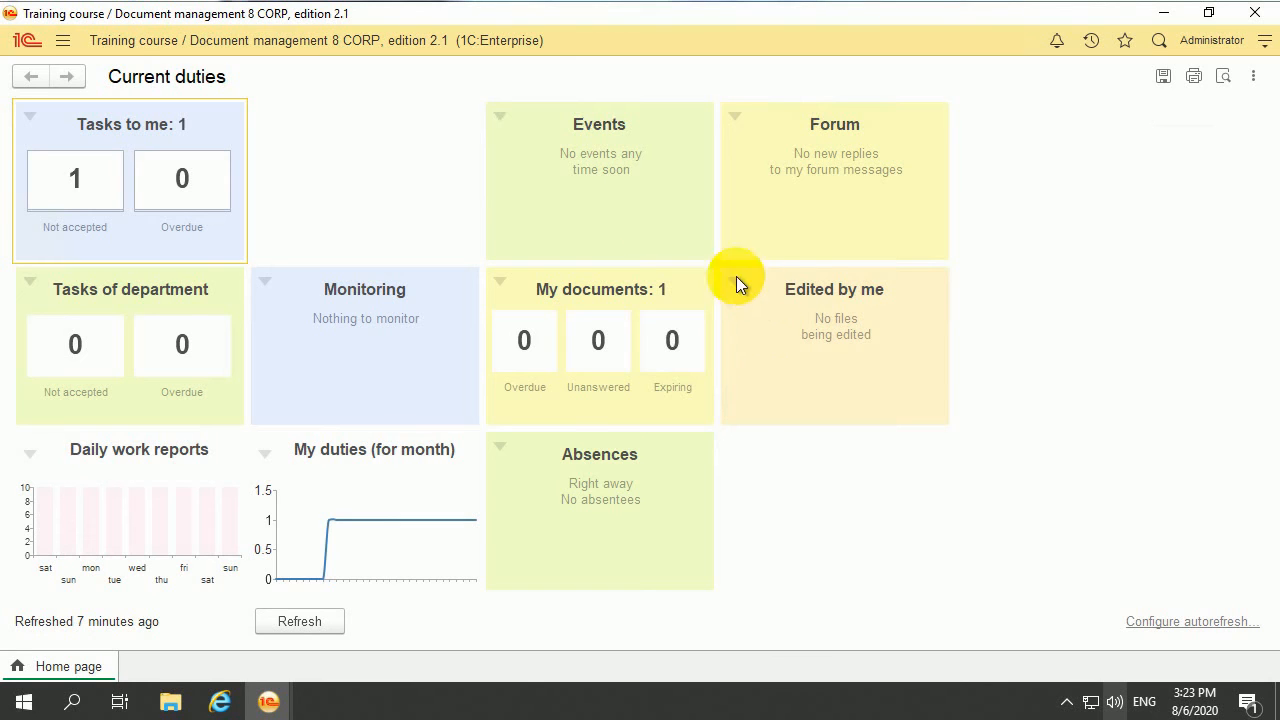
# - Enable autofill for file templates in the program's file operation settings and save the settings
pyautogui.click(66, 77)
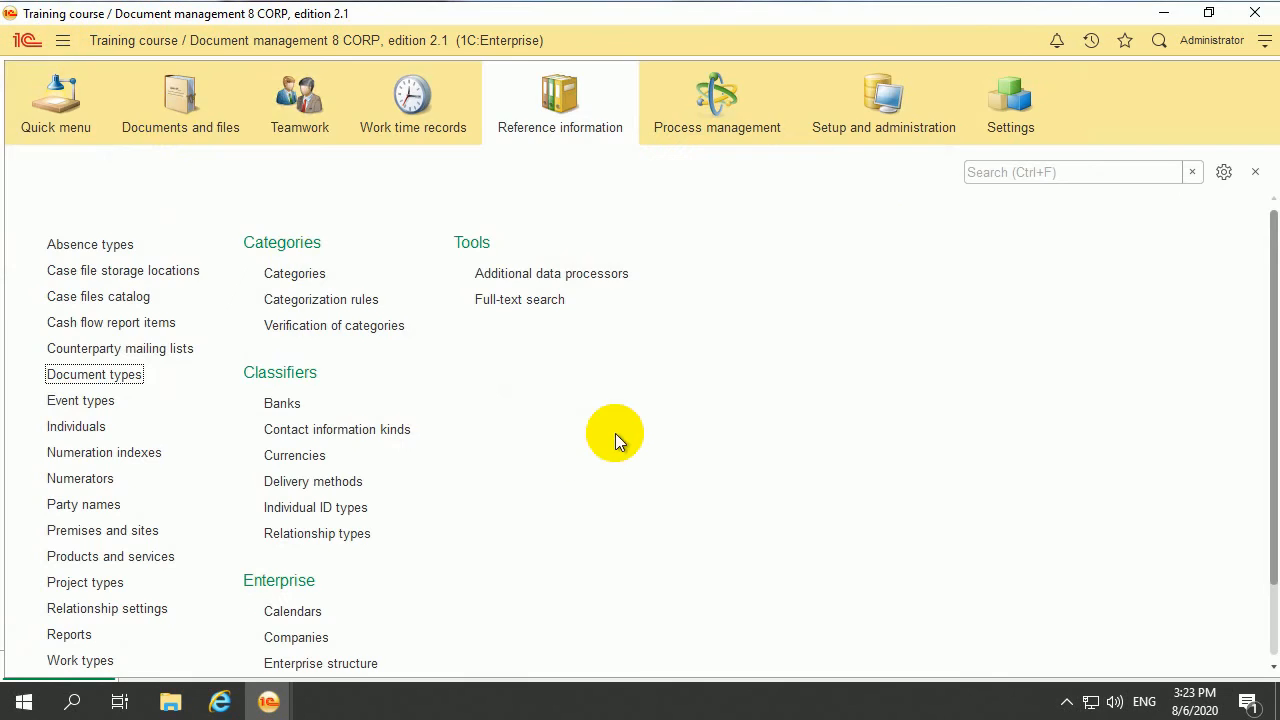
pyautogui.click(879, 137)
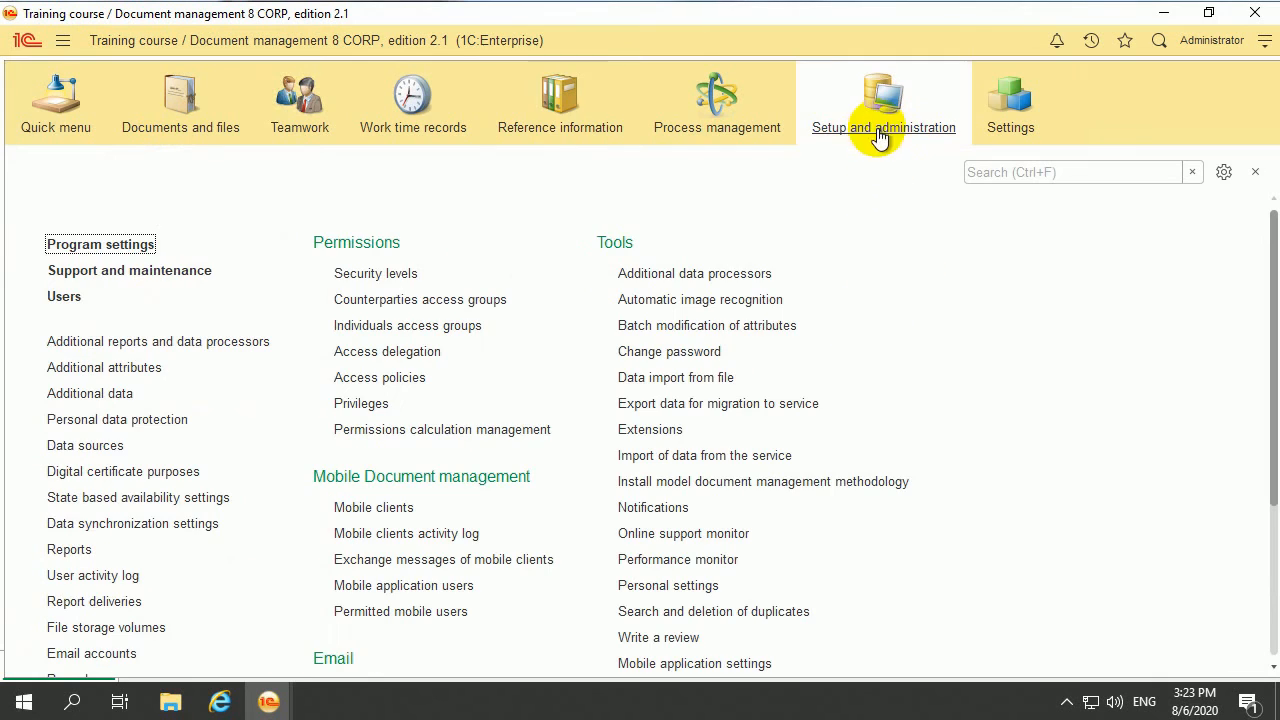
pyautogui.click(106, 246)
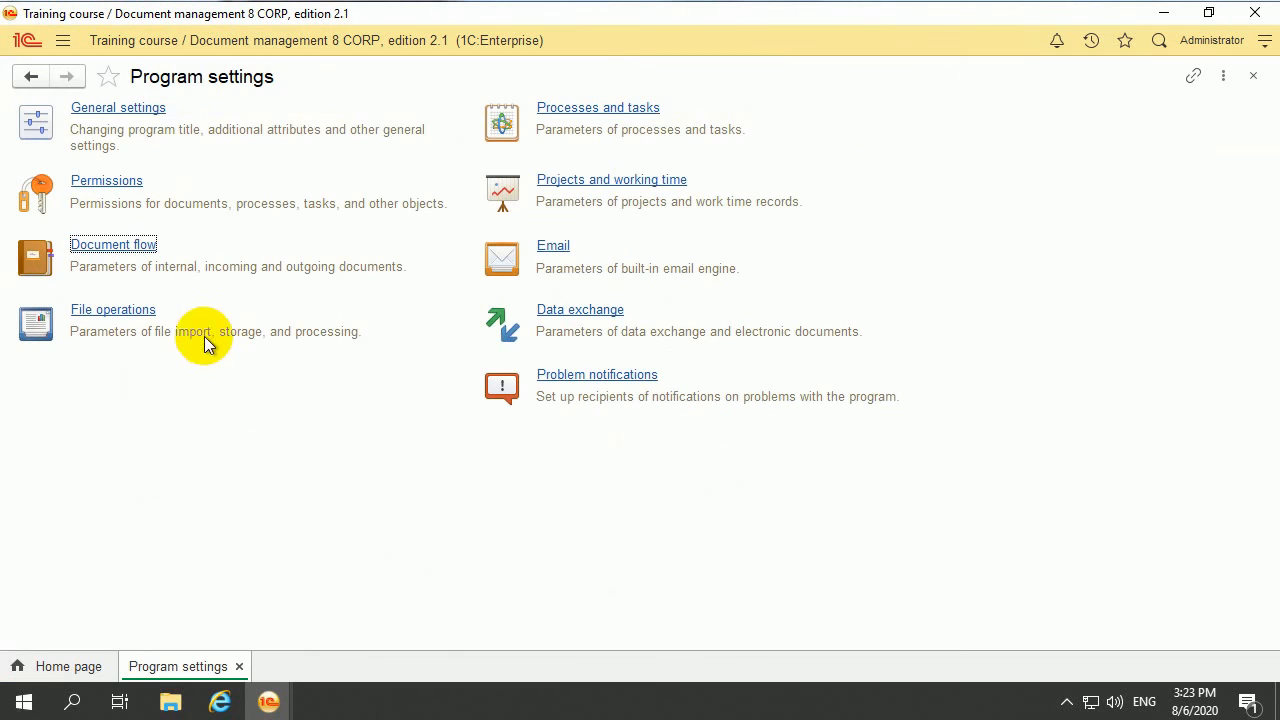
pyautogui.click(113, 310)
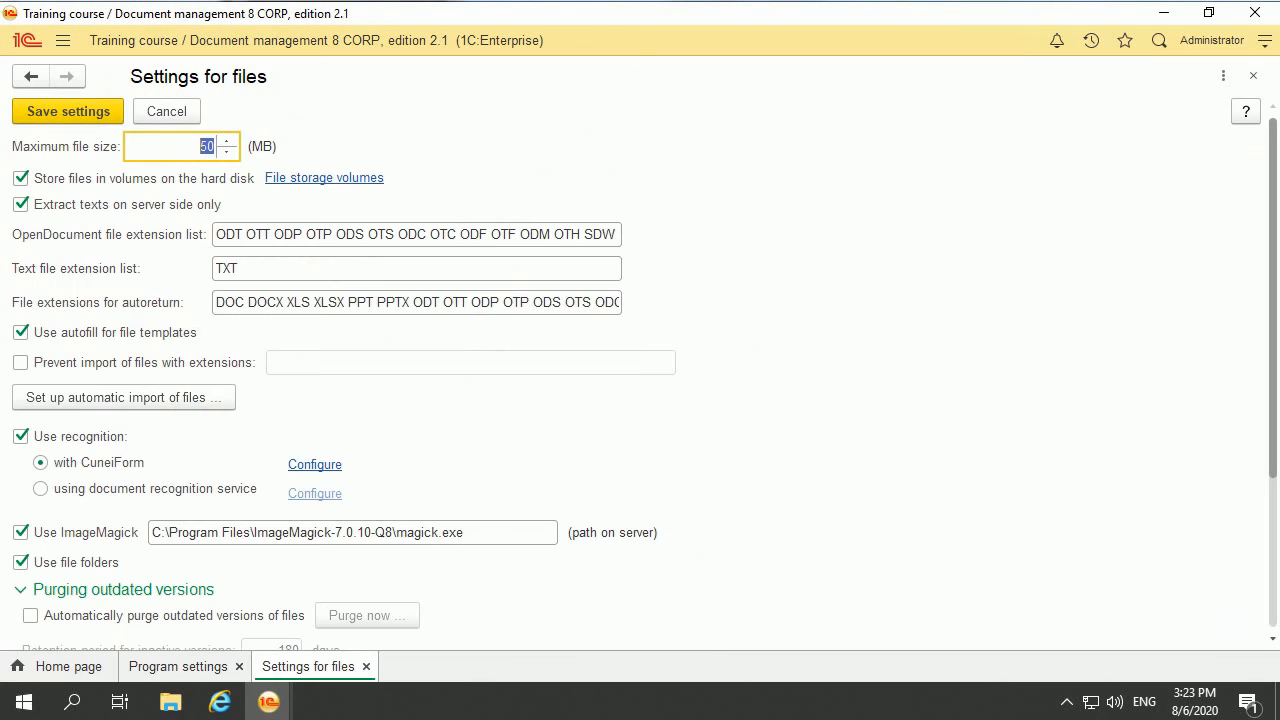
pyautogui.click(51, 335)
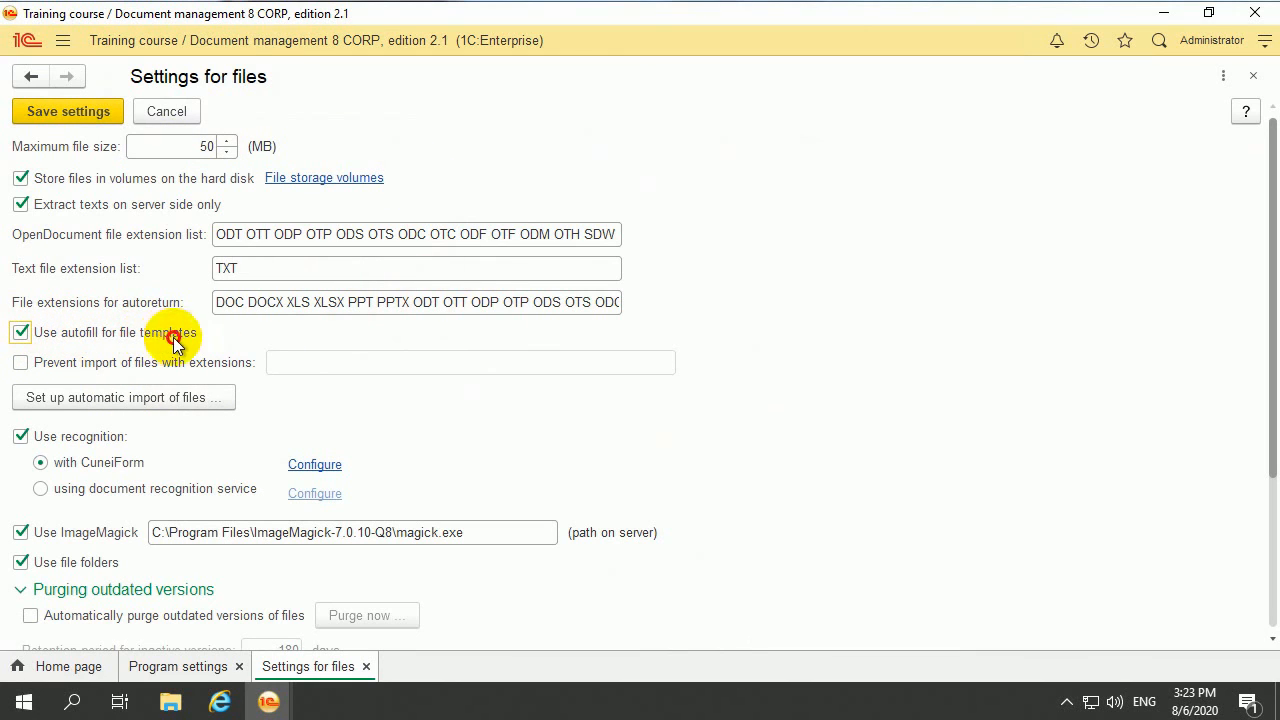
pyautogui.click(130, 333)
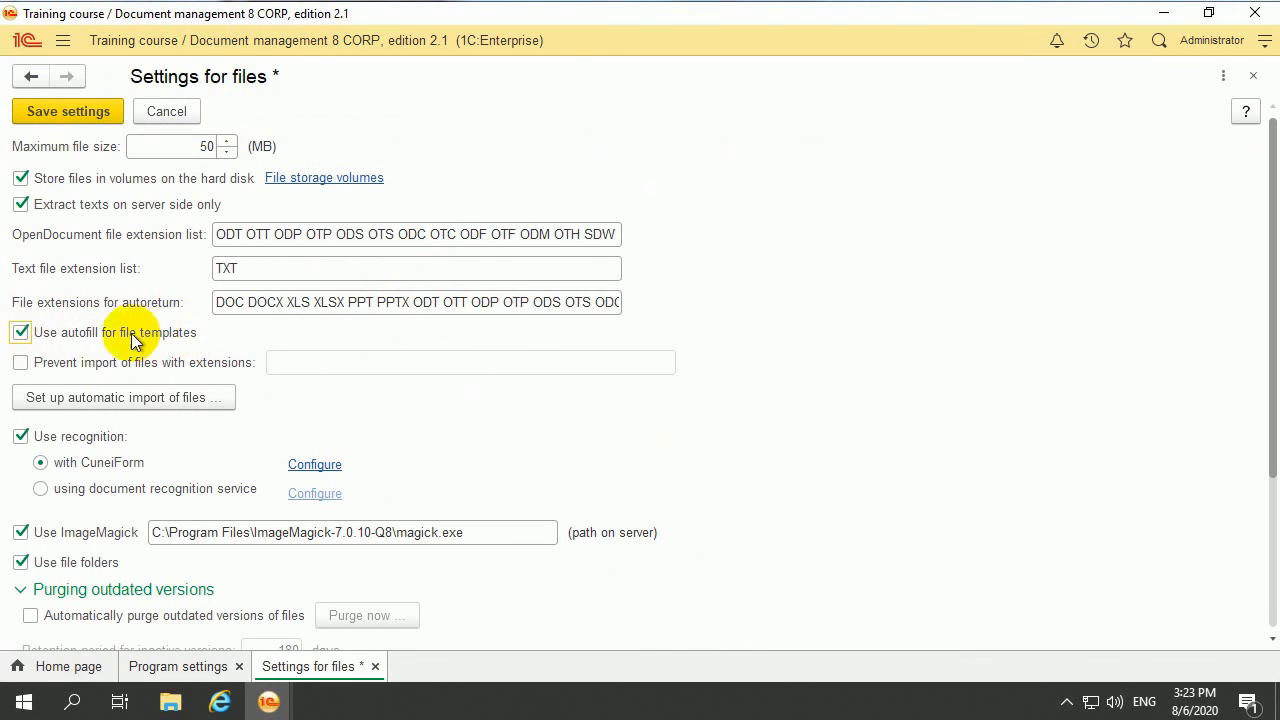
pyautogui.click(44, 113)
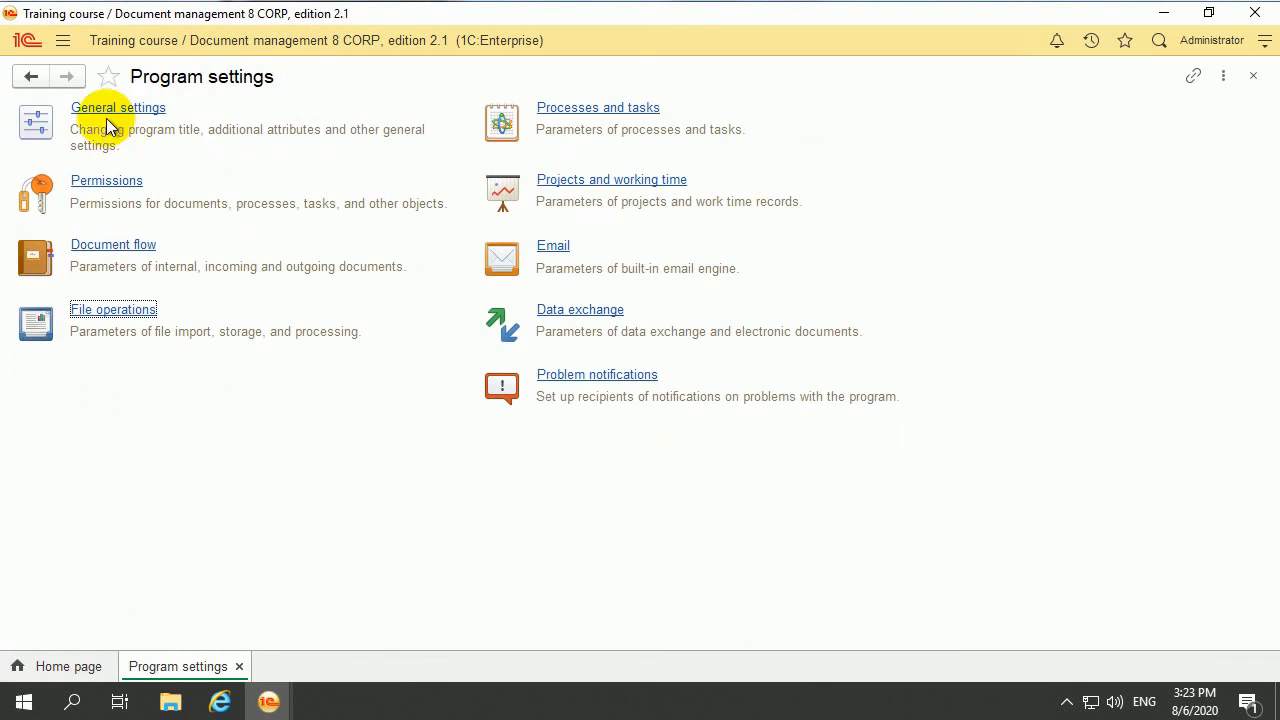
# - Open the Files list and examine the contents of the File templates folder
pyautogui.click(66, 46)
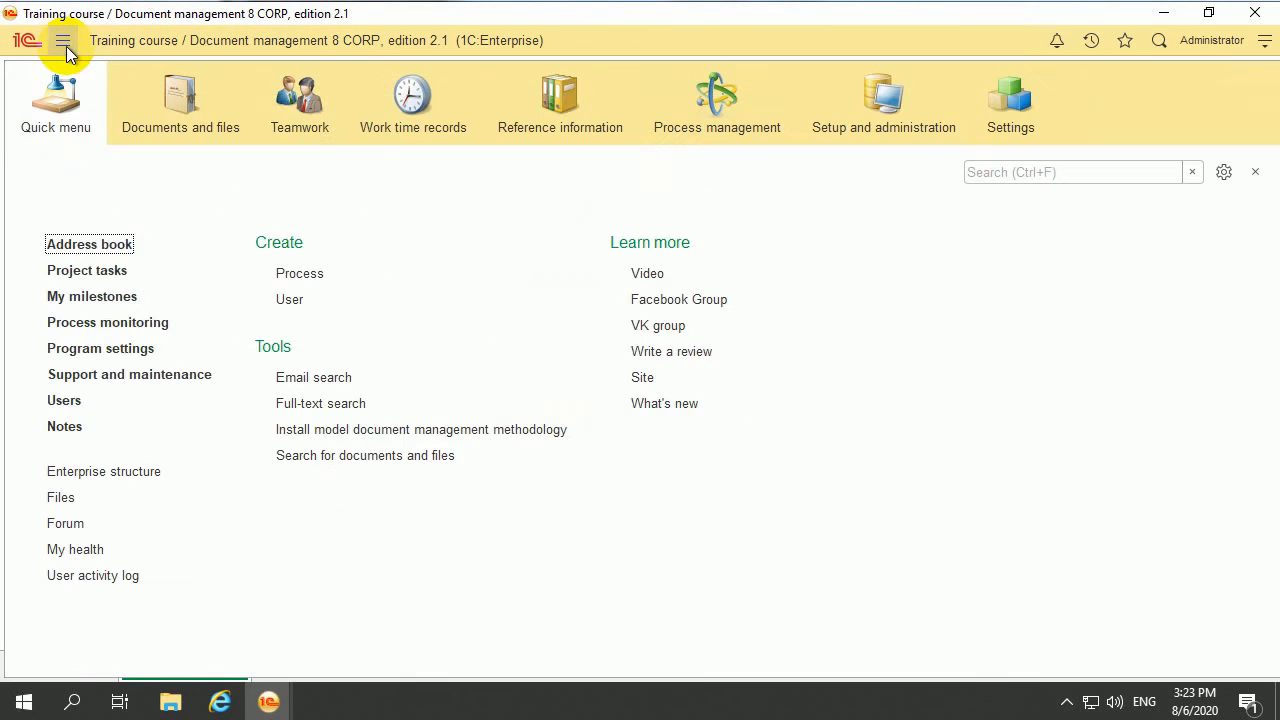
pyautogui.click(168, 145)
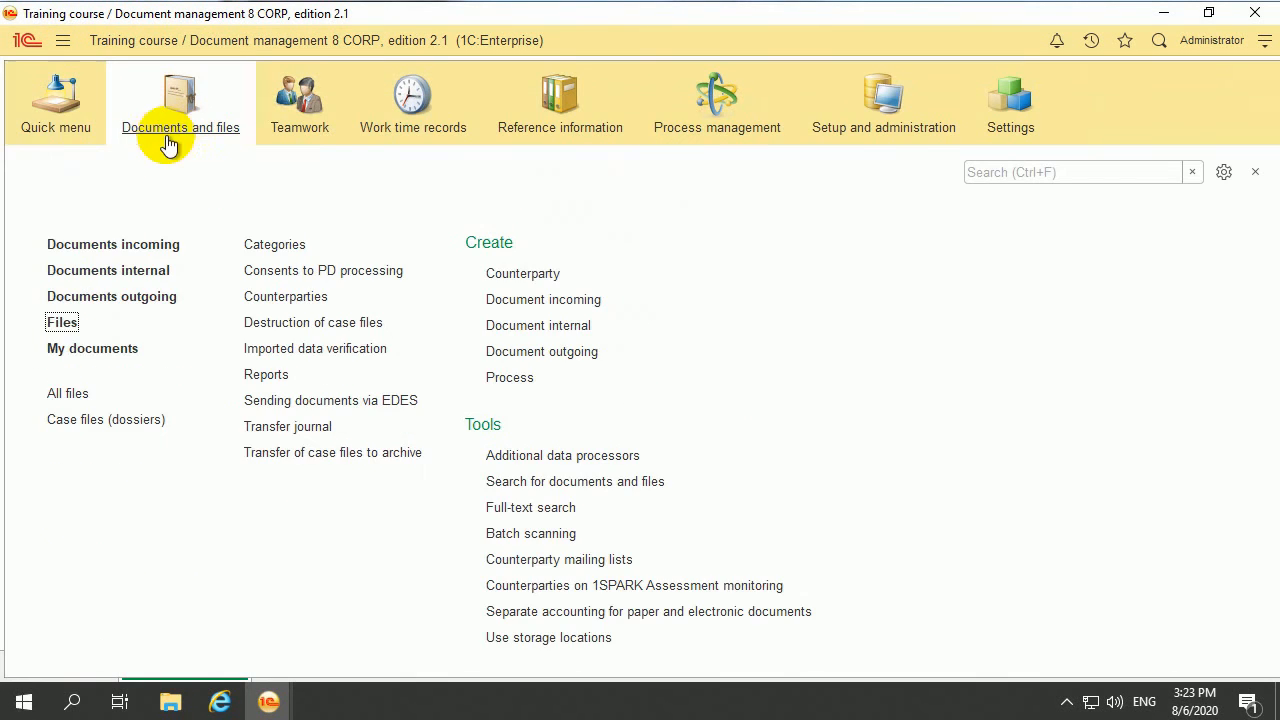
pyautogui.click(63, 323)
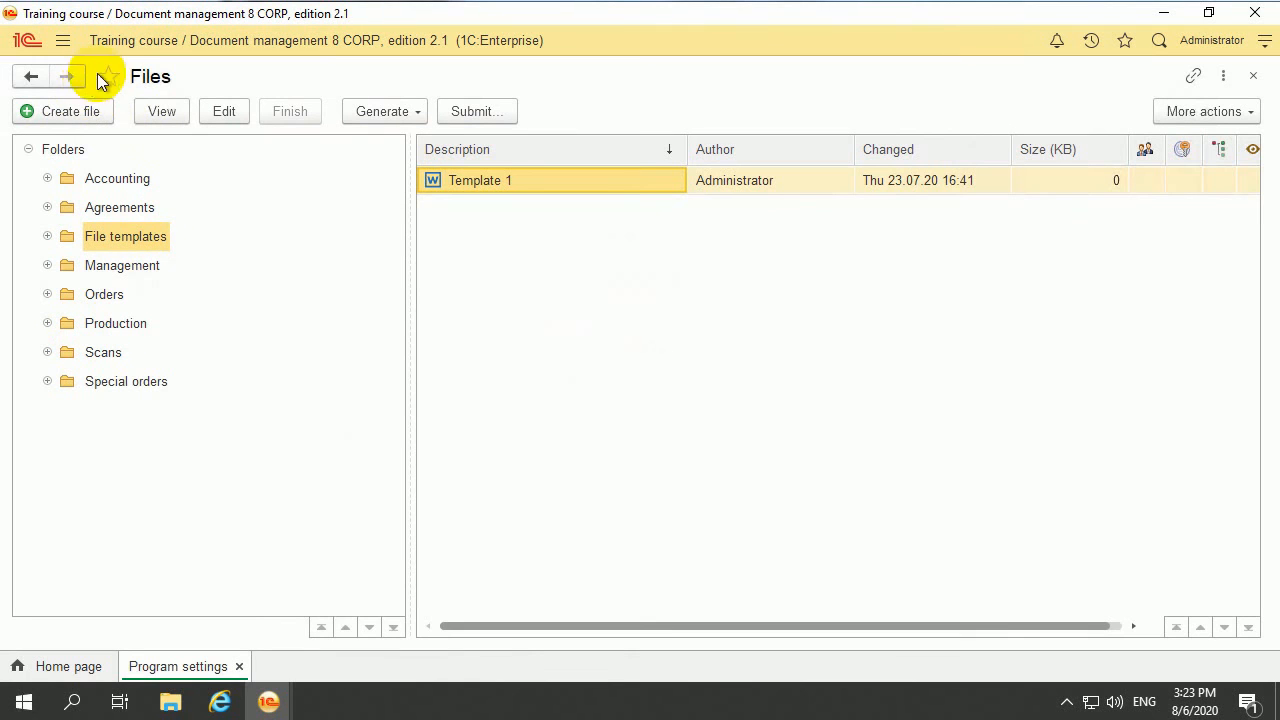
pyautogui.click(63, 40)
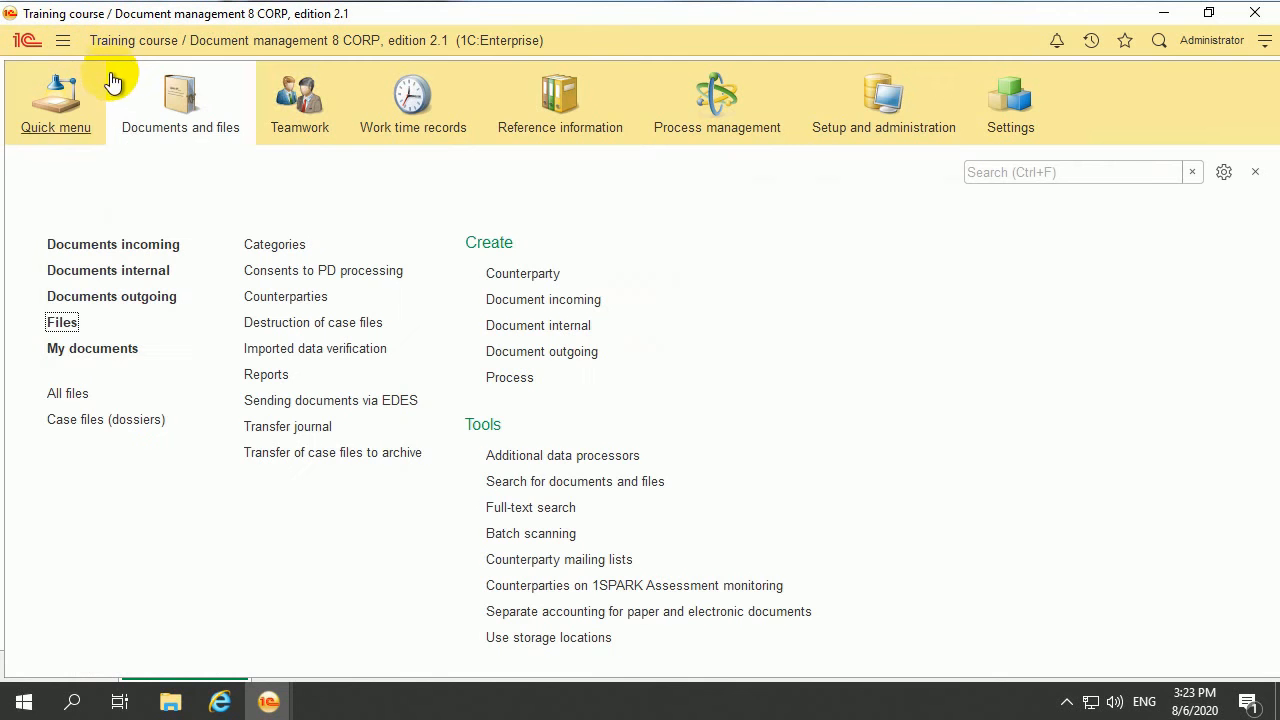
pyautogui.click(70, 321)
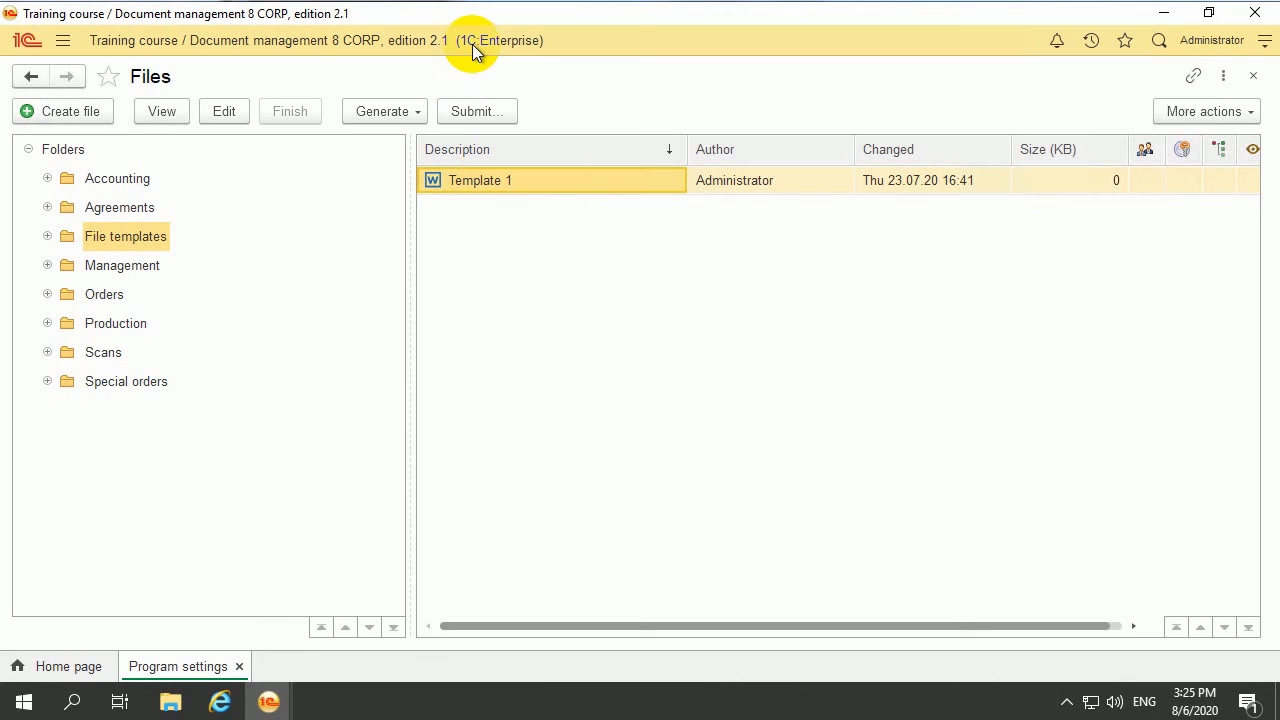
# - Create a new outgoing document type with the description "Business letter"
pyautogui.click(58, 46)
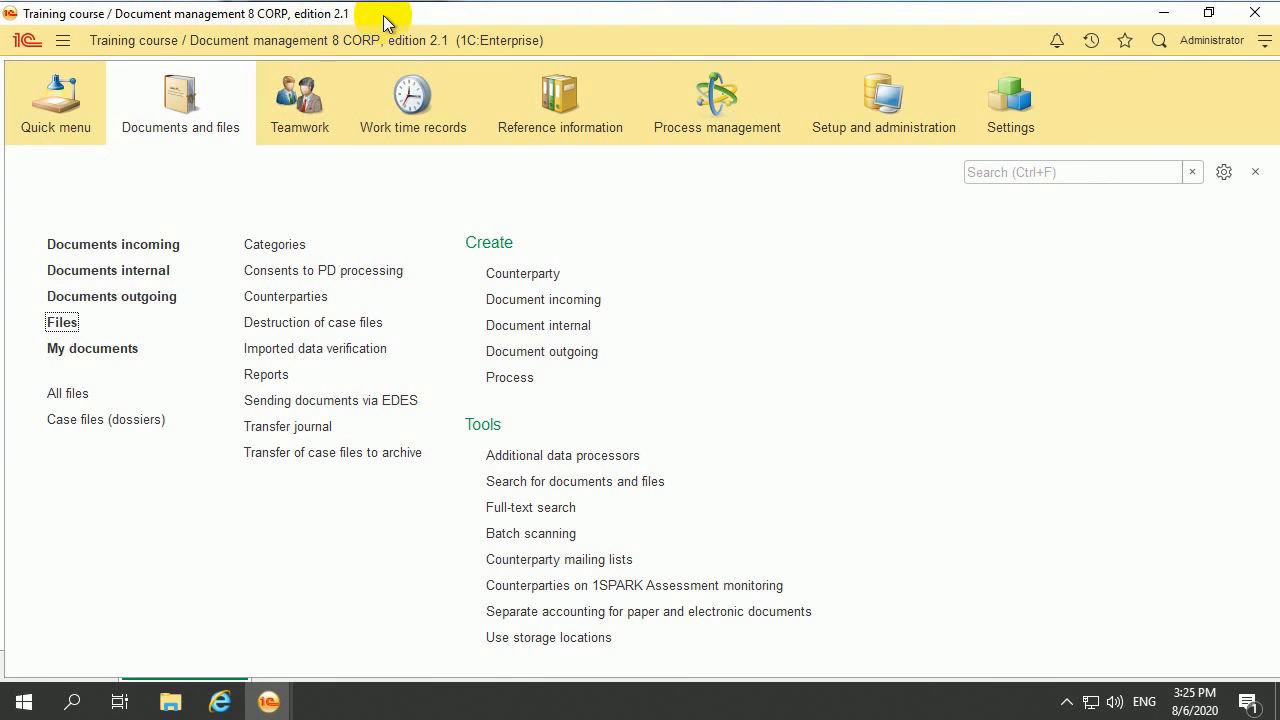
pyautogui.click(545, 138)
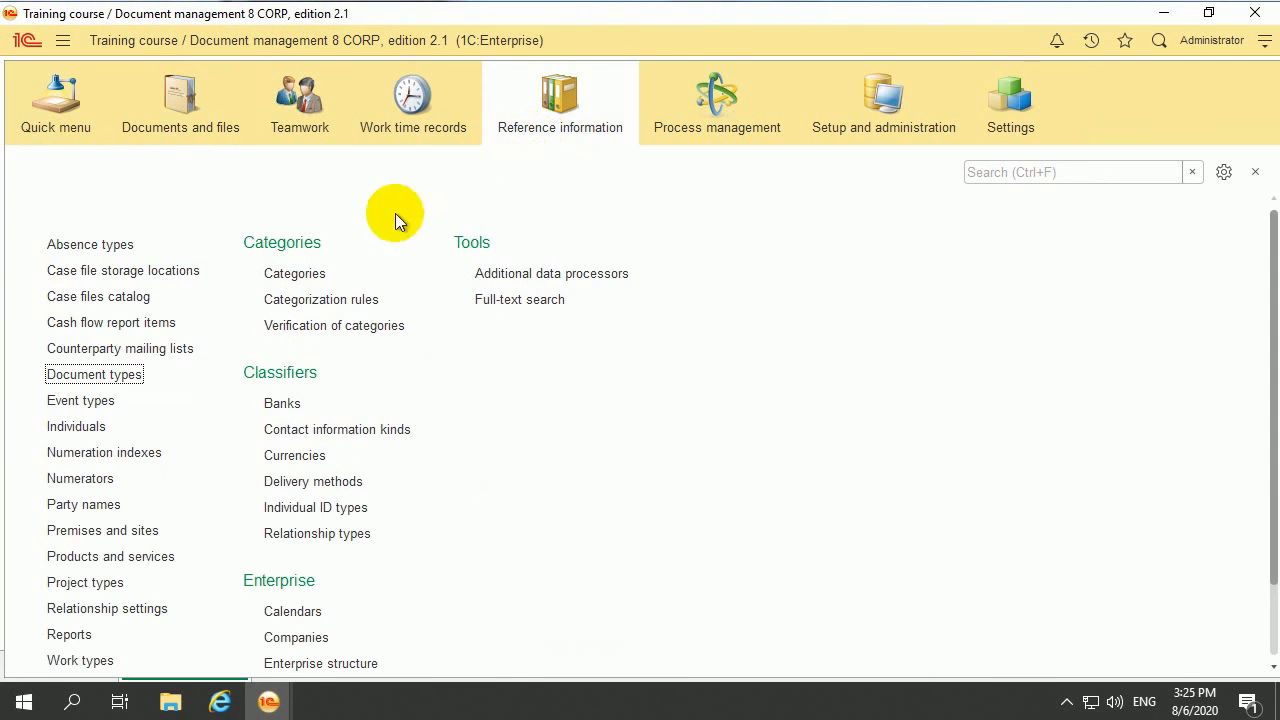
pyautogui.click(100, 378)
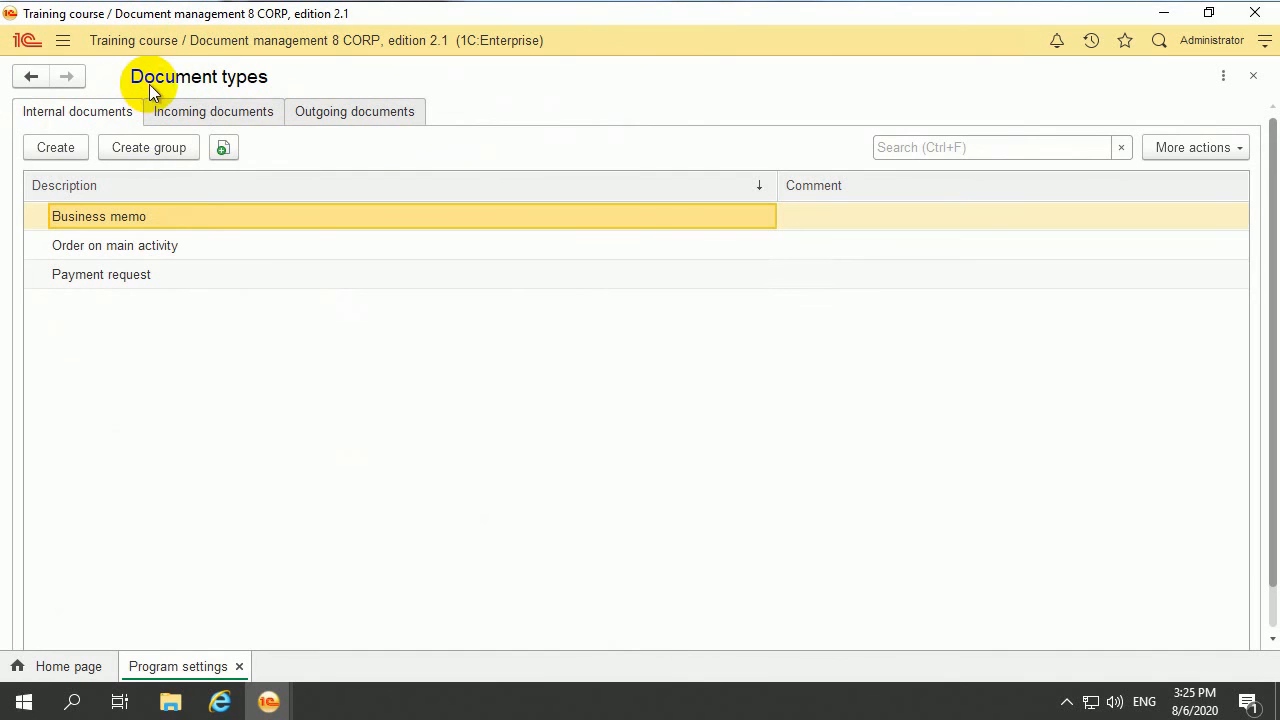
pyautogui.click(314, 114)
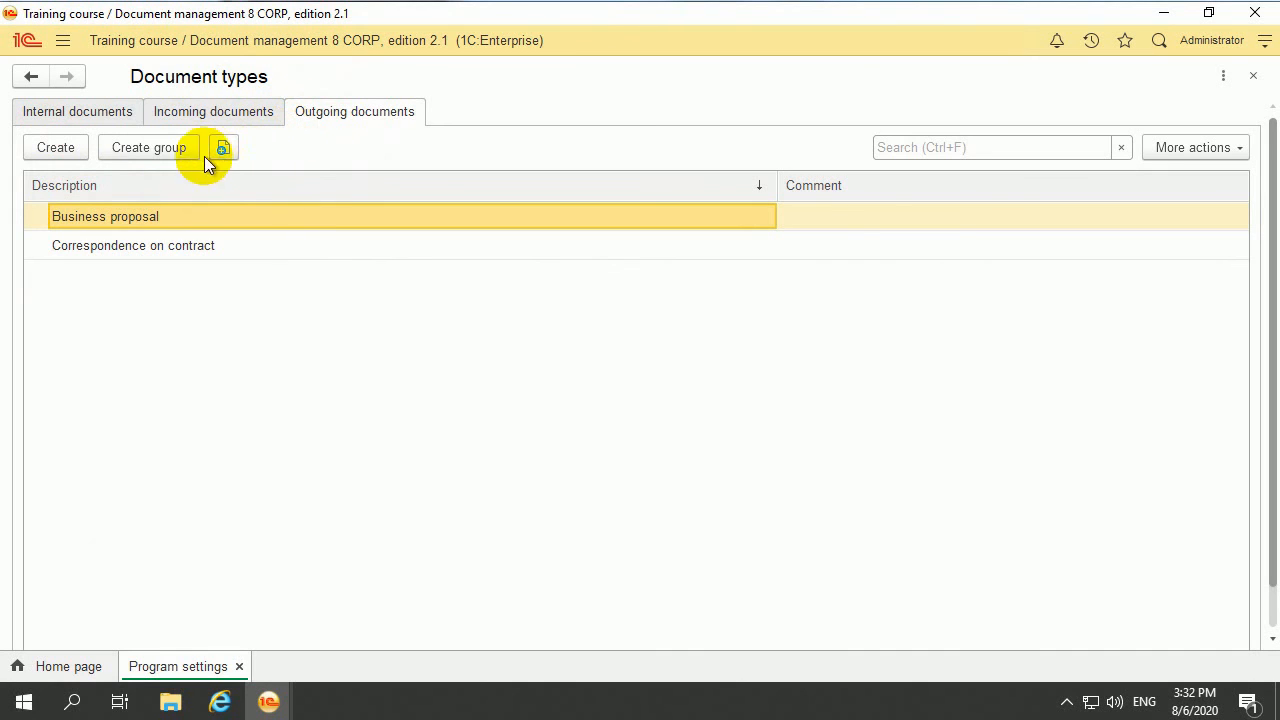
pyautogui.click(36, 150)
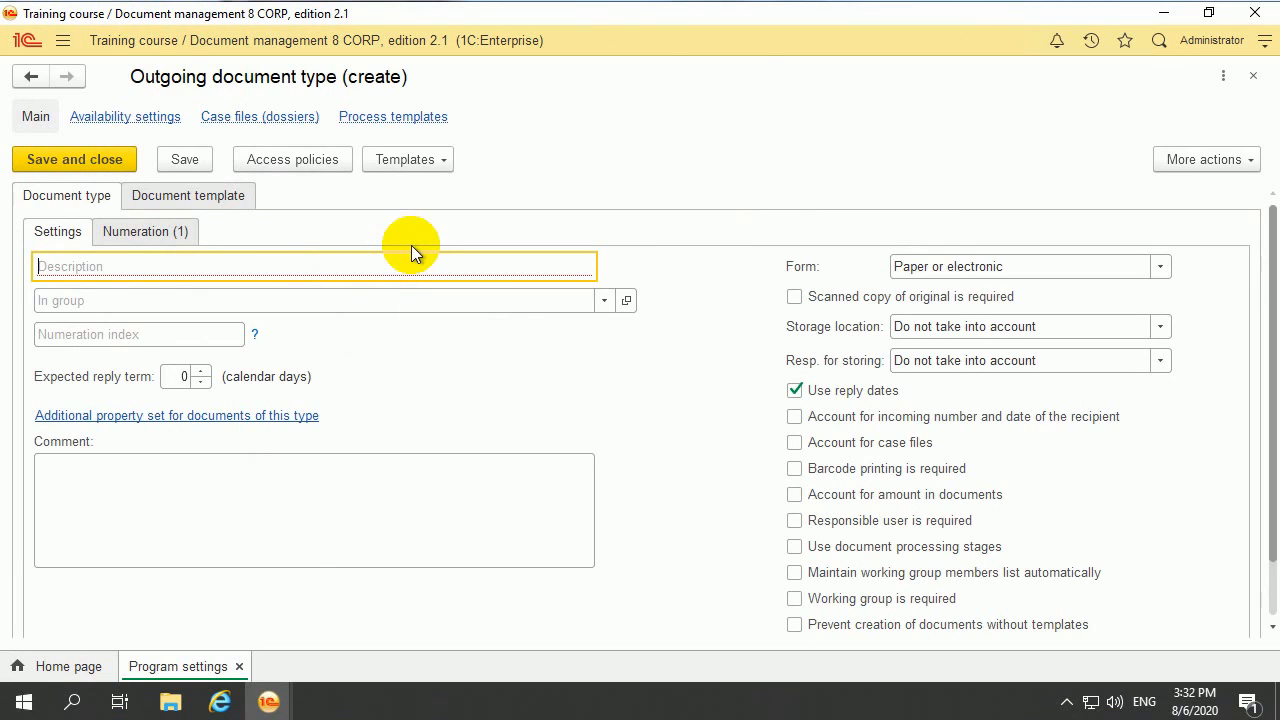
pyautogui.write('Business')
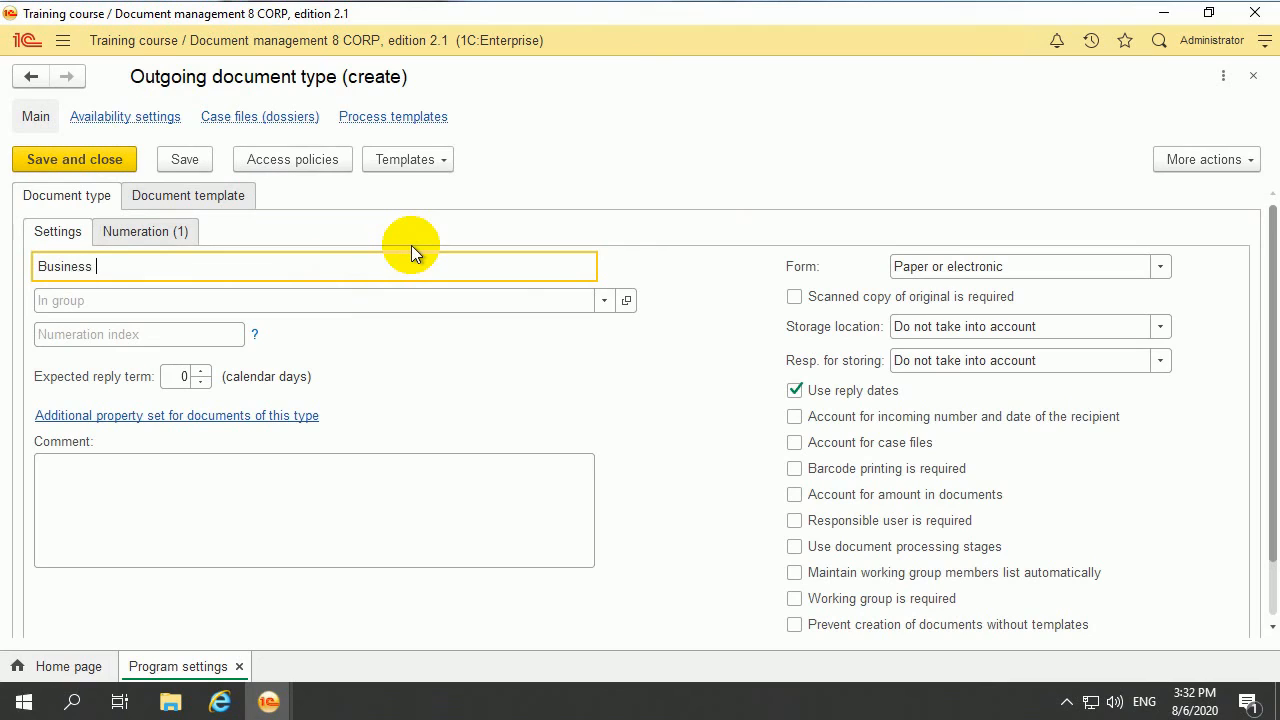
pyautogui.write(' letter')
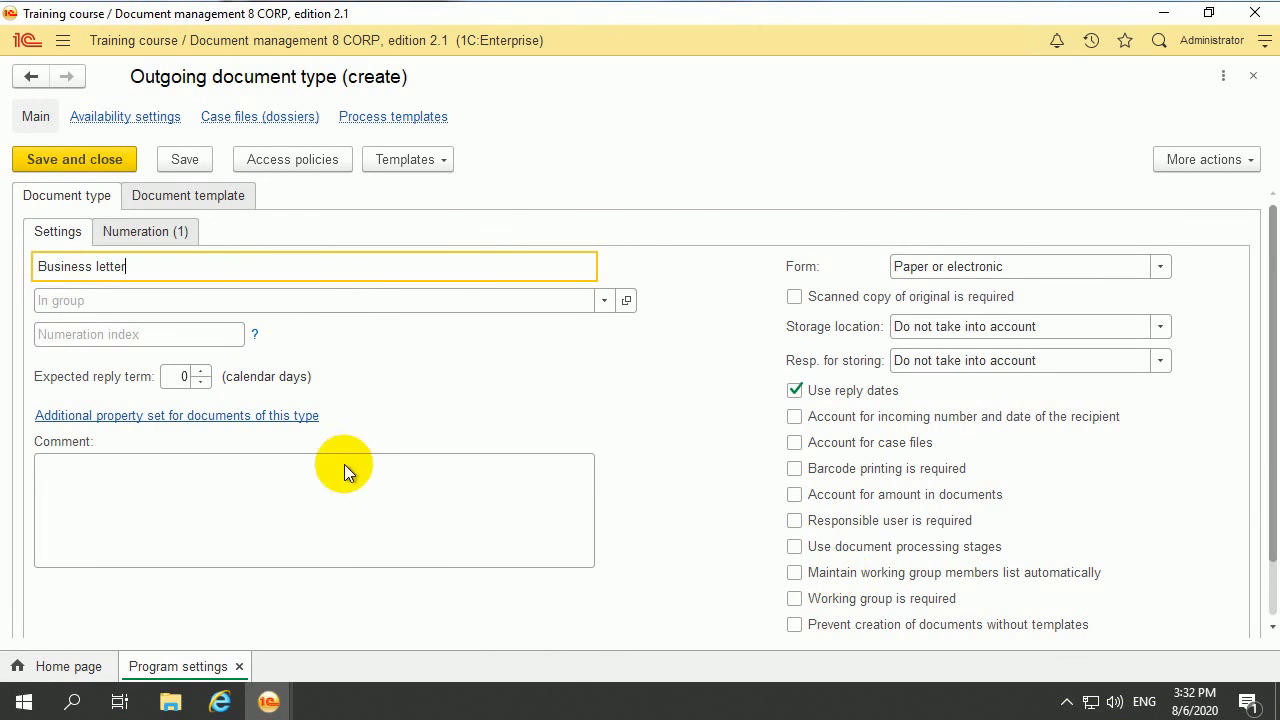
# - Set the security level to Main in the document template attributes and save the document type
pyautogui.click(219, 200)
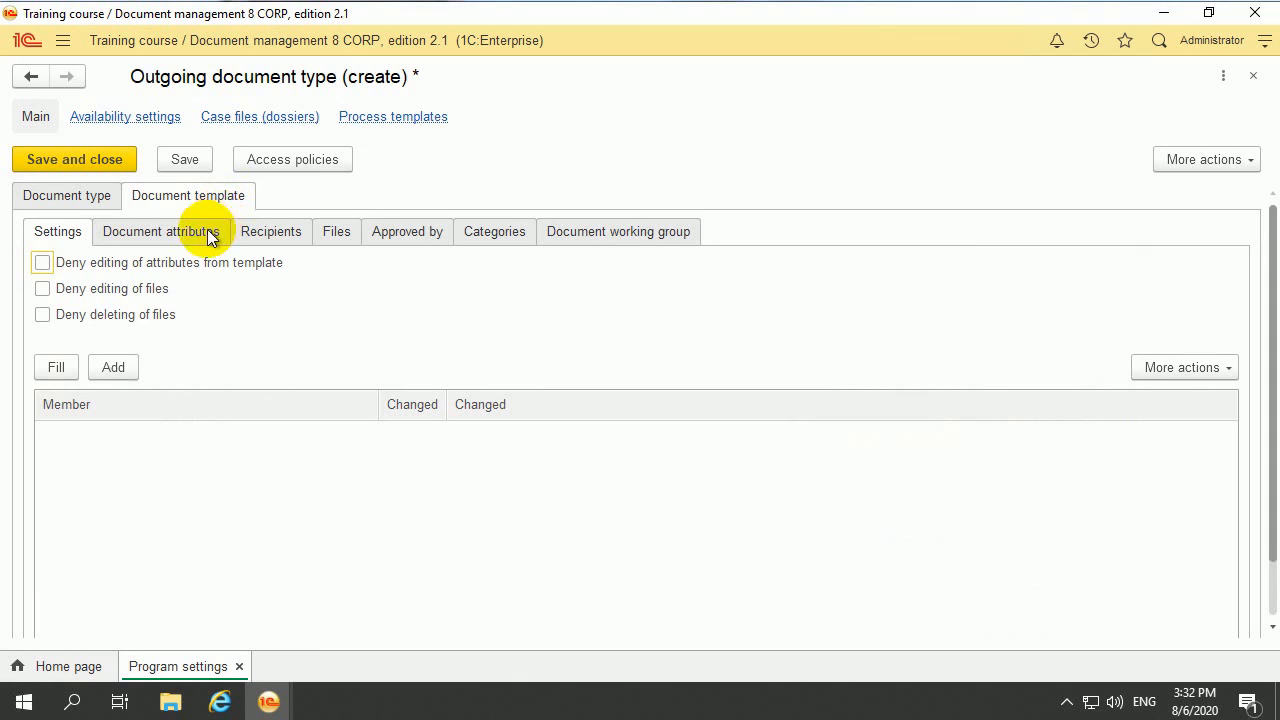
pyautogui.click(193, 236)
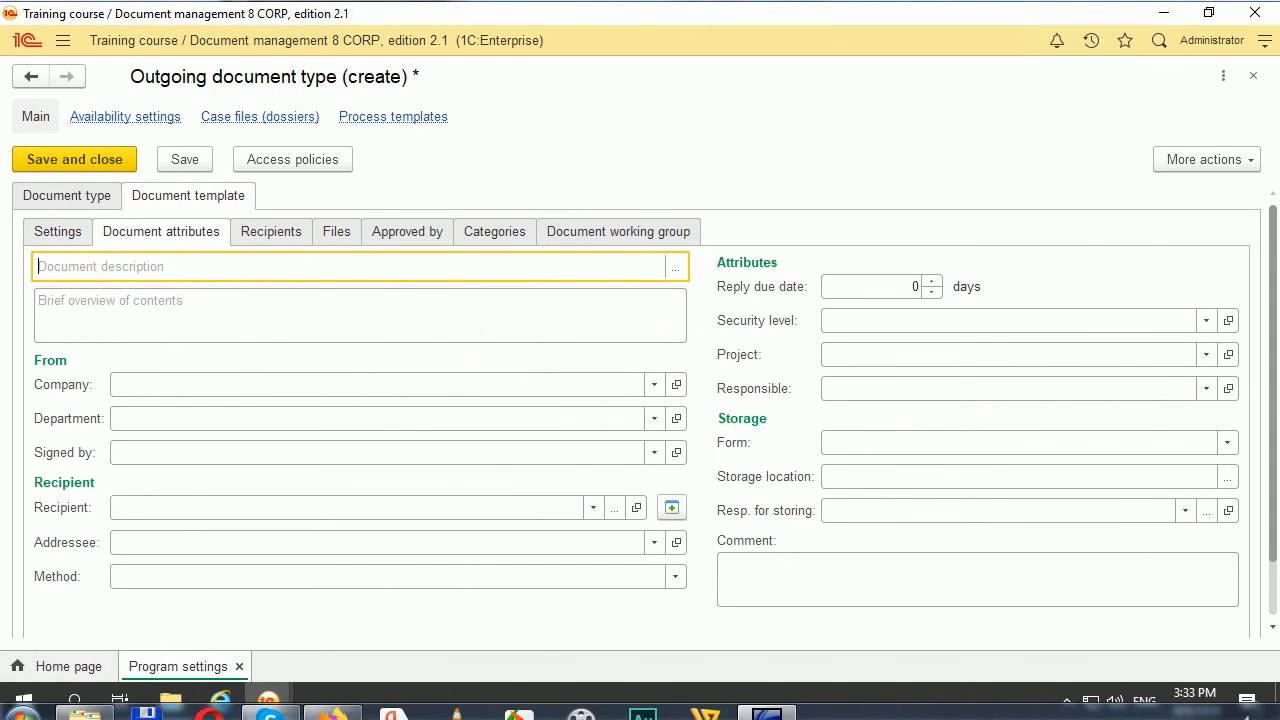
pyautogui.click(1205, 321)
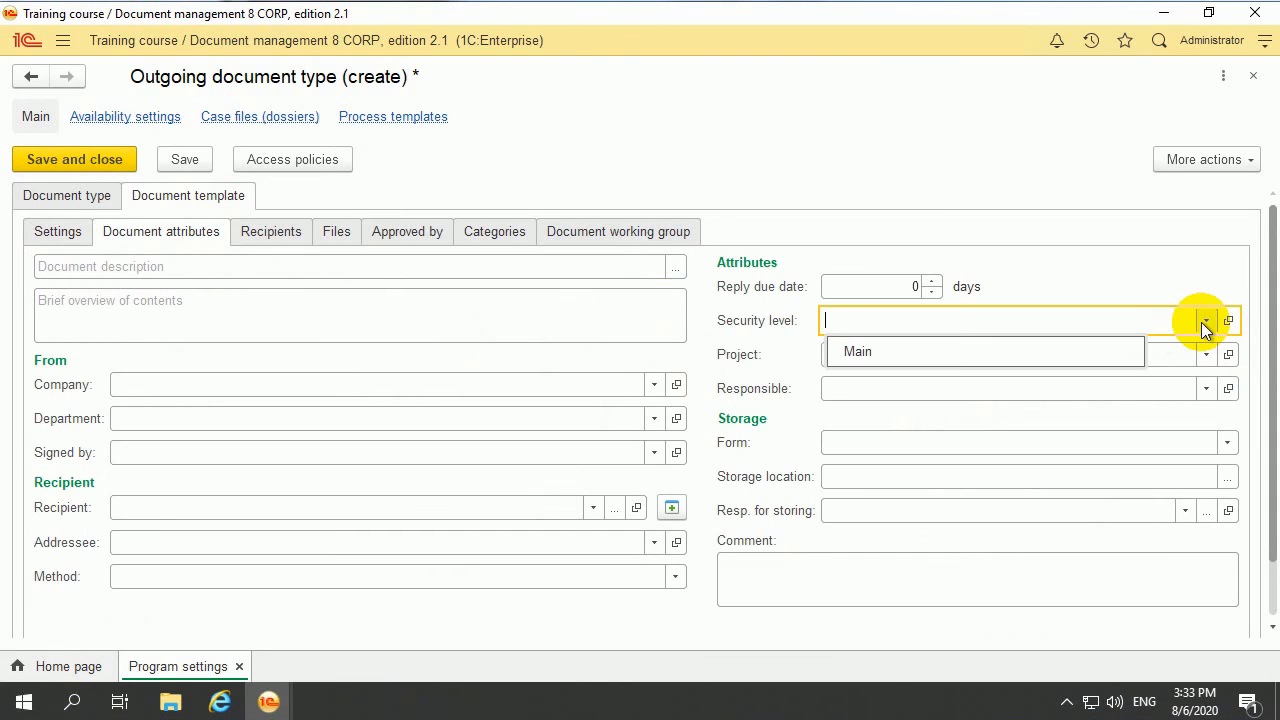
pyautogui.click(991, 359)
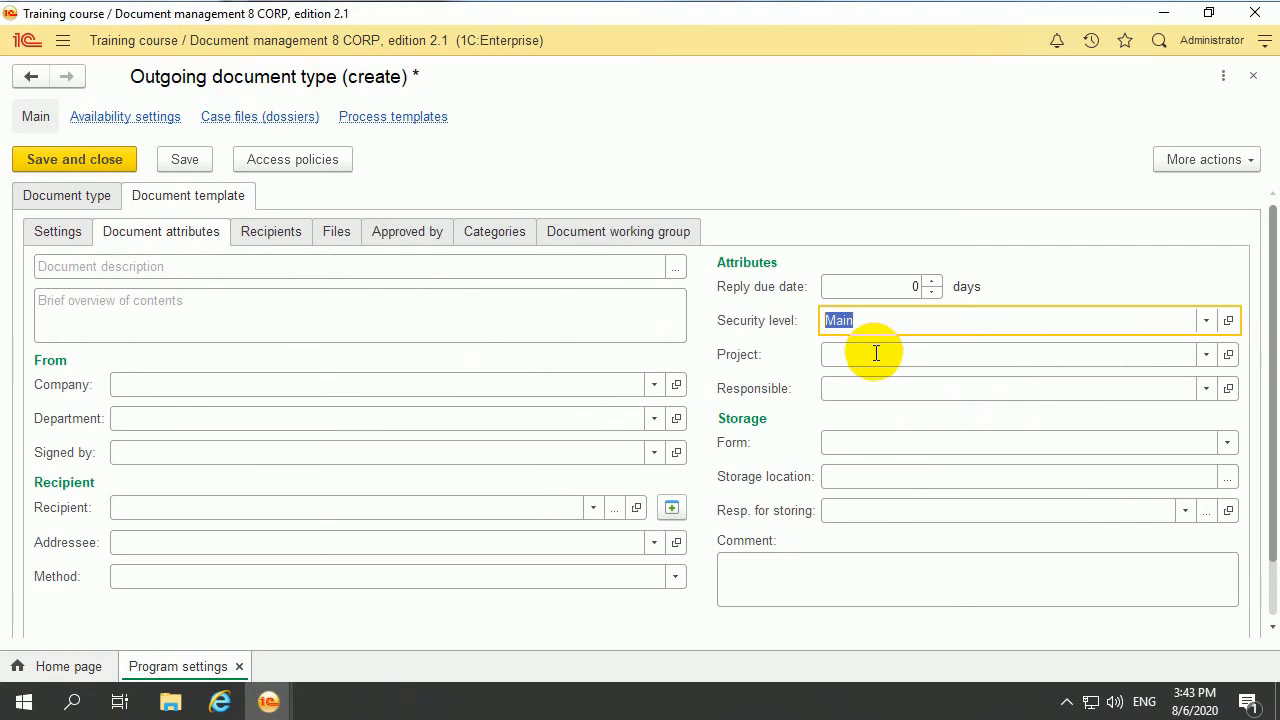
pyautogui.click(187, 160)
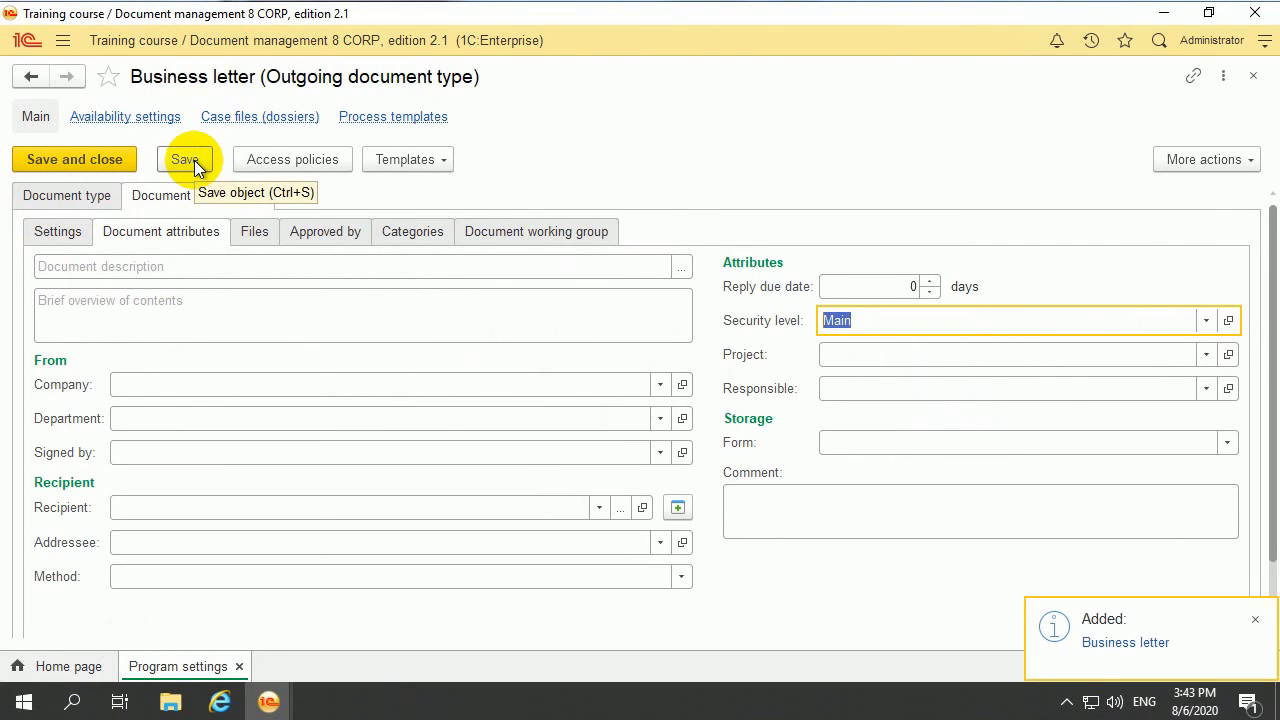
# - Add the file "Business letter template" from the desktop folder "The templates of document types" to the document template's files
pyautogui.click(252, 234)
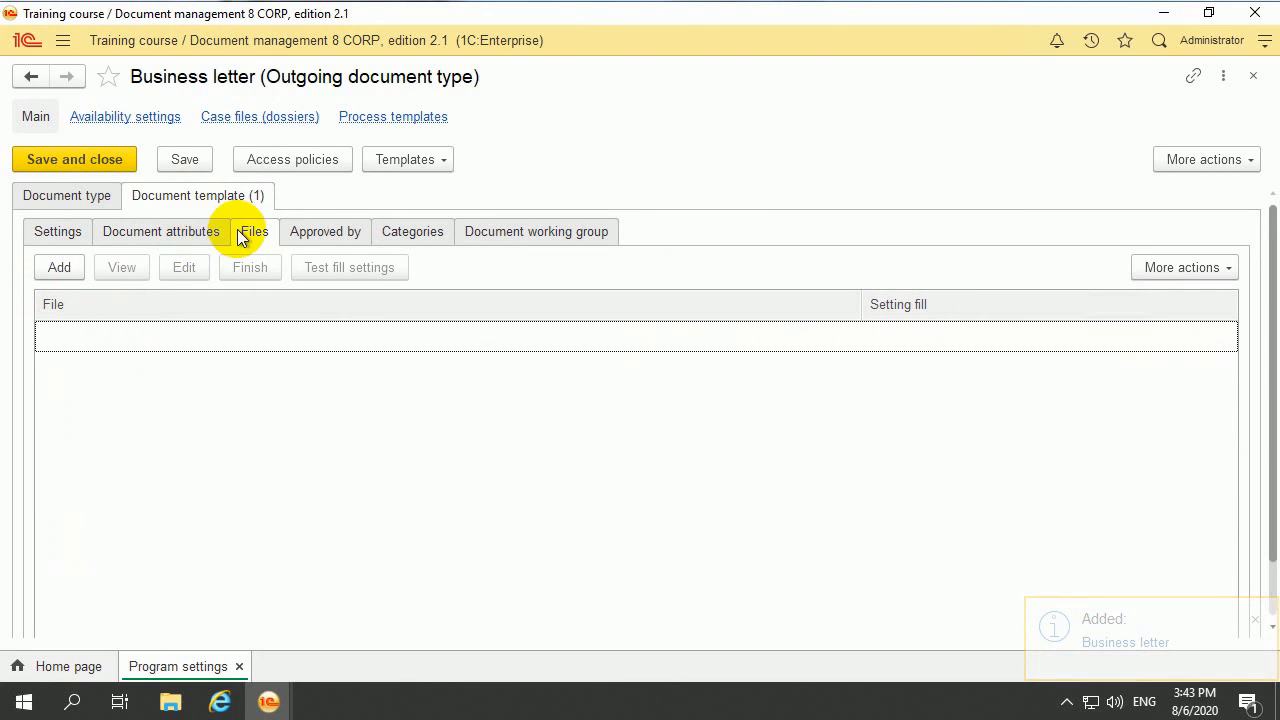
pyautogui.click(51, 265)
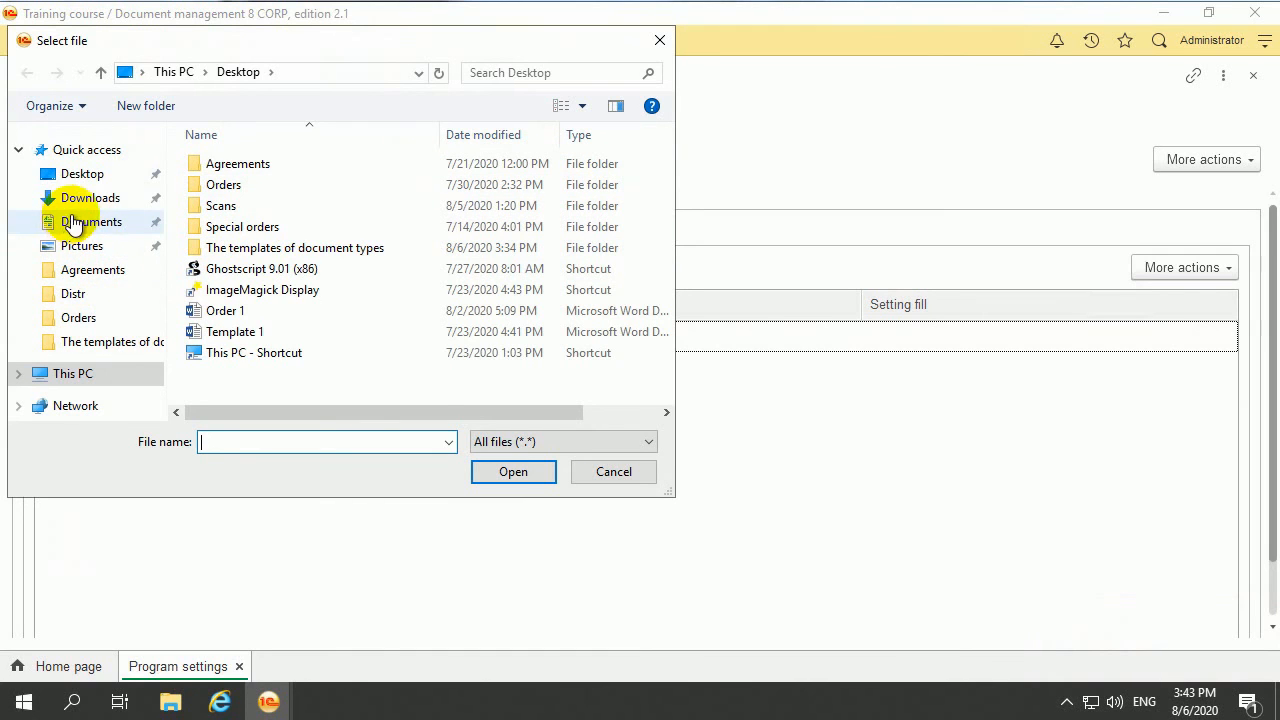
pyautogui.doubleClick(241, 250)
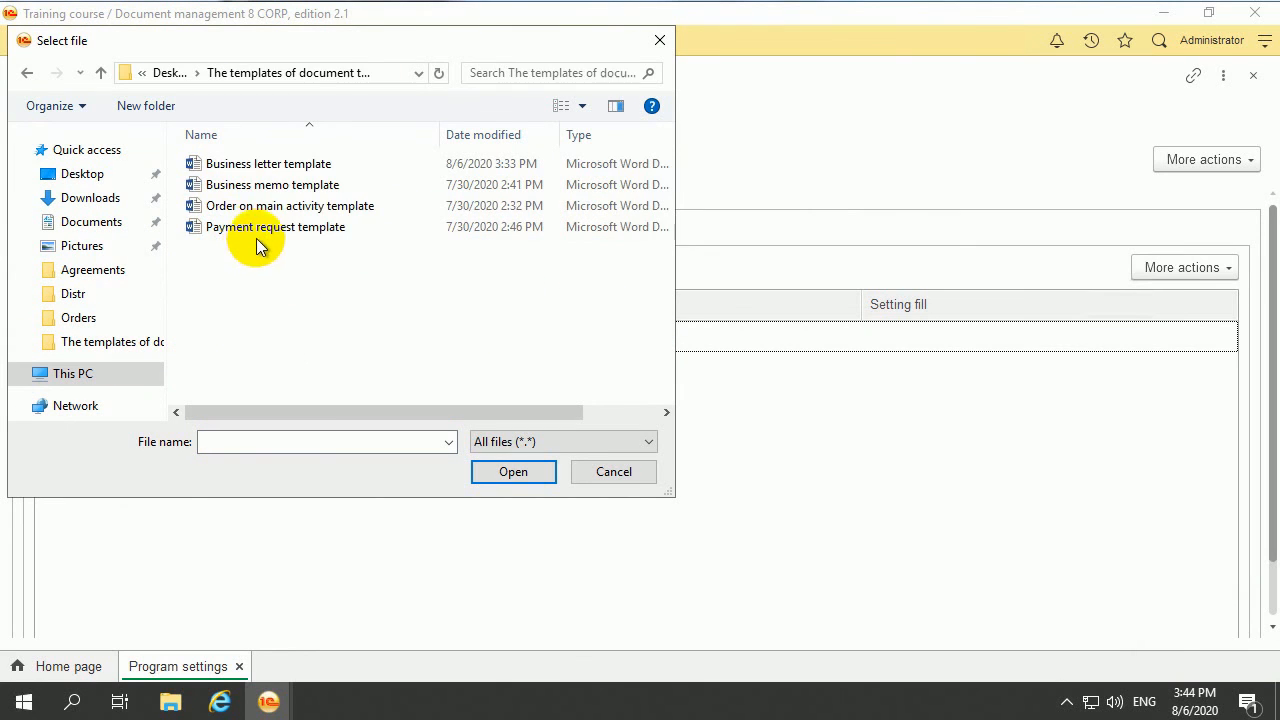
pyautogui.click(265, 170)
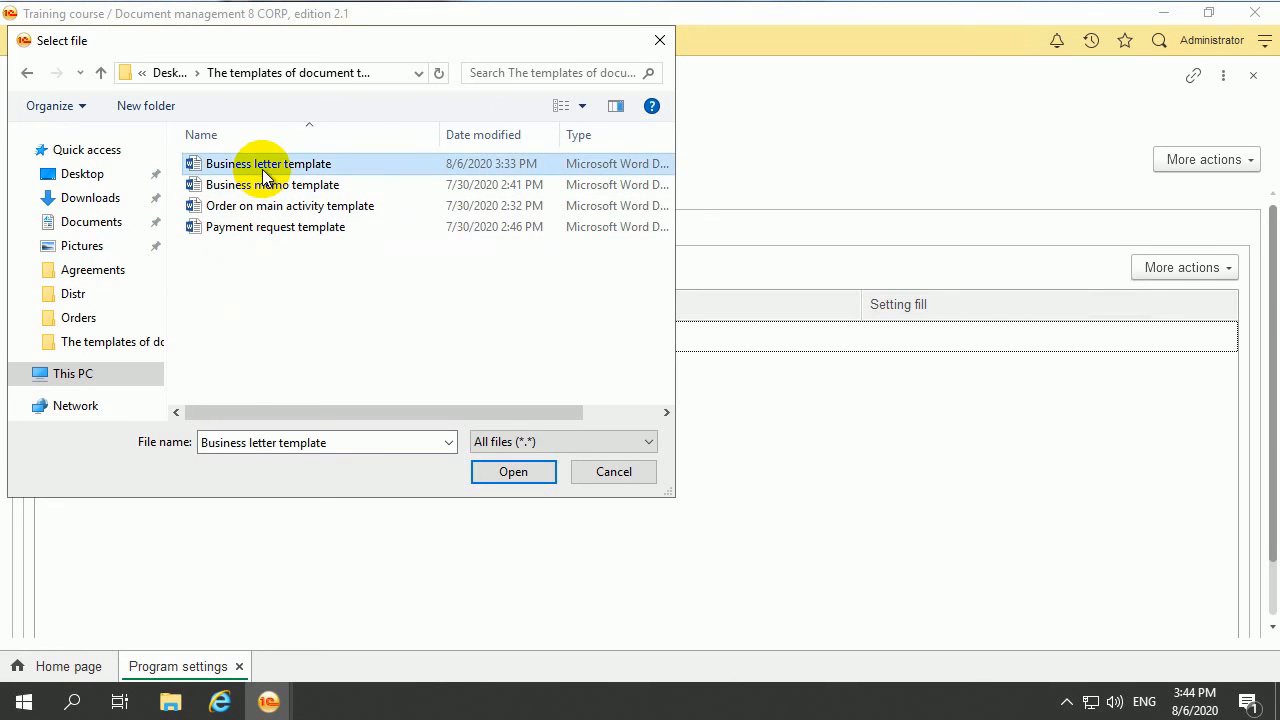
pyautogui.click(506, 477)
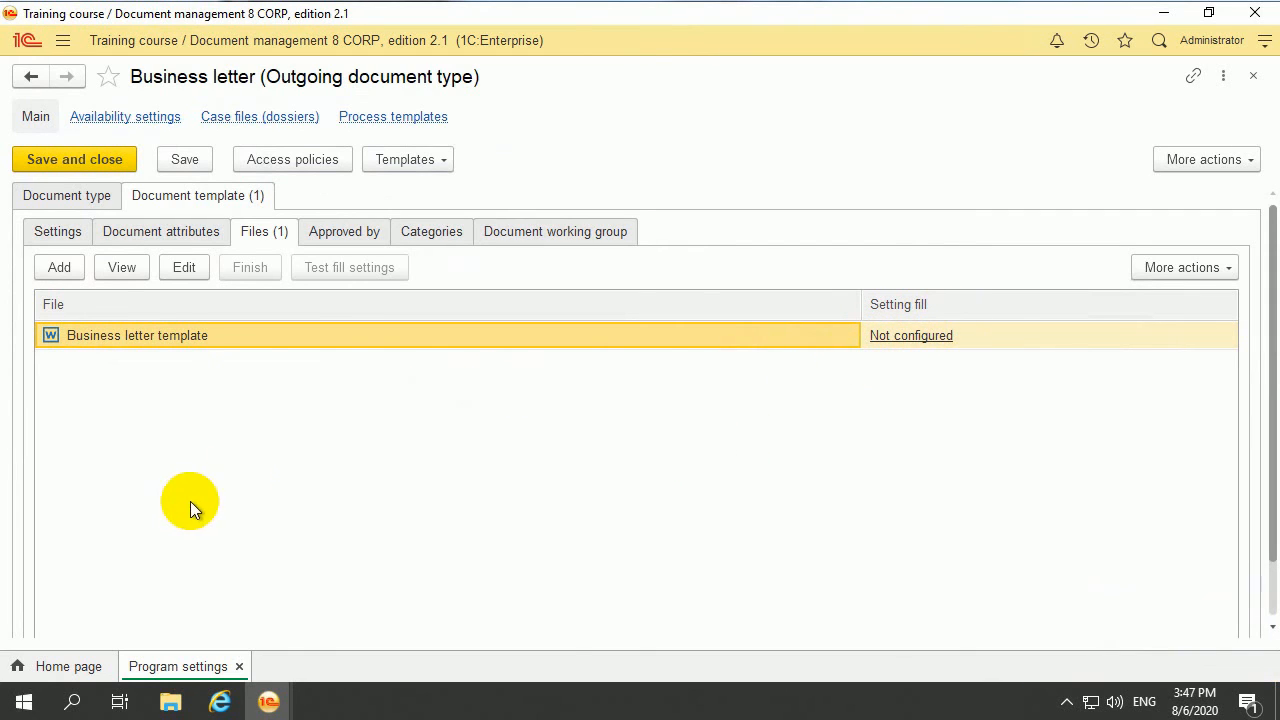
# - Open the Business letter template file for editing in Word, look through the page and close it
pyautogui.doubleClick(149, 339)
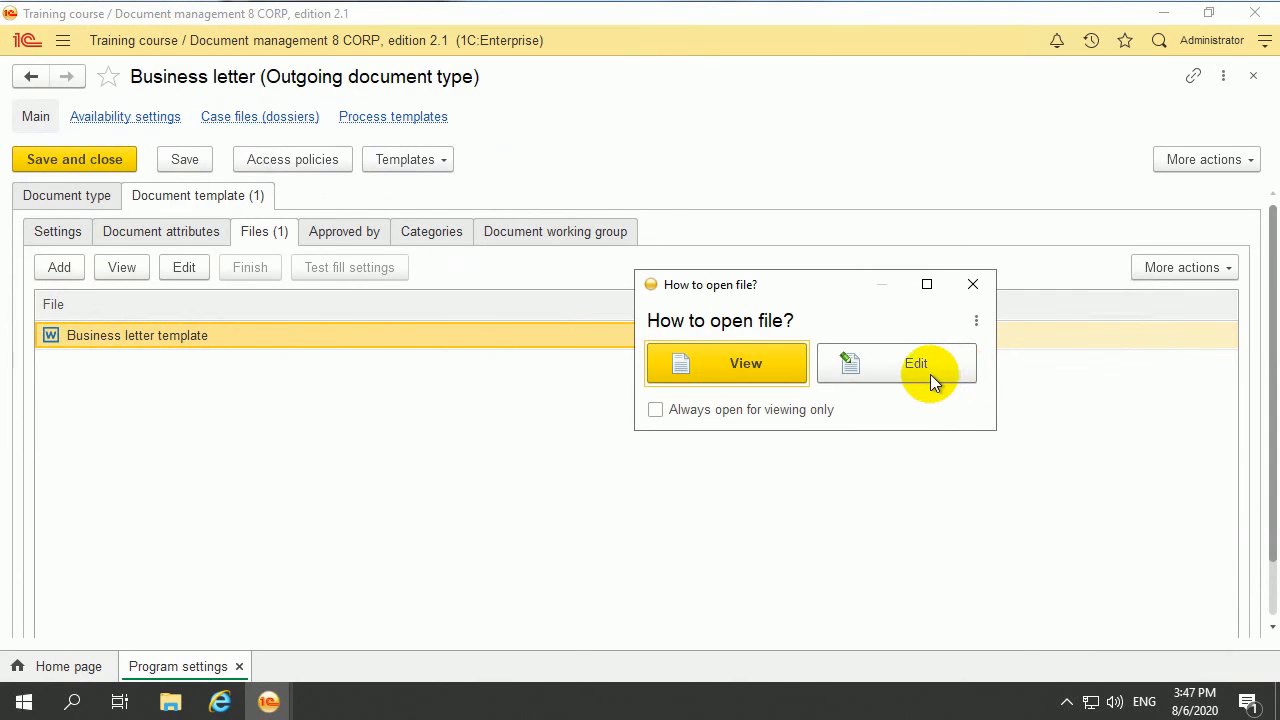
pyautogui.click(851, 366)
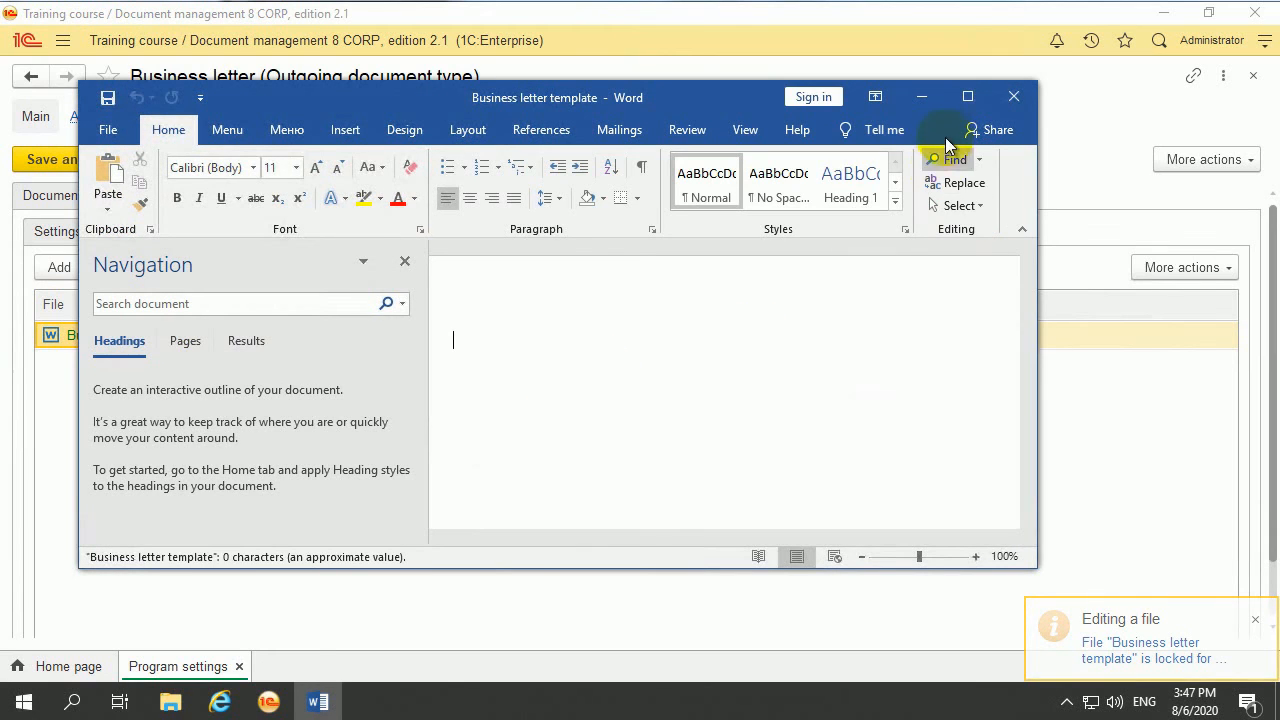
pyautogui.click(967, 97)
pyautogui.moveTo(1268, 300); pyautogui.dragTo(1272, 206)
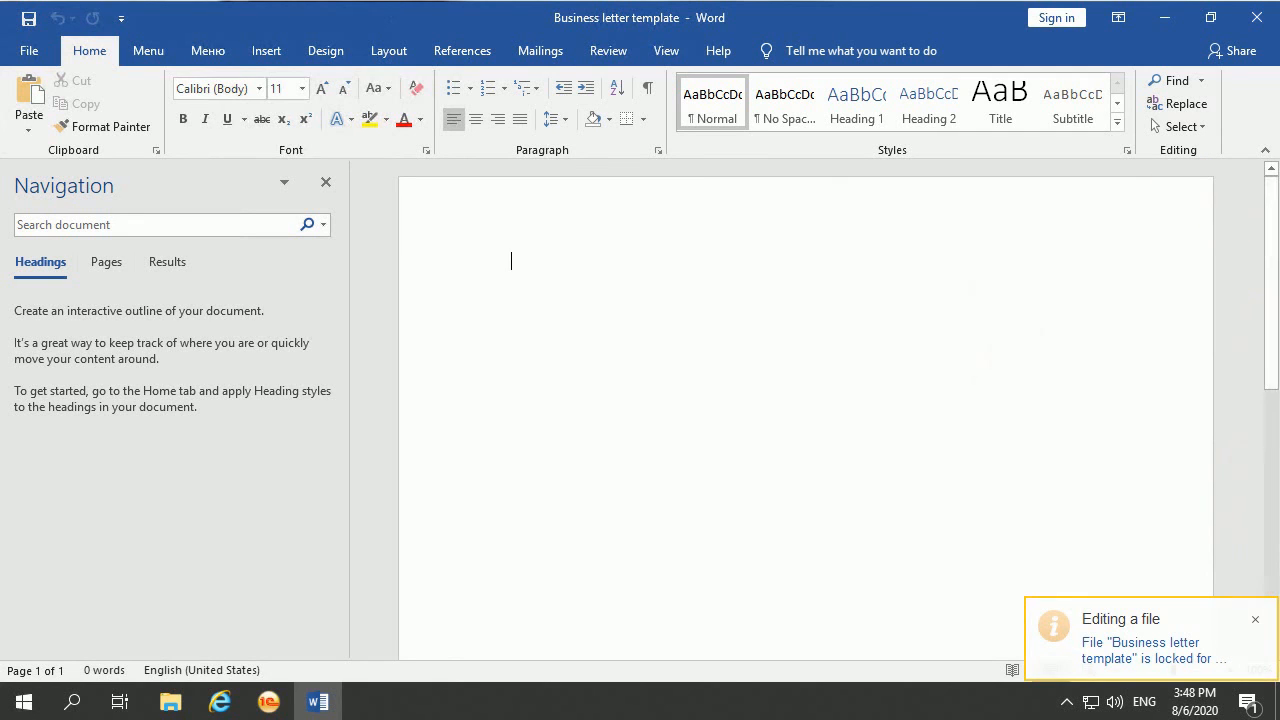
pyautogui.click(1257, 17)
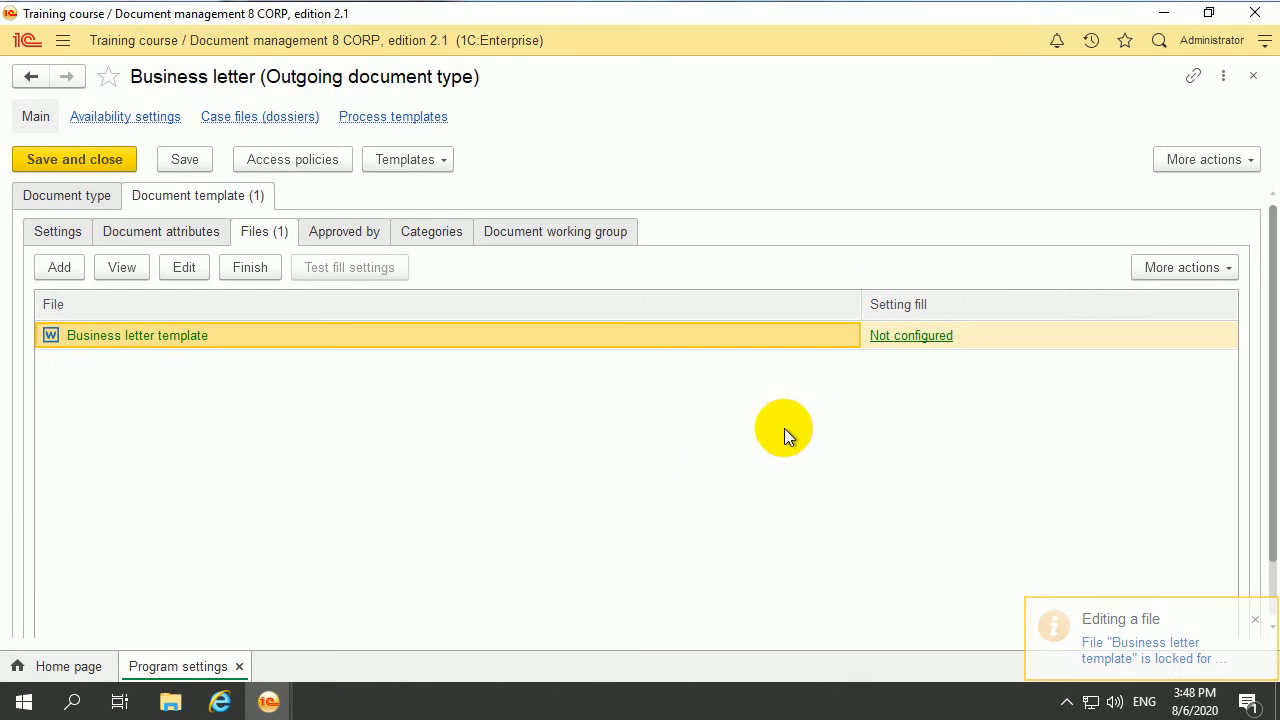
# - Open the fill settings of the Business letter template file and examine the attributes available for transfer, including the Case file and Signed by groups
pyautogui.click(877, 338)
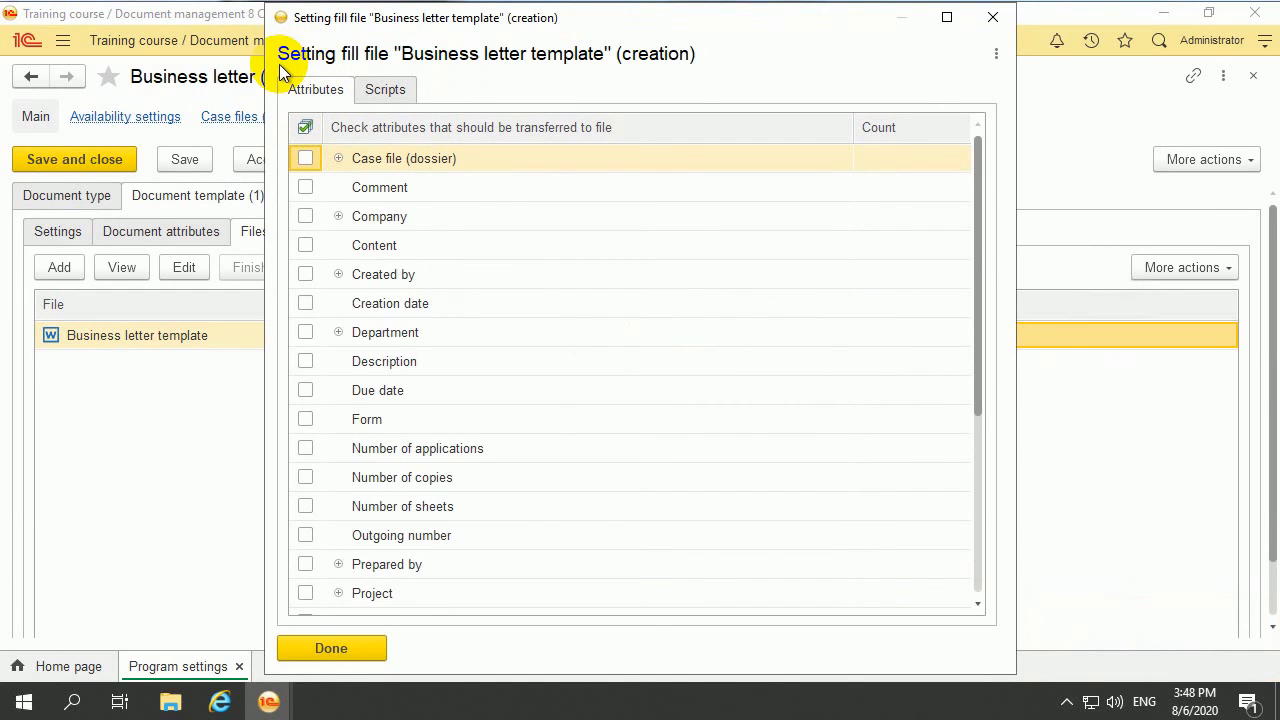
pyautogui.moveTo(487, 19); pyautogui.dragTo(608, 1)
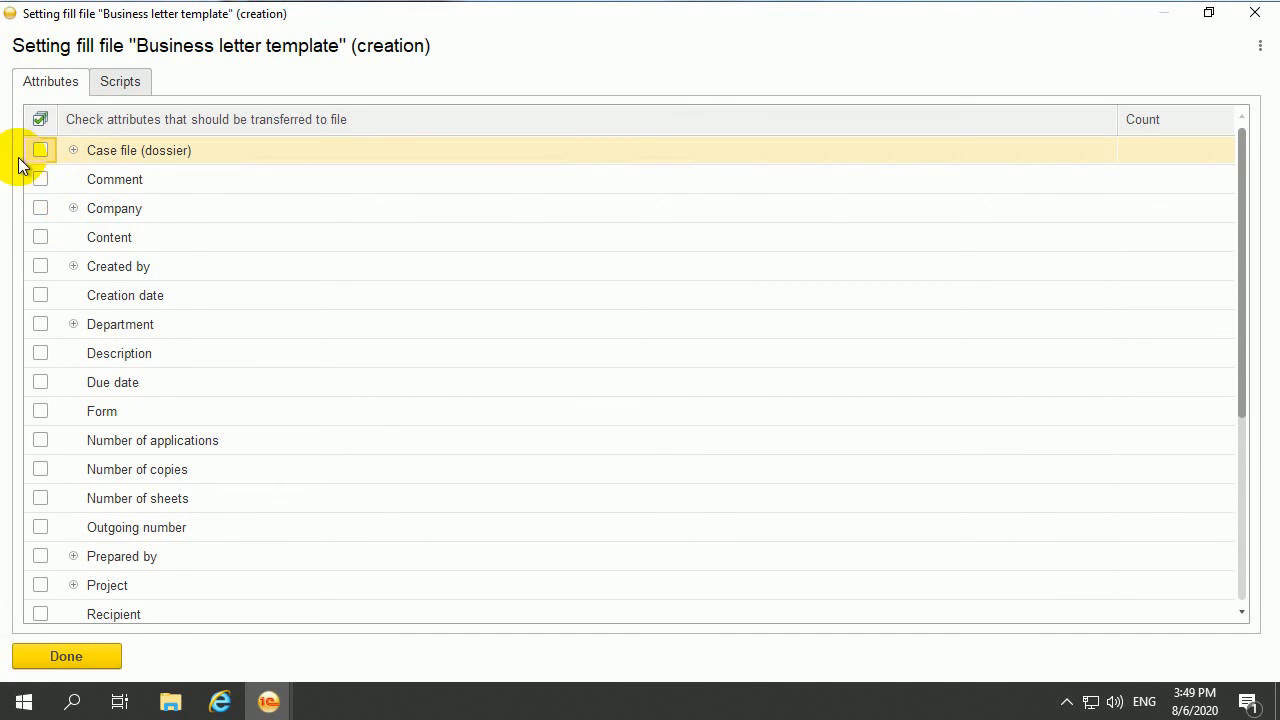
pyautogui.scroll(-4, 300, 450)
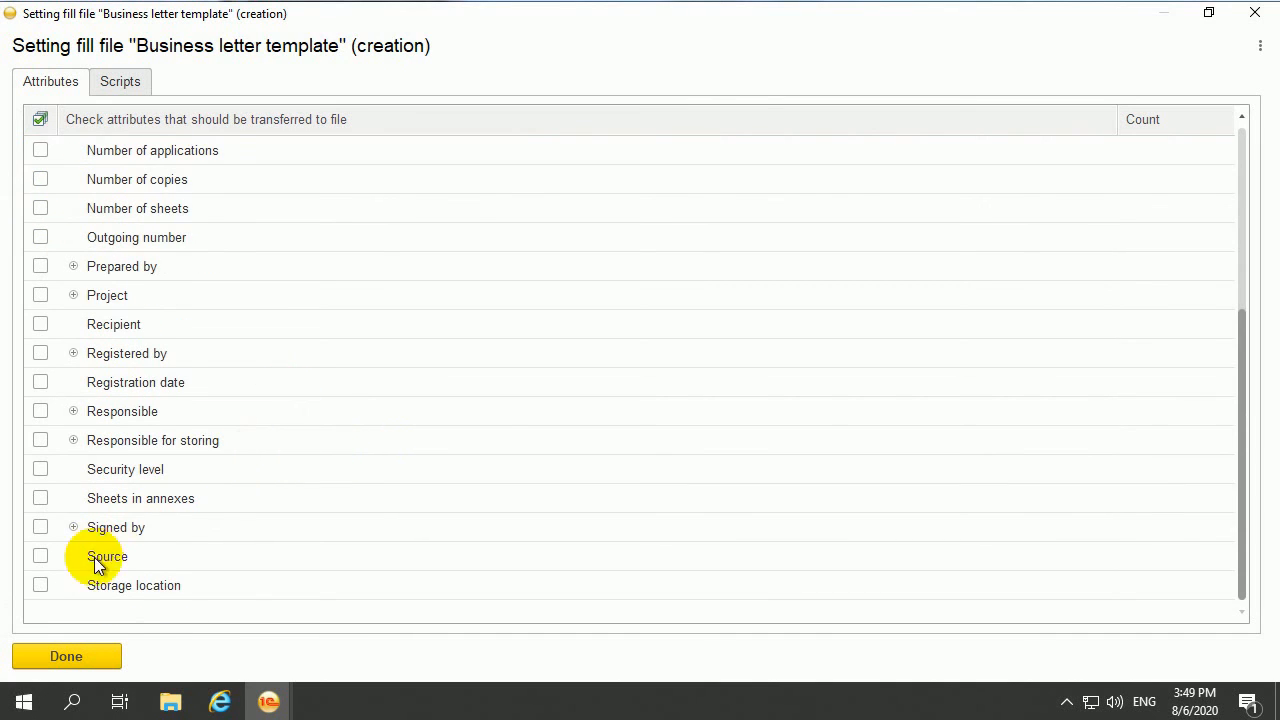
pyautogui.scroll(2, 75, 568)
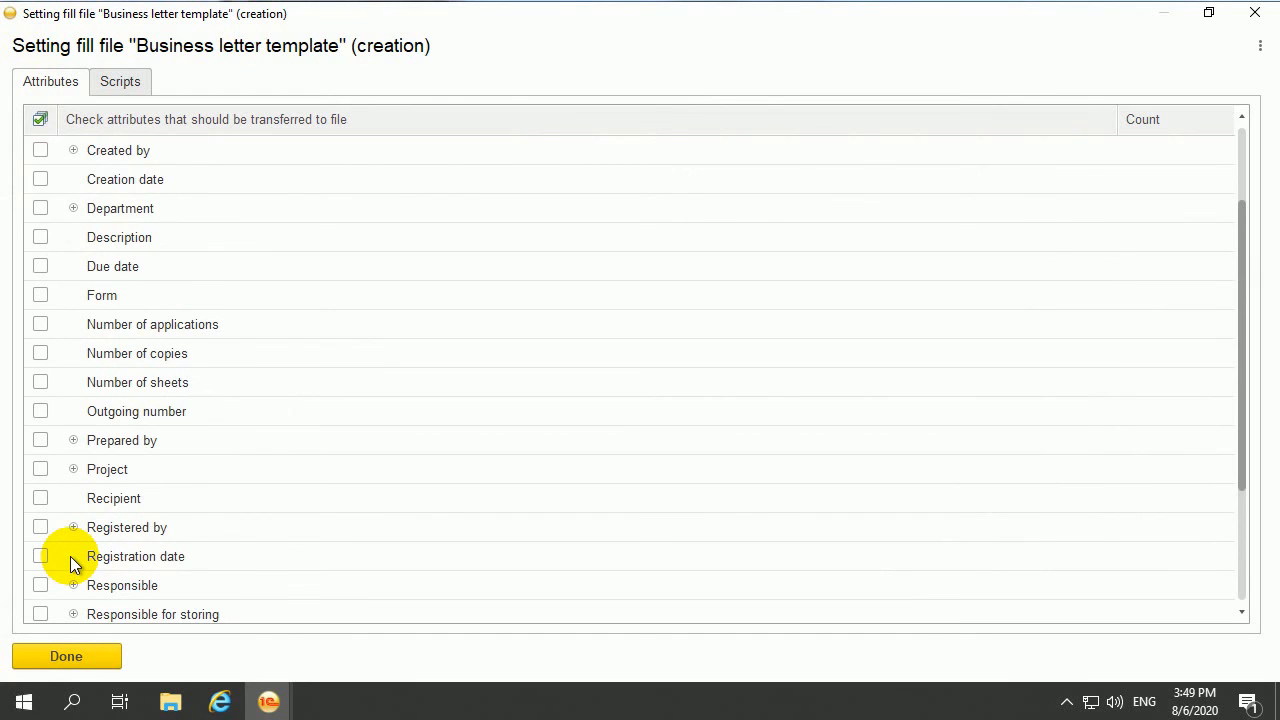
pyautogui.scroll(-2, 161, 528)
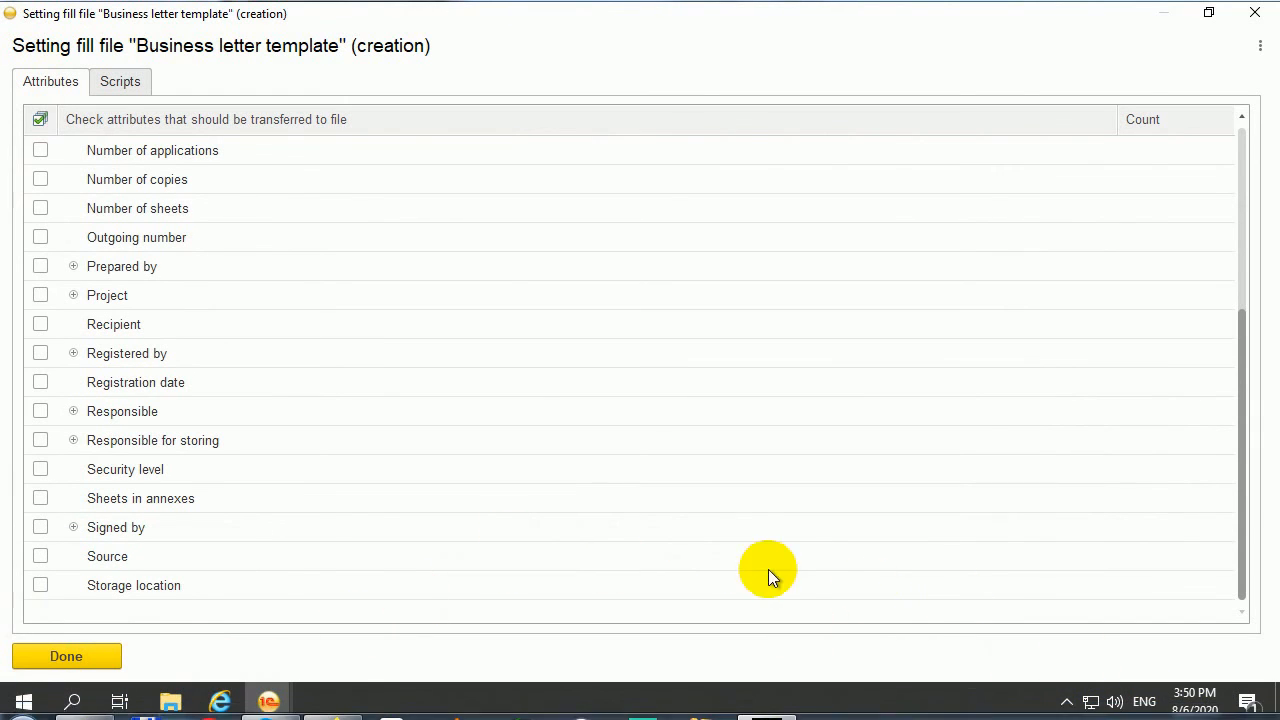
pyautogui.scroll(4, 145, 420)
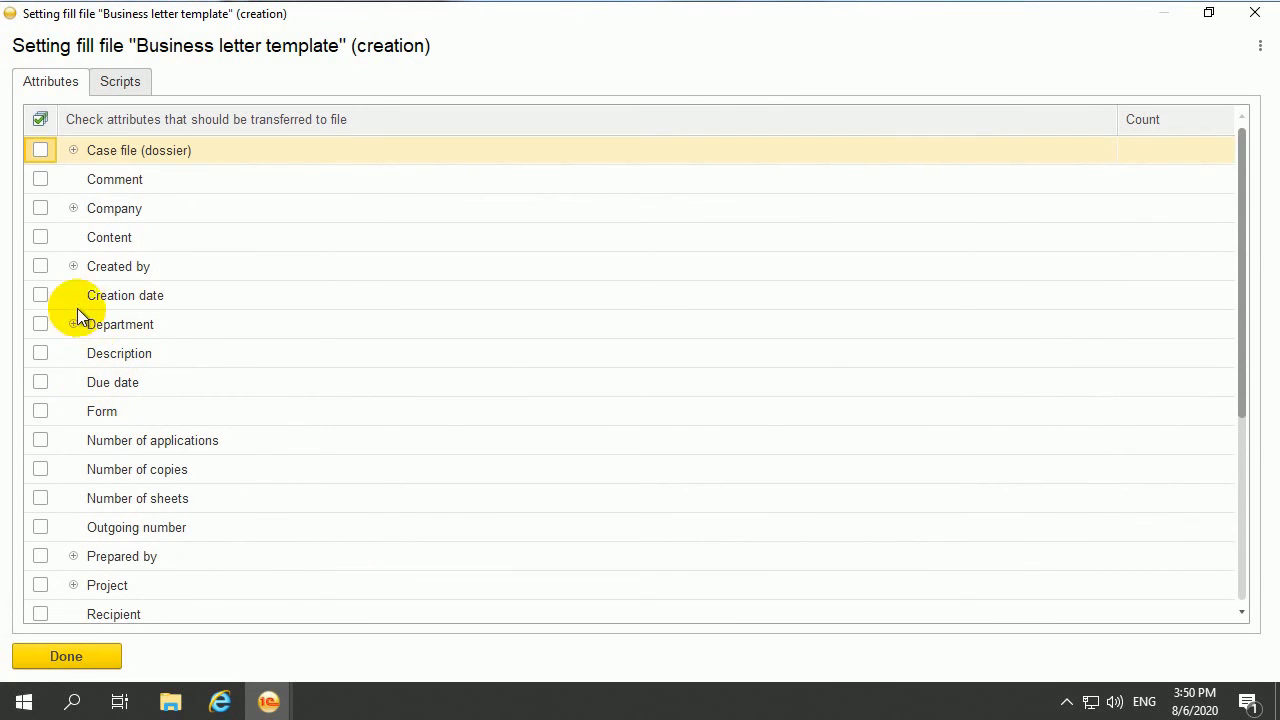
pyautogui.click(74, 152)
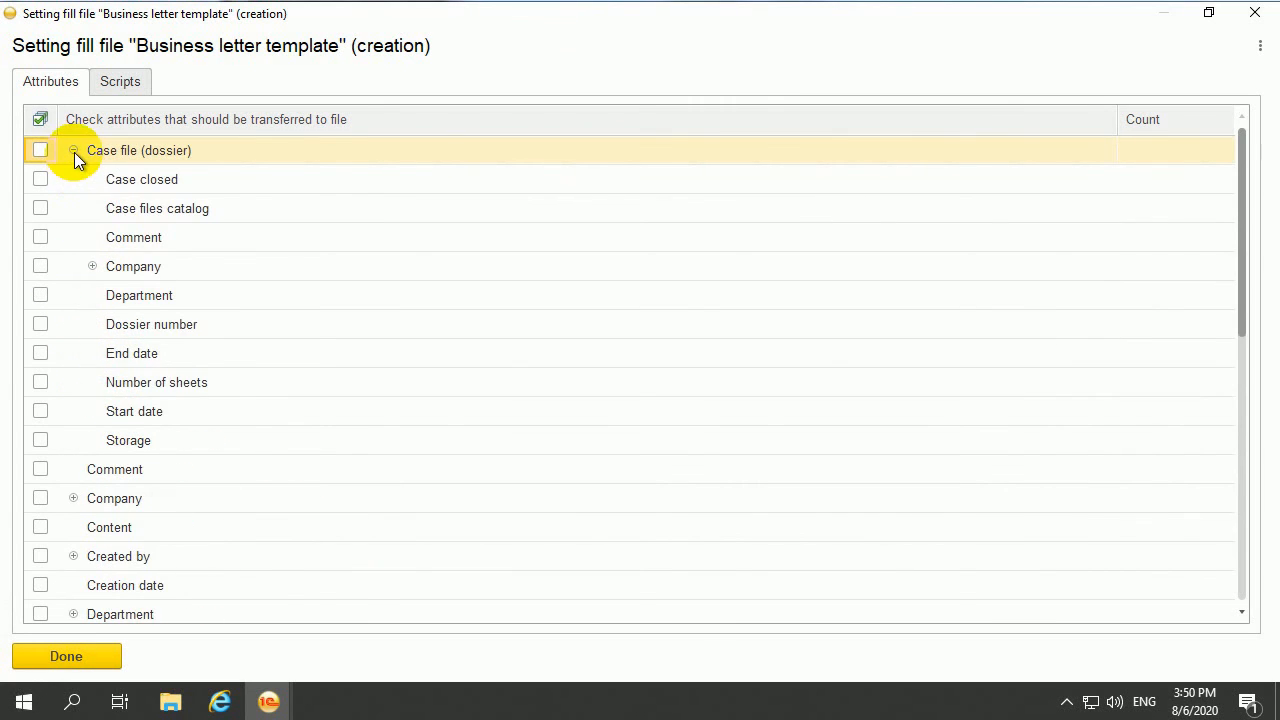
pyautogui.click(74, 150)
pyautogui.scroll(-4, 70, 404)
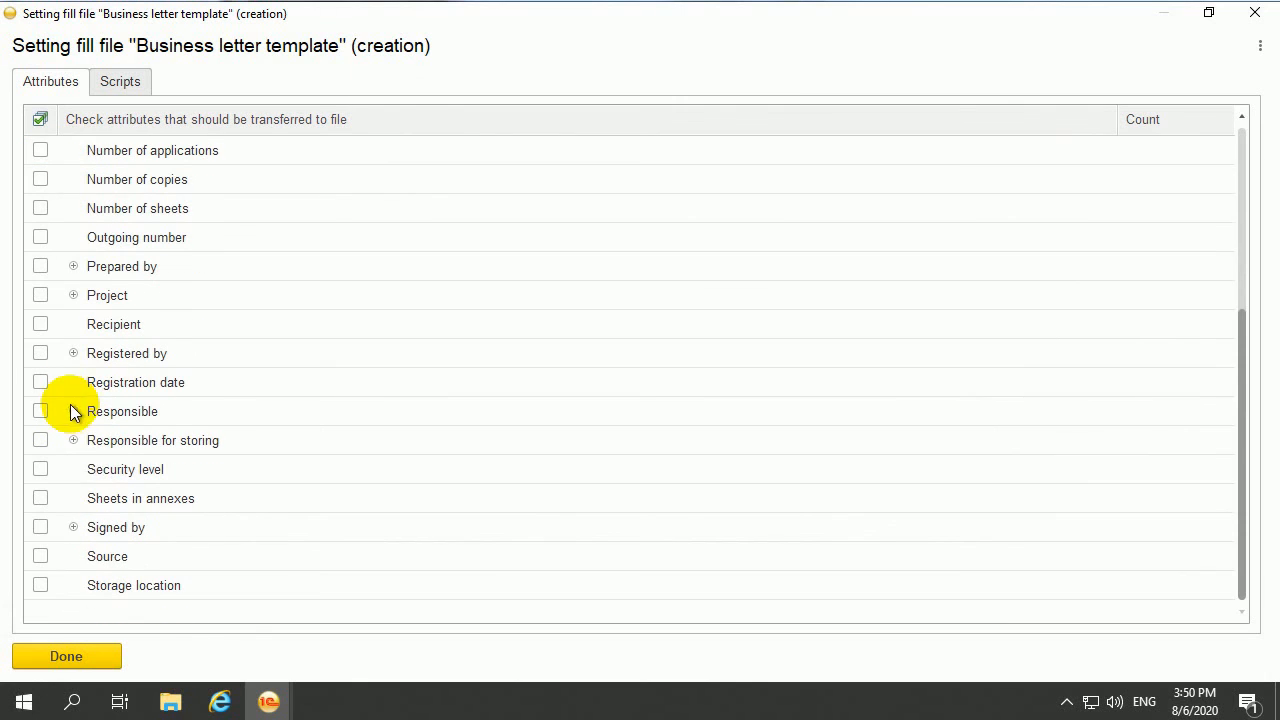
pyautogui.click(73, 527)
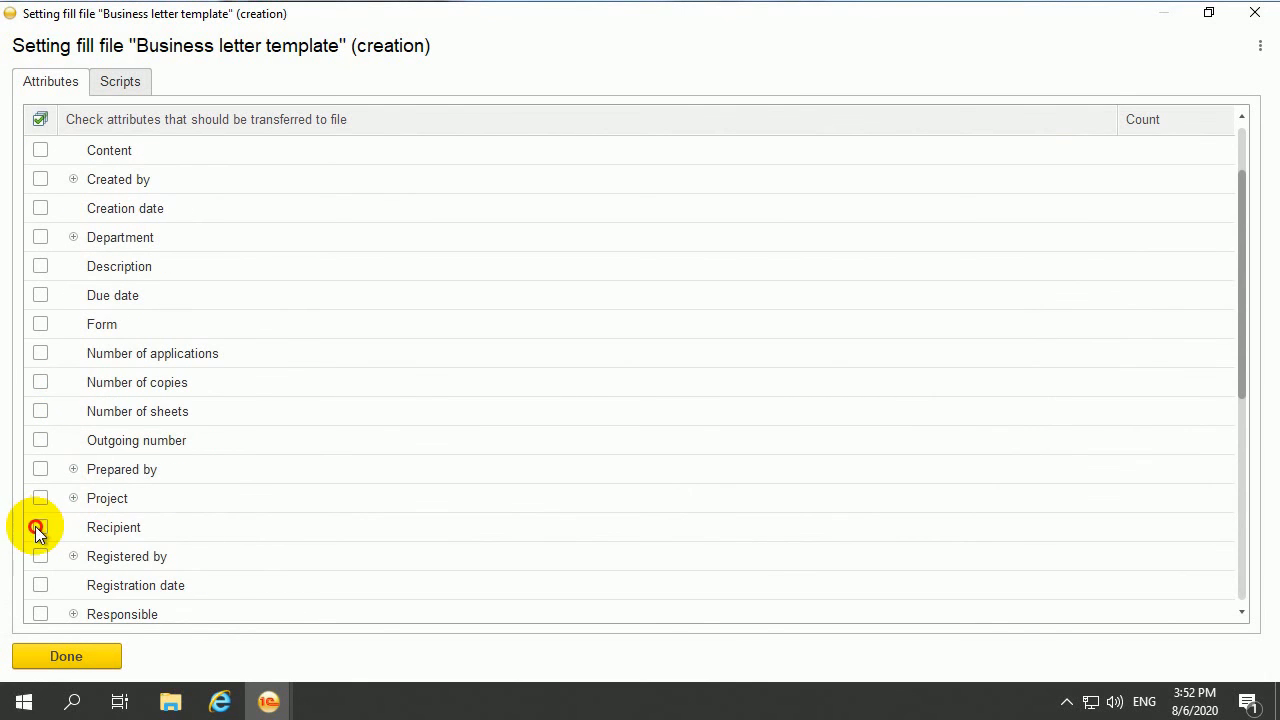
# - Mark Recipient, Company and the company's Actual address as attributes to transfer to the file
pyautogui.click(40, 527)
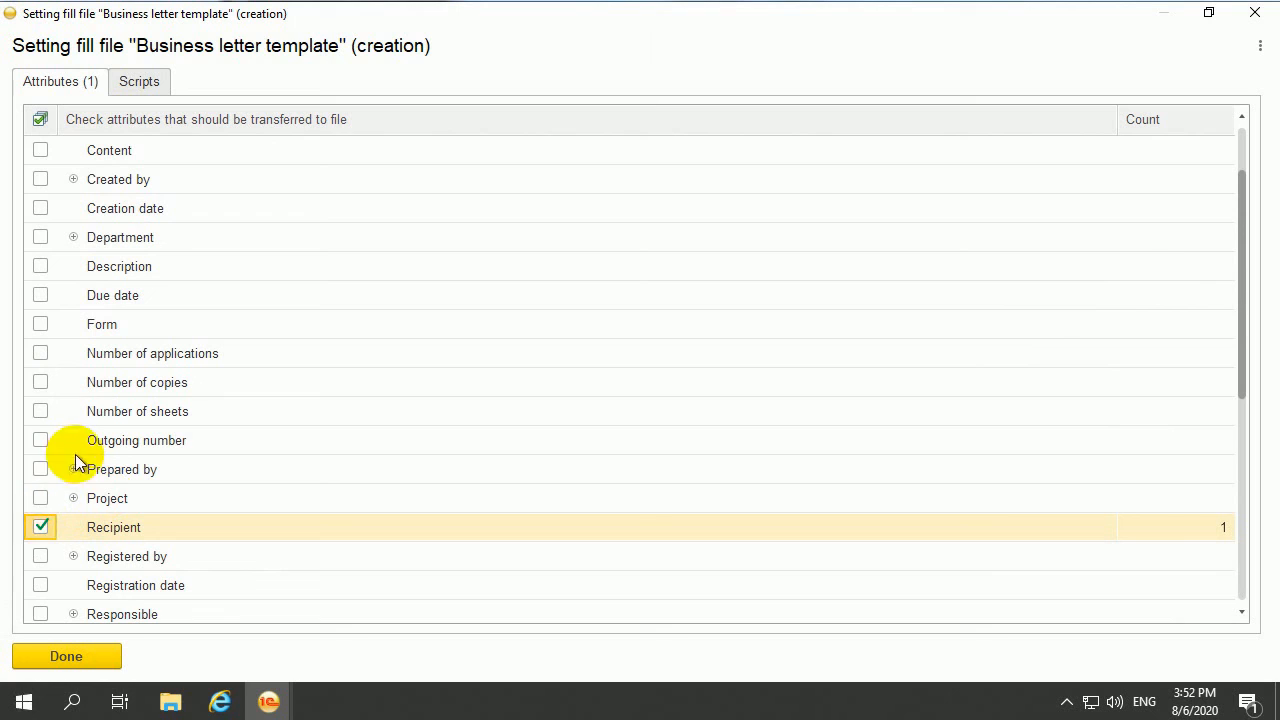
pyautogui.scroll(1, 50, 390)
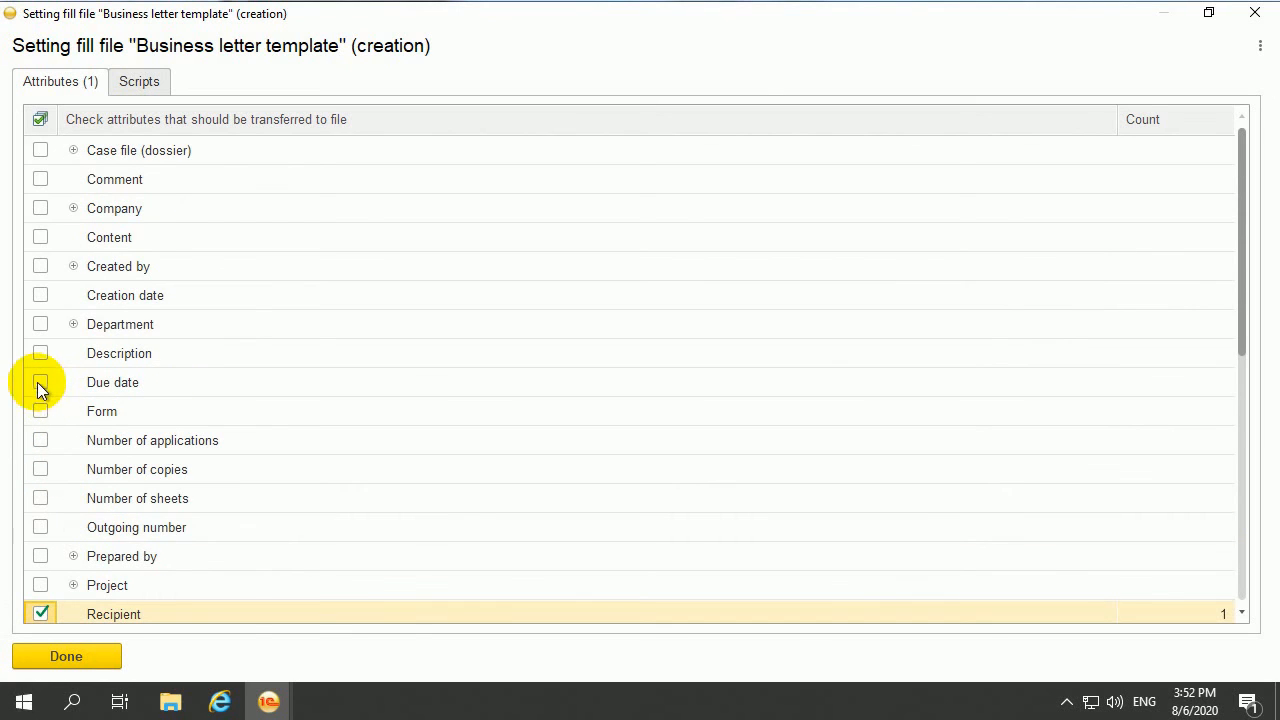
pyautogui.click(40, 209)
pyautogui.click(68, 207)
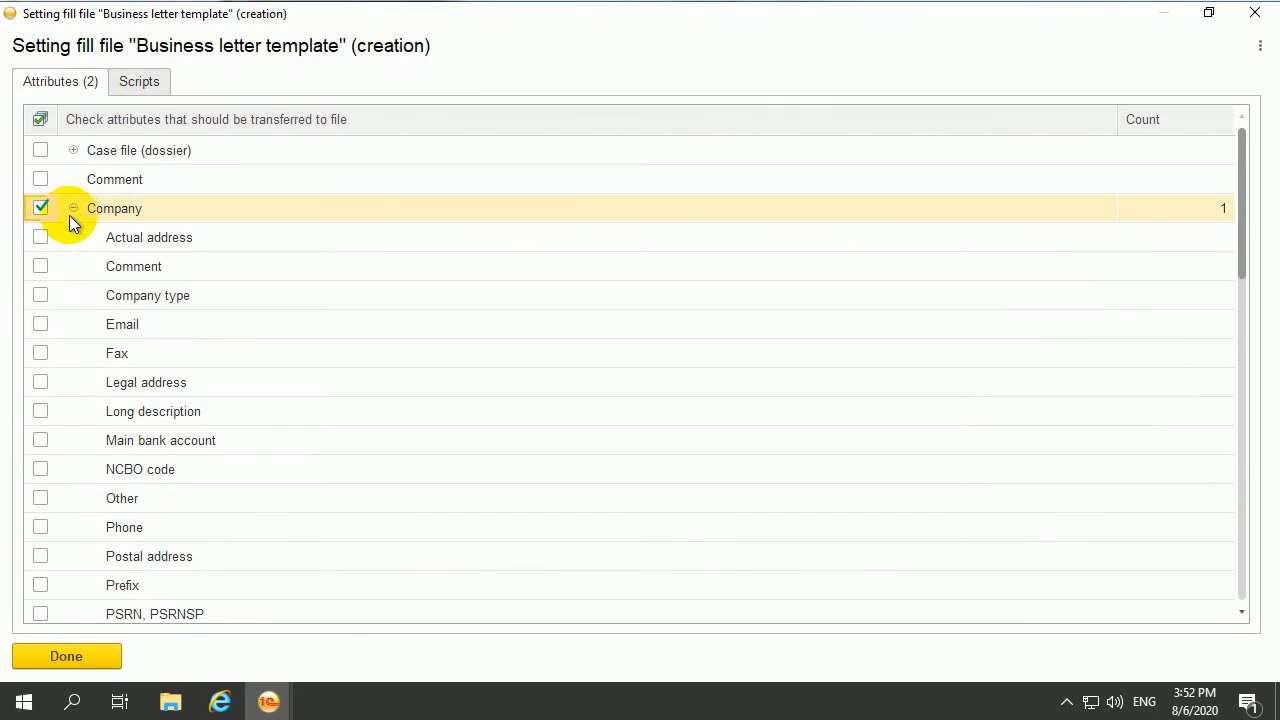
pyautogui.scroll(-2, 80, 262)
pyautogui.scroll(2, 78, 298)
pyautogui.click(40, 237)
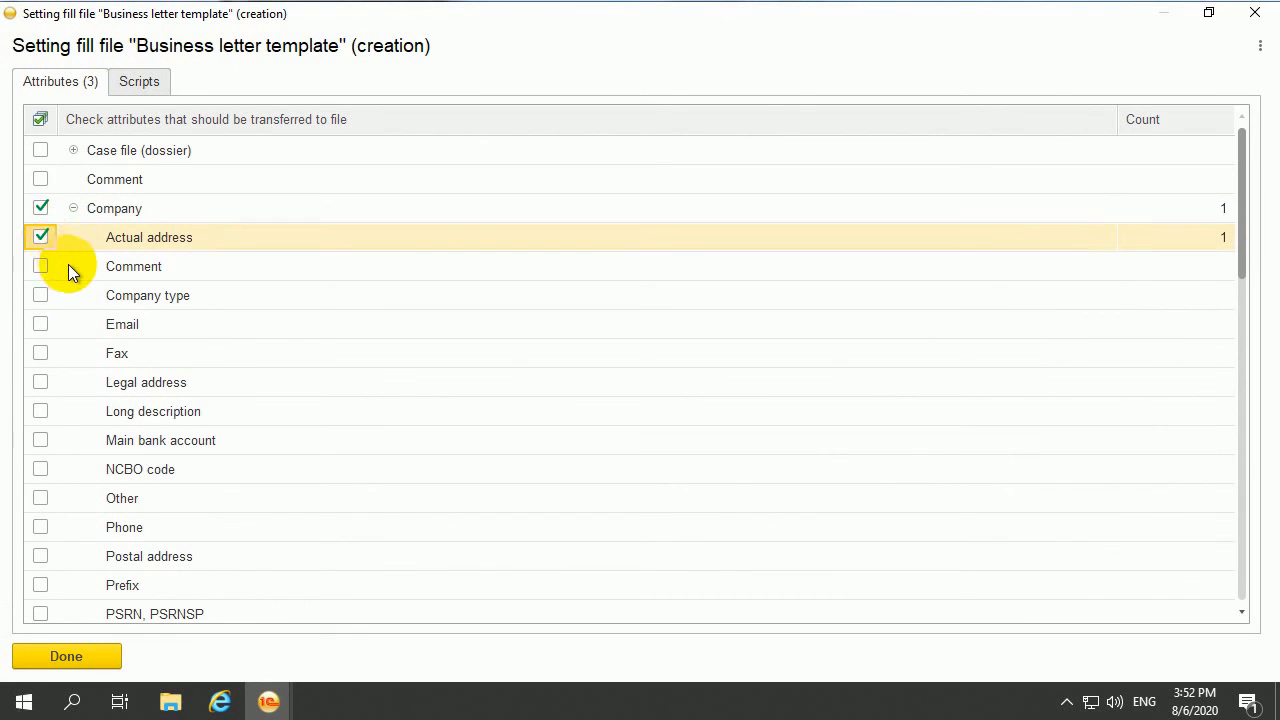
# - Mark the Creation date and Outgoing number attributes for transfer to the file
pyautogui.scroll(-4, 145, 390)
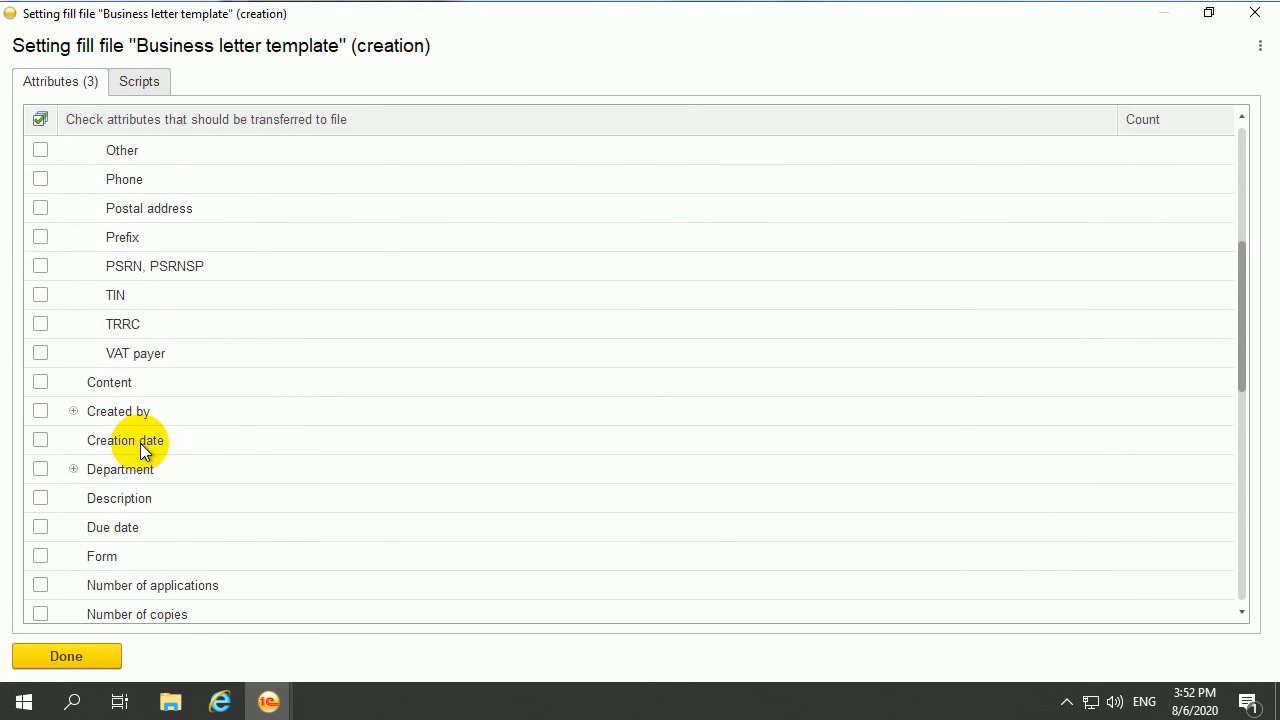
pyautogui.click(44, 439)
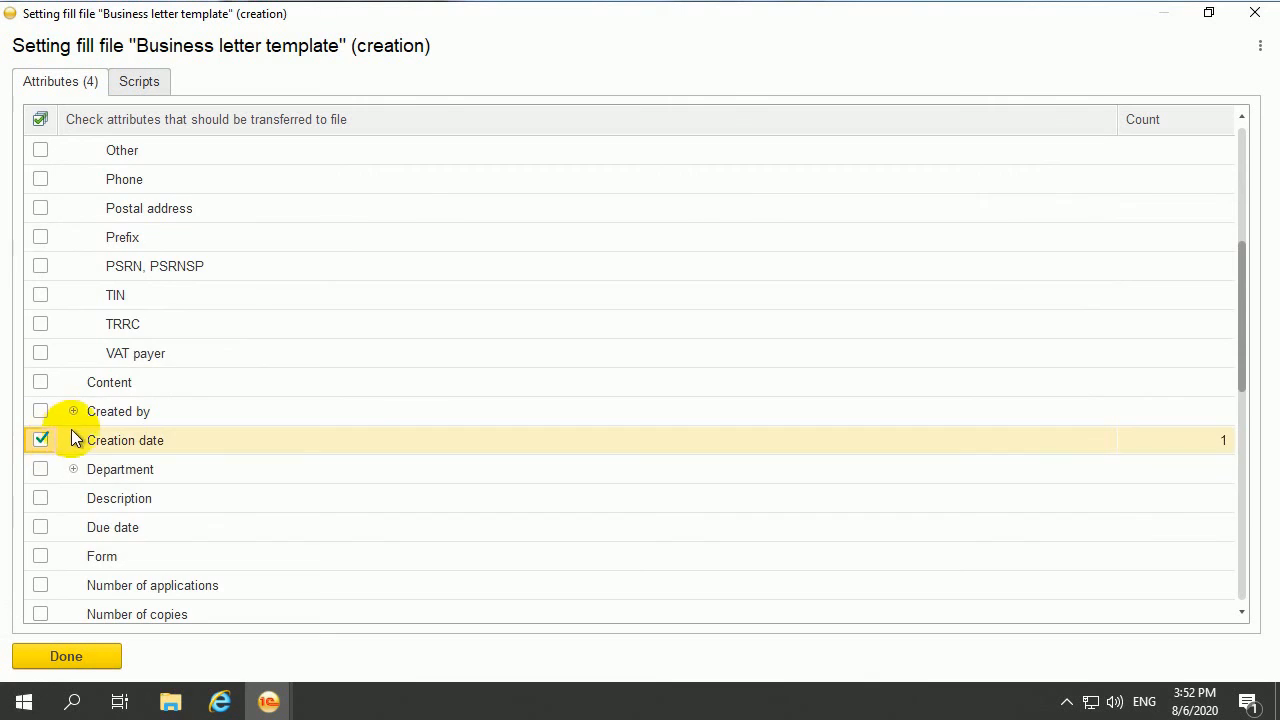
pyautogui.scroll(-4, 71, 429)
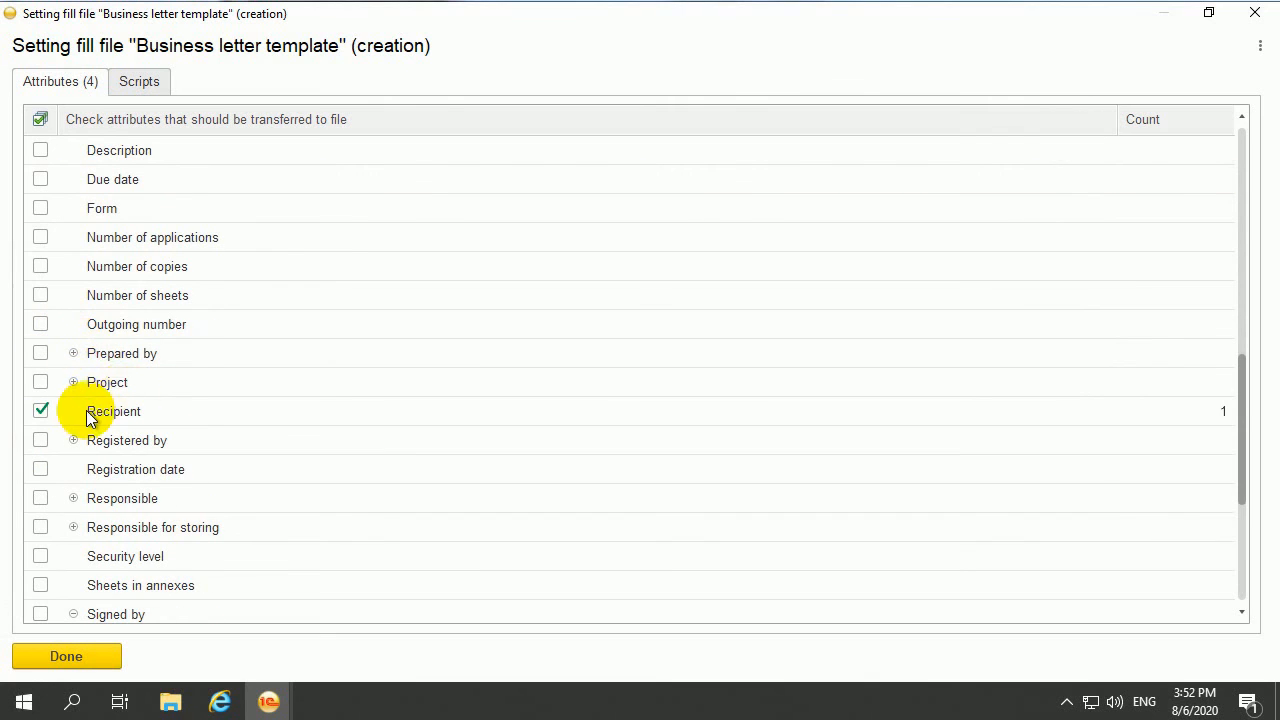
pyautogui.scroll(-3, 80, 420)
pyautogui.scroll(-1, 155, 527)
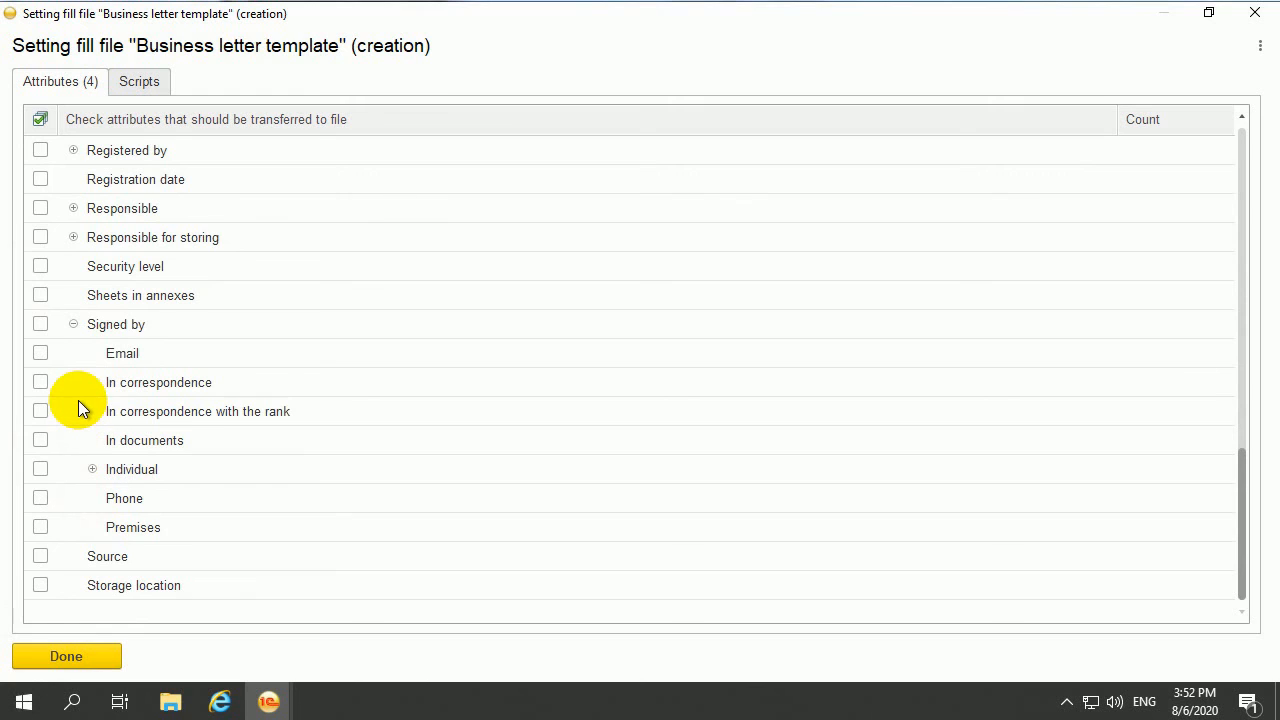
pyautogui.scroll(2, 80, 408)
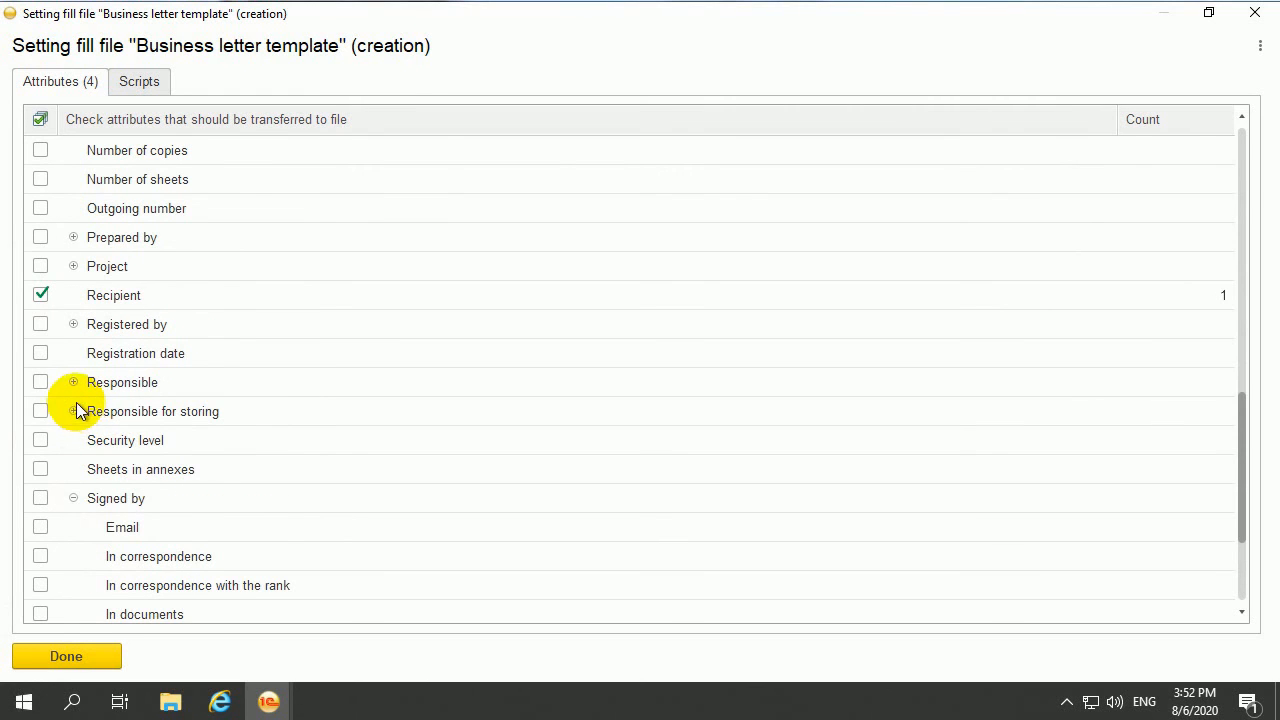
pyautogui.click(77, 325)
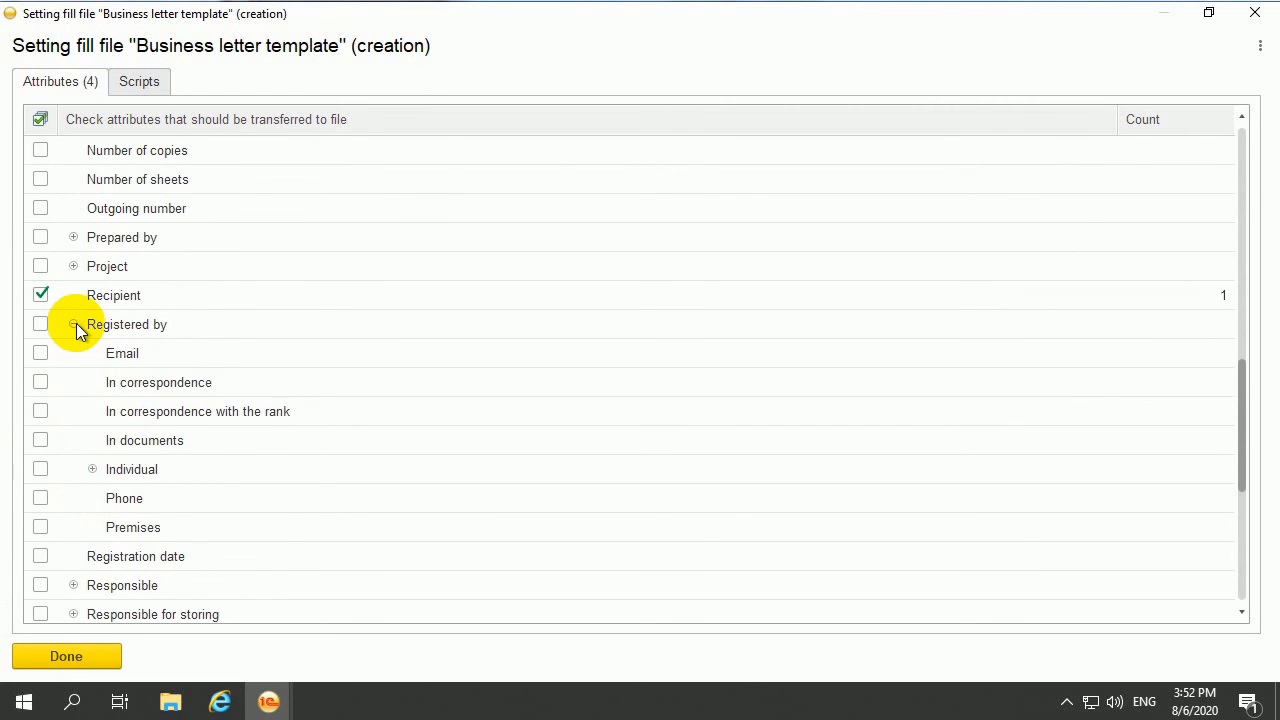
pyautogui.click(74, 325)
pyautogui.scroll(3, 60, 330)
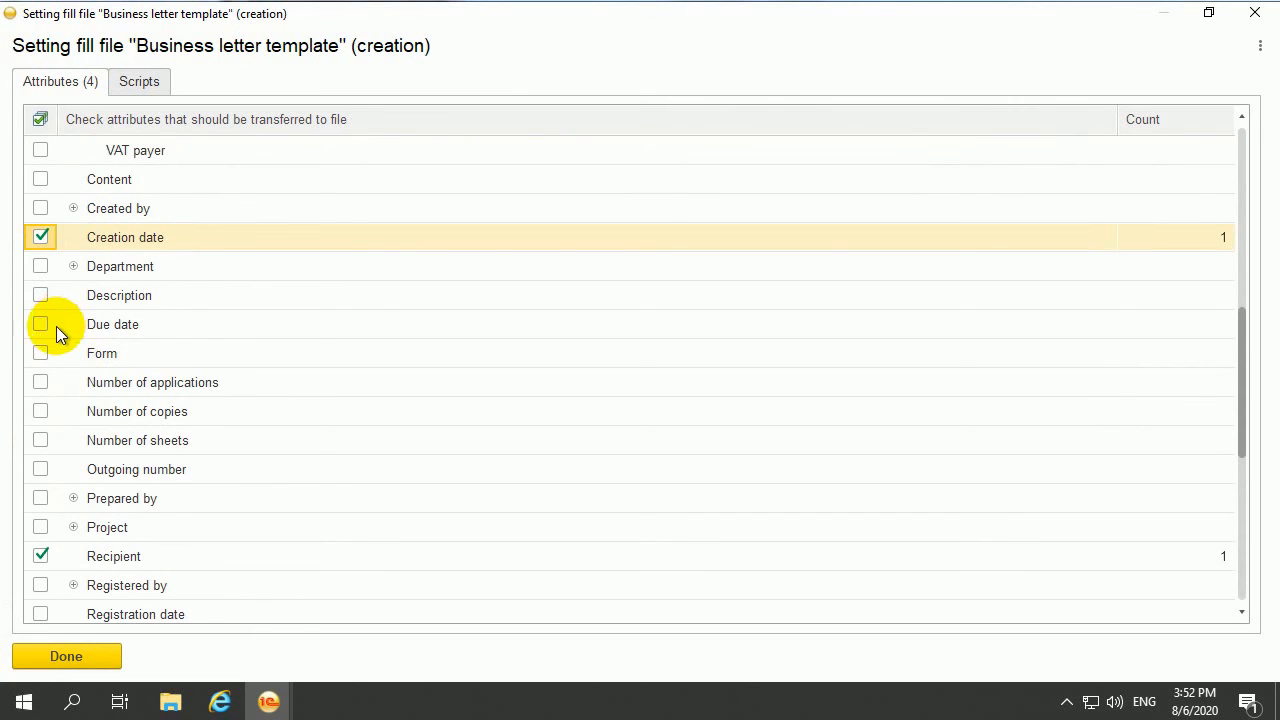
pyautogui.click(41, 469)
# - Review the marked attributes and finish the selection so their fields are inserted into the Word template
pyautogui.scroll(4, 63, 412)
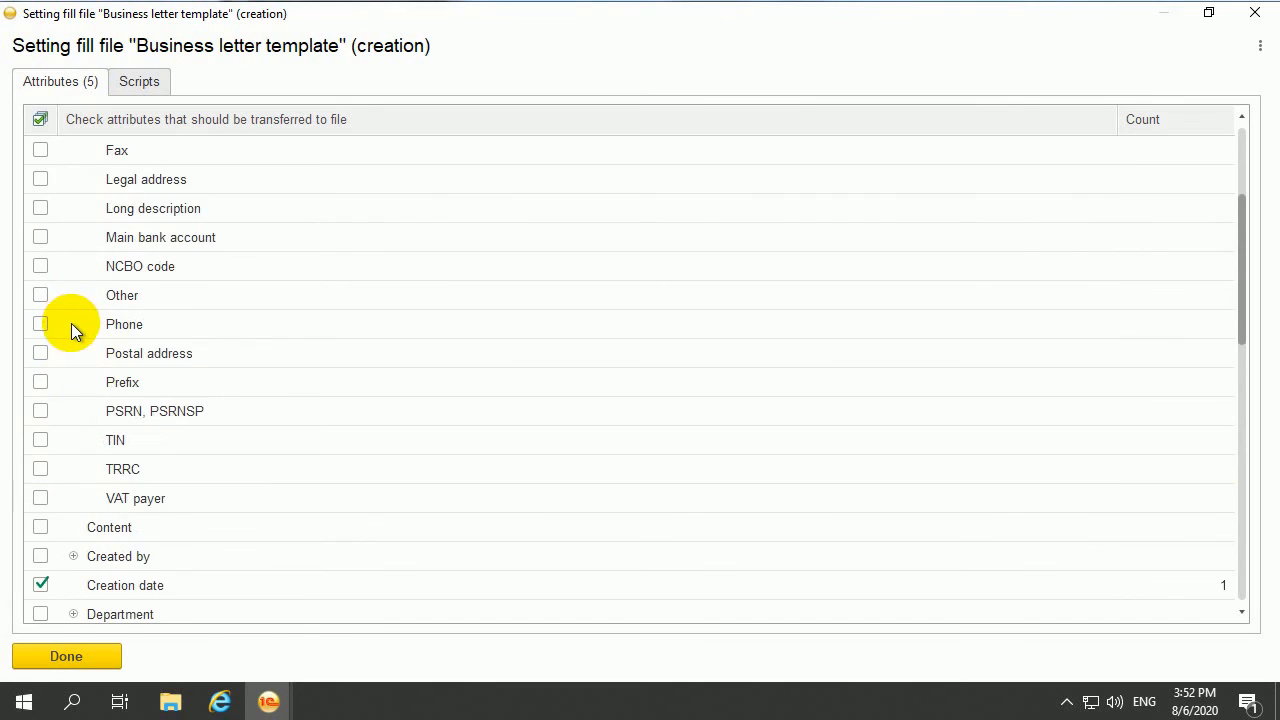
pyautogui.scroll(2, 68, 327)
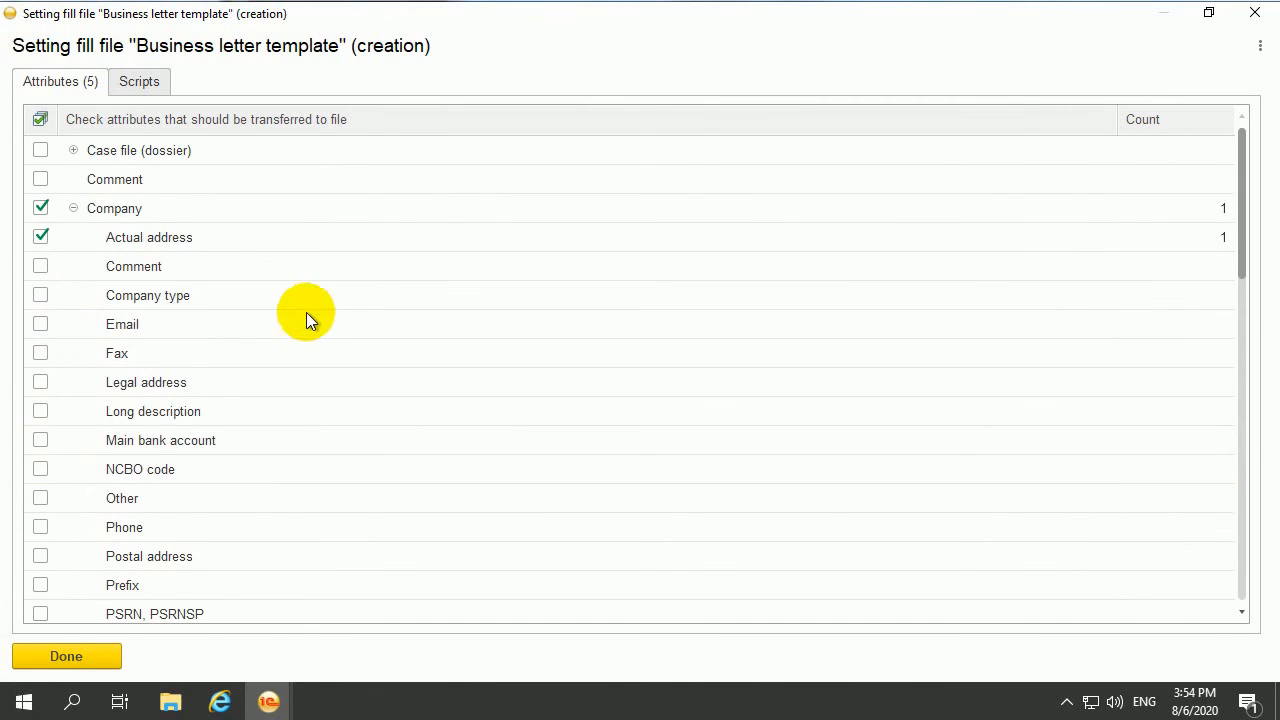
pyautogui.scroll(-5, 185, 411)
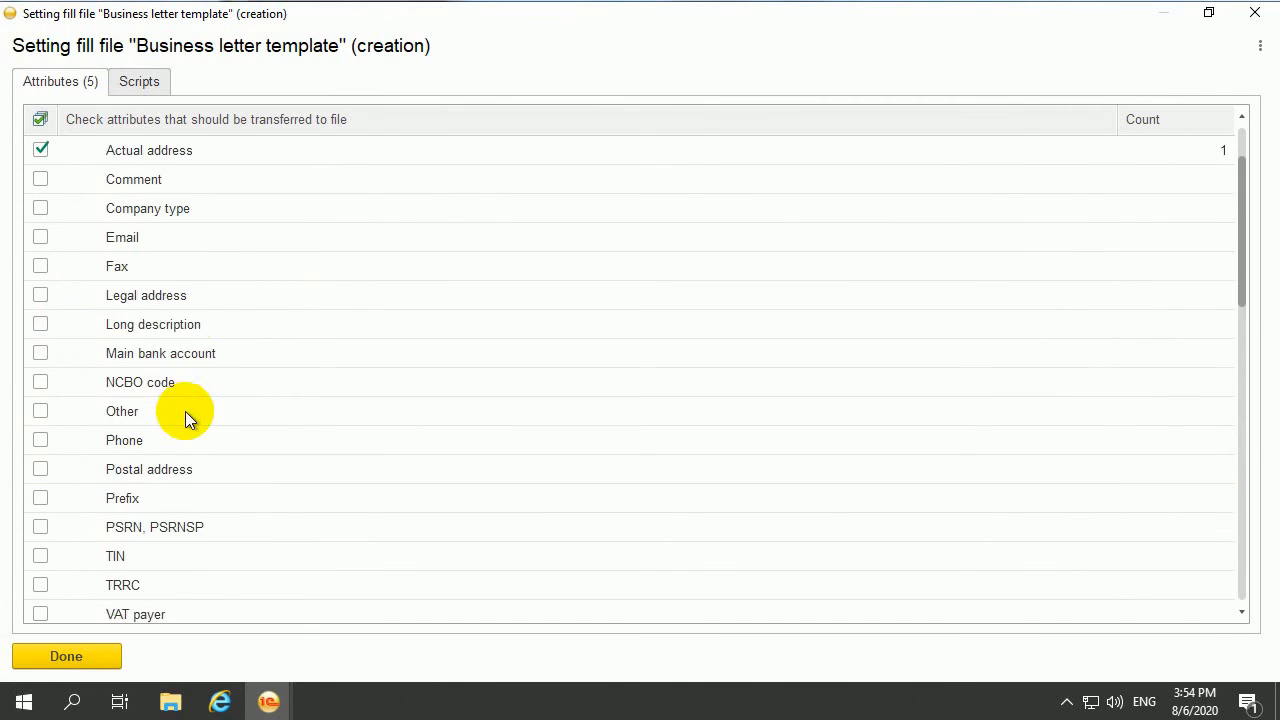
pyautogui.click(76, 660)
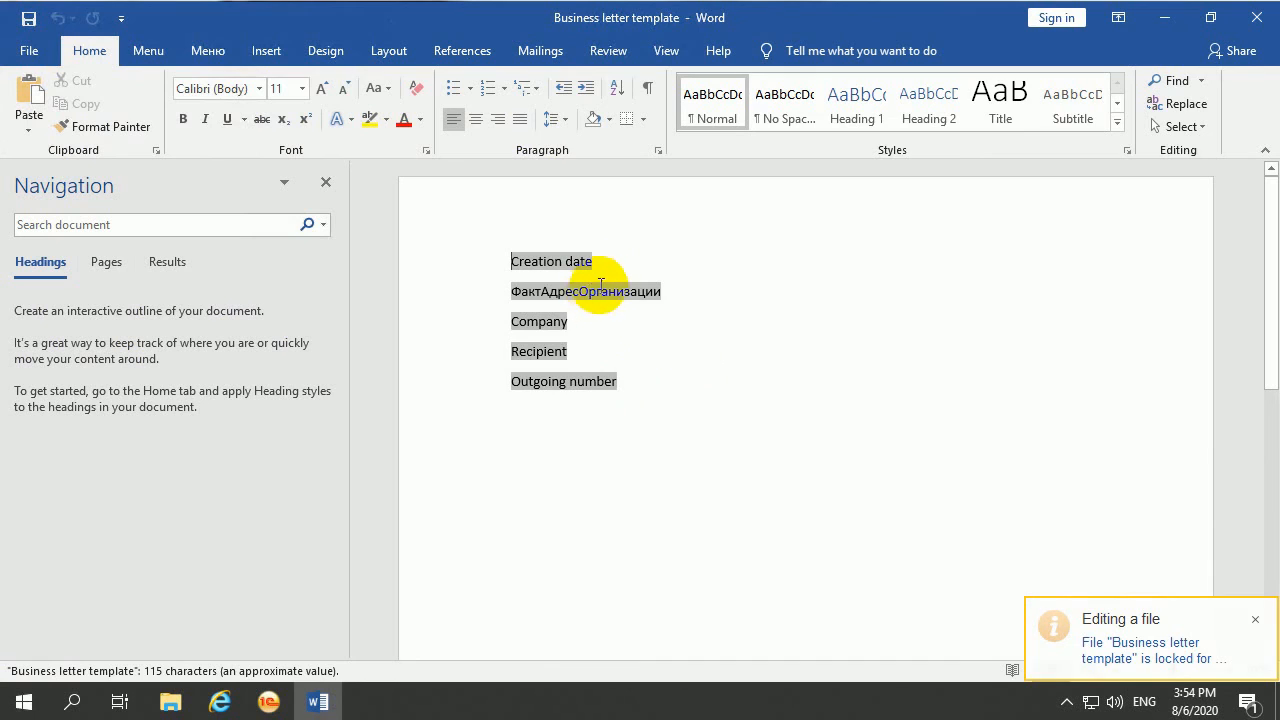
# - Examine the Creation date field inserted in the Business letter template in Word by selecting it
pyautogui.click(620, 259)
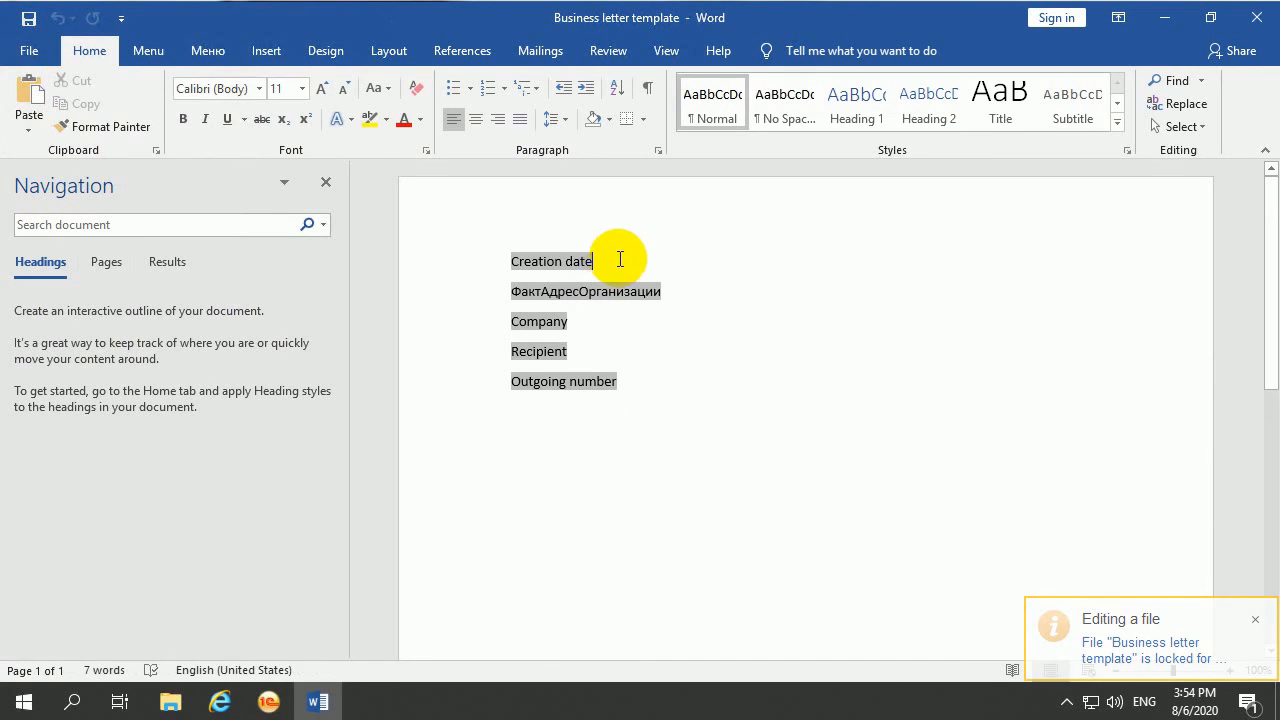
pyautogui.doubleClick(563, 262)
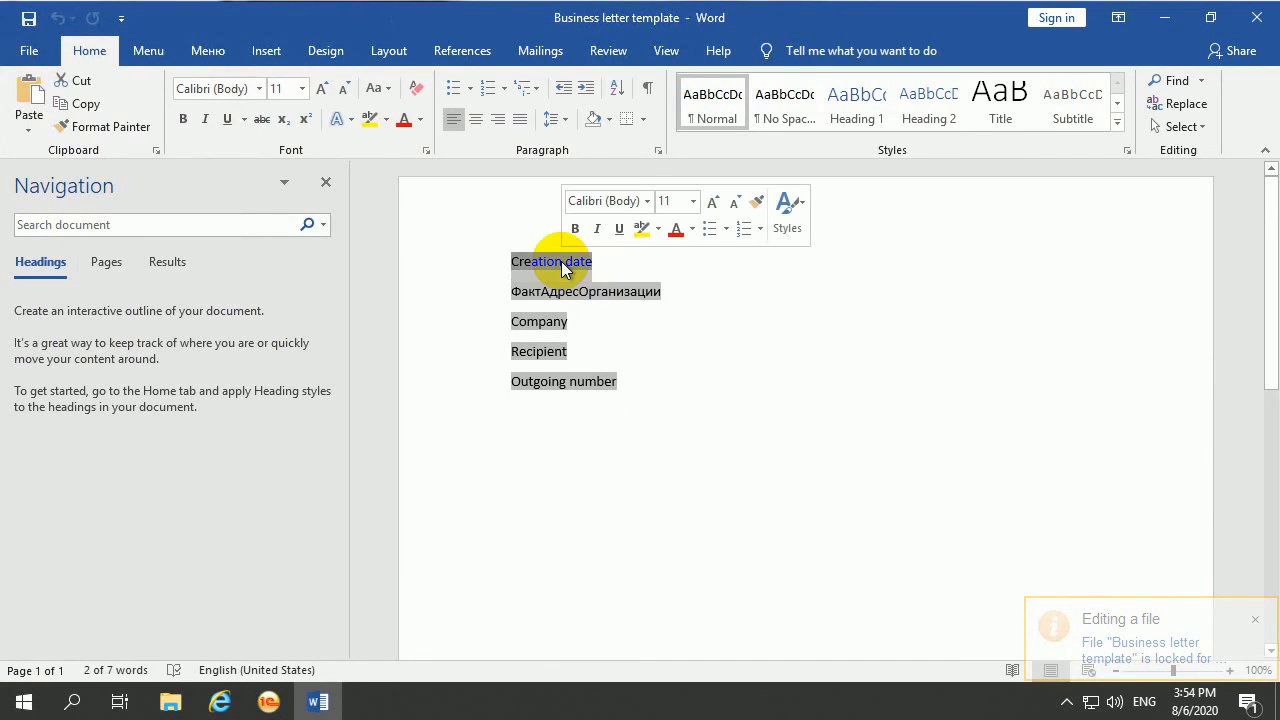
pyautogui.click(621, 266)
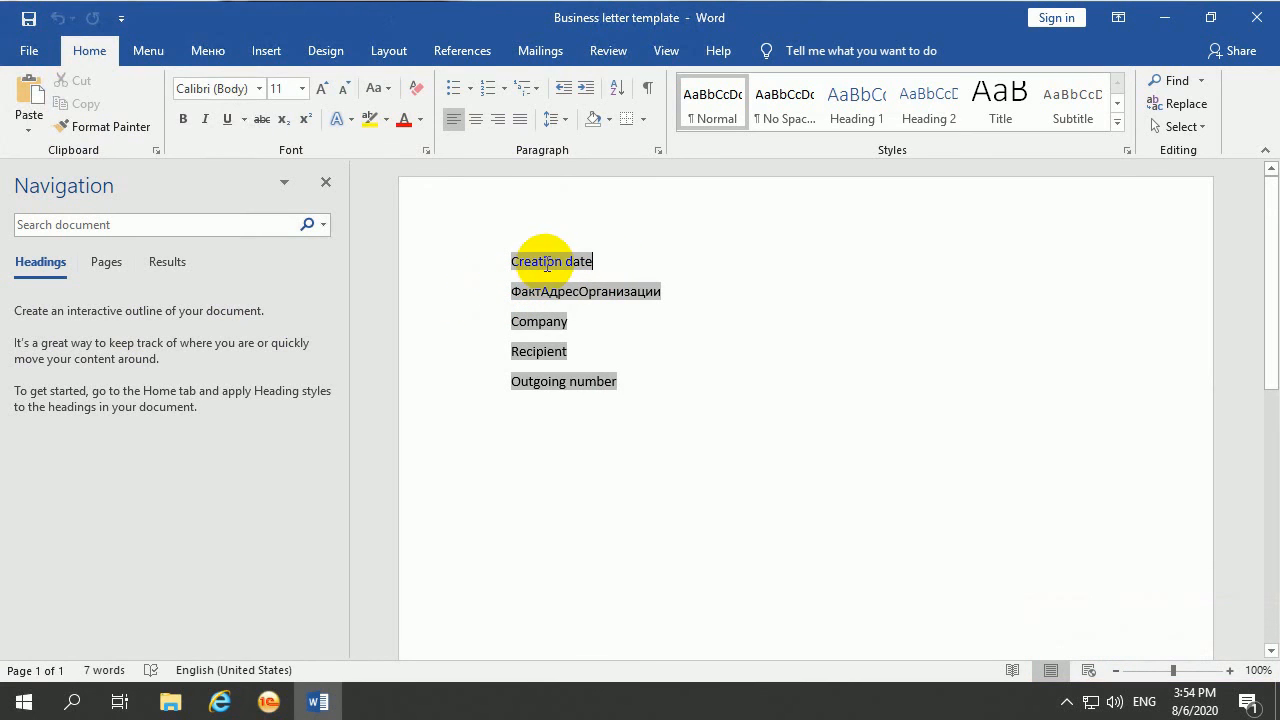
pyautogui.doubleClick(543, 262)
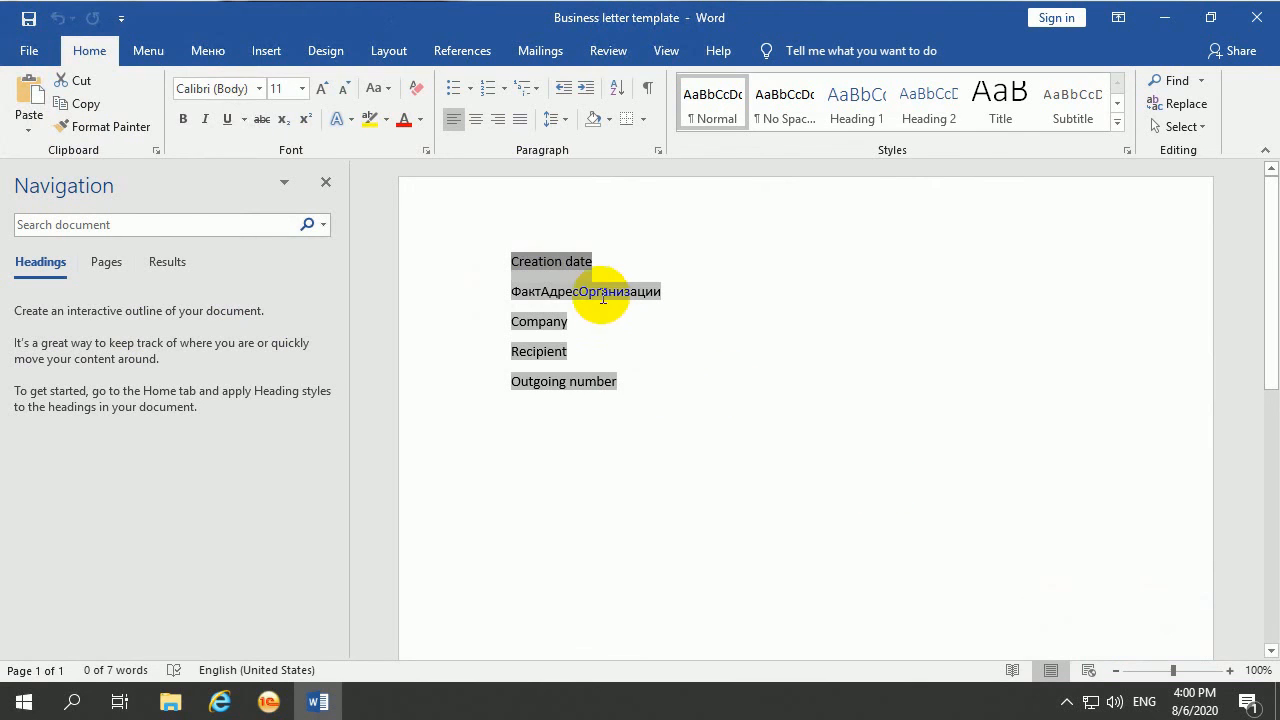
pyautogui.click(509, 261)
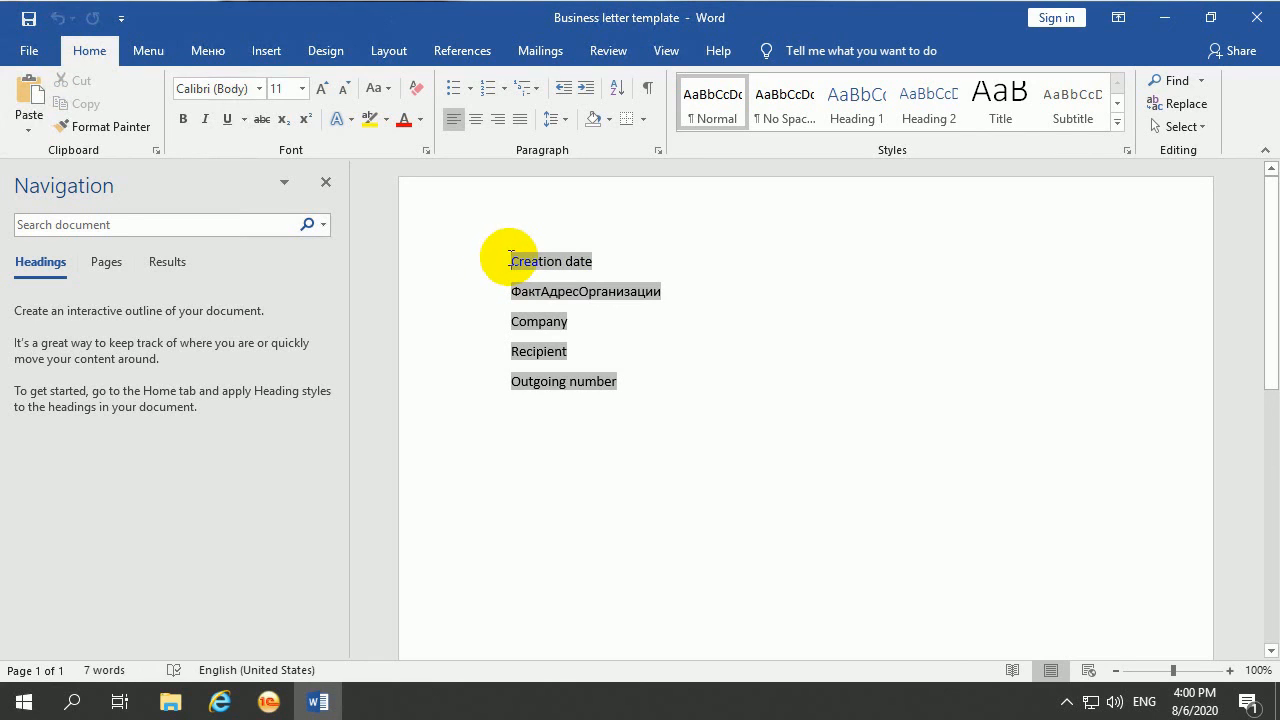
pyautogui.click(524, 257)
pyautogui.moveTo(524, 257); pyautogui.dragTo(592, 262)
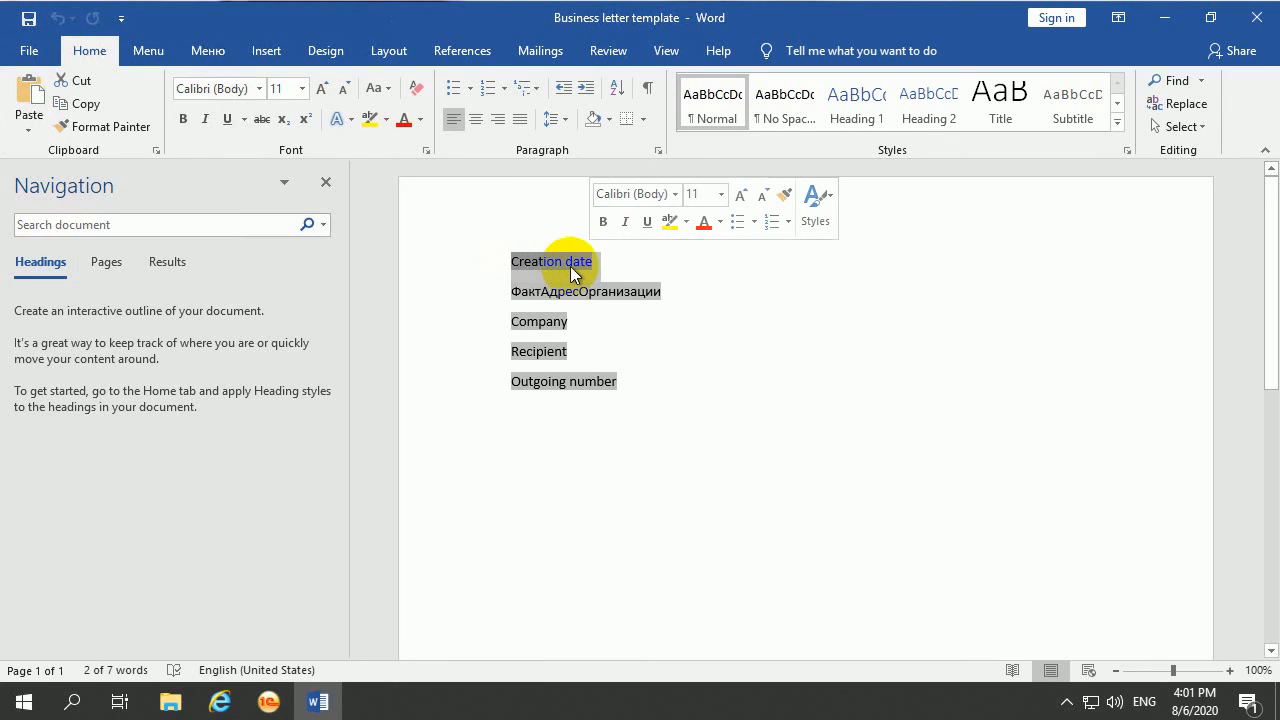
pyautogui.click(627, 363)
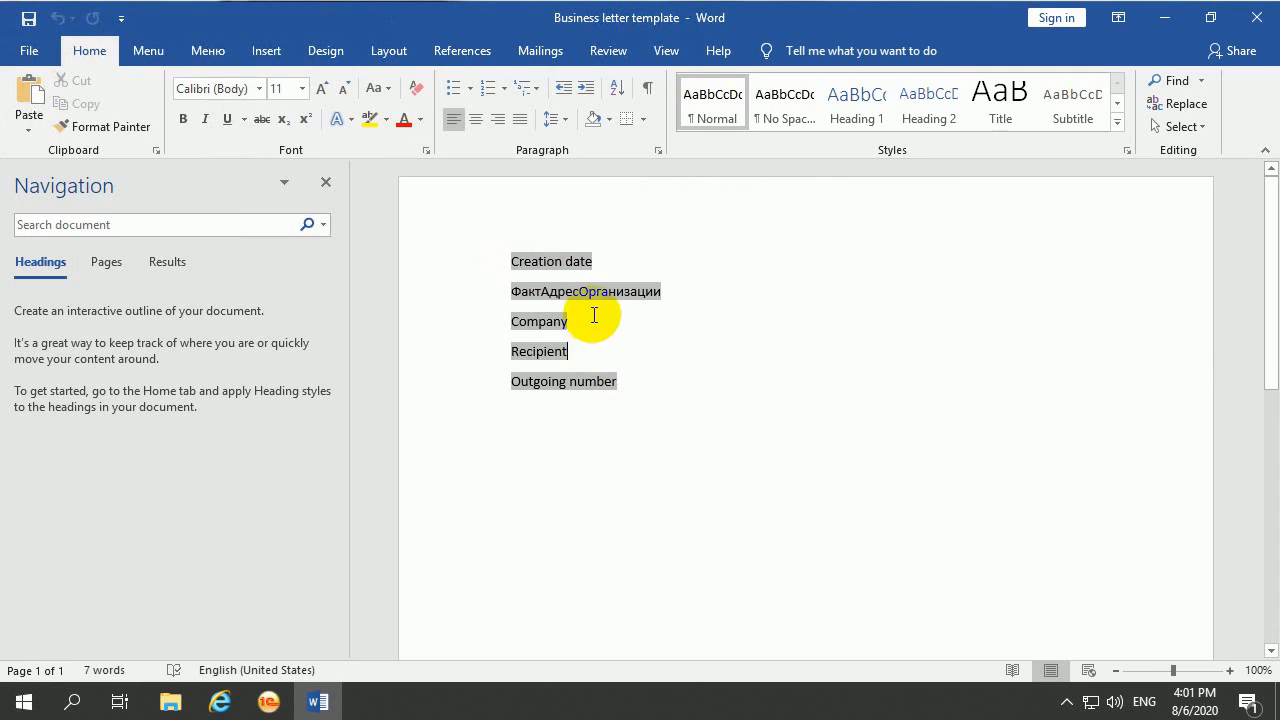
# - Move the Company field to the empty line below Outgoing number and put the label "From:" before it
pyautogui.moveTo(571, 327); pyautogui.dragTo(513, 320)
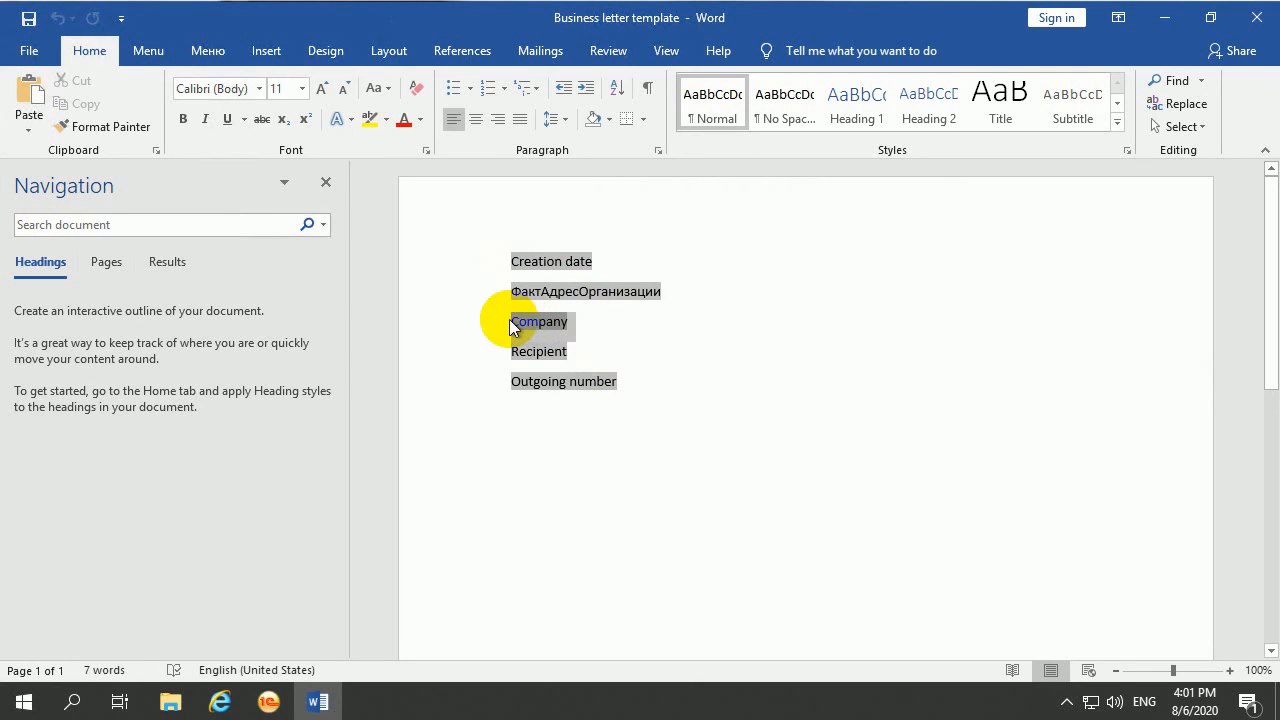
pyautogui.rightClick(530, 325)
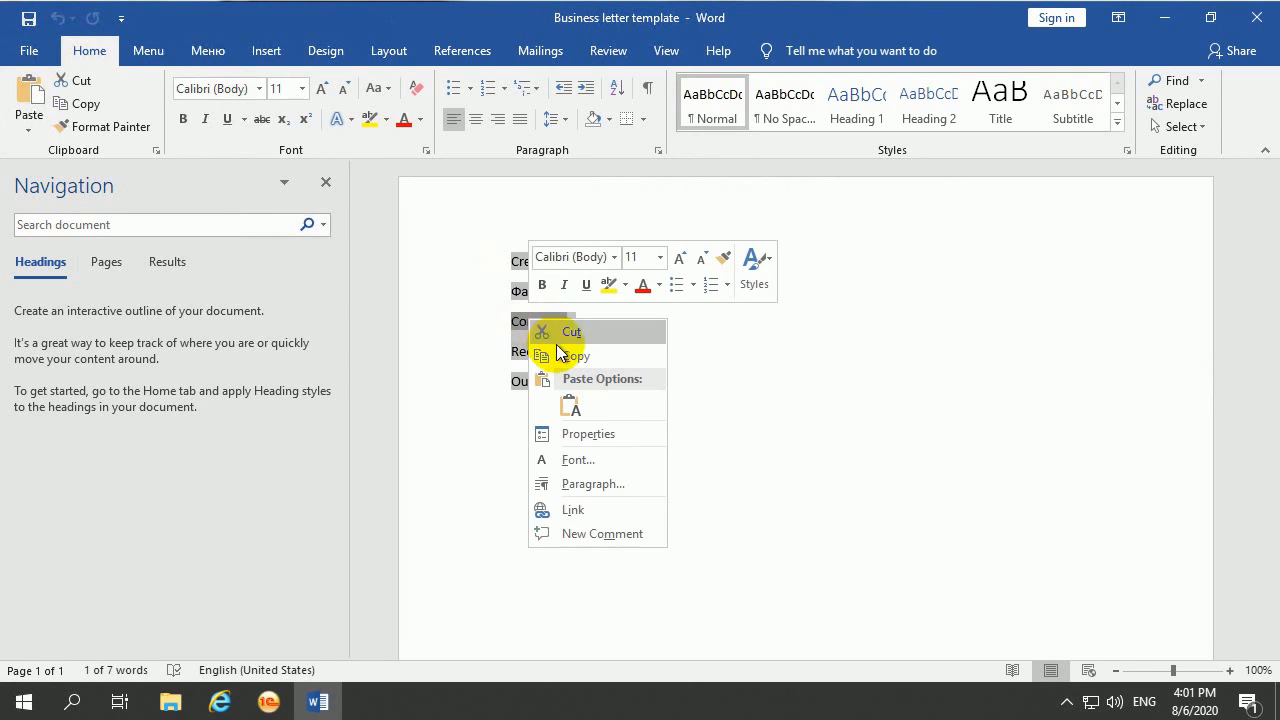
pyautogui.click(566, 343)
pyautogui.click(815, 402)
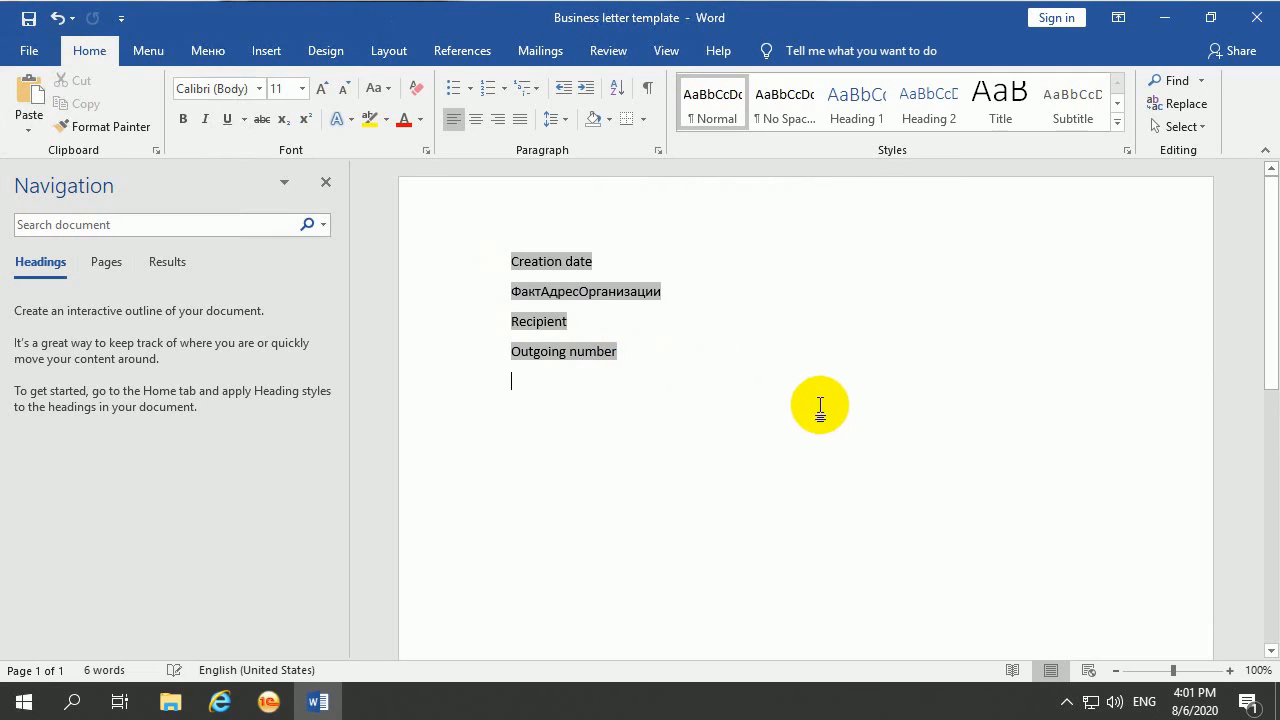
pyautogui.click(497, 119)
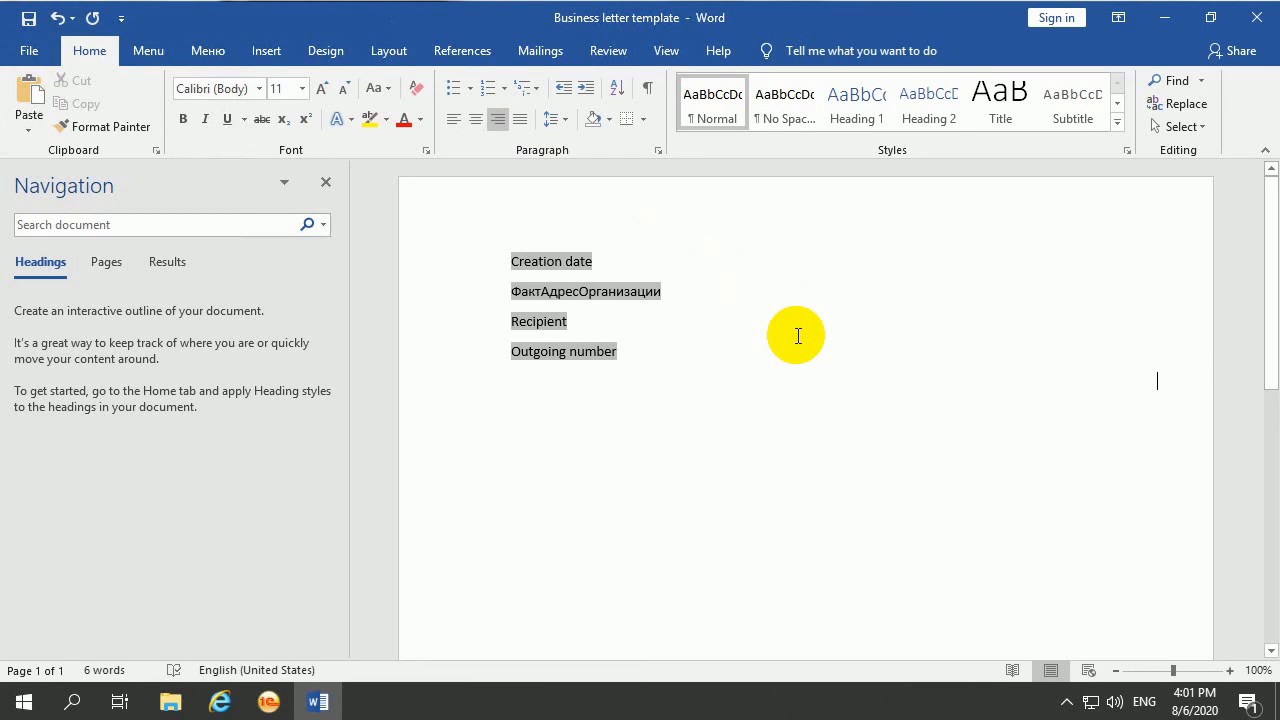
pyautogui.write('From^')
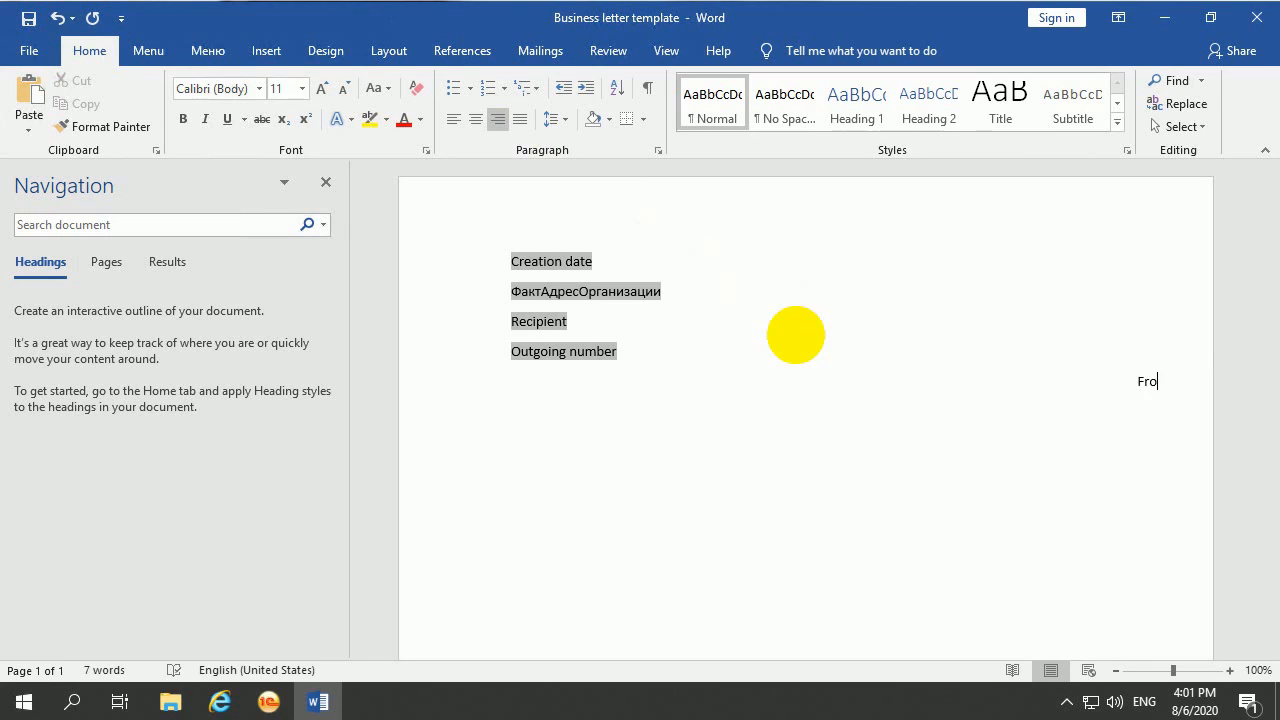
pyautogui.press('BackSpace')
pyautogui.write(':')
pyautogui.hotkey('ctrl', 'v')
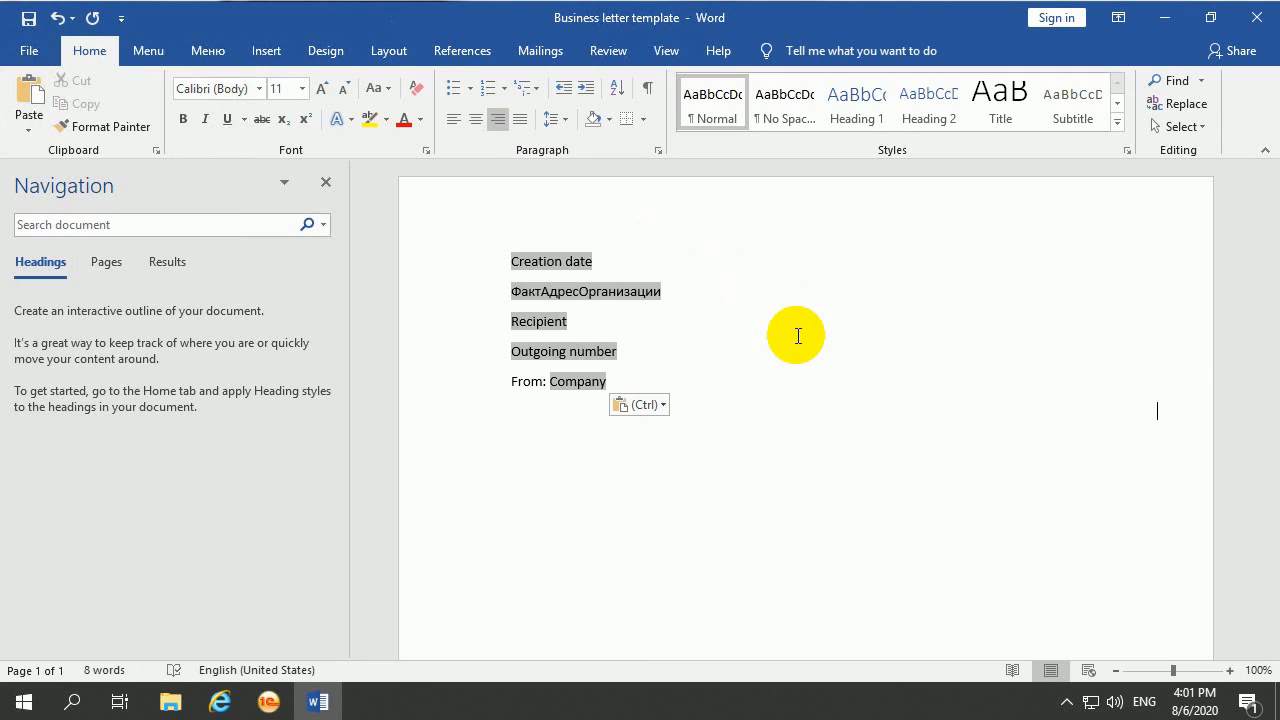
# - Right-align the line with the "From:" label and the Company field
pyautogui.click(502, 380)
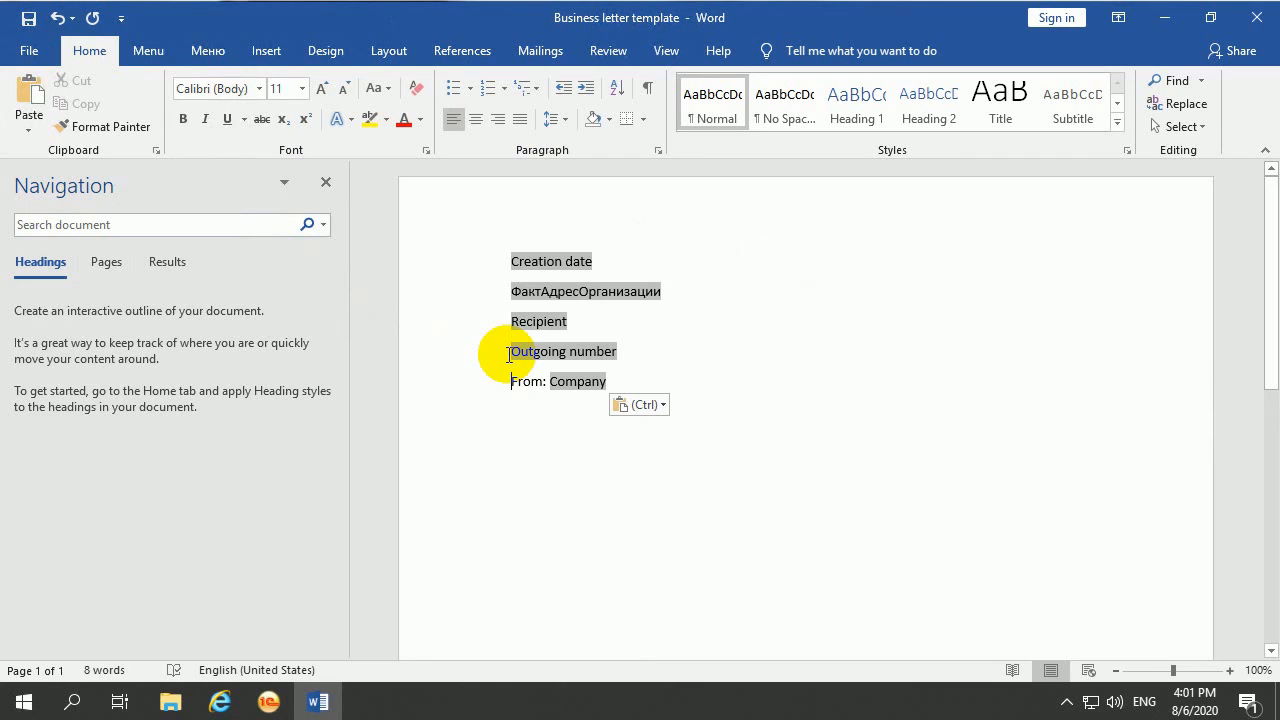
pyautogui.moveTo(503, 381); pyautogui.dragTo(609, 390)
pyautogui.click(497, 119)
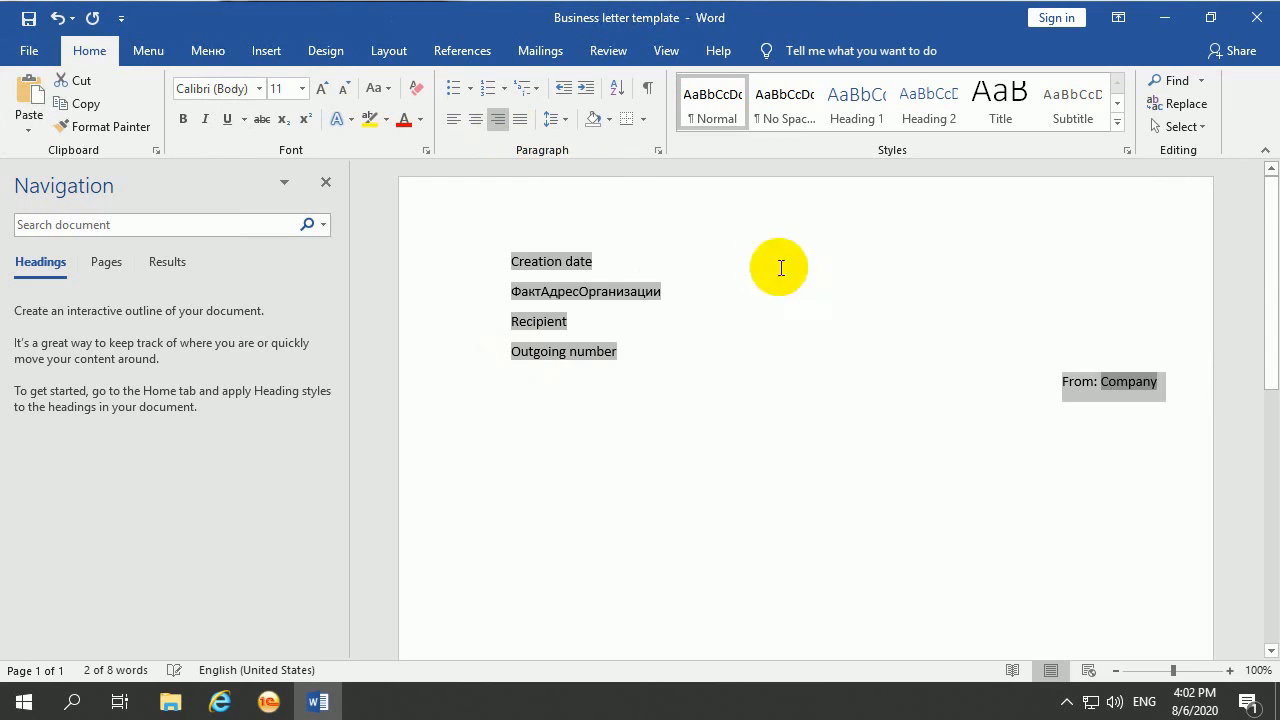
pyautogui.click(990, 457)
# - Move the Recipient field to the line directly below the Company line and put the label "To:" before it
pyautogui.moveTo(512, 321); pyautogui.dragTo(568, 324)
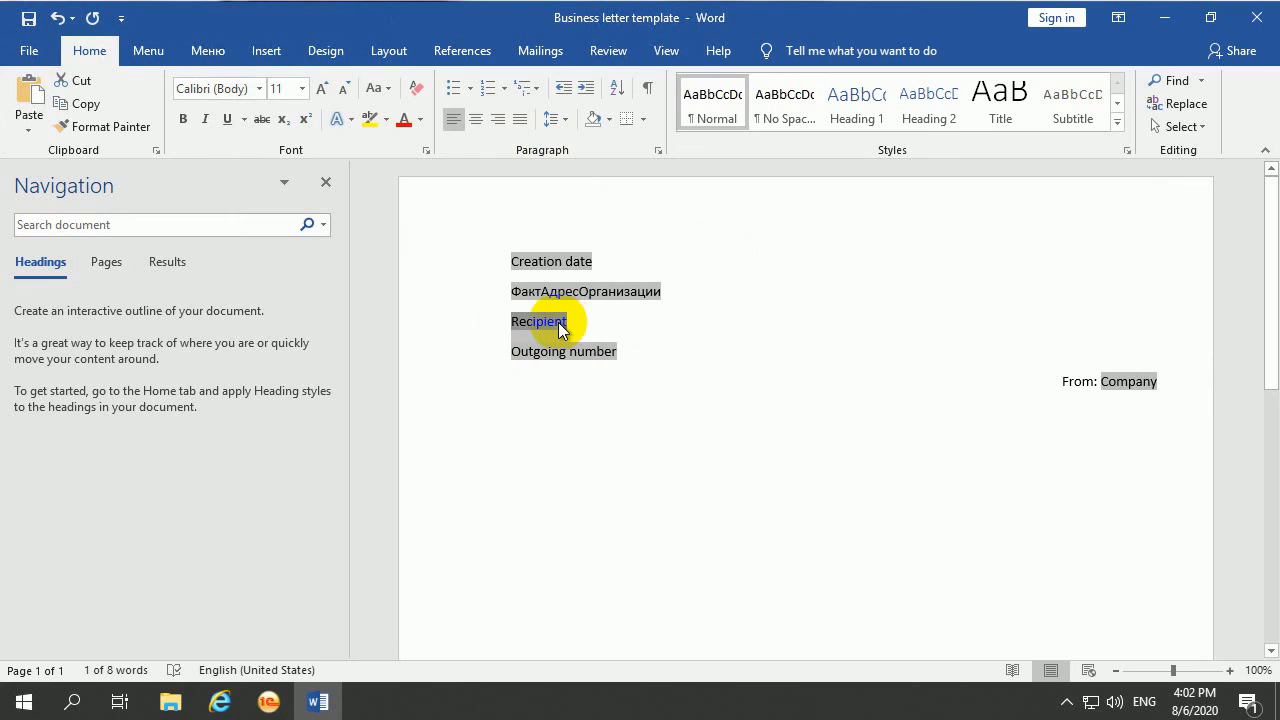
pyautogui.rightClick(562, 324)
pyautogui.click(603, 336)
pyautogui.click(1057, 408)
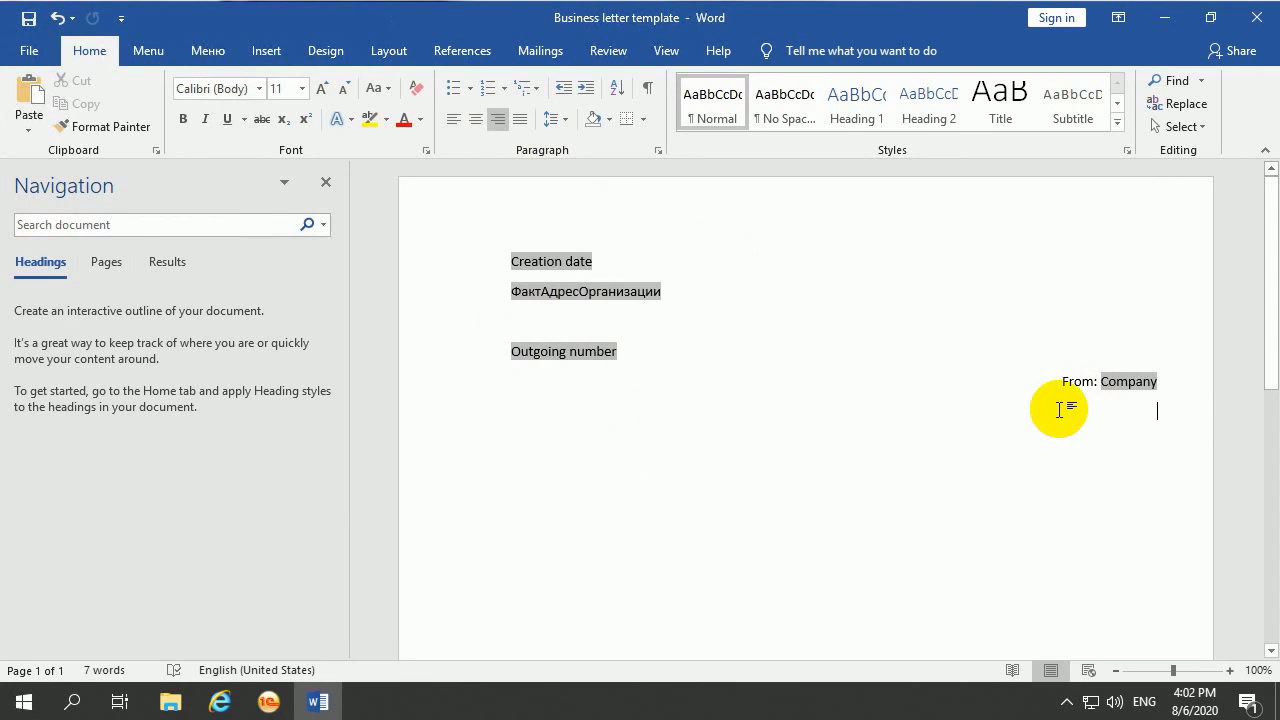
pyautogui.write('To')
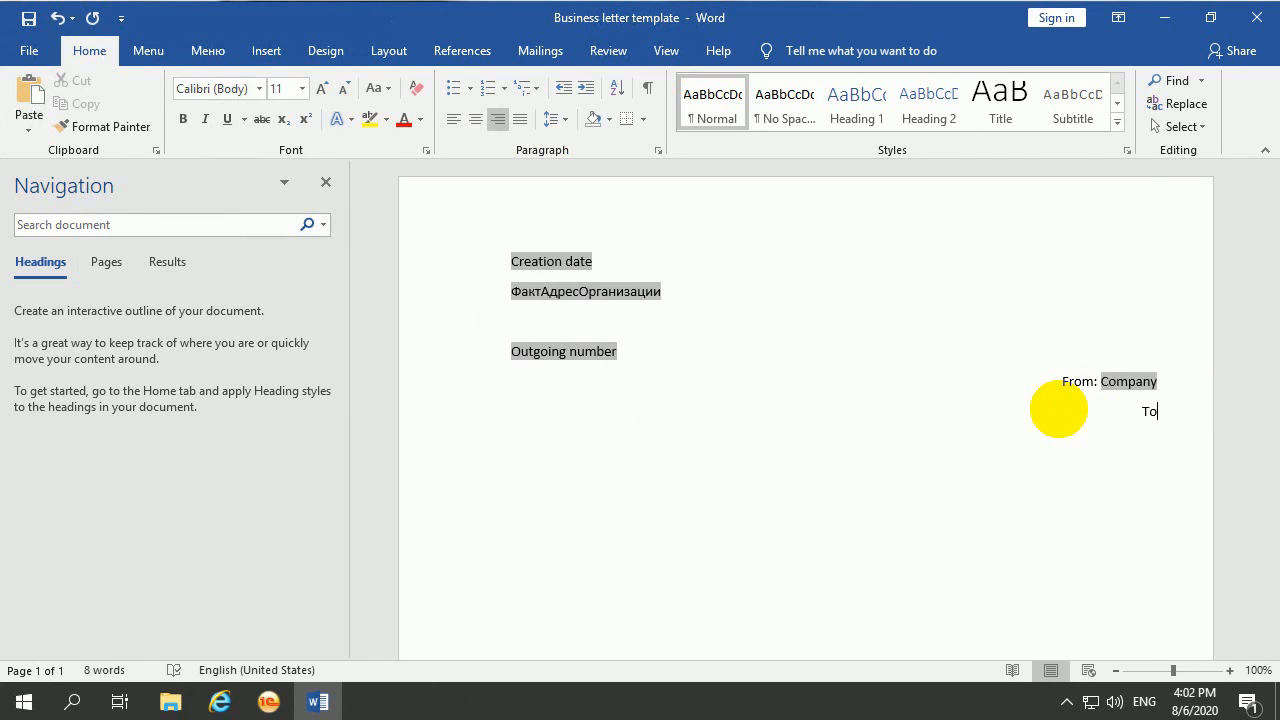
pyautogui.write(':')
pyautogui.hotkey('ctrl', 'v')
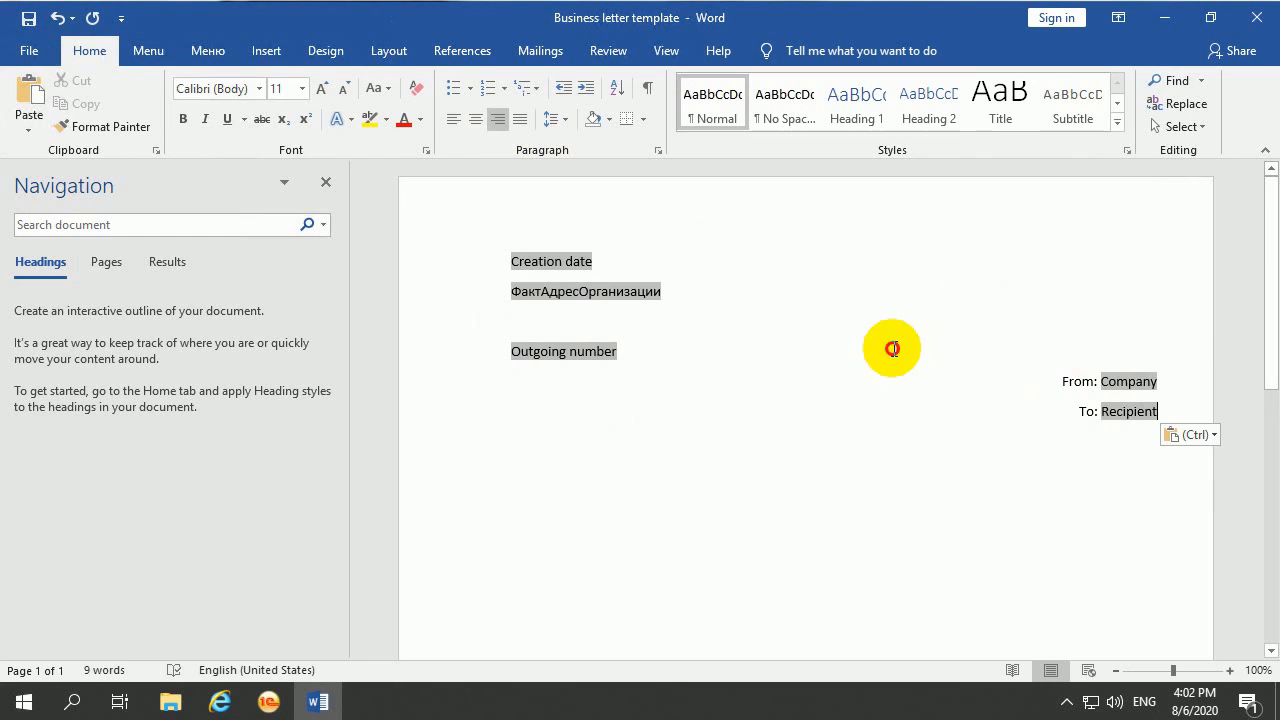
pyautogui.click(890, 349)
# - Move the Outgoing number field onto the first line, after the Creation date field
pyautogui.moveTo(520, 293); pyautogui.dragTo(658, 293)
pyautogui.click(632, 348)
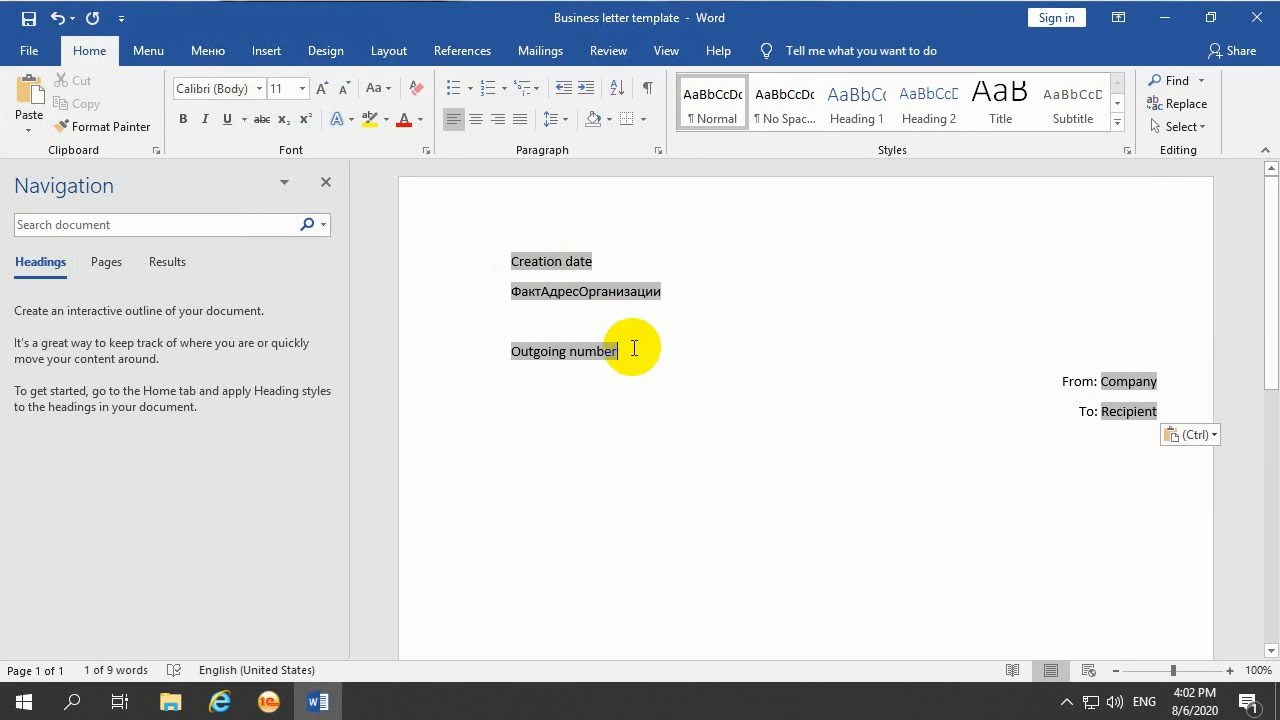
pyautogui.moveTo(629, 349); pyautogui.dragTo(466, 343)
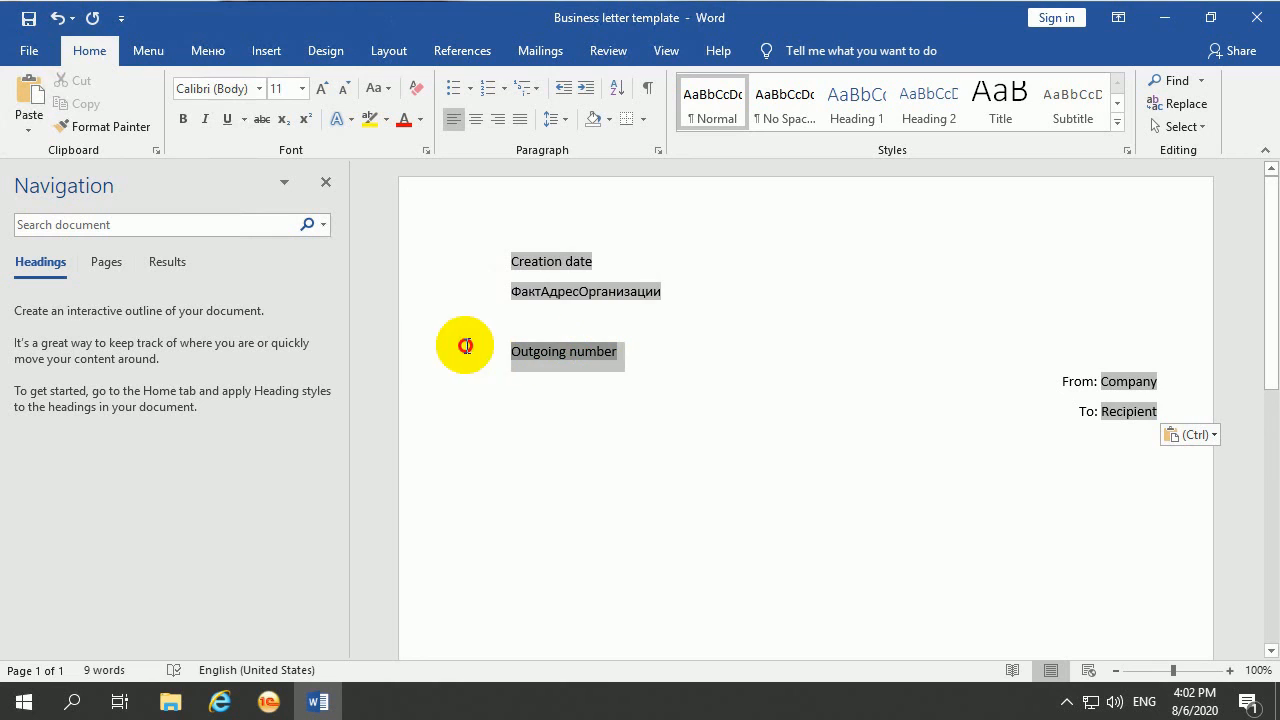
pyautogui.rightClick(578, 354)
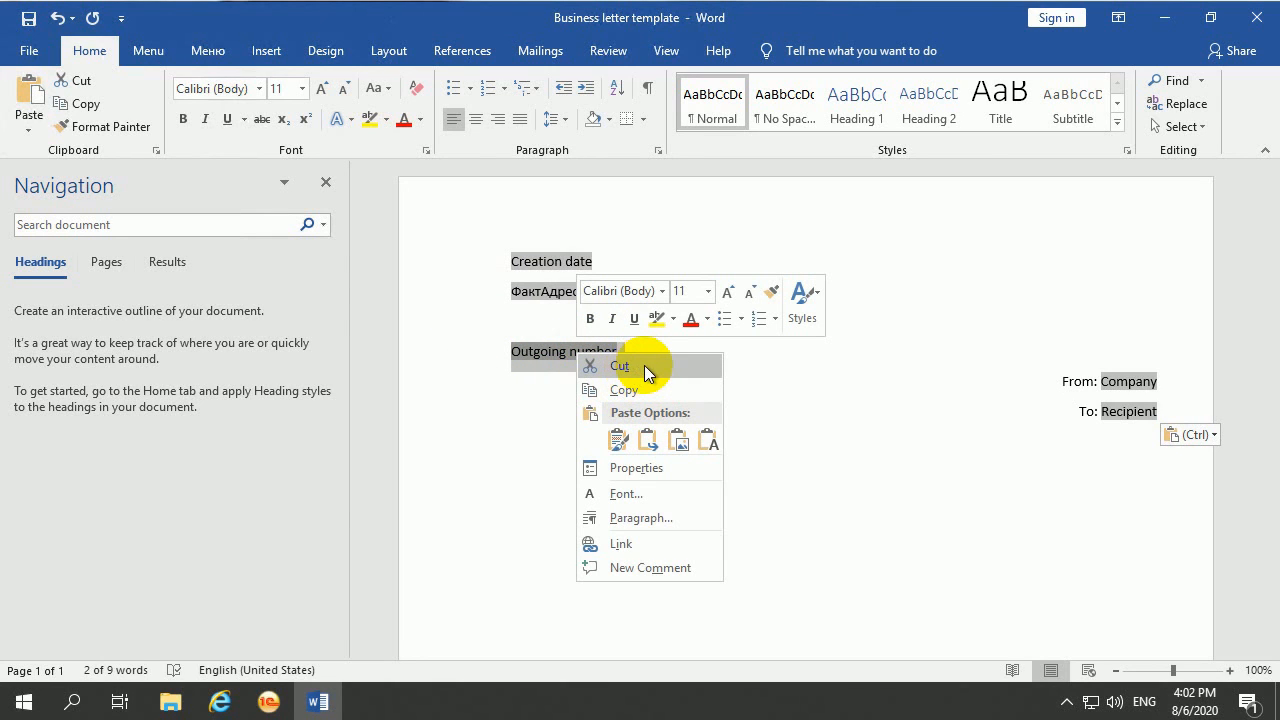
pyautogui.click(627, 369)
pyautogui.click(615, 260)
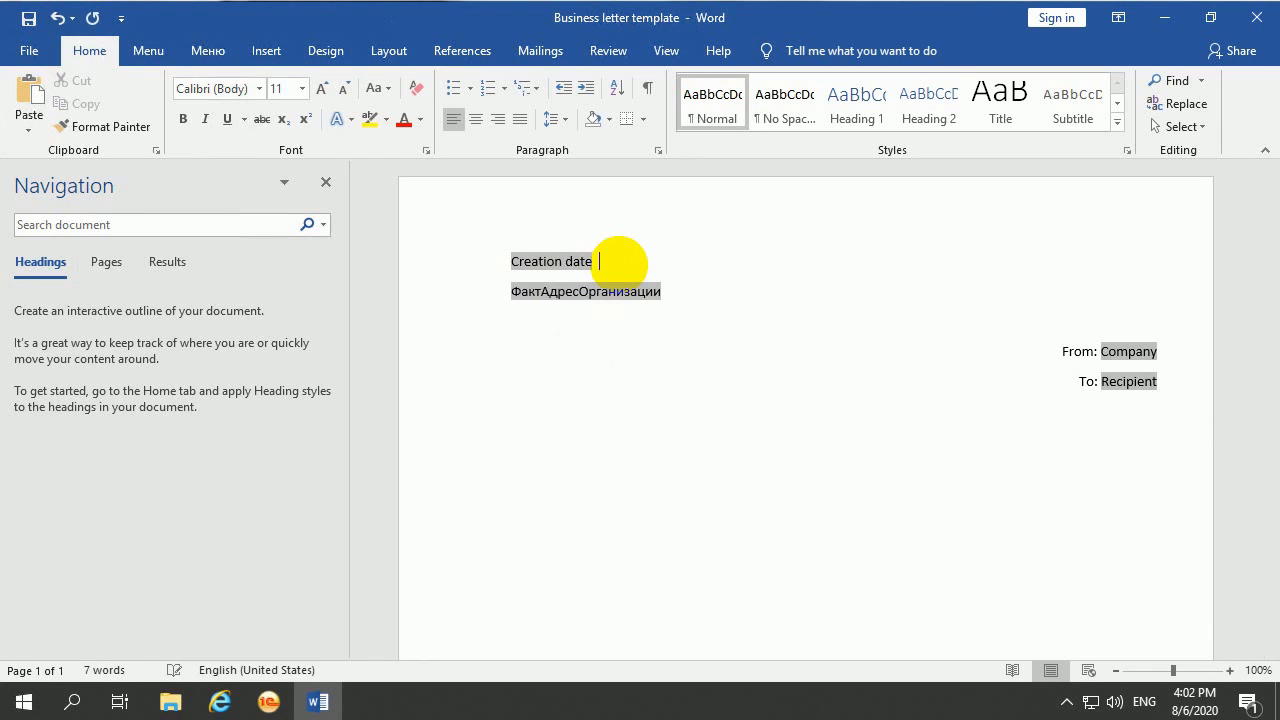
pyautogui.hotkey('ctrl', 'v')
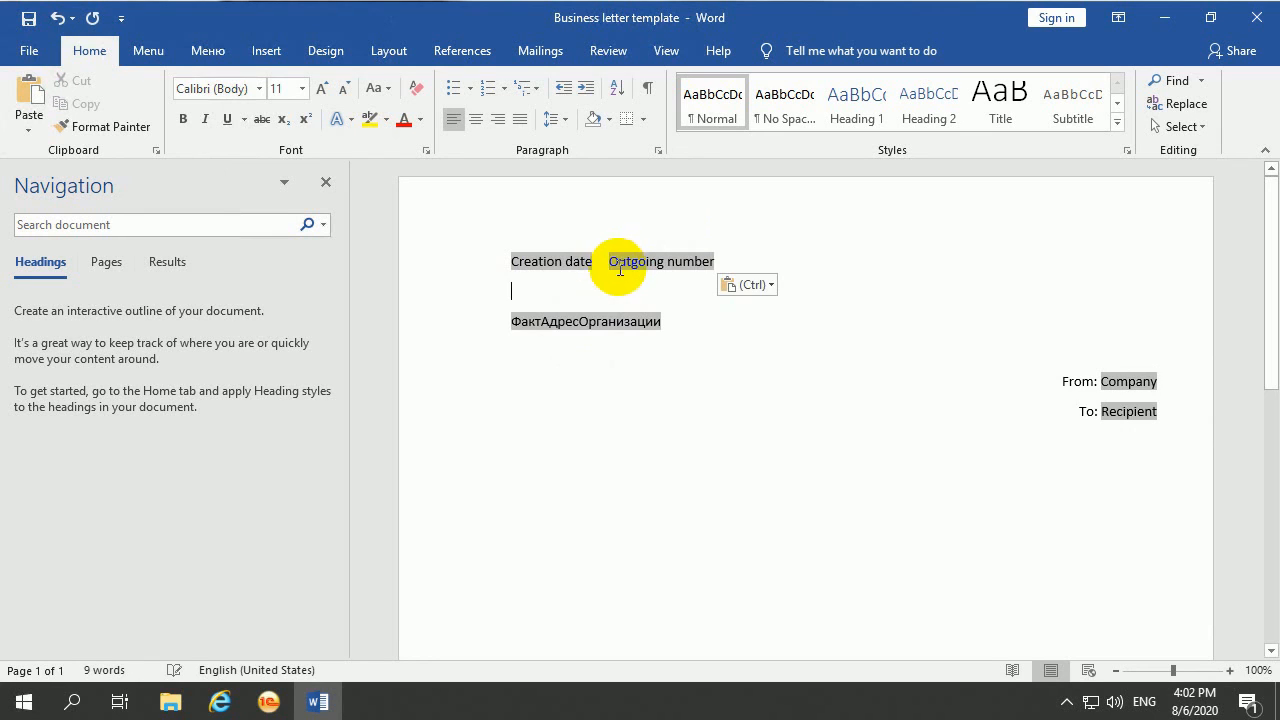
# - Add the label "Number:" in front of the Outgoing number field
pyautogui.click(495, 262)
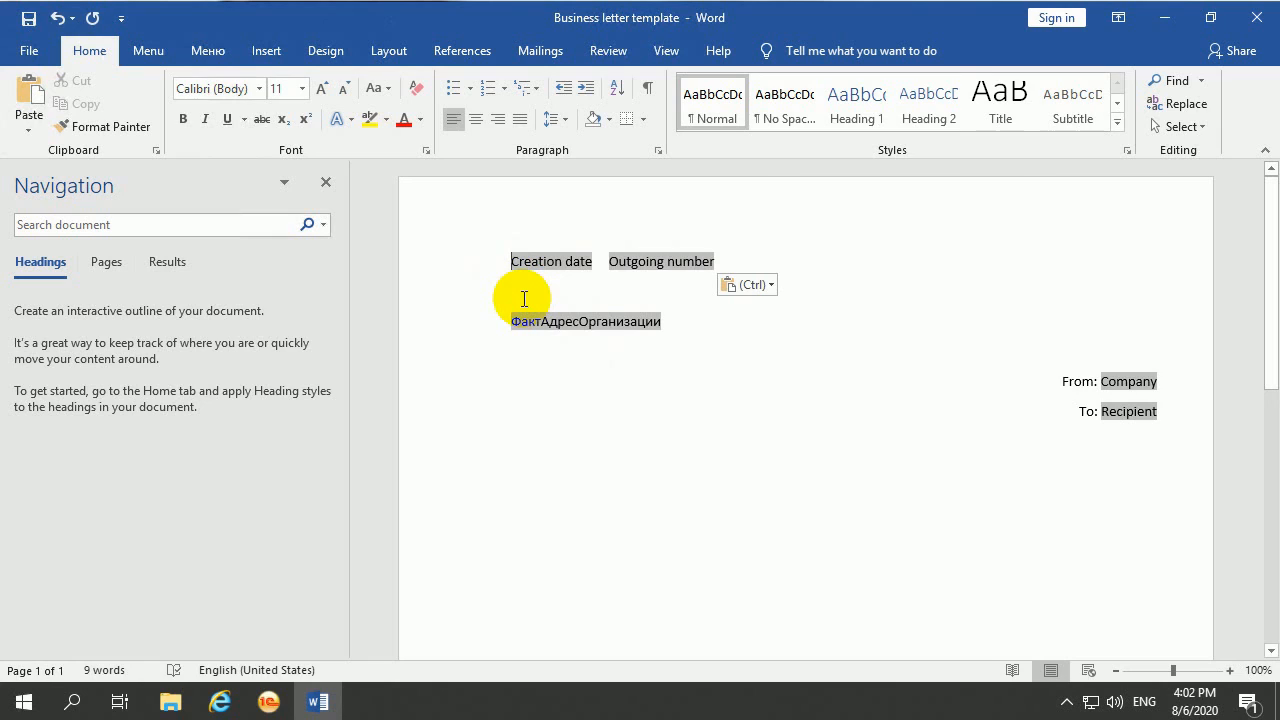
pyautogui.click(630, 271)
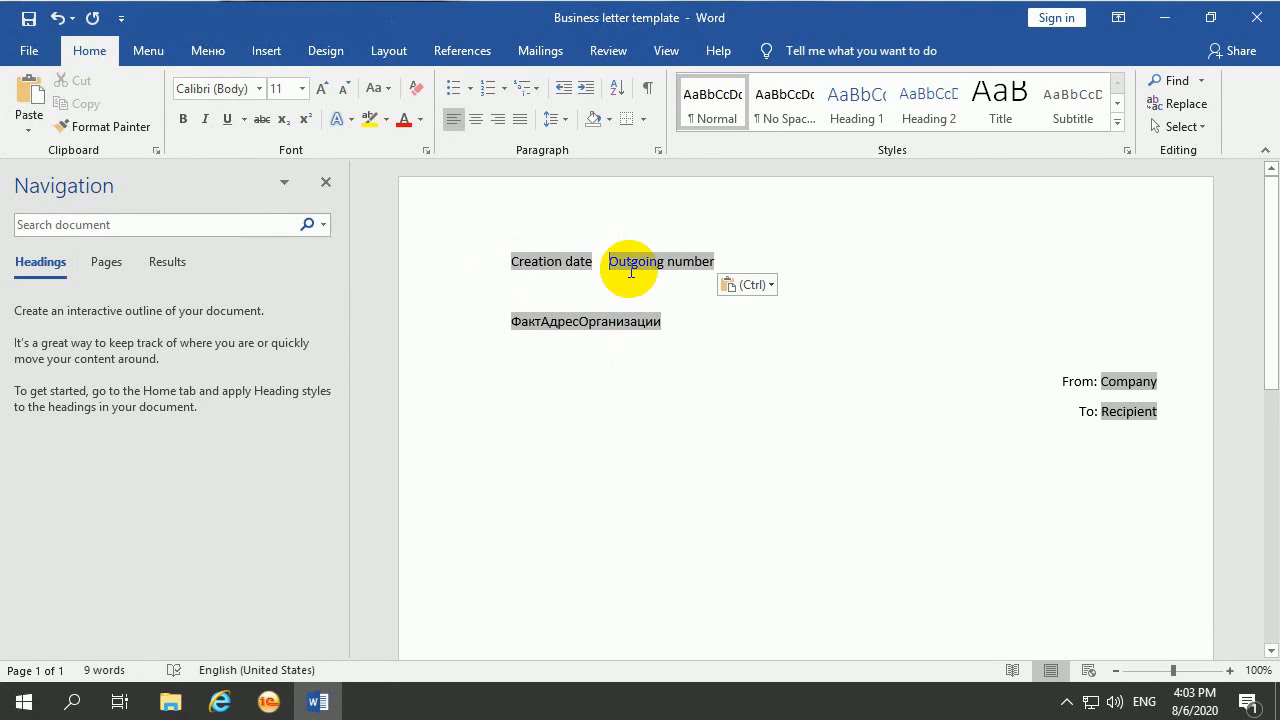
pyautogui.write('number')
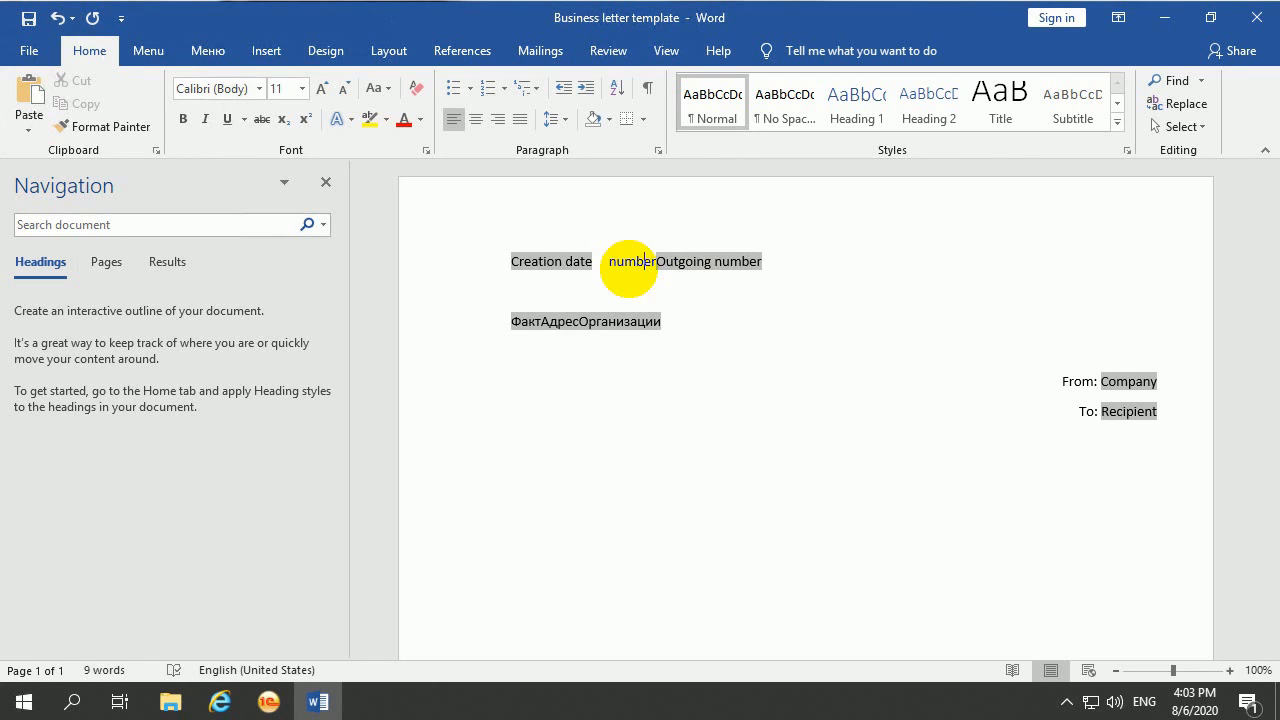
pyautogui.press('BackSpace')
pyautogui.write('N')
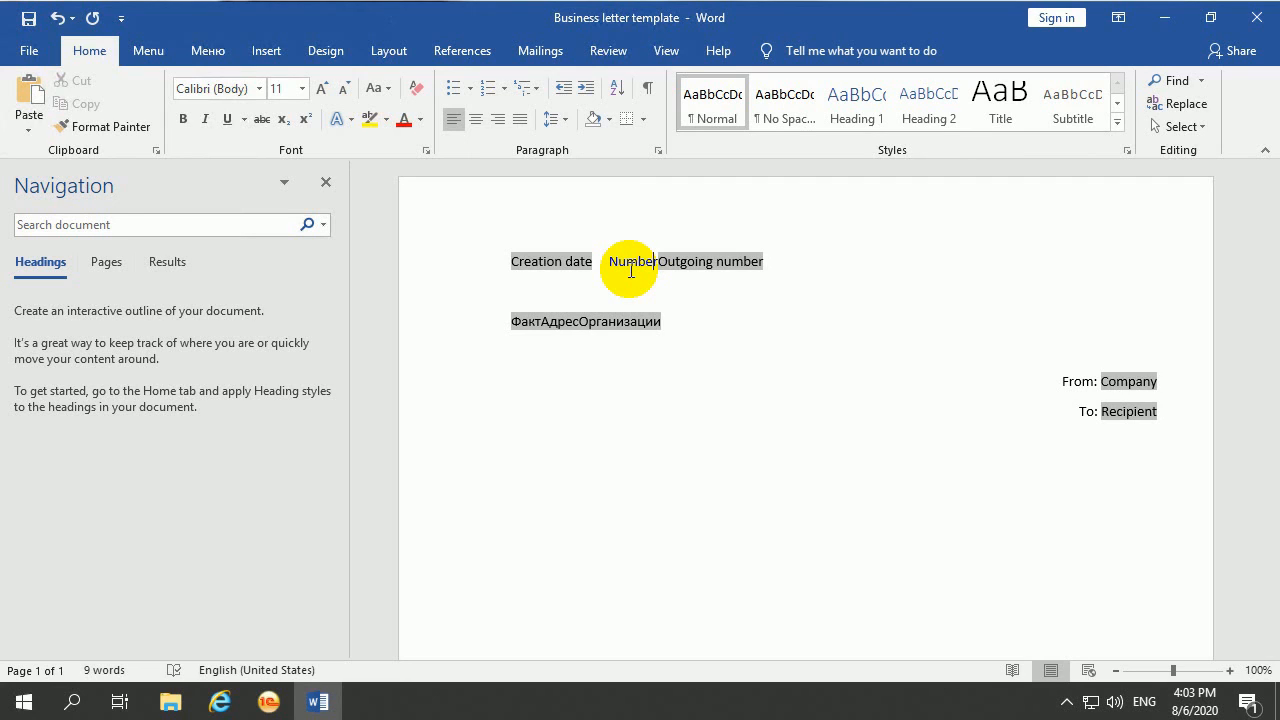
pyautogui.write(':')
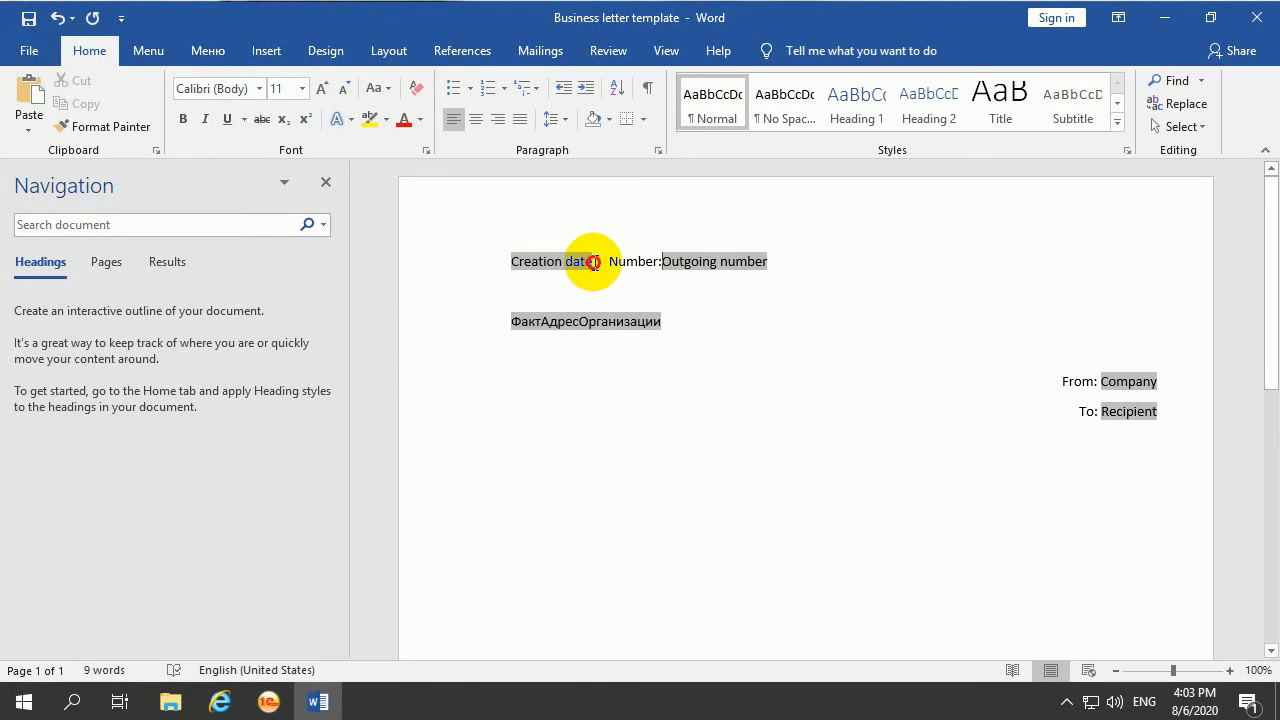
# - Move the Creation date field to a left-aligned line several blank lines below the Recipient line
pyautogui.click(501, 264)
pyautogui.moveTo(501, 264); pyautogui.dragTo(560, 270)
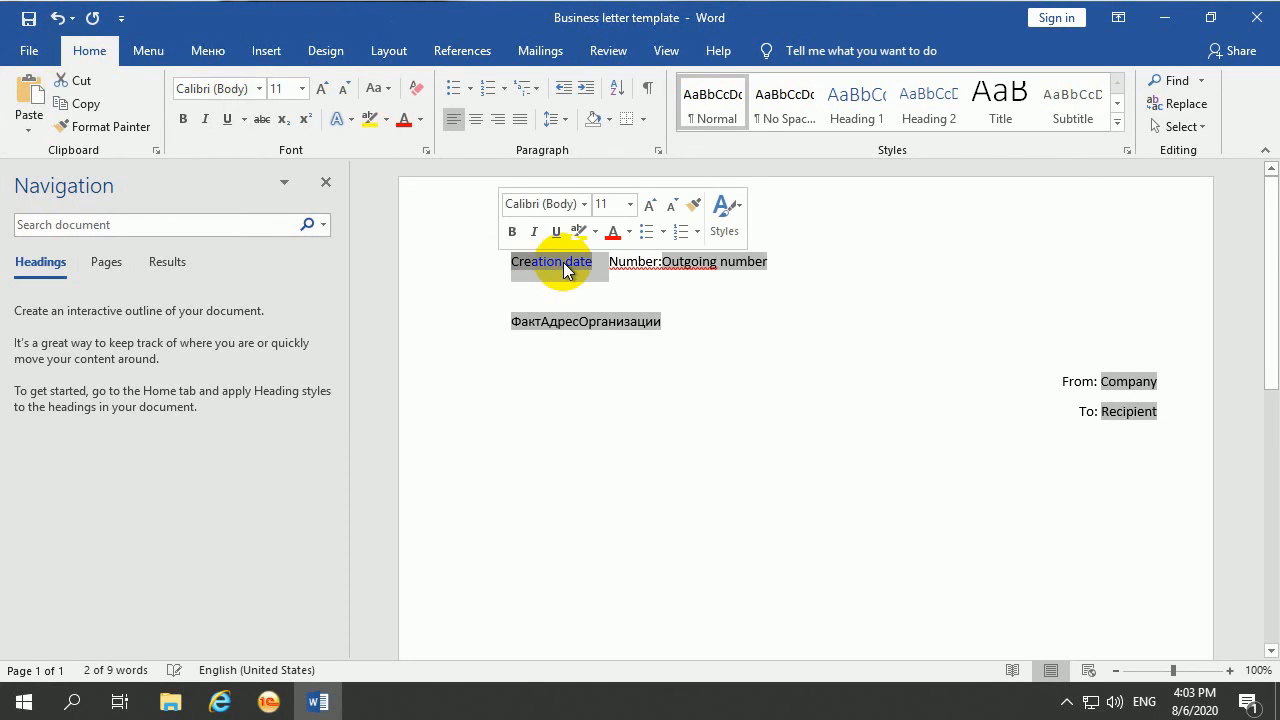
pyautogui.rightClick(540, 266)
pyautogui.click(585, 275)
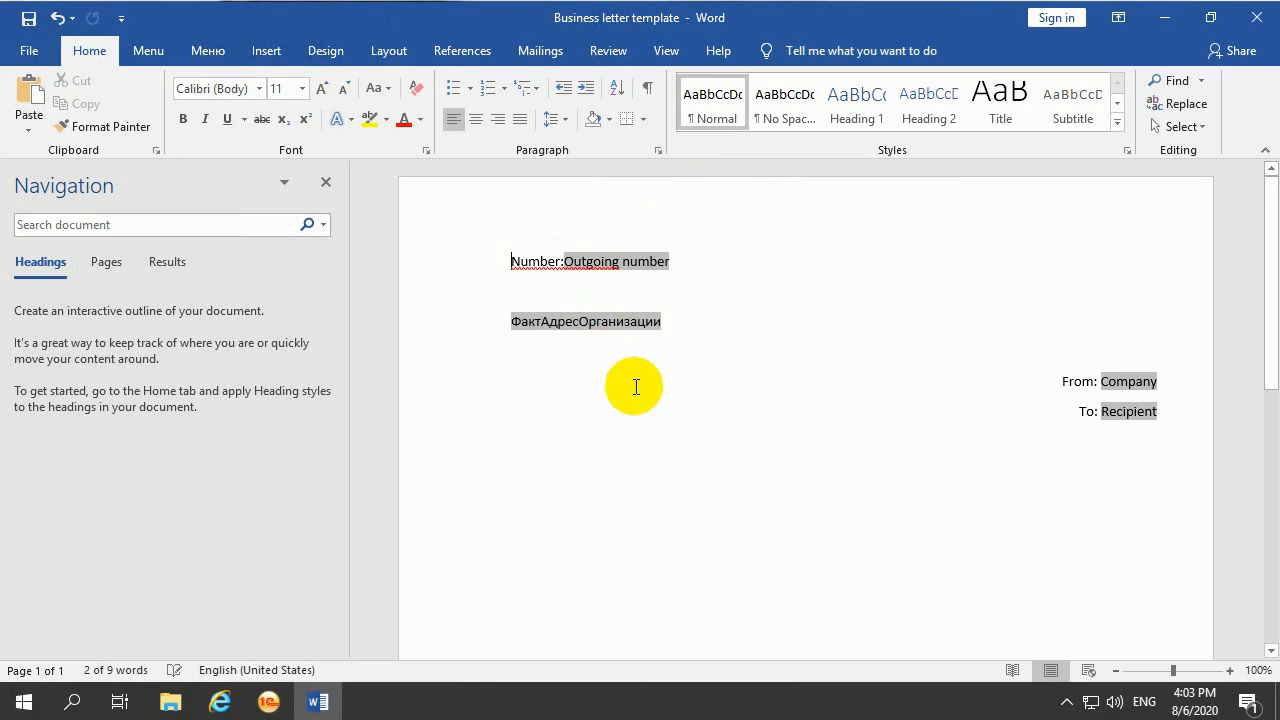
pyautogui.click(1172, 434)
pyautogui.press('Return')
pyautogui.press('Return')
pyautogui.press('Return')
pyautogui.press('Return')
pyautogui.press('Return')
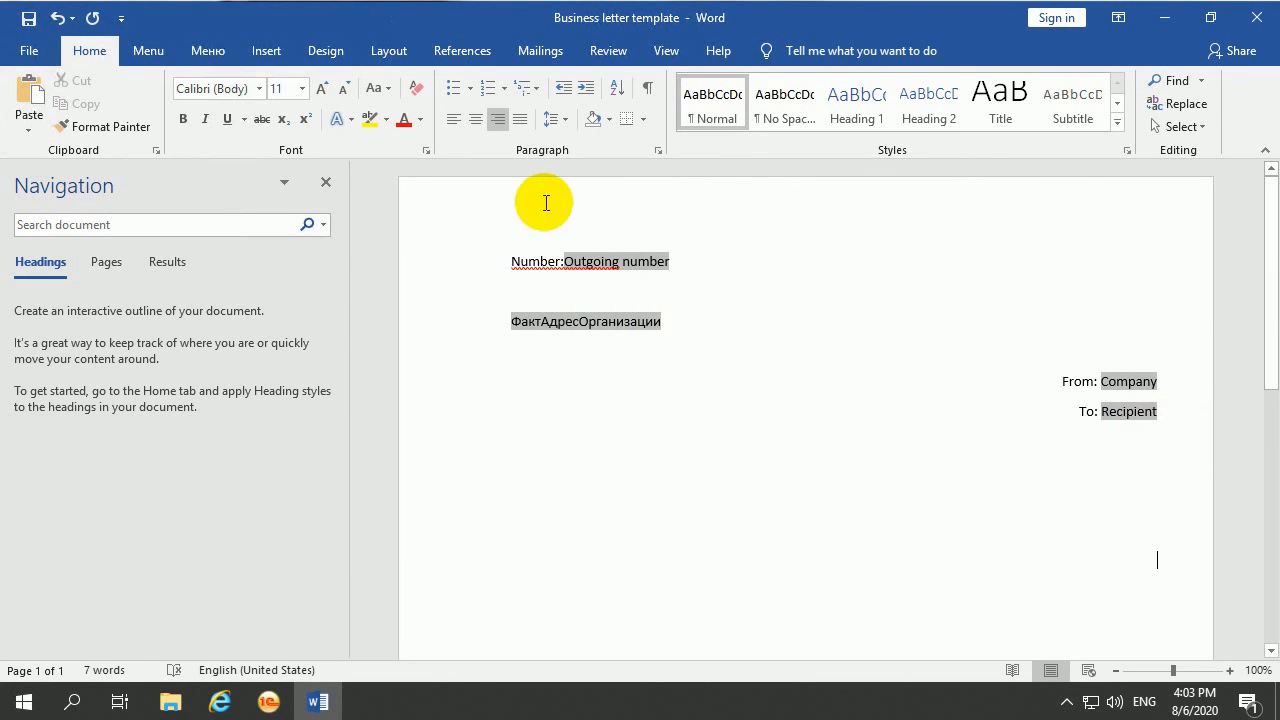
pyautogui.click(457, 121)
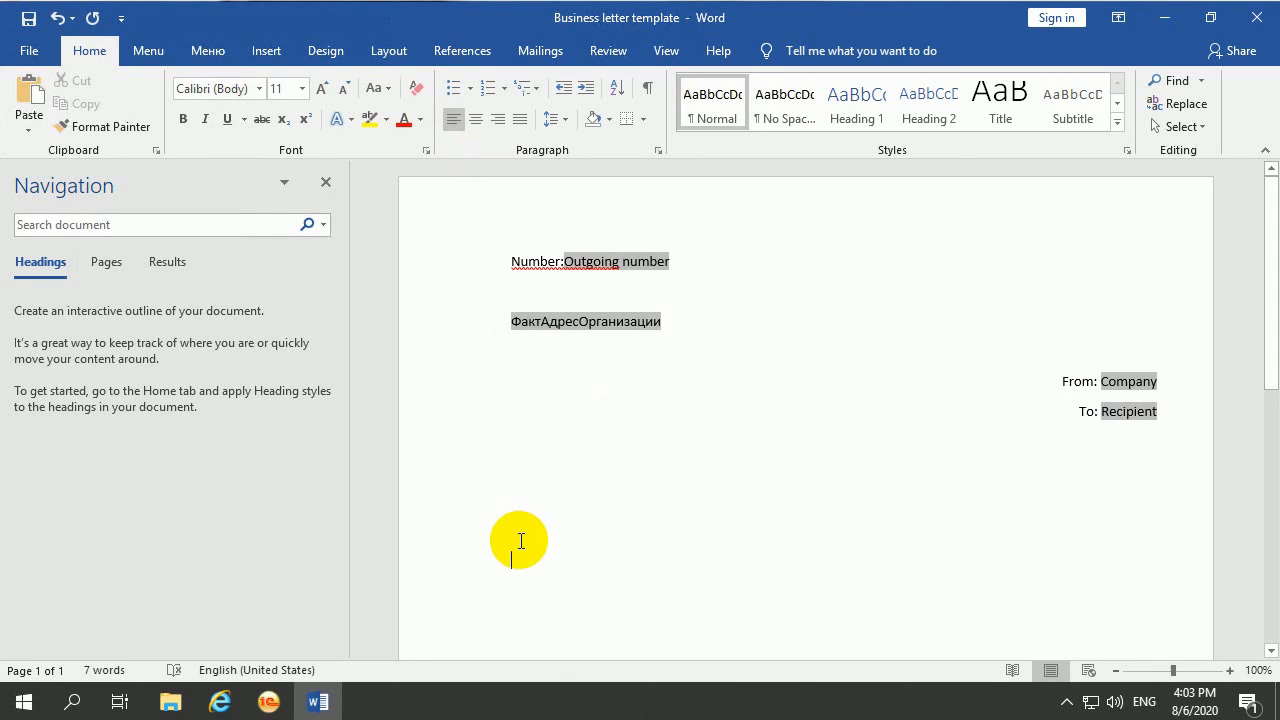
pyautogui.hotkey('ctrl', 'v')
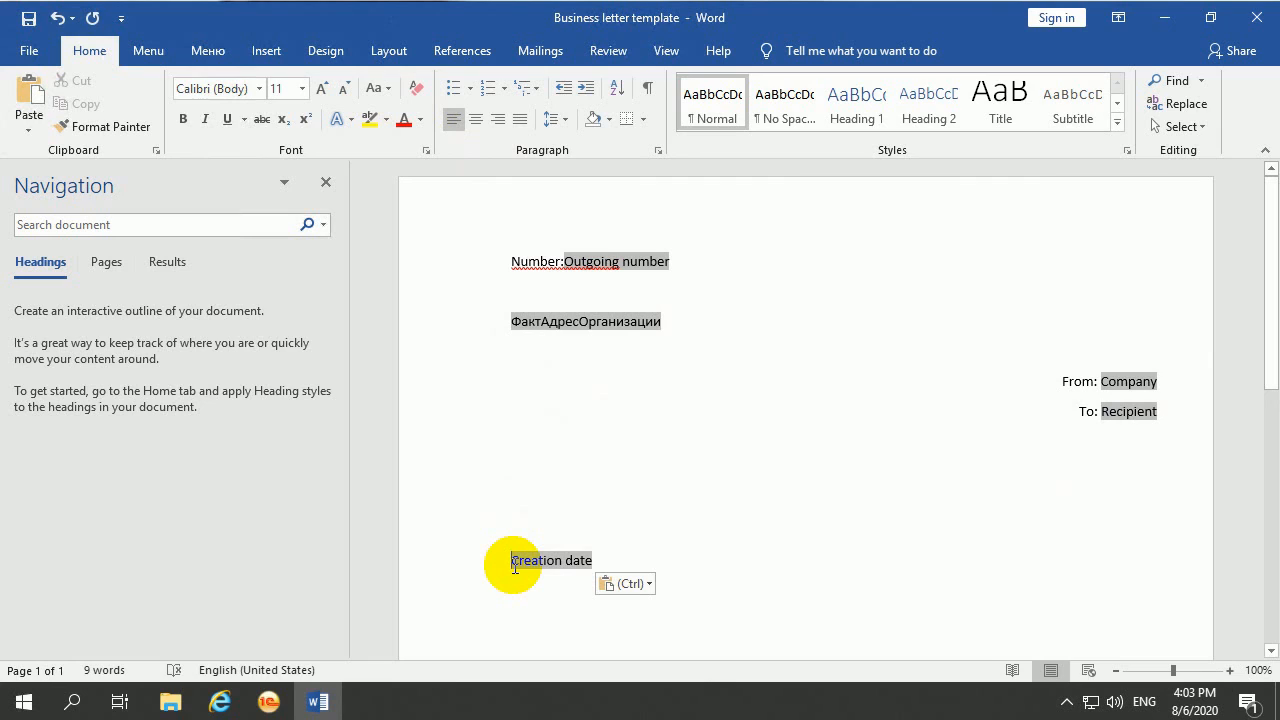
# - Add the label "Date:" in front of the Creation date field
pyautogui.click(513, 561)
pyautogui.write('Date :')
pyautogui.press('BackSpace')
pyautogui.press('BackSpace')
pyautogui.write(':')
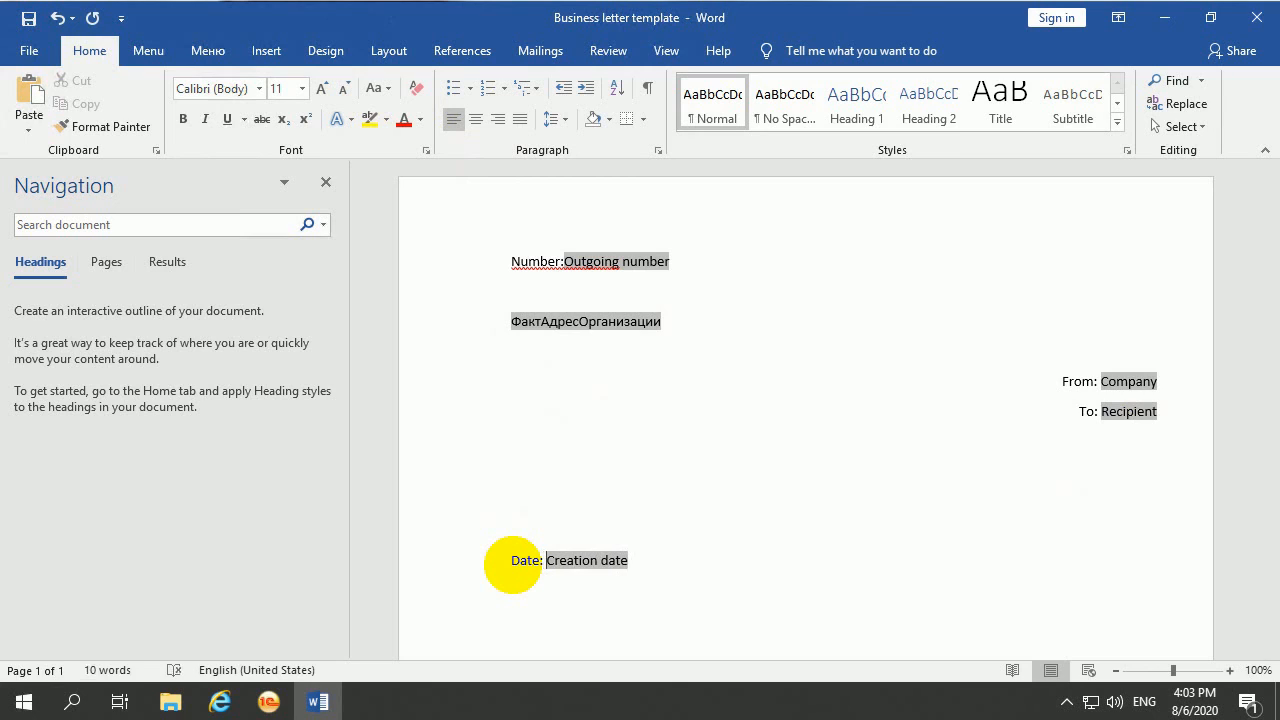
# - Save and close the letter template in Word, and finish editing its file in the Business letter document type in 1C:Enterprise
pyautogui.click(28, 18)
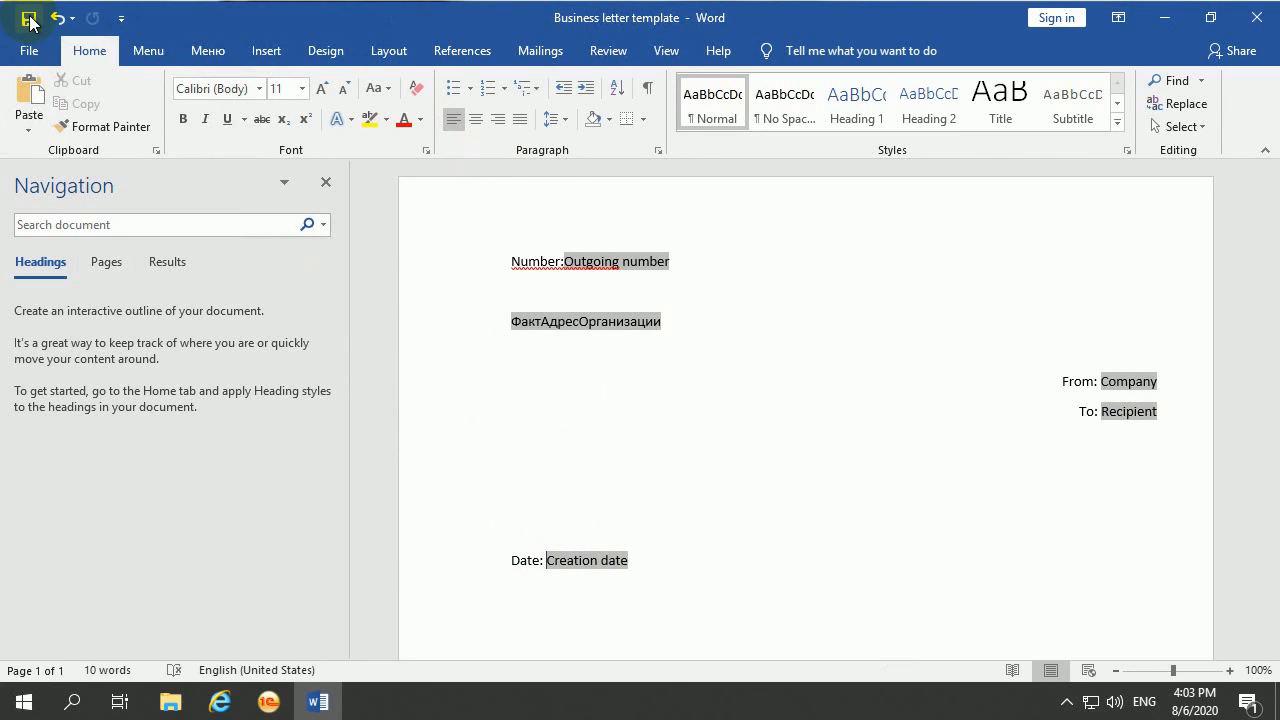
pyautogui.click(1256, 15)
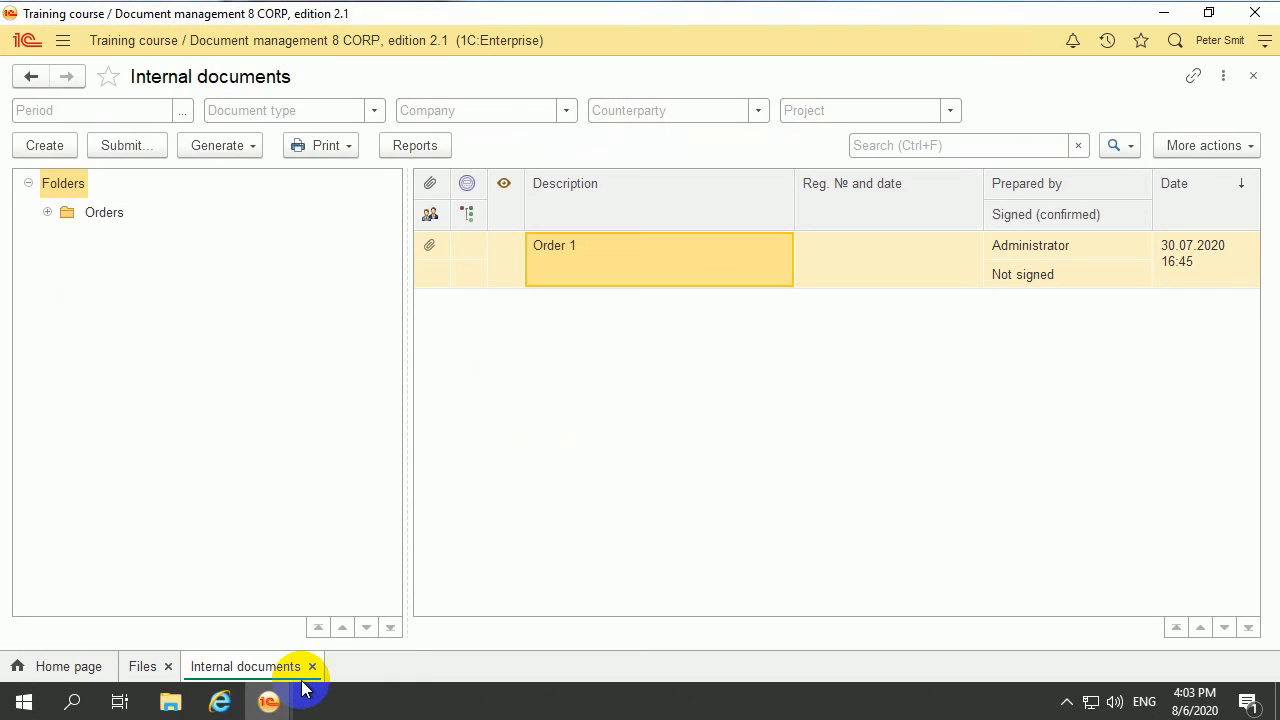
pyautogui.click(157, 662)
pyautogui.click(68, 665)
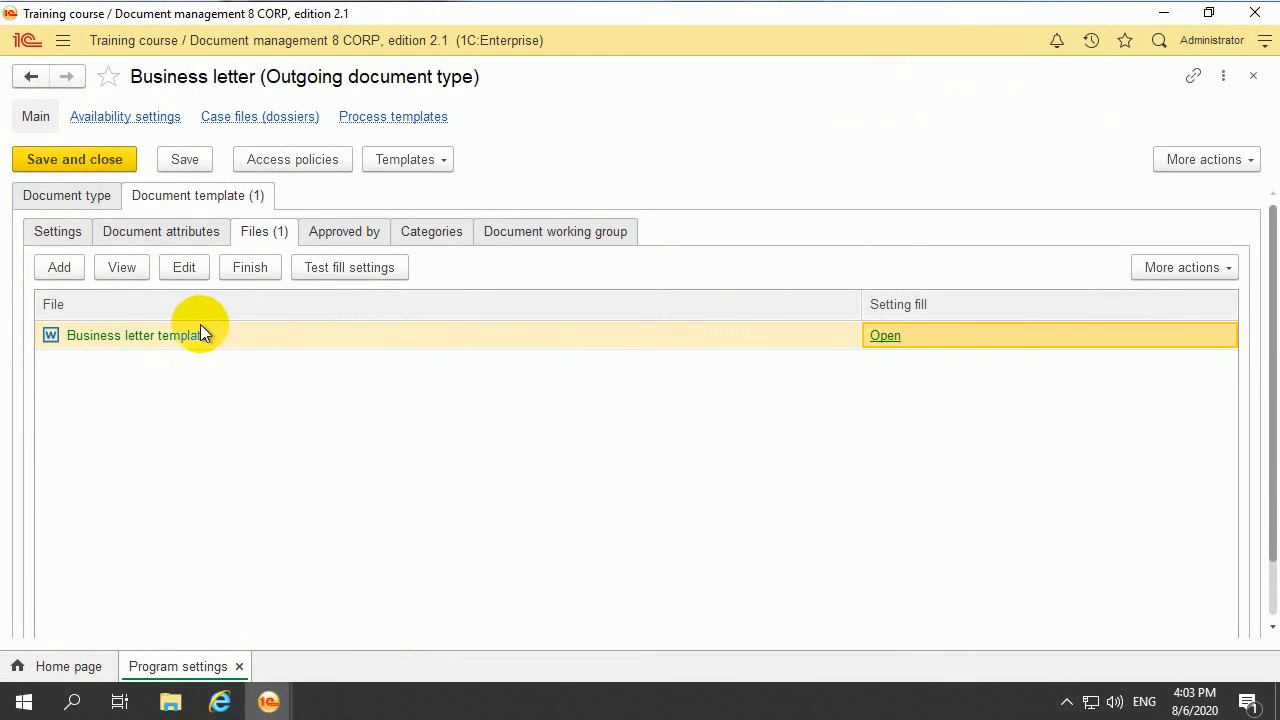
pyautogui.click(237, 268)
pyautogui.click(422, 429)
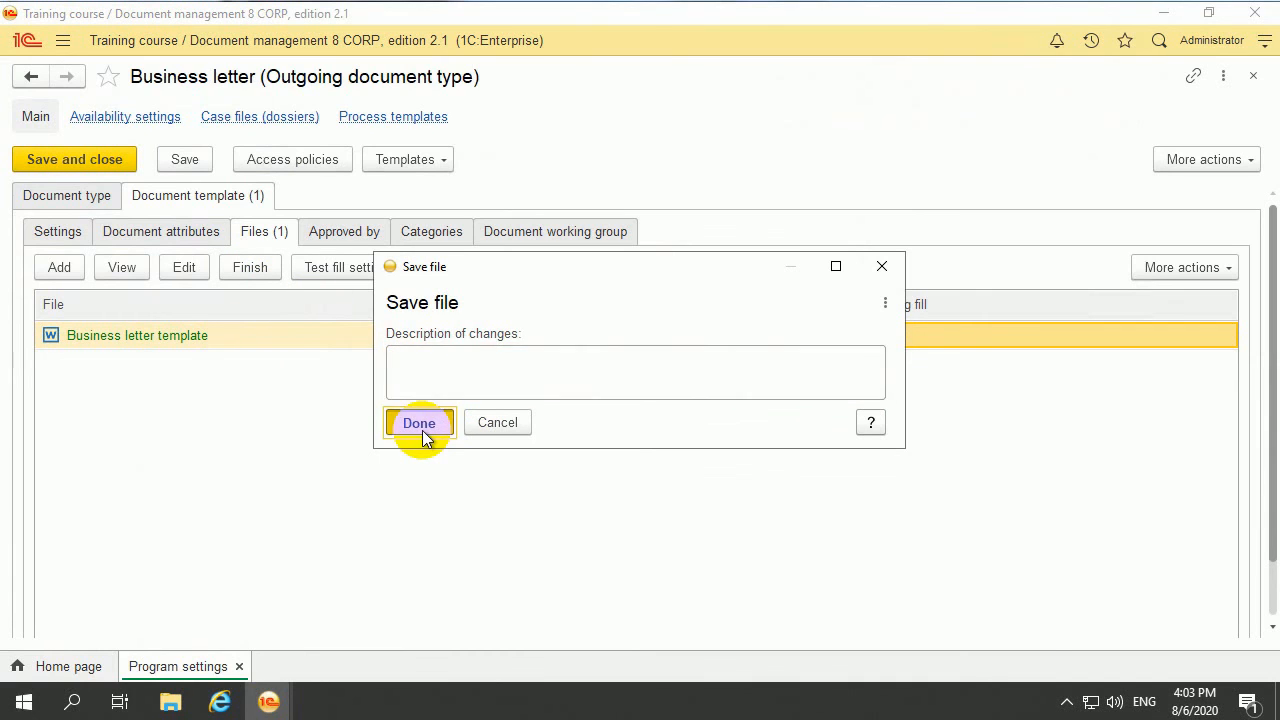
# - Try to test the Business letter template's fill settings against an existing outgoing document
pyautogui.click(365, 266)
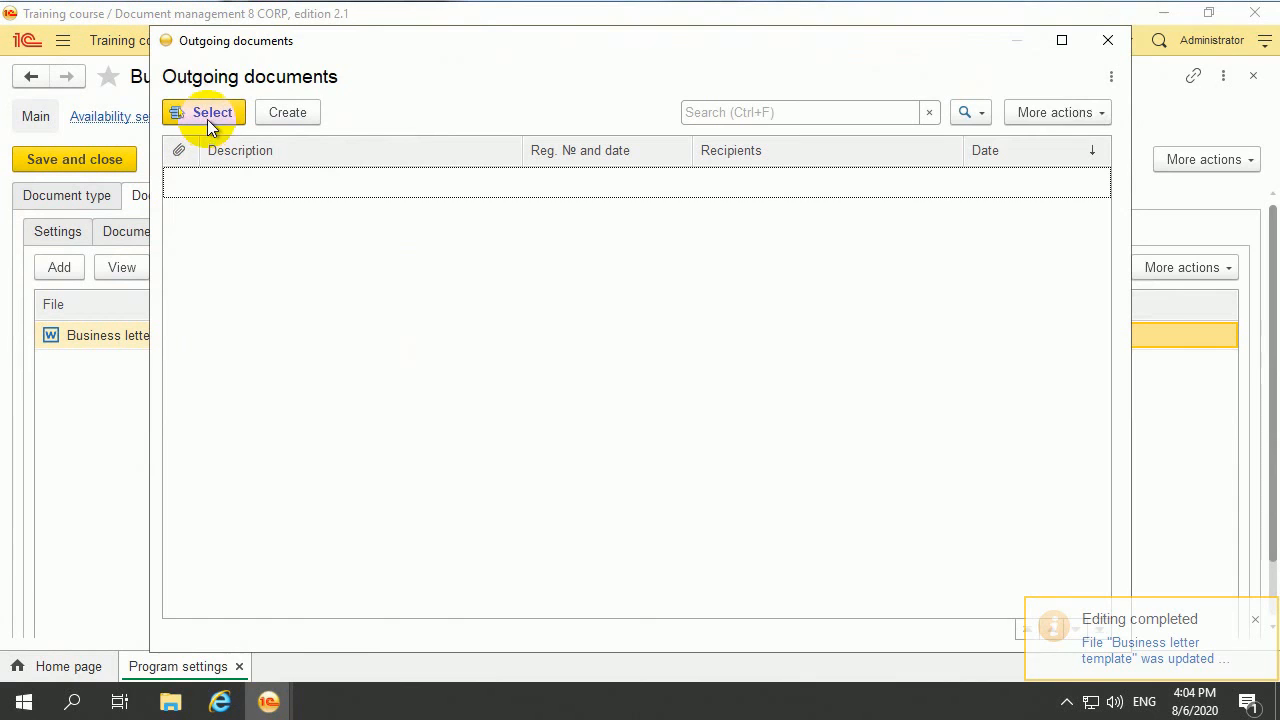
pyautogui.click(241, 172)
pyautogui.click(206, 112)
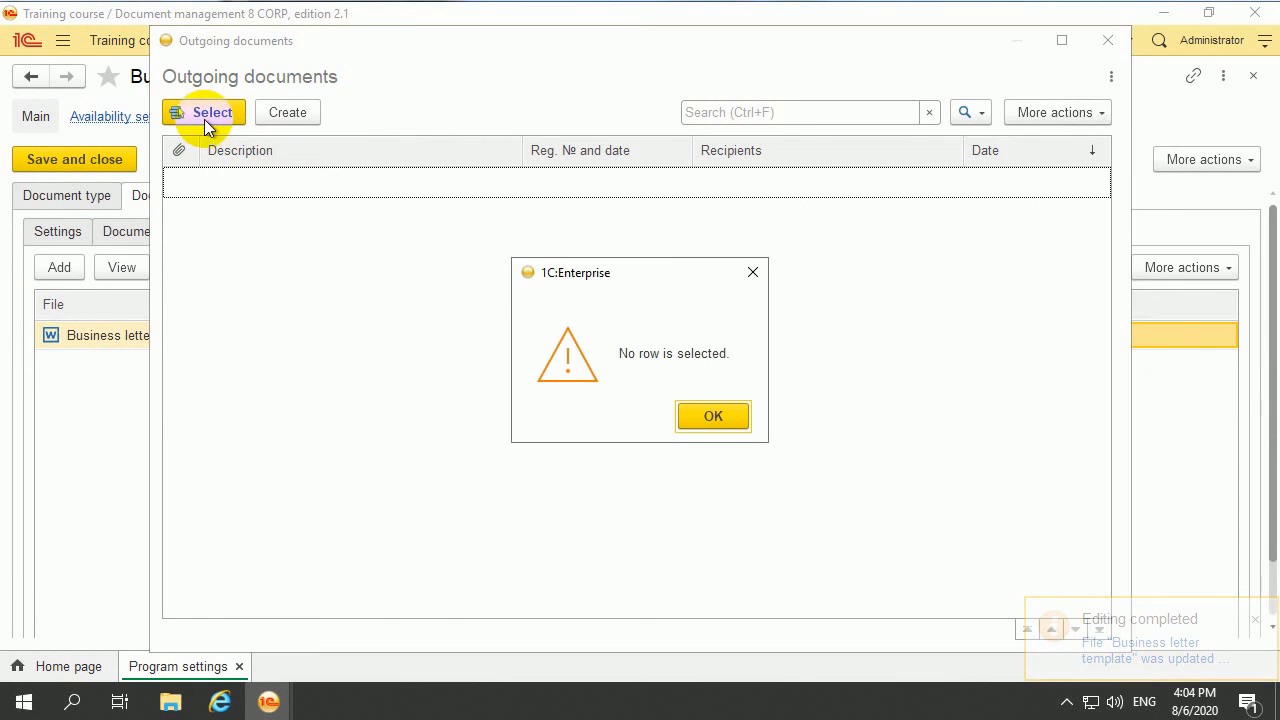
pyautogui.click(730, 414)
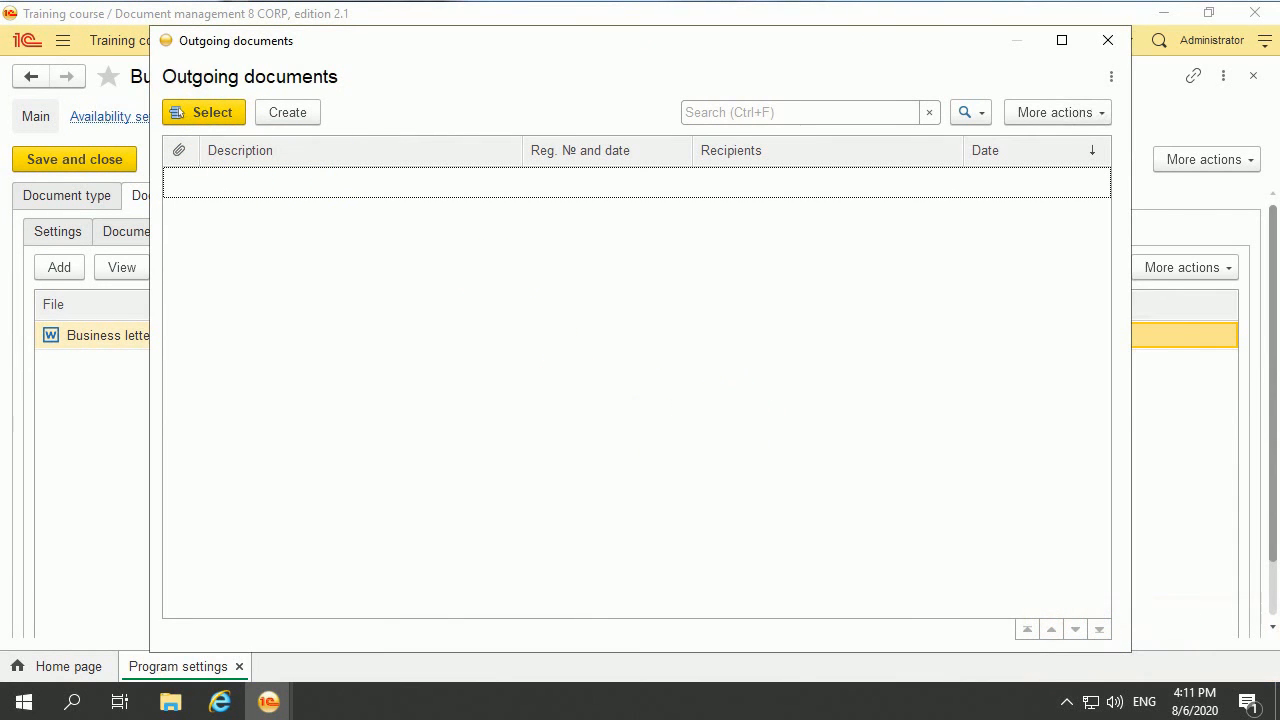
pyautogui.click(1119, 39)
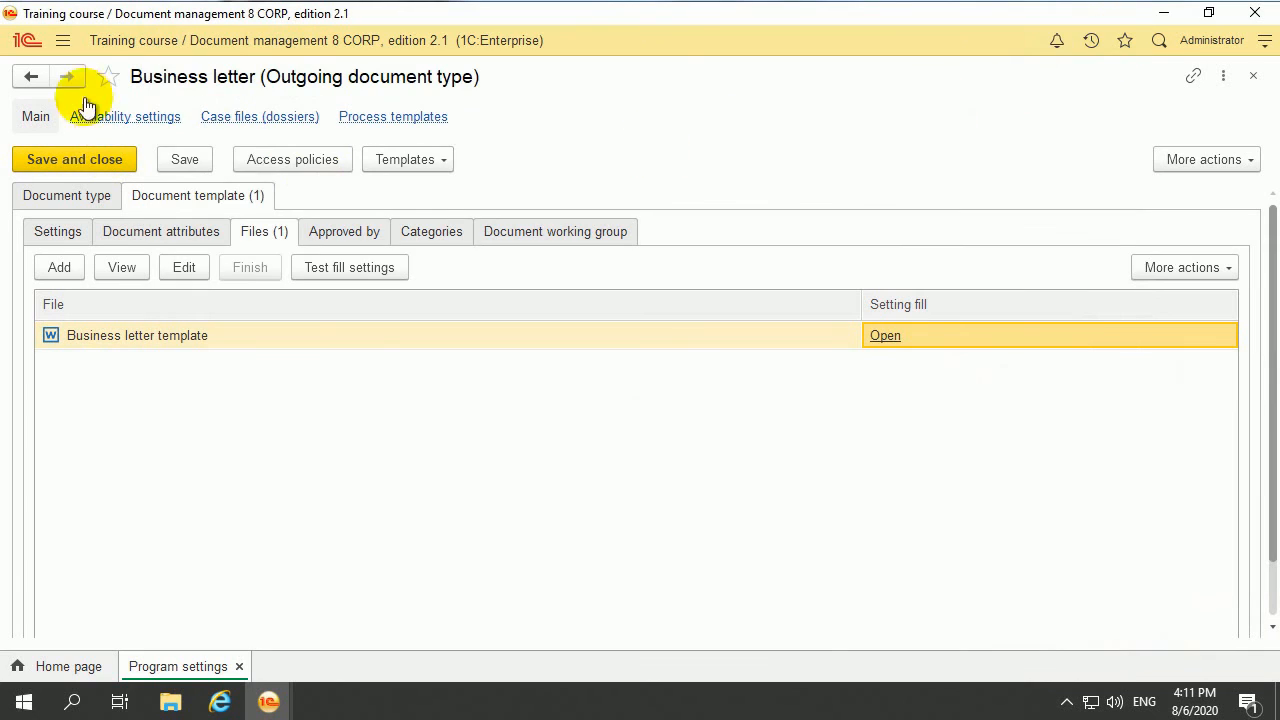
# - Open the outgoing documents list and create a new document from the Business letter template
pyautogui.click(55, 40)
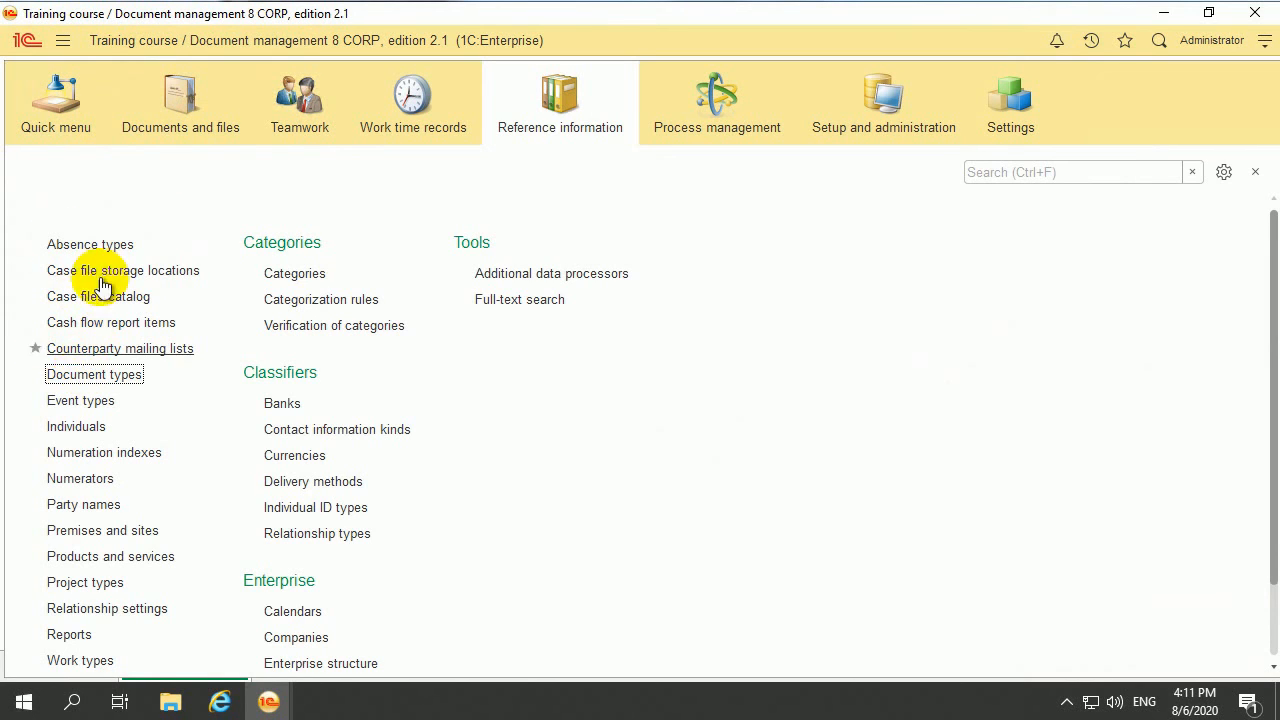
pyautogui.click(148, 140)
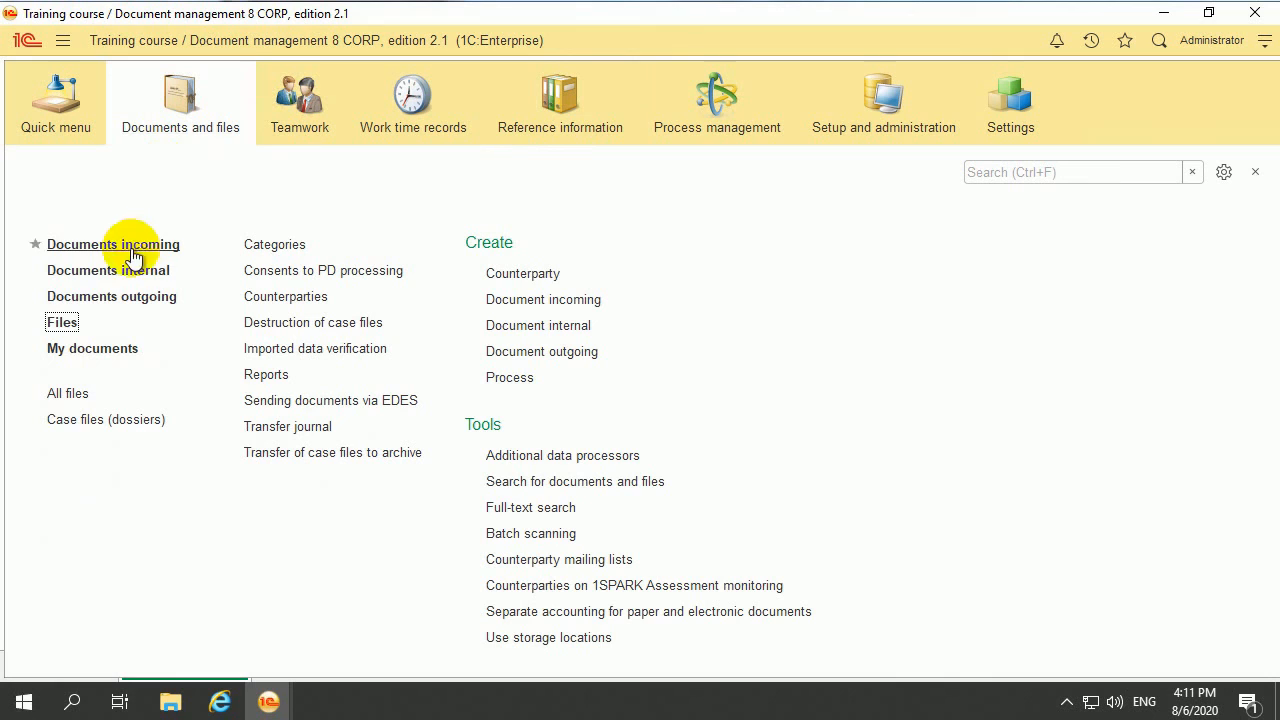
pyautogui.click(108, 300)
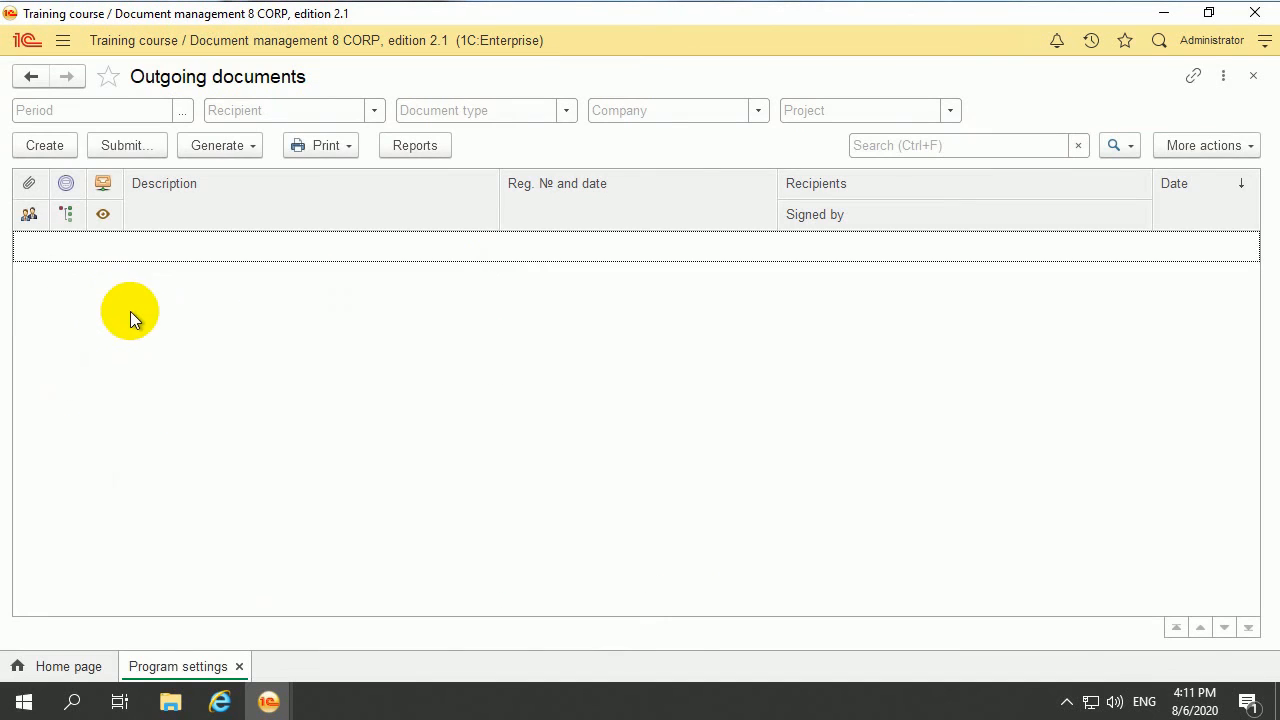
pyautogui.click(60, 150)
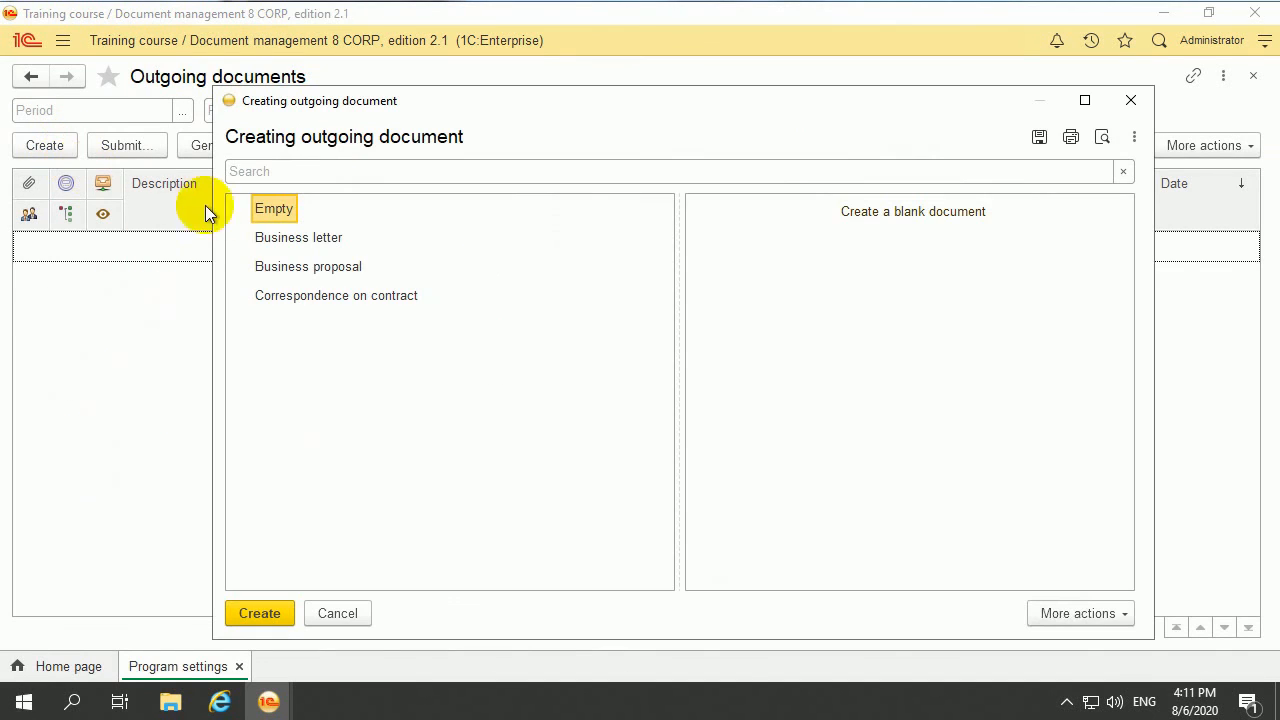
pyautogui.click(284, 245)
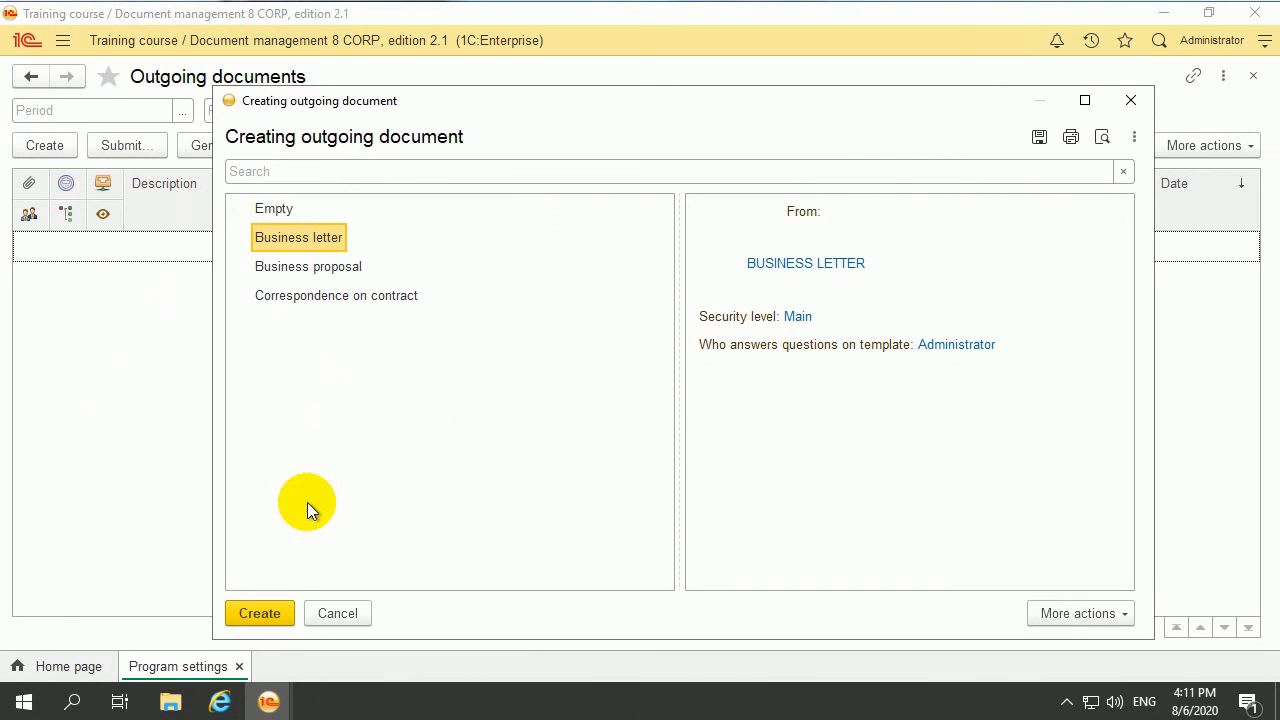
pyautogui.click(262, 612)
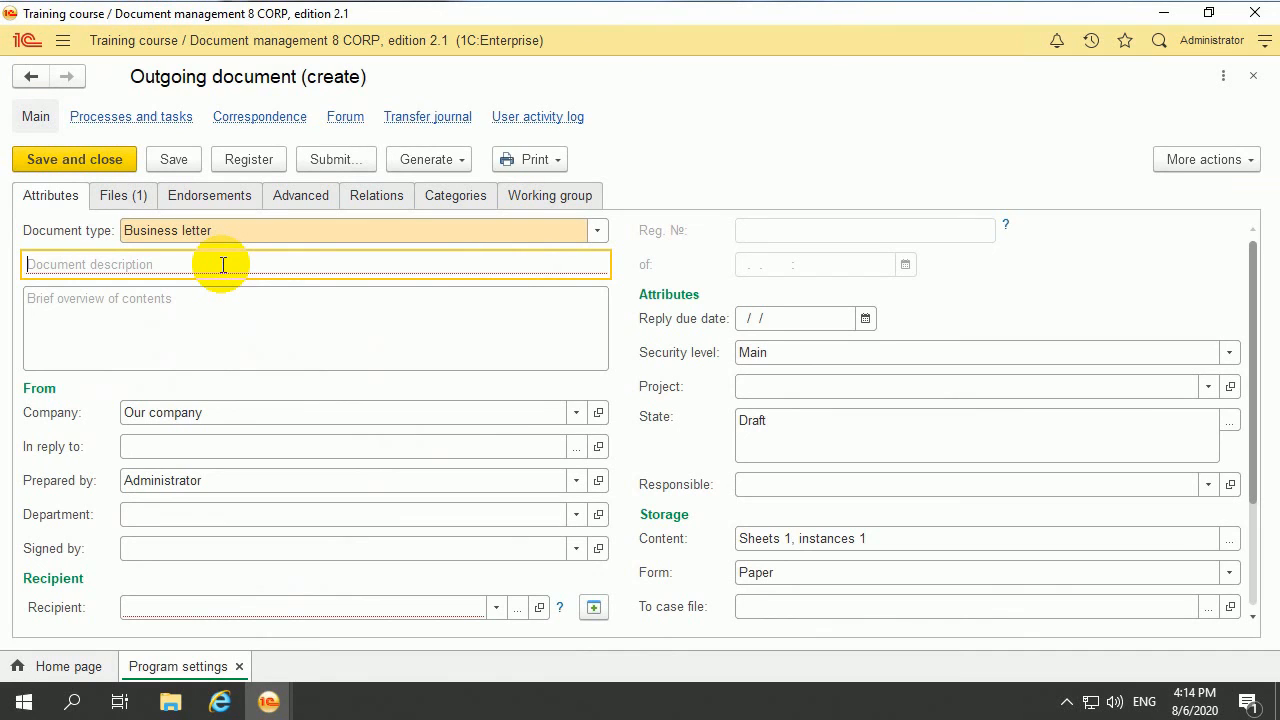
# - Set the document description to "About the technical problems with equipment" and choose the first listed employee as its preparer
pyautogui.write('About')
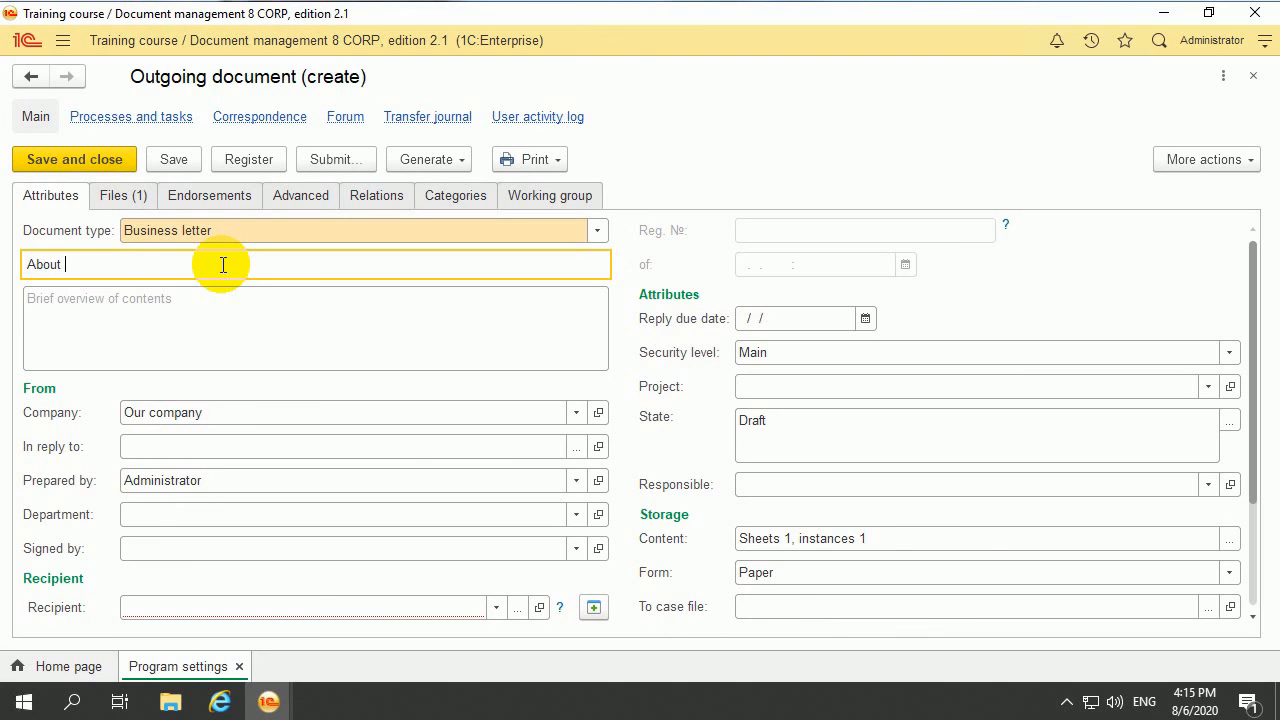
pyautogui.write(' the technical problems')
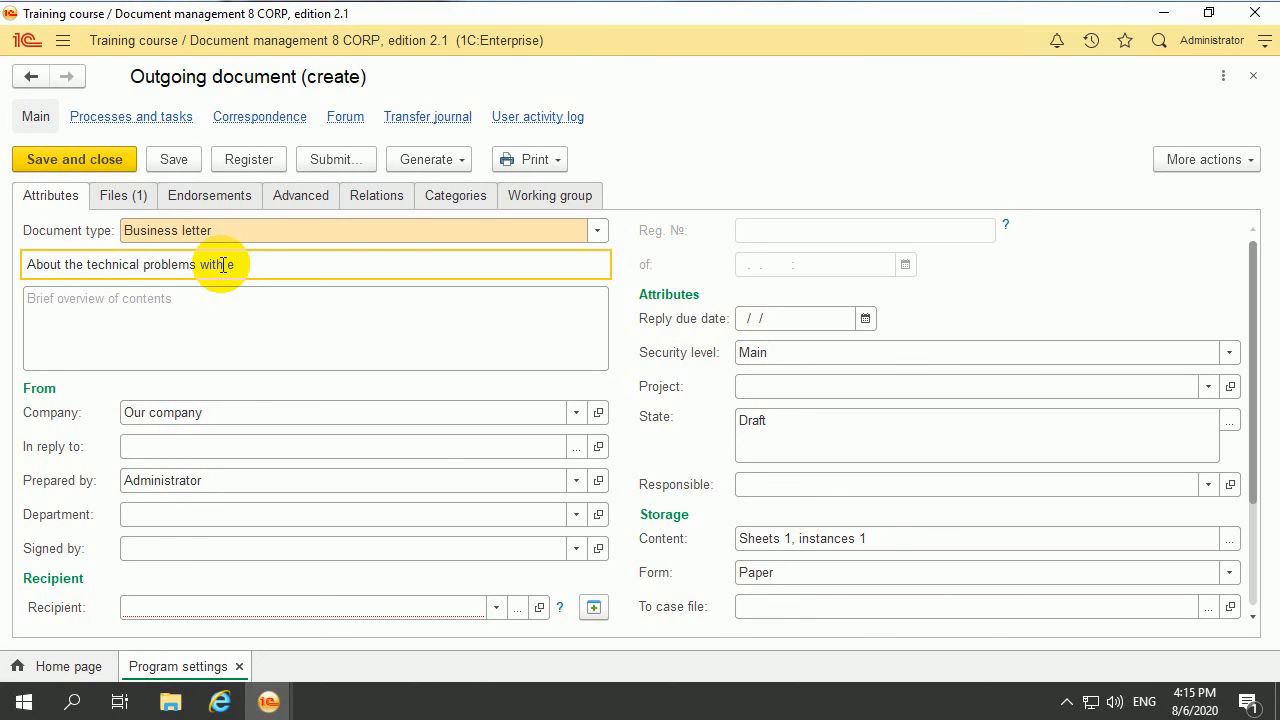
pyautogui.write('with equipment')
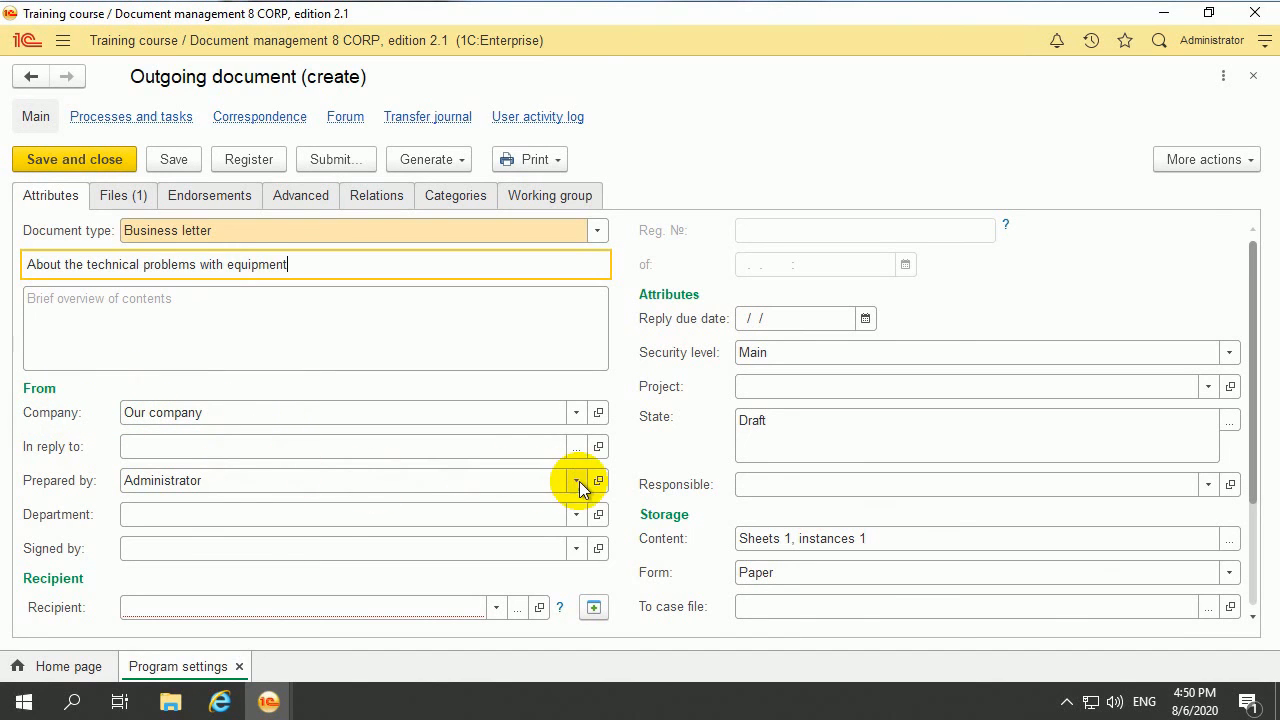
pyautogui.click(577, 481)
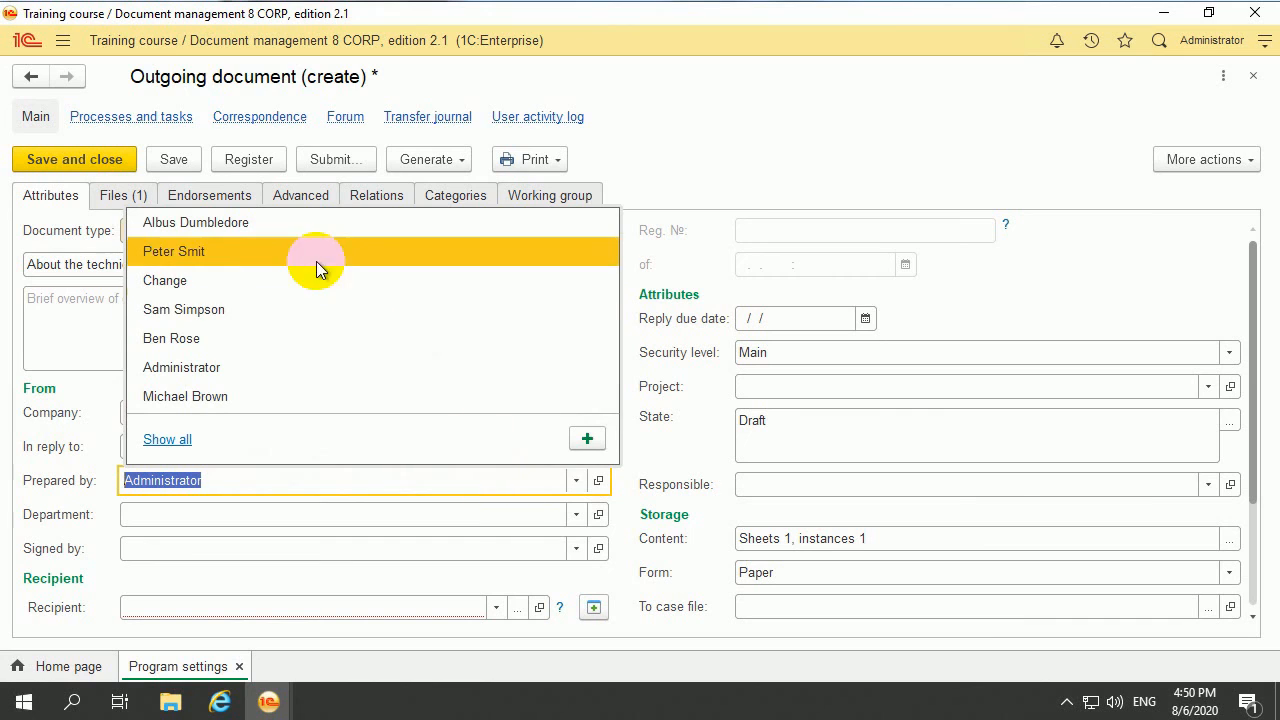
pyautogui.click(299, 226)
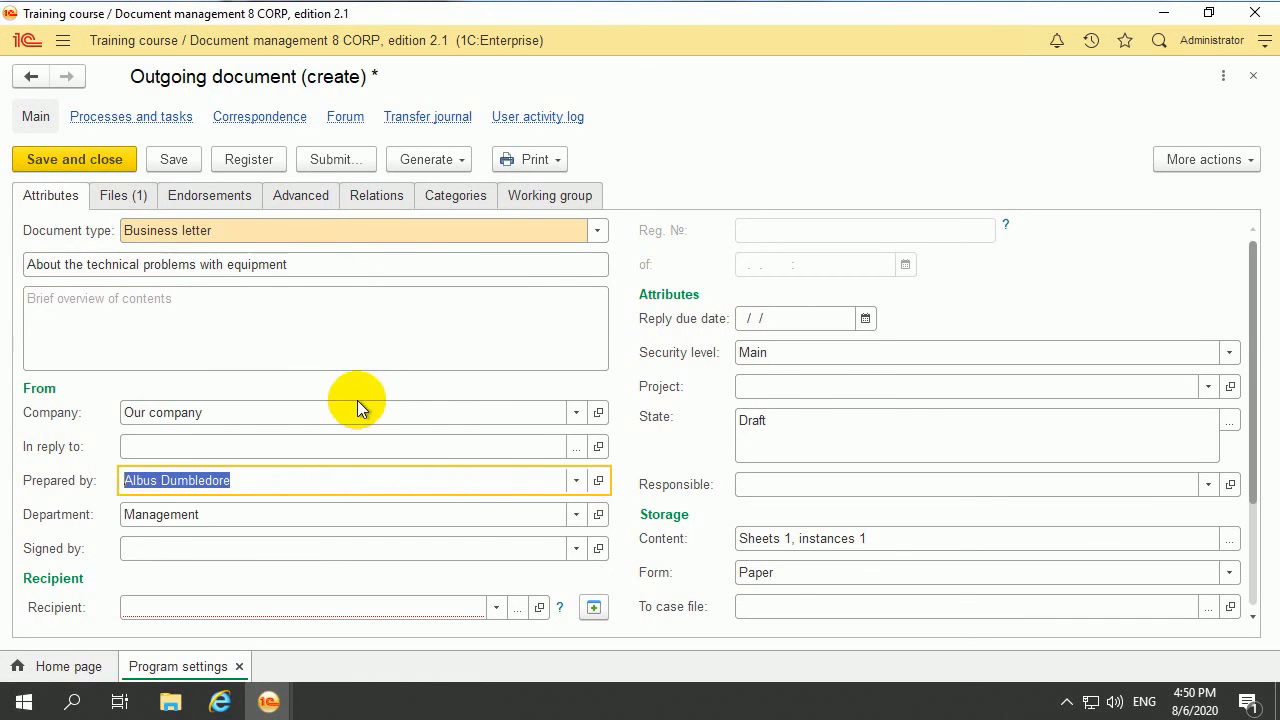
# - Create a counterparty with the description "Hard steel" and select it as the letter's recipient
pyautogui.scroll(-3, 357, 400)
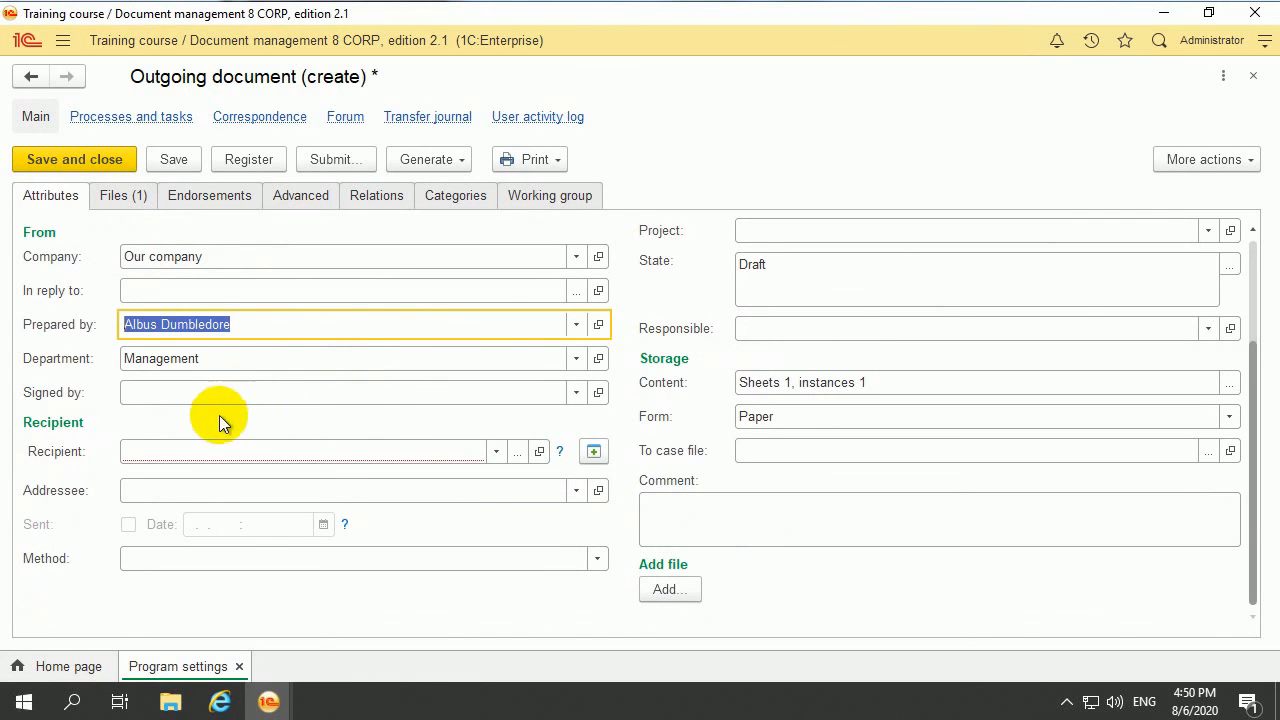
pyautogui.click(519, 452)
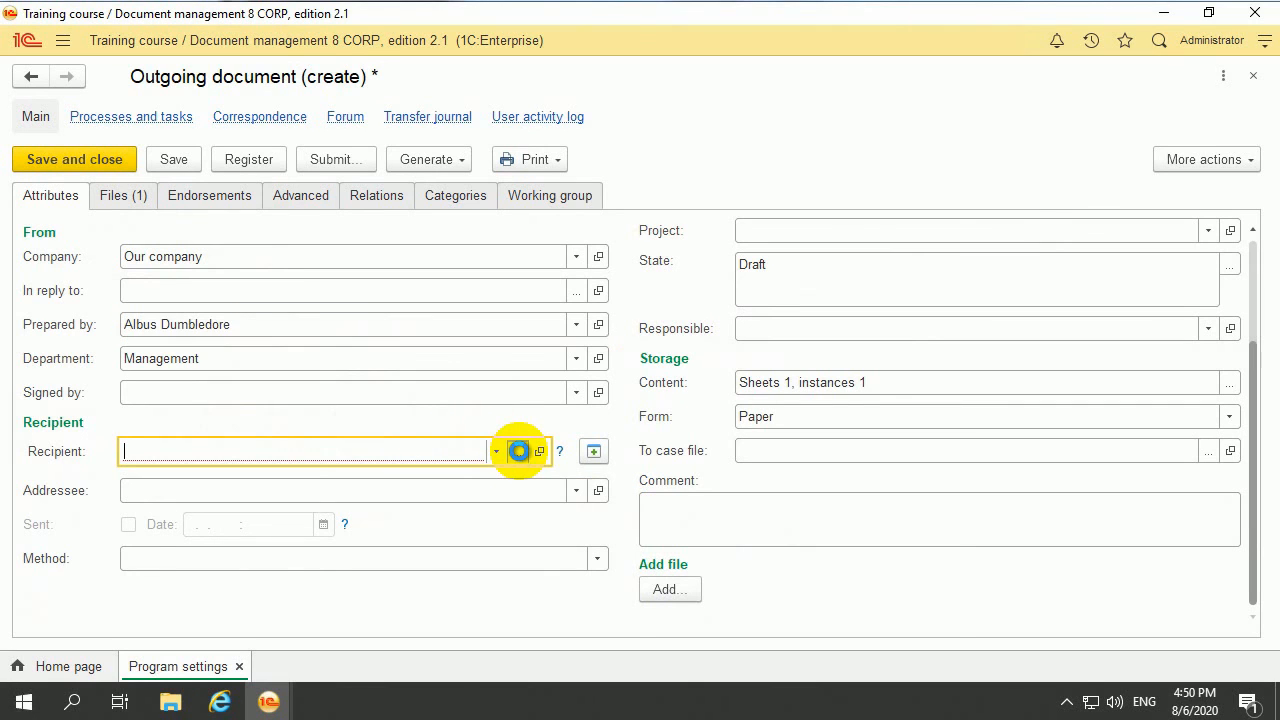
pyautogui.click(316, 195)
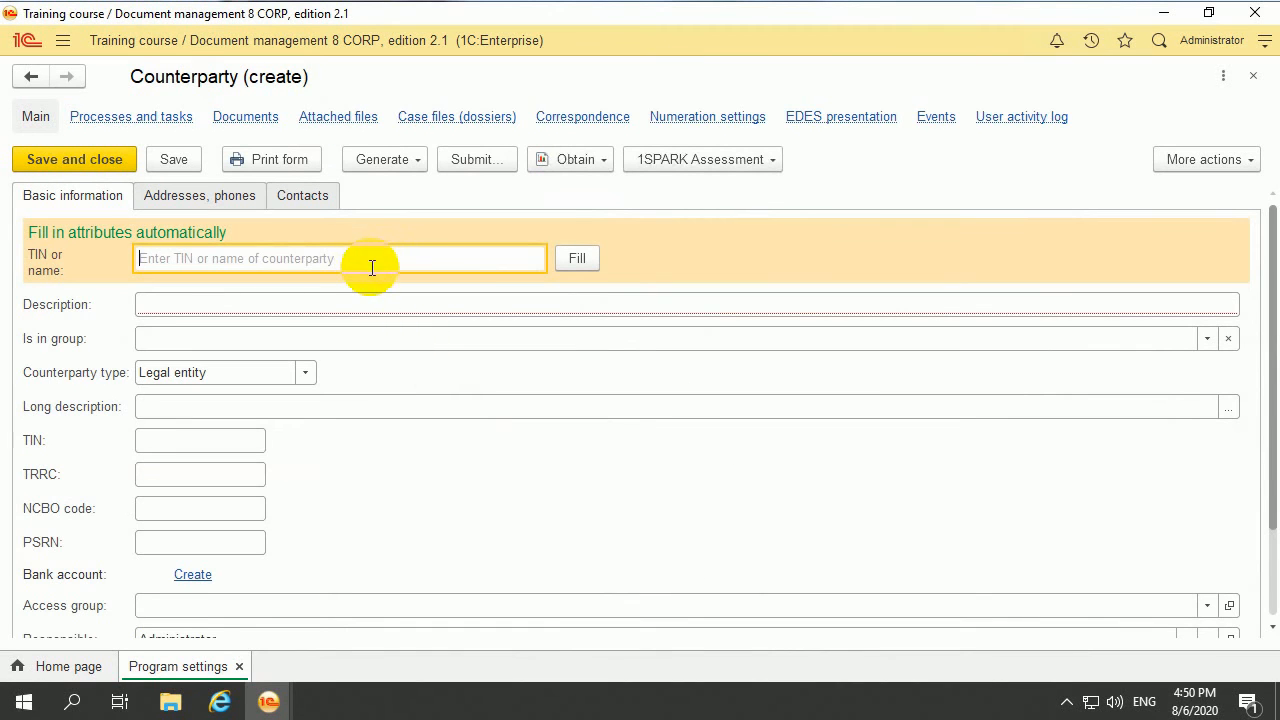
pyautogui.click(330, 300)
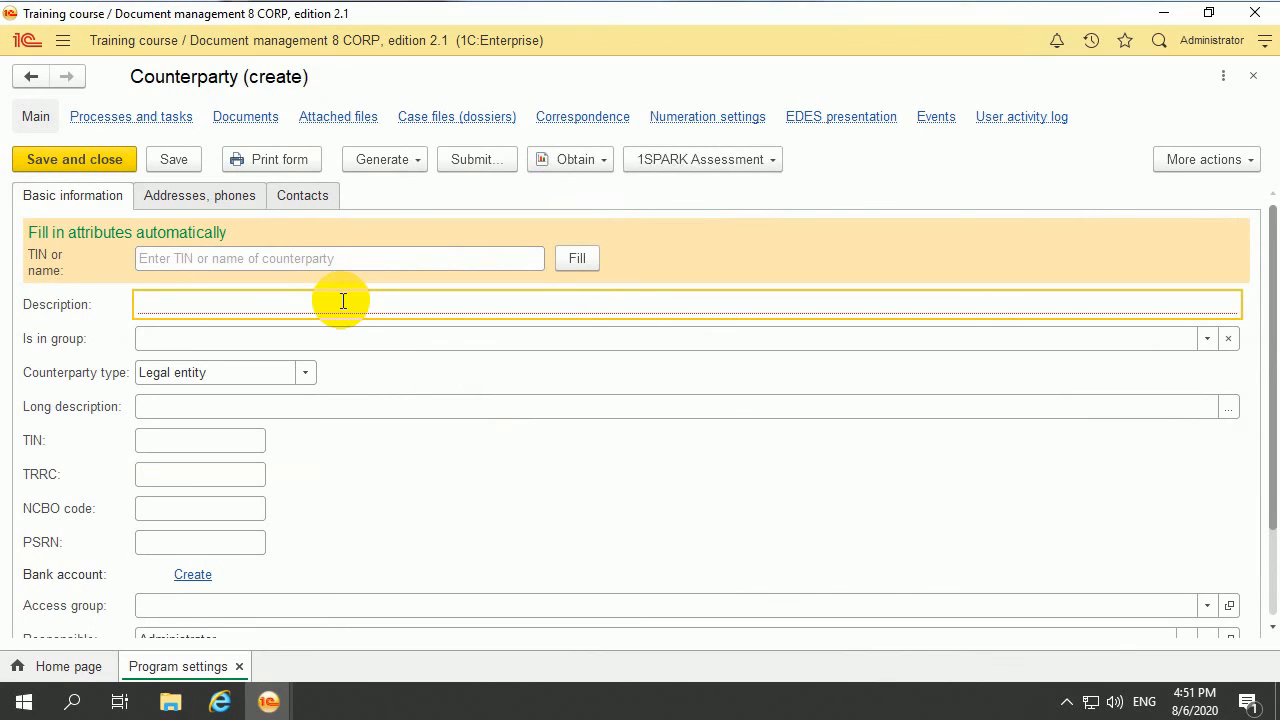
pyautogui.write('@')
pyautogui.press('BackSpace')
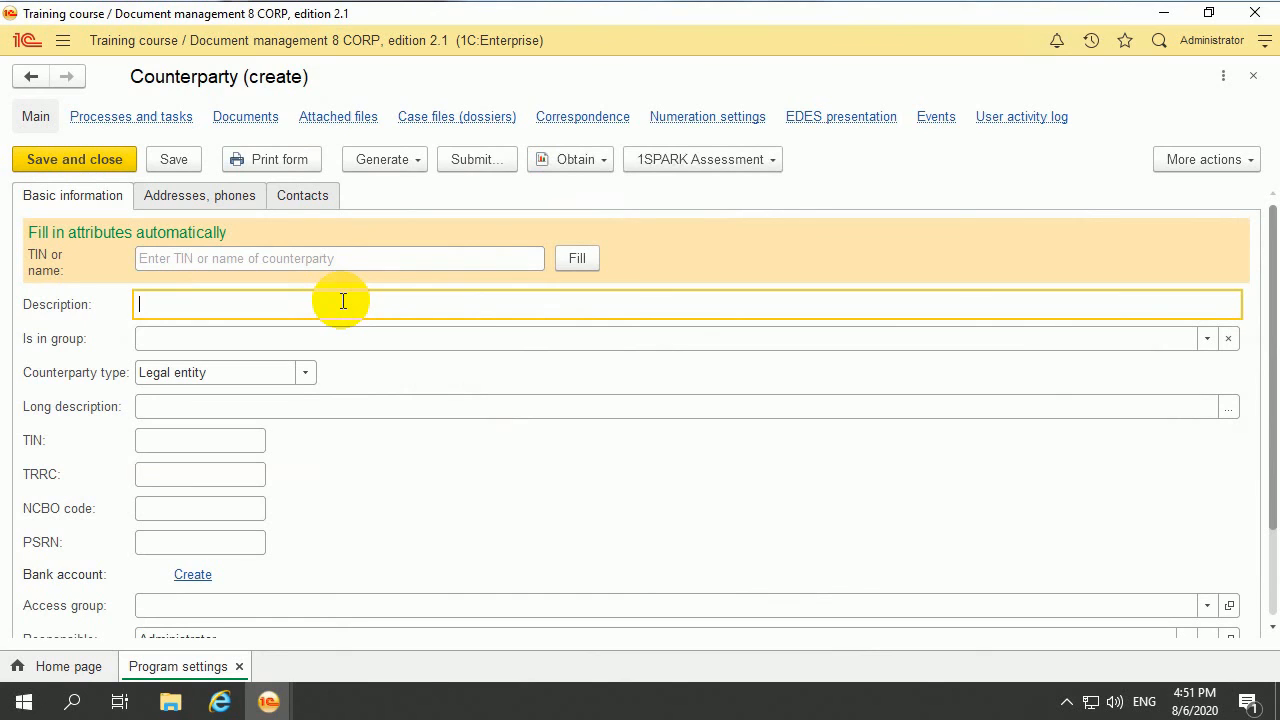
pyautogui.write('@')
pyautogui.press('BackSpace')
pyautogui.write('Hard steel')
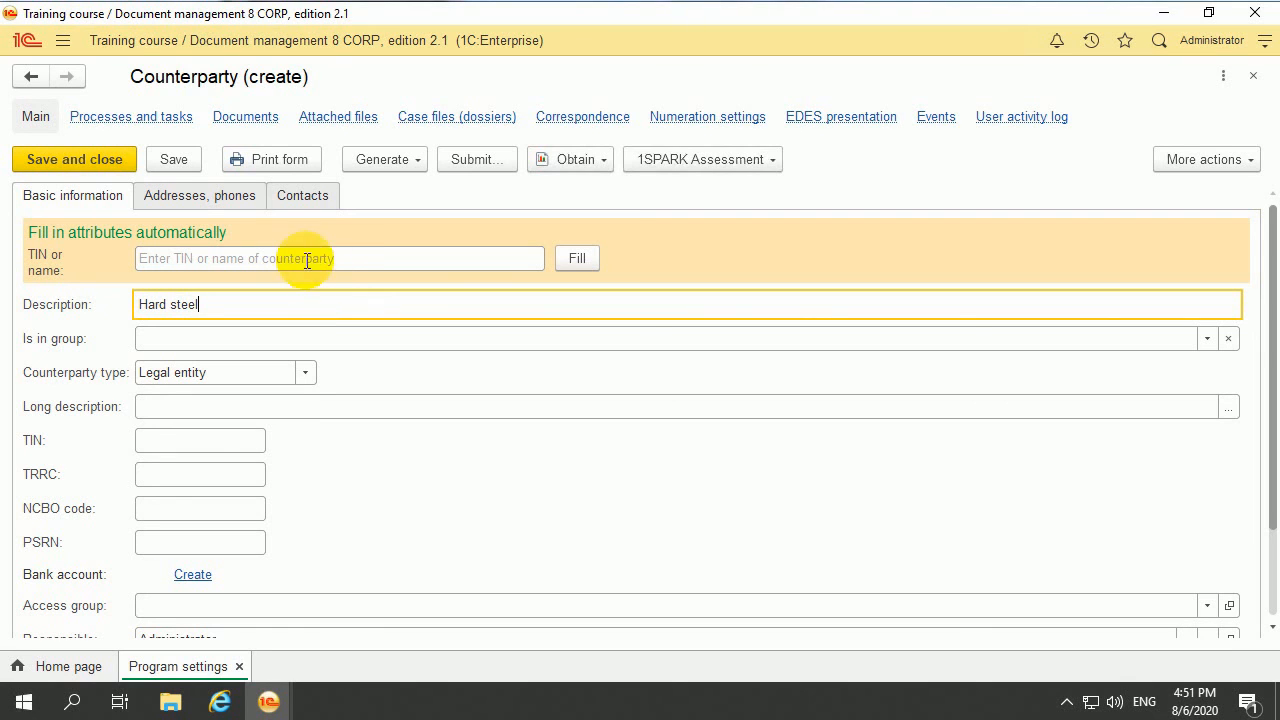
pyautogui.click(73, 158)
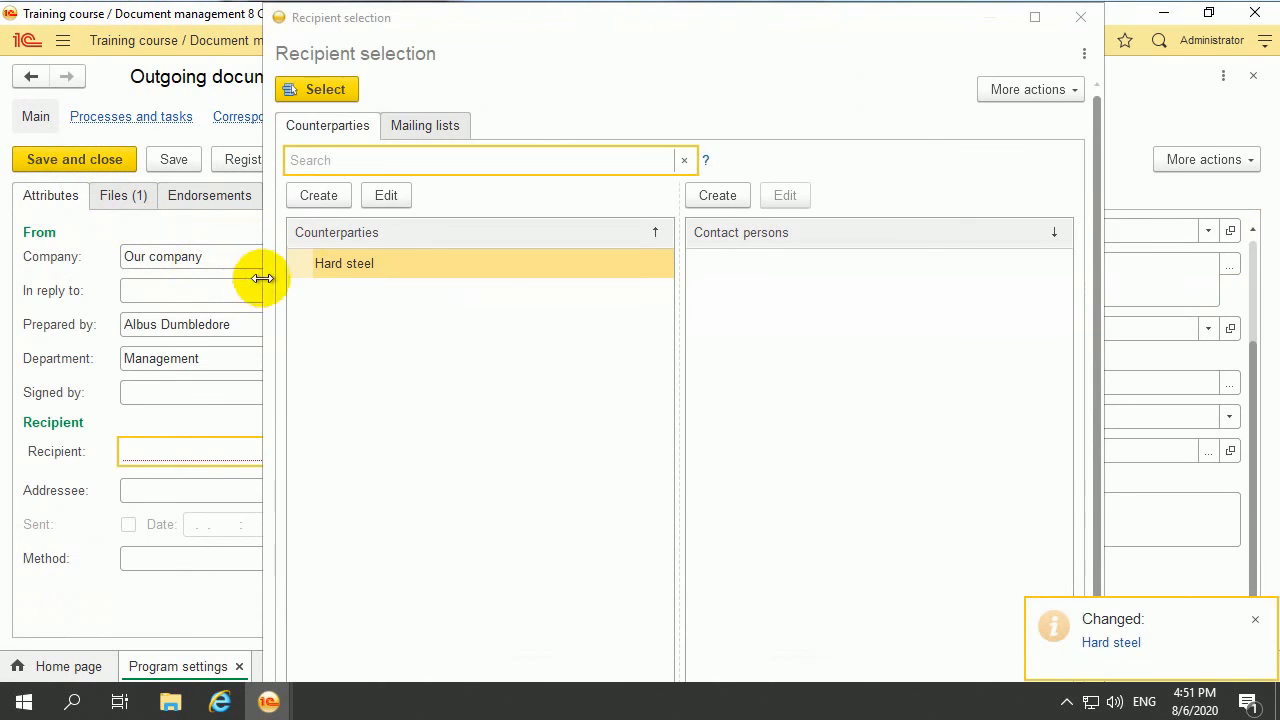
pyautogui.click(366, 270)
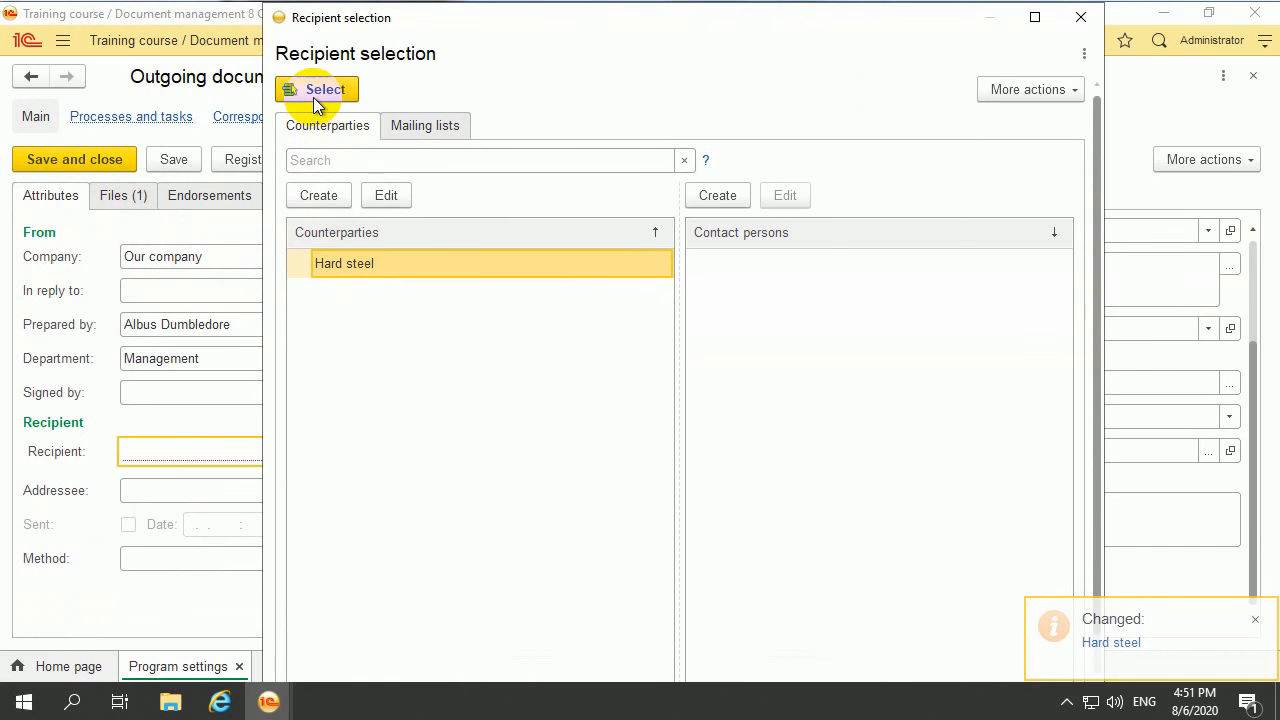
pyautogui.click(320, 92)
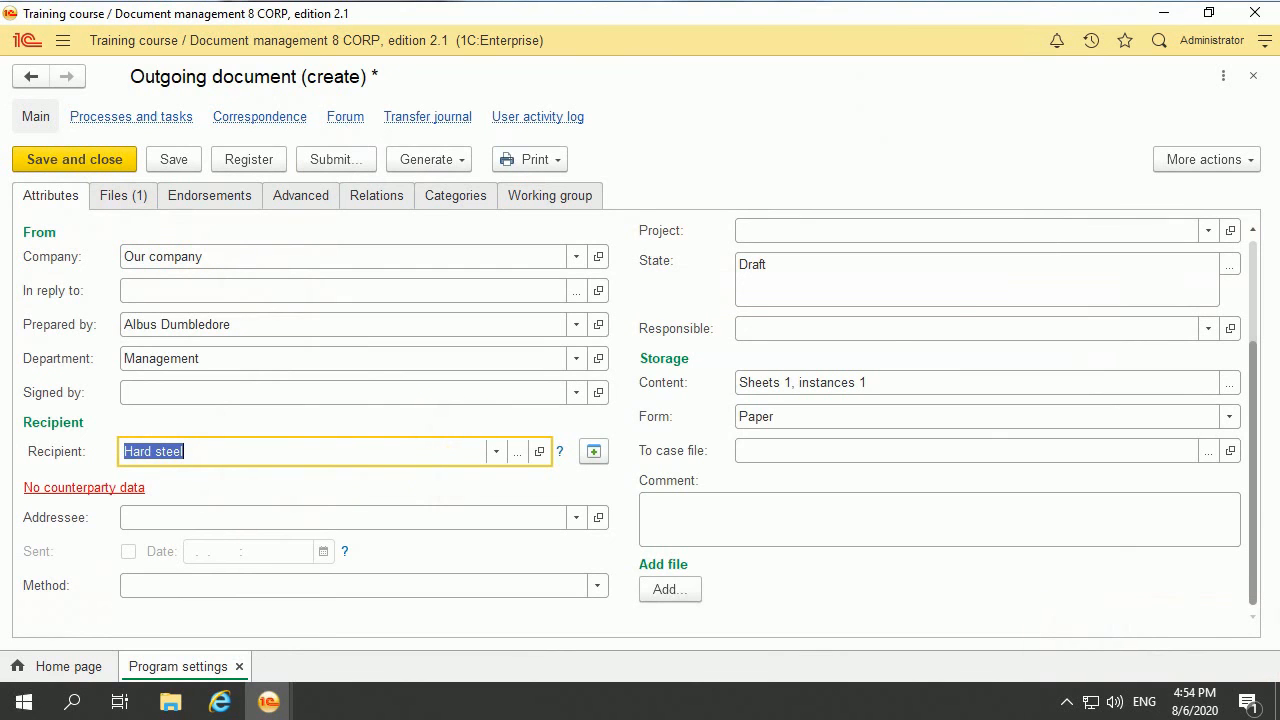
# - Create a contact person for Hard steel, entering the person's full name, and select this contact as the addressee
pyautogui.click(578, 517)
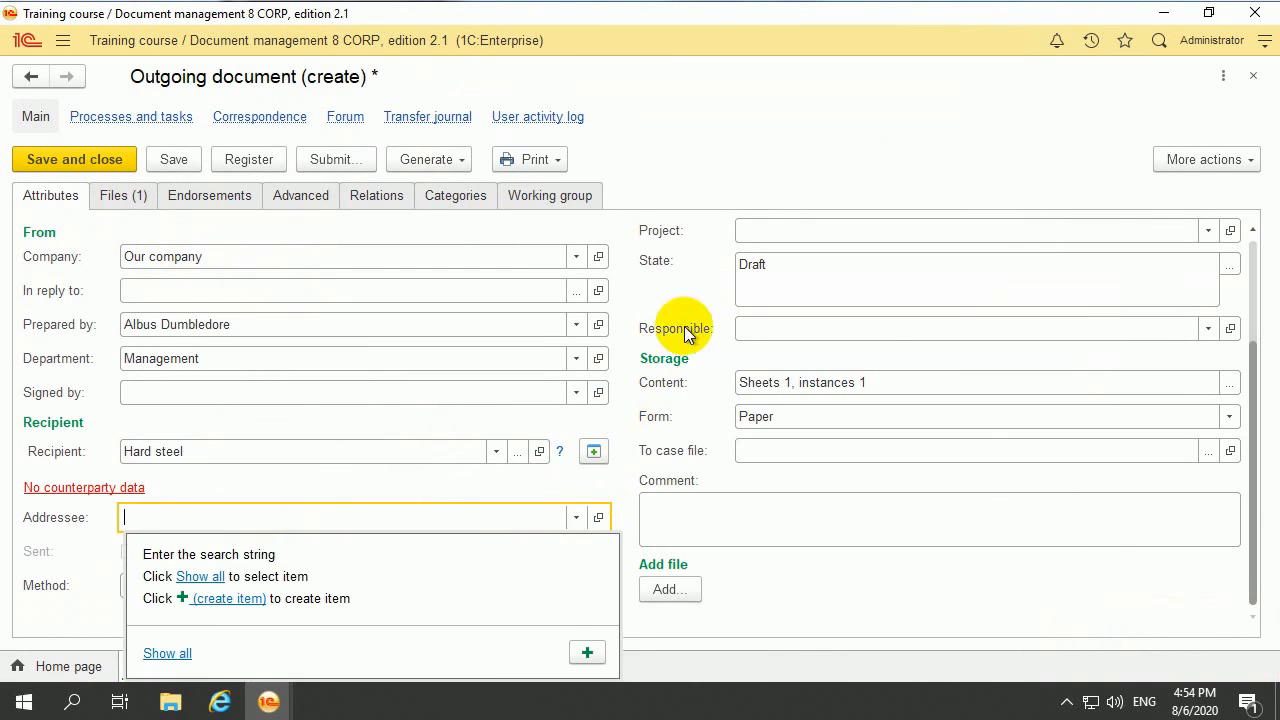
pyautogui.click(168, 653)
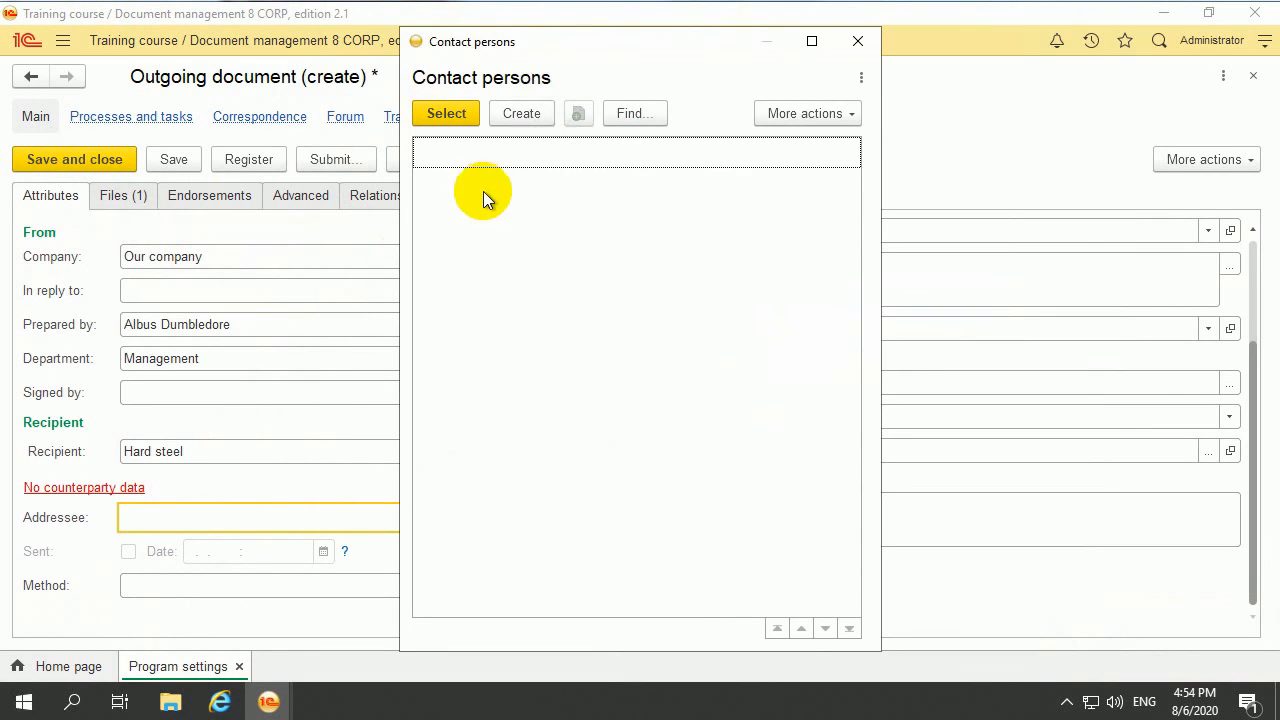
pyautogui.click(515, 113)
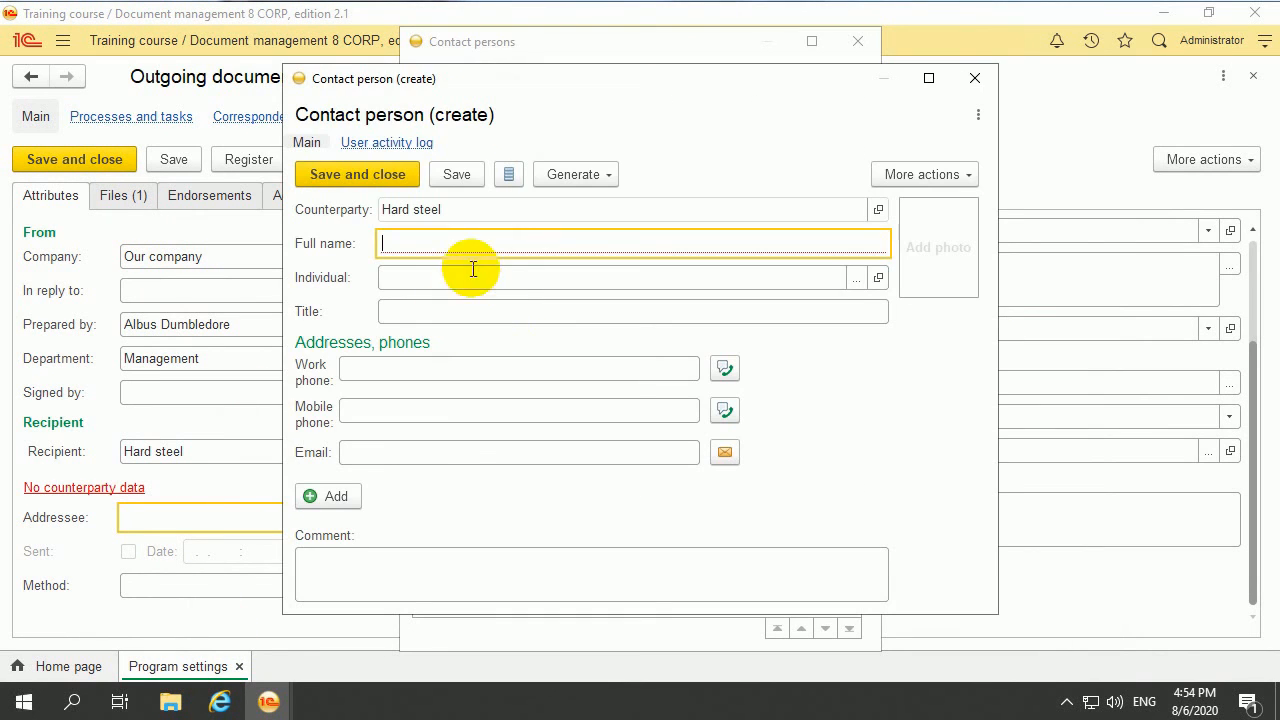
pyautogui.click(447, 212)
pyautogui.click(444, 241)
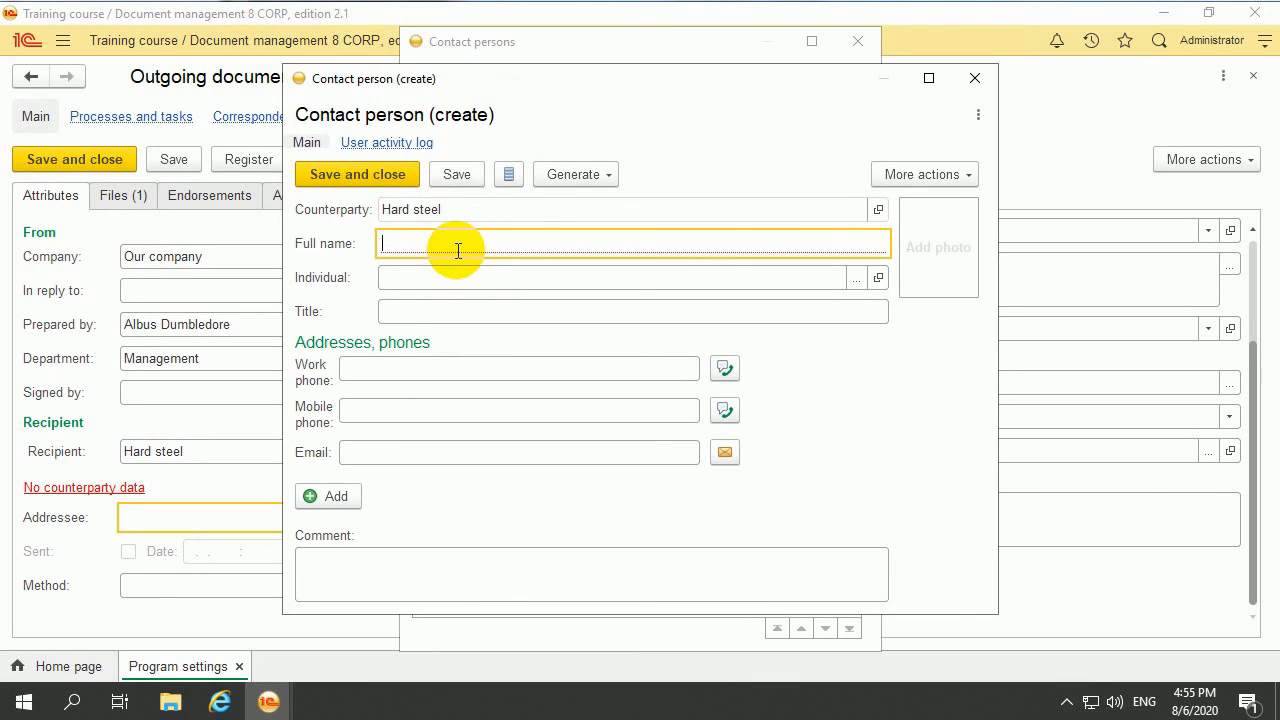
pyautogui.write('Alice')
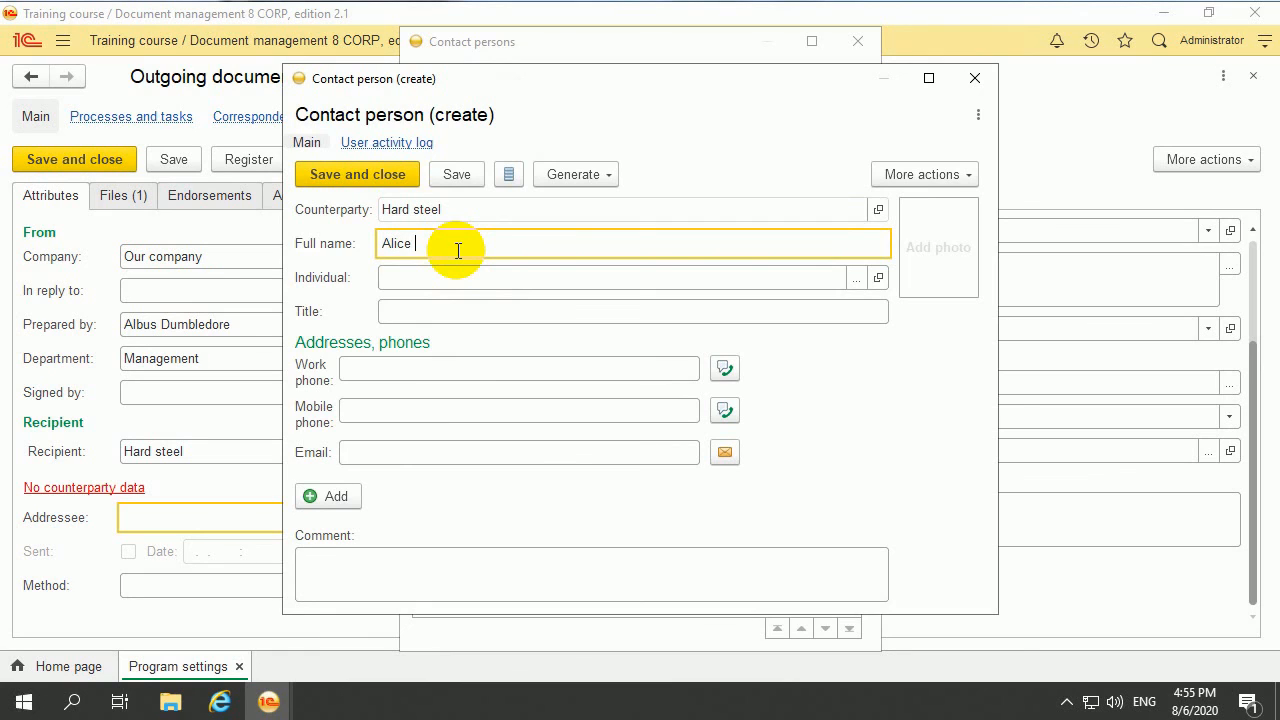
pyautogui.write(' Bro')
pyautogui.press('BackSpace')
pyautogui.write('Brow')
pyautogui.click(331, 175)
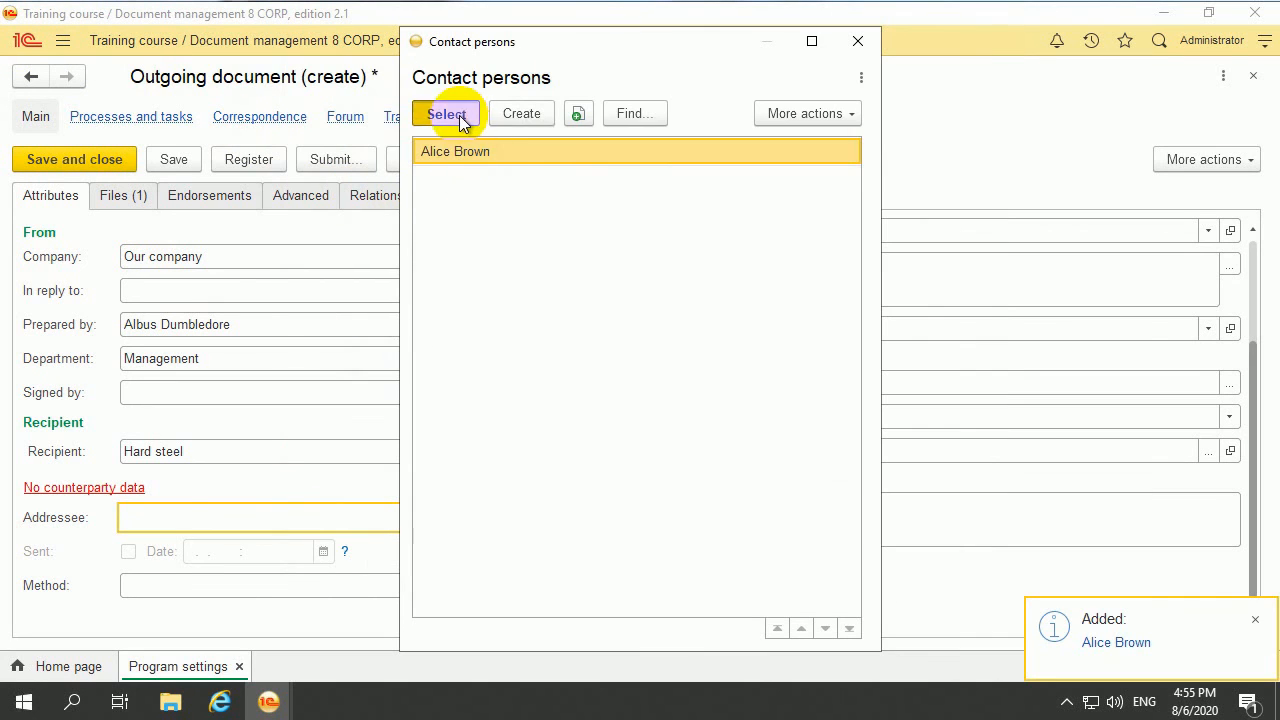
pyautogui.click(457, 120)
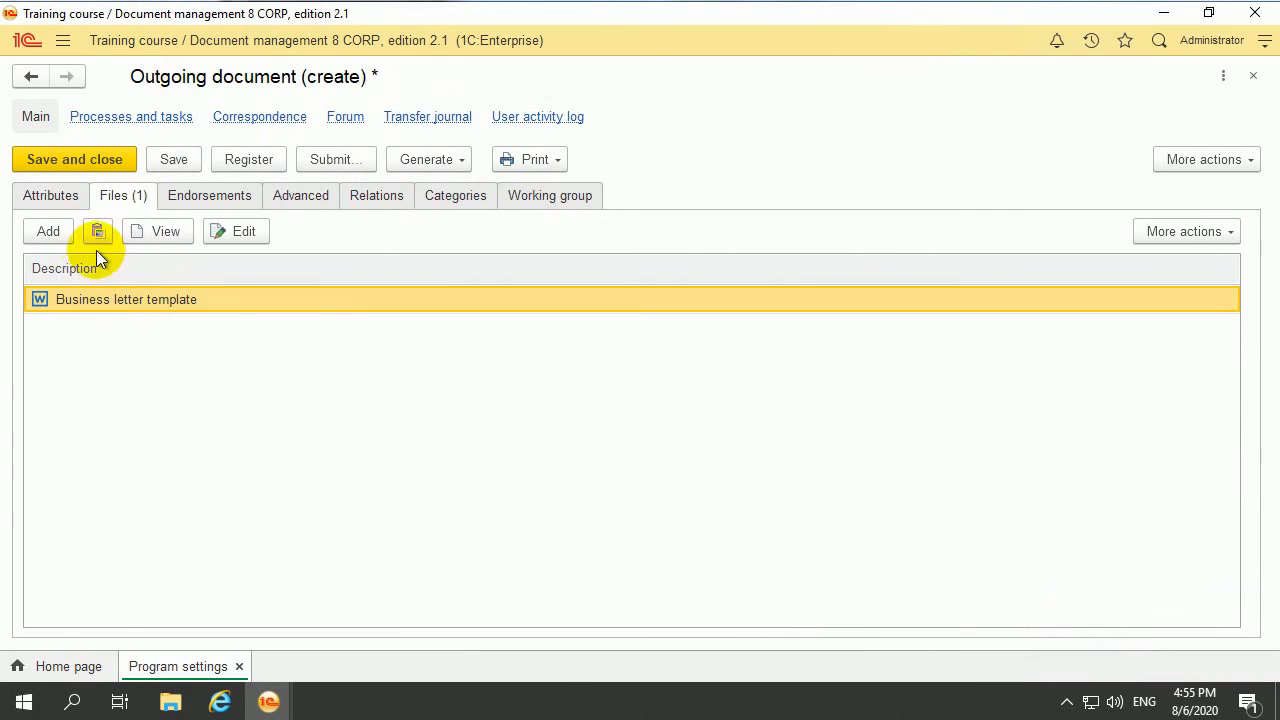
# - Return to the letter's attributes, check its description, and save the new outgoing document without closing it
pyautogui.click(52, 200)
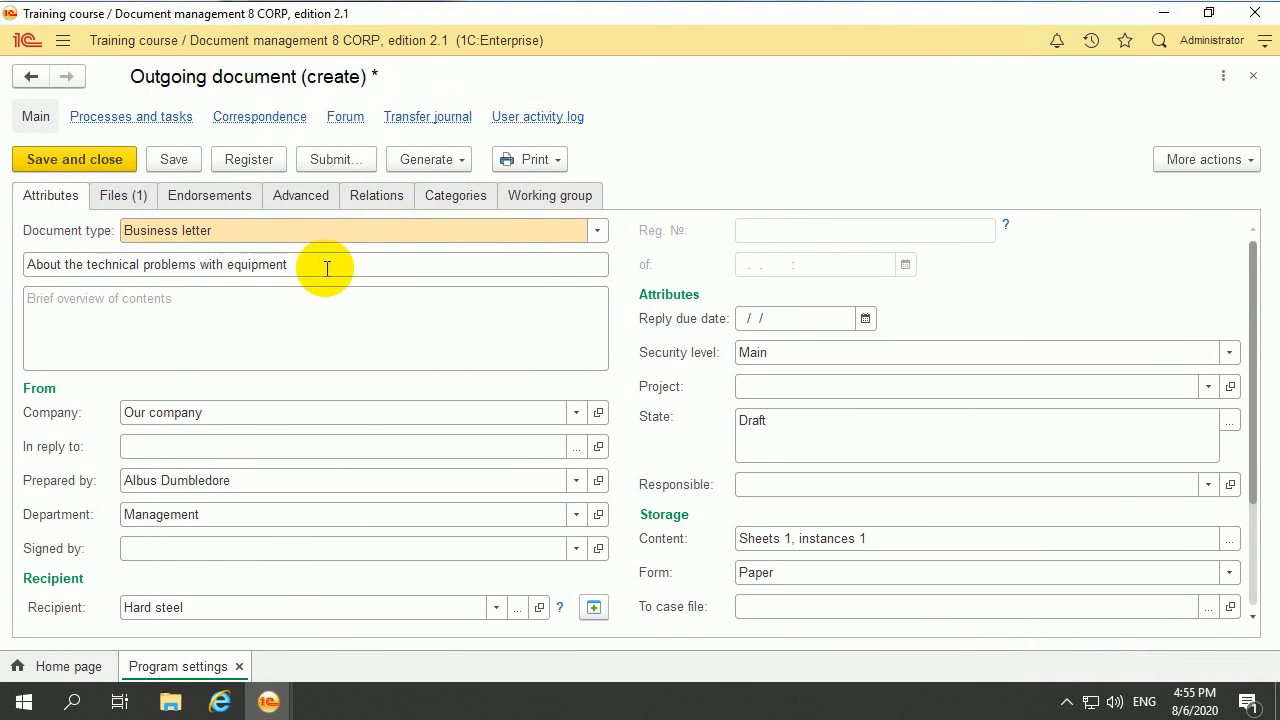
pyautogui.click(258, 268)
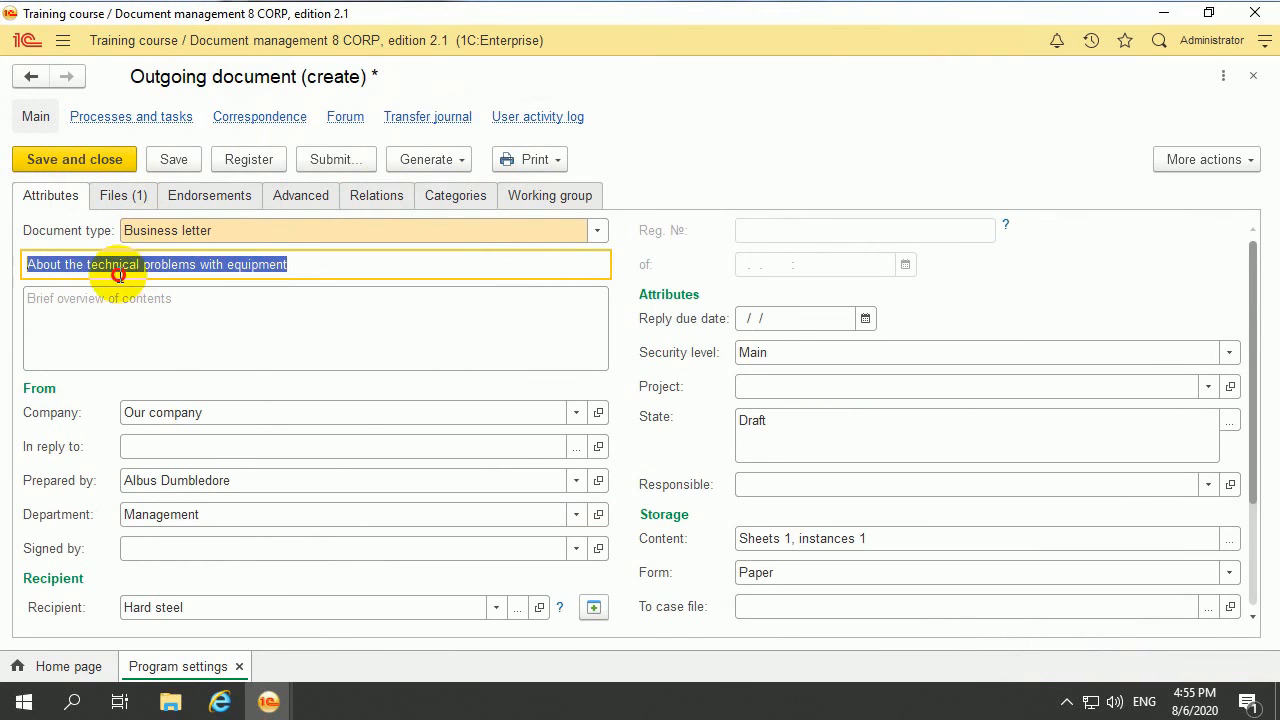
pyautogui.click(314, 266)
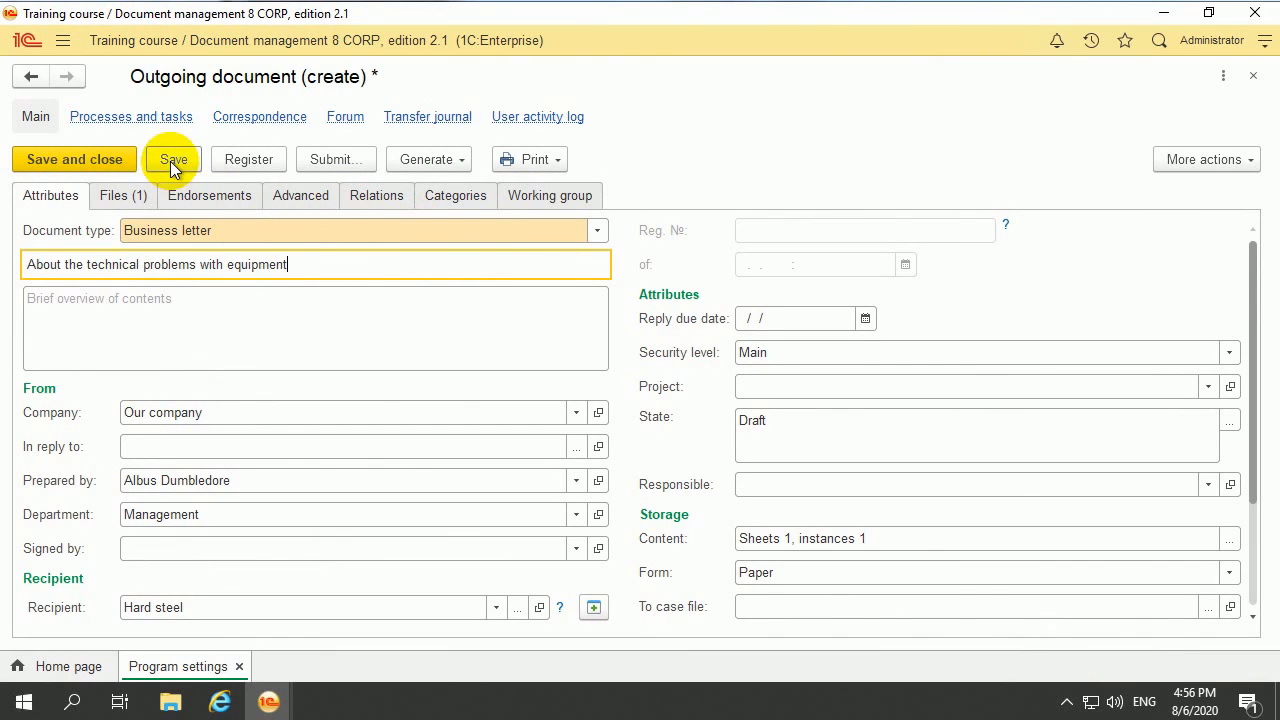
pyautogui.click(200, 203)
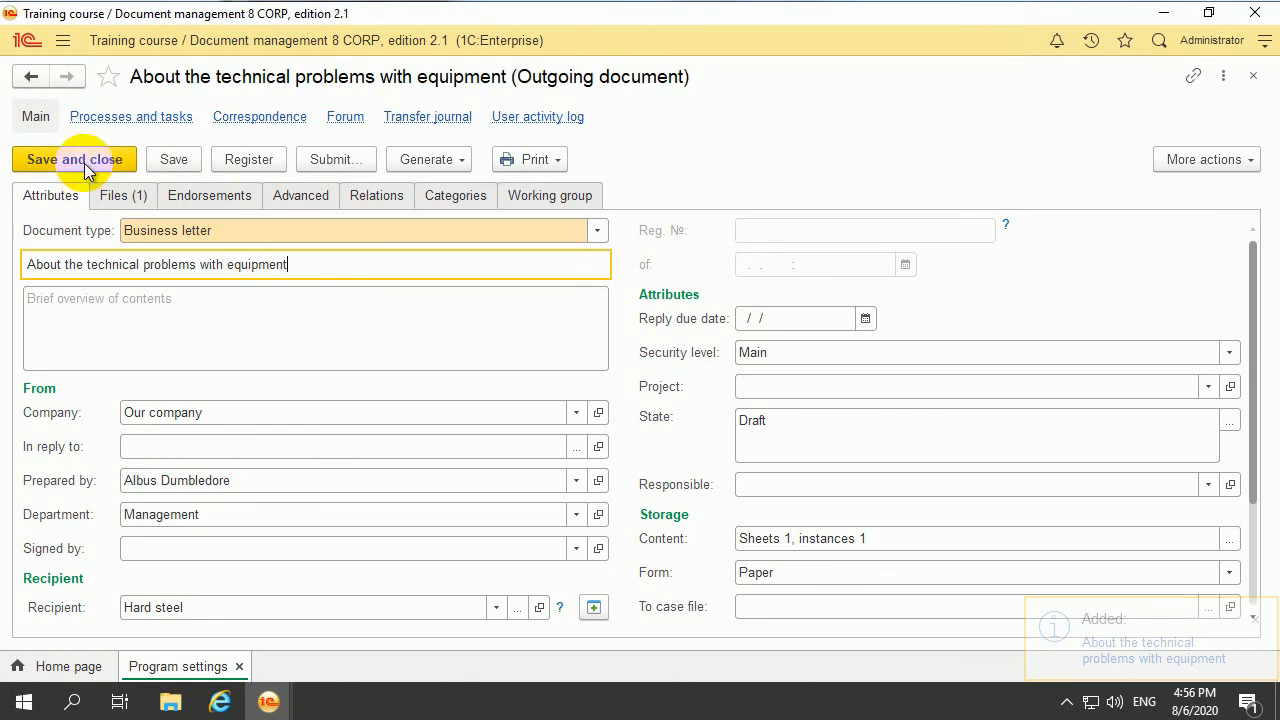
# - Reopen the saved letter from the outgoing documents list and review its sender, recipient, number, reply reference, preparer and department in the overview
pyautogui.click(36, 80)
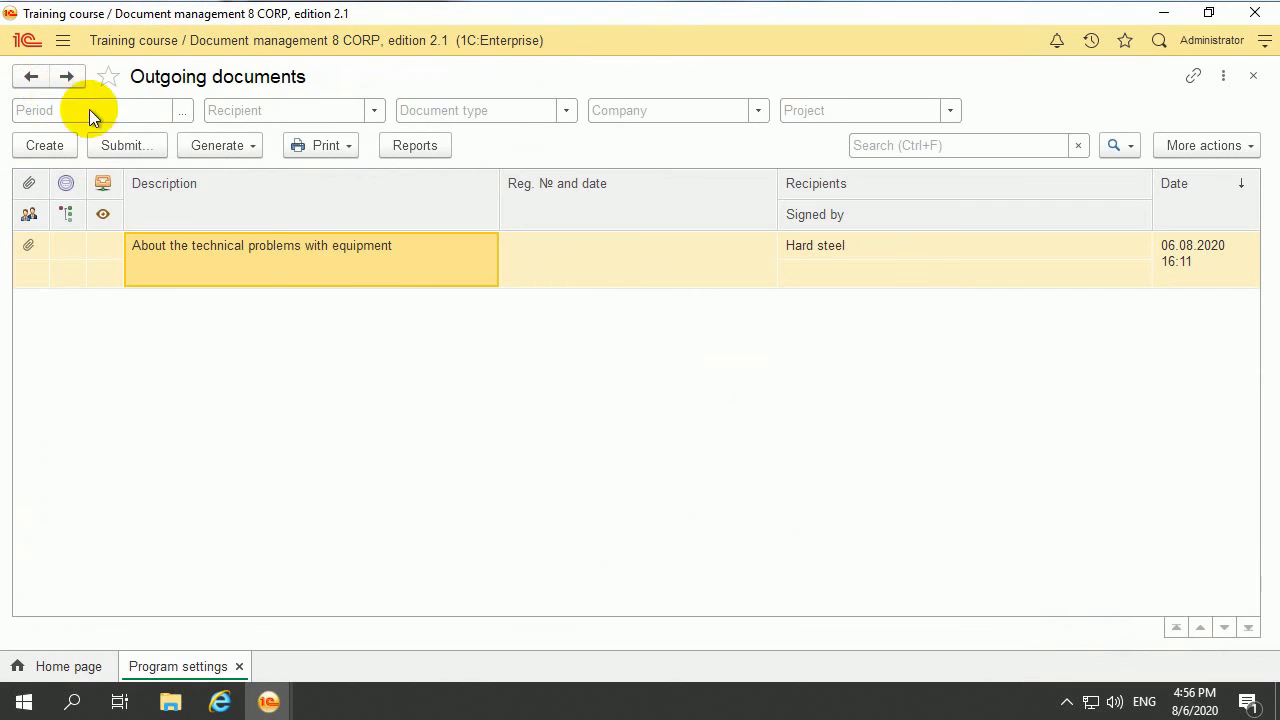
pyautogui.doubleClick(258, 252)
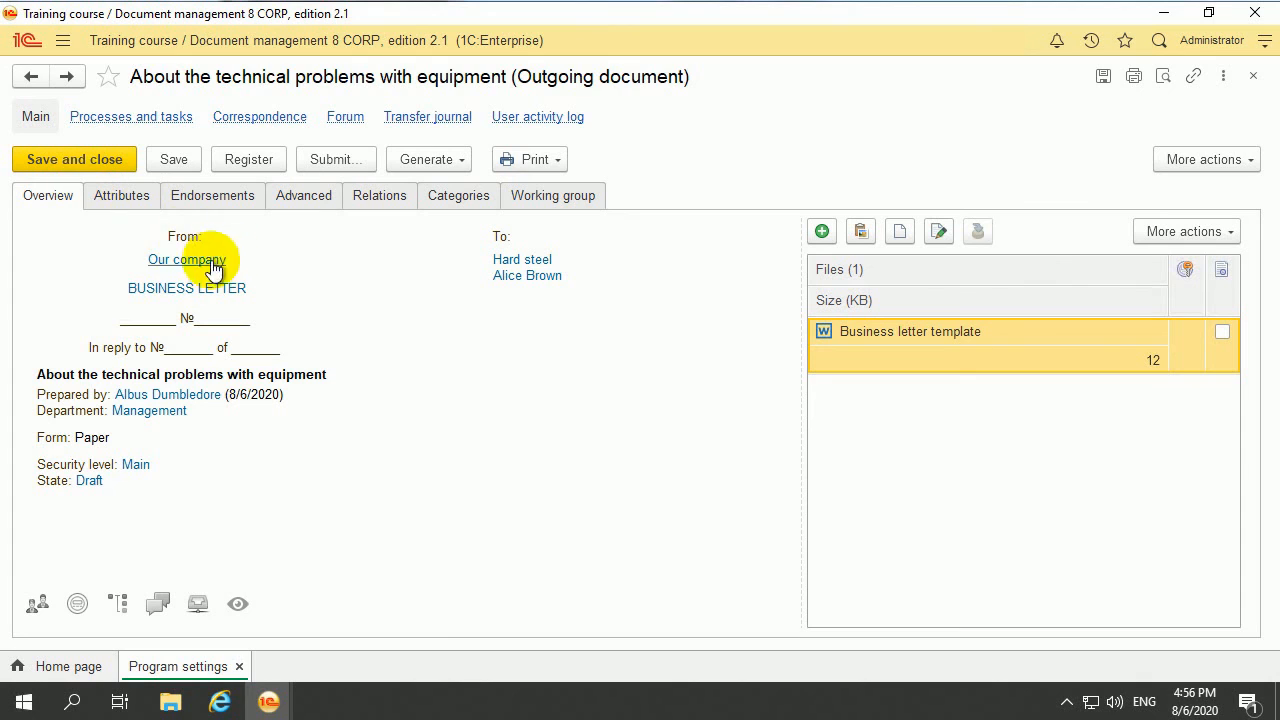
pyautogui.moveTo(175, 238); pyautogui.dragTo(267, 261)
pyautogui.moveTo(493, 234); pyautogui.dragTo(573, 284)
pyautogui.click(623, 337)
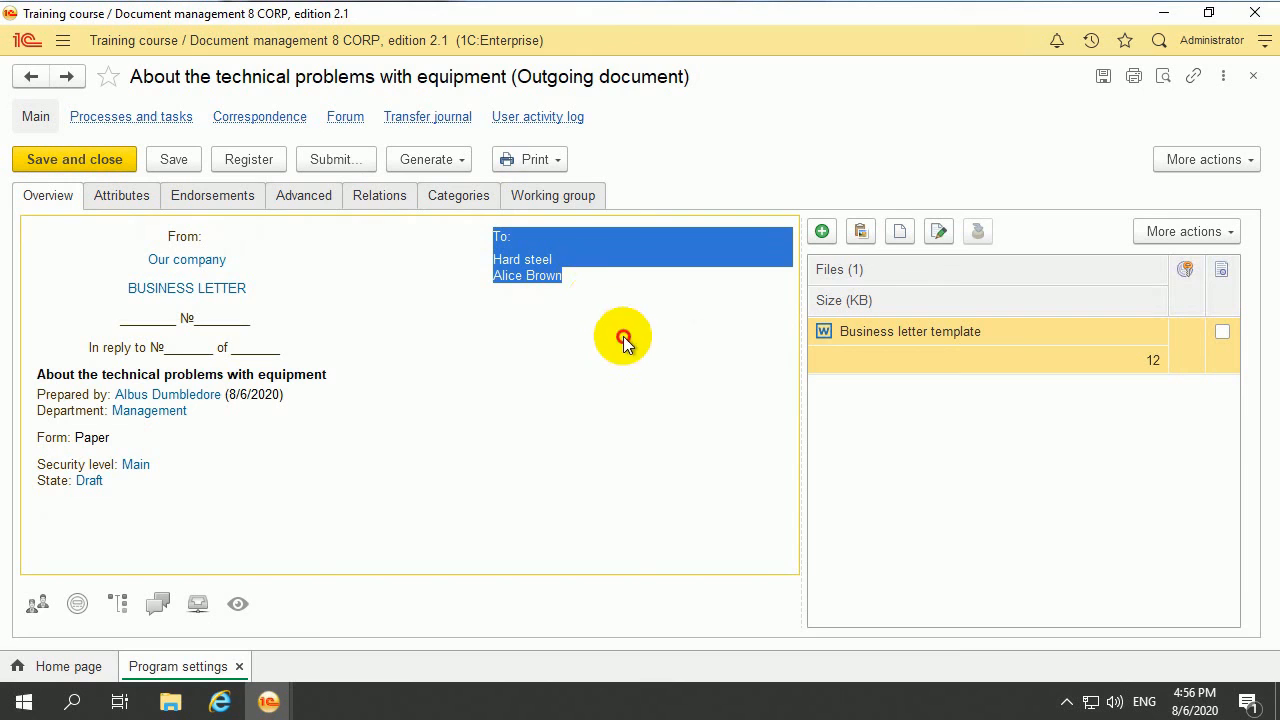
pyautogui.moveTo(93, 347); pyautogui.dragTo(250, 346)
pyautogui.click(225, 346)
pyautogui.moveTo(178, 313); pyautogui.dragTo(268, 331)
pyautogui.click(261, 458)
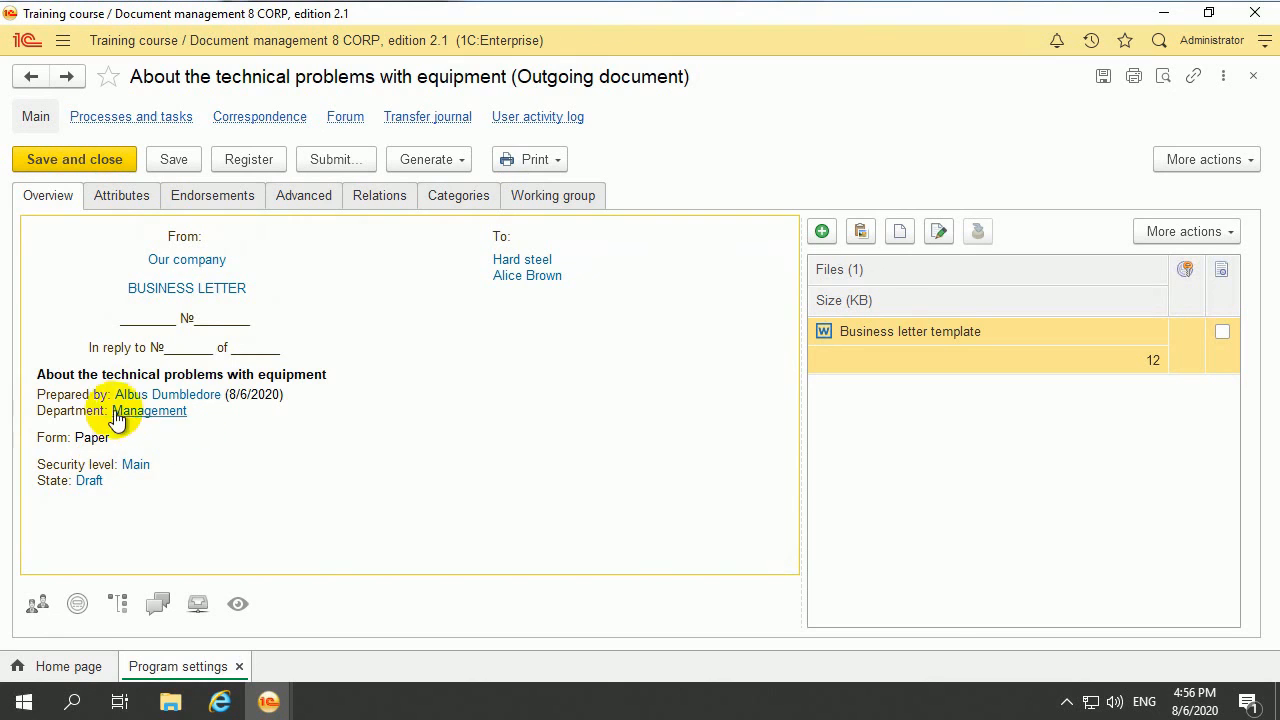
pyautogui.moveTo(38, 400); pyautogui.dragTo(327, 472)
pyautogui.click(327, 472)
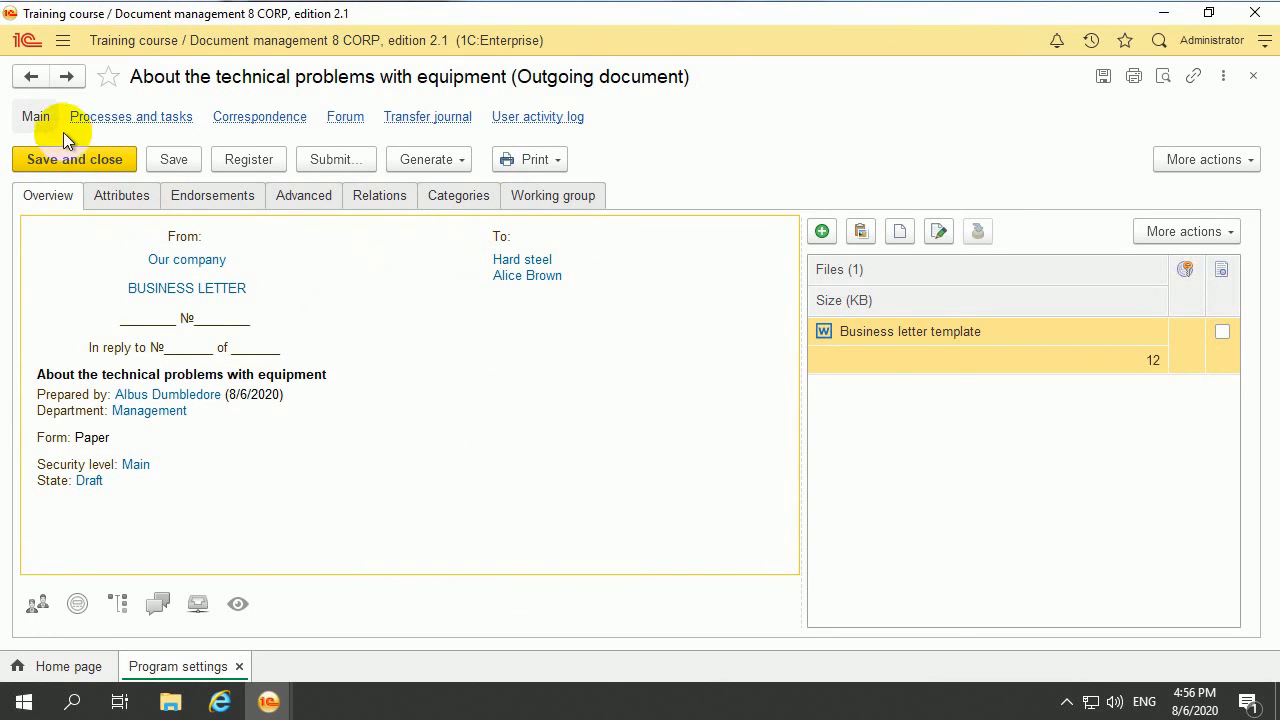
# - Return to the outgoing documents list, reopen the equipment letter and open its attached Business letter template file for editing in Word
pyautogui.click(35, 82)
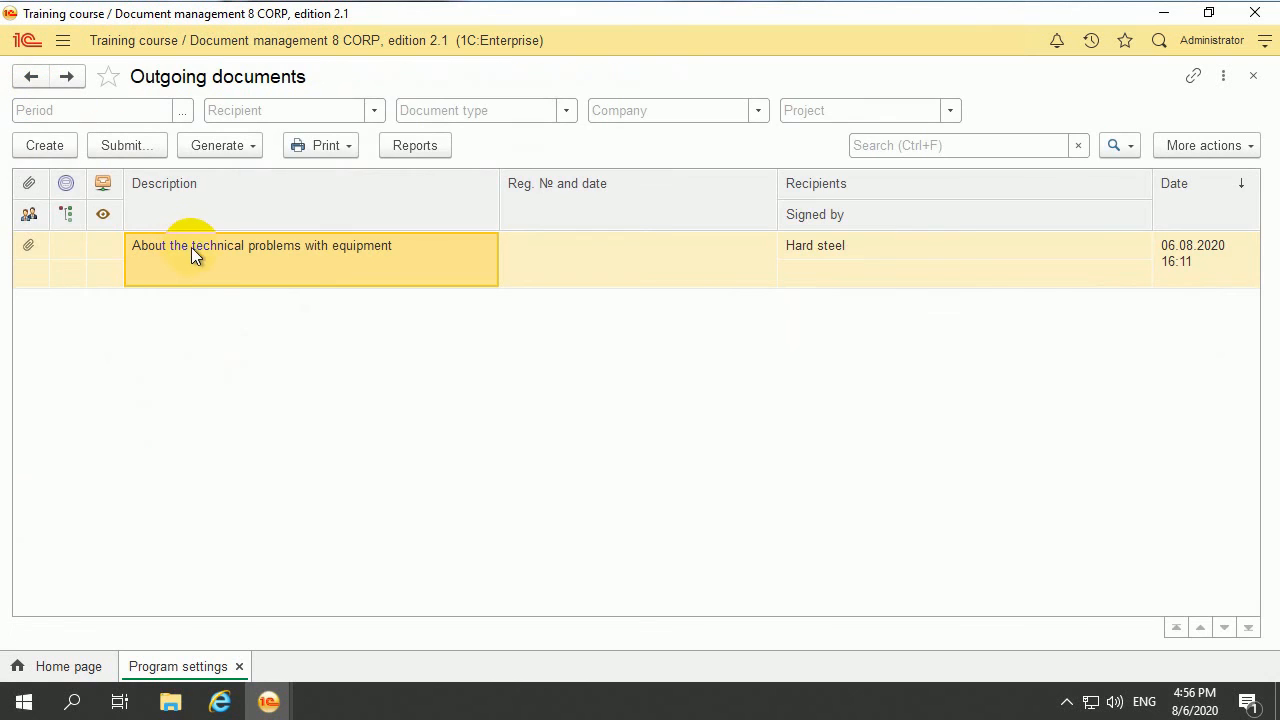
pyautogui.doubleClick(196, 246)
pyautogui.click(31, 78)
pyautogui.rightClick(210, 261)
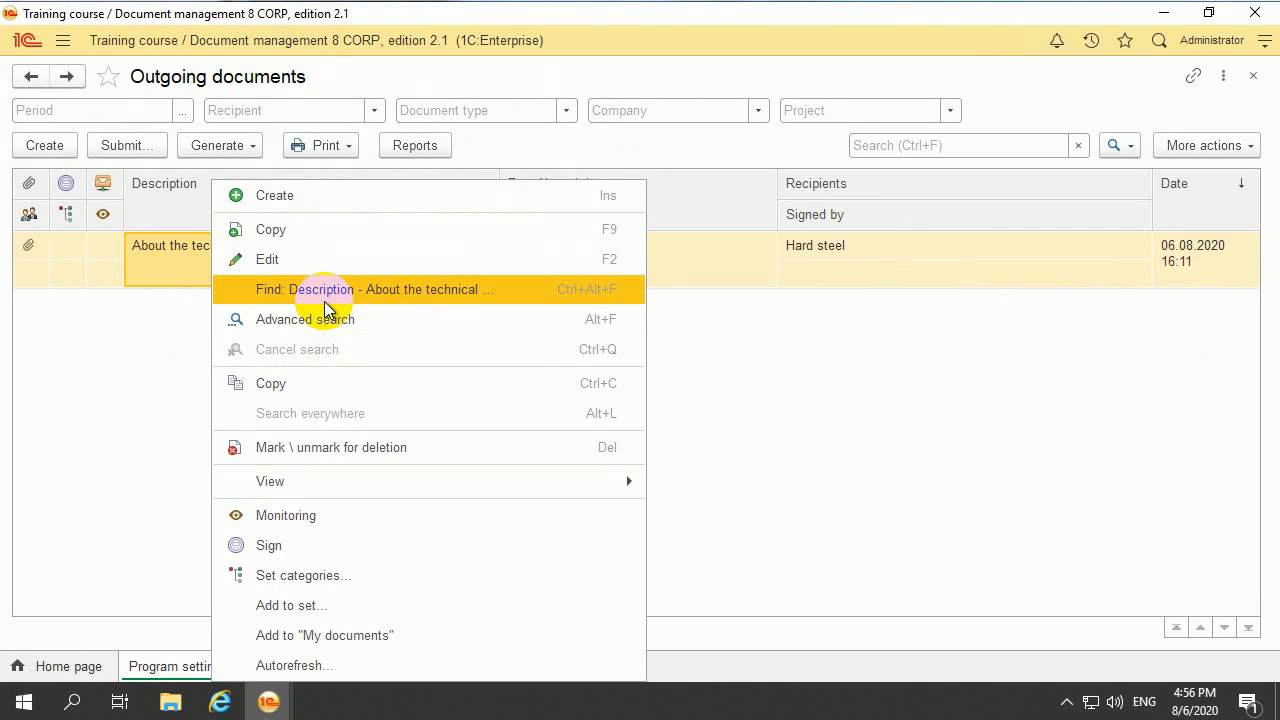
pyautogui.click(362, 259)
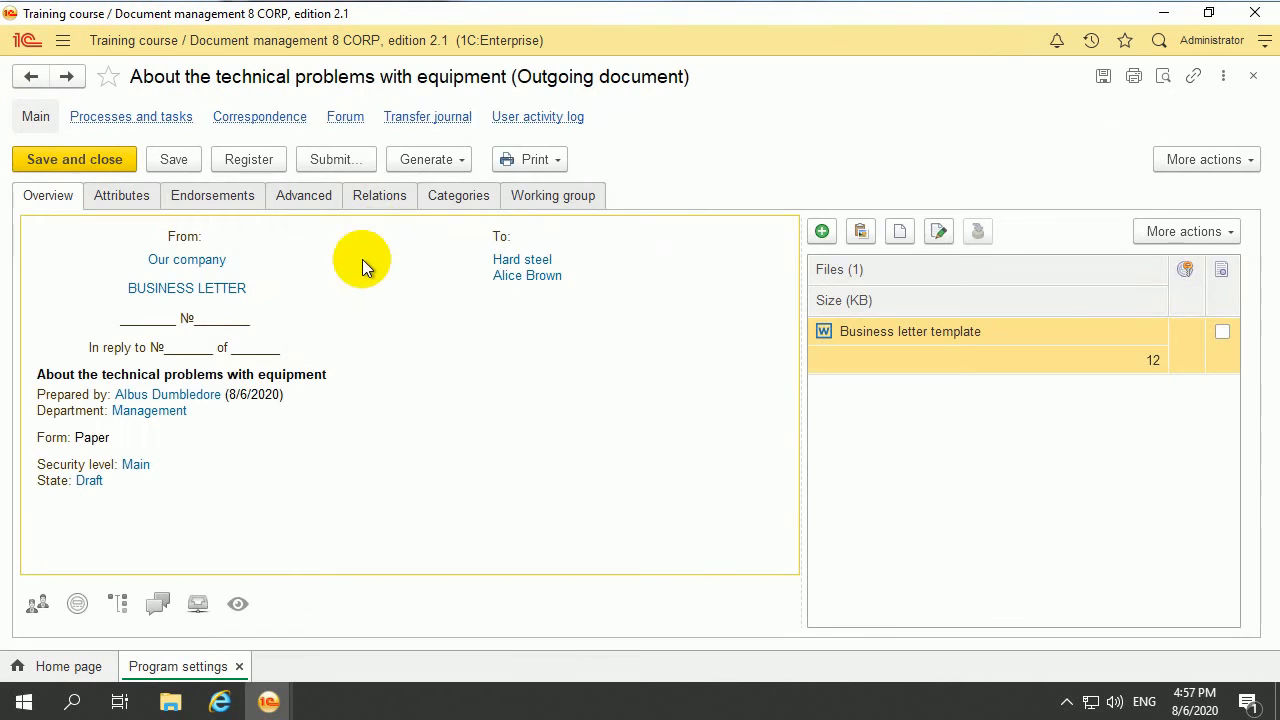
pyautogui.doubleClick(890, 348)
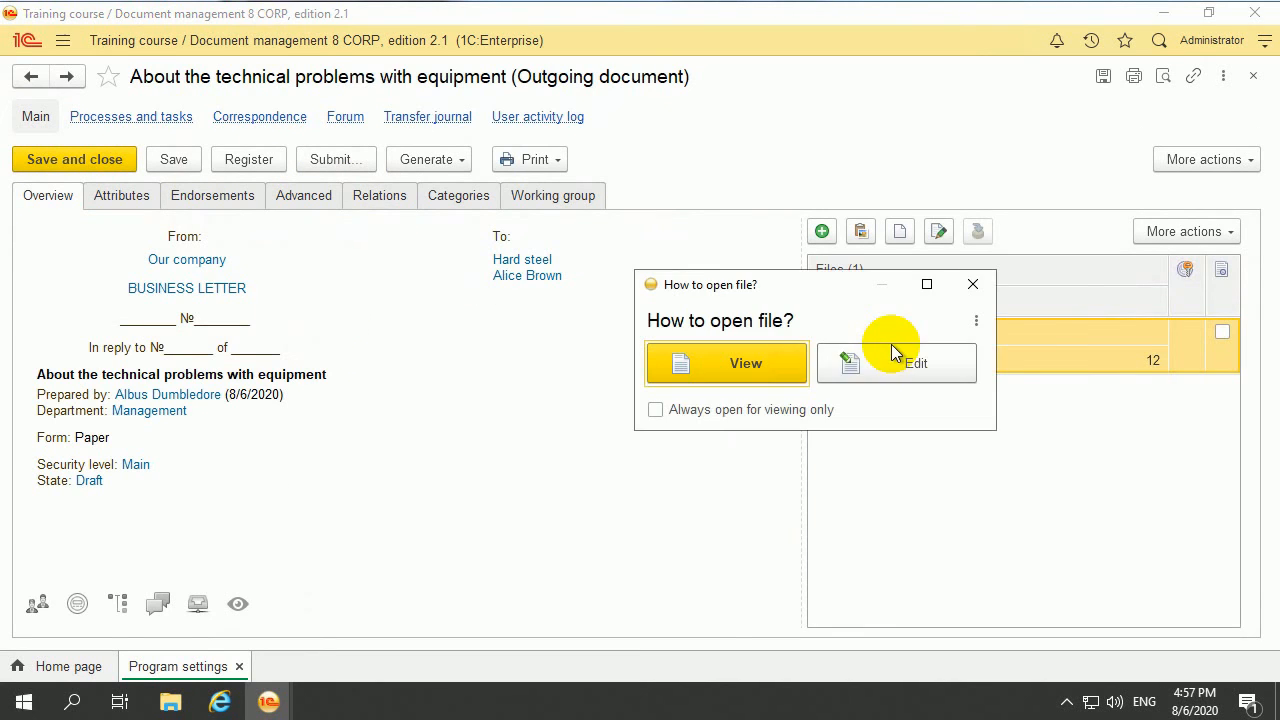
pyautogui.click(830, 363)
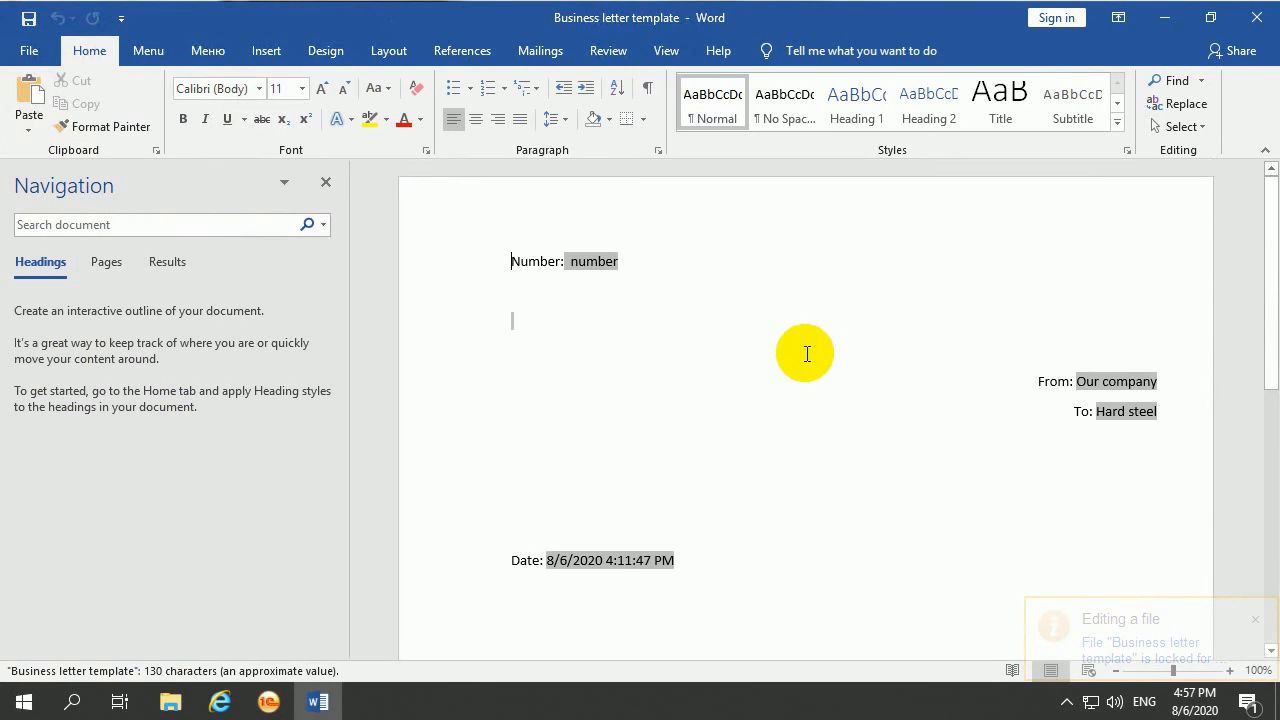
# - Examine the automatically filled number, From, To and date fields in the Word letter
pyautogui.moveTo(1274, 303); pyautogui.dragTo(1274, 229)
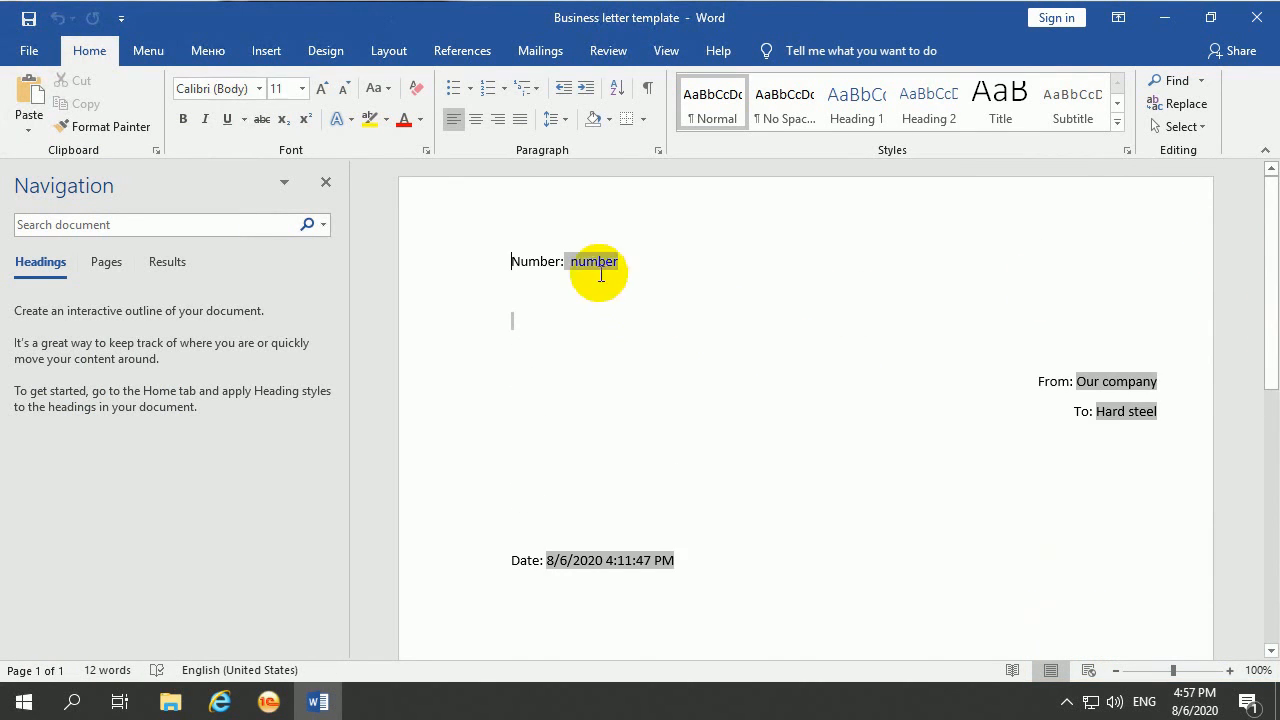
pyautogui.click(565, 265)
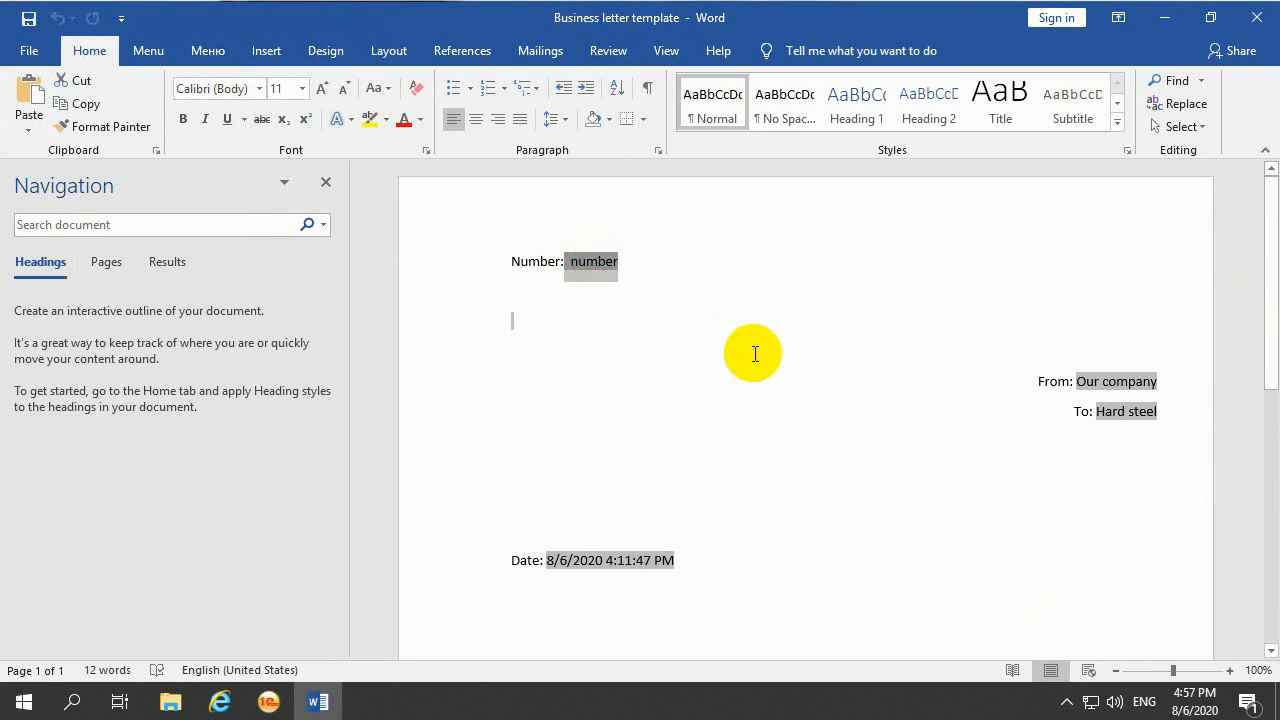
pyautogui.click(751, 351)
pyautogui.moveTo(1077, 380)
pyautogui.mouseDown()
pyautogui.moveTo(1136, 384)
pyautogui.moveTo(1123, 380)
pyautogui.mouseUp()
pyautogui.click(1037, 443)
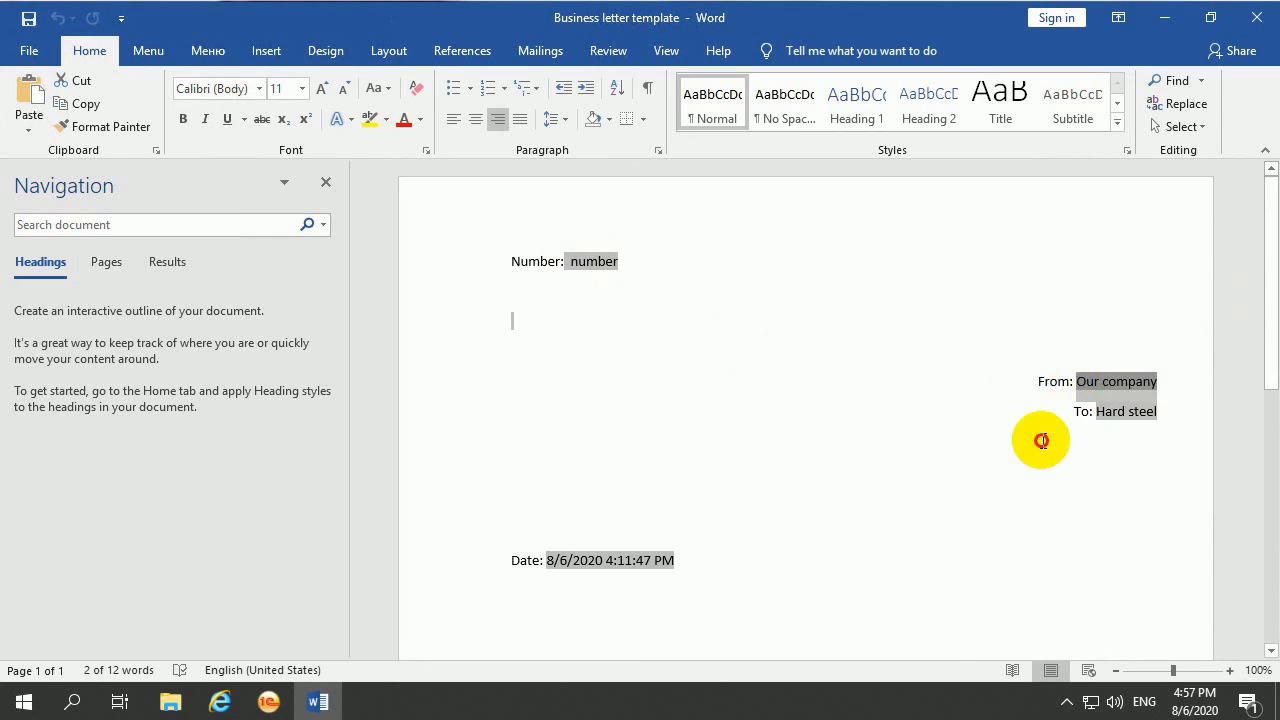
pyautogui.moveTo(1101, 413); pyautogui.dragTo(1150, 413)
pyautogui.click(1126, 471)
pyautogui.moveTo(548, 563); pyautogui.dragTo(666, 551)
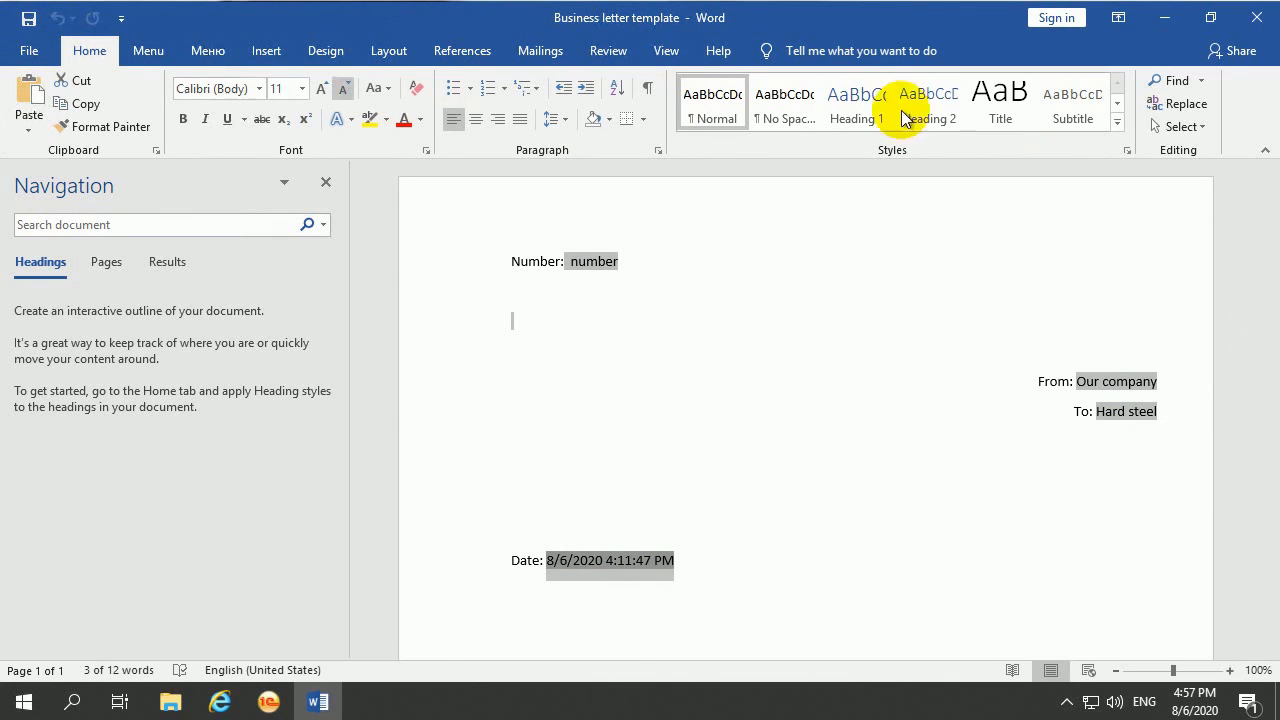
# - Close the letter in Word, return to the outgoing document and finish editing the attached Business letter template file
pyautogui.click(1163, 20)
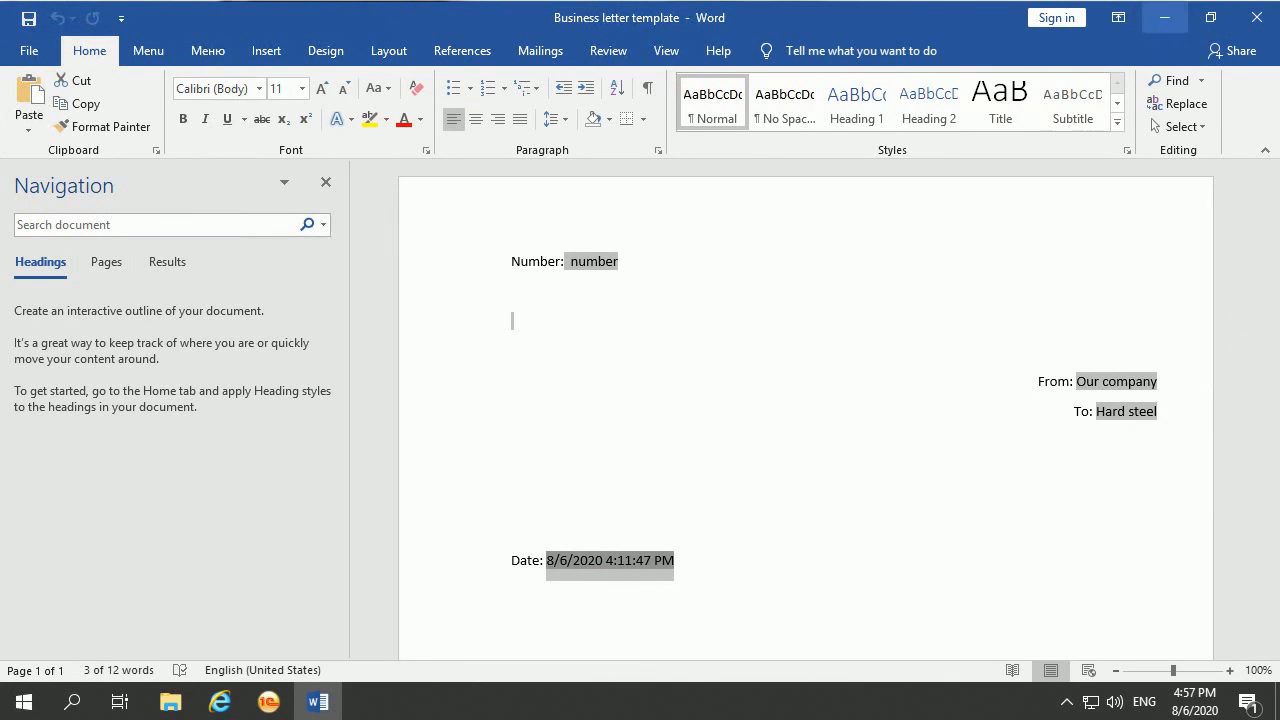
pyautogui.click(1245, 20)
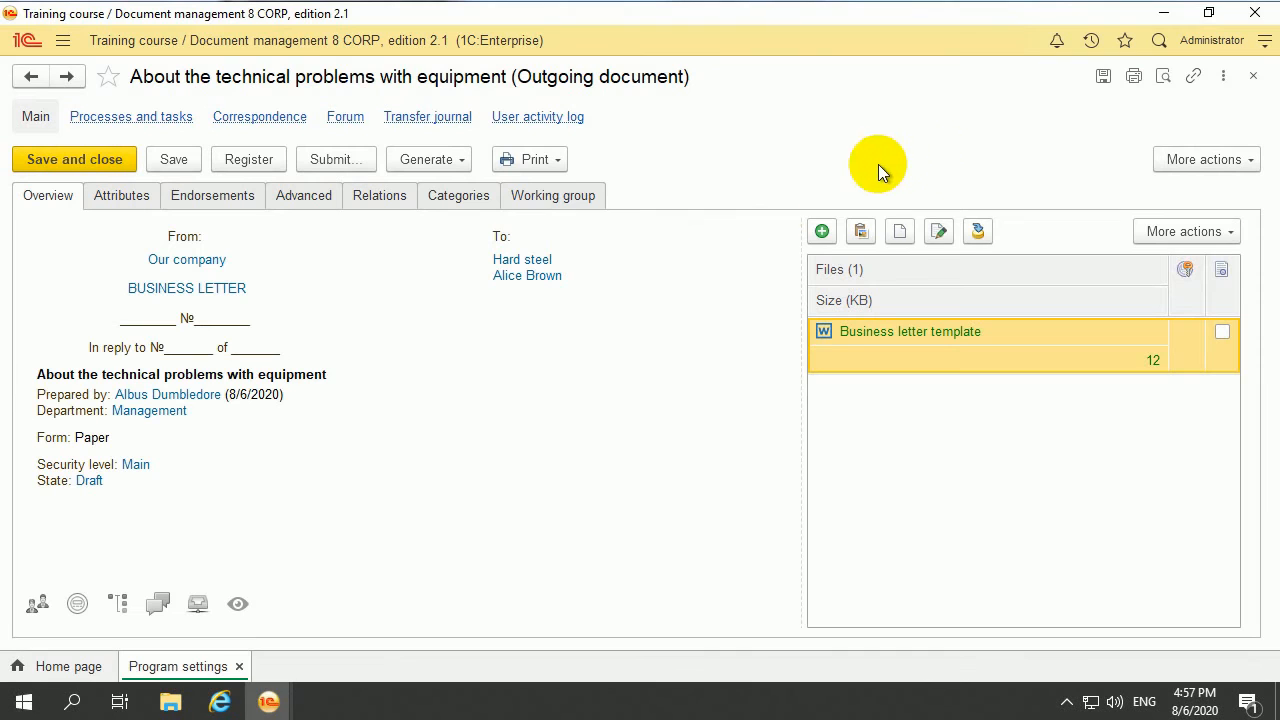
pyautogui.rightClick(892, 334)
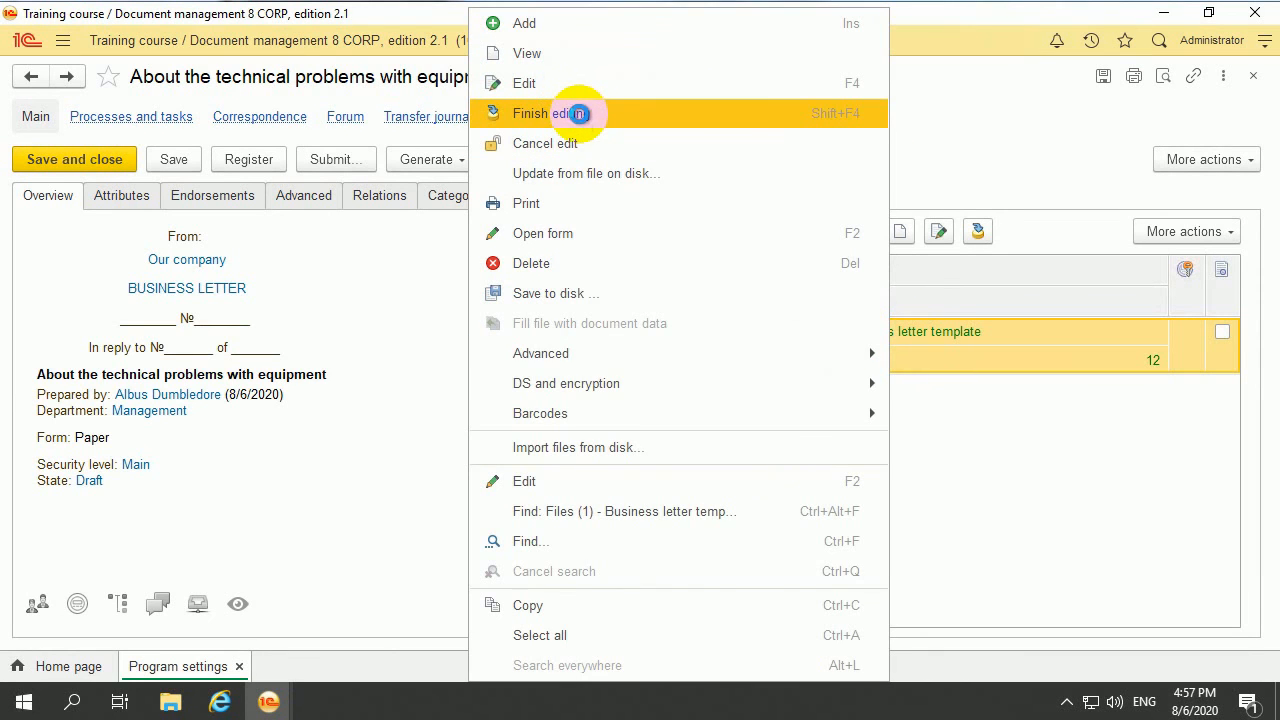
pyautogui.click(579, 114)
pyautogui.click(419, 422)
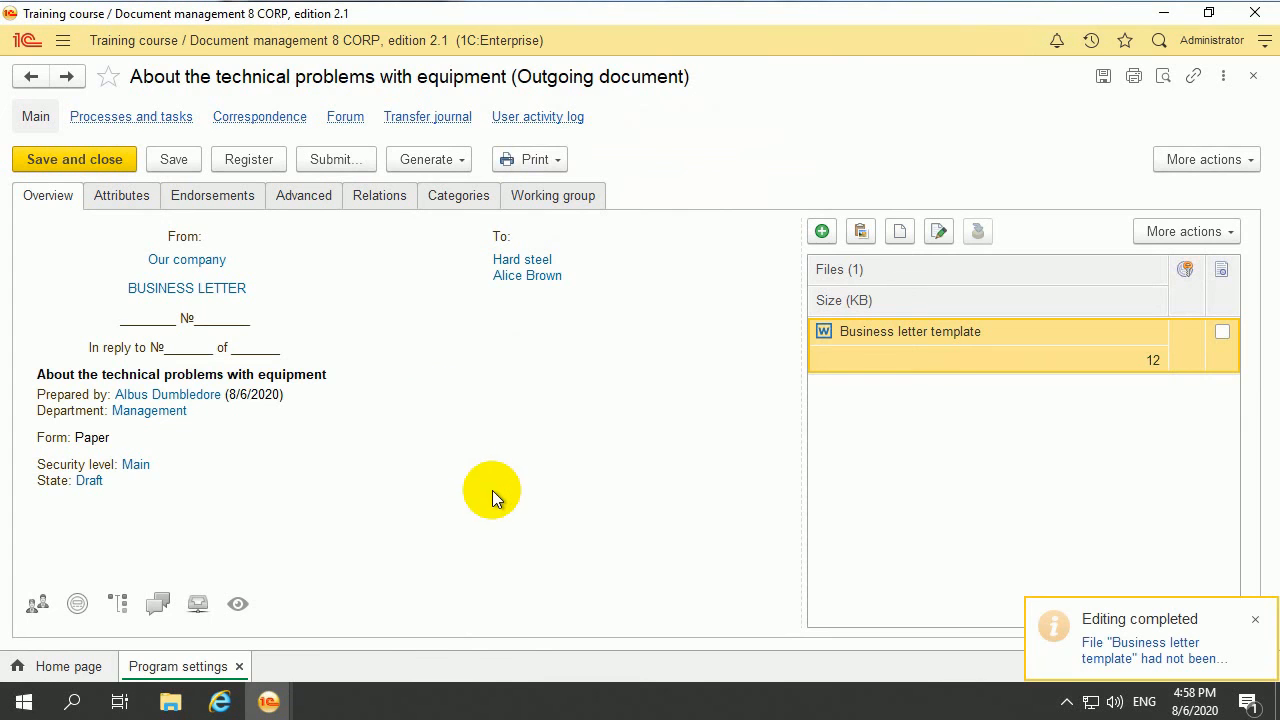
# - Open the Business letter outgoing document type from the document types and show the fill settings of its Business letter template file
pyautogui.click(62, 45)
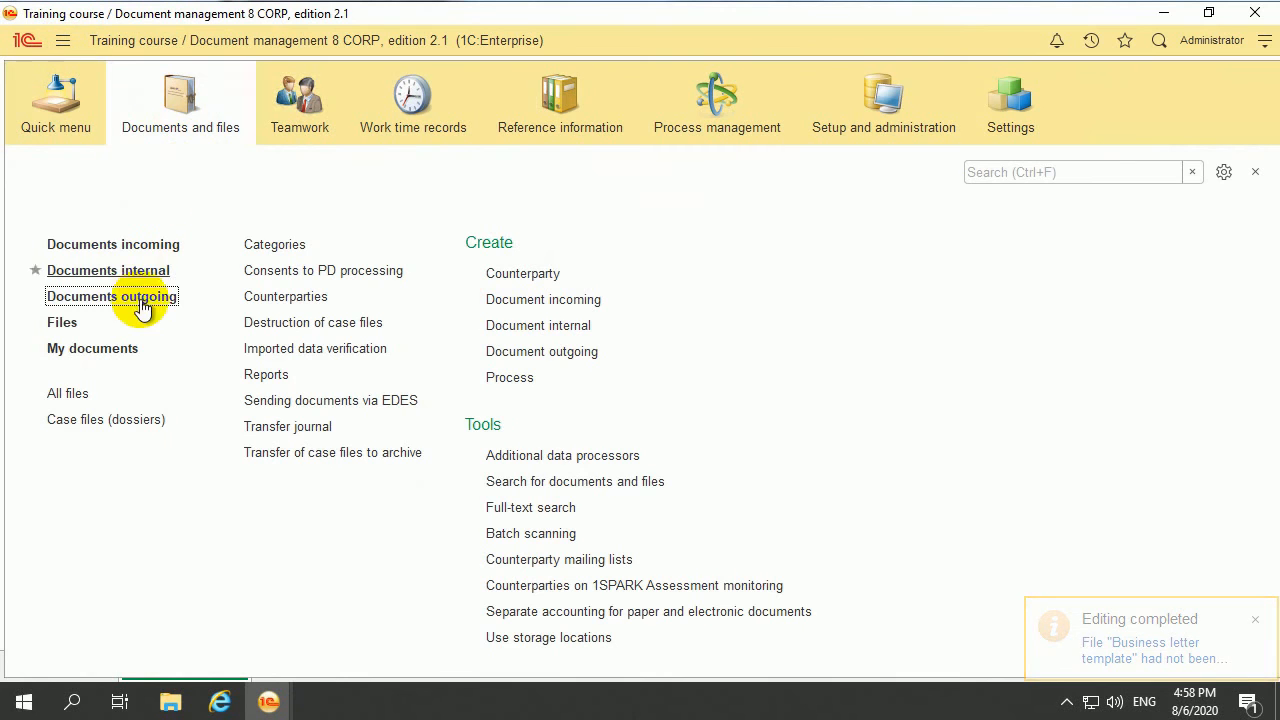
pyautogui.click(563, 132)
pyautogui.click(94, 379)
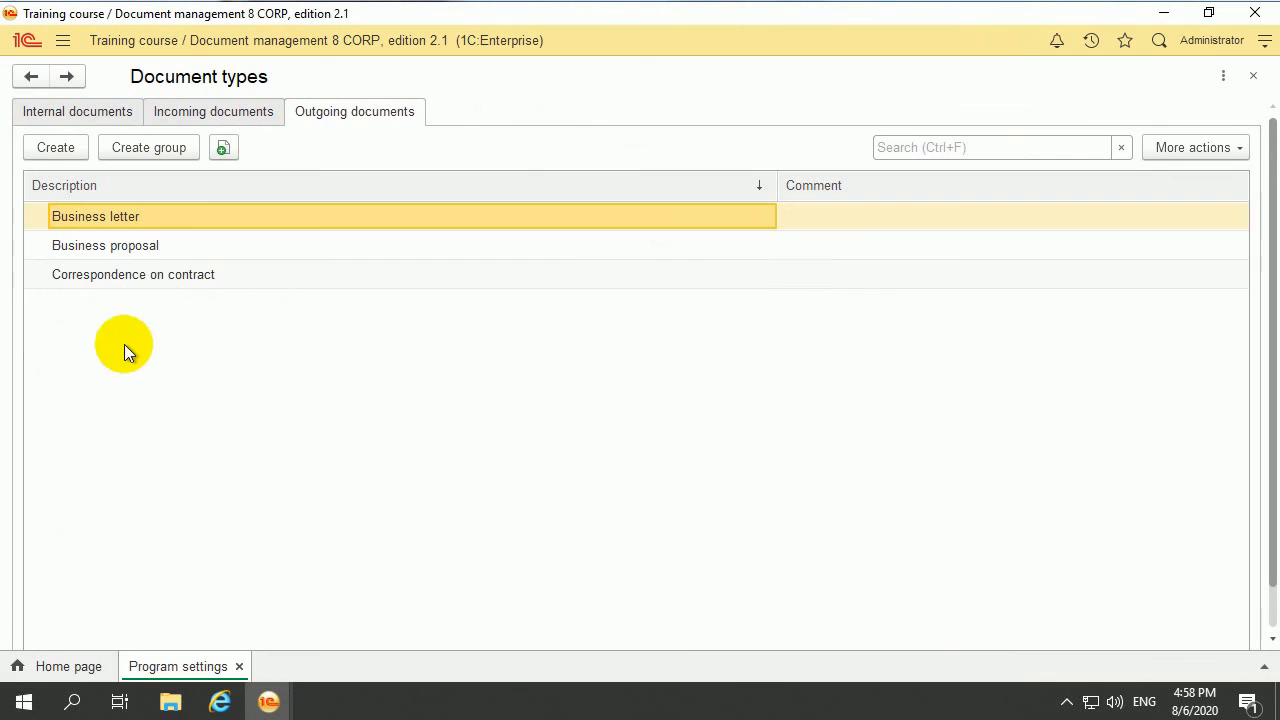
pyautogui.doubleClick(148, 215)
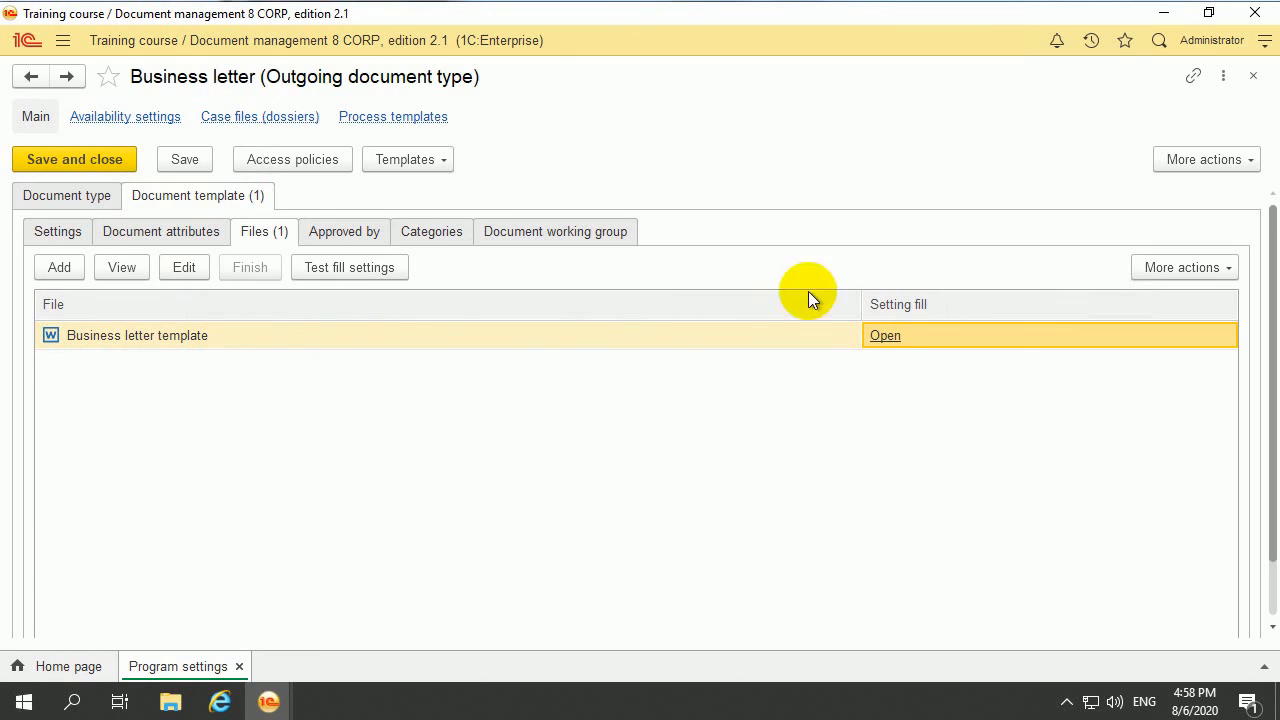
pyautogui.click(784, 337)
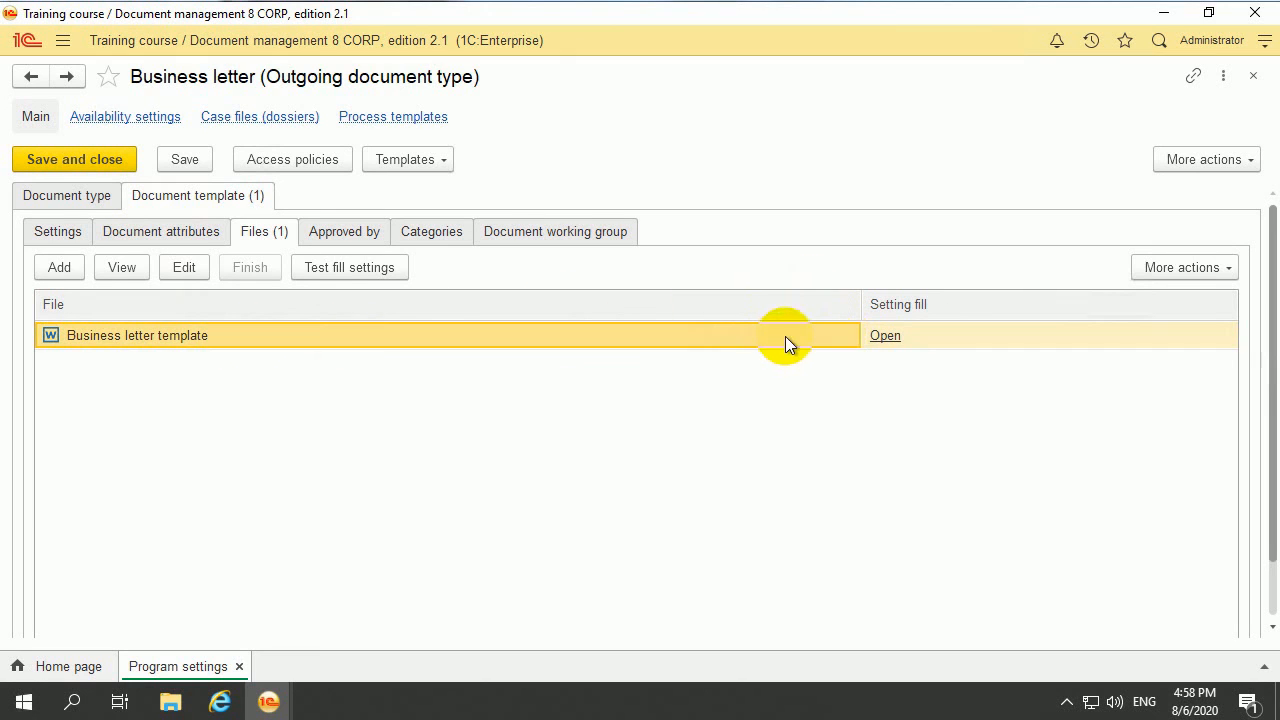
pyautogui.click(866, 335)
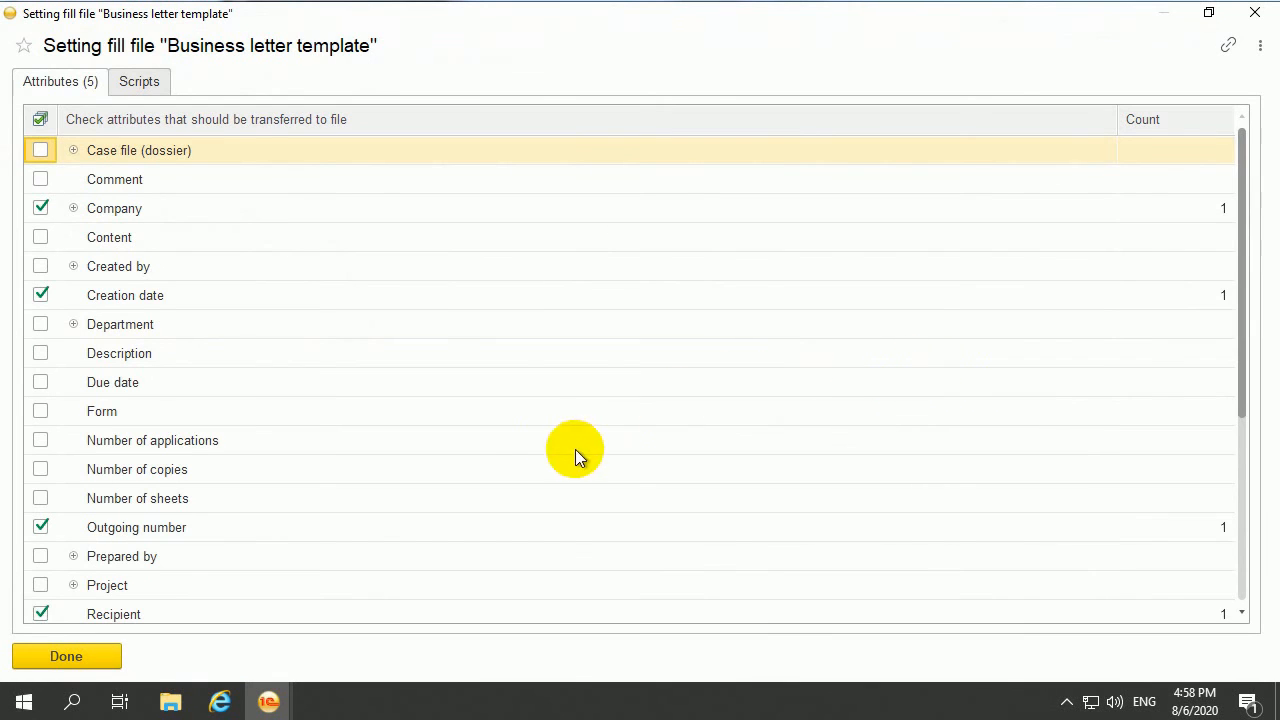
# - Look through the company, responsible and preparer attributes, and mark Prepared by for transfer to the template file
pyautogui.click(73, 209)
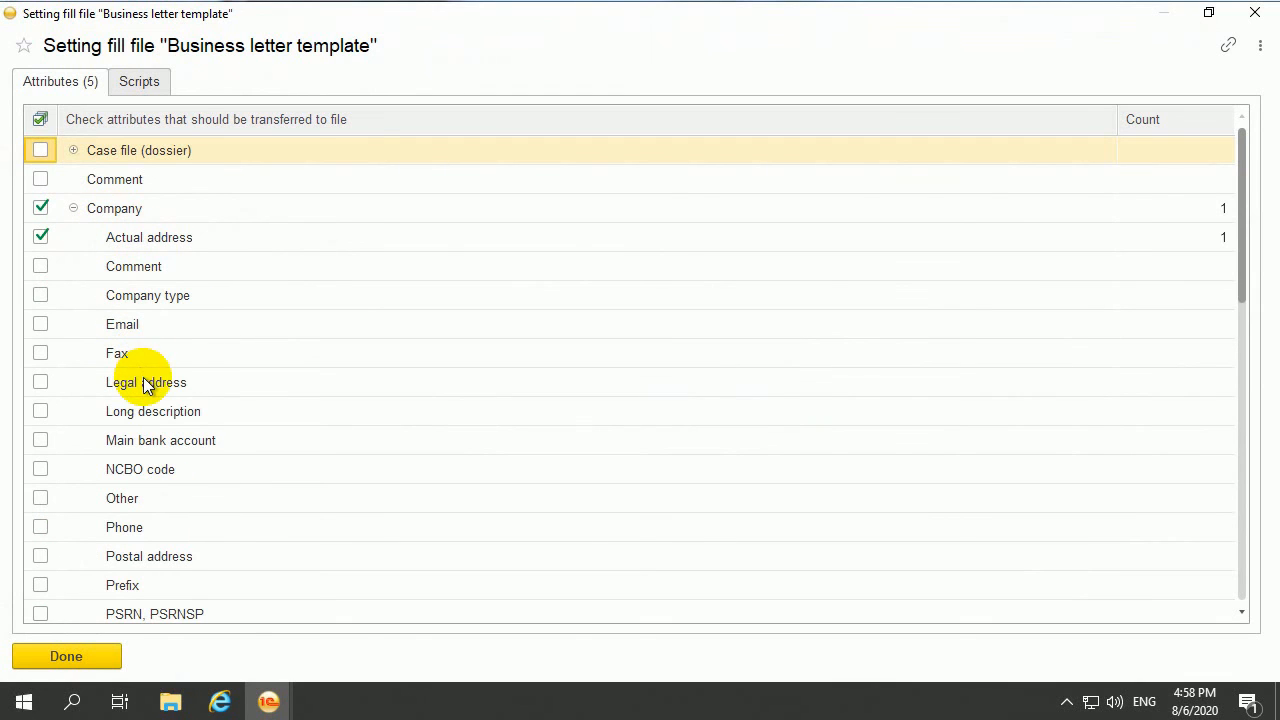
pyautogui.scroll(-1, 146, 385)
pyautogui.scroll(-8, 152, 390)
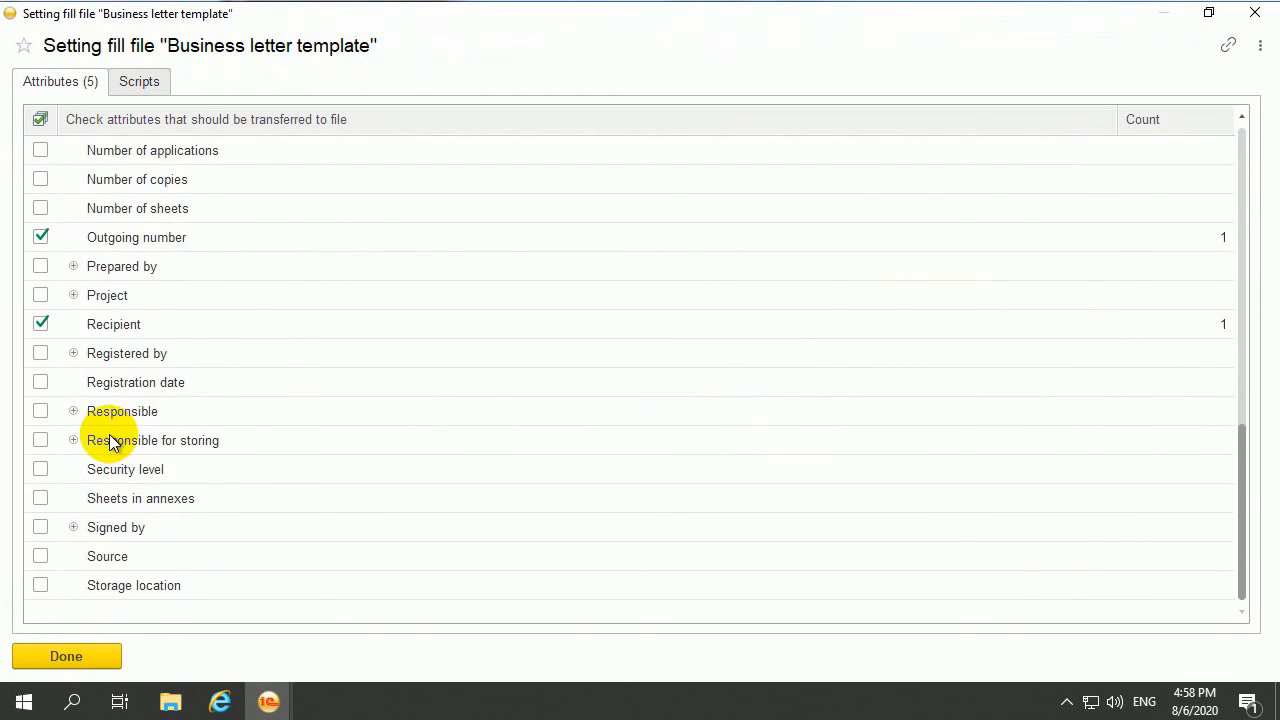
pyautogui.scroll(3, 106, 429)
pyautogui.scroll(-3, 105, 405)
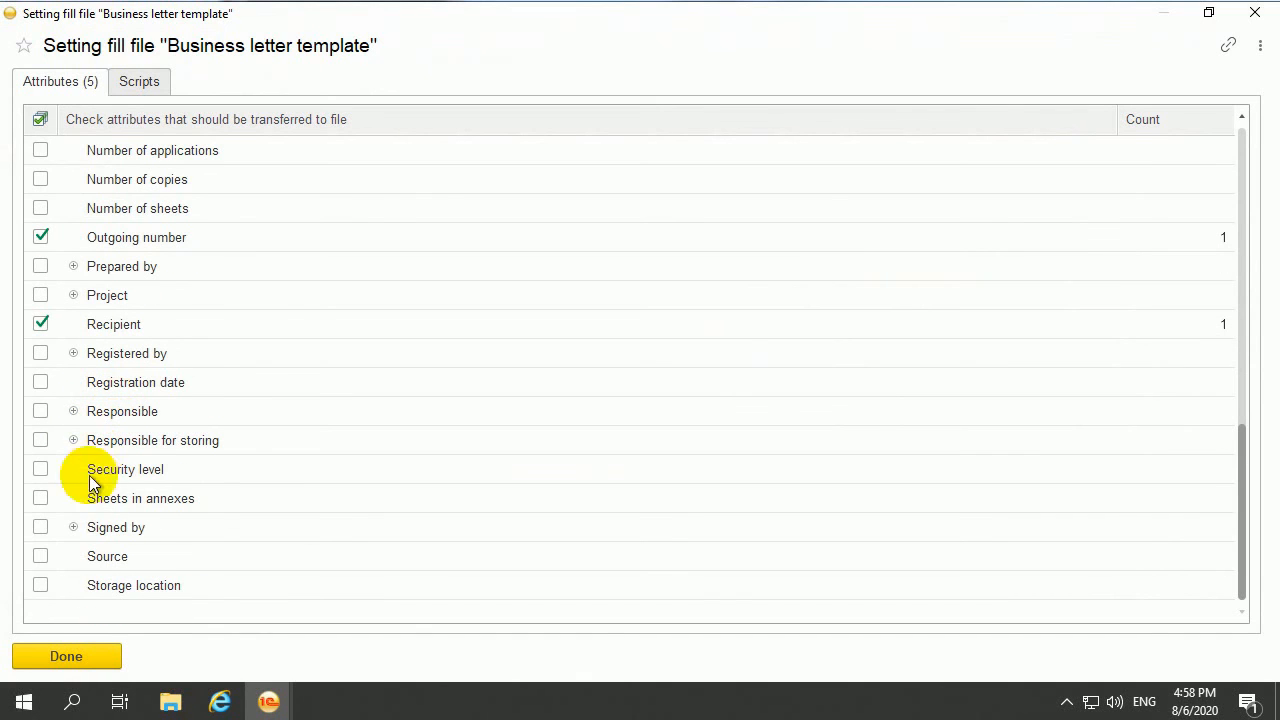
pyautogui.click(73, 412)
pyautogui.click(73, 411)
pyautogui.scroll(1, 77, 409)
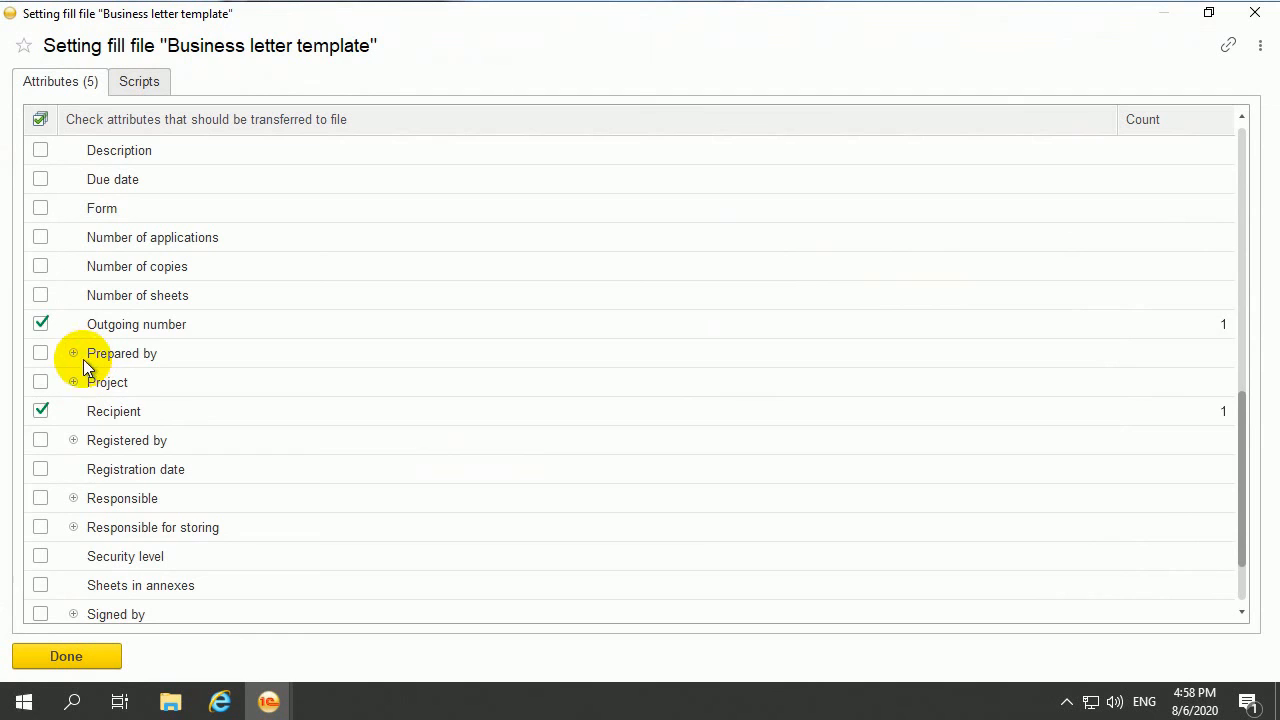
pyautogui.click(73, 353)
pyautogui.click(80, 353)
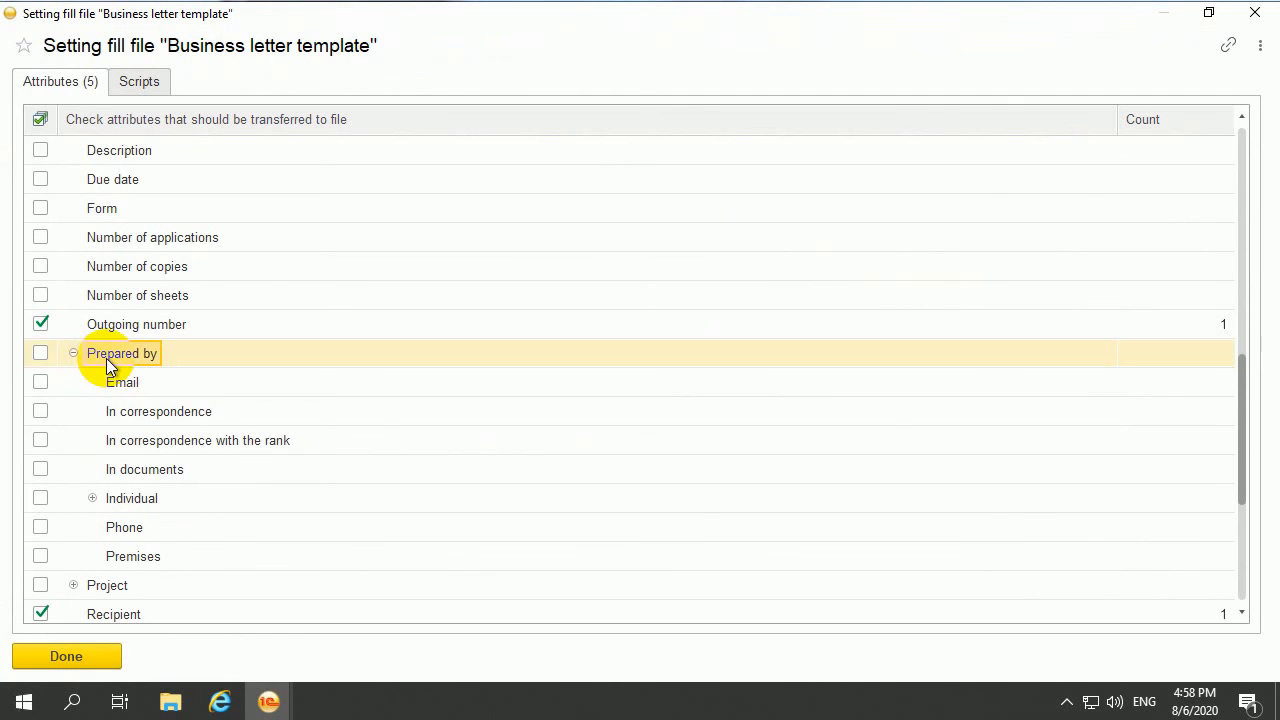
pyautogui.click(40, 353)
# - Mark the Department attribute for transfer to the template file, and check the remaining attributes in the list
pyautogui.scroll(-2, 80, 440)
pyautogui.scroll(5, 77, 446)
pyautogui.scroll(5, 78, 444)
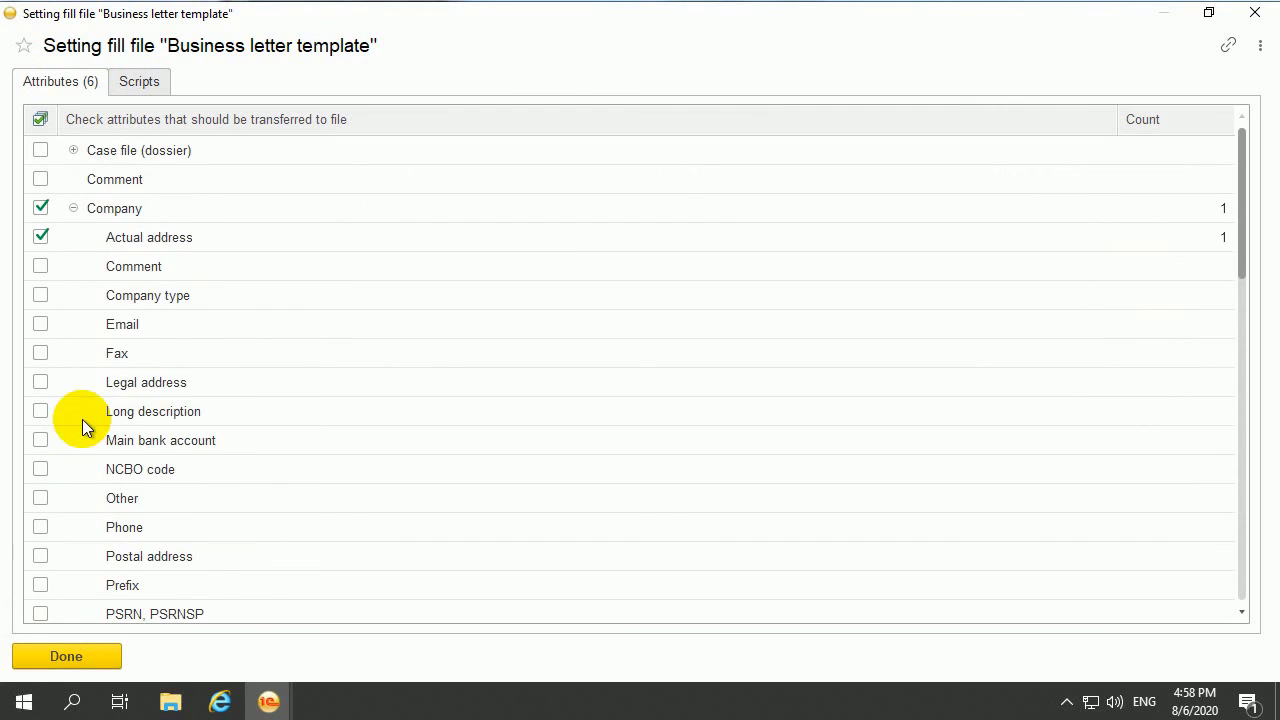
pyautogui.scroll(-2, 164, 310)
pyautogui.scroll(-9, 220, 238)
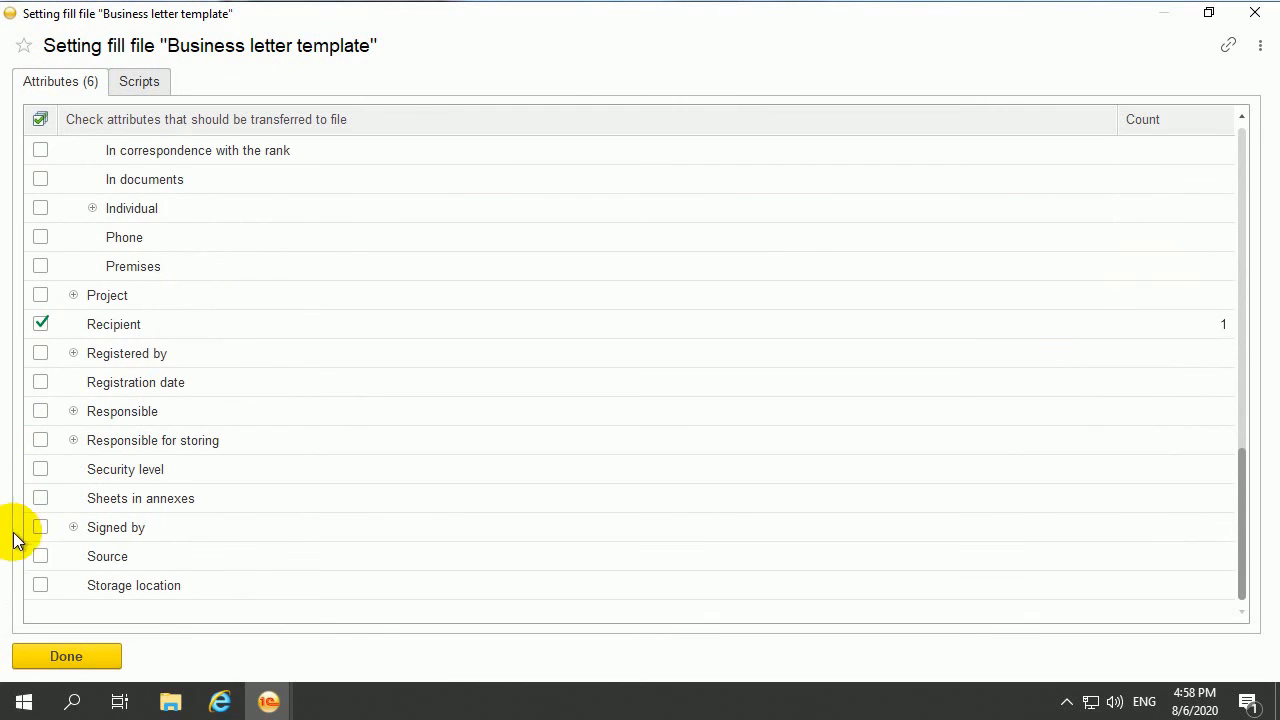
pyautogui.scroll(9, 34, 477)
pyautogui.scroll(-1, 68, 533)
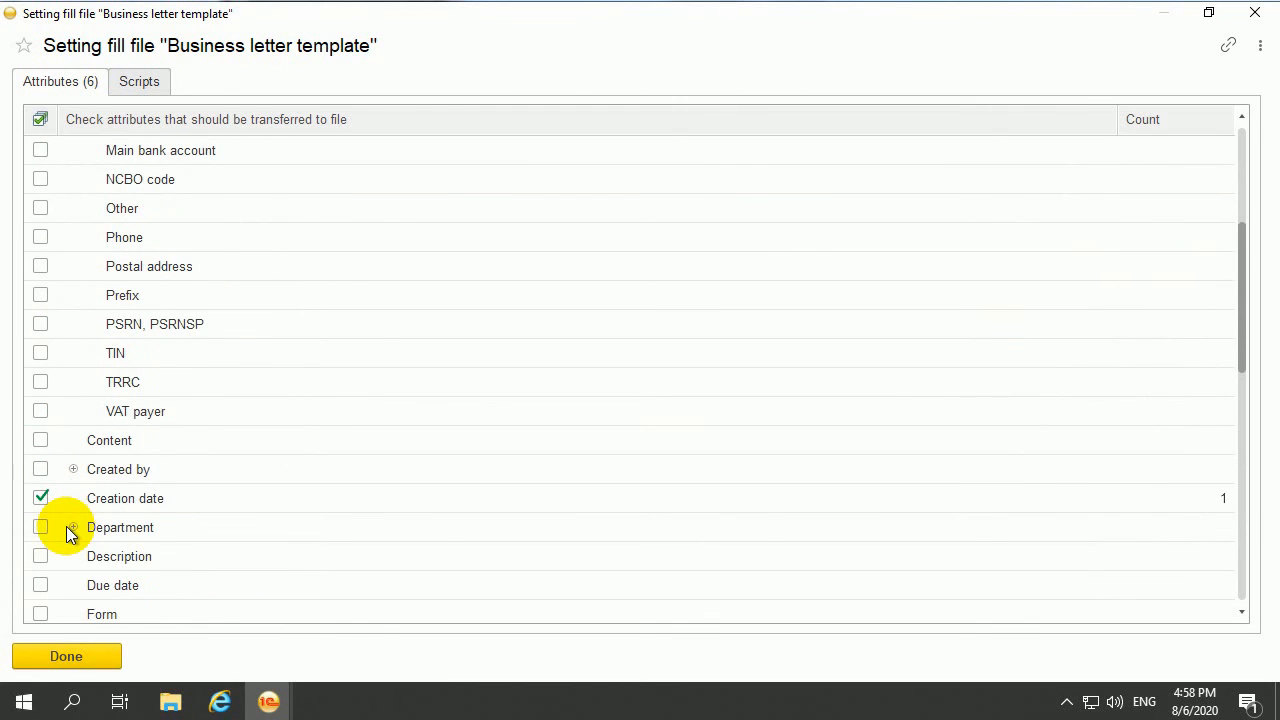
pyautogui.click(73, 527)
pyautogui.scroll(-2, 78, 530)
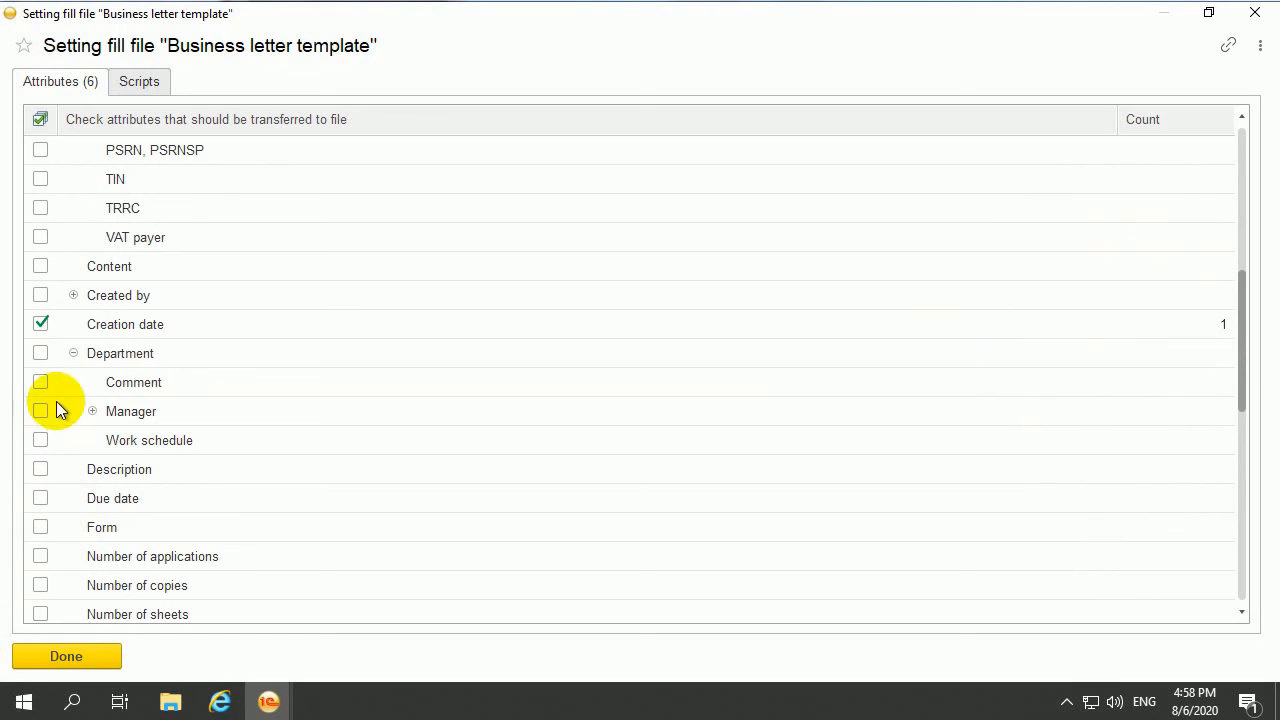
pyautogui.click(40, 354)
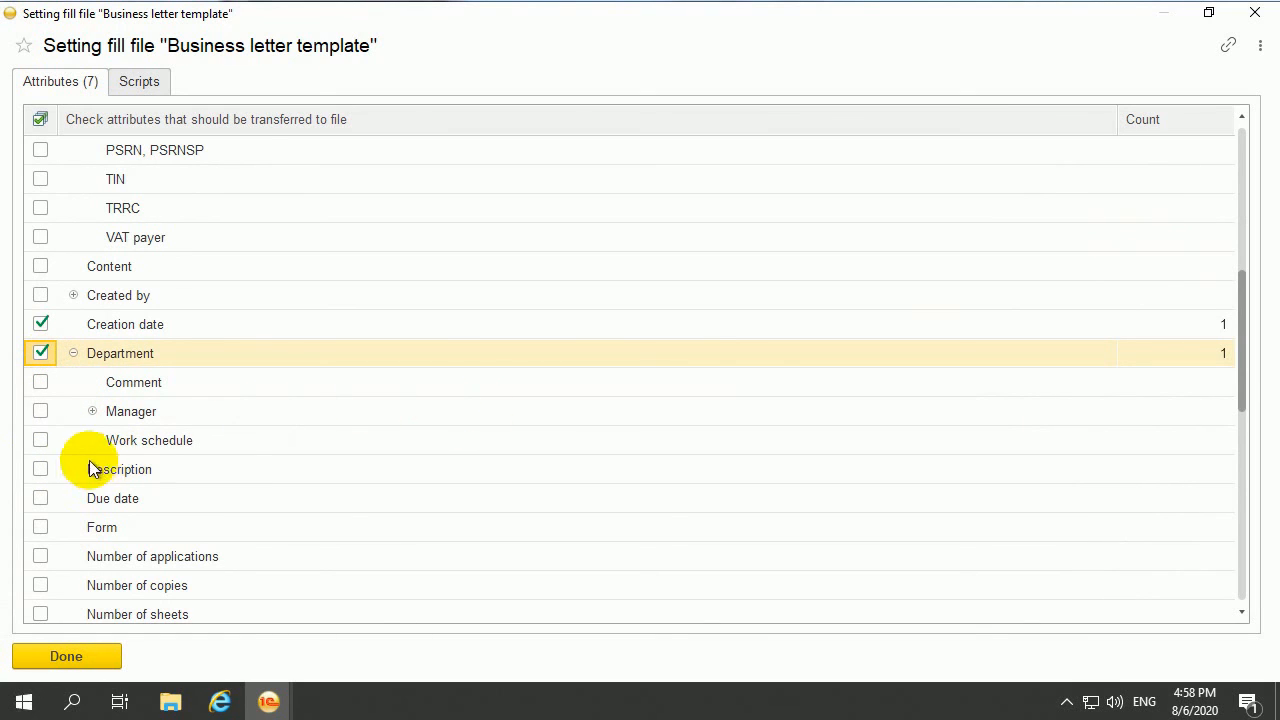
pyautogui.scroll(-2, 137, 497)
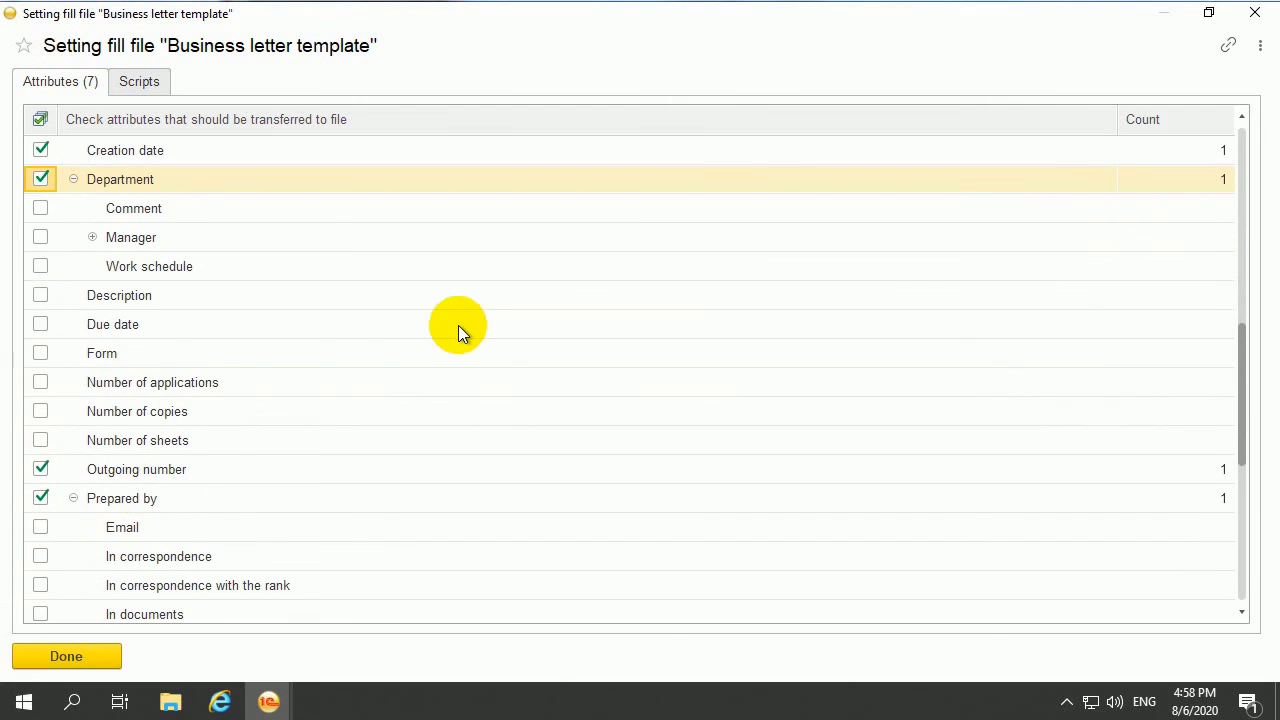
pyautogui.scroll(-5, 343, 361)
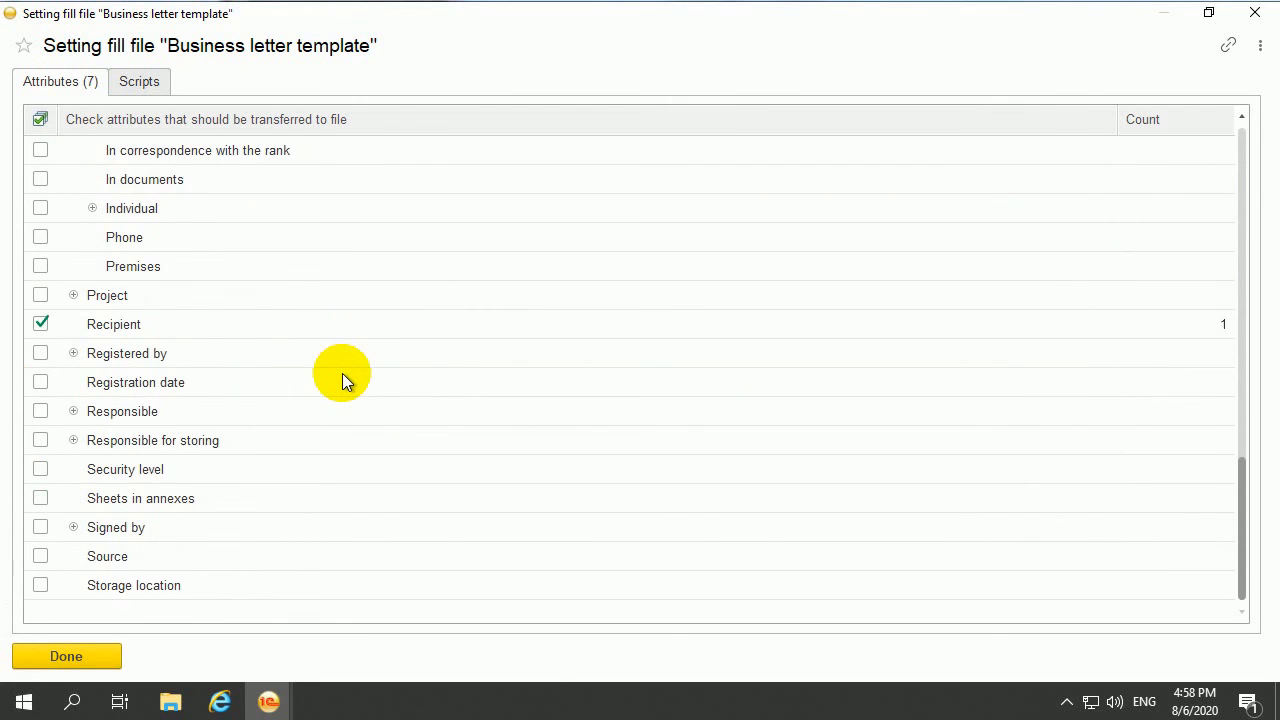
# - Confirm the attributes marked for transfer to the Business letter template, choose not to be asked again, and bring up the template file in Word
pyautogui.scroll(10, 190, 484)
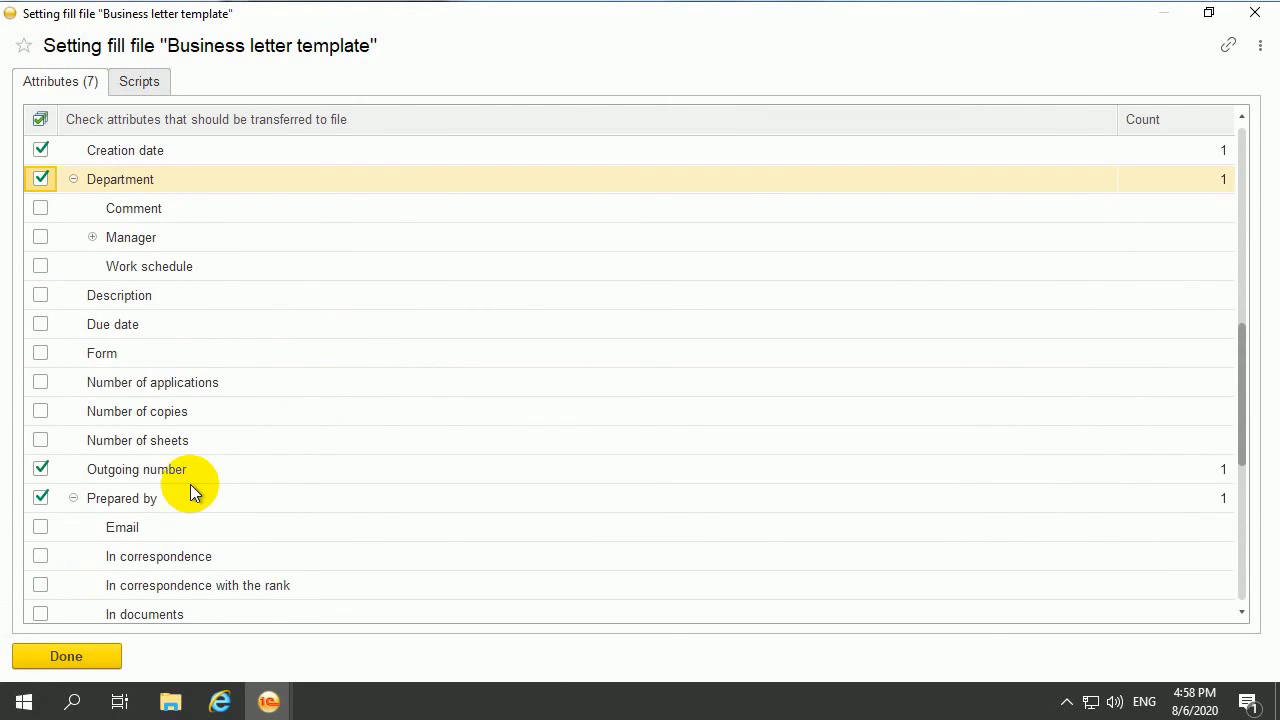
pyautogui.click(87, 664)
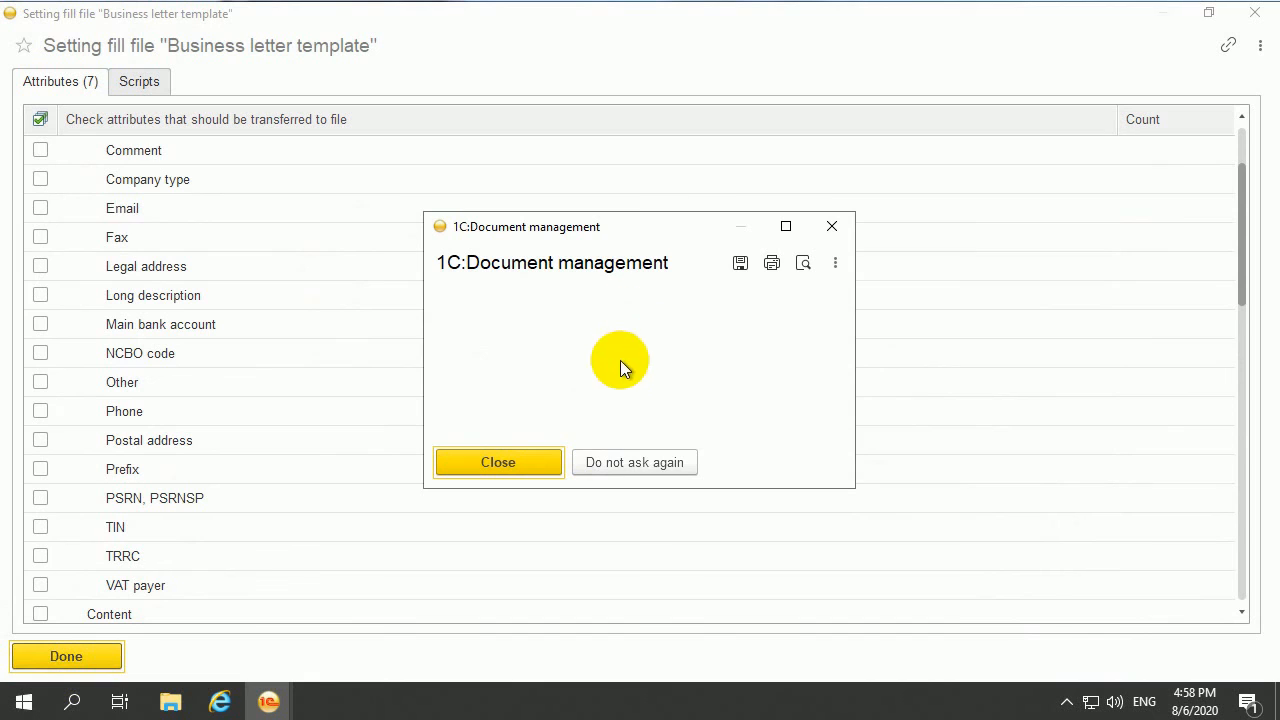
pyautogui.click(536, 465)
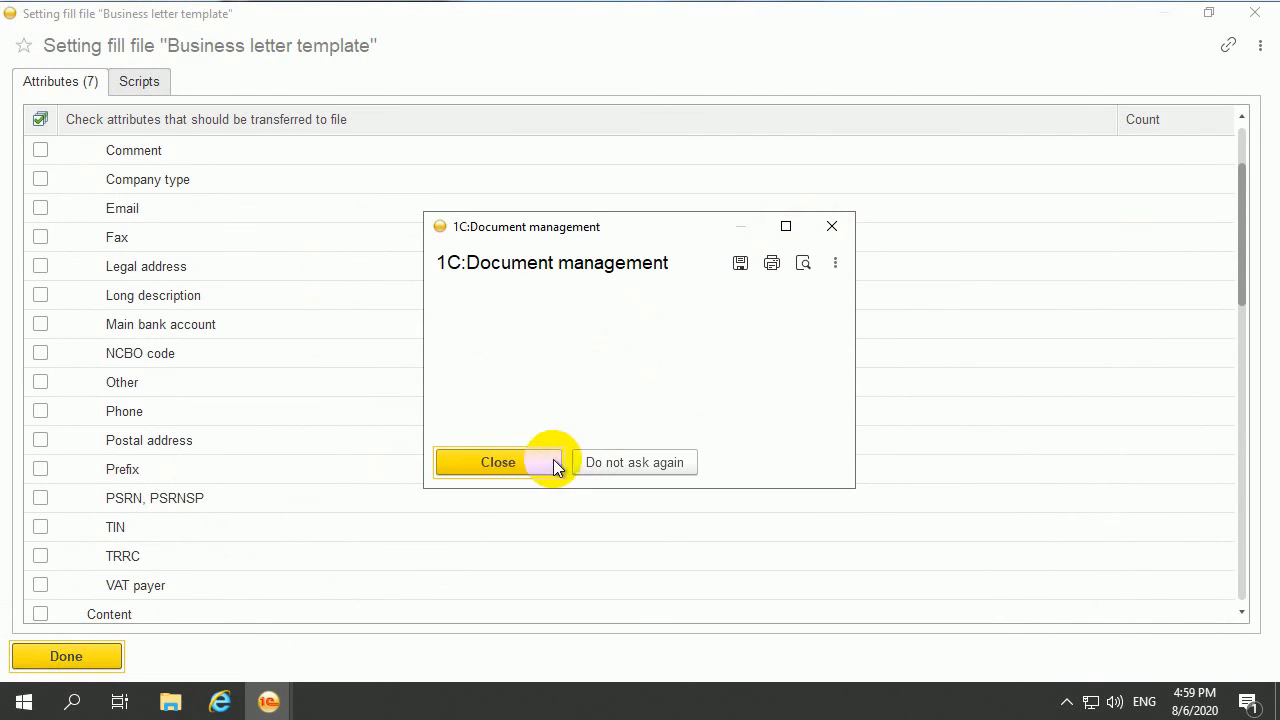
pyautogui.click(636, 464)
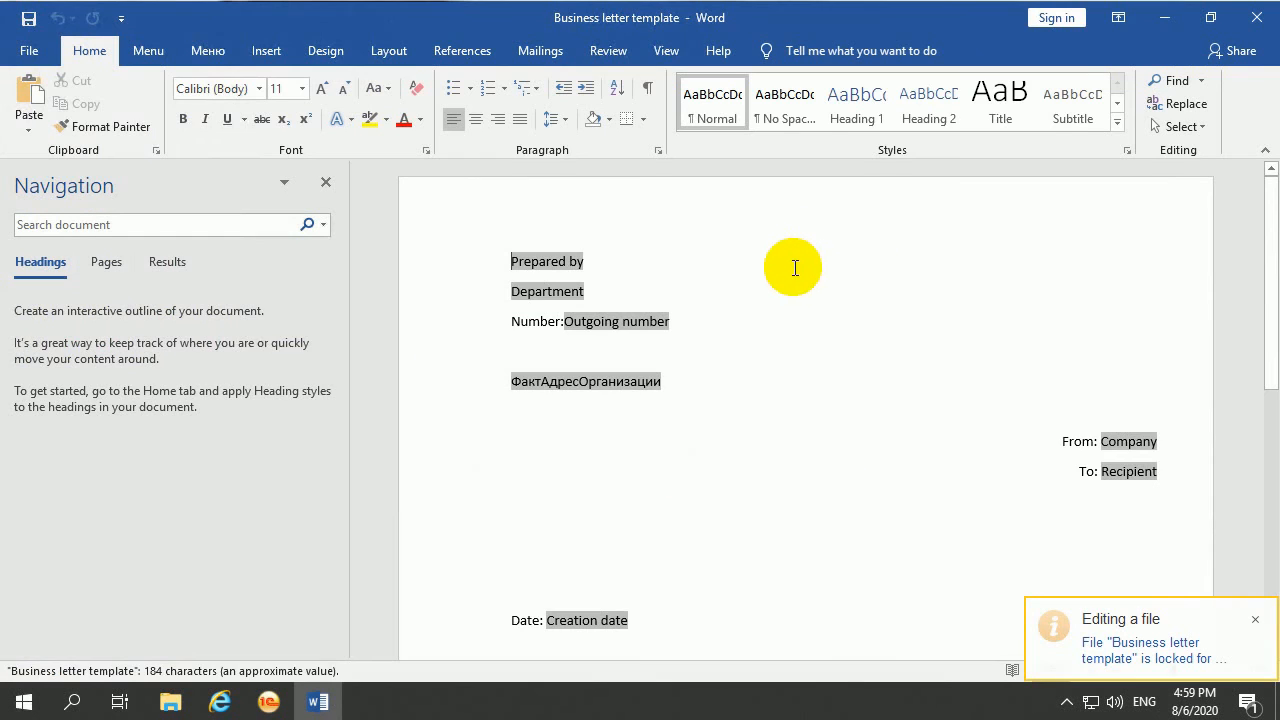
# - Check the attribute fields in the template document, close it and finish editing the Business letter template file without a change description
pyautogui.scroll(-2, 724, 347)
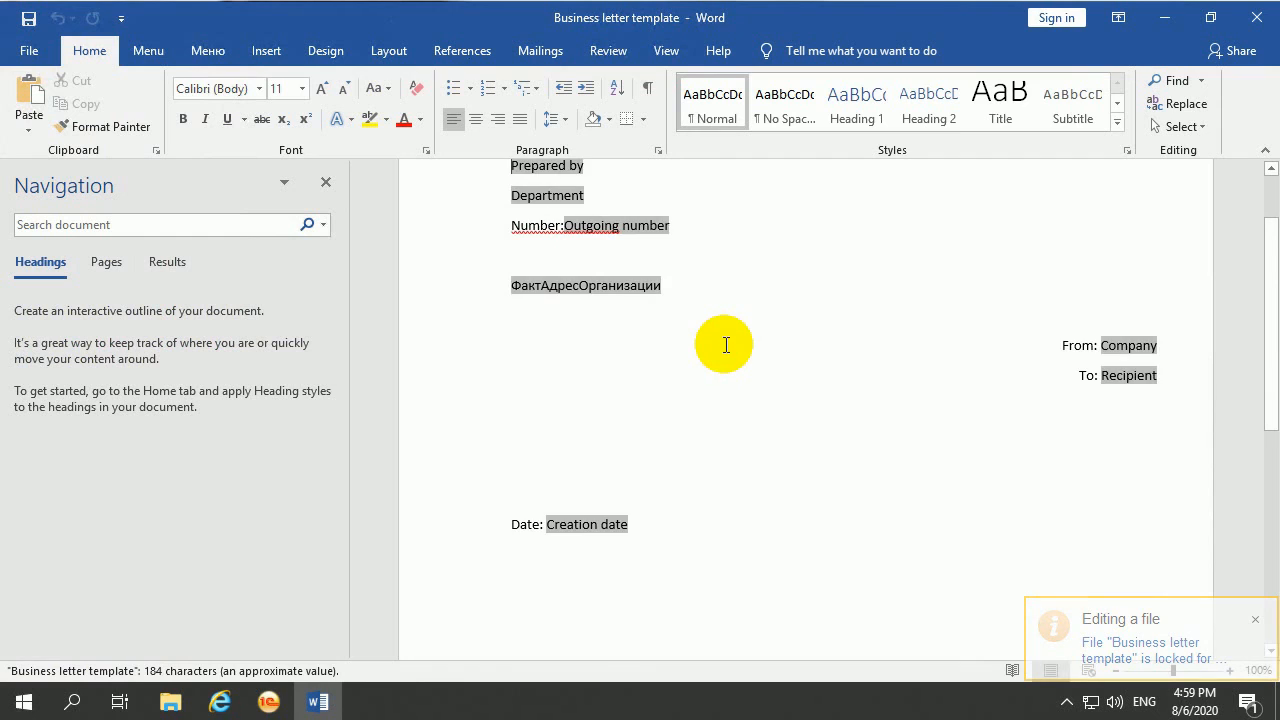
pyautogui.scroll(2, 726, 345)
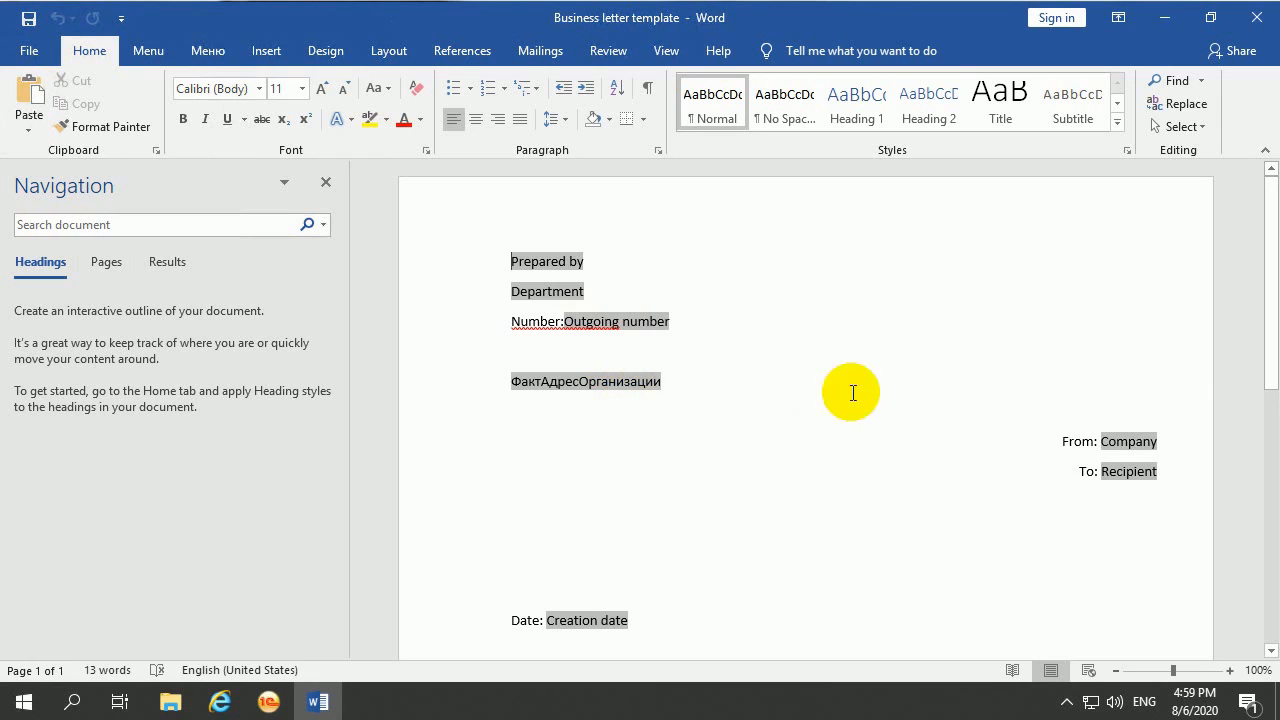
pyautogui.scroll(-5, 581, 567)
pyautogui.scroll(5, 843, 486)
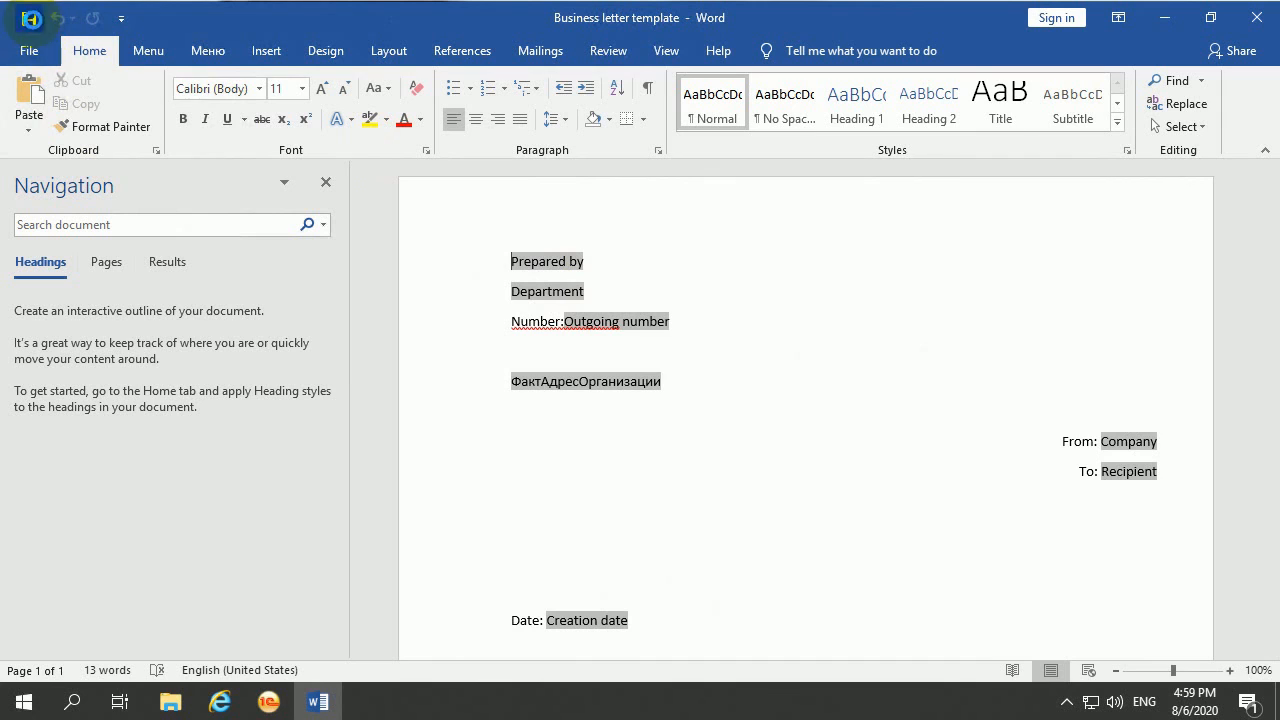
pyautogui.click(1252, 20)
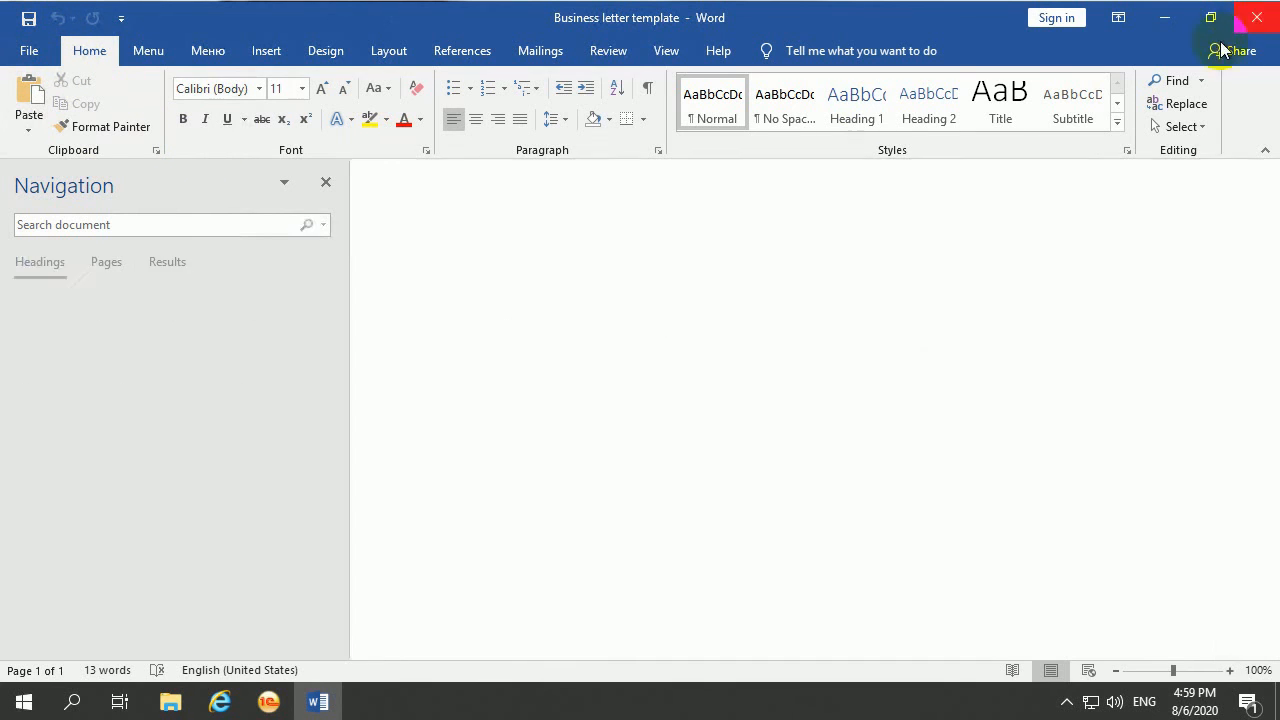
pyautogui.rightClick(526, 337)
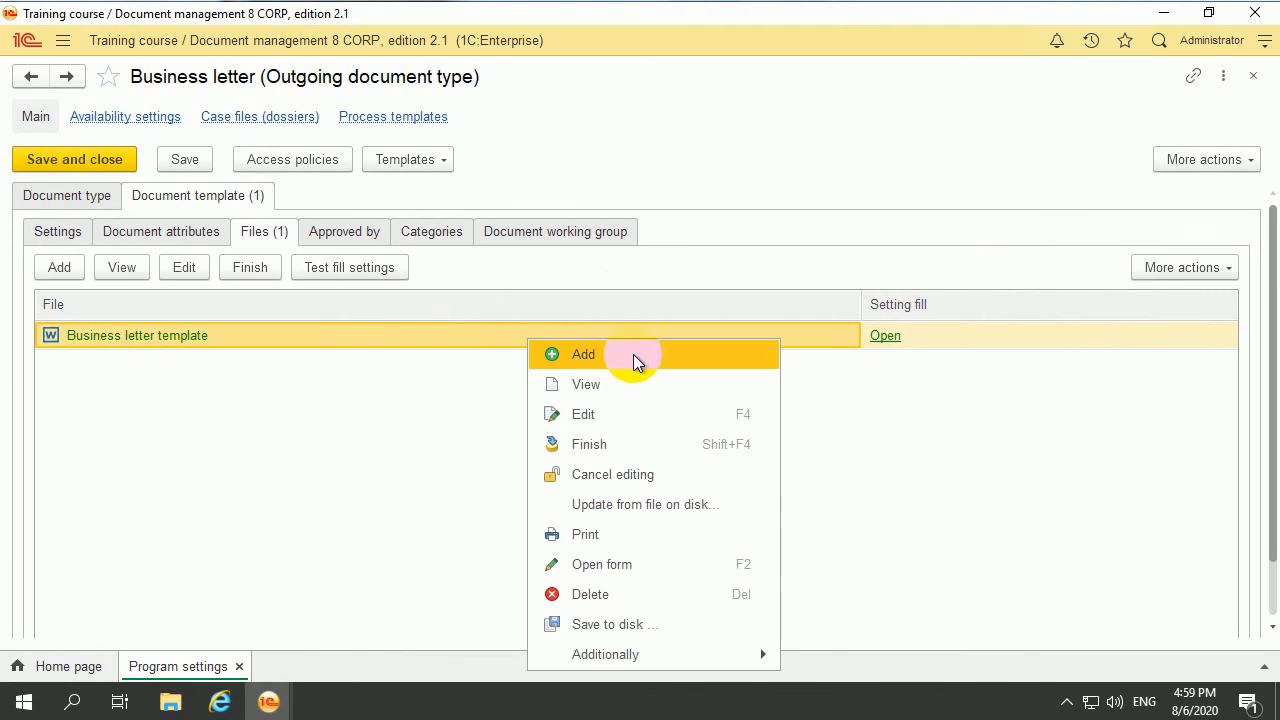
pyautogui.click(660, 443)
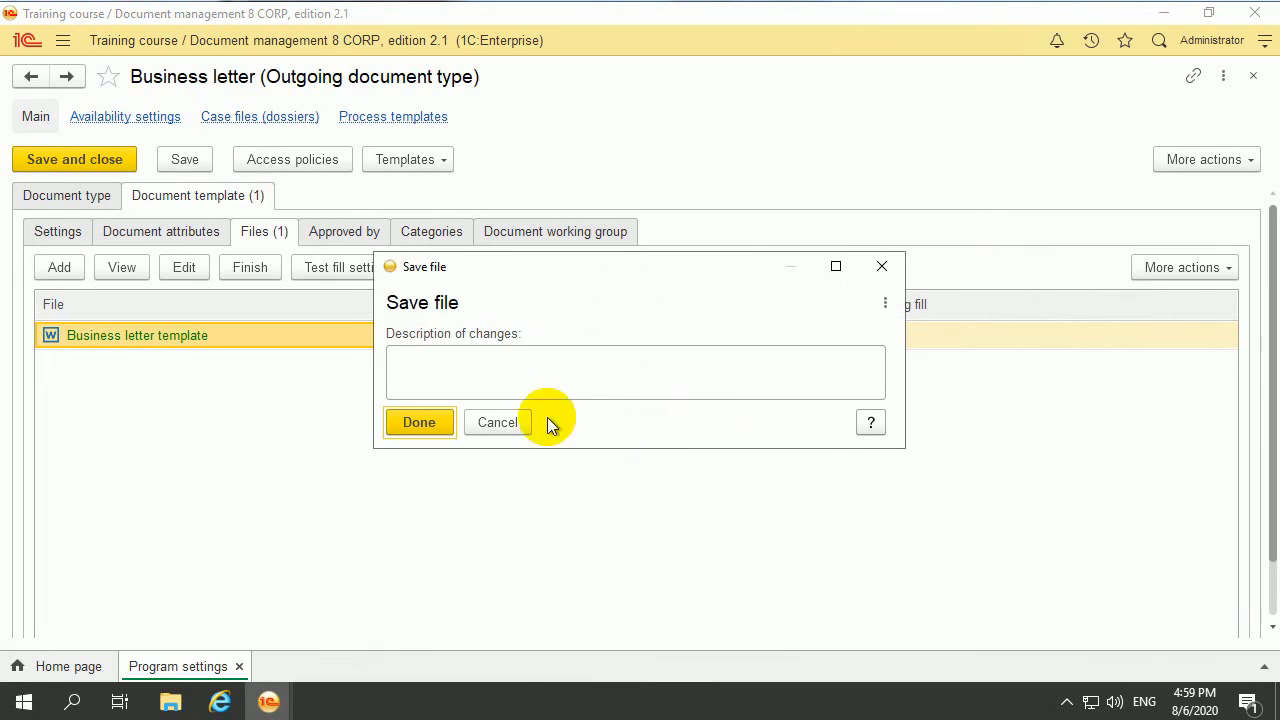
pyautogui.click(435, 420)
# - Test the fill settings using the outgoing document "About the technical problems with equipment"
pyautogui.click(355, 272)
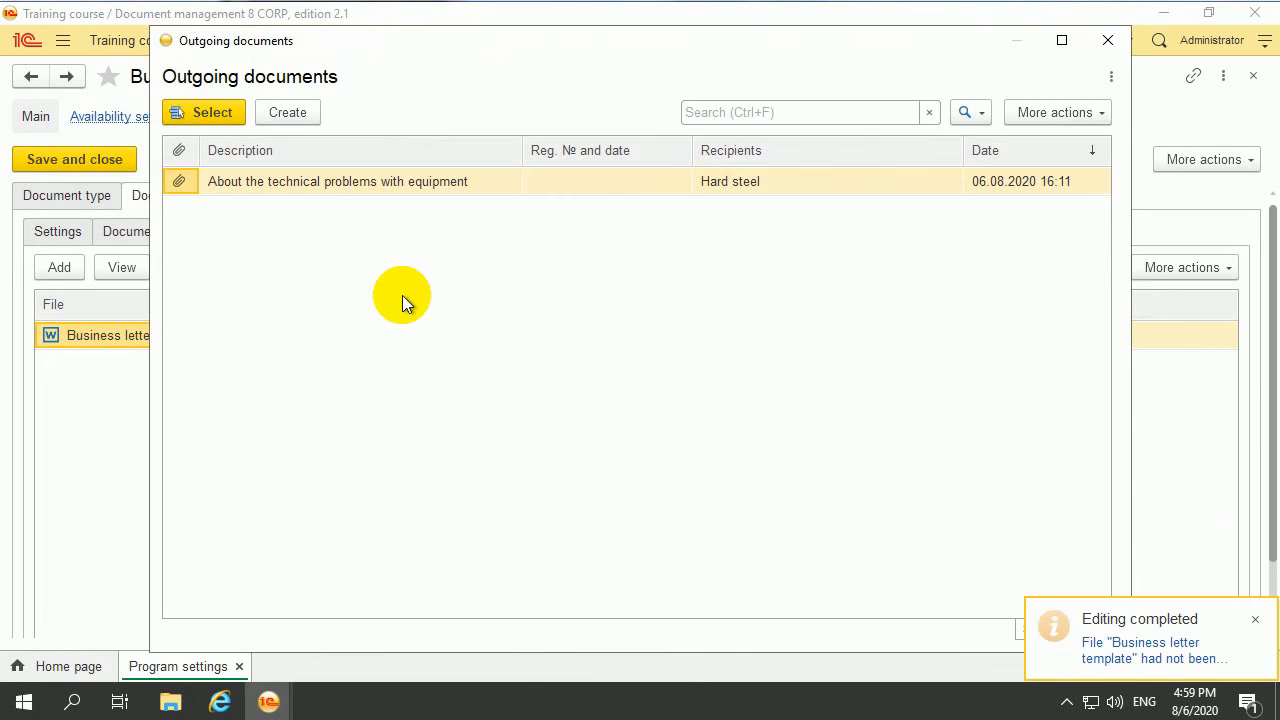
pyautogui.click(300, 181)
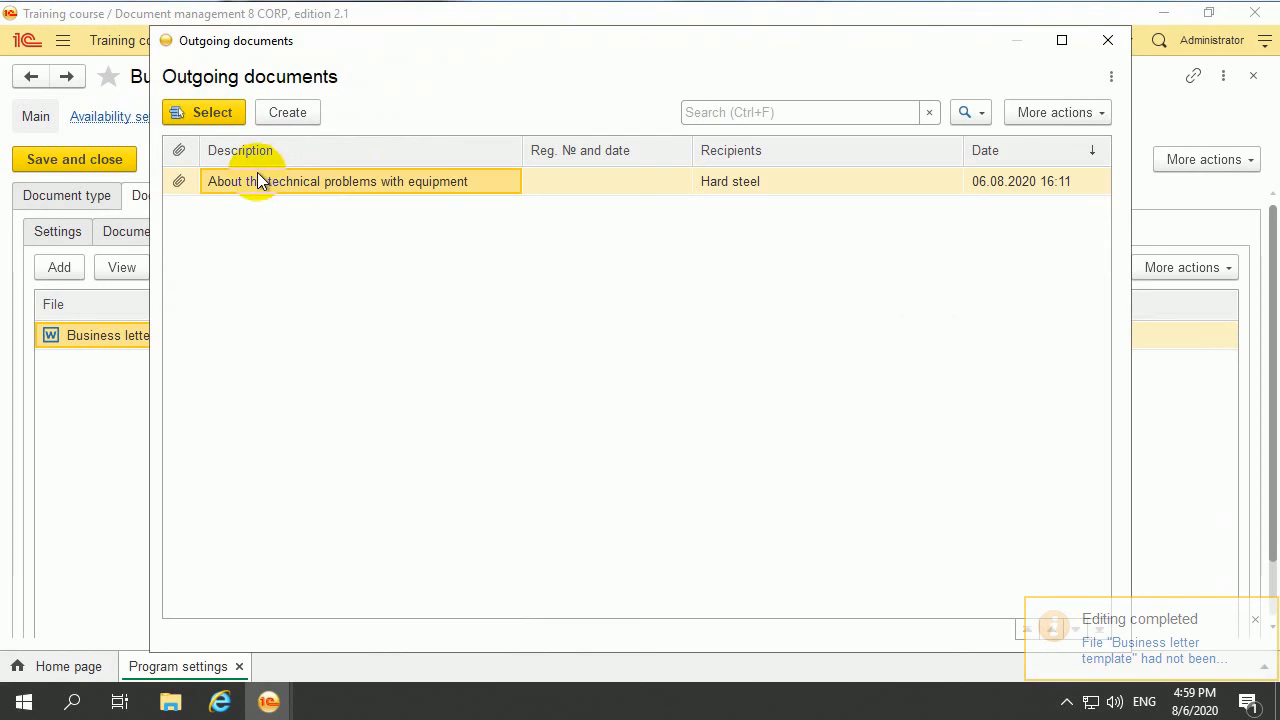
pyautogui.click(205, 112)
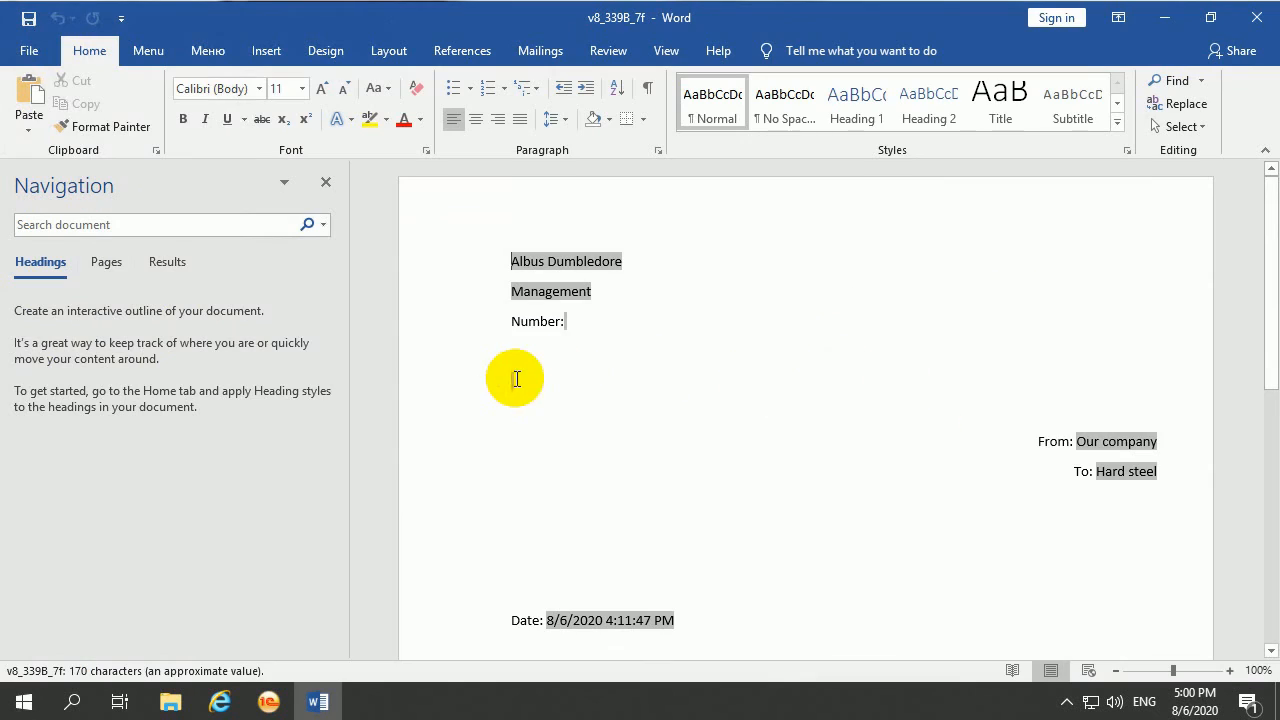
# - Examine the filled preparer and department lines in the test letter, then save and close it
pyautogui.click(516, 378)
pyautogui.scroll(-3, 558, 350)
pyautogui.scroll(3, 560, 349)
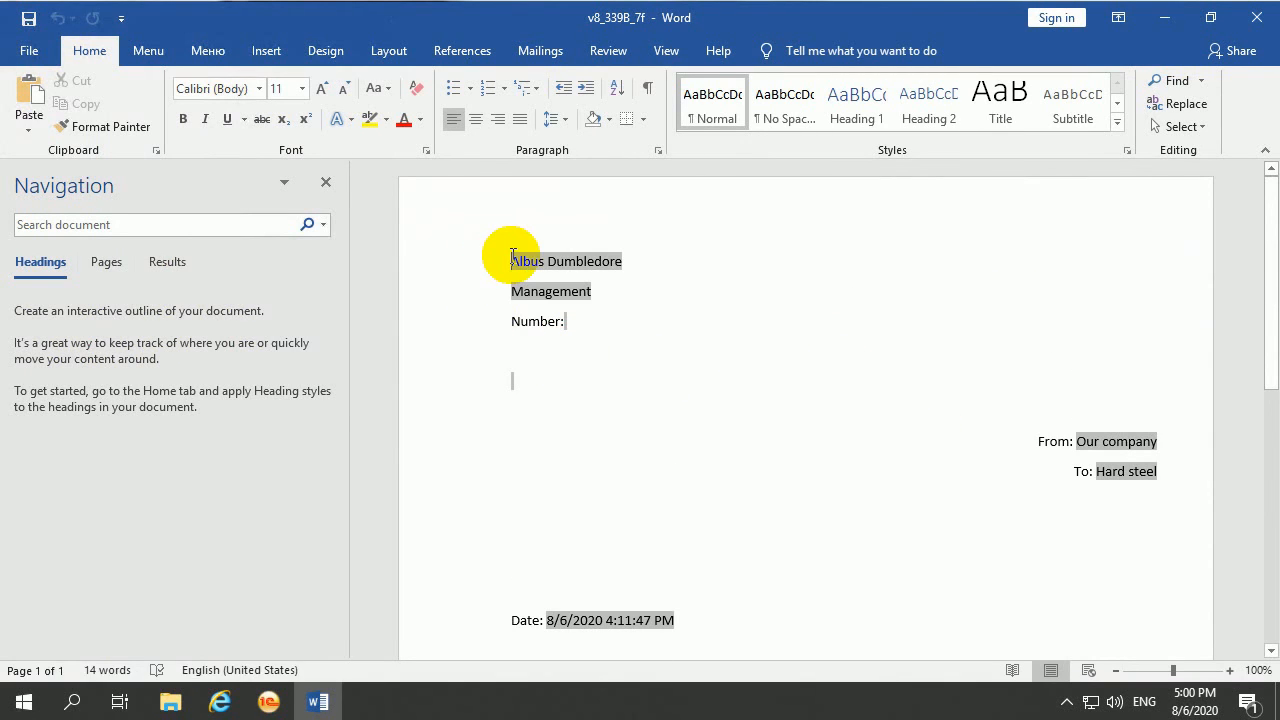
pyautogui.moveTo(511, 291); pyautogui.dragTo(600, 303)
pyautogui.click(607, 311)
pyautogui.moveTo(515, 252); pyautogui.dragTo(634, 263)
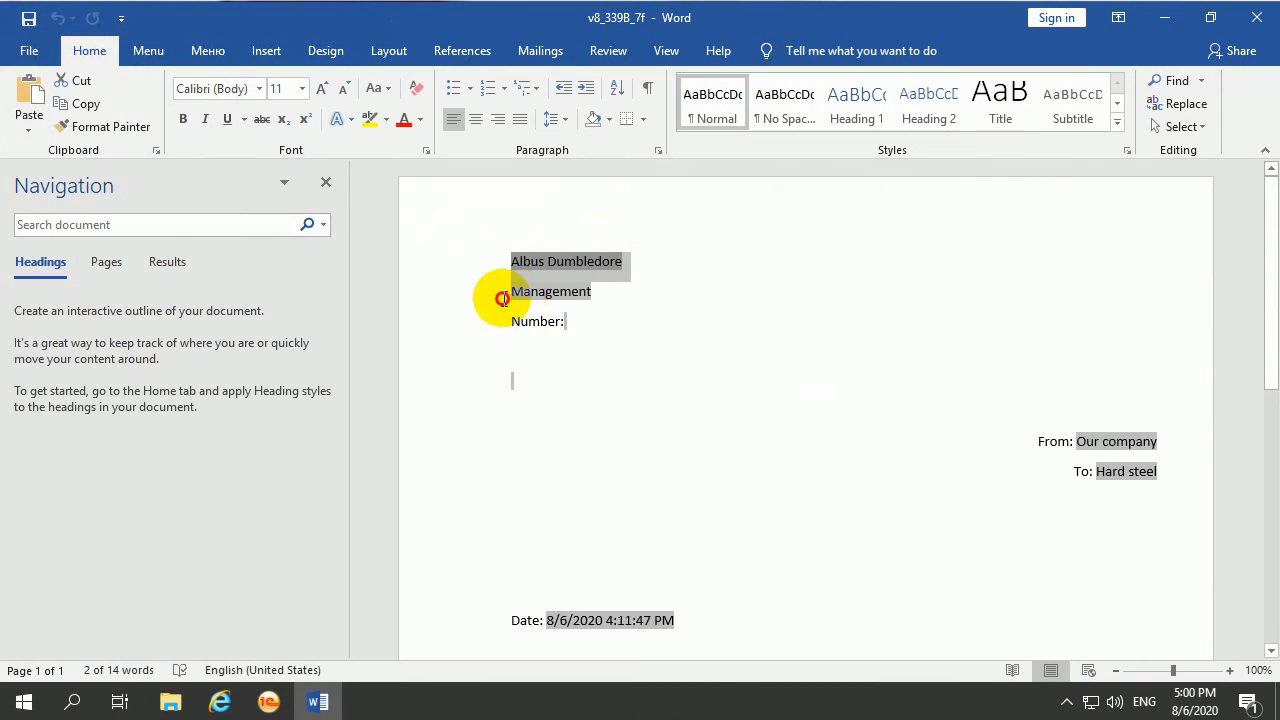
pyautogui.moveTo(502, 298); pyautogui.dragTo(586, 300)
pyautogui.click(28, 20)
pyautogui.click(1257, 17)
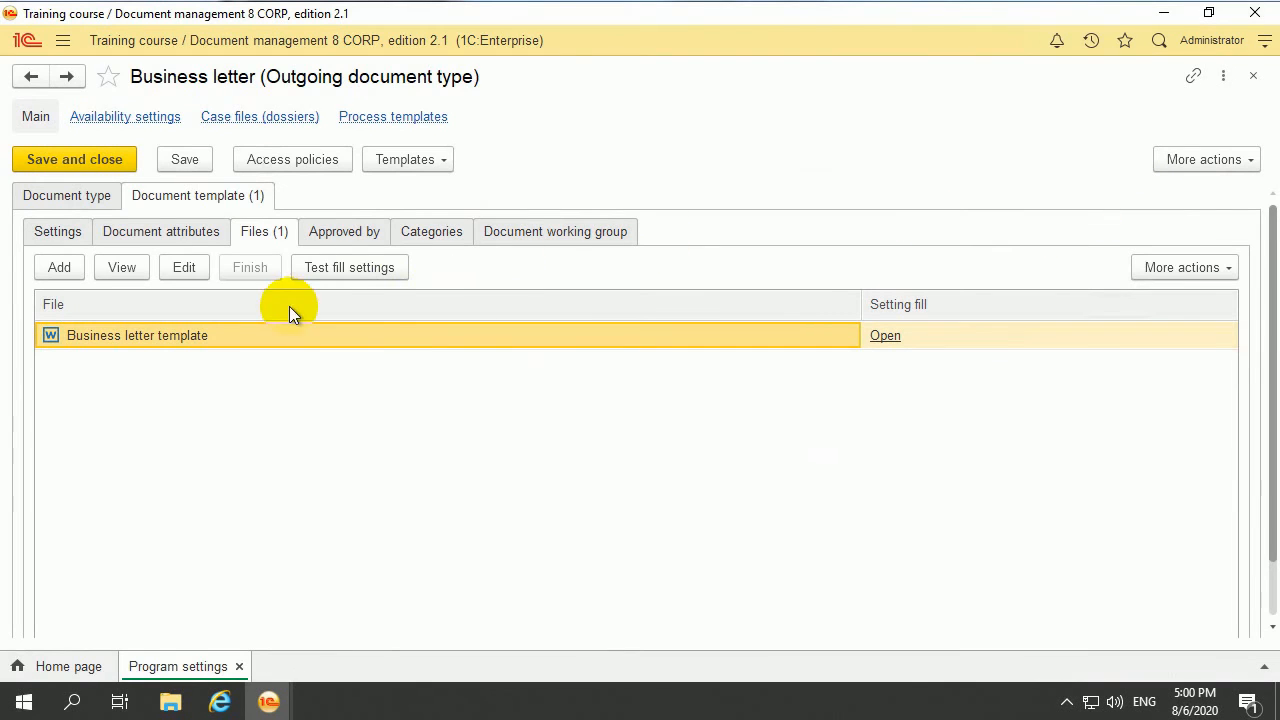
# - Edit the Business letter template file, adding the labels "Prepared by:" and "Department:" before the corresponding fields
pyautogui.rightClick(367, 335)
pyautogui.click(486, 408)
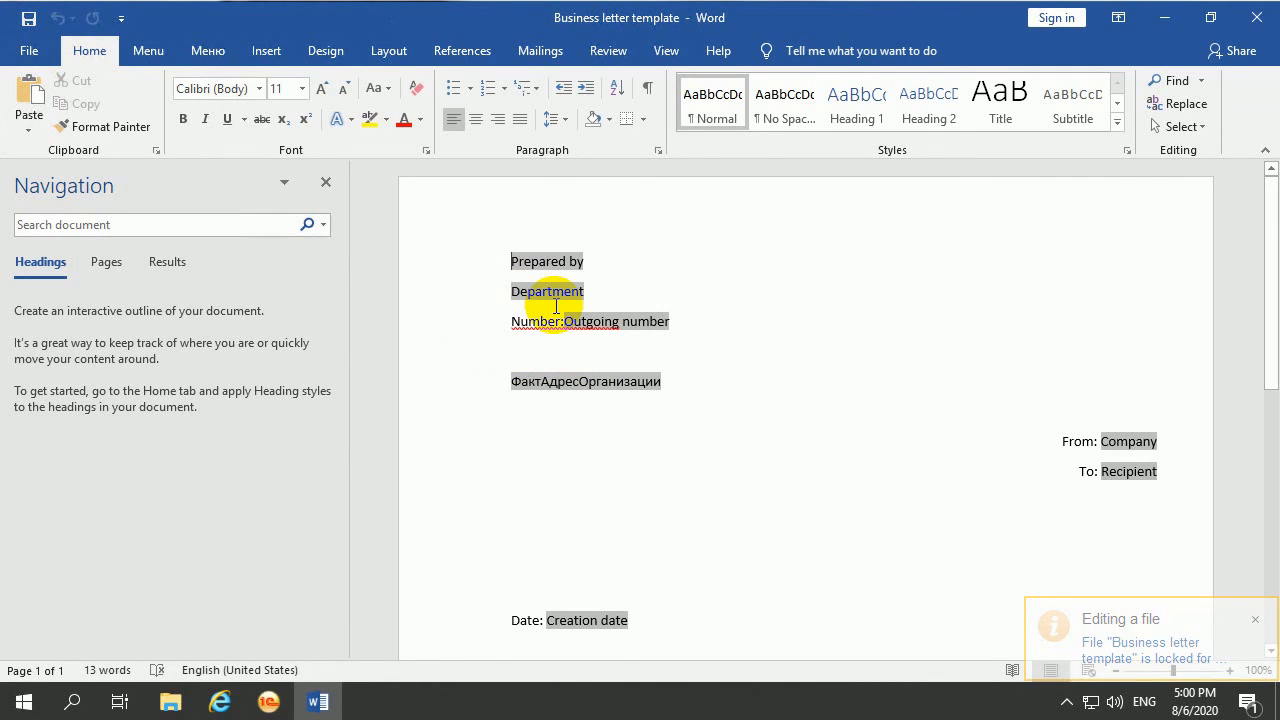
pyautogui.write('Prepa')
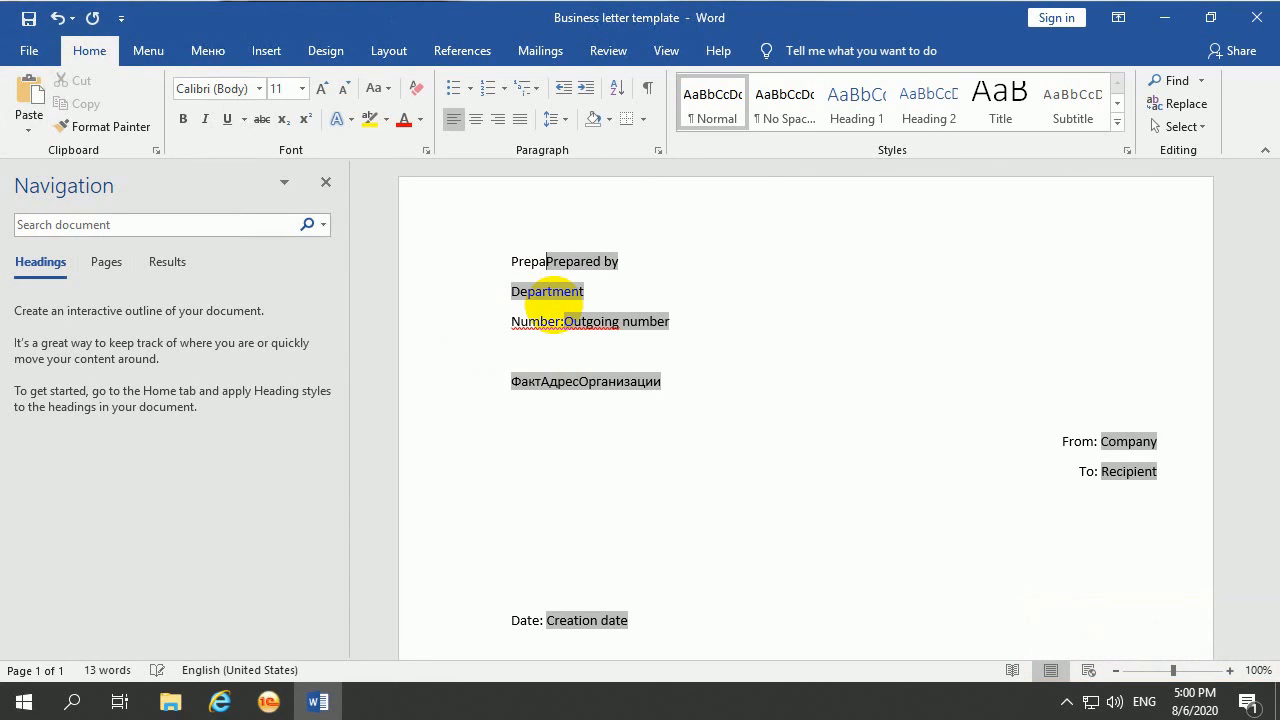
pyautogui.write('red by')
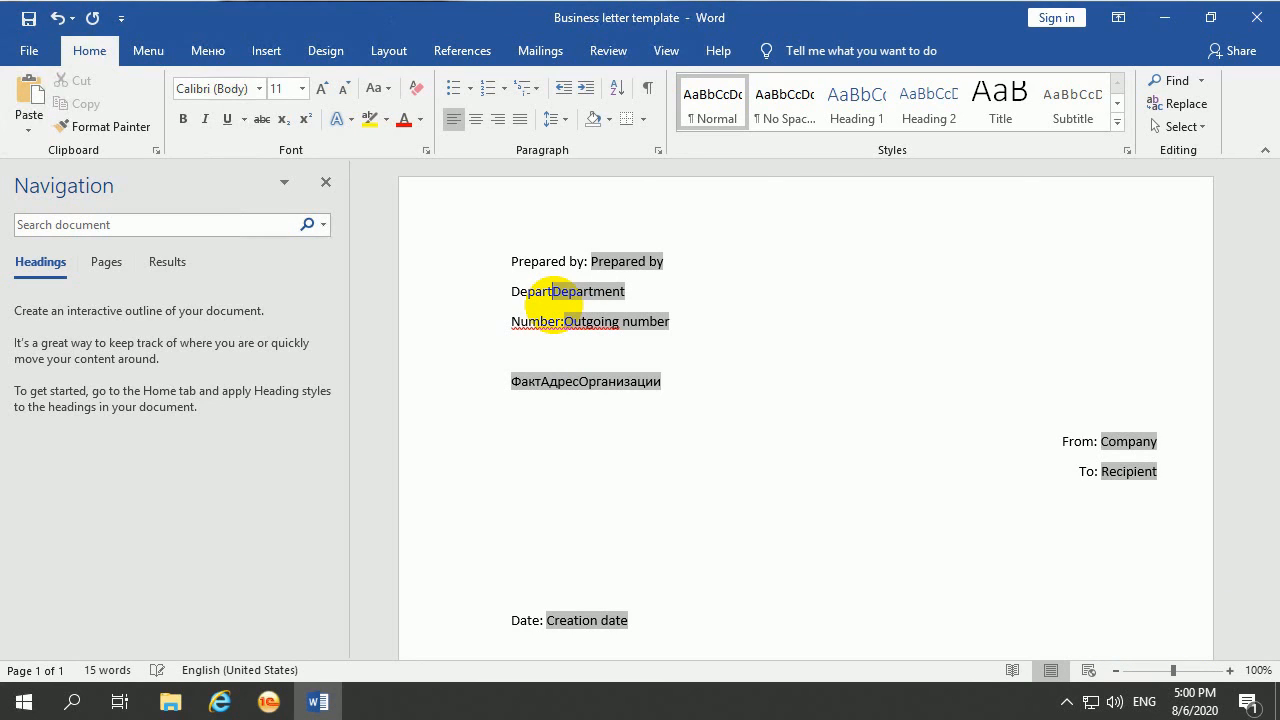
pyautogui.write('ment')
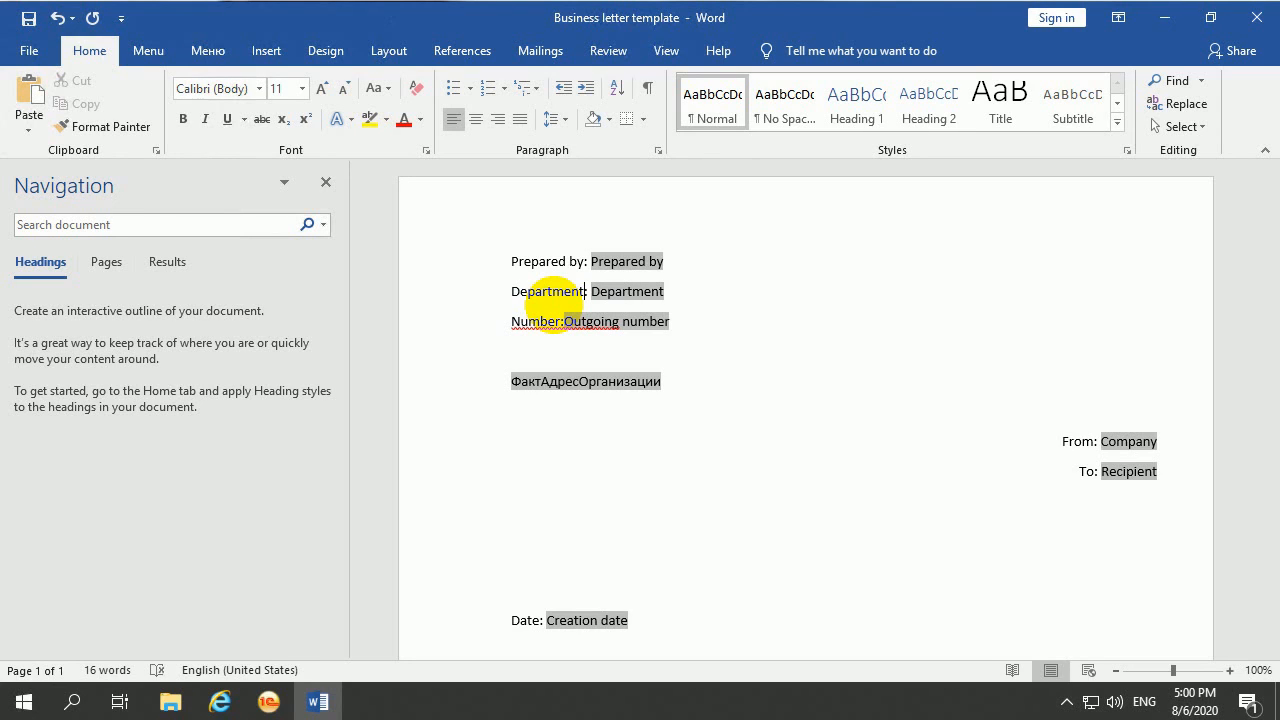
# - Save and close the template in Word, and finish editing the Business letter template file without a change description
pyautogui.click(29, 18)
pyautogui.click(1257, 17)
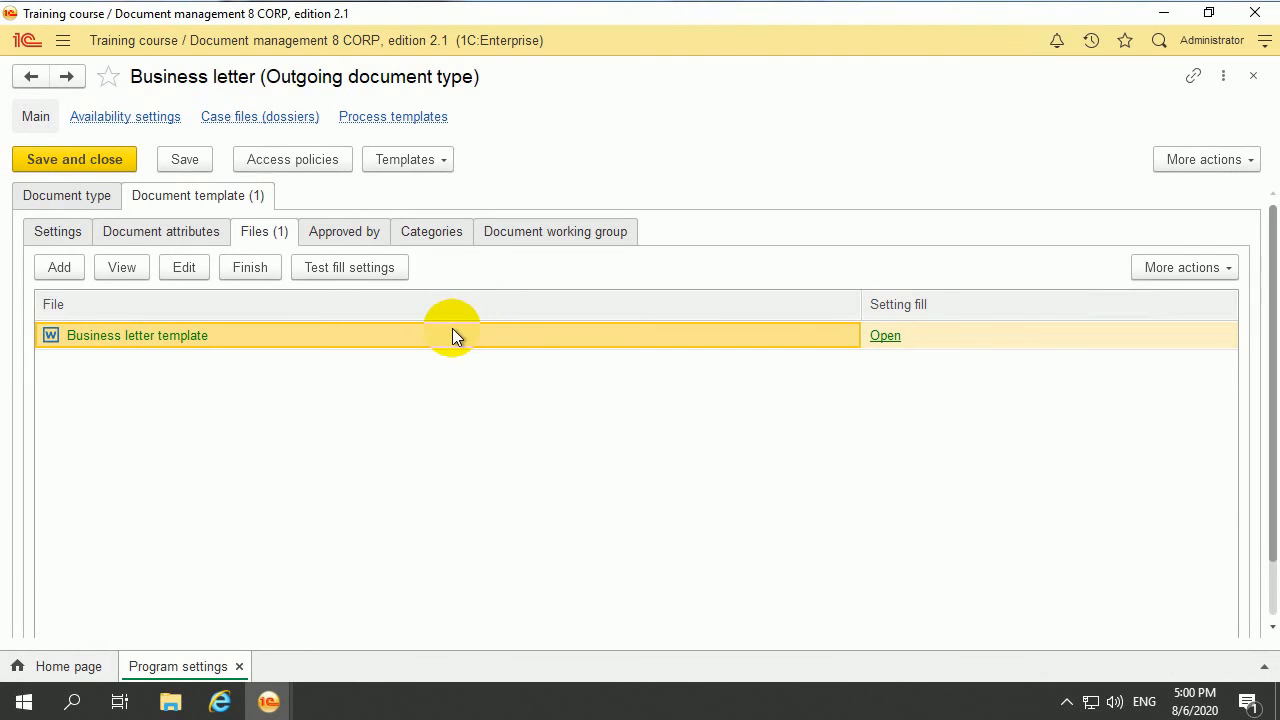
pyautogui.click(258, 272)
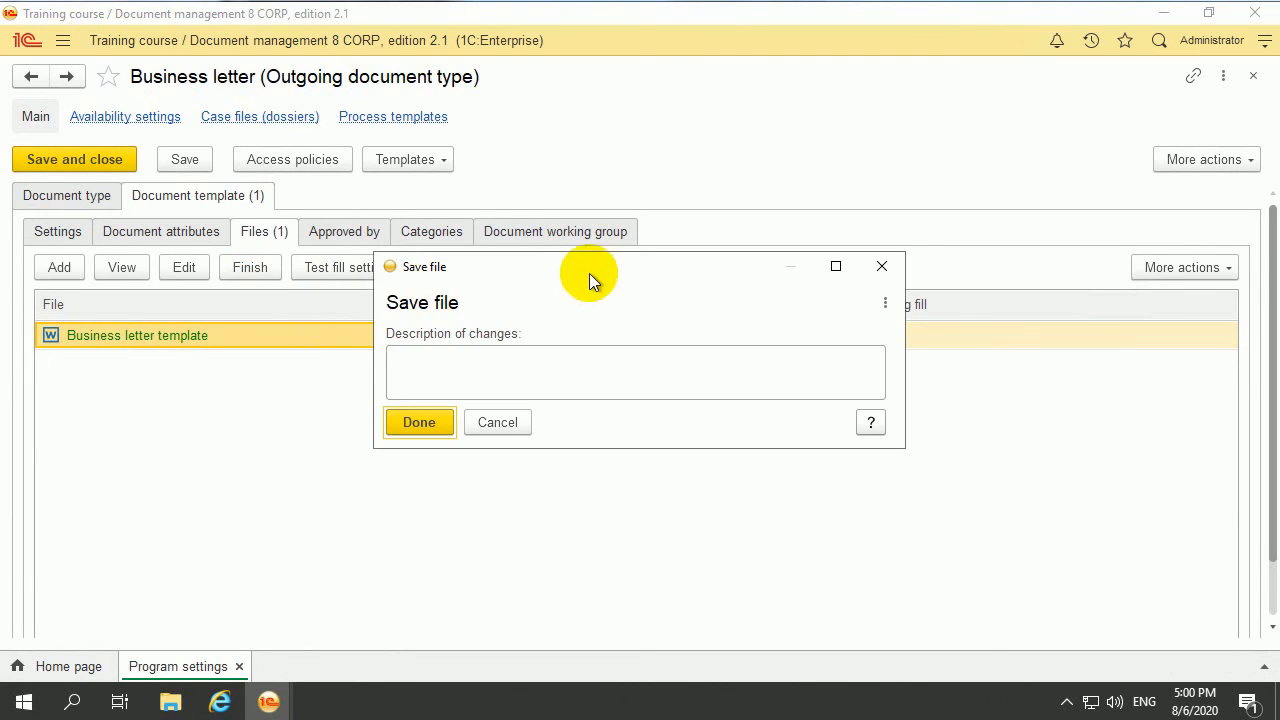
pyautogui.click(419, 422)
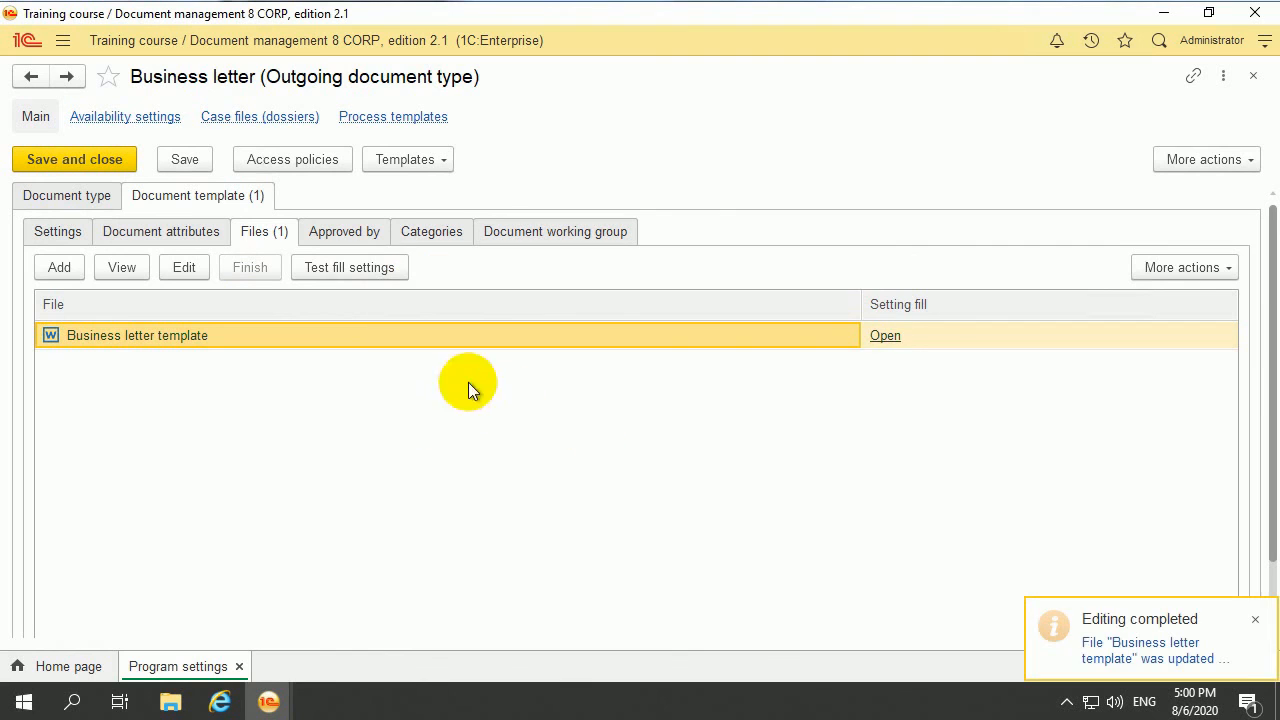
# - Test the fill settings again on the technical problems document and check the Prepared by, Department and Number lines
pyautogui.click(371, 274)
pyautogui.doubleClick(364, 190)
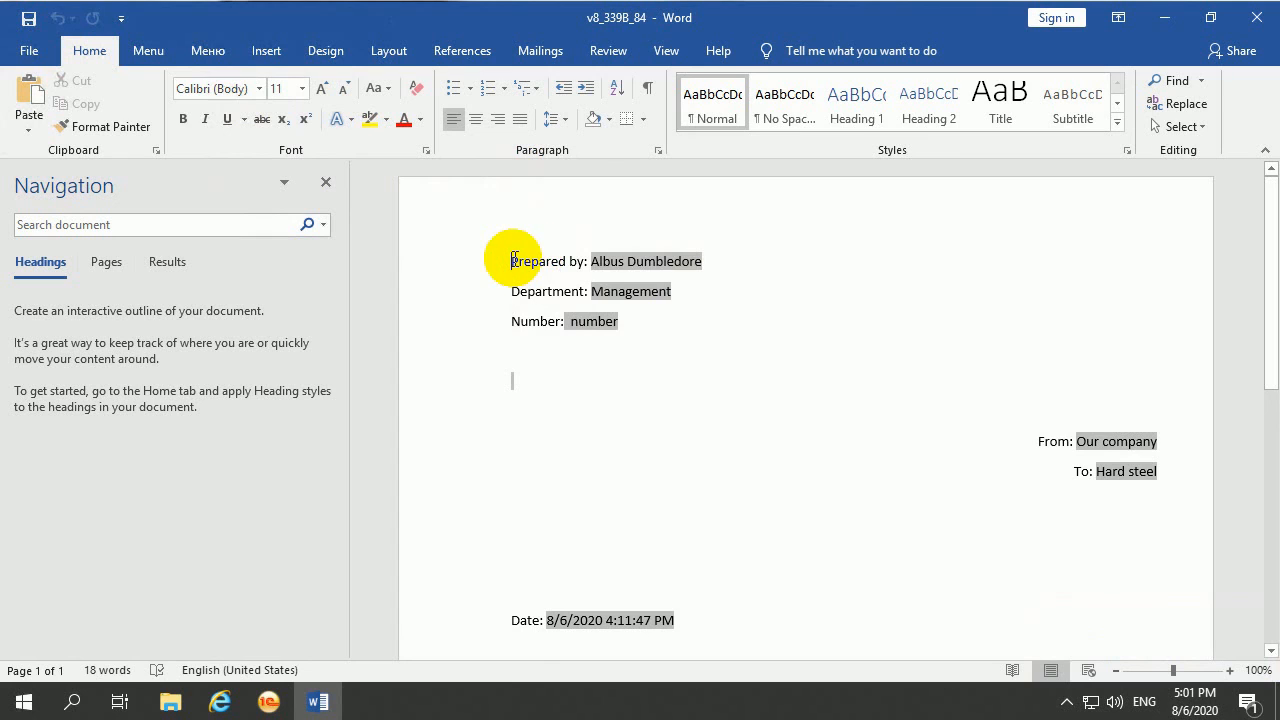
pyautogui.moveTo(511, 261); pyautogui.dragTo(664, 271)
pyautogui.click(785, 290)
pyautogui.moveTo(514, 289); pyautogui.dragTo(720, 265)
pyautogui.click(664, 314)
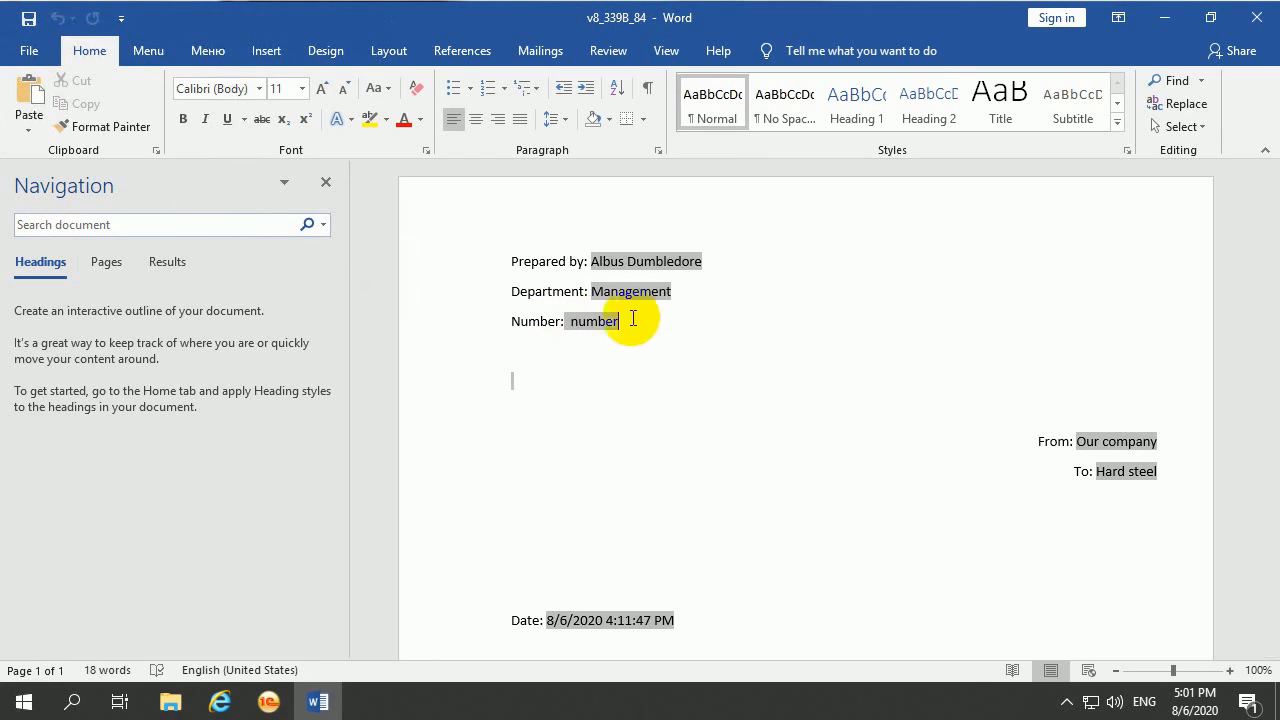
# - Check the From, To and Date lines of the filled test letter, then save and close it
pyautogui.moveTo(1028, 441); pyautogui.dragTo(1136, 444)
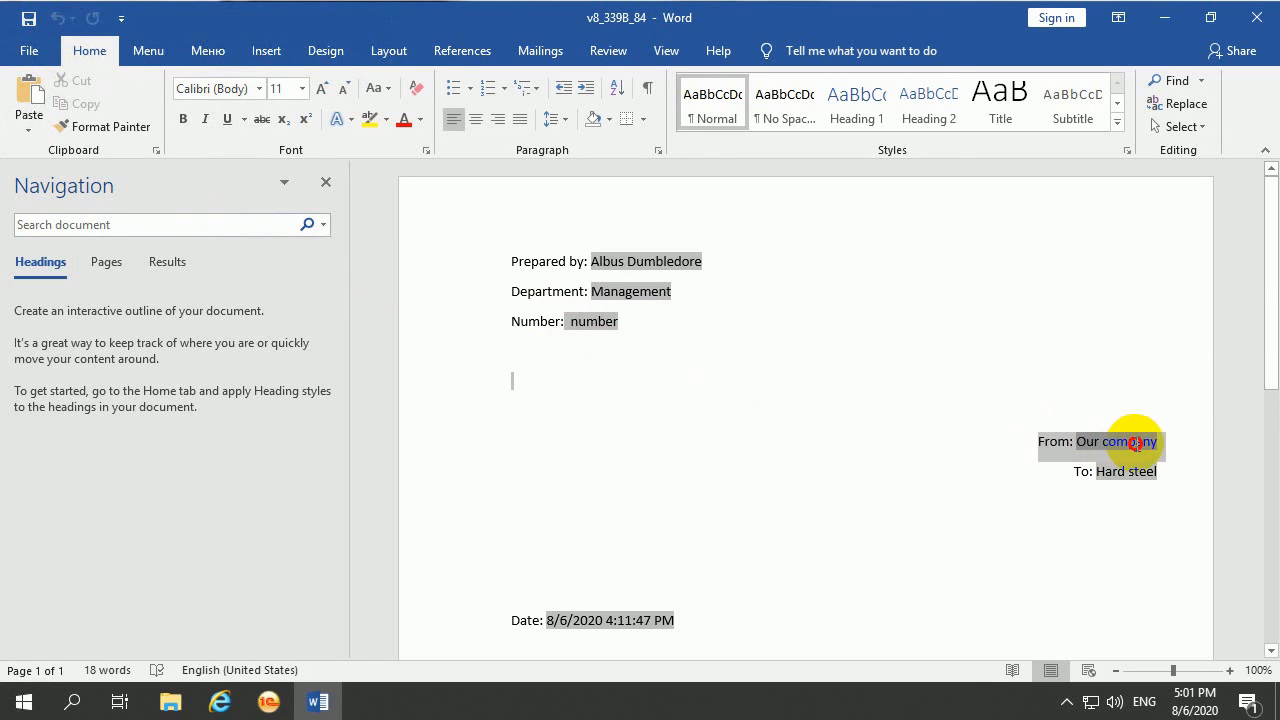
pyautogui.click(1072, 479)
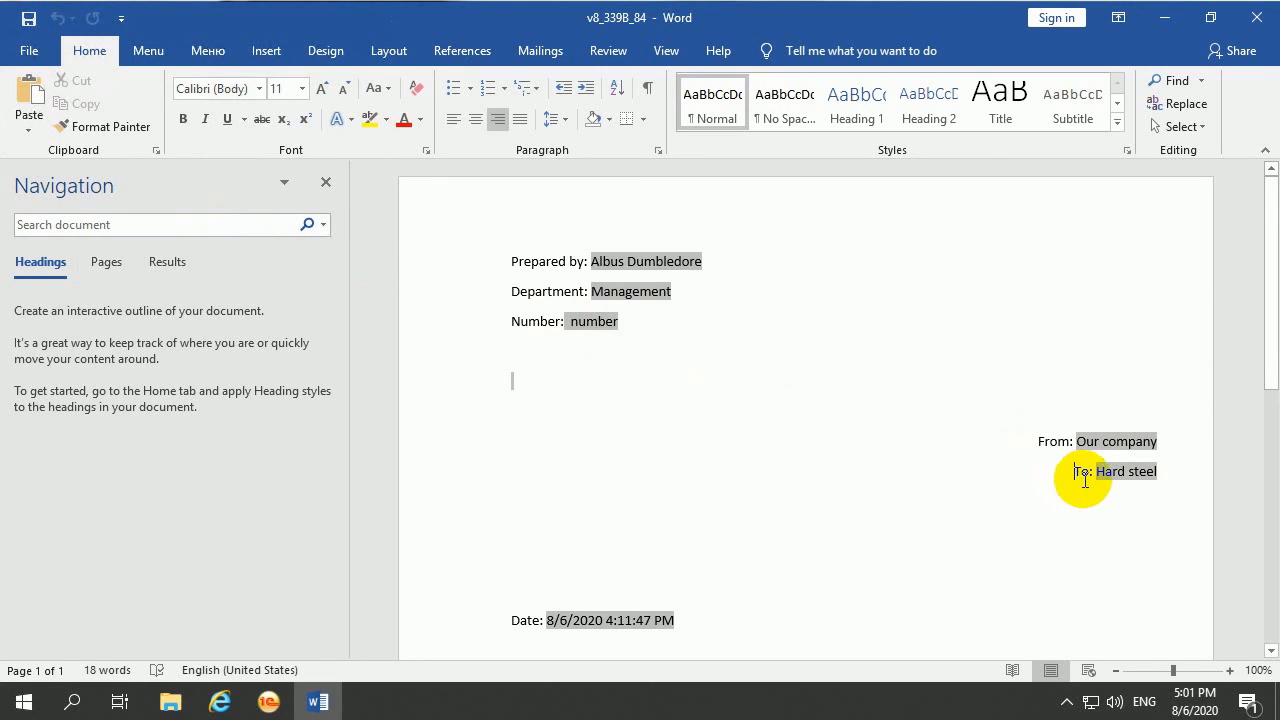
pyautogui.moveTo(1078, 475); pyautogui.dragTo(1165, 478)
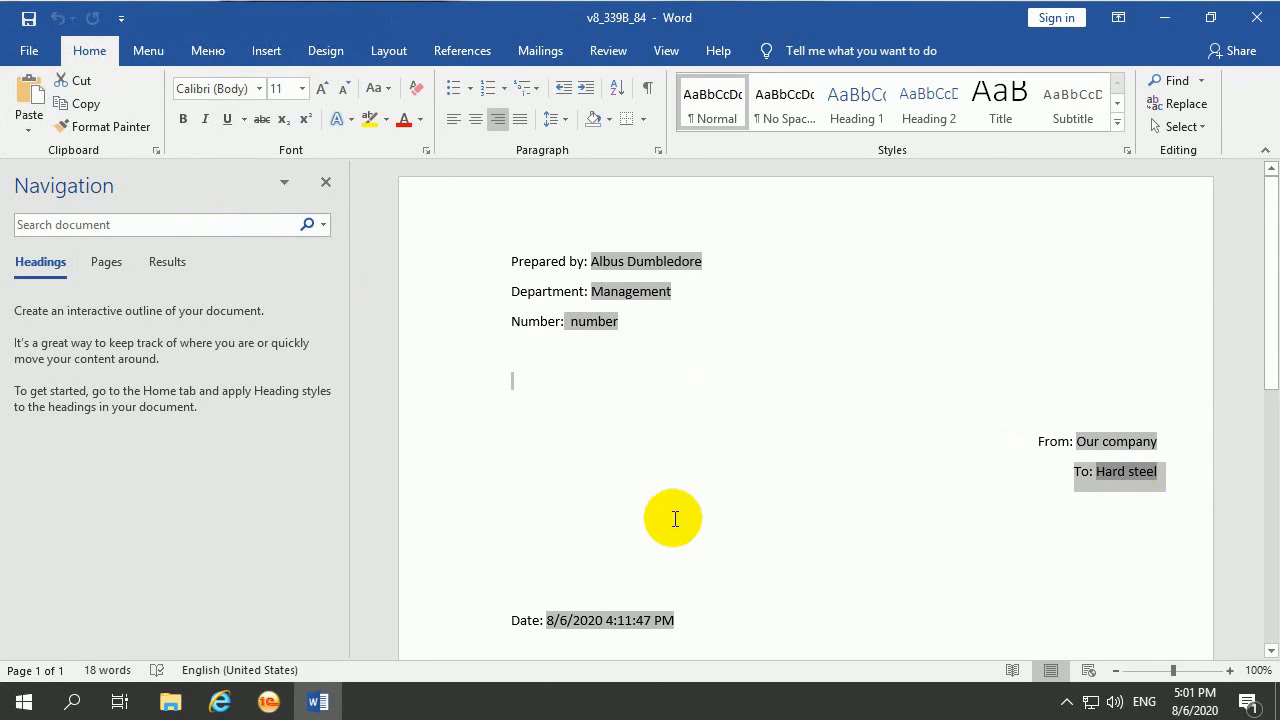
pyautogui.moveTo(507, 622); pyautogui.dragTo(666, 628)
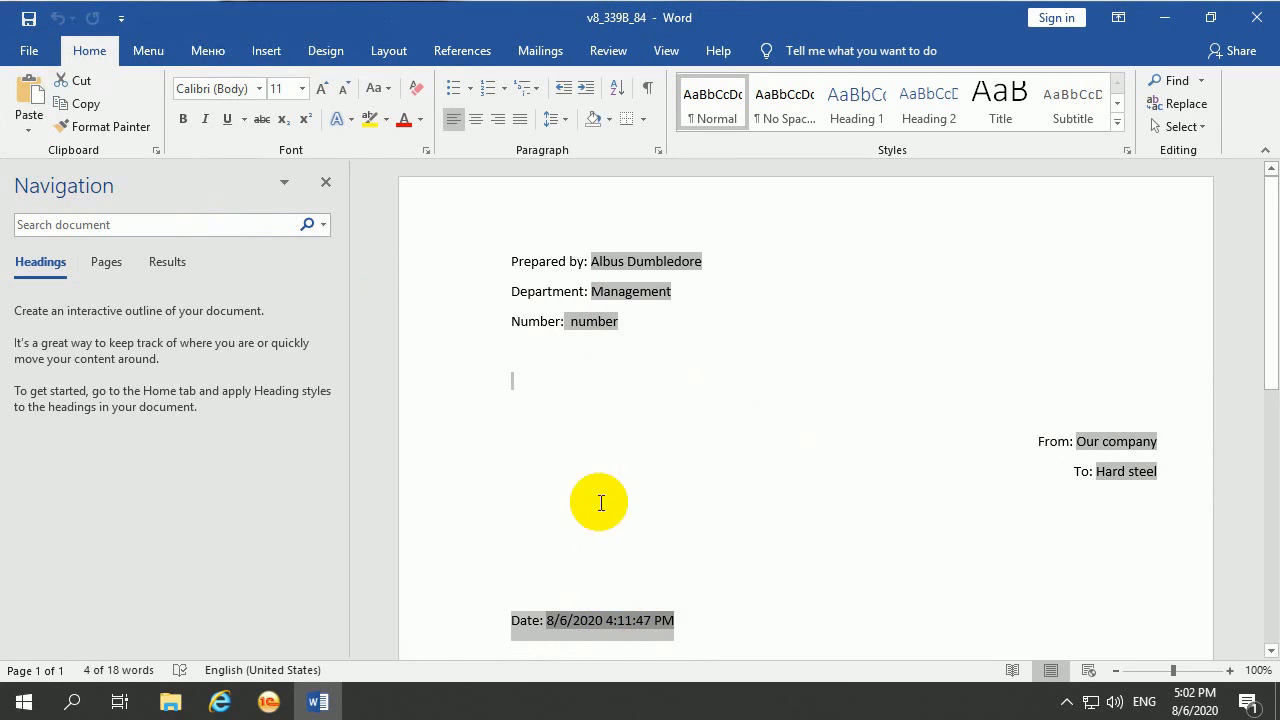
pyautogui.click(597, 503)
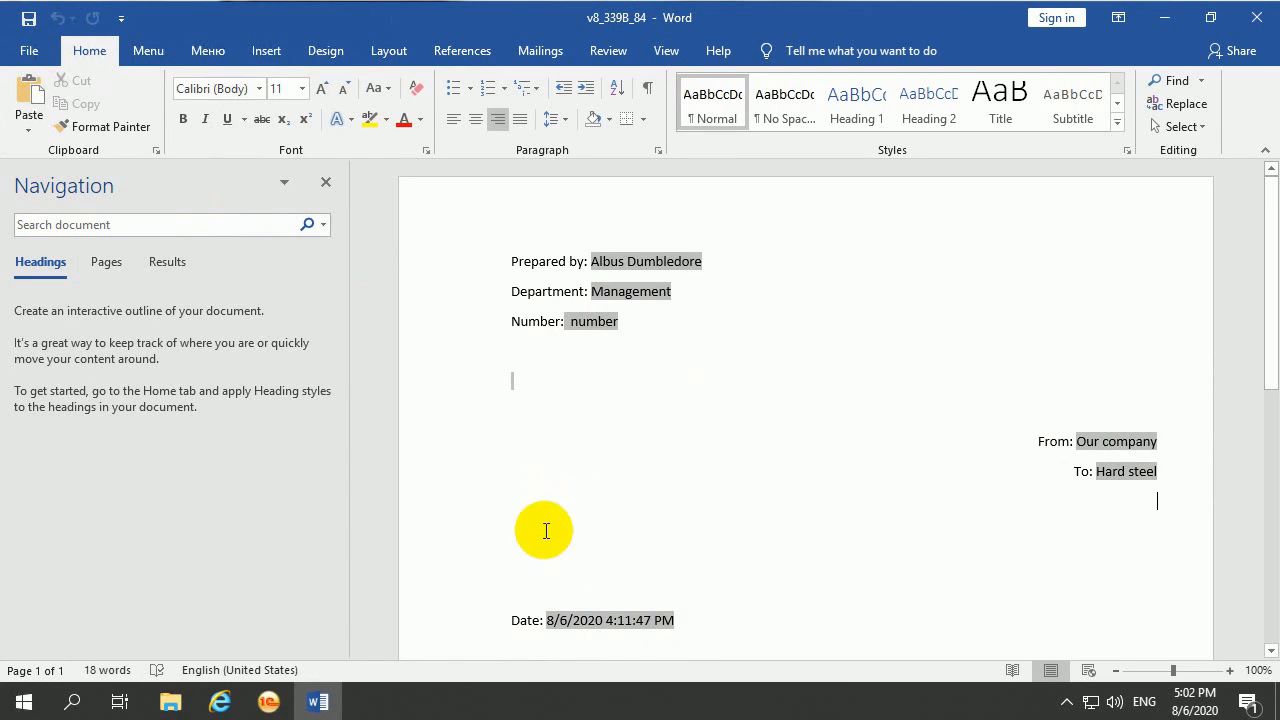
pyautogui.click(29, 20)
pyautogui.click(1257, 17)
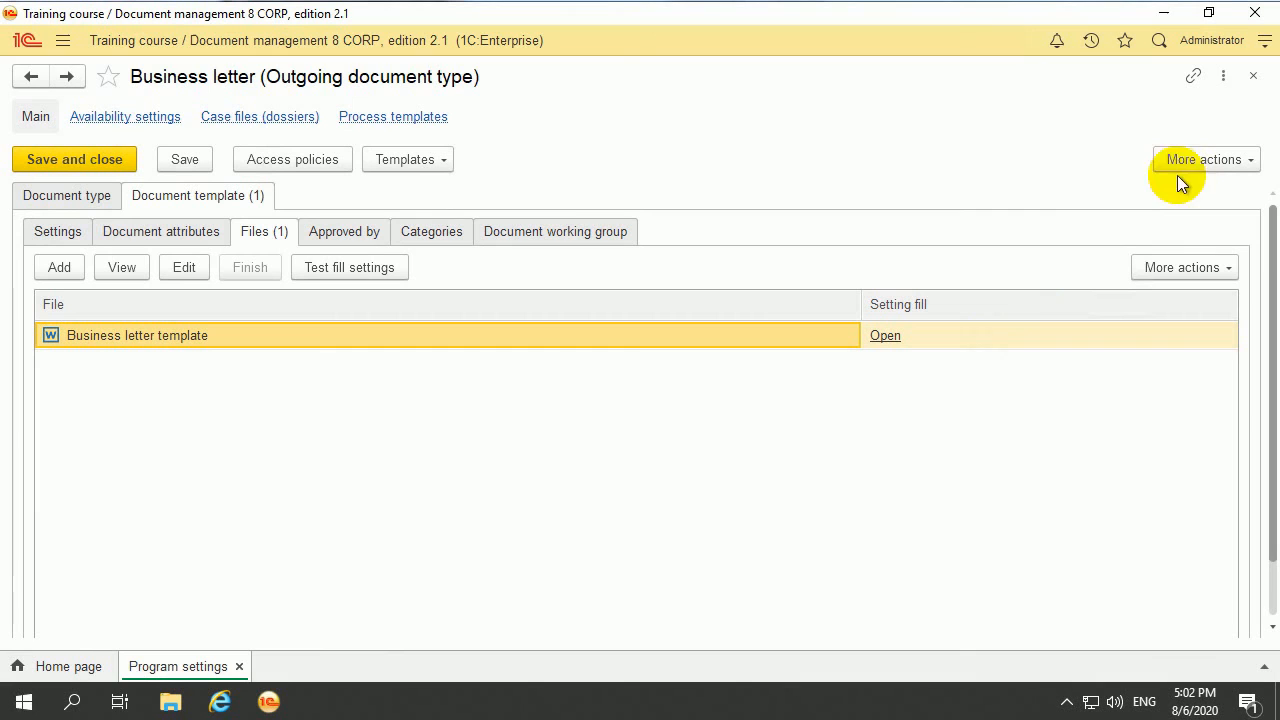
# - Open the fill settings of the Business letter template and turn on the extended view (РасширенныйПросмотр) that lists each attribute's file field
pyautogui.click(884, 337)
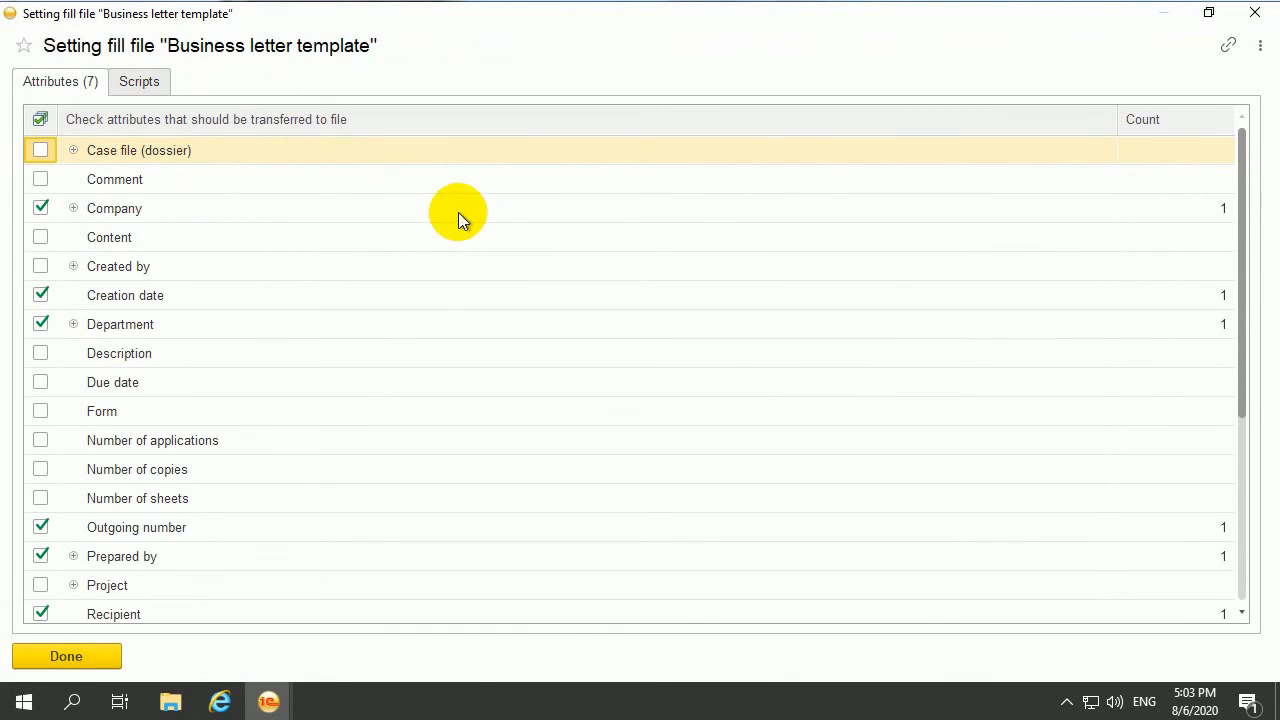
pyautogui.rightClick(502, 243)
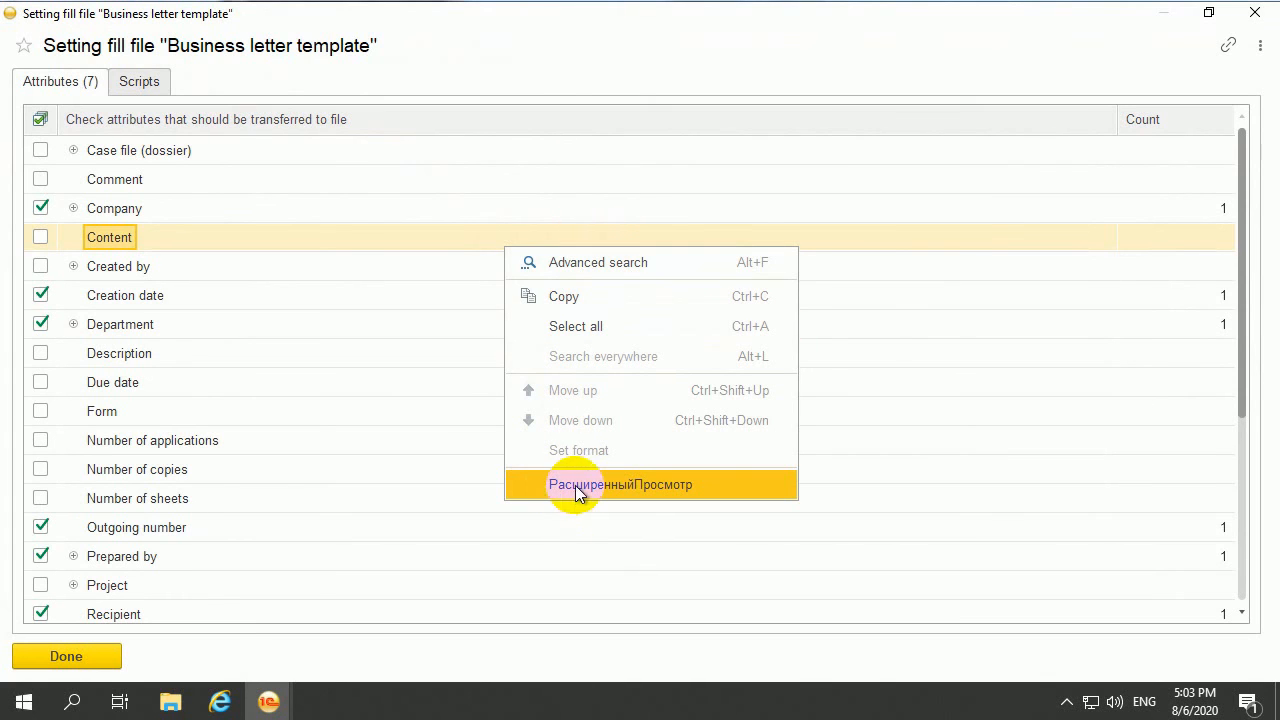
pyautogui.click(324, 211)
pyautogui.rightClick(324, 211)
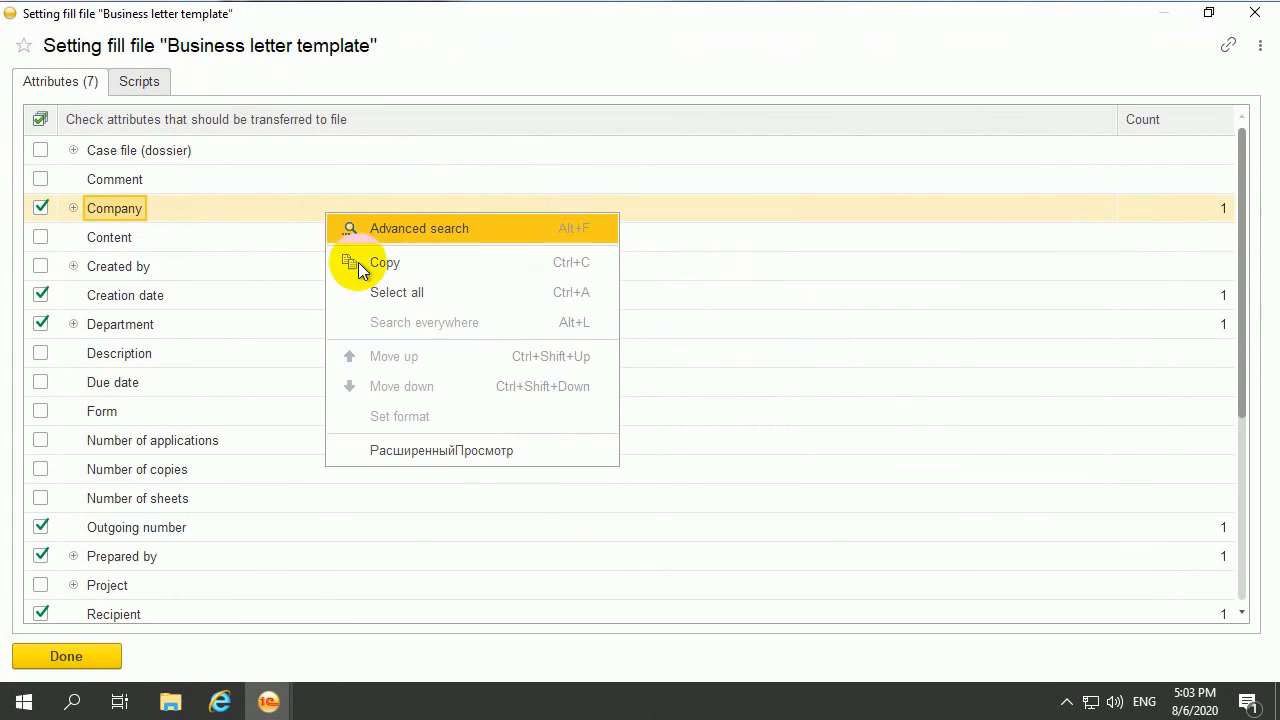
pyautogui.click(389, 455)
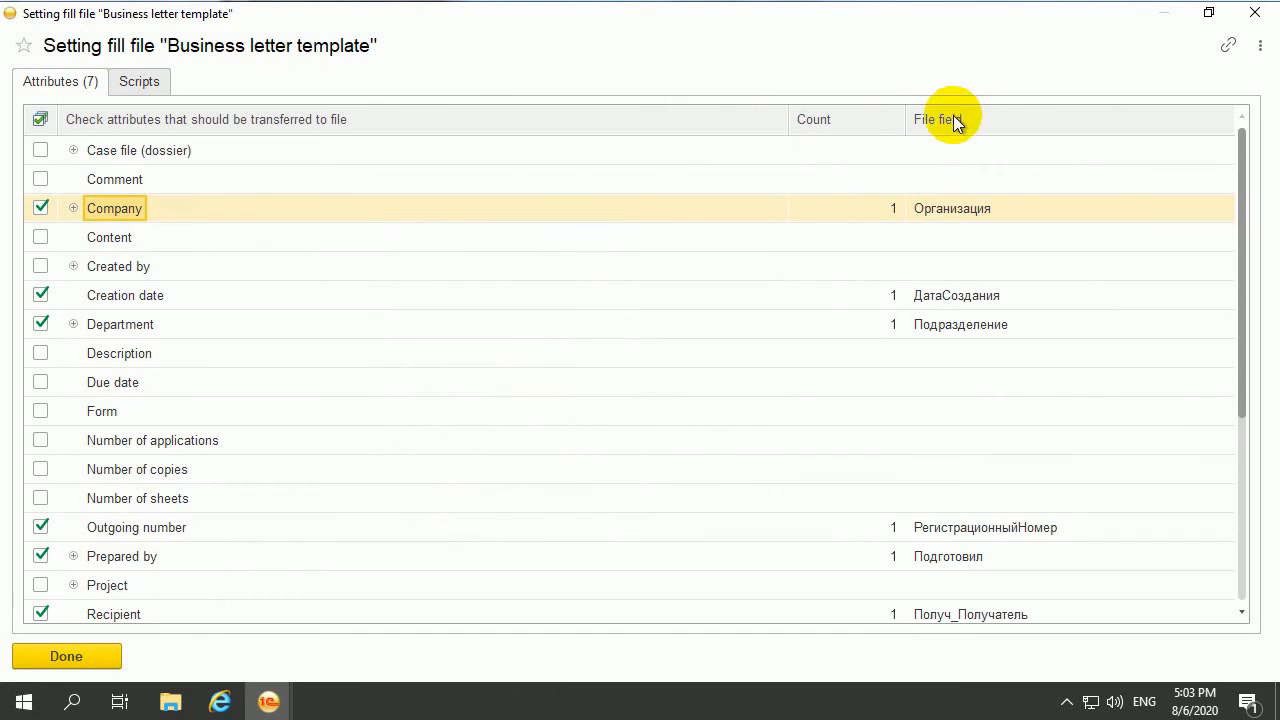
# - Review the file field names of the checked attributes in the fill settings, then close the settings
pyautogui.scroll(-4, 945, 232)
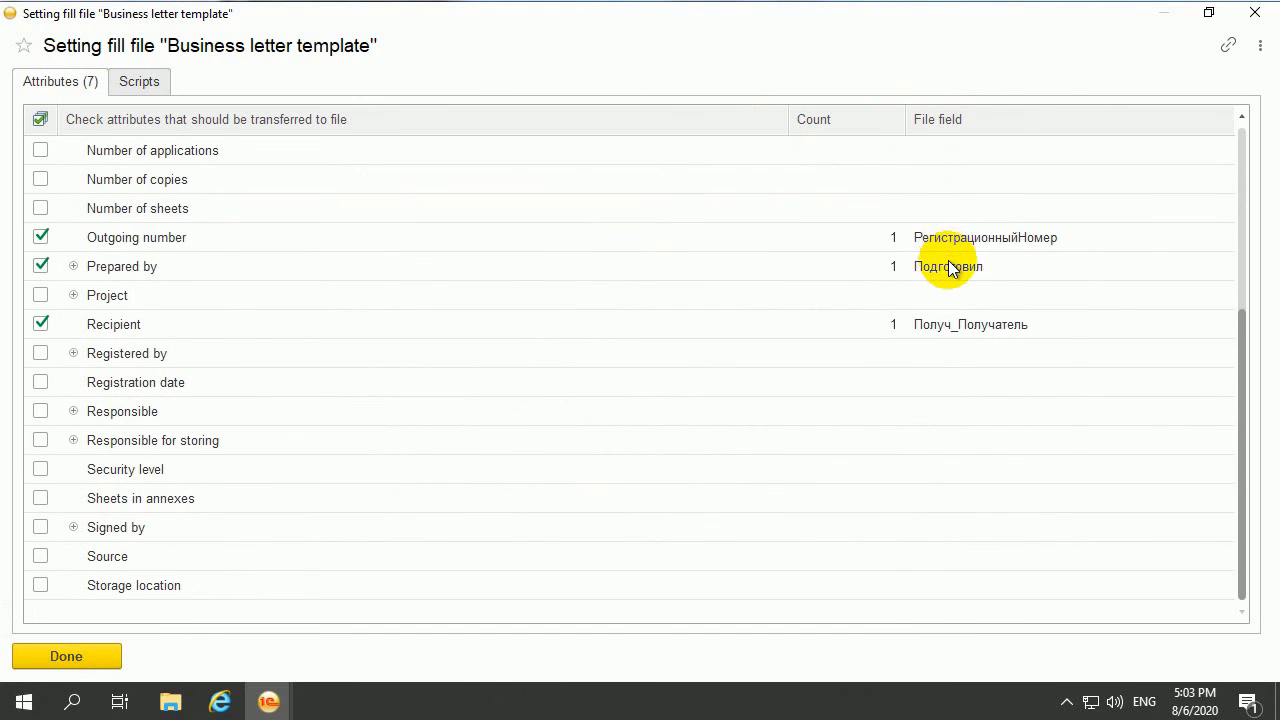
pyautogui.scroll(4, 943, 262)
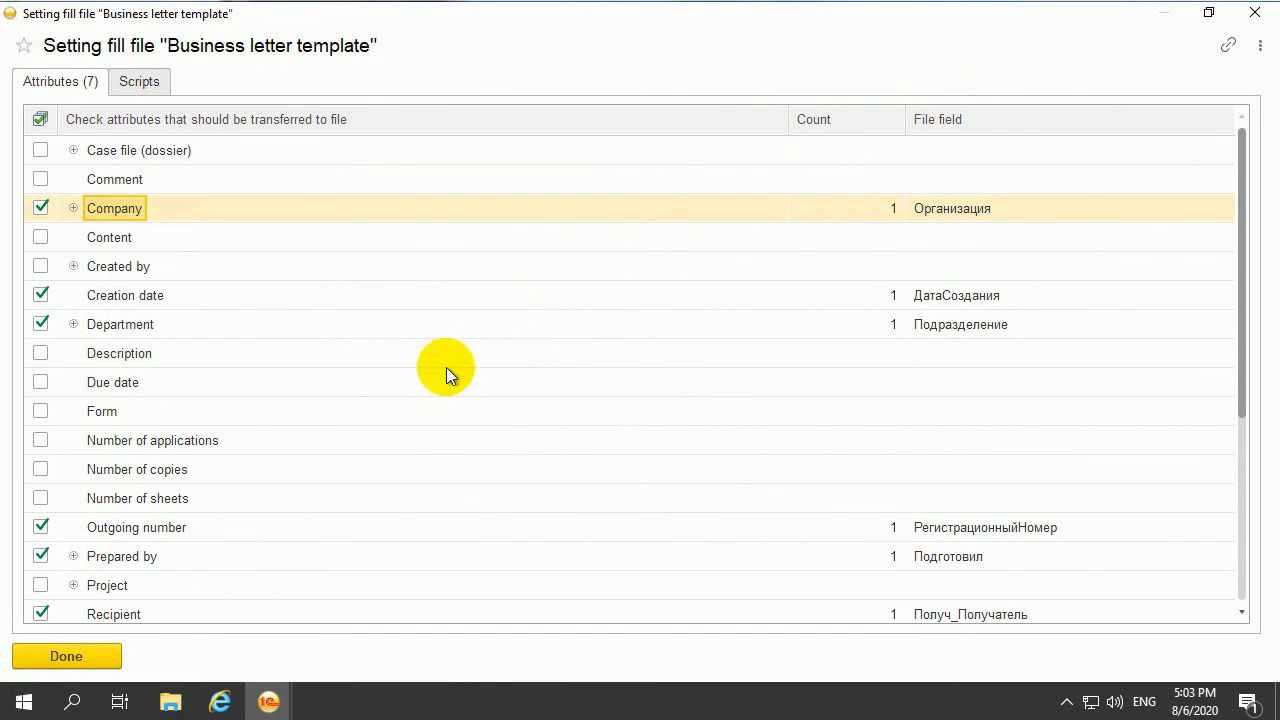
pyautogui.moveTo(168, 46); pyautogui.dragTo(257, 46)
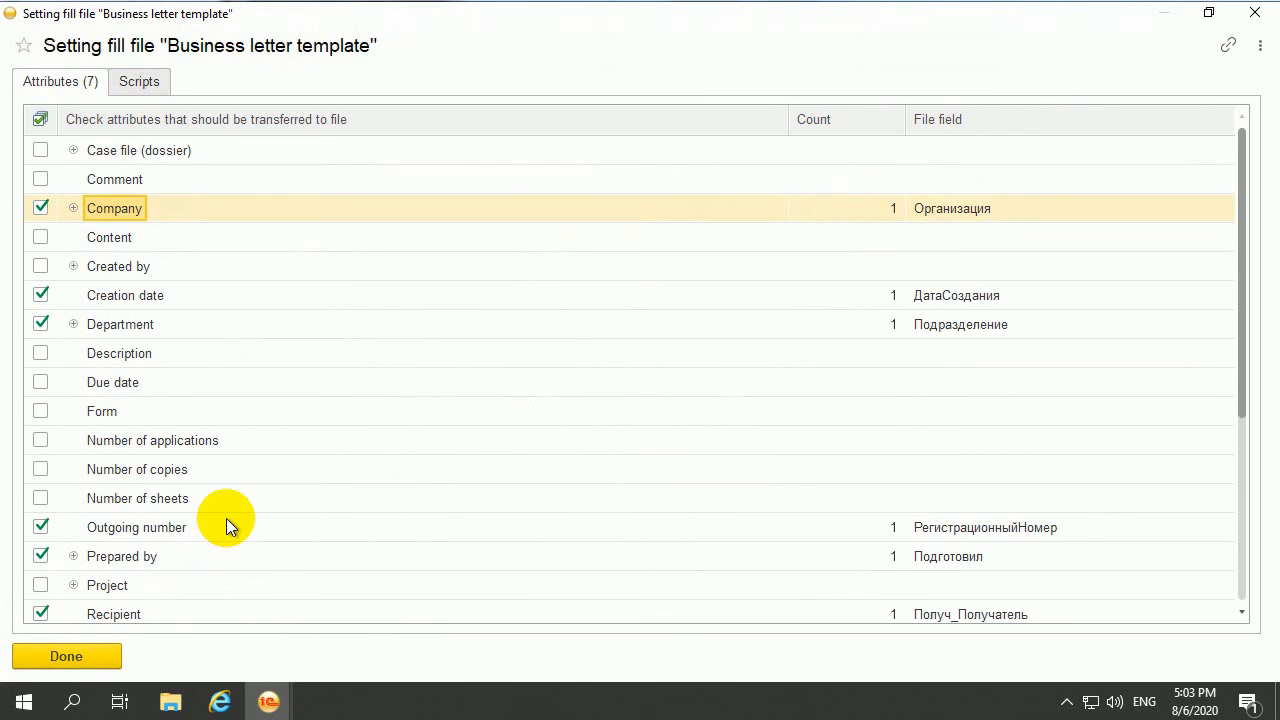
pyautogui.scroll(-3, 323, 372)
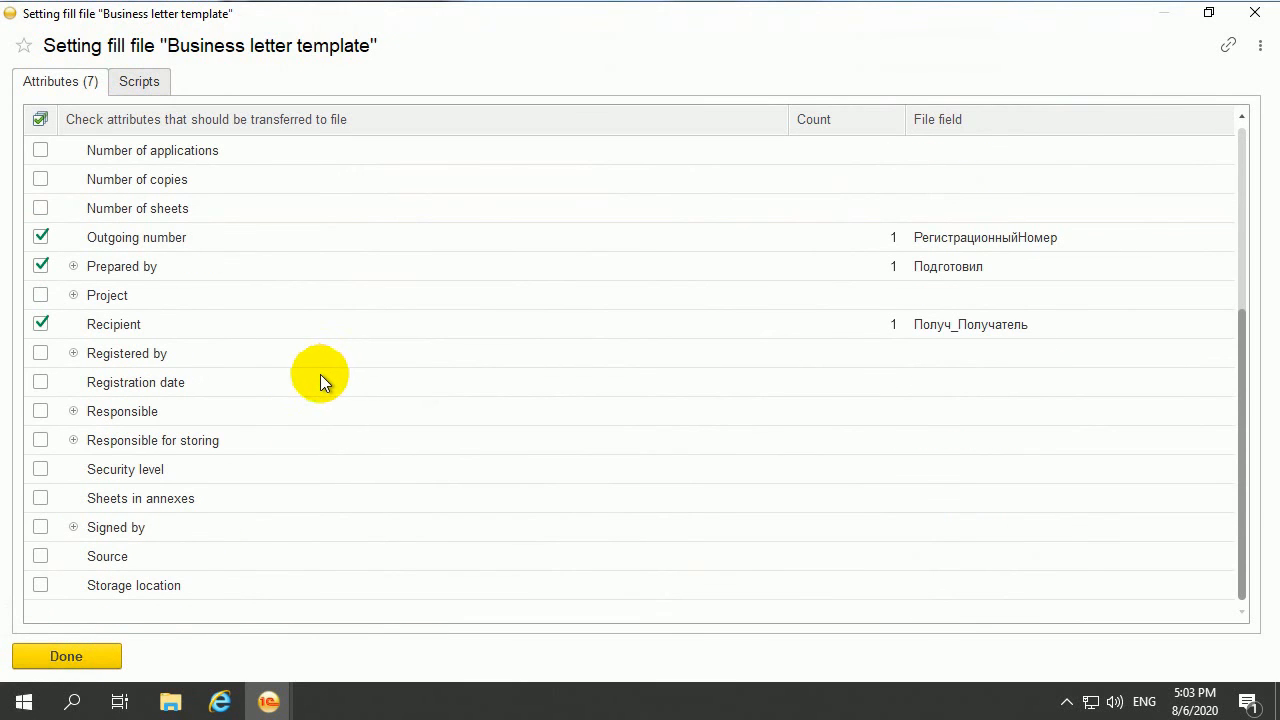
pyautogui.click(82, 658)
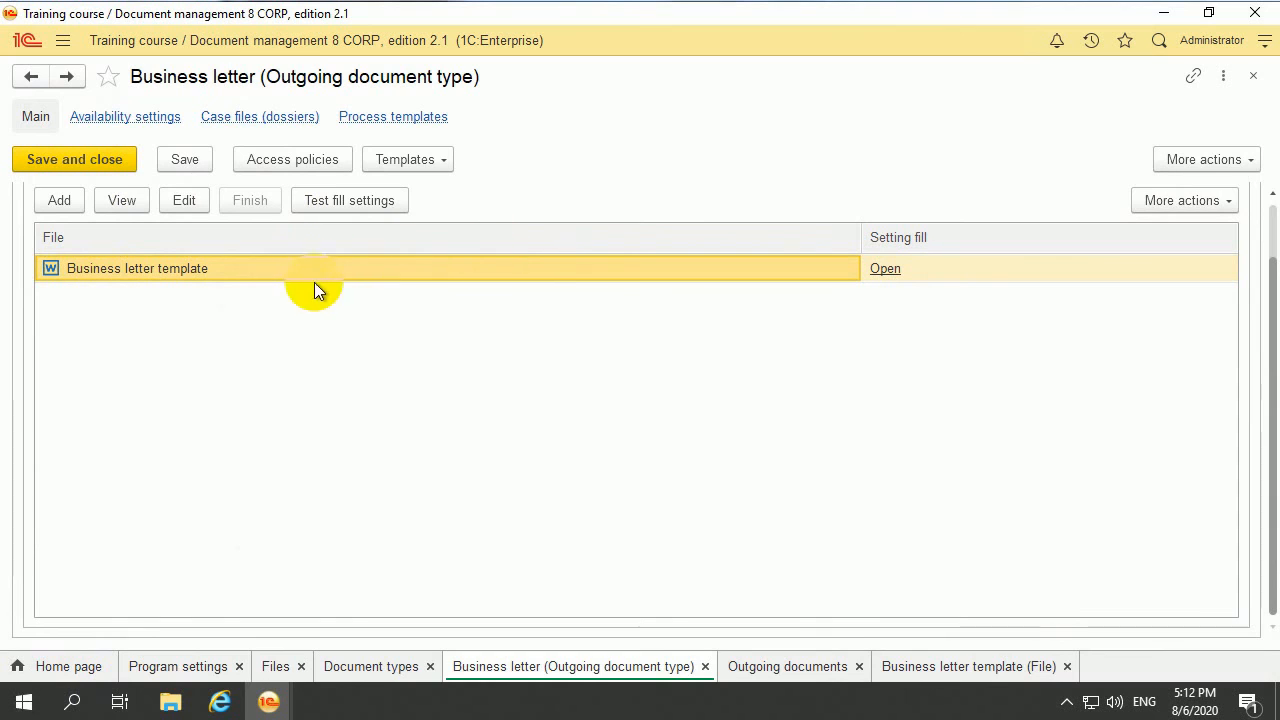
# - Open the file card of the Business letter template and bring up the barcode insertion settings
pyautogui.rightClick(214, 270)
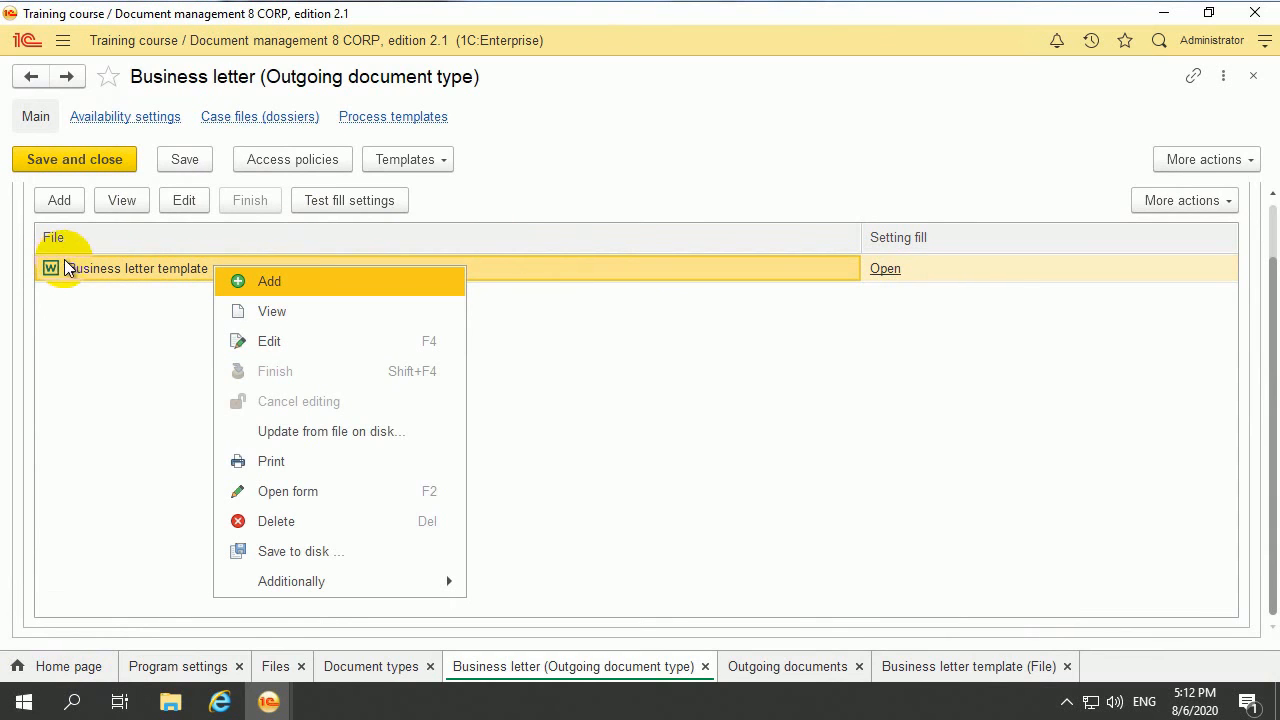
pyautogui.click(350, 495)
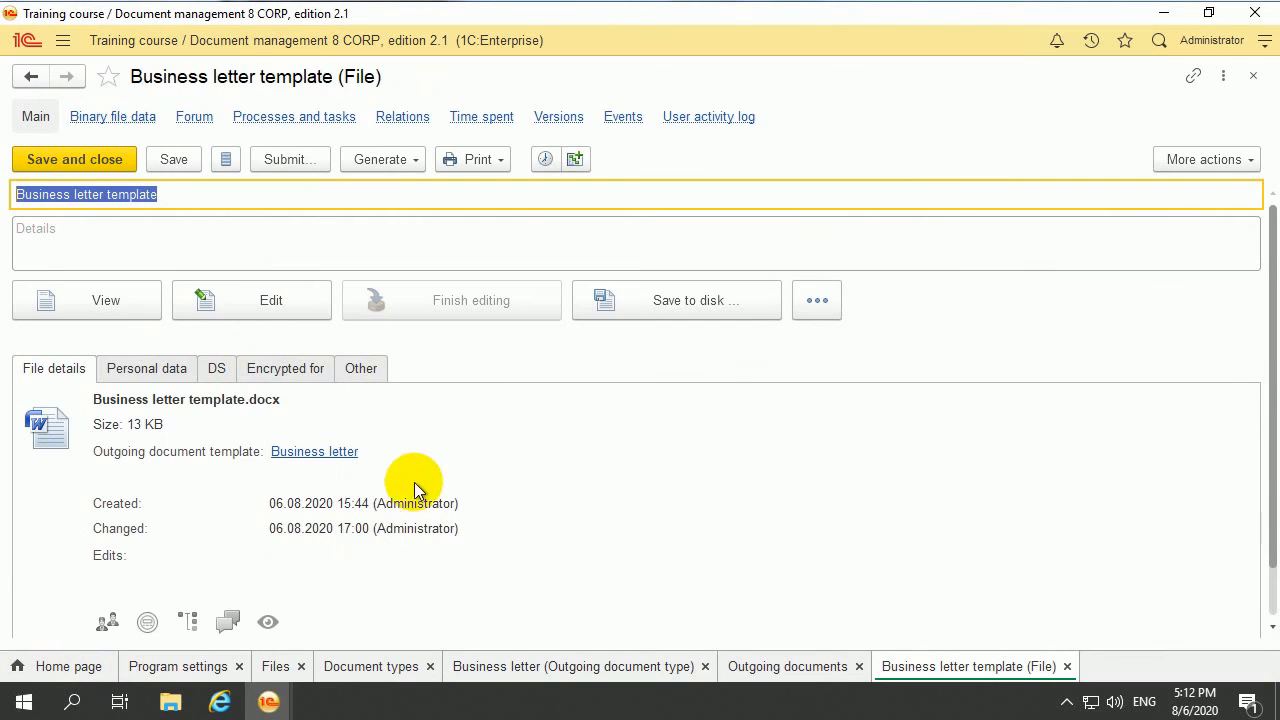
pyautogui.click(1219, 160)
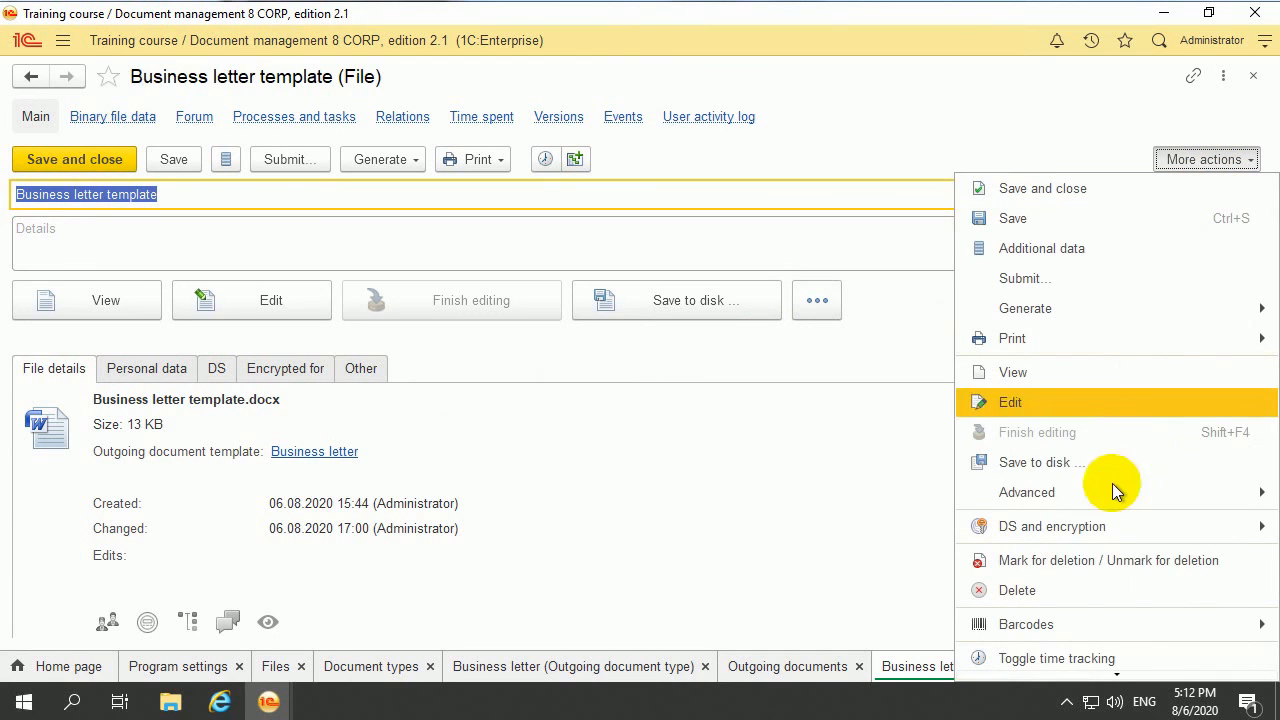
pyautogui.moveTo(1047, 622)
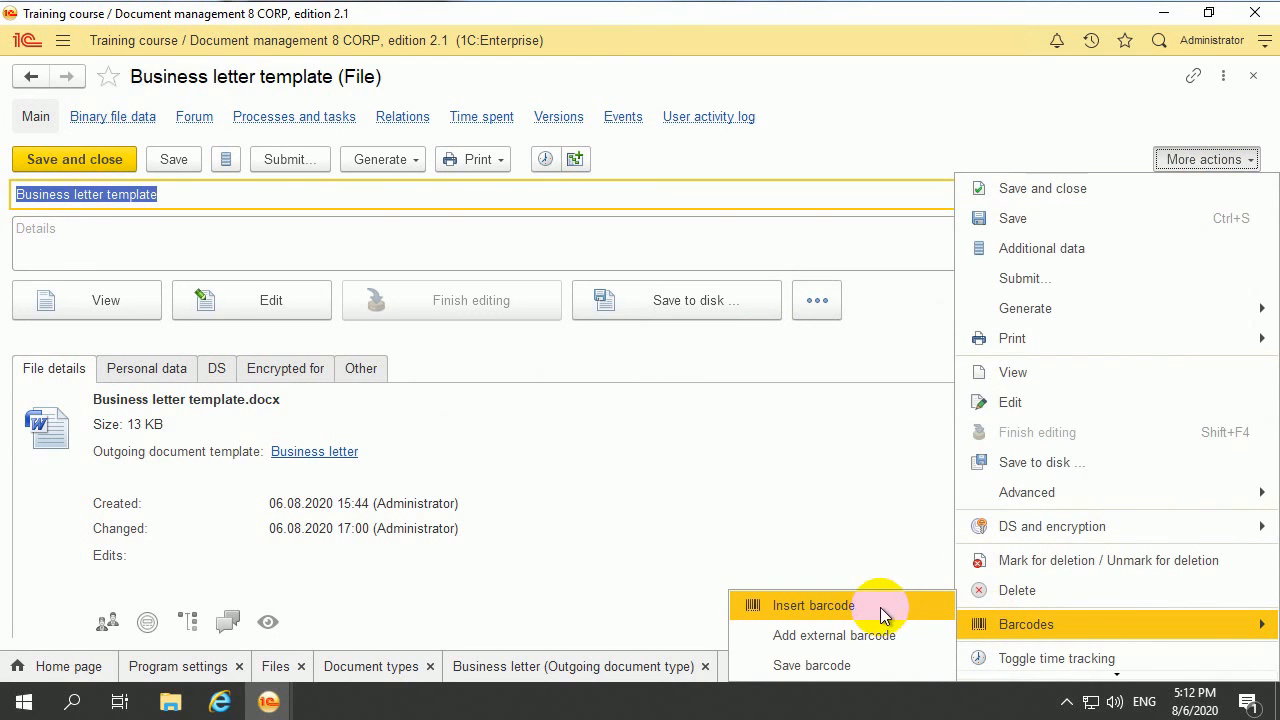
pyautogui.click(815, 606)
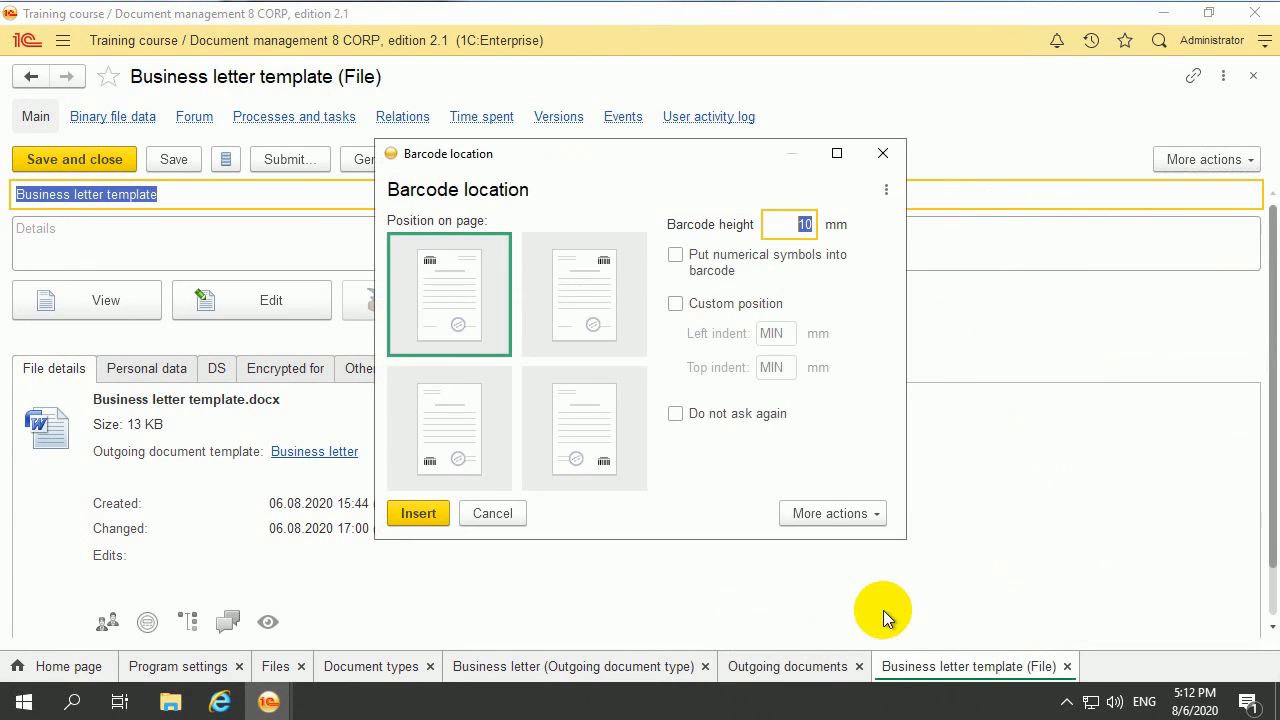
# - Insert the barcode at the top-left corner of the template page, then save and close the file card
pyautogui.click(563, 344)
pyautogui.click(500, 327)
pyautogui.click(483, 375)
pyautogui.click(559, 401)
pyautogui.click(471, 327)
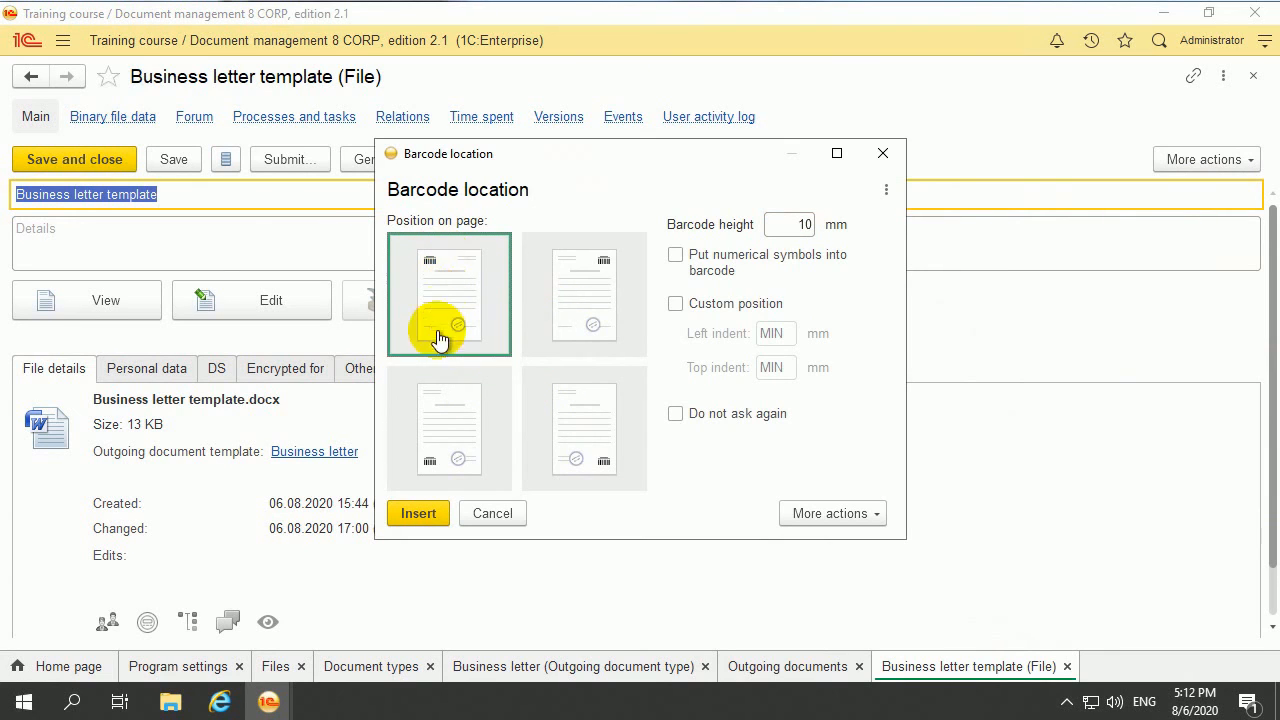
pyautogui.click(415, 520)
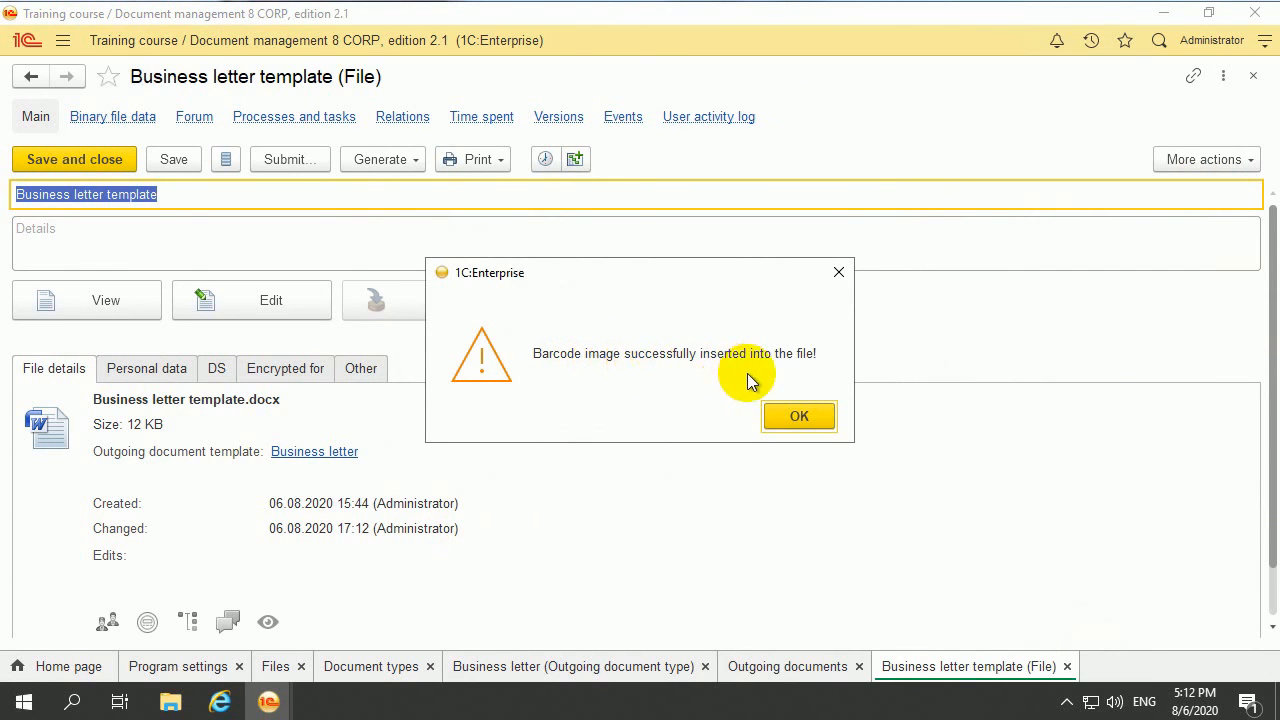
pyautogui.click(797, 413)
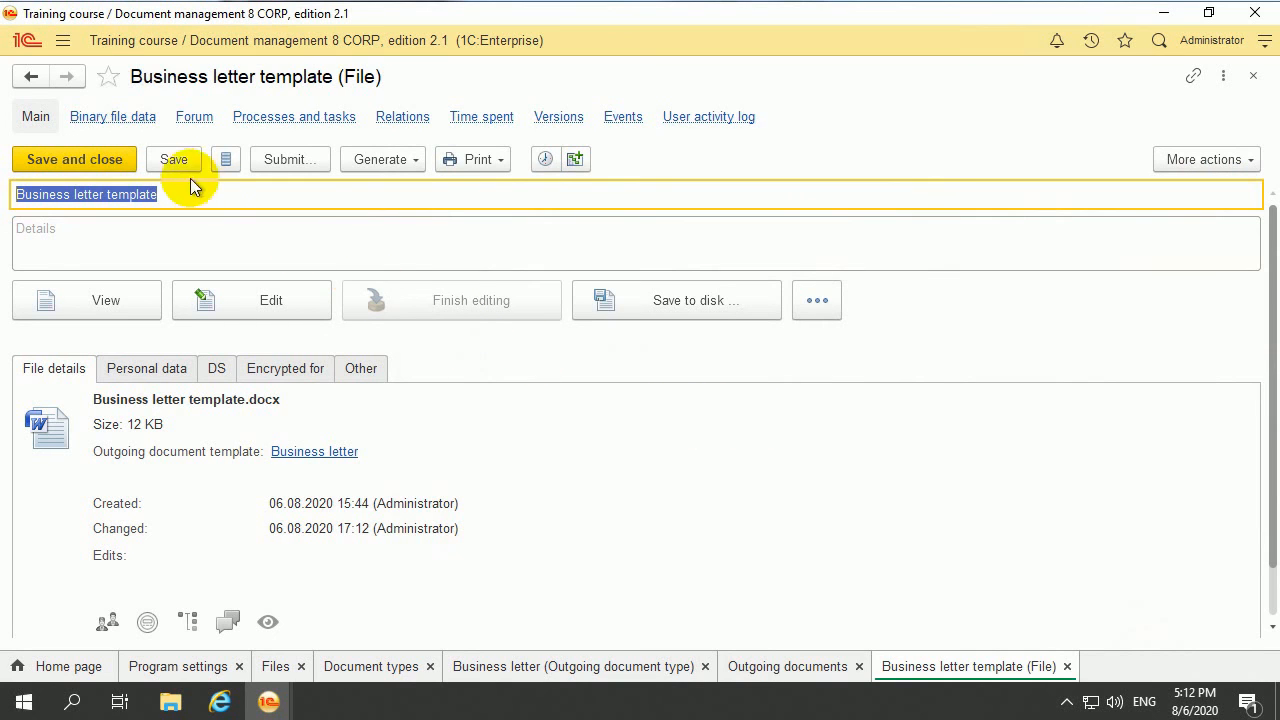
pyautogui.click(98, 160)
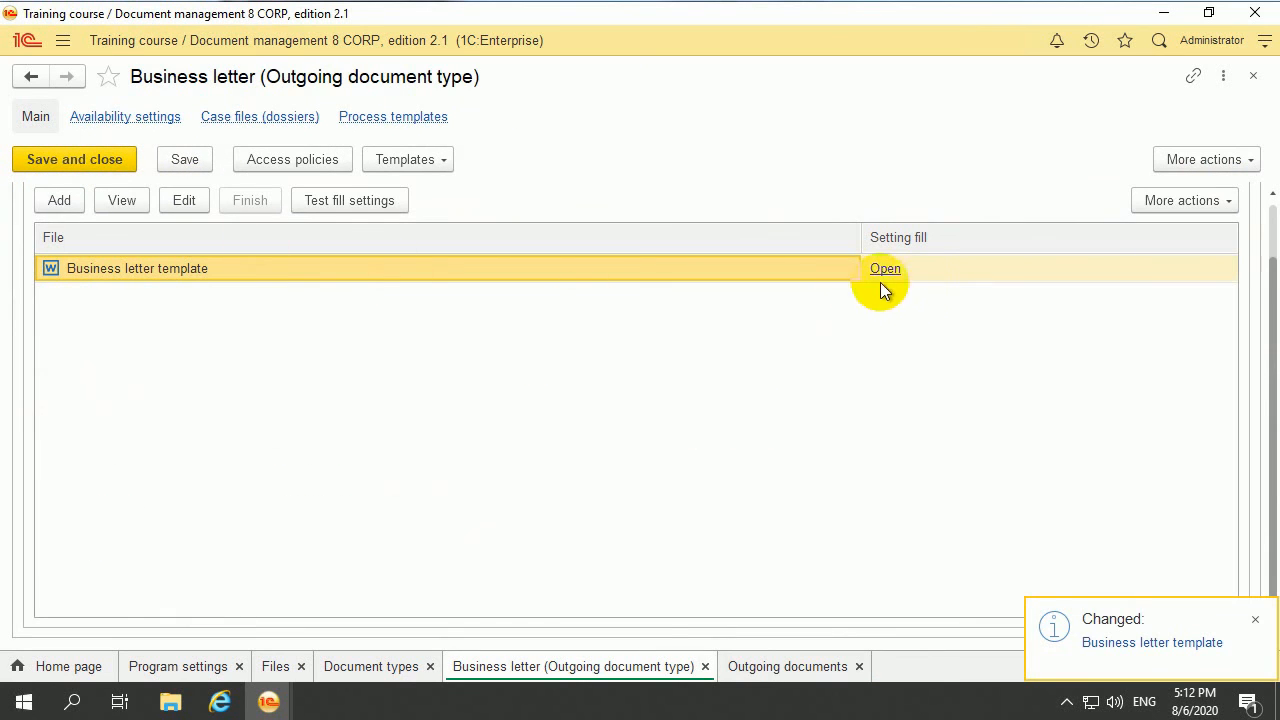
# - Check the attributes and scripts in the fill settings of the Business letter template, then close the settings
pyautogui.click(882, 270)
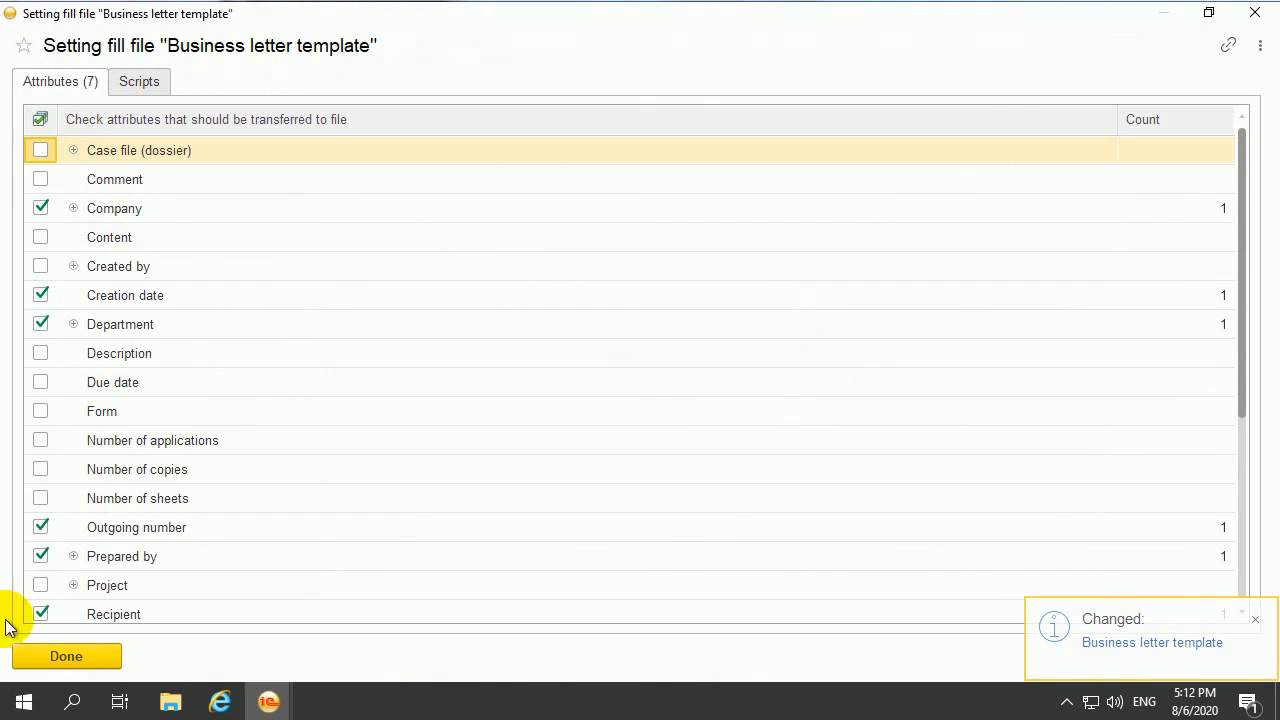
pyautogui.scroll(-5, 150, 415)
pyautogui.scroll(5, 186, 515)
pyautogui.click(139, 81)
pyautogui.click(93, 81)
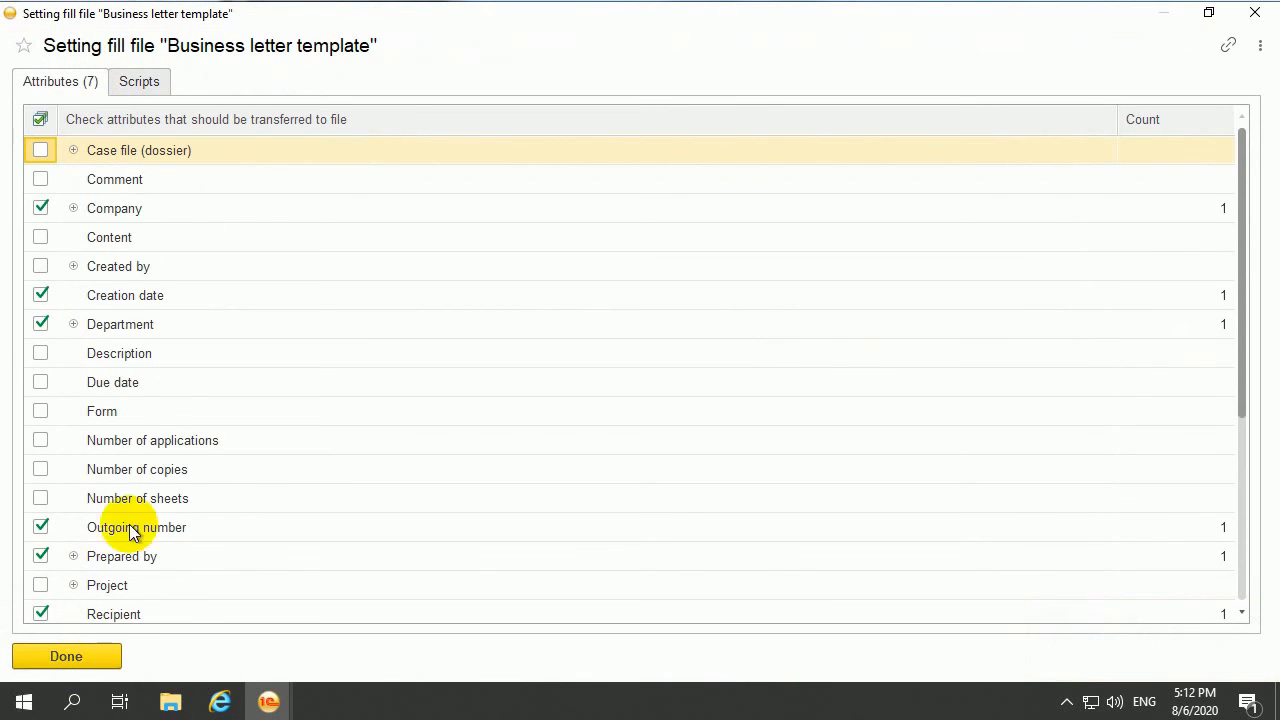
pyautogui.scroll(-3, 150, 500)
pyautogui.scroll(5, 150, 470)
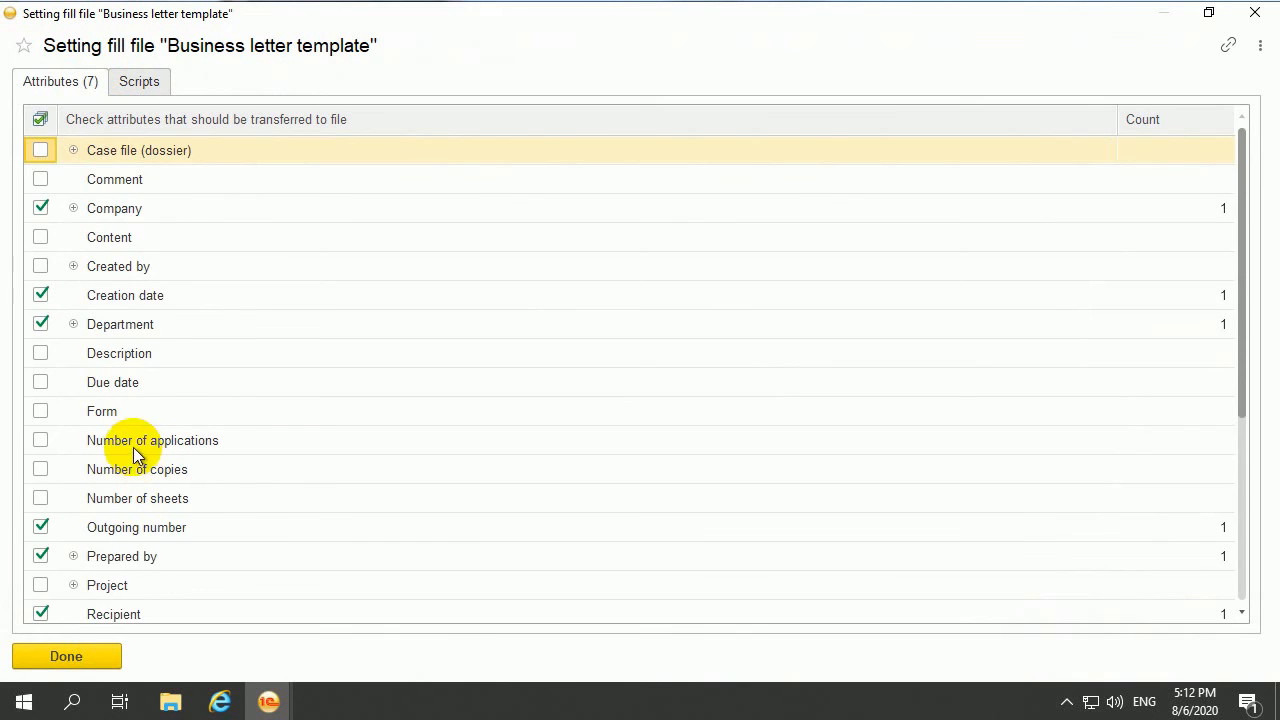
pyautogui.click(100, 660)
# - Open the Business letter template for editing in Word and move the barcode up above the Prepared by line
pyautogui.rightClick(275, 268)
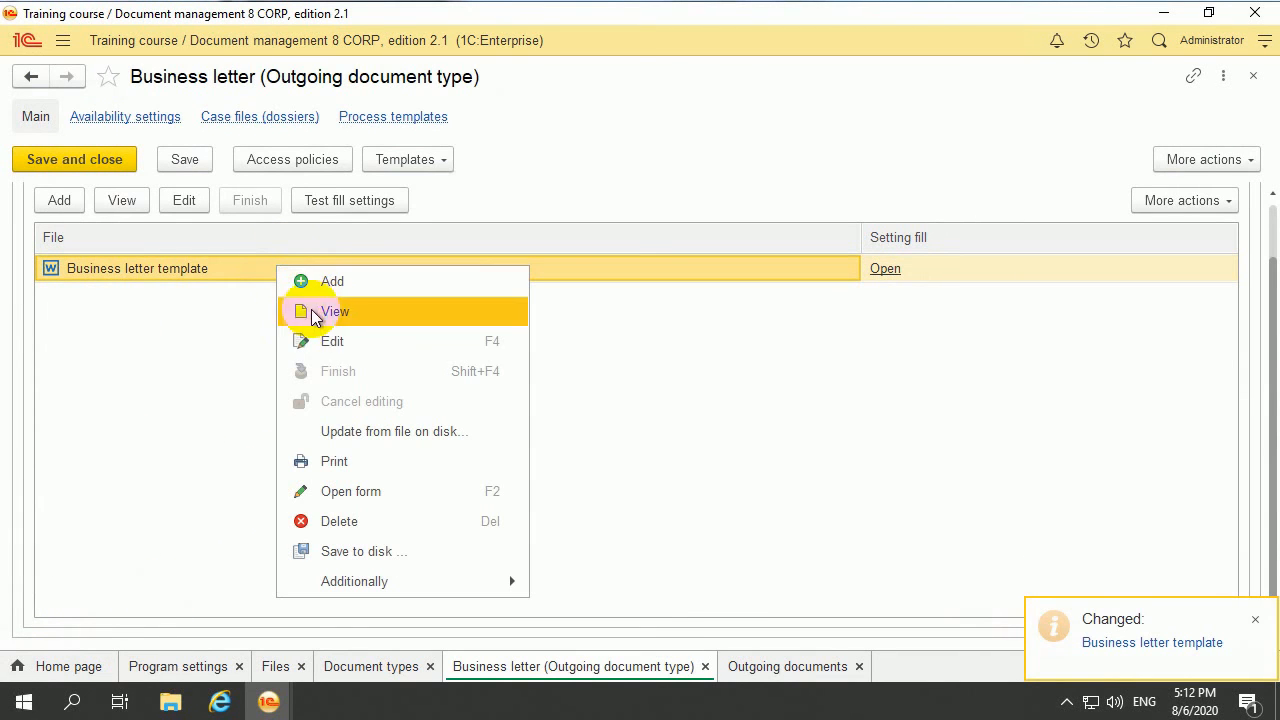
pyautogui.click(320, 340)
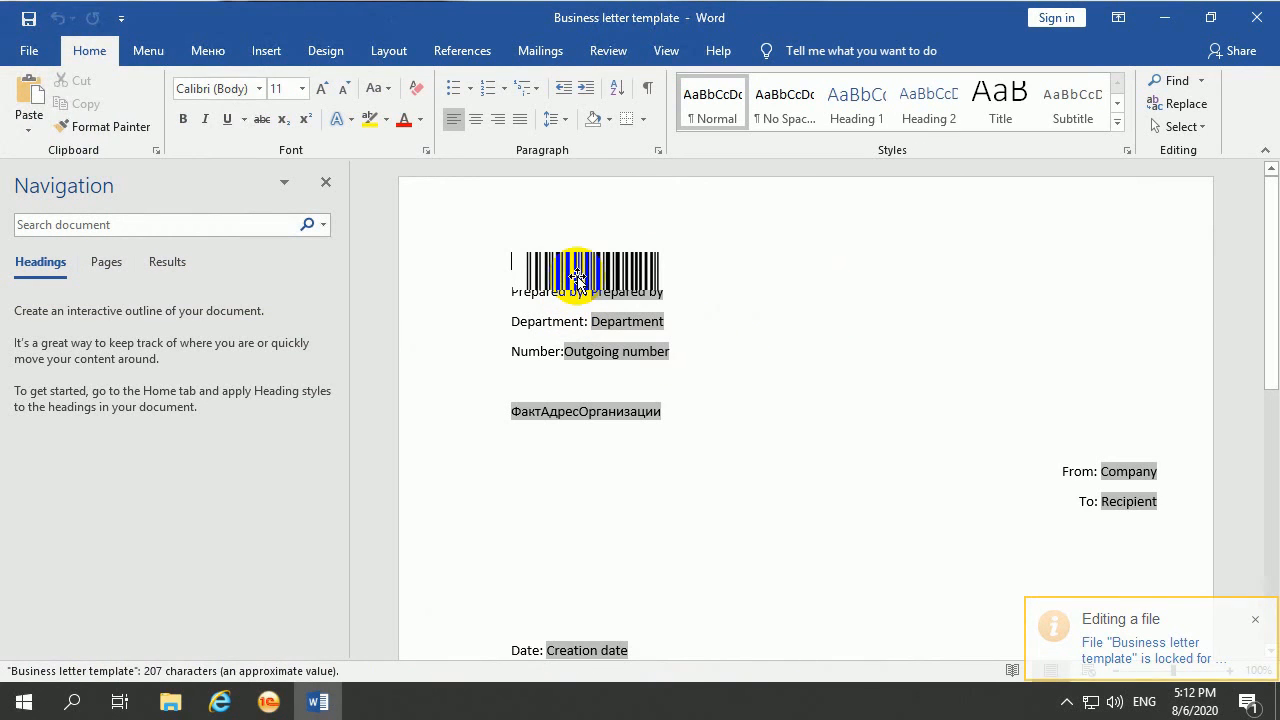
pyautogui.moveTo(585, 268); pyautogui.dragTo(581, 221)
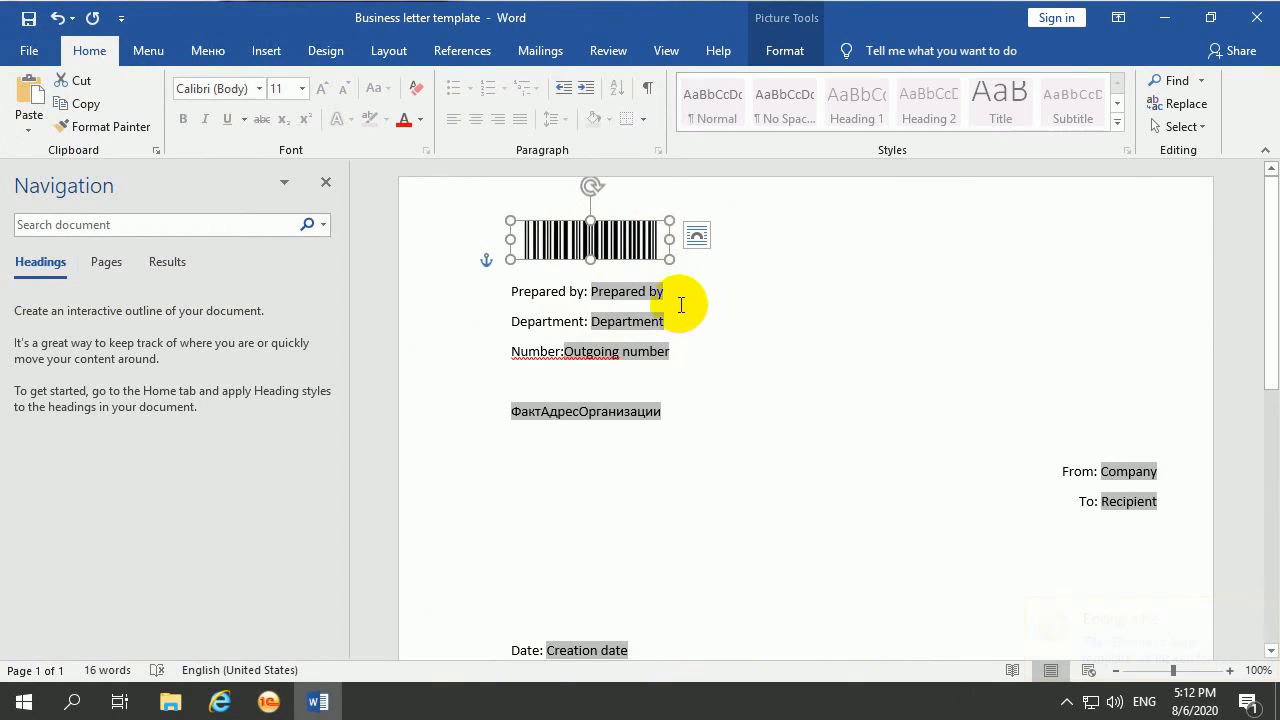
pyautogui.click(740, 351)
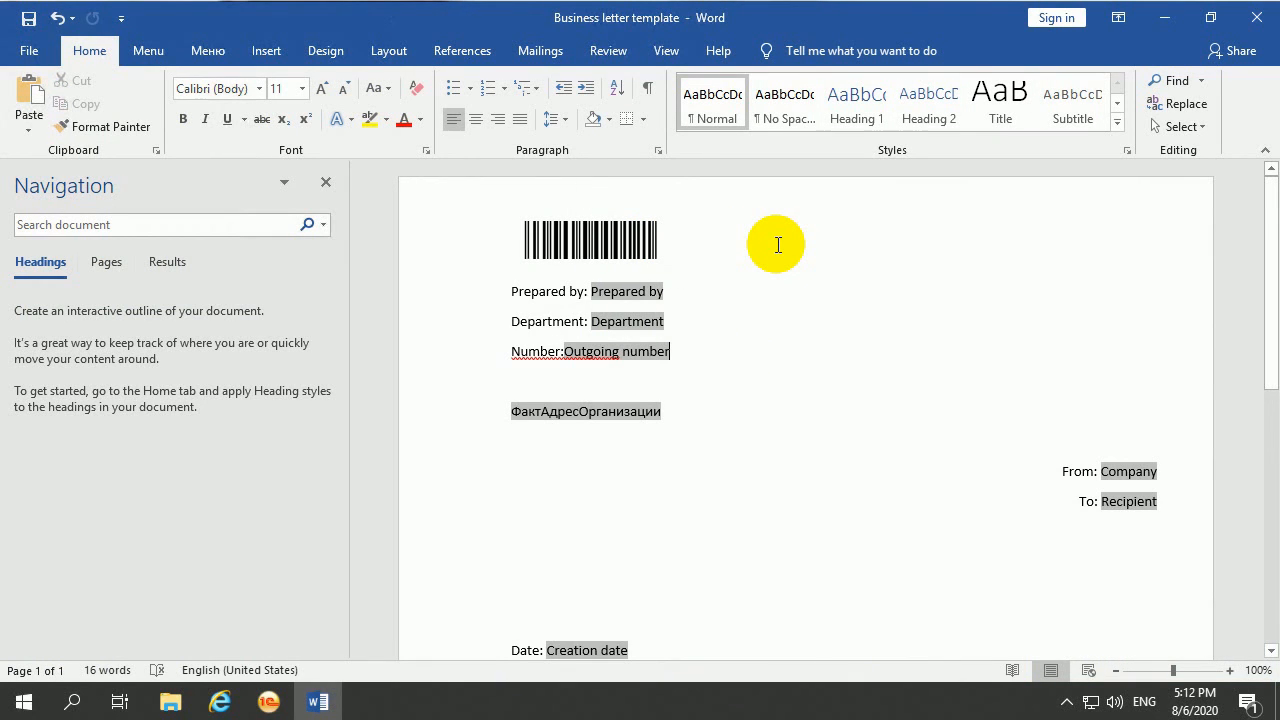
# - Save and close the template with the moved barcode, and finish editing the file without a change description
pyautogui.scroll(-2, 711, 331)
pyautogui.scroll(2, 731, 366)
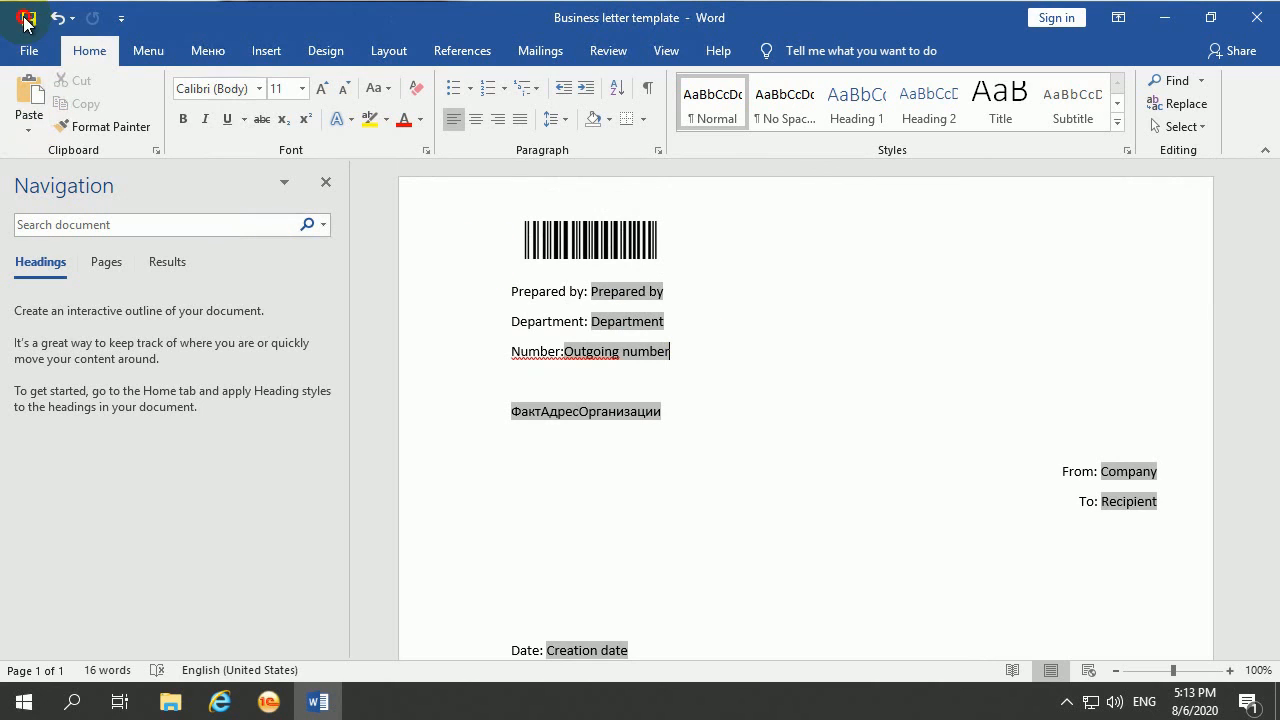
pyautogui.click(1245, 26)
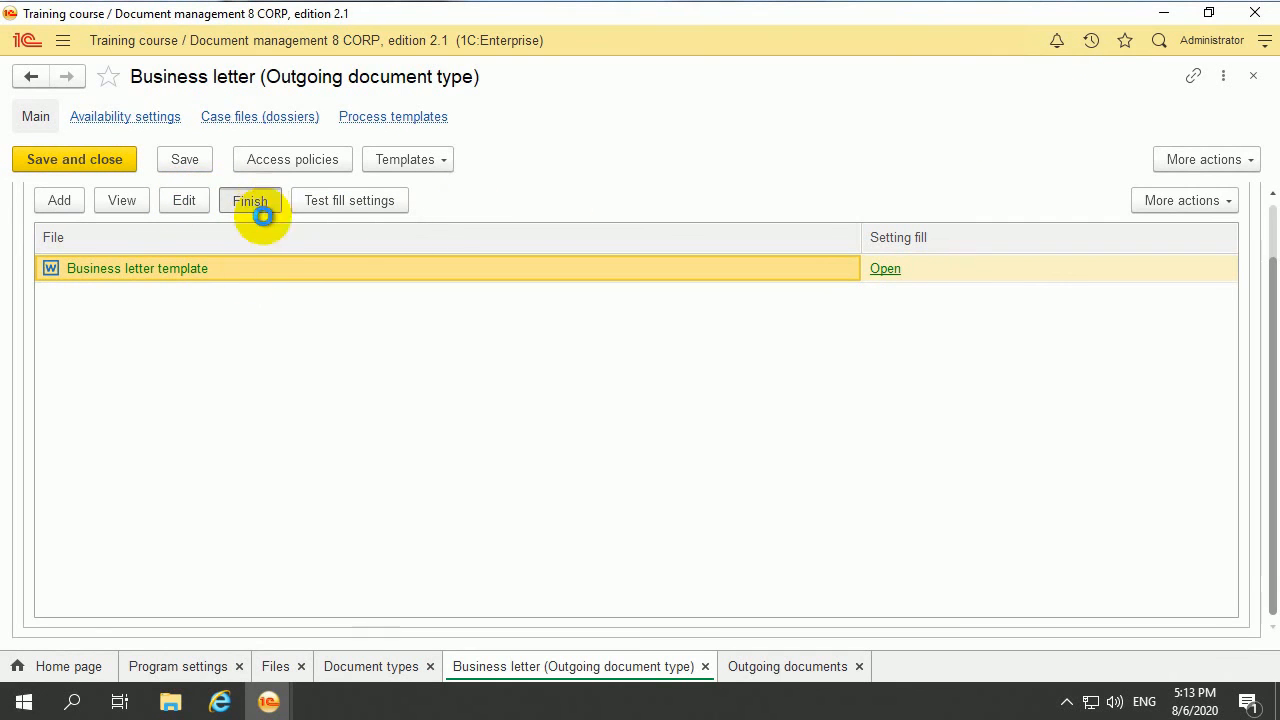
pyautogui.click(262, 204)
pyautogui.click(416, 420)
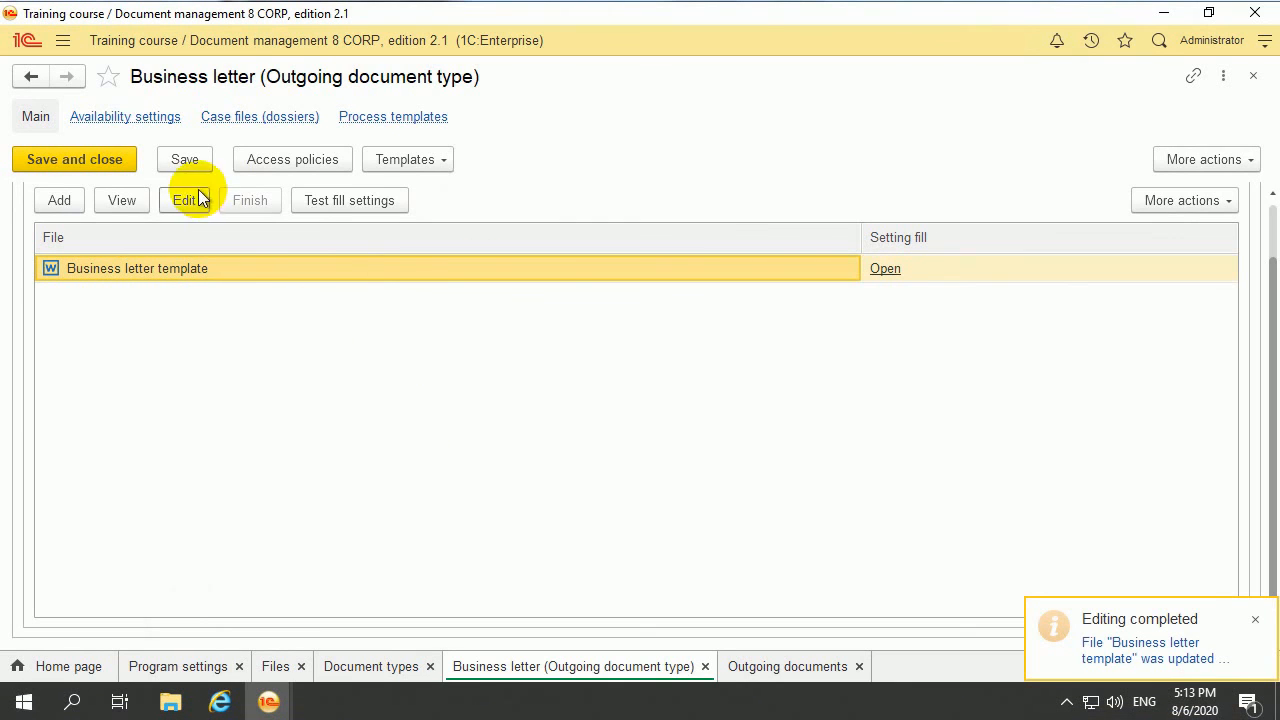
# - Test the fill settings on the document "About the technical problems with equipment", inspect the filled letter with its barcode, and close it
pyautogui.click(340, 207)
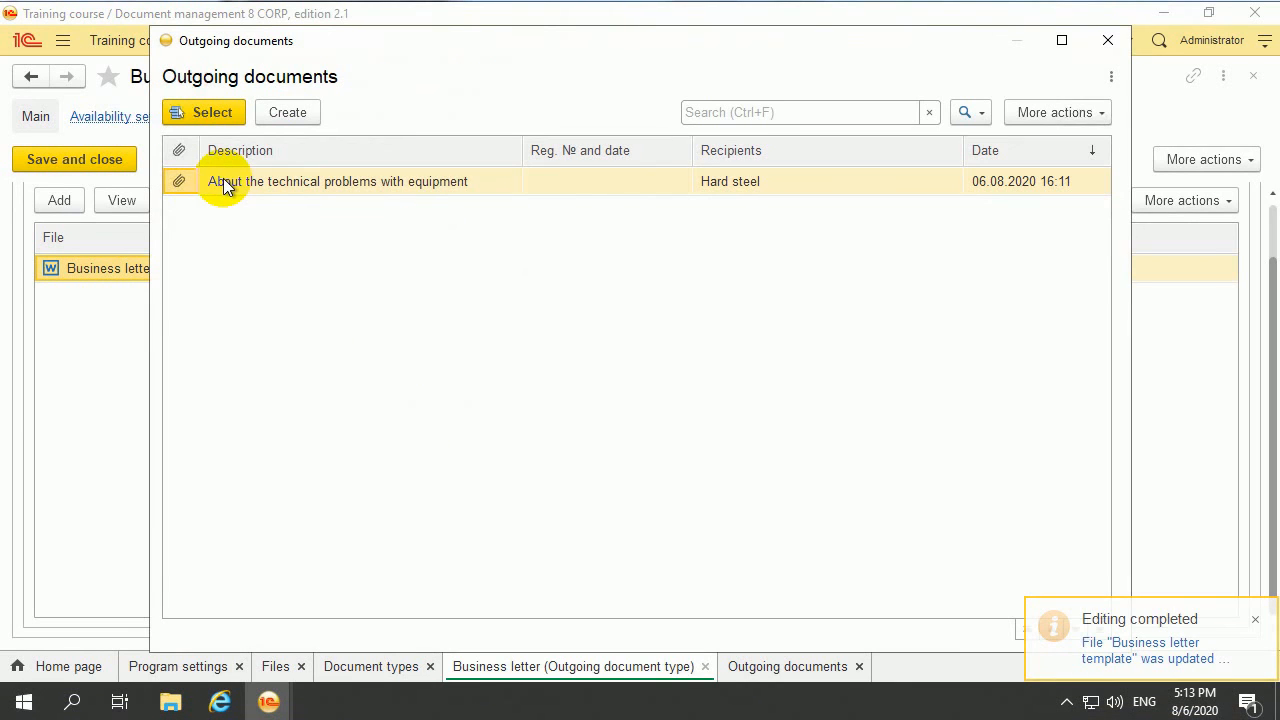
pyautogui.click(223, 181)
pyautogui.click(201, 116)
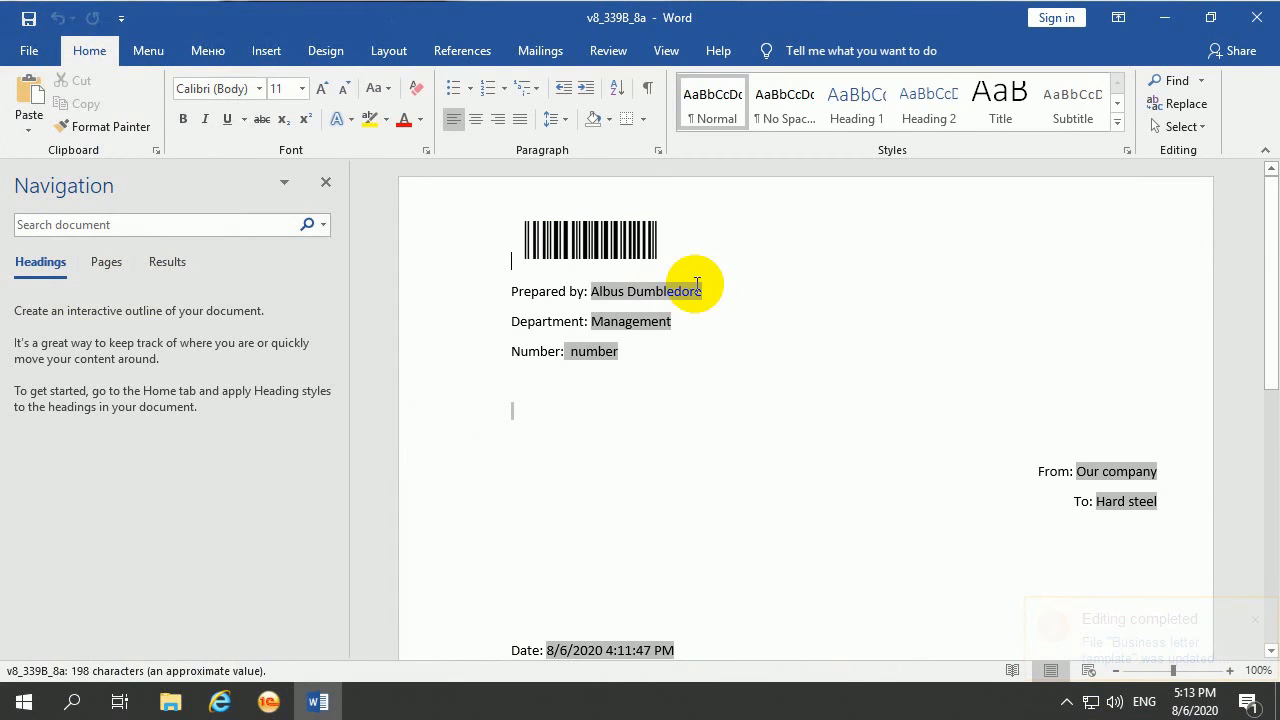
pyautogui.scroll(-6, 800, 370)
pyautogui.scroll(2, 900, 400)
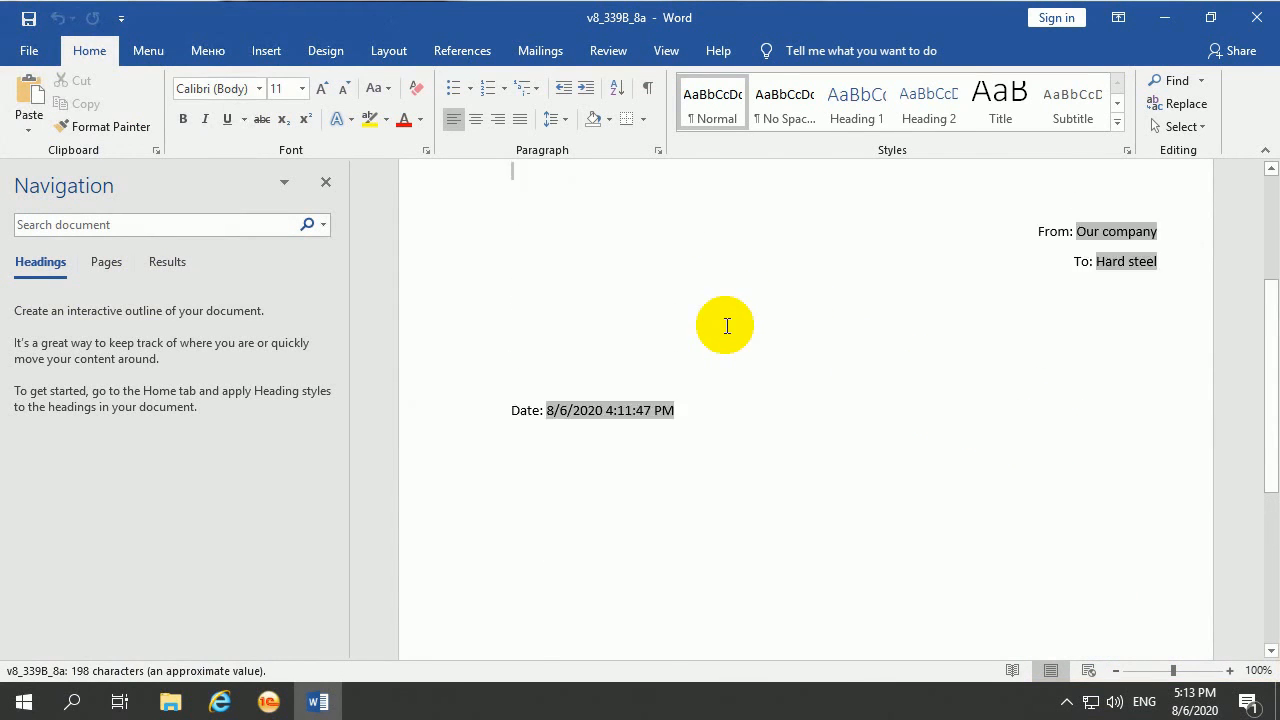
pyautogui.scroll(4, 727, 326)
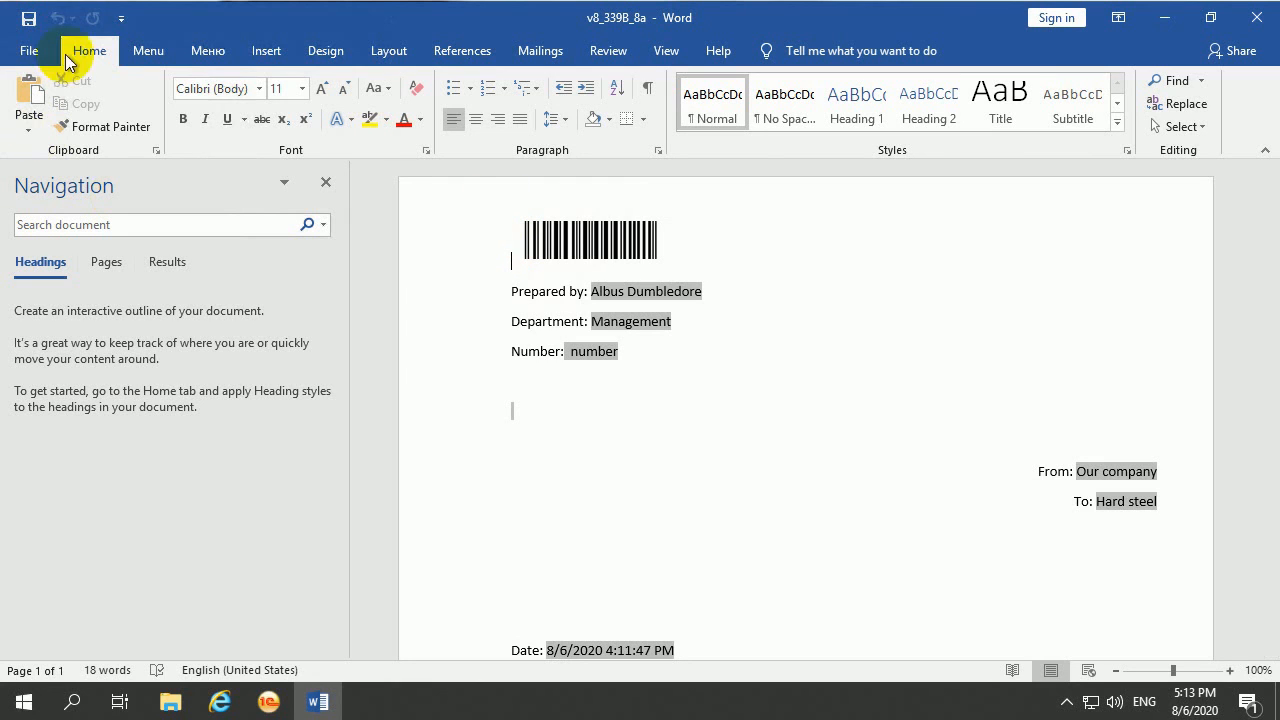
pyautogui.click(1254, 18)
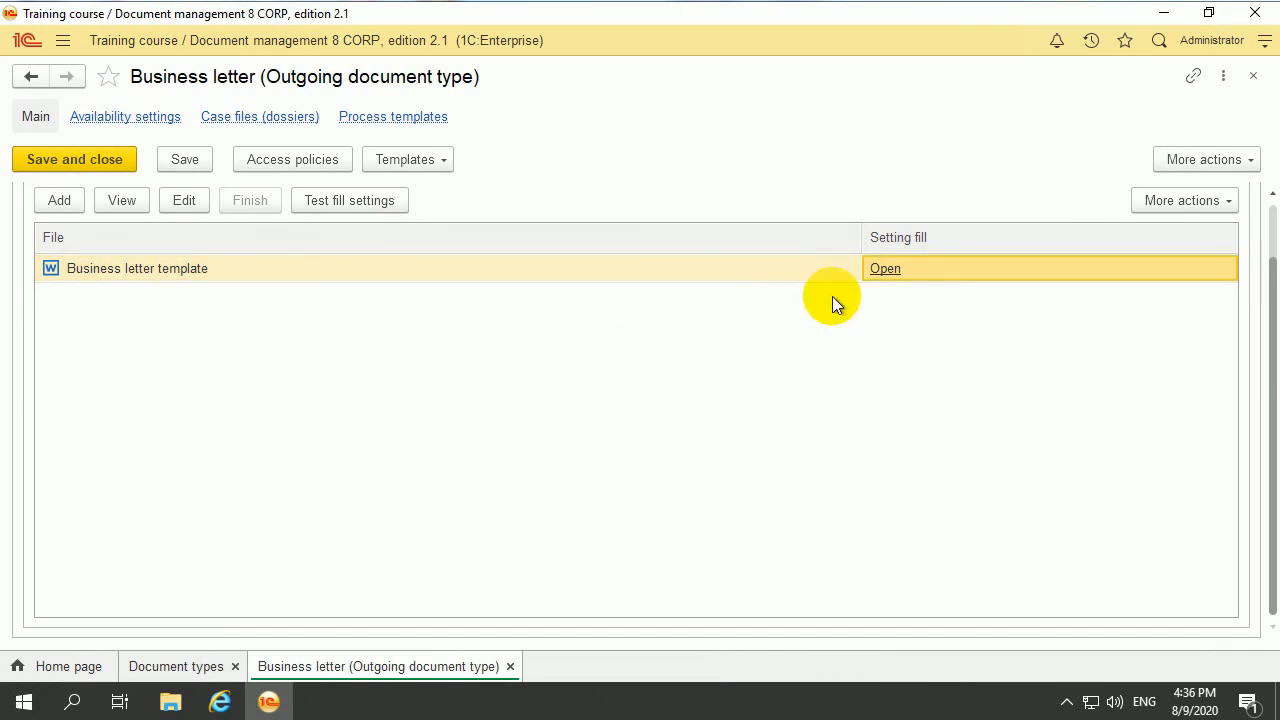
# - Look through the attribute list in the Business letter template's fill settings once more and close it
pyautogui.click(886, 270)
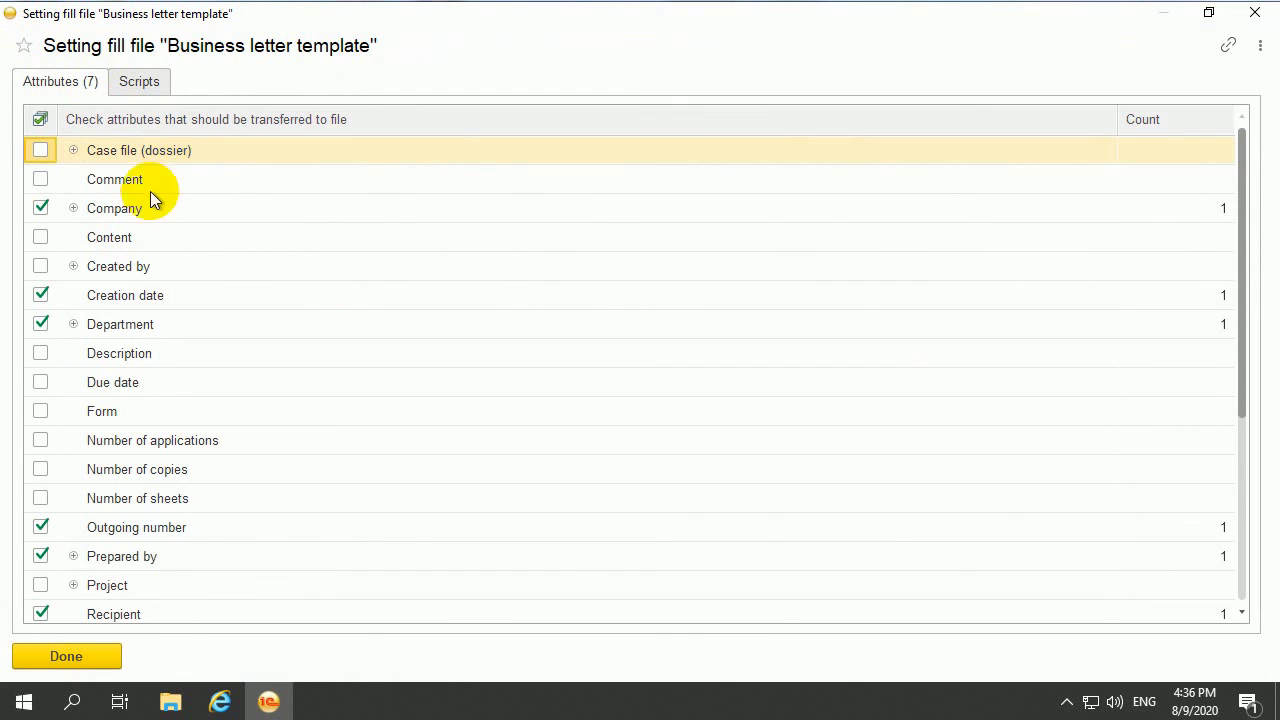
pyautogui.scroll(-4, 170, 172)
pyautogui.scroll(4, 182, 237)
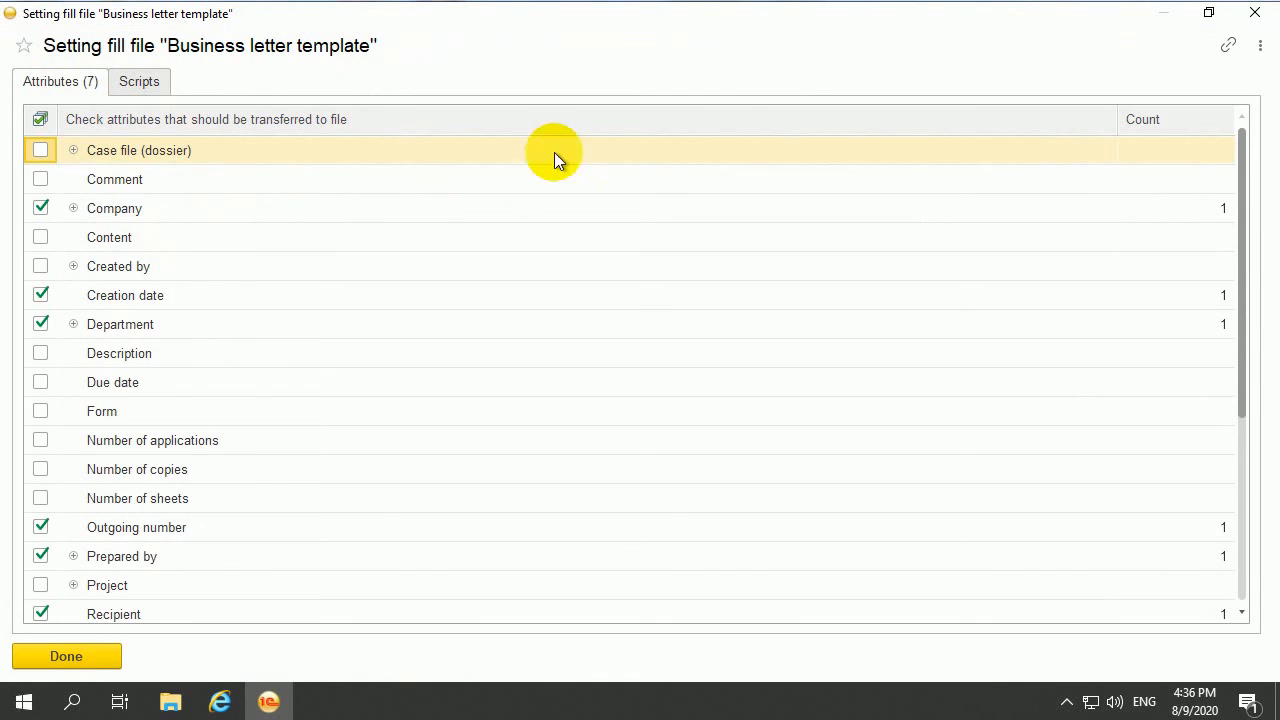
pyautogui.click(106, 655)
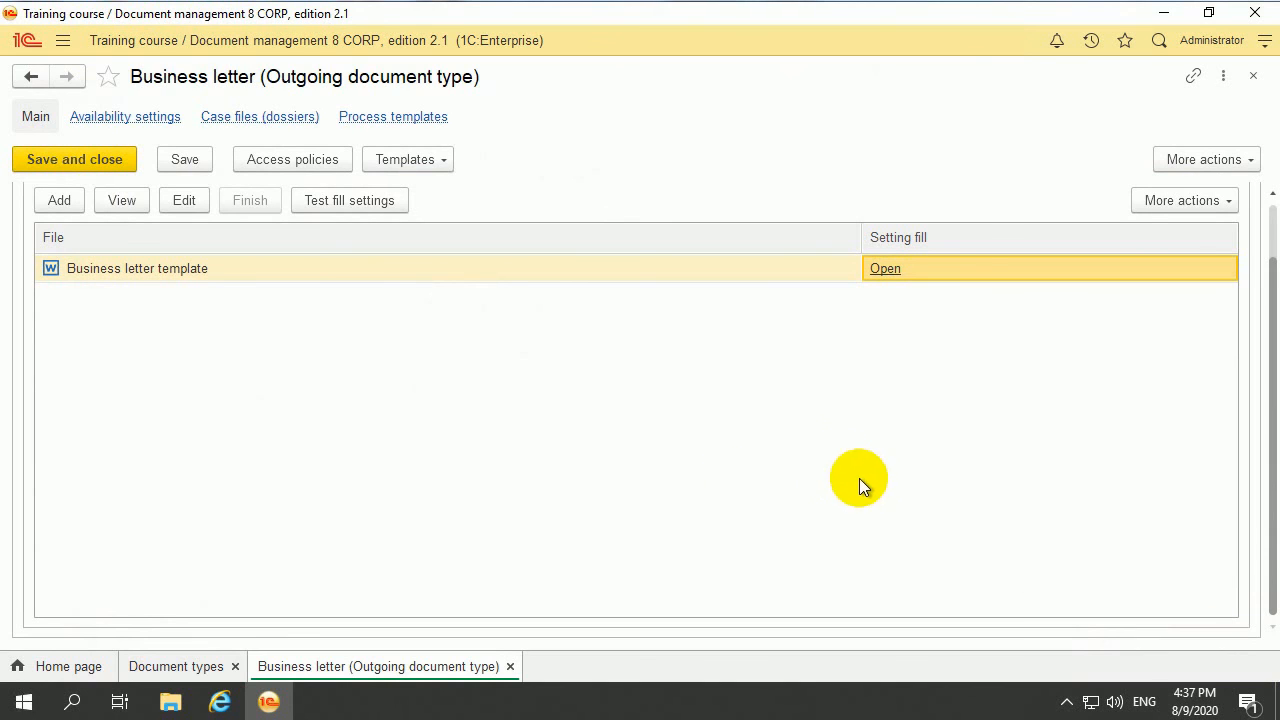
# - Reopen the template's fill settings, look over the attributes transferred to the file, and show the list of scripts
pyautogui.click(893, 270)
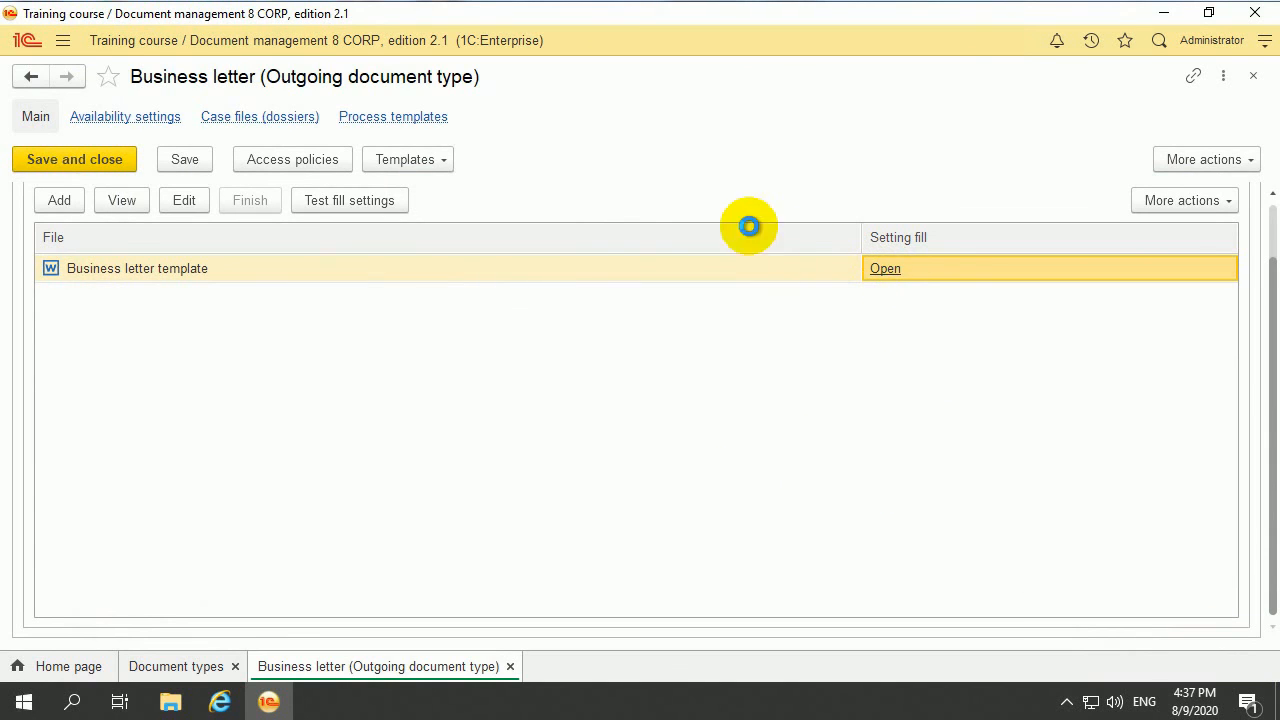
pyautogui.scroll(-5, 110, 210)
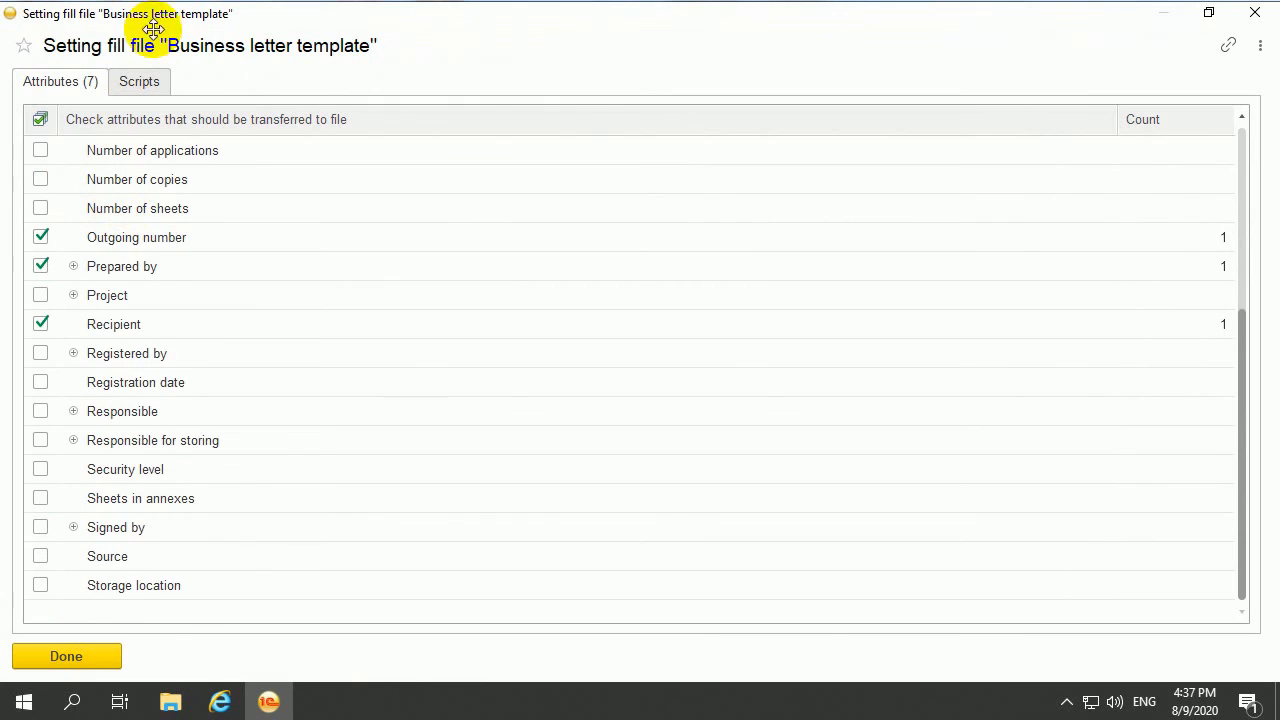
pyautogui.scroll(5, 171, 211)
pyautogui.scroll(-5, 106, 143)
pyautogui.scroll(5, 106, 143)
pyautogui.click(139, 86)
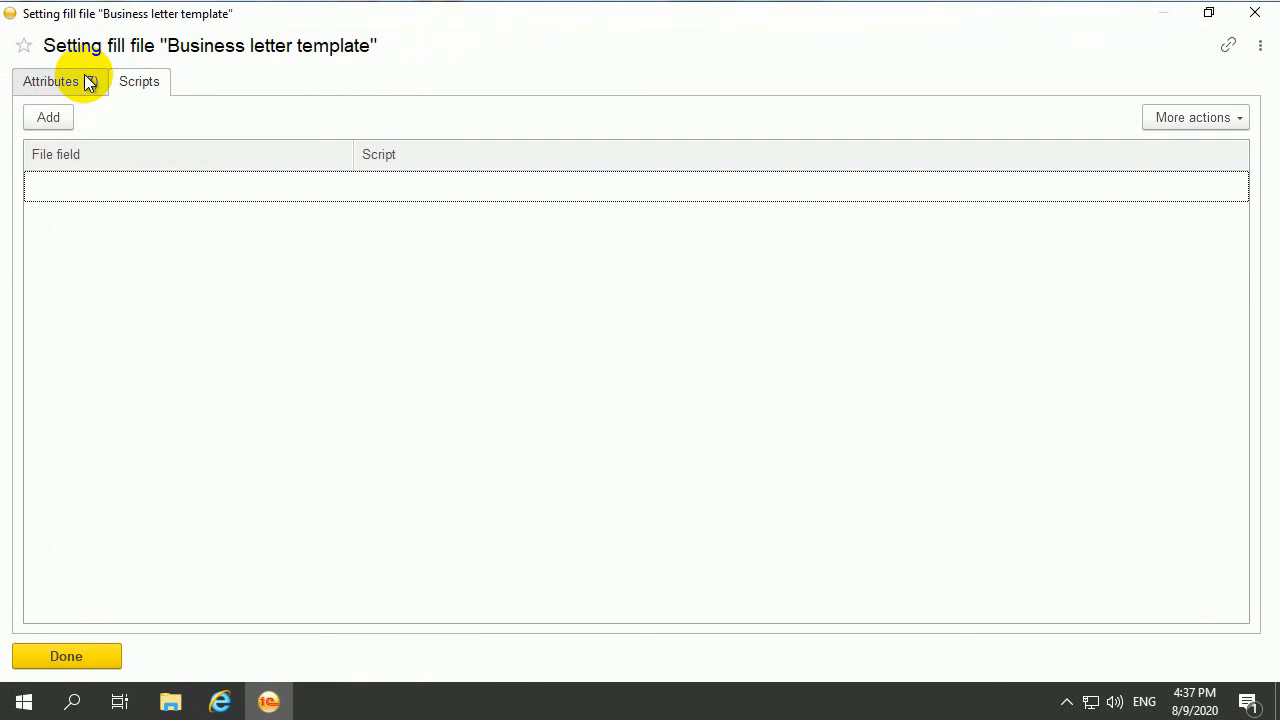
# - Compare the scripts and attributes in the Business letter template's fill settings and finish the setup
pyautogui.click(76, 86)
pyautogui.click(128, 82)
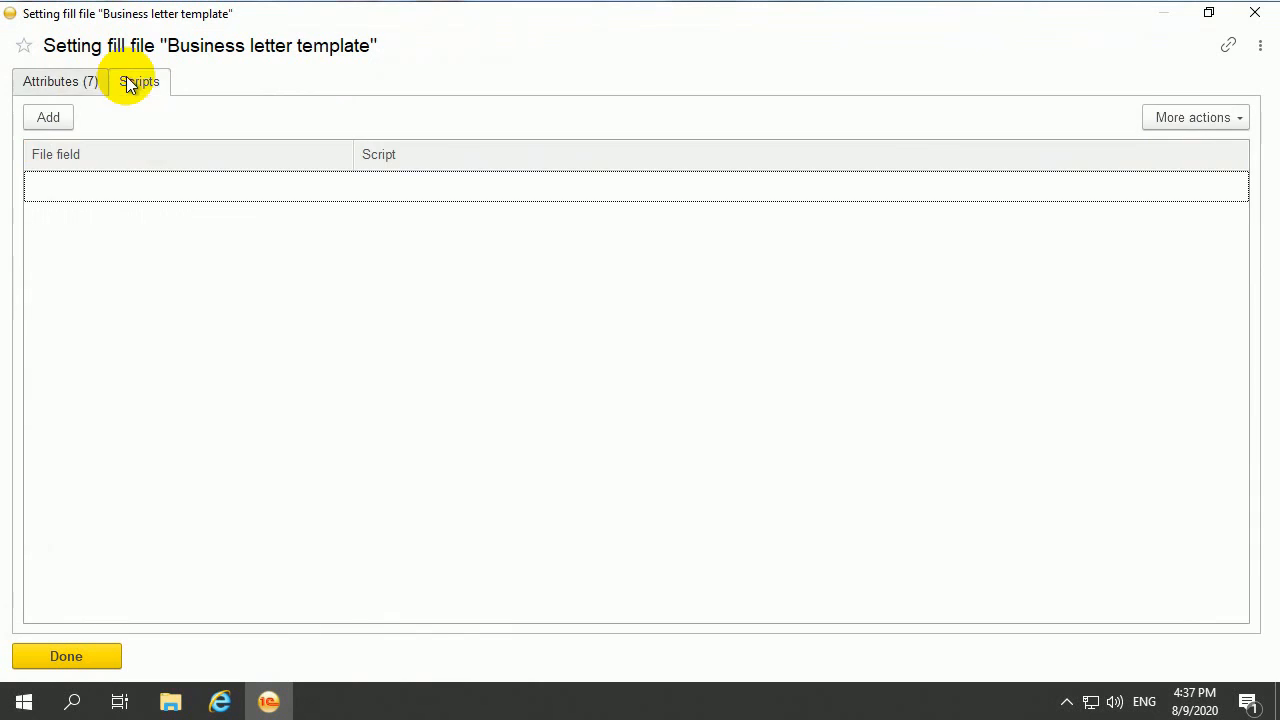
pyautogui.click(98, 88)
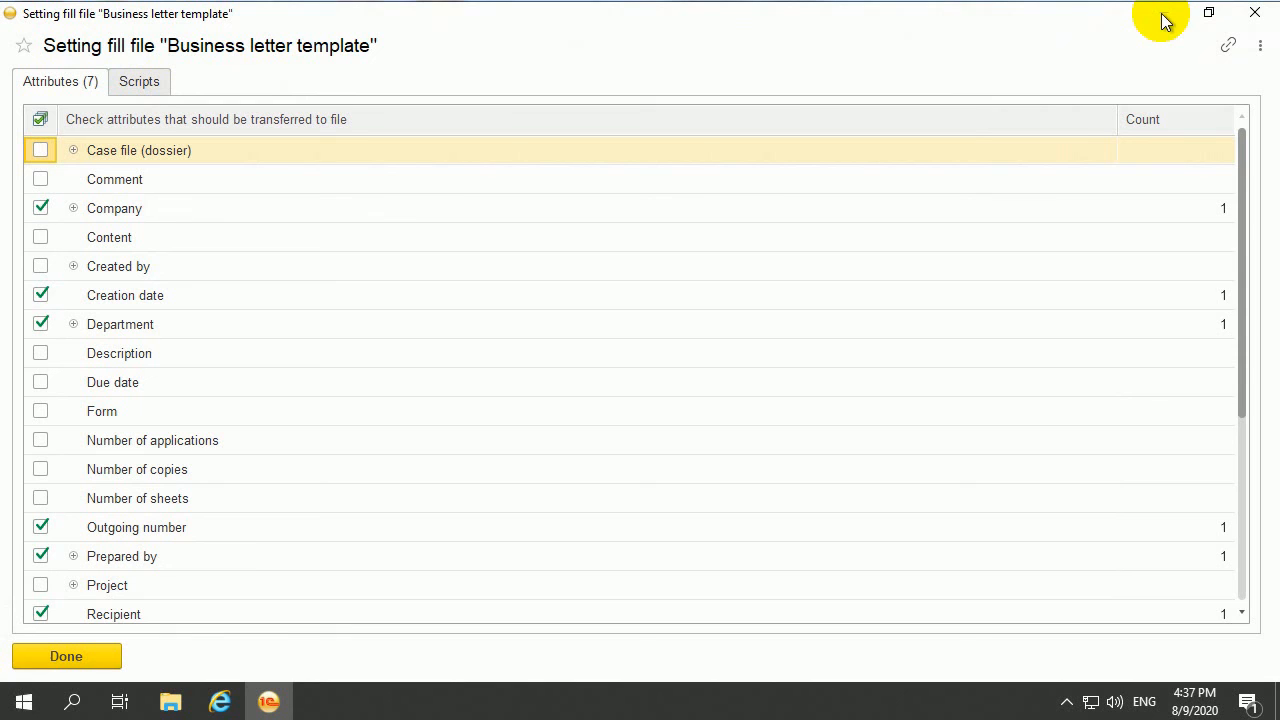
pyautogui.click(34, 653)
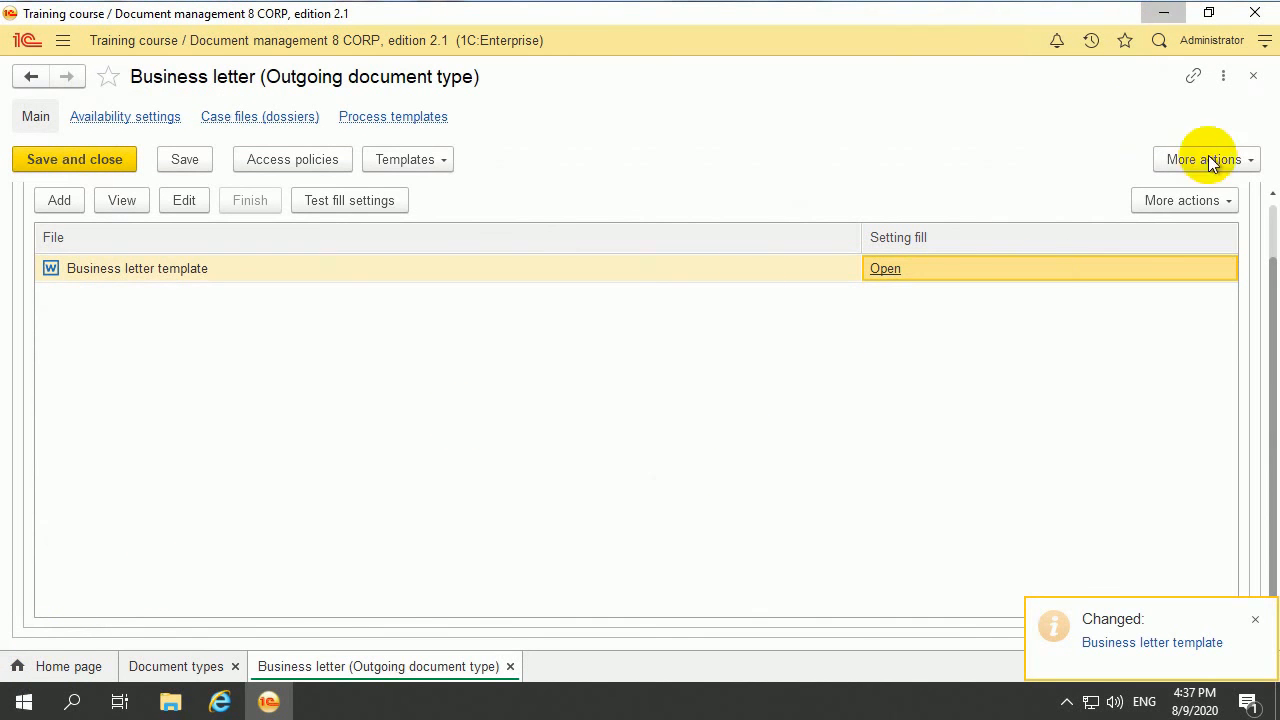
# - Minimize the document management window, switch to Google Chrome, and open the site academy.doc-lvv.ru
pyautogui.click(1163, 13)
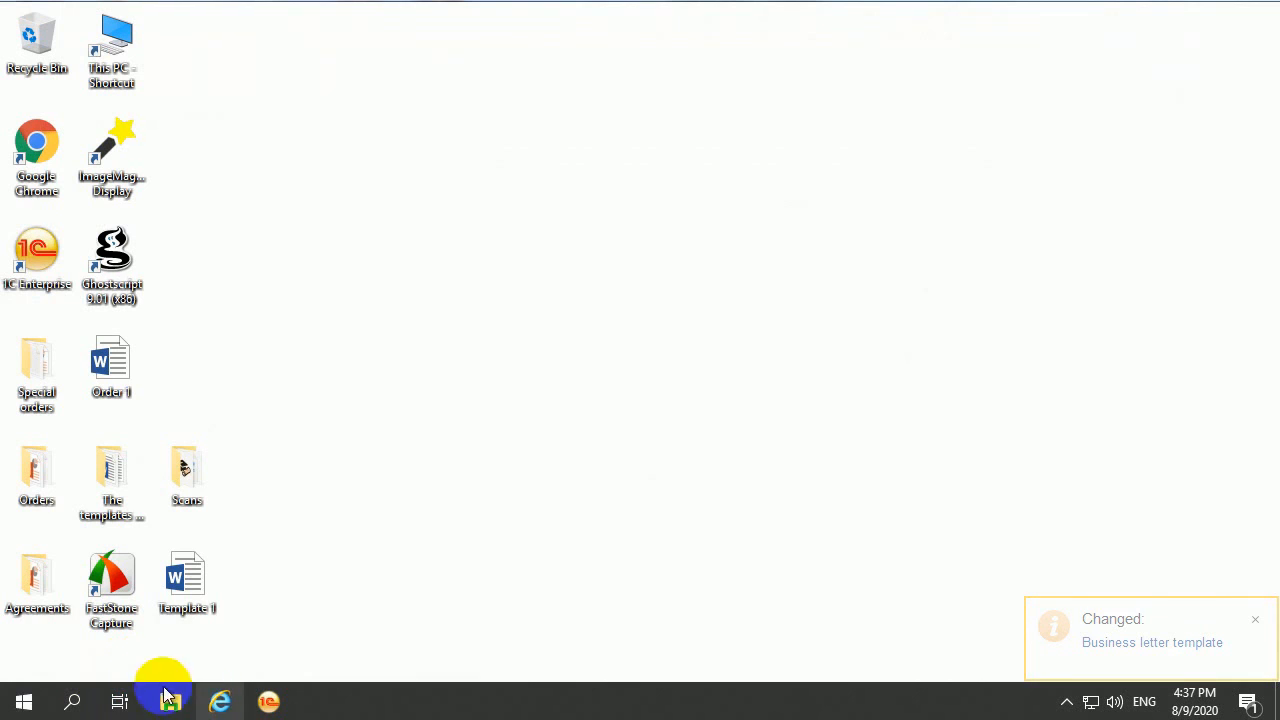
pyautogui.doubleClick(46, 178)
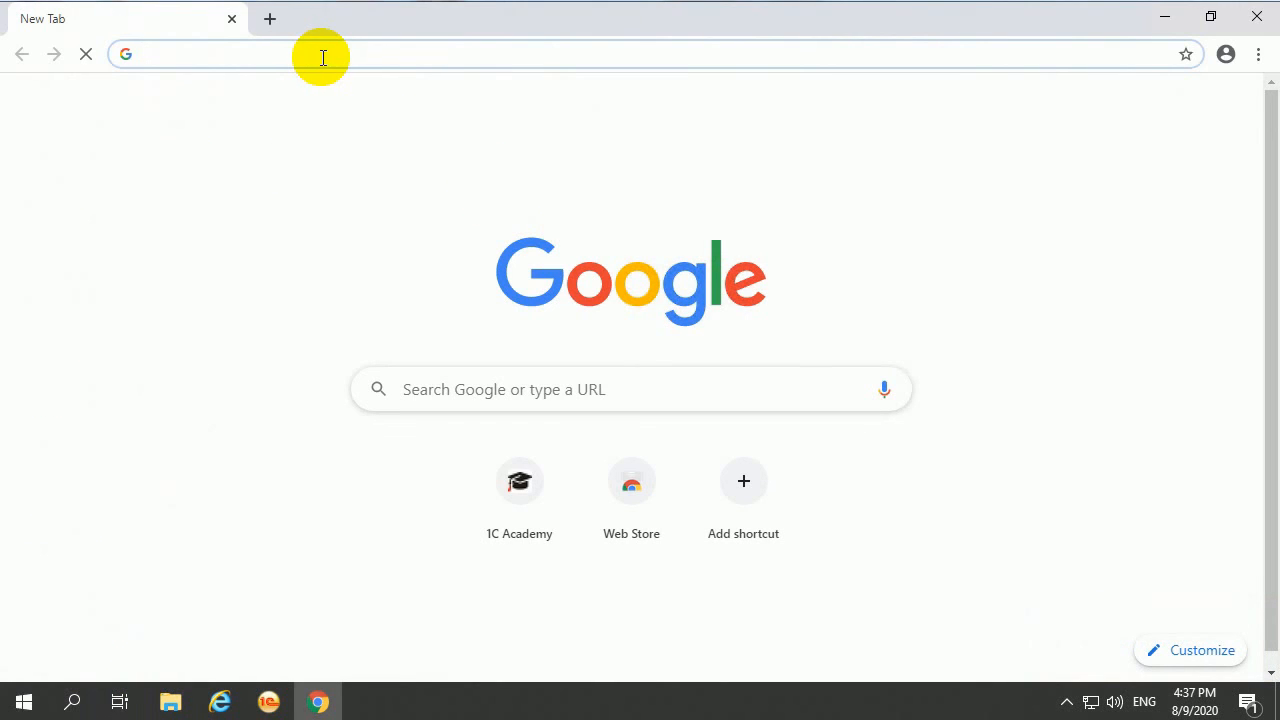
pyautogui.write('aca')
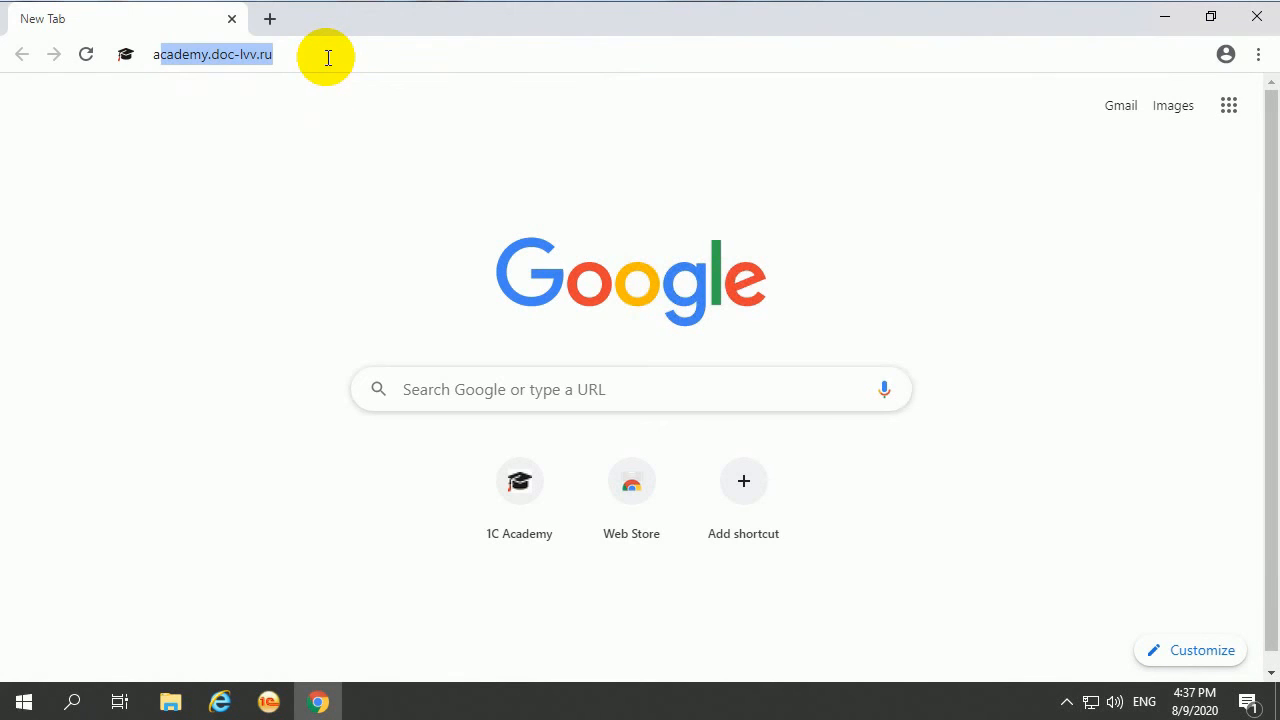
pyautogui.write('dem')
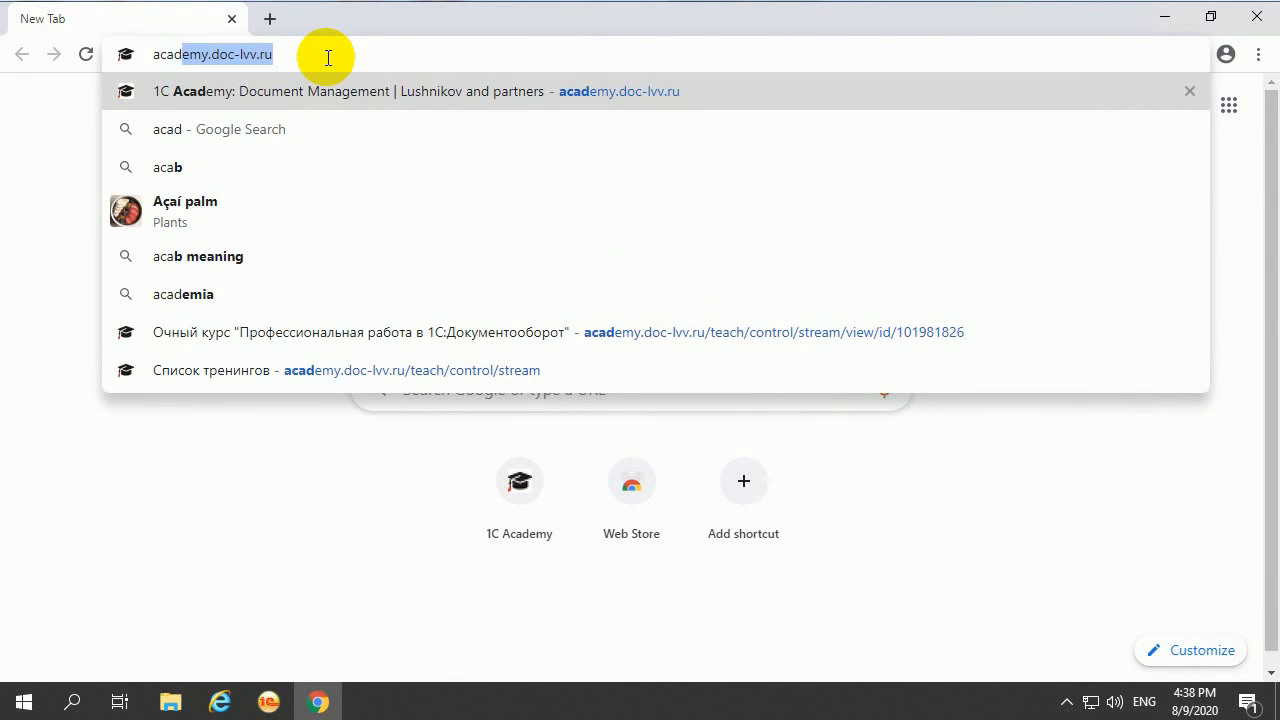
pyautogui.write('y')
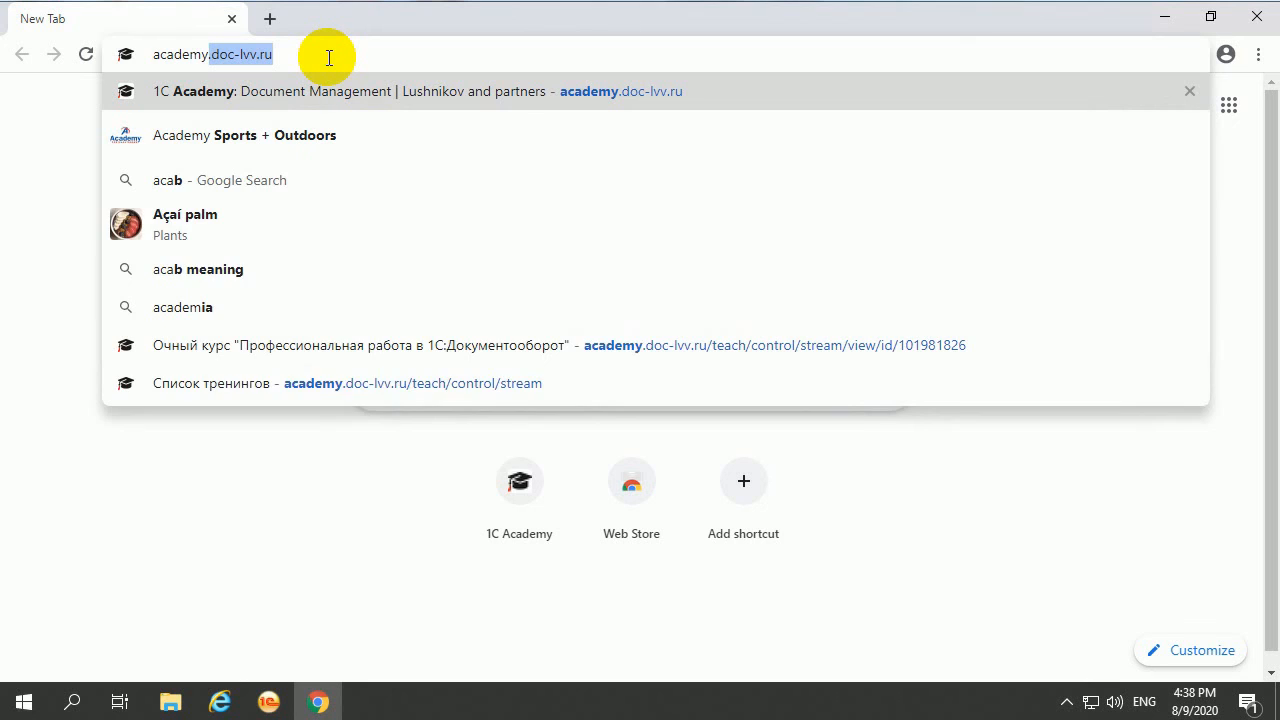
pyautogui.write('.')
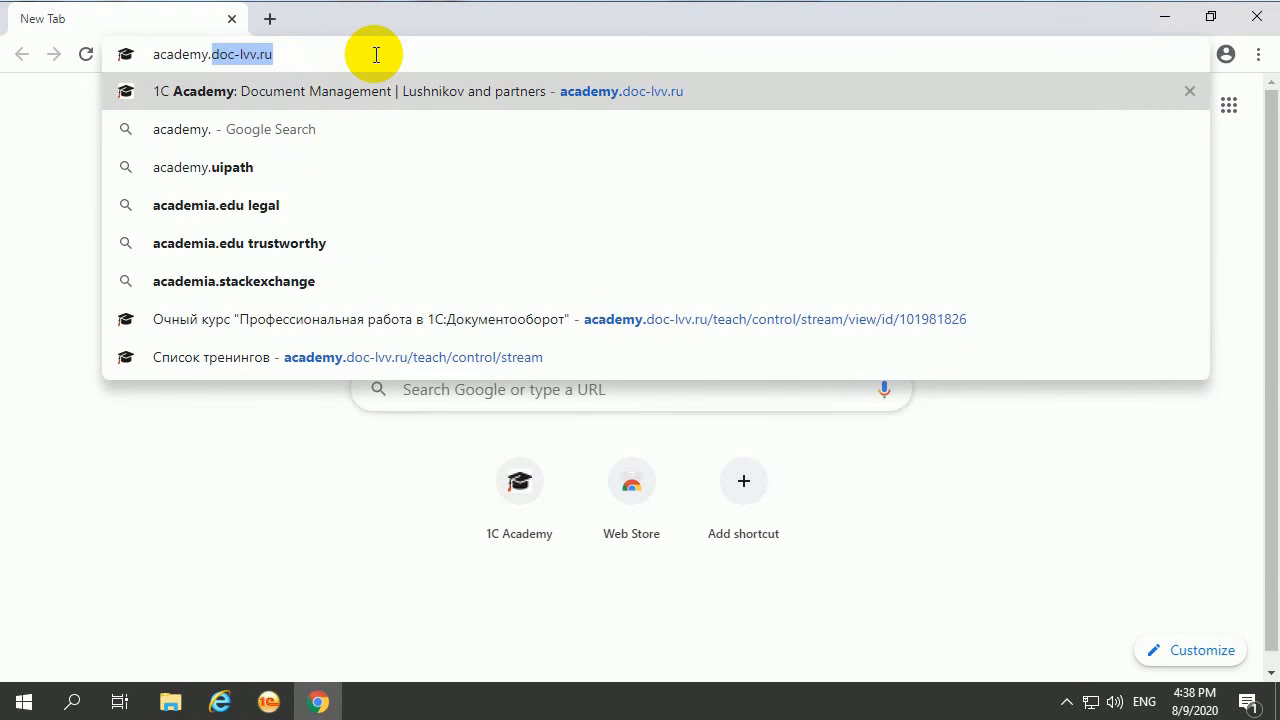
pyautogui.write('doc')
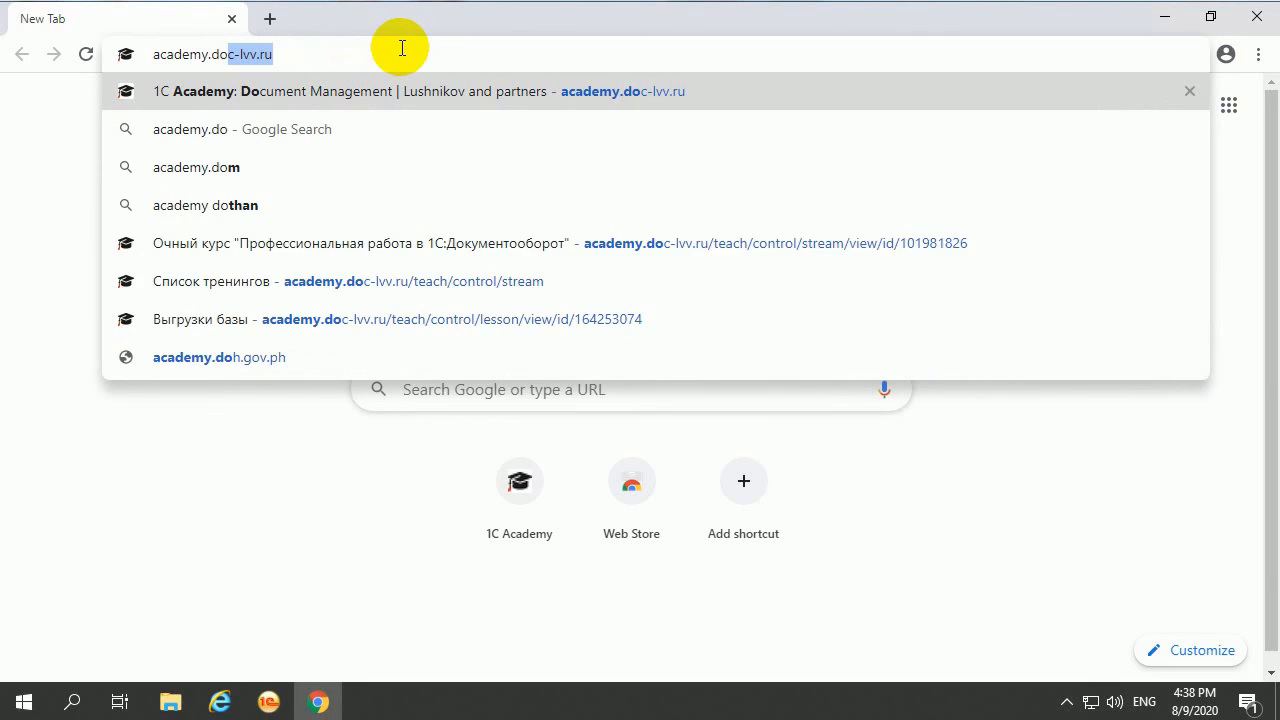
pyautogui.write('-')
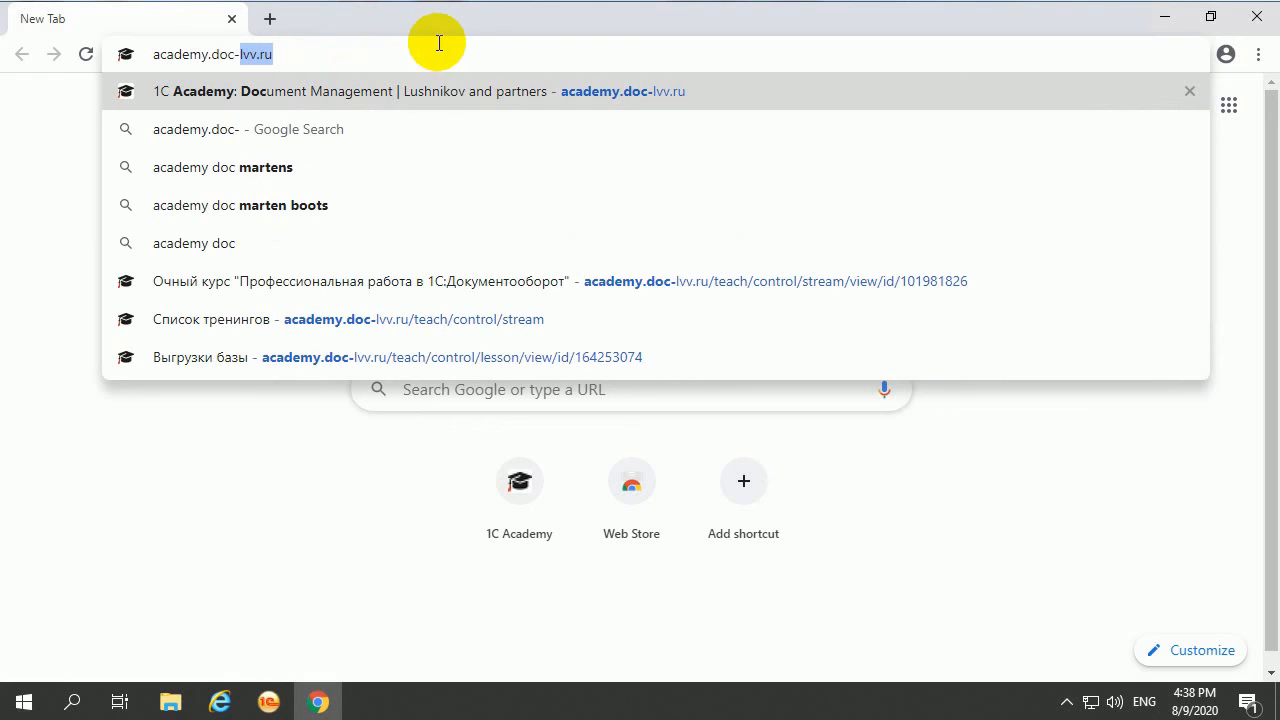
pyautogui.write('l')
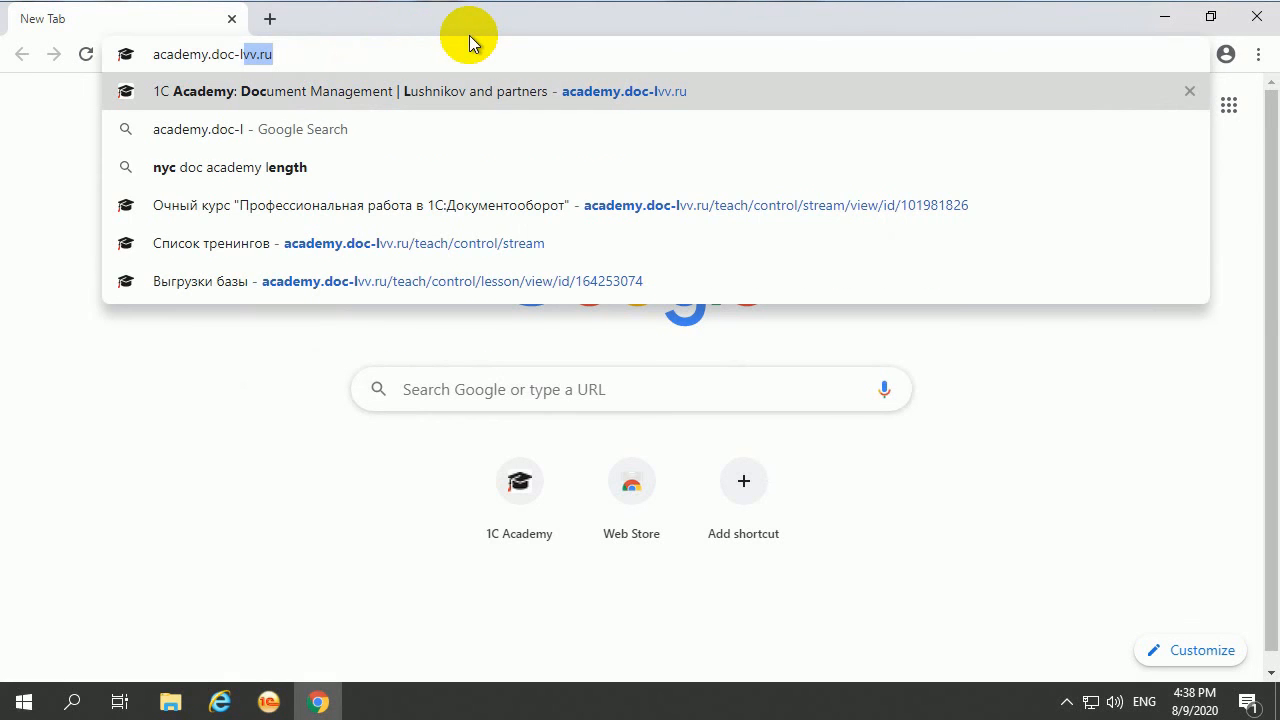
pyautogui.write('vv.ru')
pyautogui.press('Return')
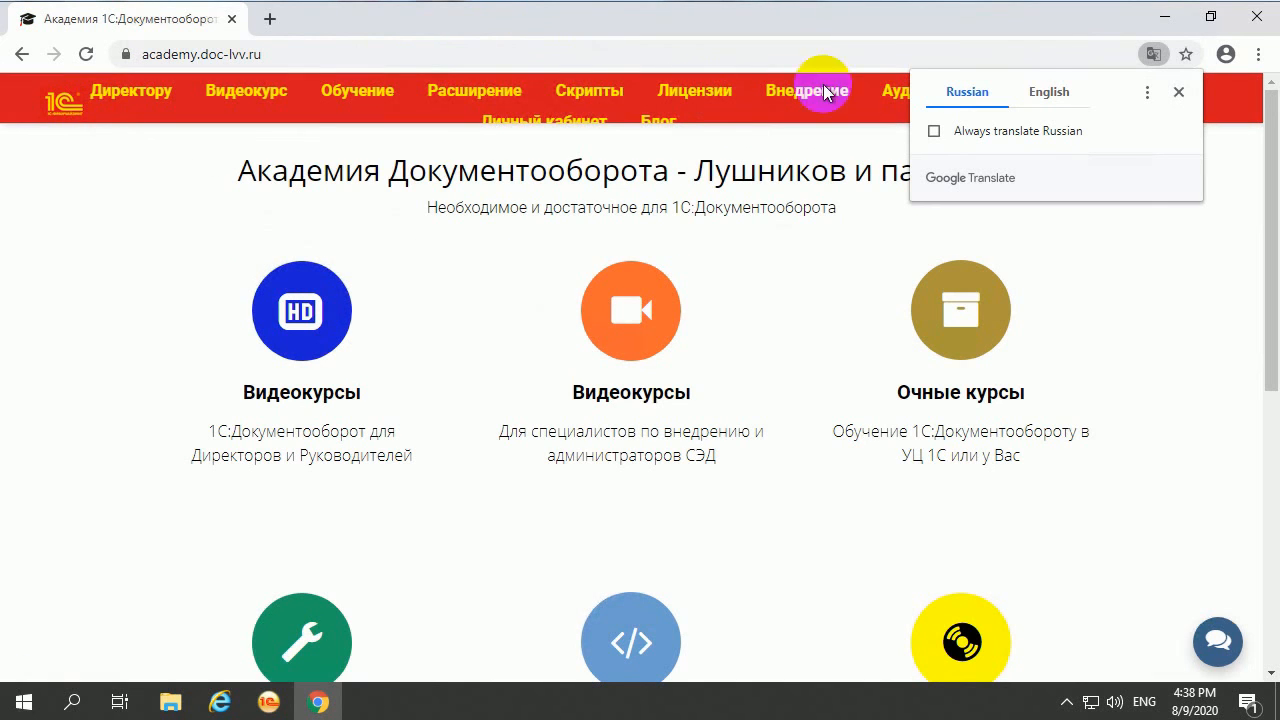
# - Translate the academy page into English and go to the Personal Area
pyautogui.click(1035, 96)
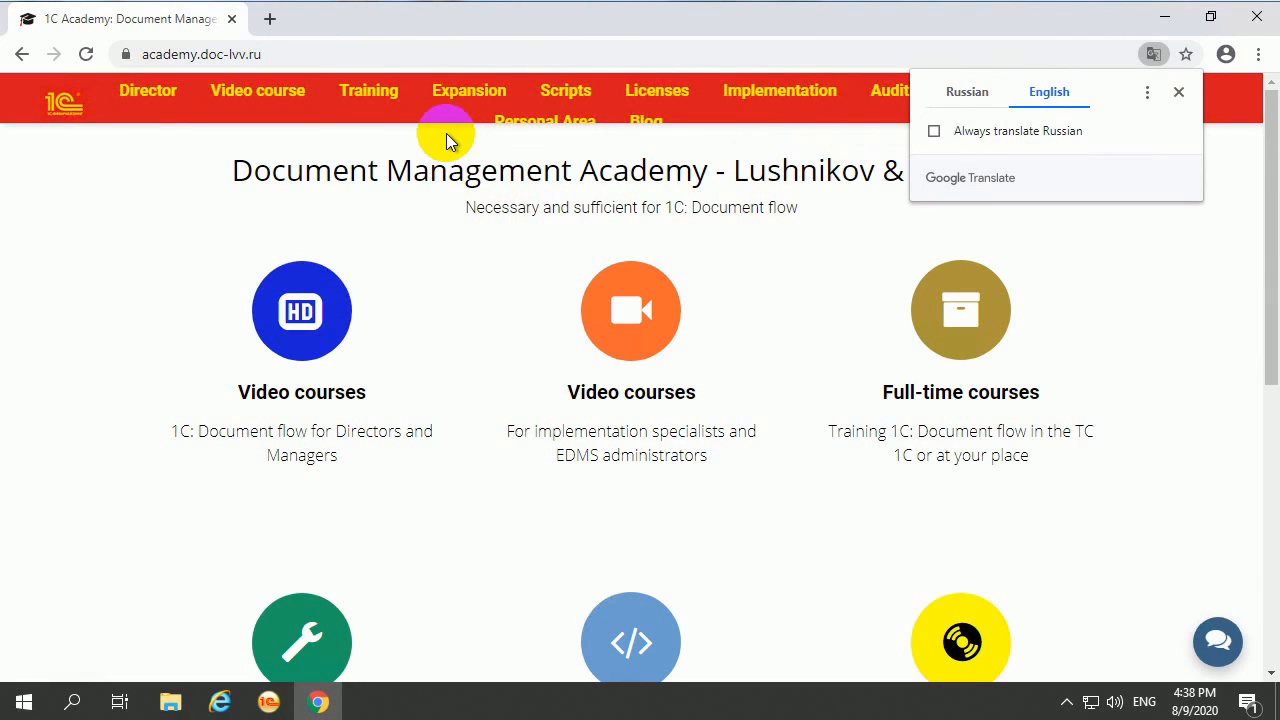
pyautogui.moveTo(449, 140); pyautogui.dragTo(536, 97)
pyautogui.click(548, 125)
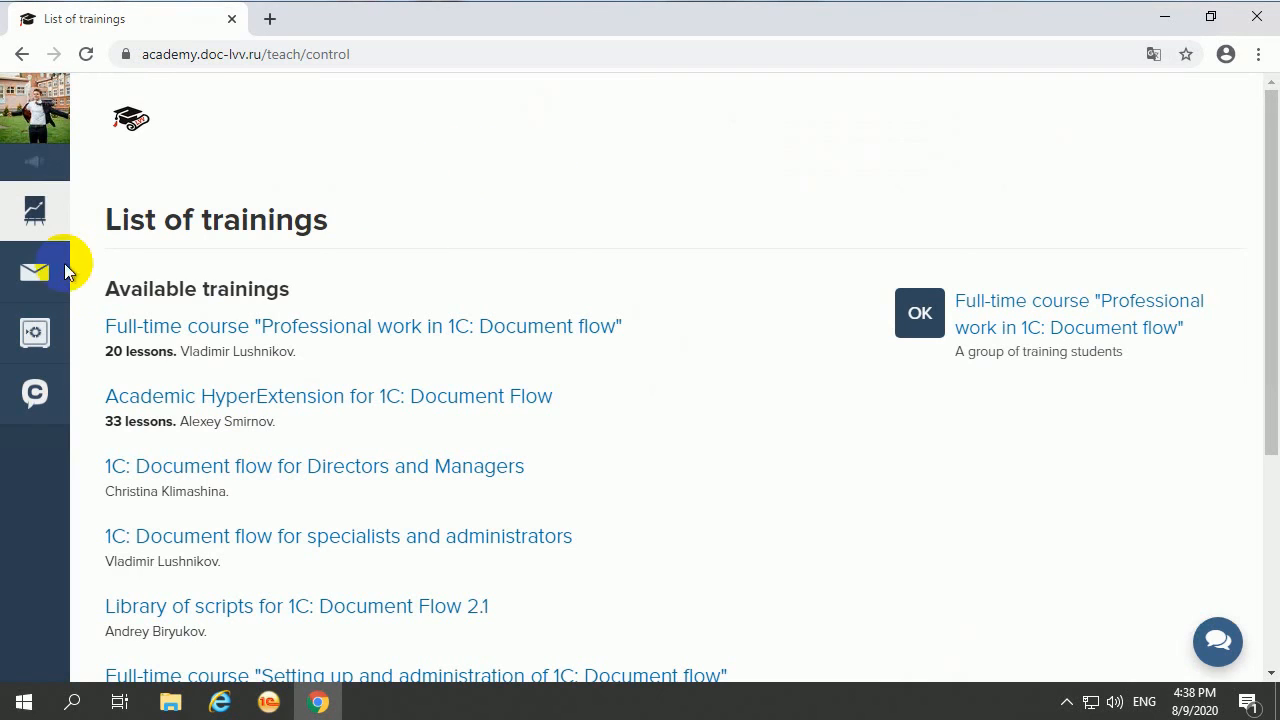
# - Find "Library of scripts for 1C: Document Flow 2.1" among the available trainings and open it
pyautogui.doubleClick(127, 214)
pyautogui.click(112, 216)
pyautogui.moveTo(109, 217); pyautogui.dragTo(389, 214)
pyautogui.click(397, 218)
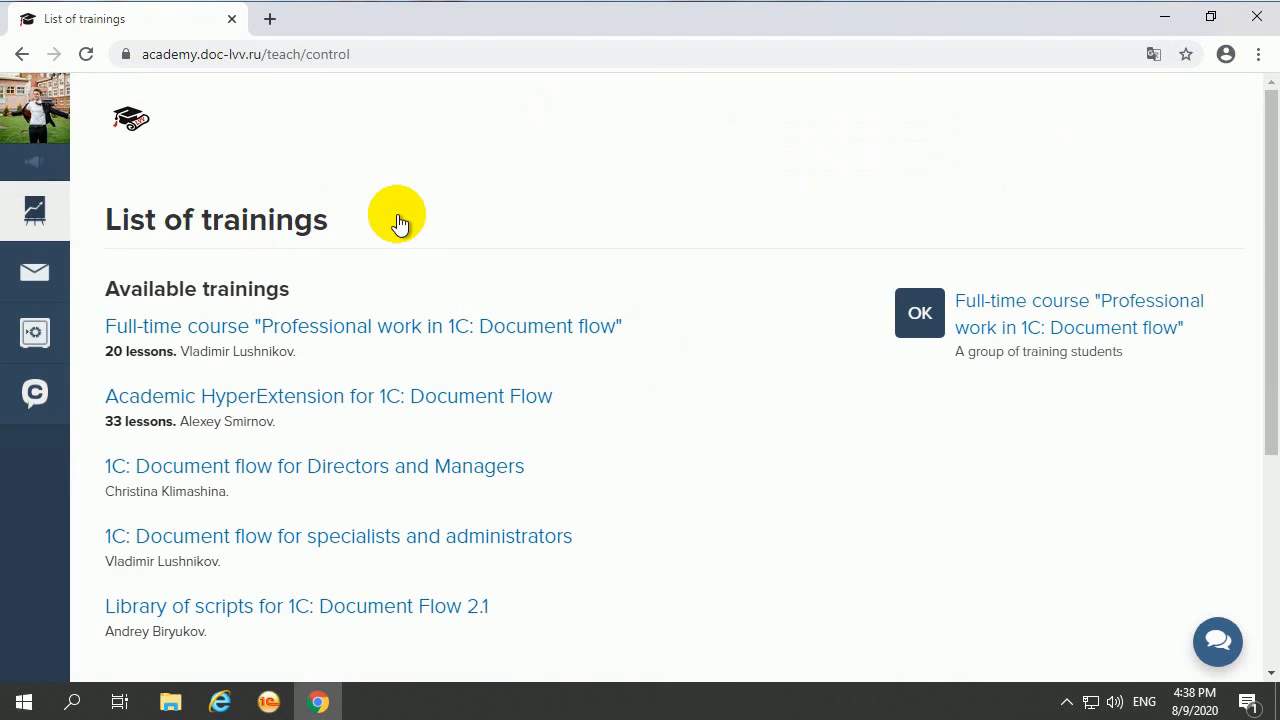
pyautogui.scroll(-2, 394, 217)
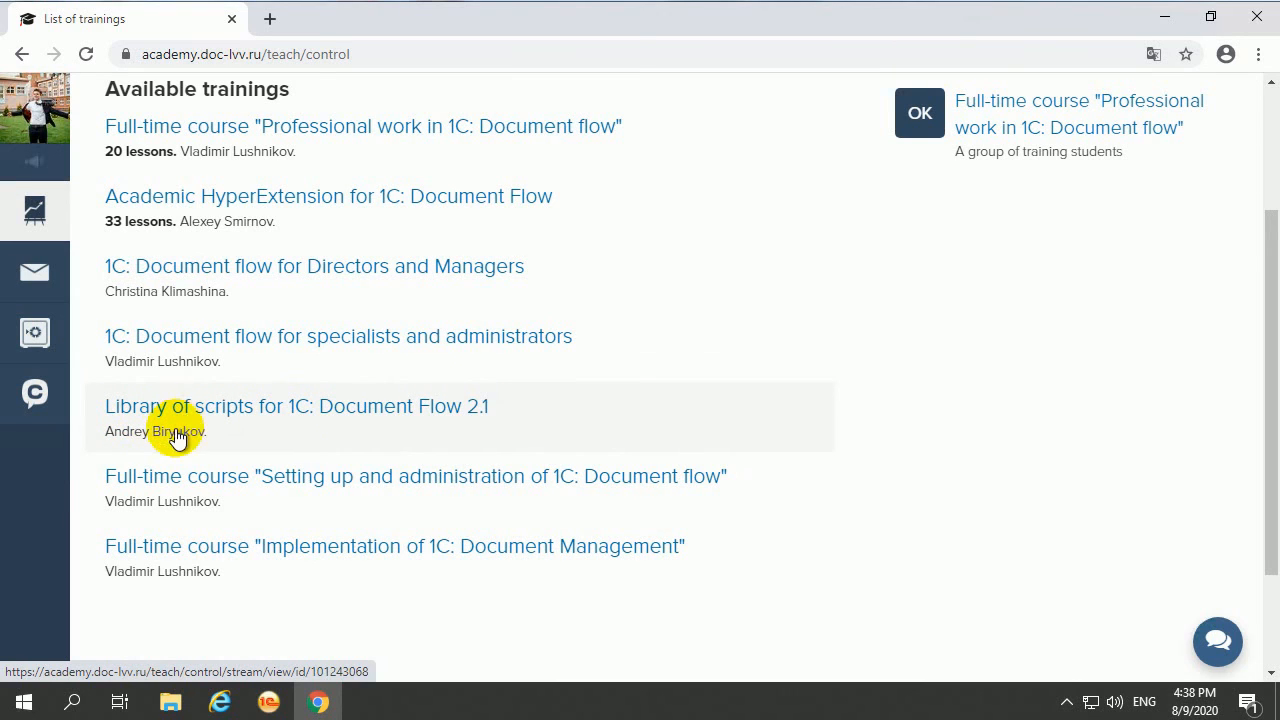
pyautogui.click(316, 407)
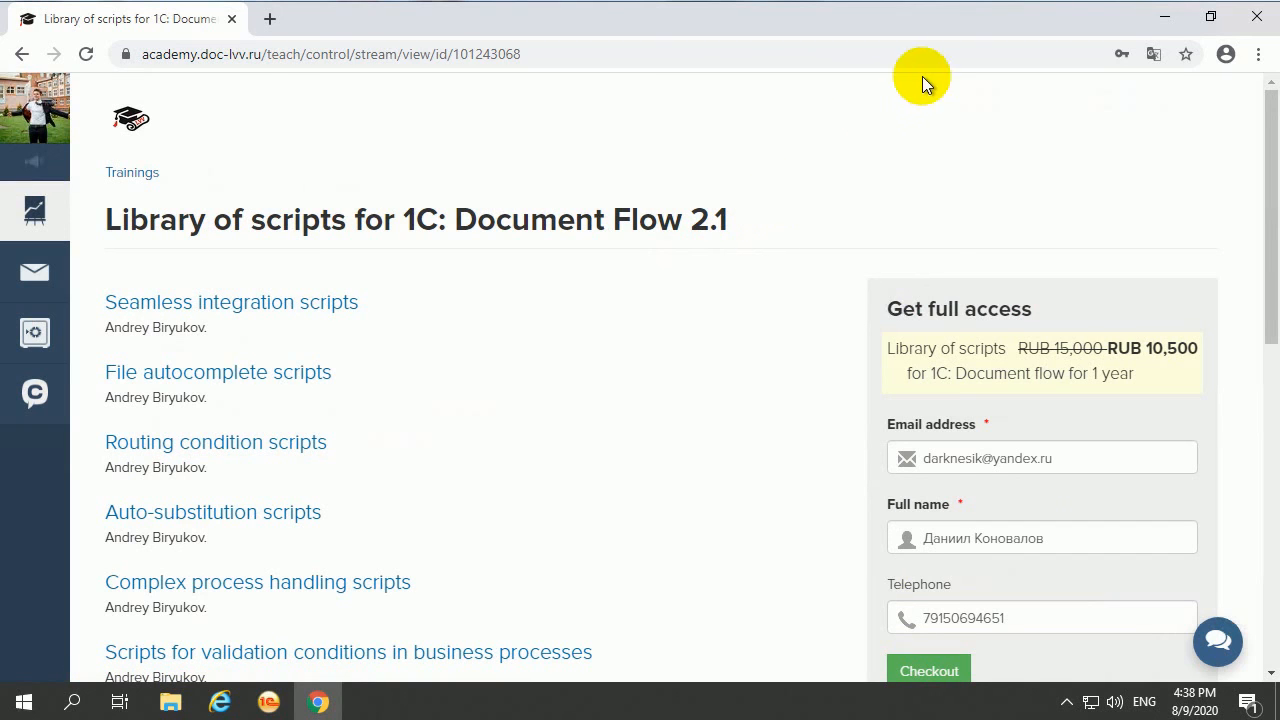
# - Look through the script categories in the library and open "File autocomplete scripts"
pyautogui.scroll(-3, 806, 129)
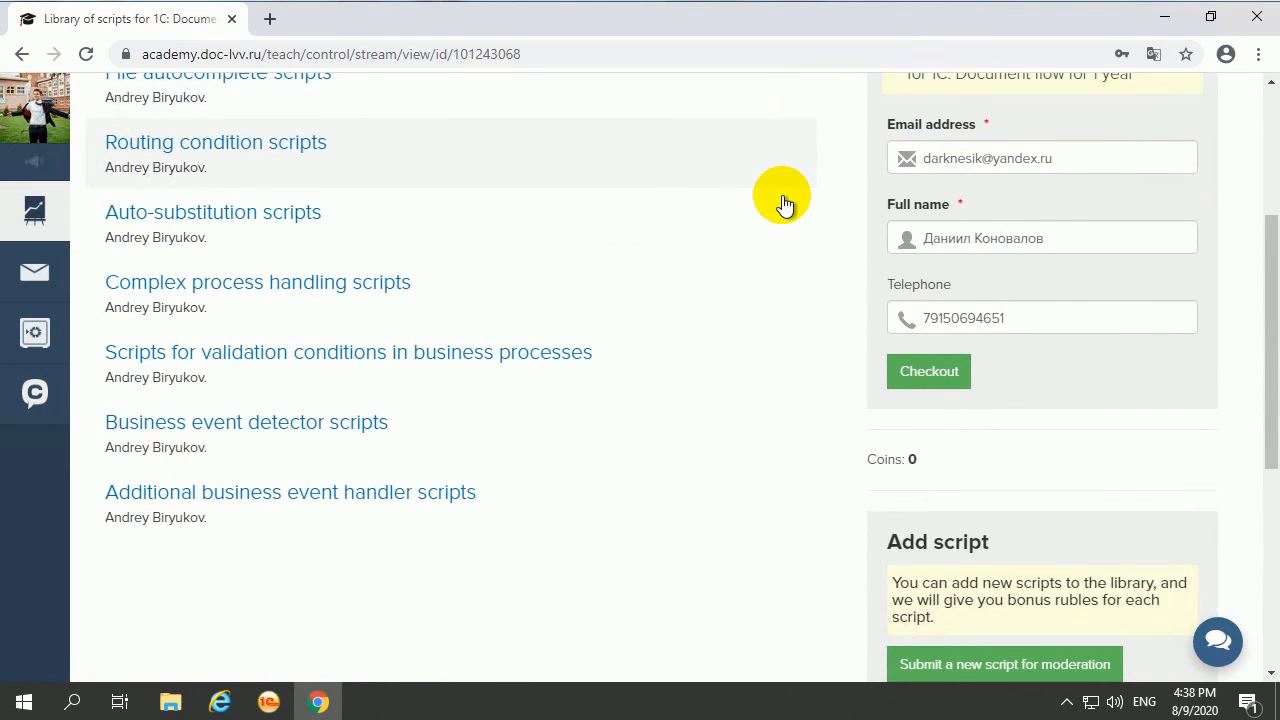
pyautogui.scroll(-4, 780, 203)
pyautogui.scroll(7, 782, 202)
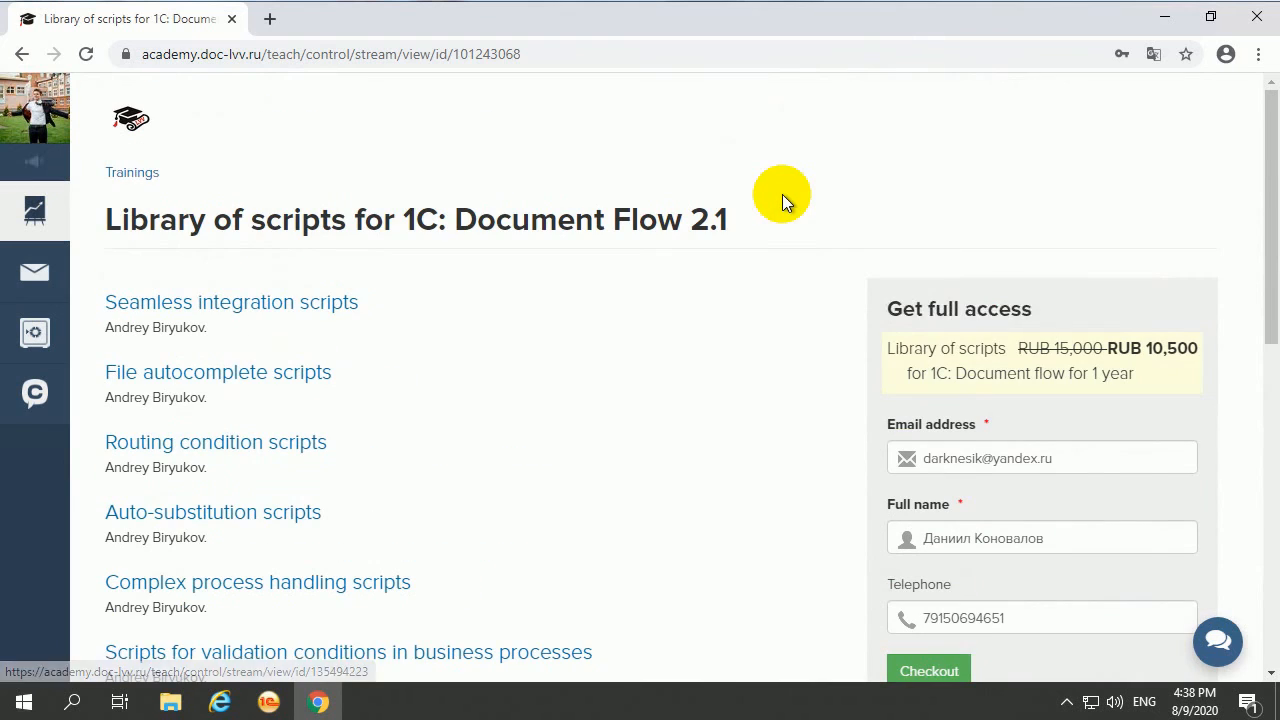
pyautogui.scroll(-7, 835, 195)
pyautogui.scroll(7, 818, 205)
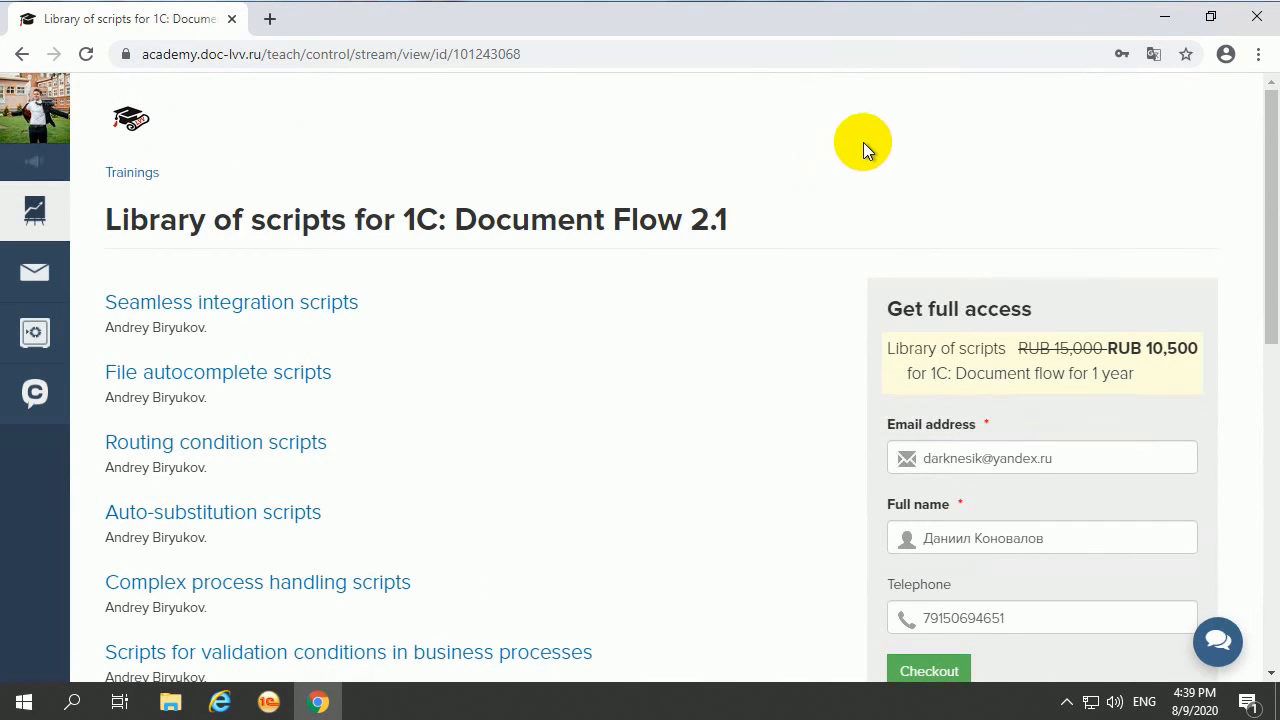
pyautogui.scroll(-4, 863, 142)
pyautogui.scroll(3, 862, 141)
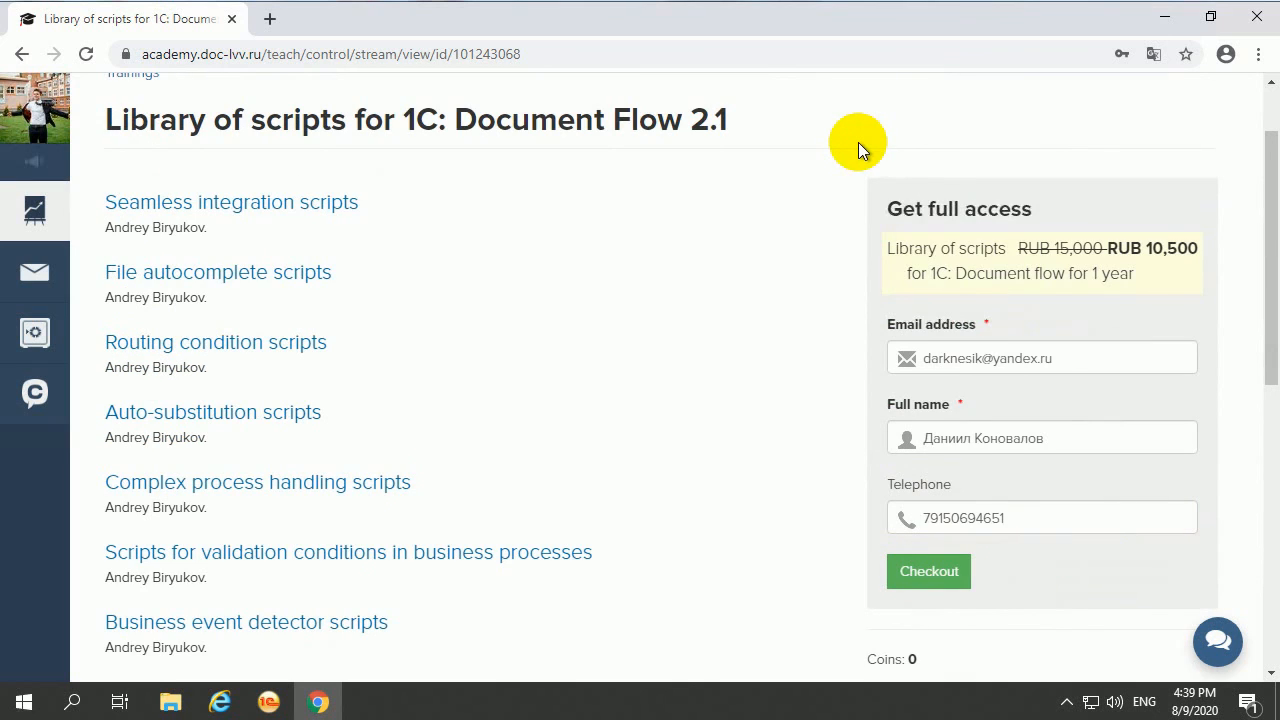
pyautogui.scroll(1, 858, 142)
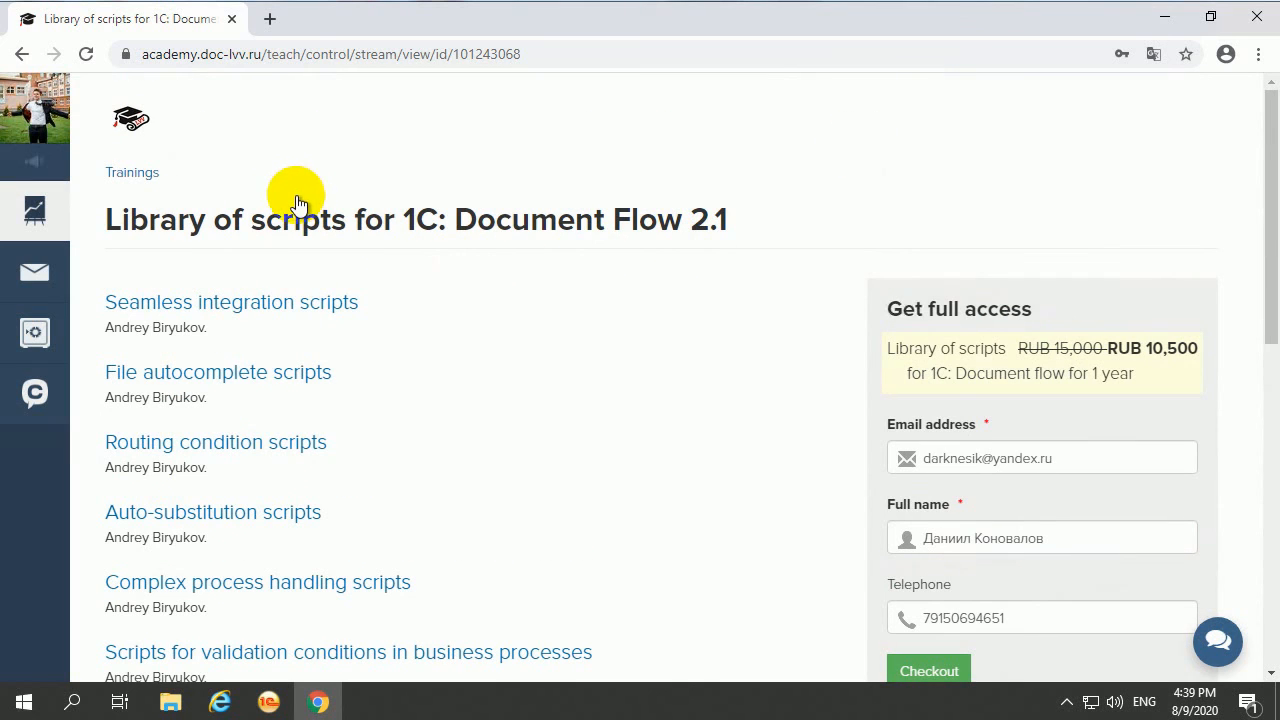
pyautogui.click(253, 385)
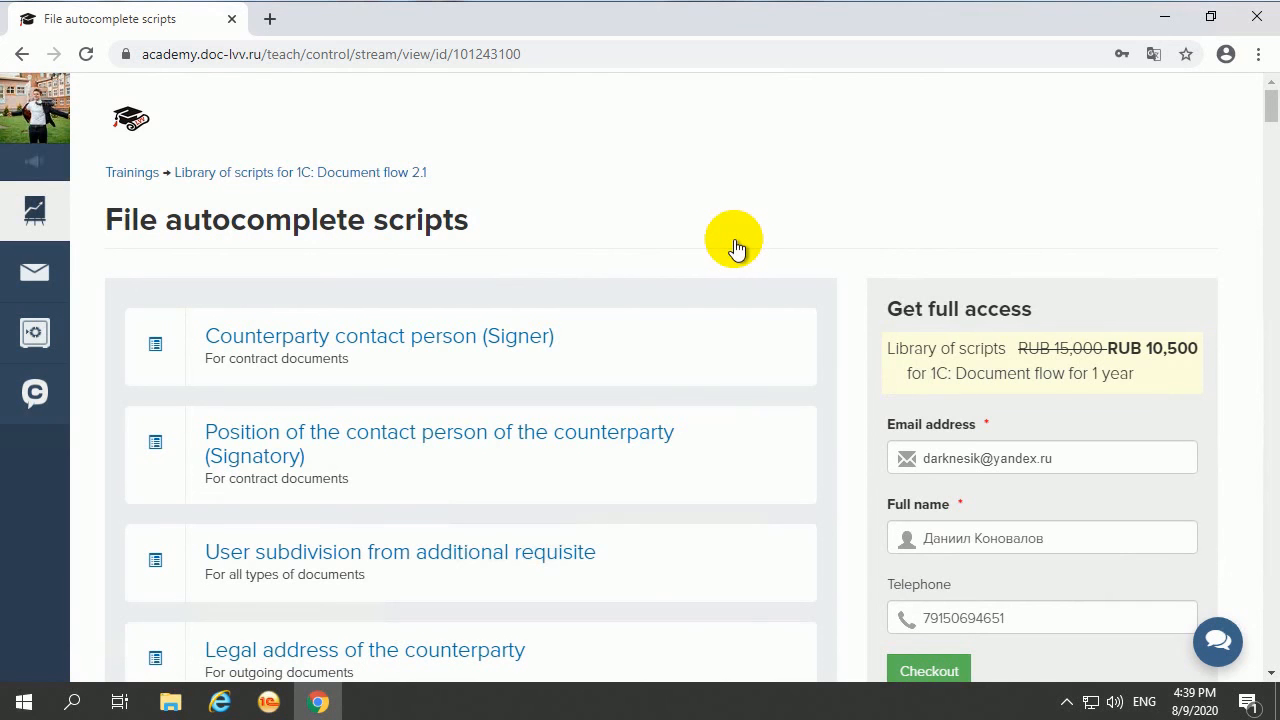
# - Look through the list of file autocomplete scripts in the script library
pyautogui.scroll(-10, 731, 240)
pyautogui.scroll(-15, 734, 240)
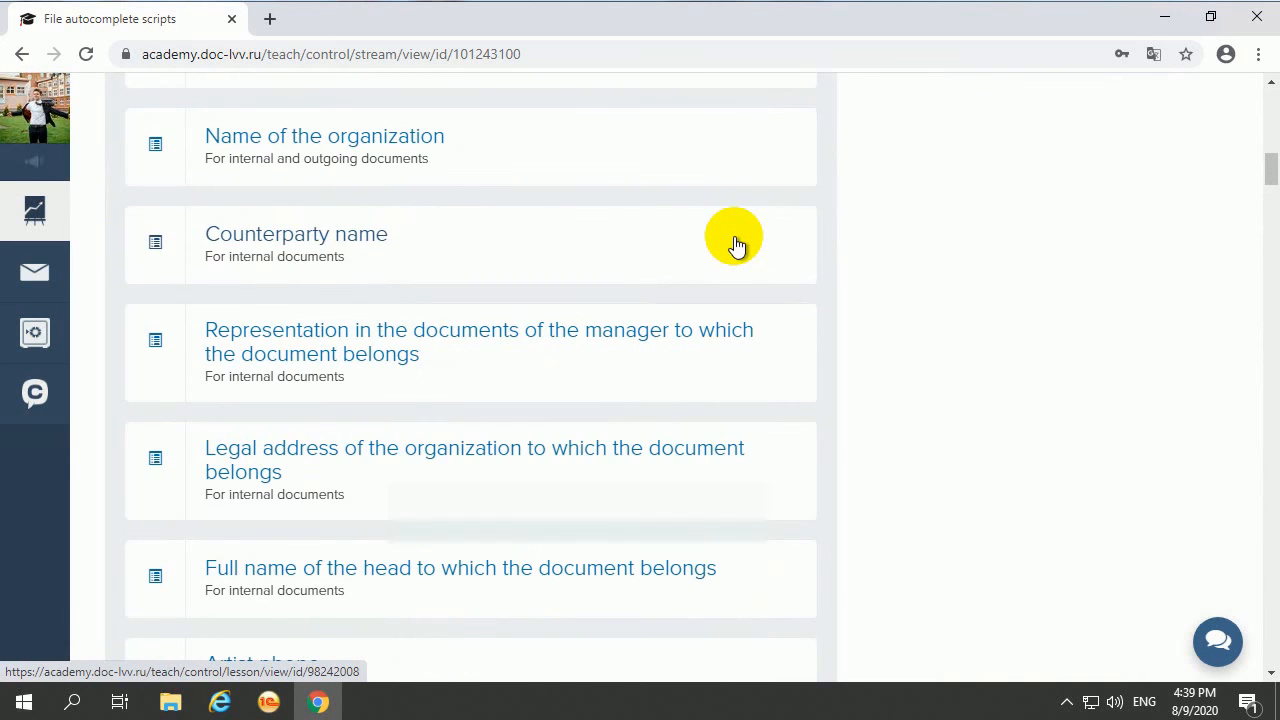
pyautogui.scroll(-6, 733, 224)
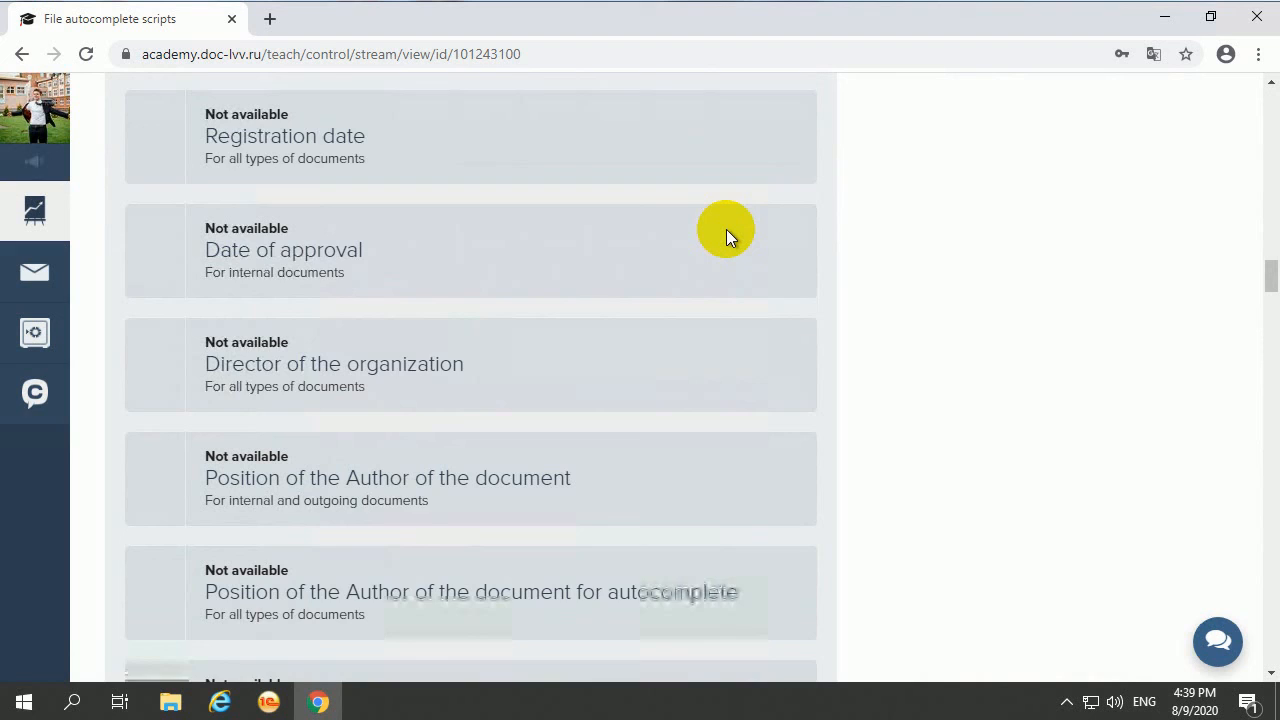
pyautogui.scroll(10, 714, 233)
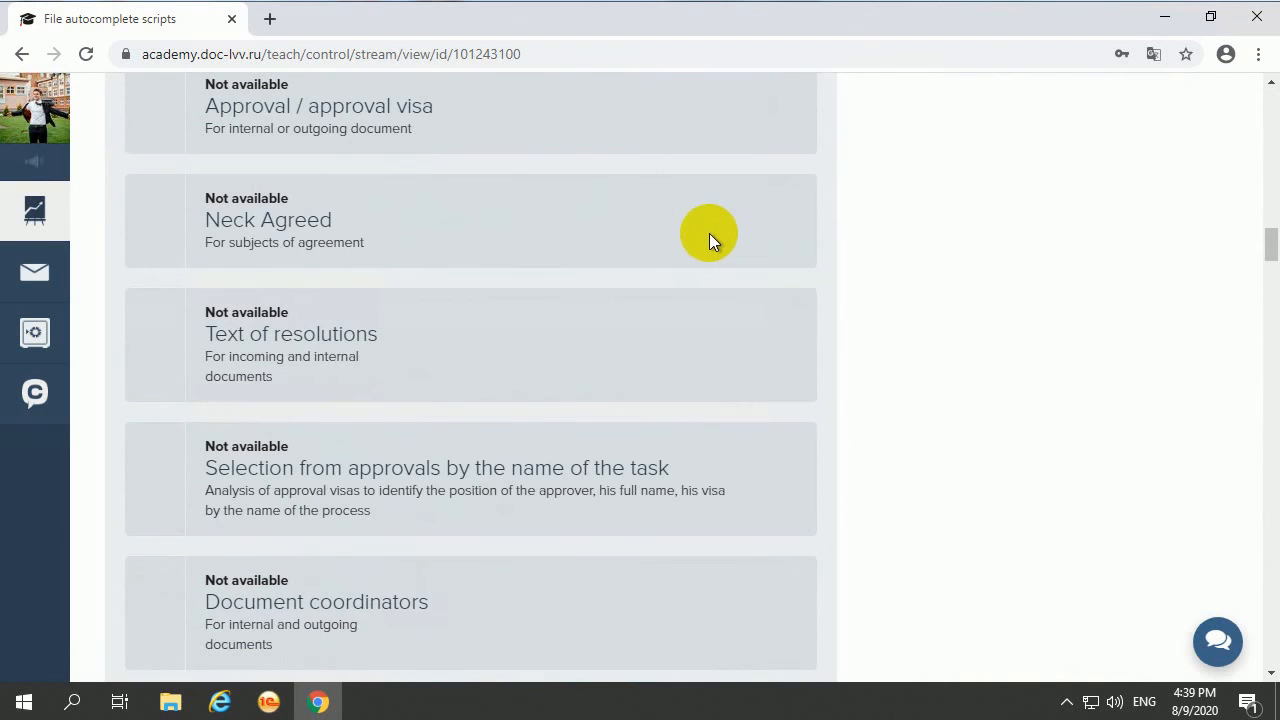
pyautogui.scroll(2, 439, 293)
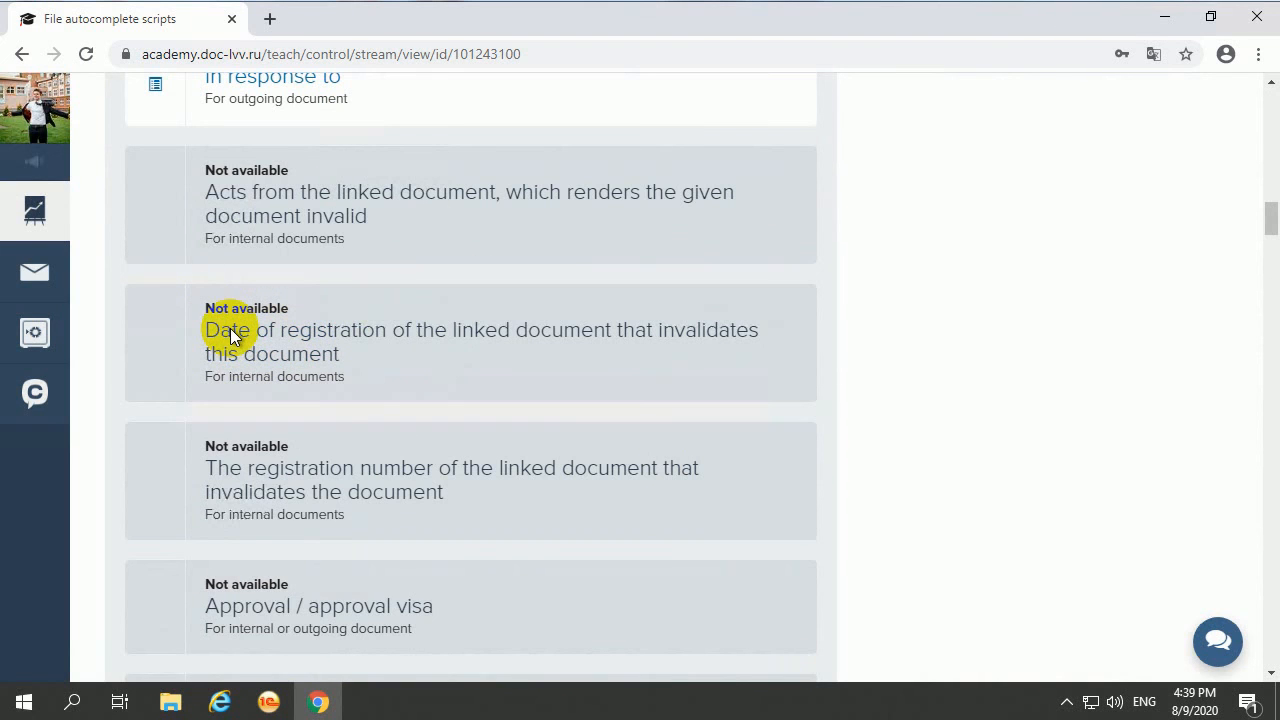
pyautogui.scroll(15, 500, 429)
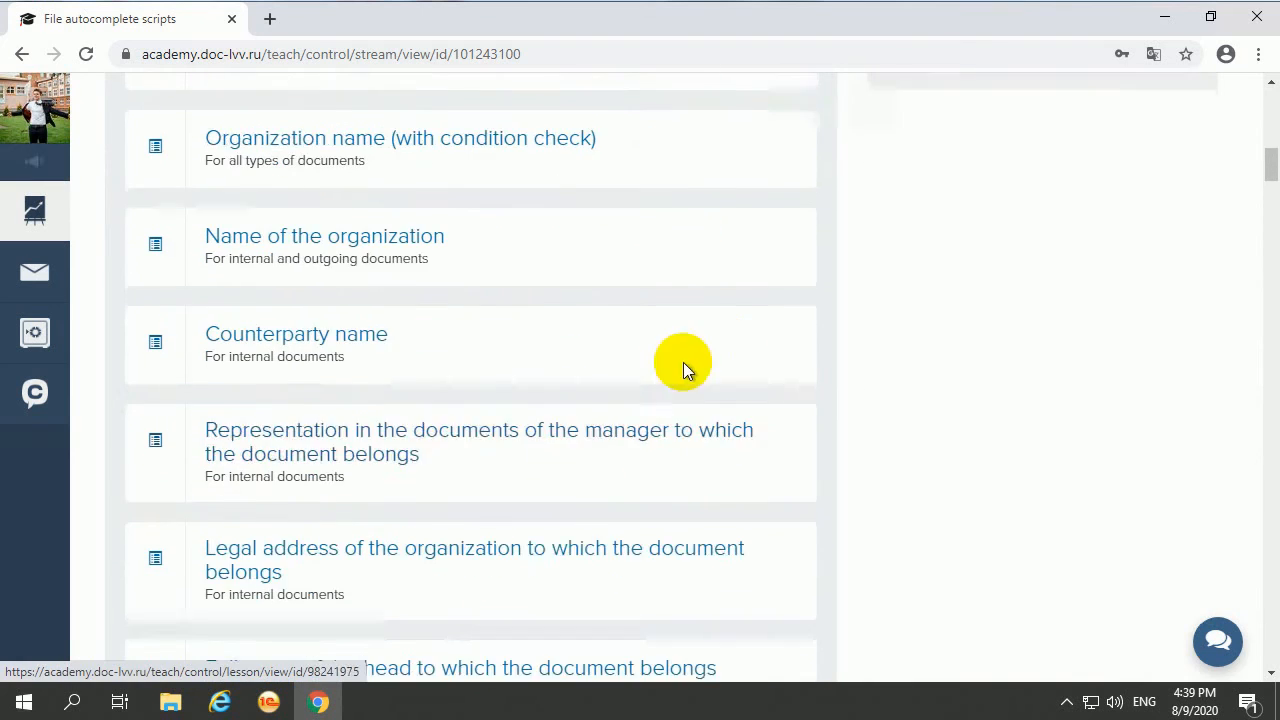
pyautogui.scroll(3, 634, 347)
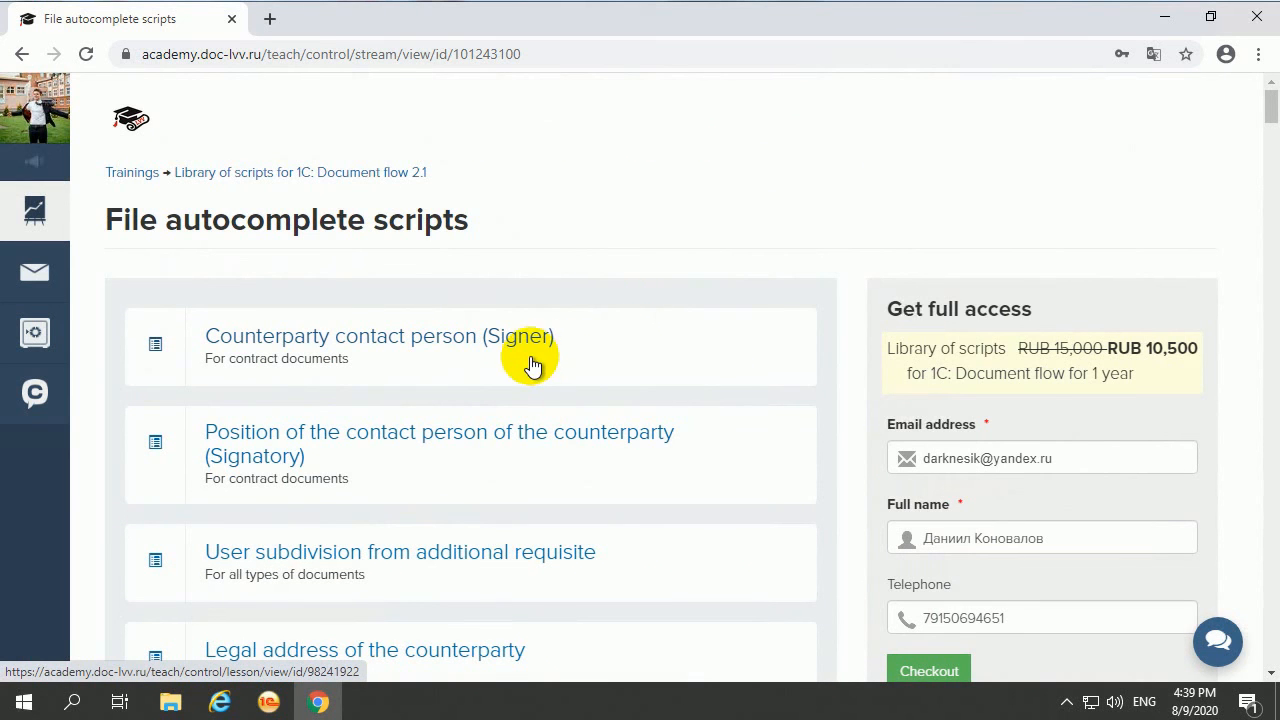
# - Open the "Legal address of the counterparty" script for outgoing documents from the script list
pyautogui.scroll(-1, 529, 370)
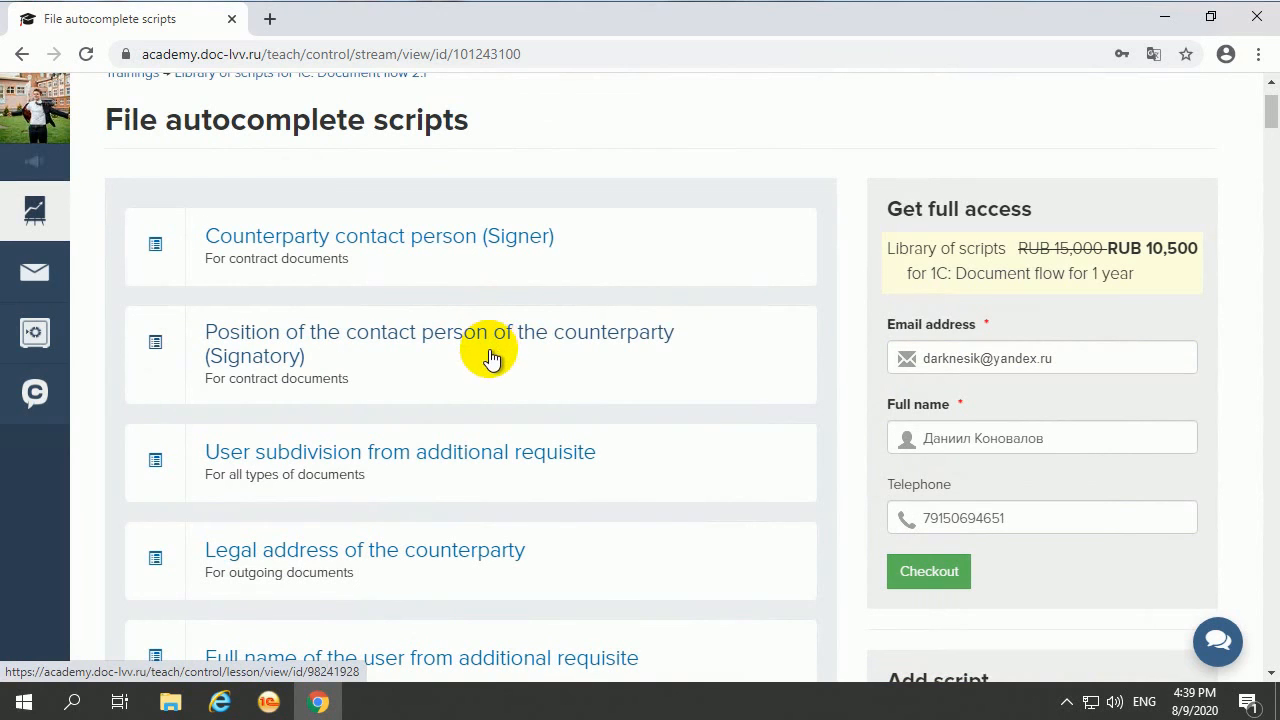
pyautogui.scroll(-3, 495, 407)
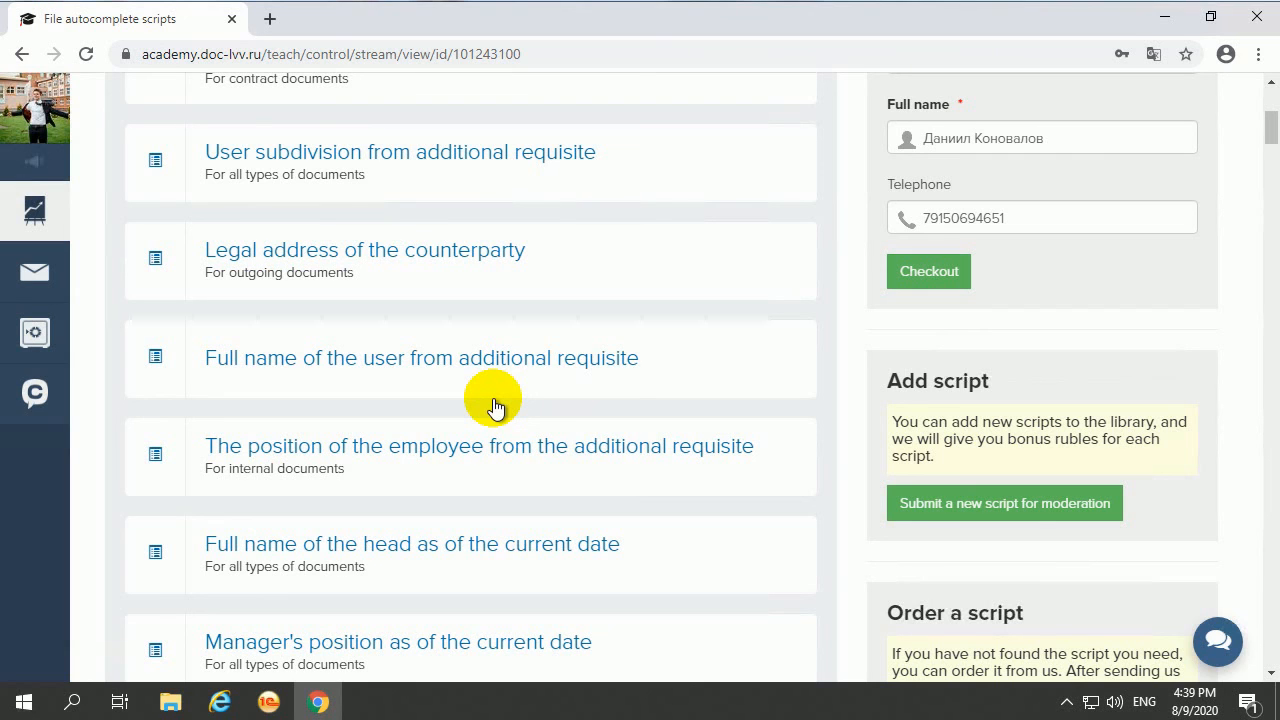
pyautogui.scroll(1, 491, 386)
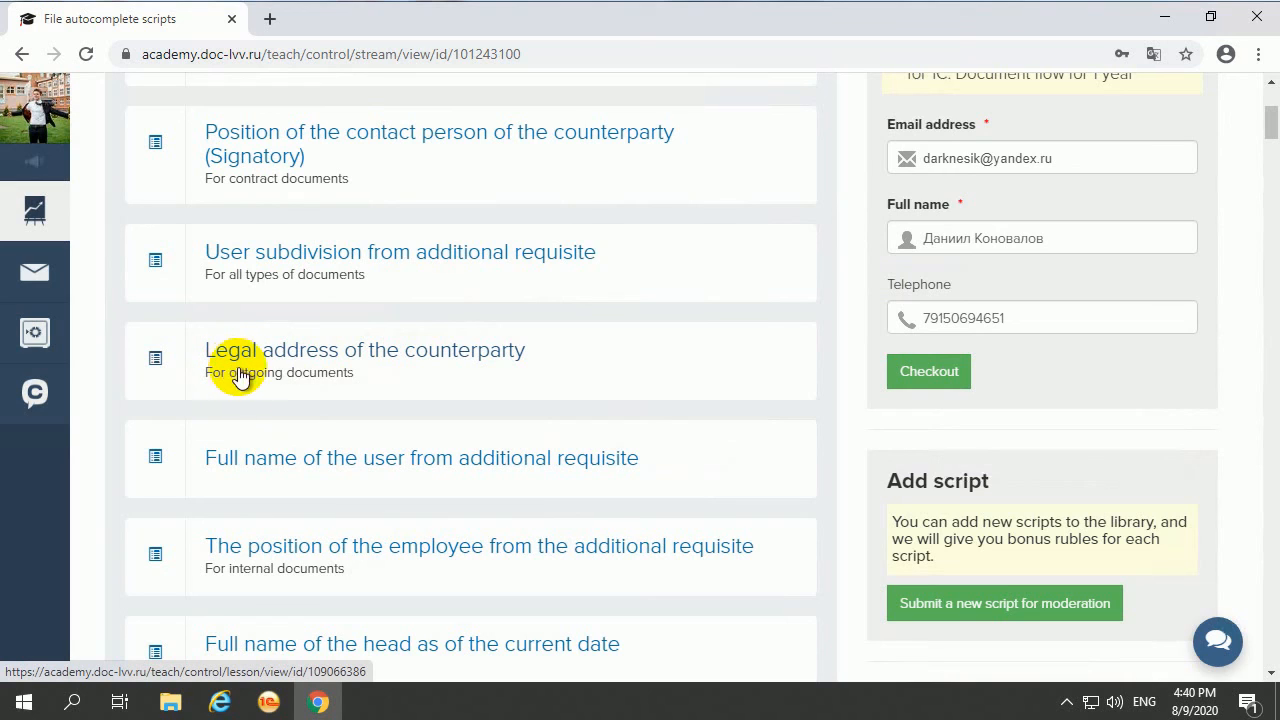
pyautogui.click(366, 362)
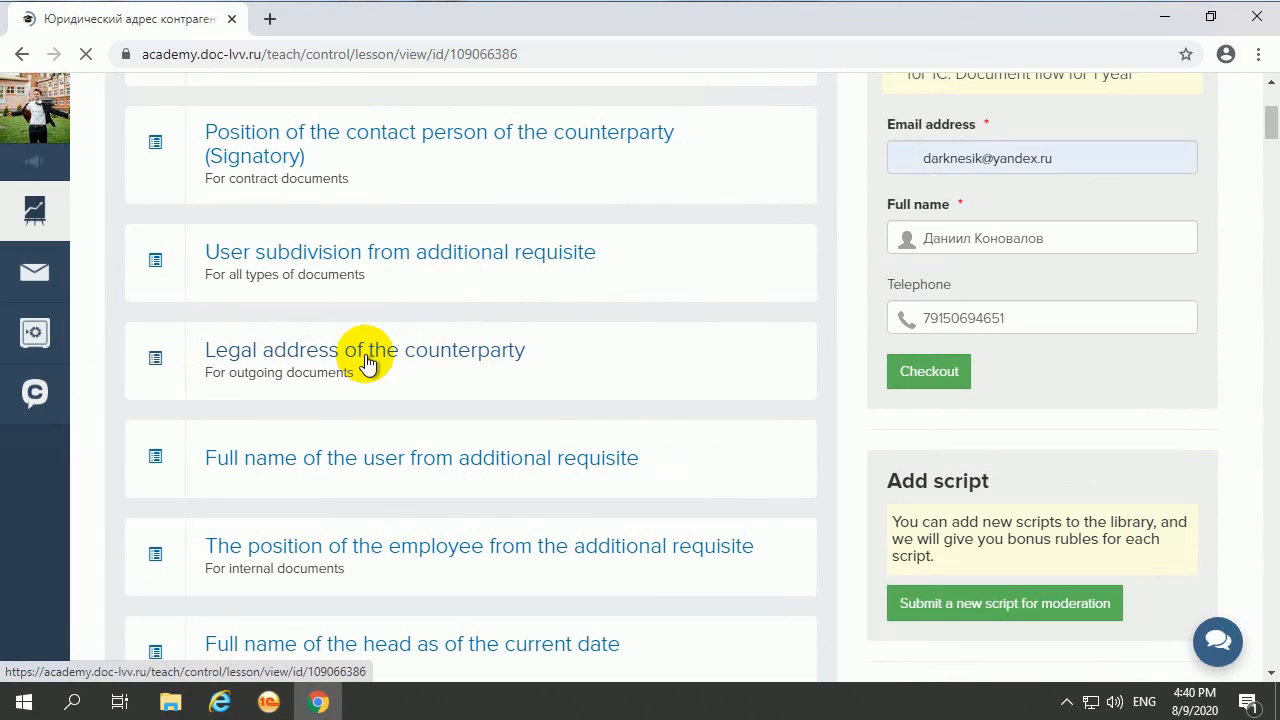
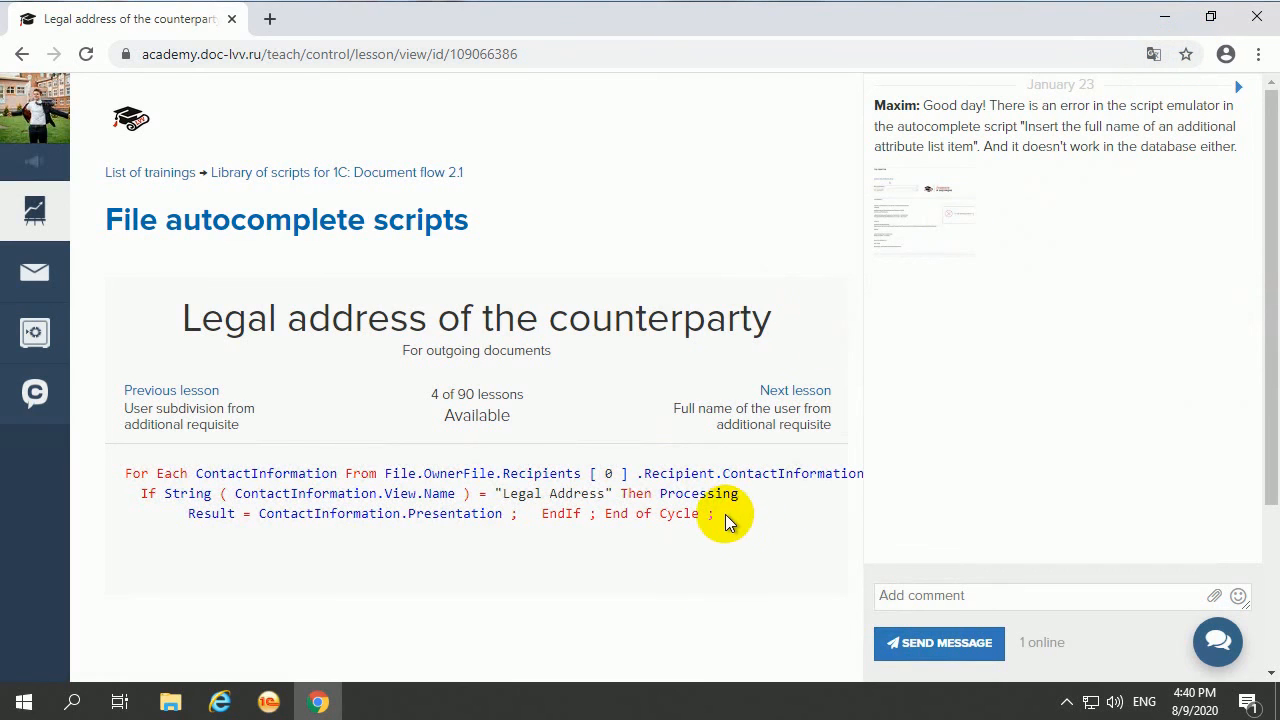
# - Switch the translated script page from English back to its original Russian text
pyautogui.moveTo(716, 514); pyautogui.dragTo(606, 514)
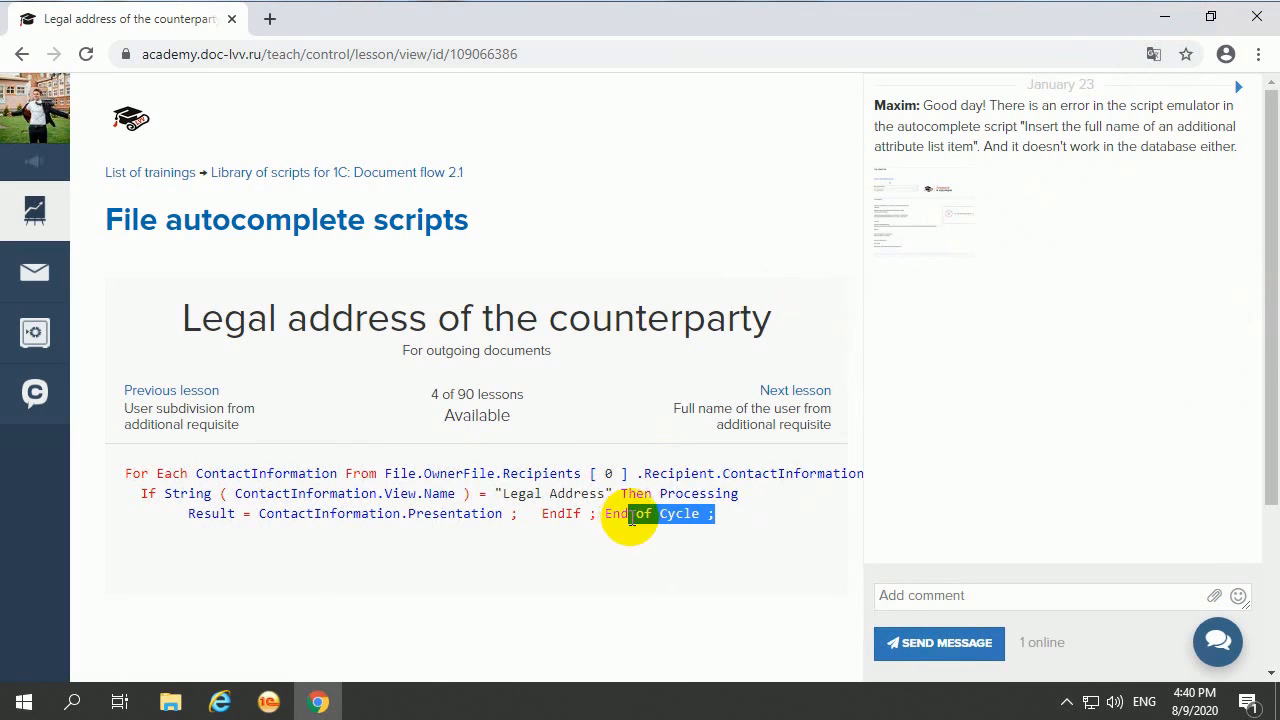
pyautogui.click(740, 514)
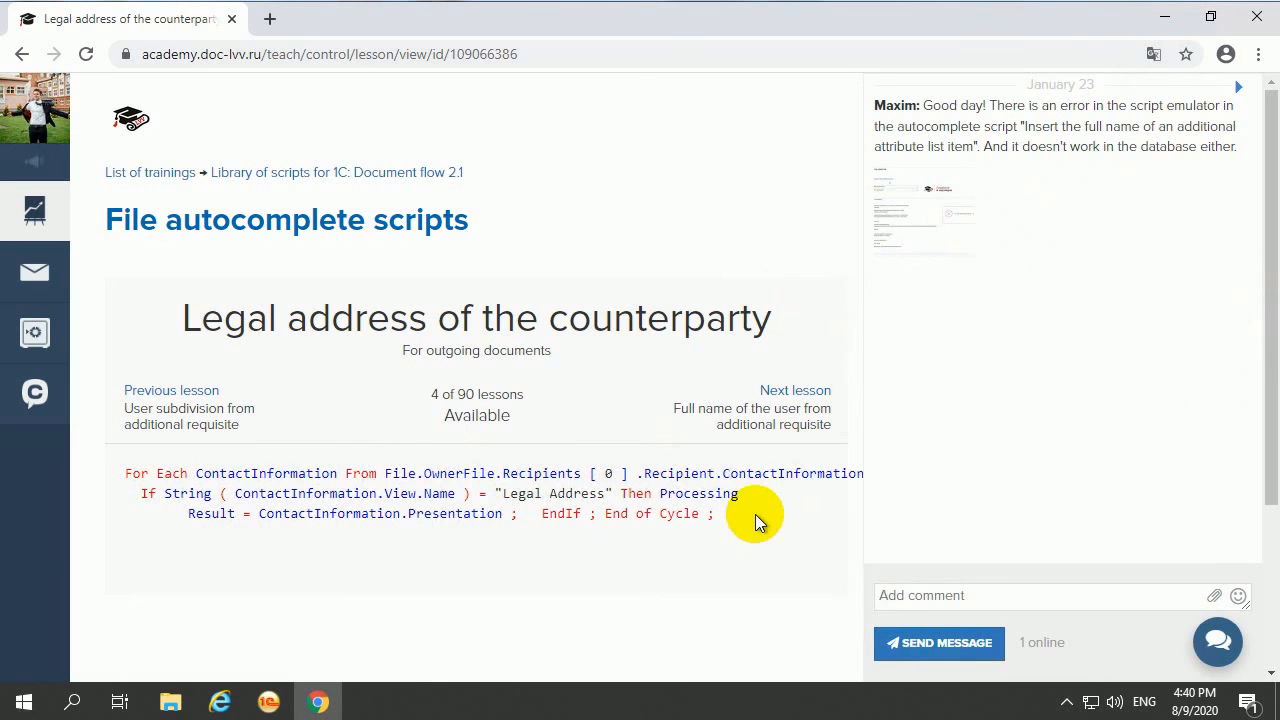
pyautogui.click(1152, 55)
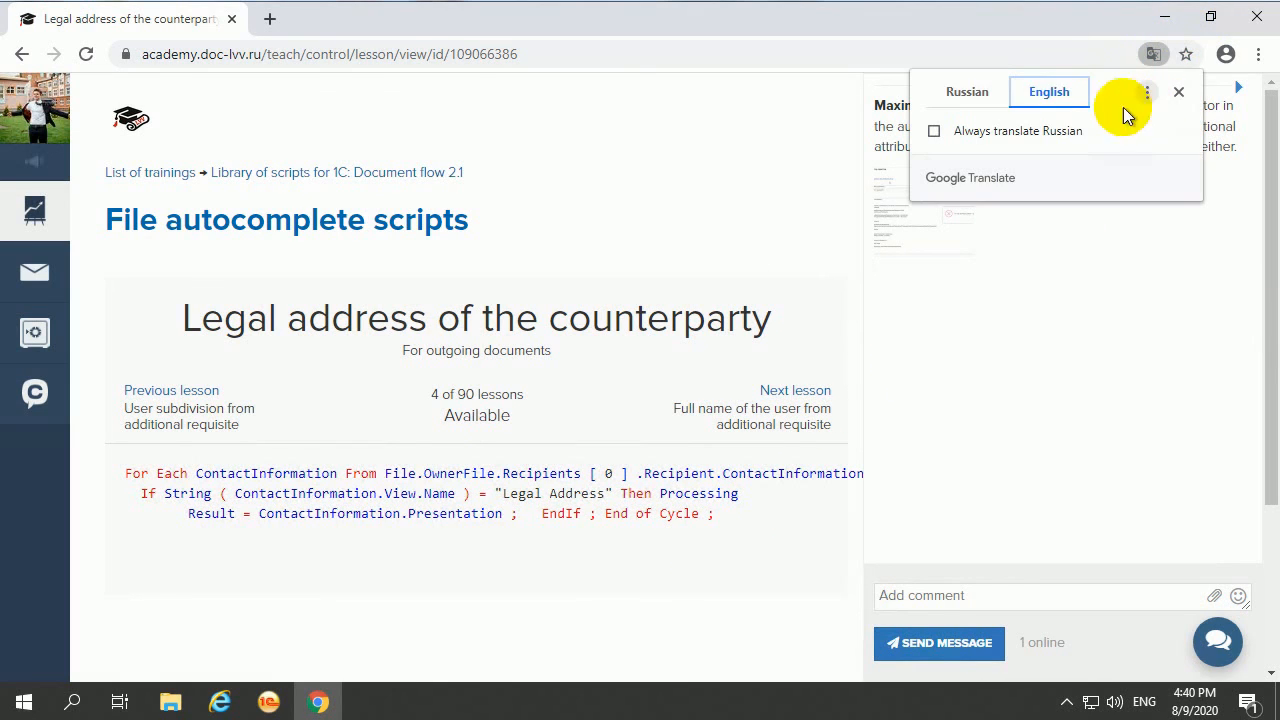
pyautogui.click(971, 94)
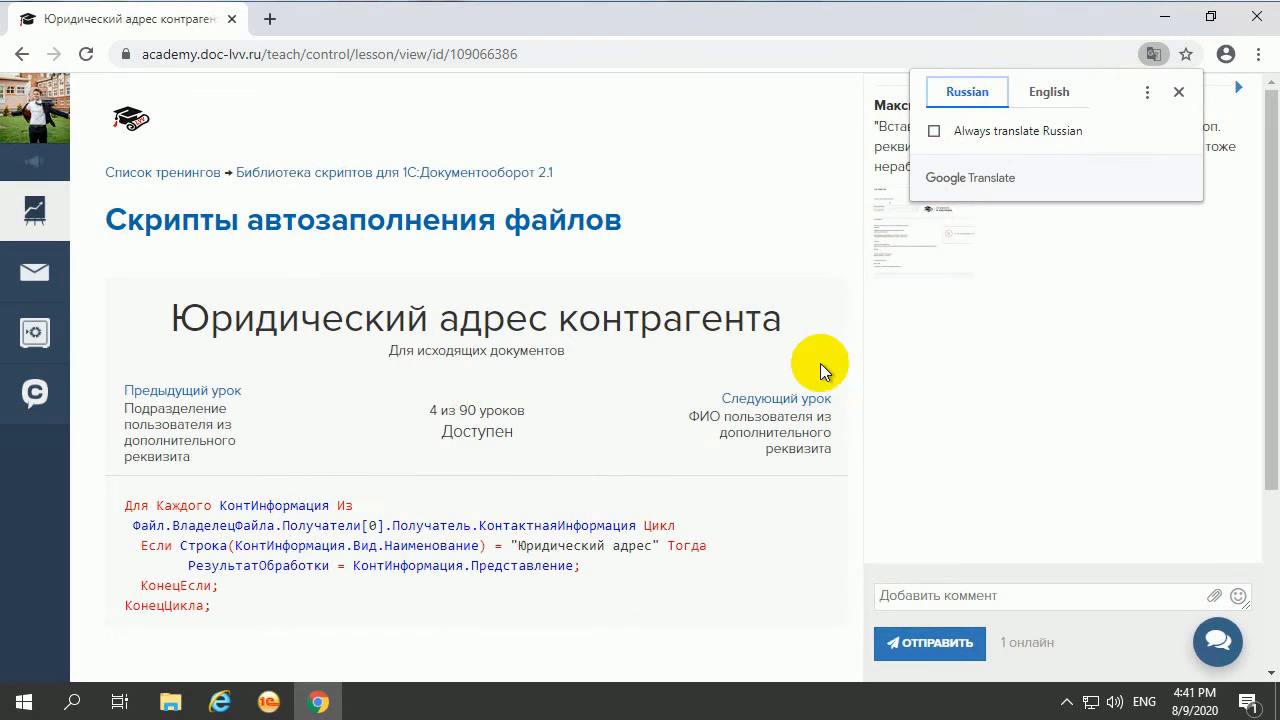
pyautogui.click(614, 613)
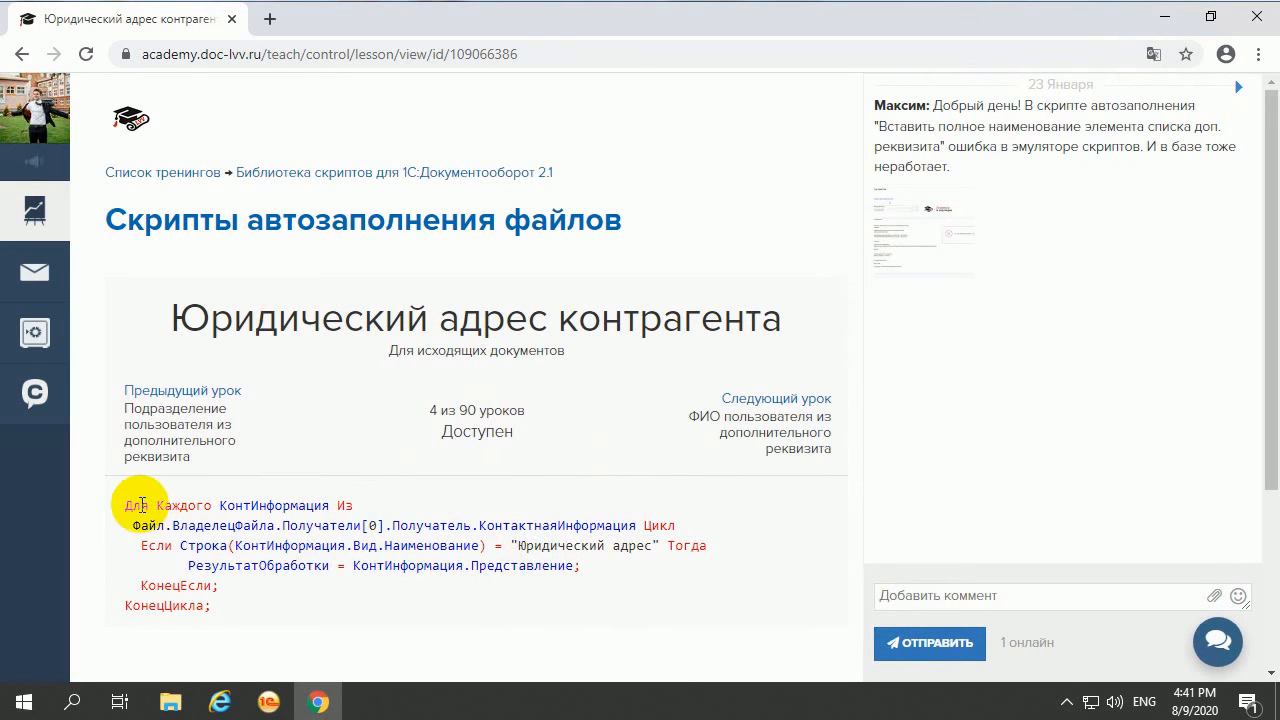
# - Copy the complete Russian script code, from "Для Каждого" through "КонецЦикла;"
pyautogui.moveTo(122, 505); pyautogui.dragTo(385, 607)
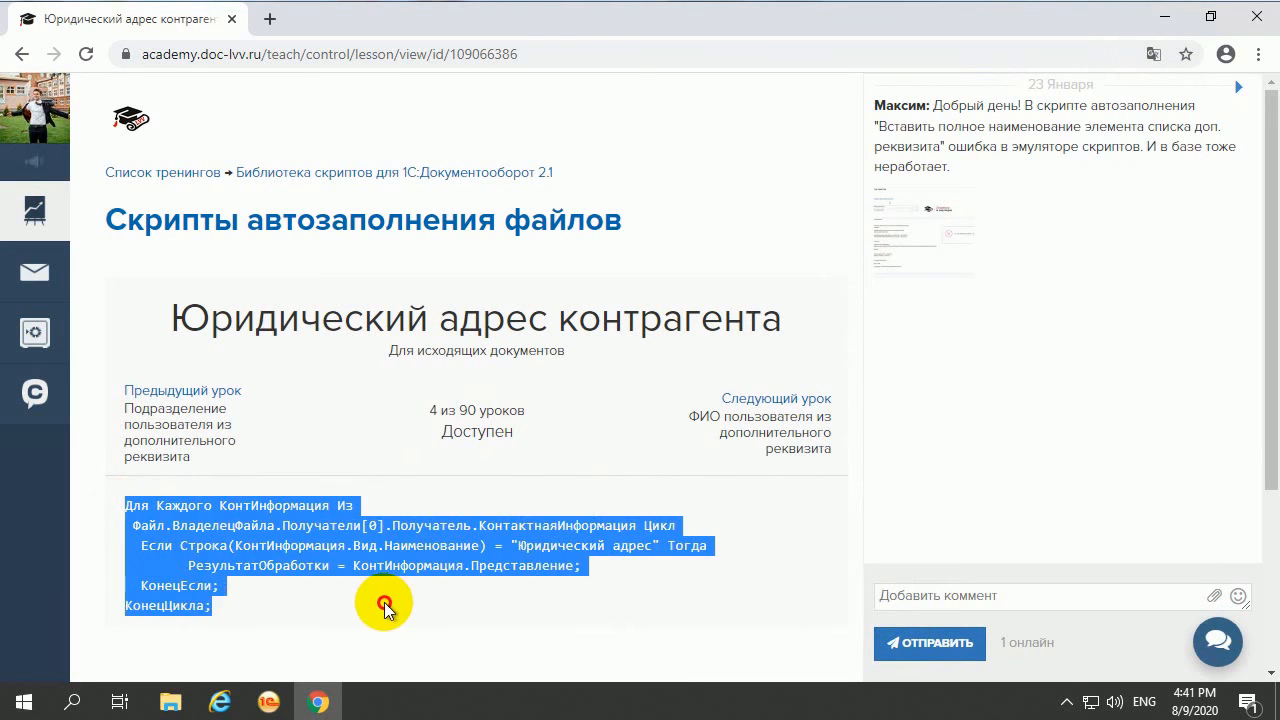
pyautogui.rightClick(296, 550)
pyautogui.click(349, 563)
pyautogui.click(580, 619)
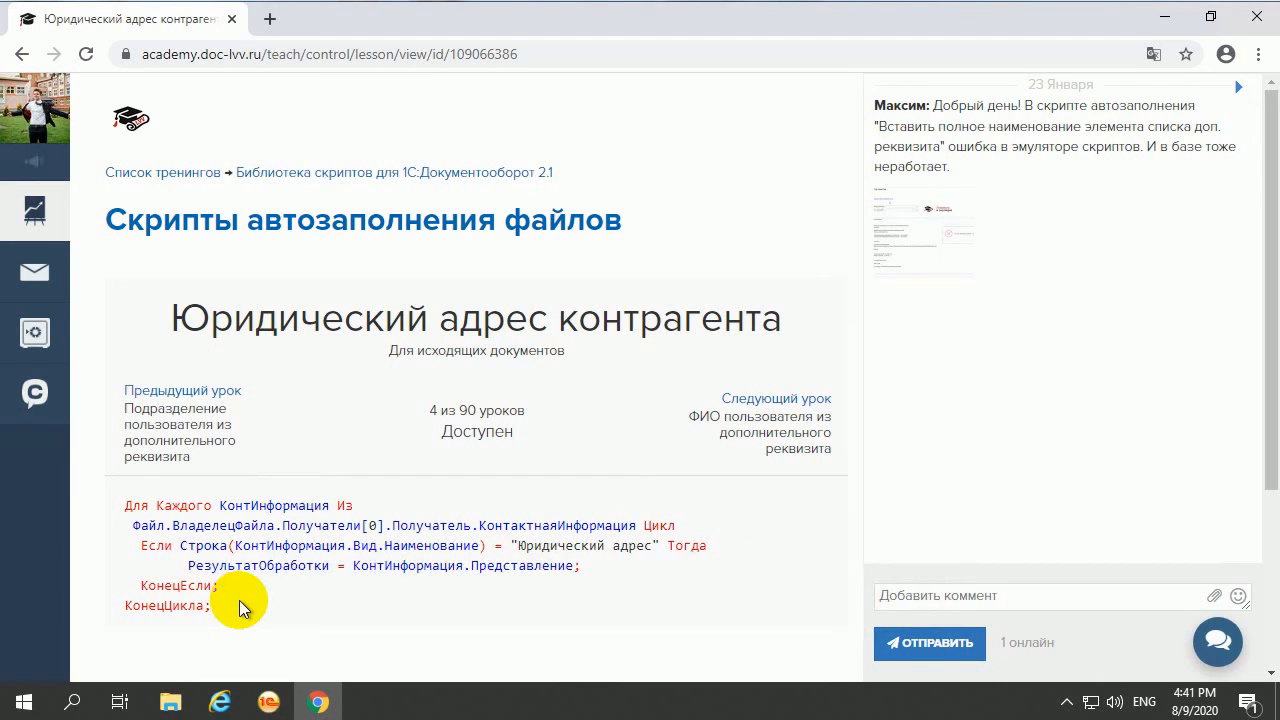
# - Switch to 1C:Enterprise and open the script settings for filling the Business letter template file
pyautogui.click(1165, 17)
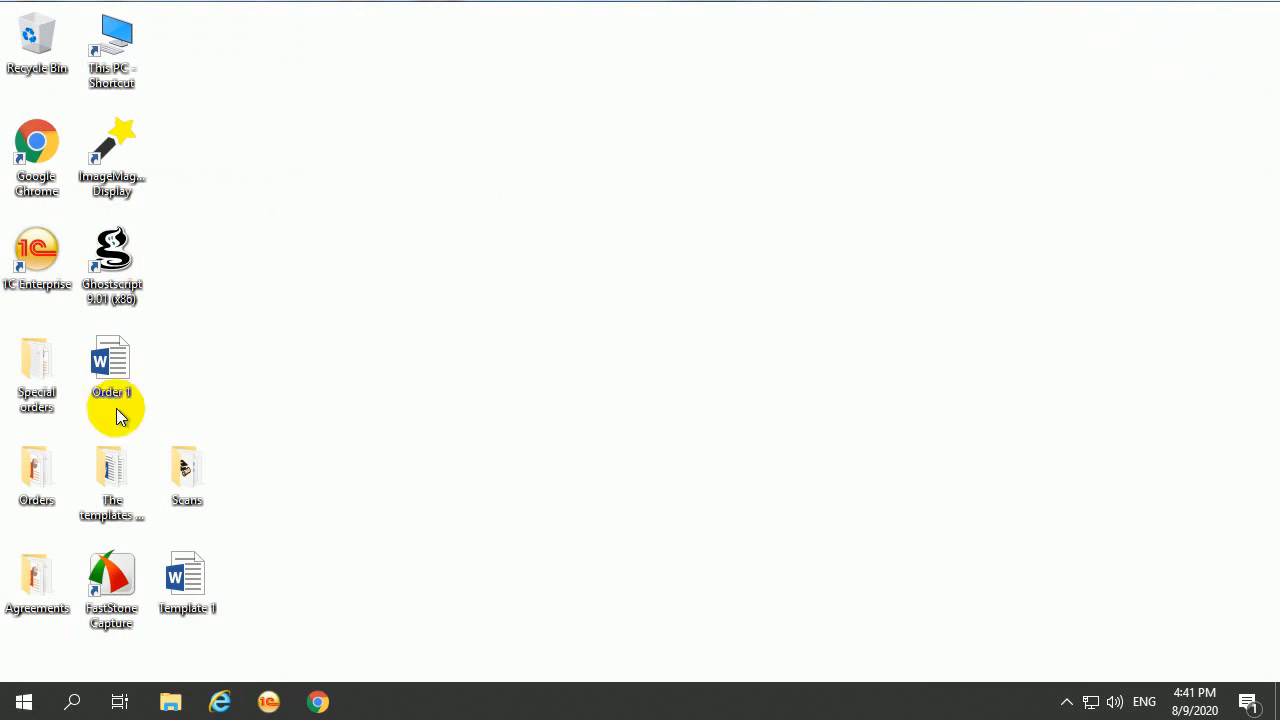
pyautogui.click(268, 701)
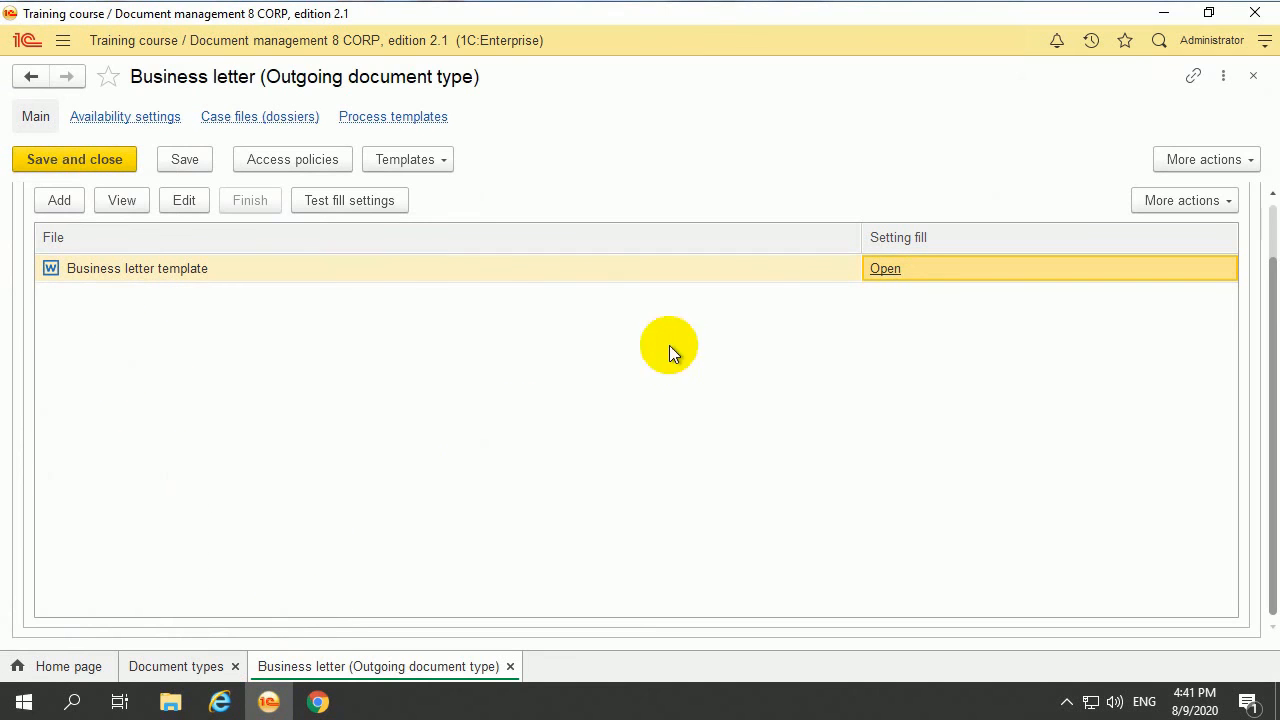
pyautogui.click(886, 270)
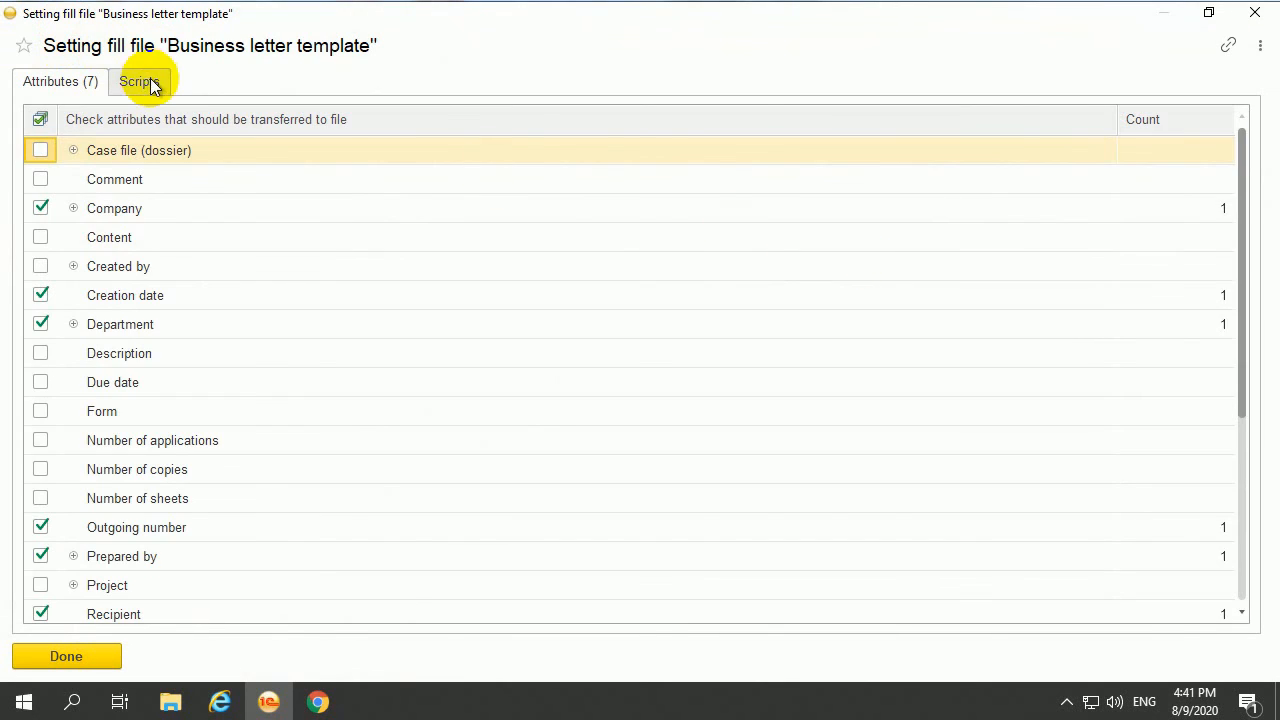
pyautogui.click(153, 88)
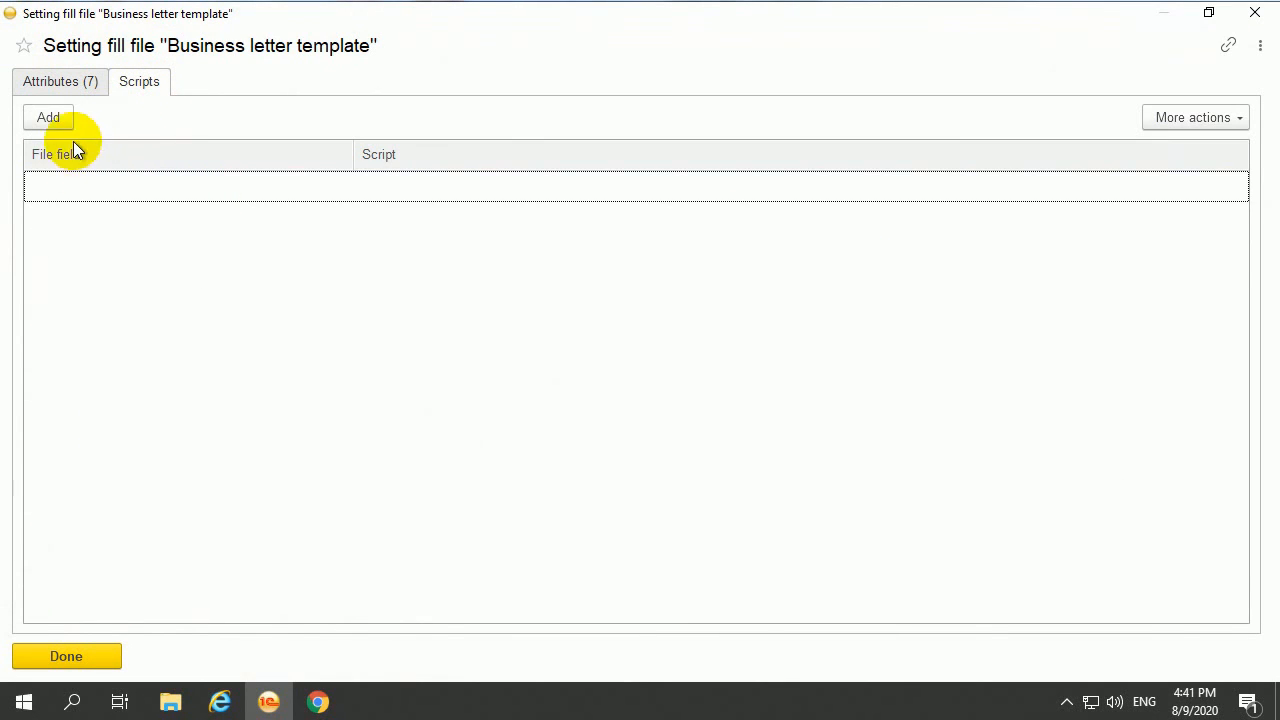
# - Add a script row and enter "Legal address" as its file field
pyautogui.click(52, 118)
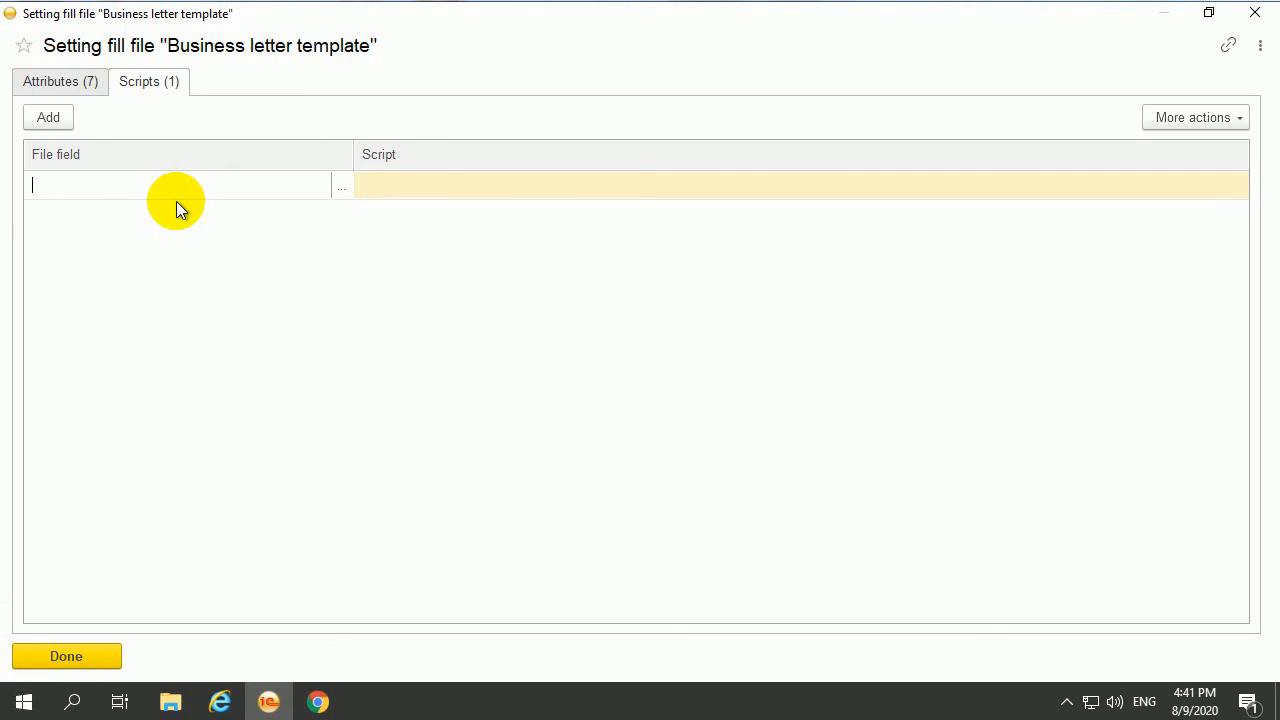
pyautogui.write('Legal address of cou')
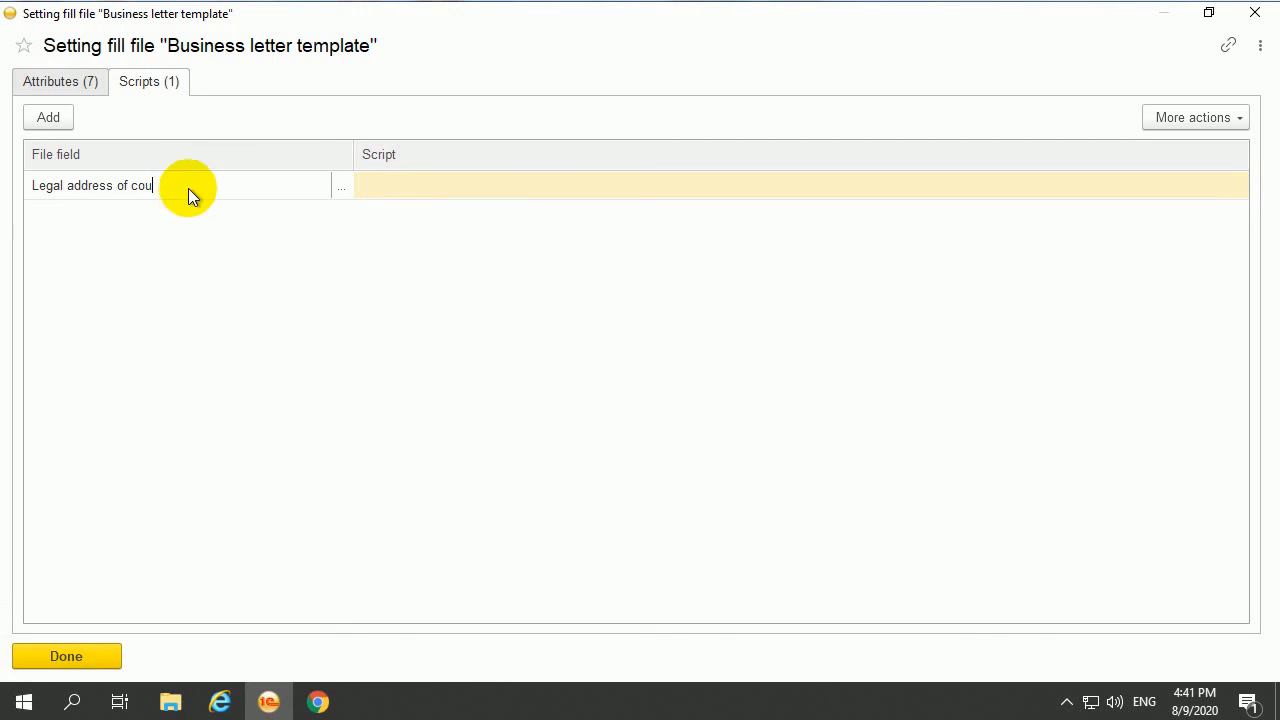
pyautogui.moveTo(203, 186); pyautogui.dragTo(114, 194)
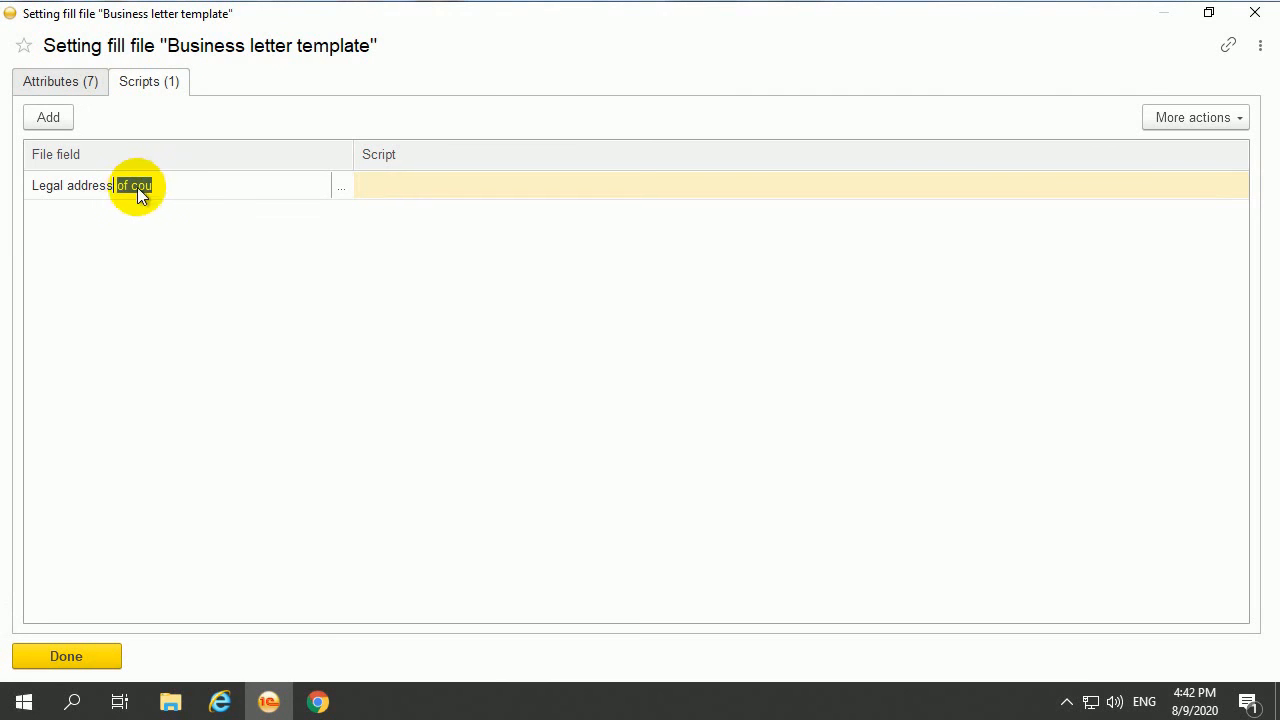
pyautogui.click(164, 186)
pyautogui.press('BackSpace')
pyautogui.press('BackSpace')
pyautogui.press('BackSpace')
pyautogui.press('BackSpace')
pyautogui.press('BackSpace')
pyautogui.press('BackSpace')
pyautogui.press('BackSpace')
pyautogui.press('BackSpace')
pyautogui.press('BackSpace')
pyautogui.press('BackSpace')
pyautogui.press('BackSpace')
pyautogui.press('BackSpace')
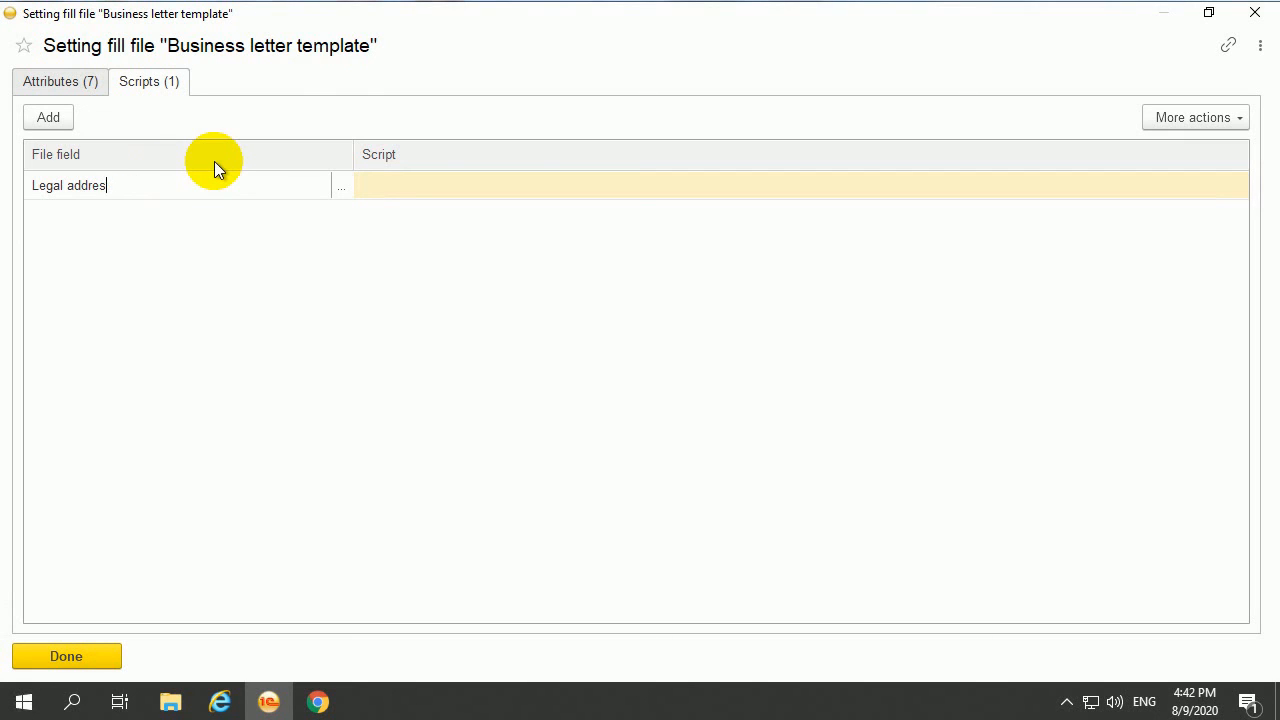
pyautogui.press('BackSpace')
pyautogui.press('BackSpace')
pyautogui.write('address')
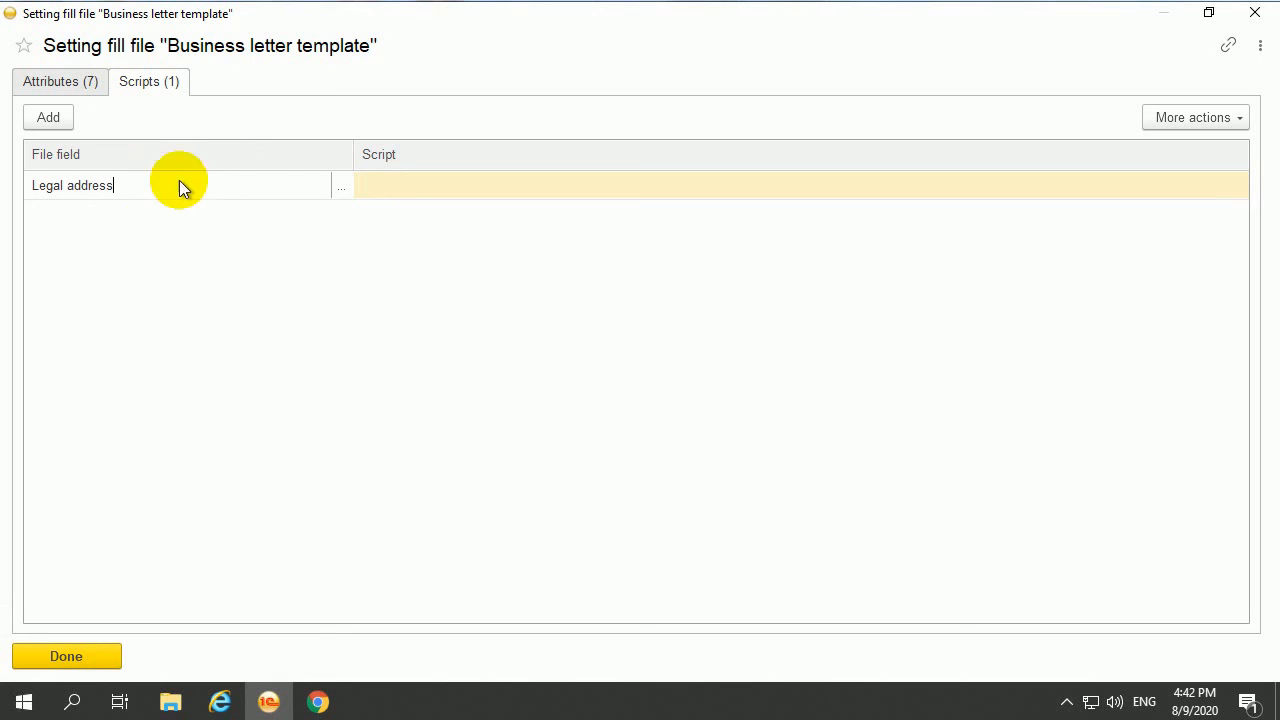
# - Keep the current Windows colour scheme without further prompts, and rename the file field to LegalAddress
pyautogui.click(380, 185)
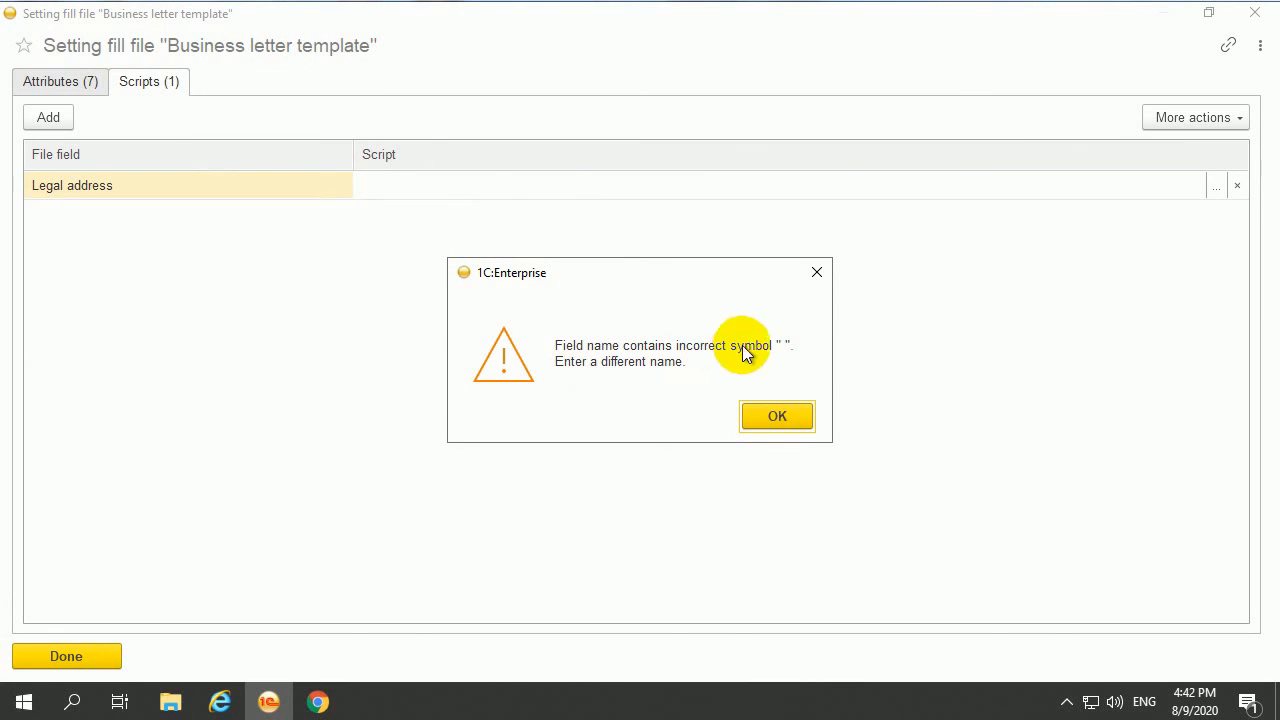
pyautogui.click(780, 418)
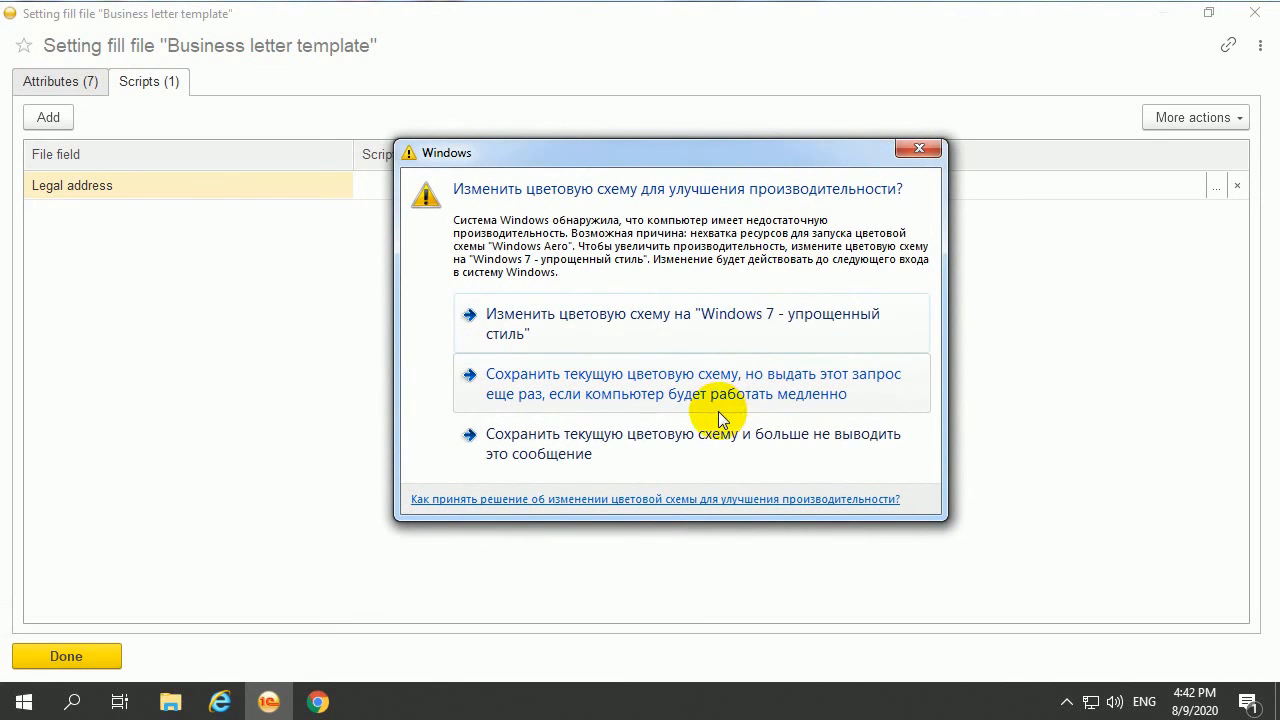
pyautogui.click(708, 443)
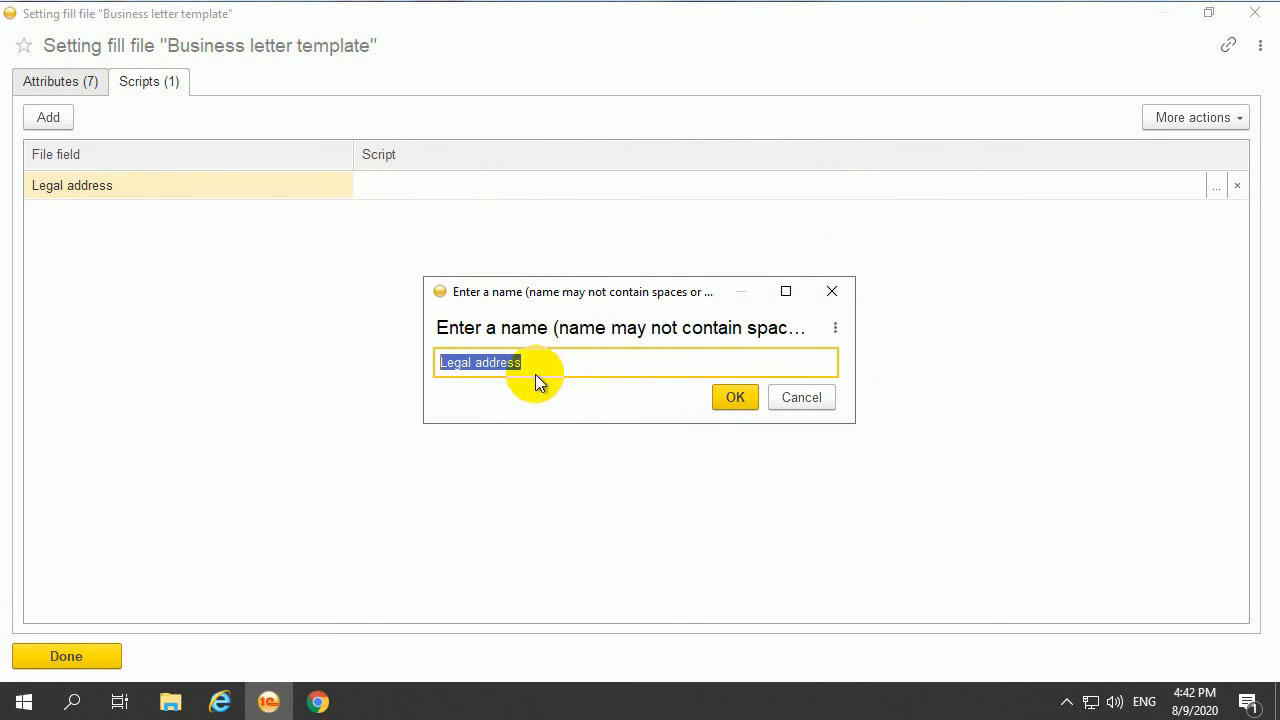
pyautogui.click(475, 365)
pyautogui.press('BackSpace')
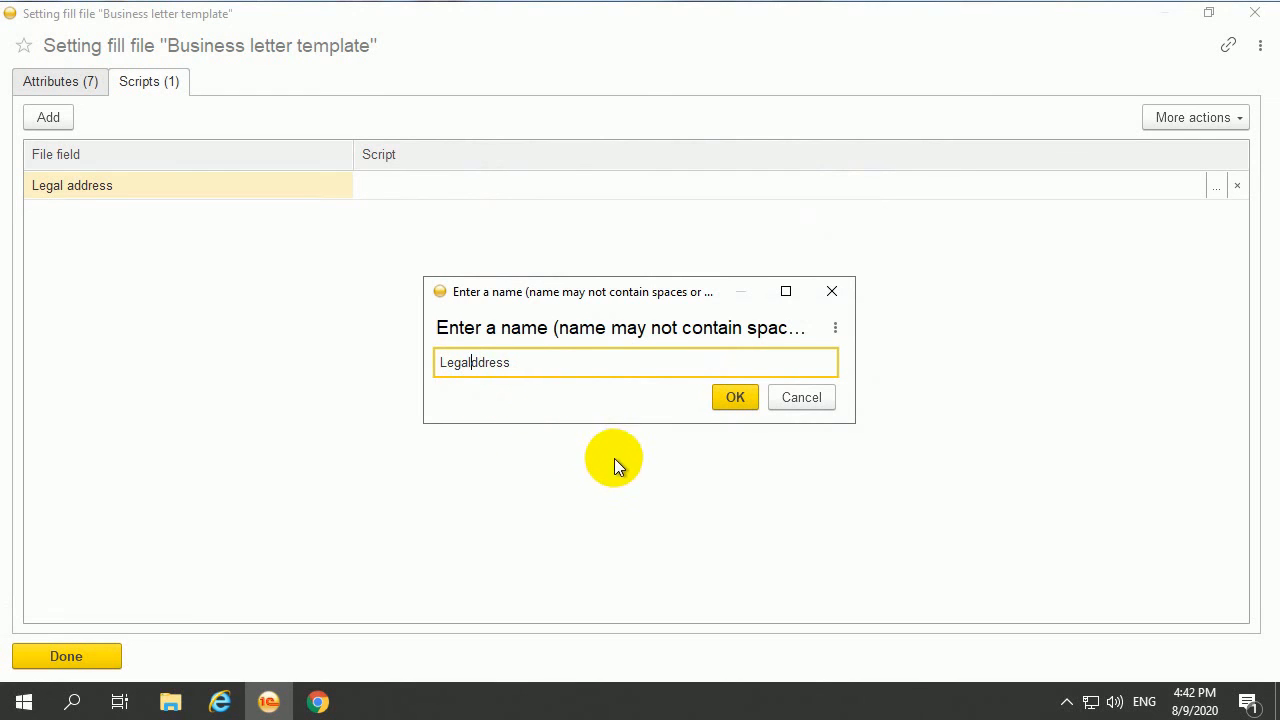
pyautogui.press('Delete')
pyautogui.write('Ad')
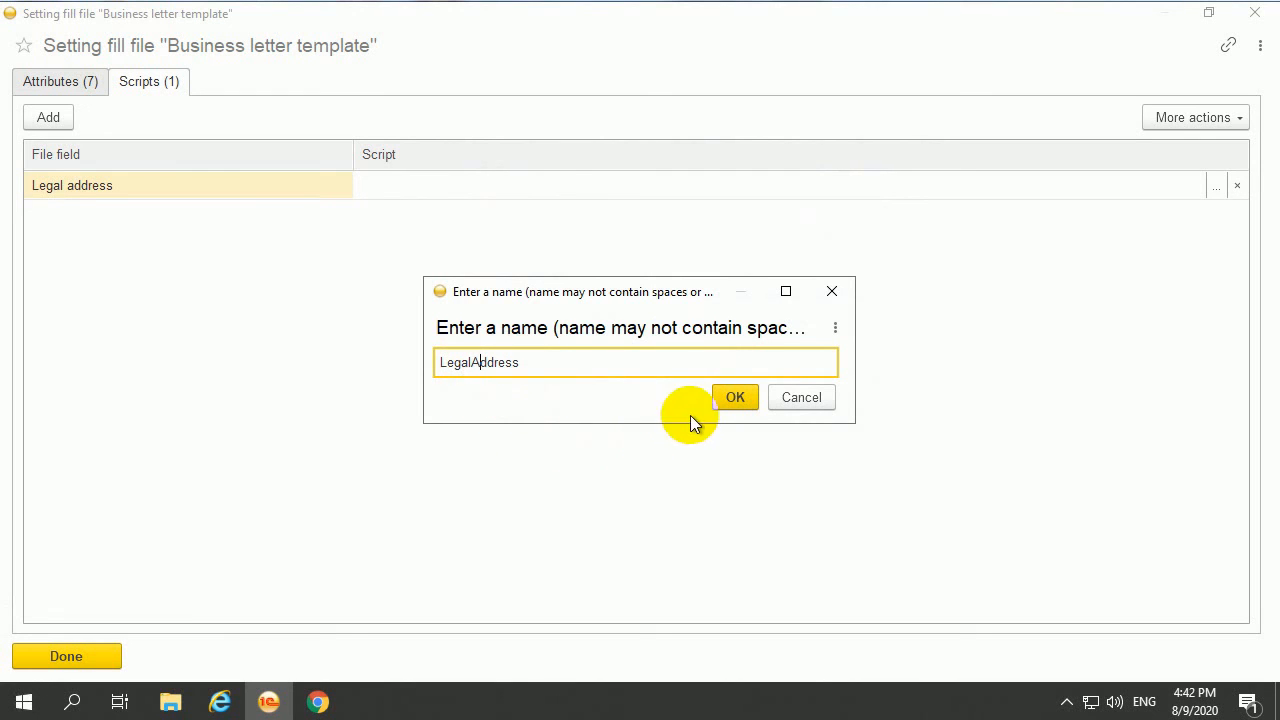
pyautogui.click(740, 399)
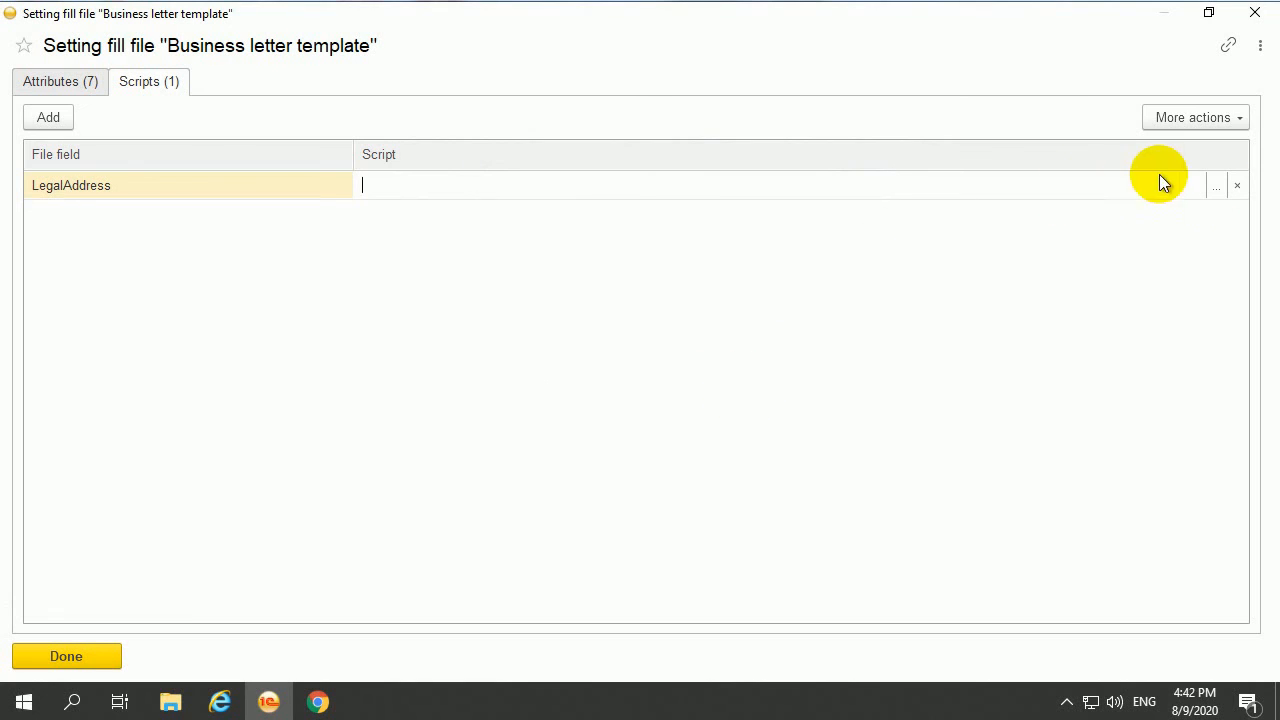
# - Replace the default script text of the LegalAddress row with the copied code and finish the template's fill settings
pyautogui.click(1219, 187)
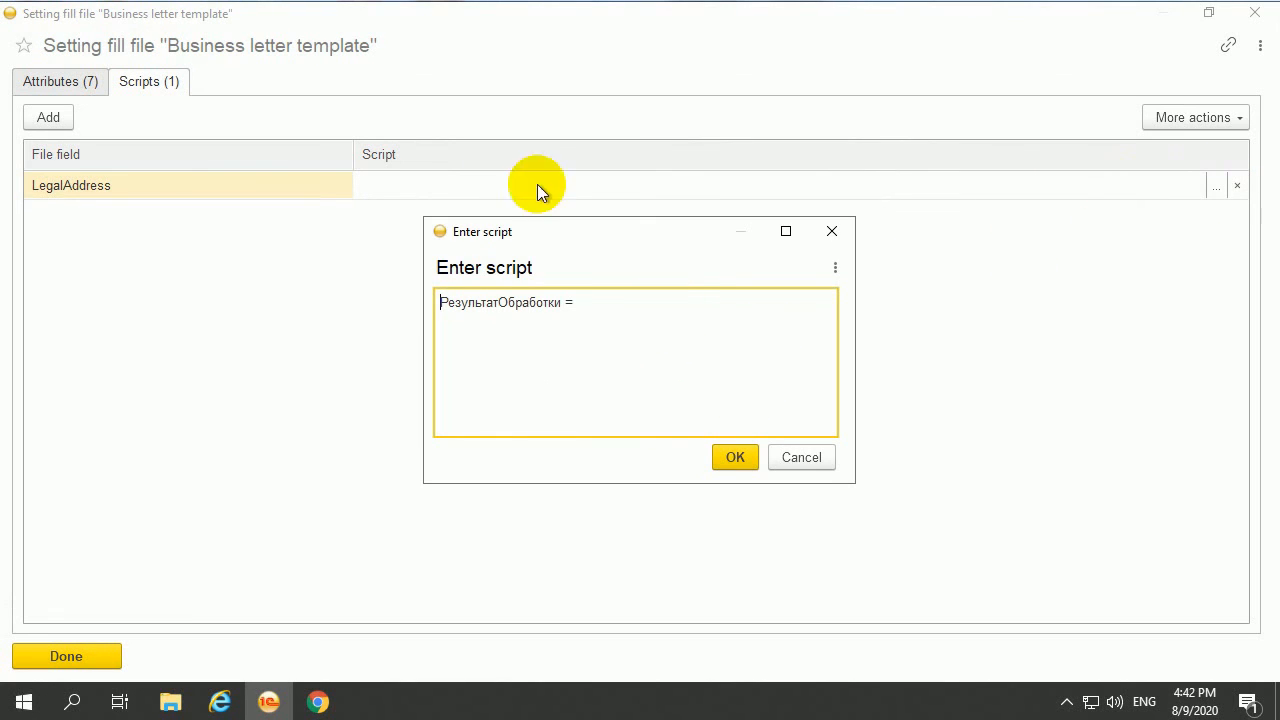
pyautogui.moveTo(614, 301); pyautogui.dragTo(433, 305)
pyautogui.click(501, 389)
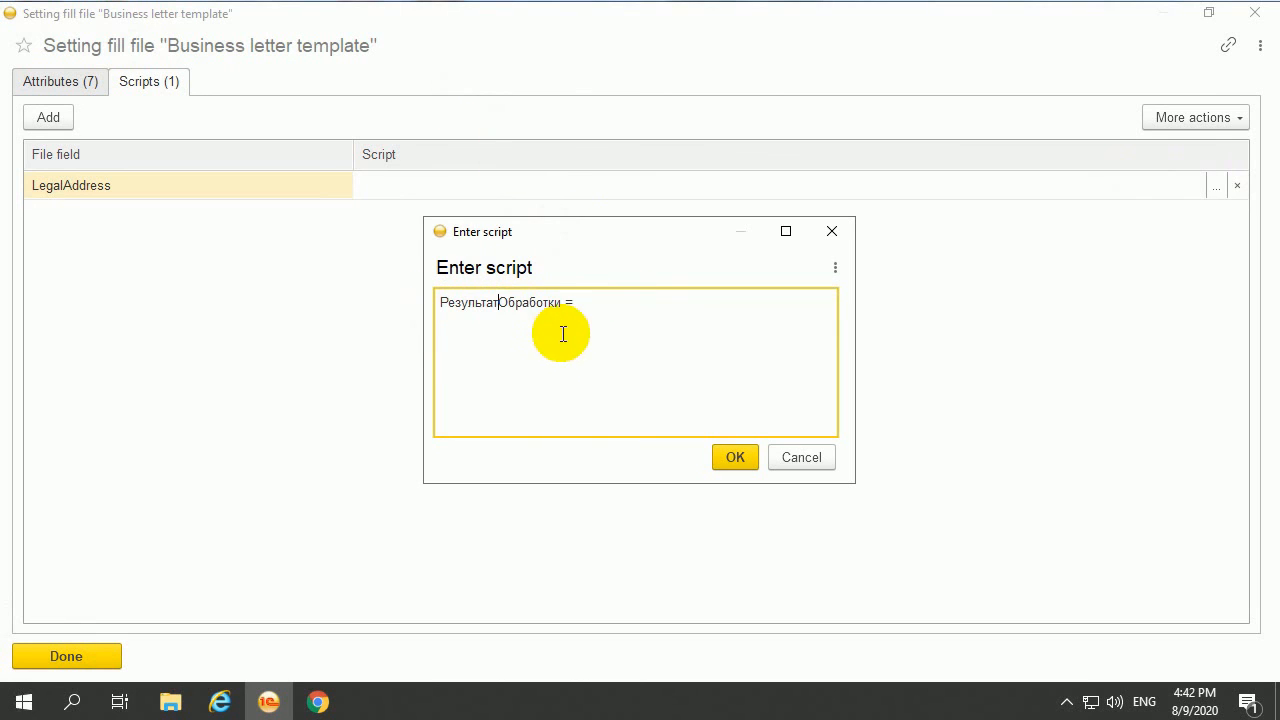
pyautogui.moveTo(594, 303); pyautogui.dragTo(433, 312)
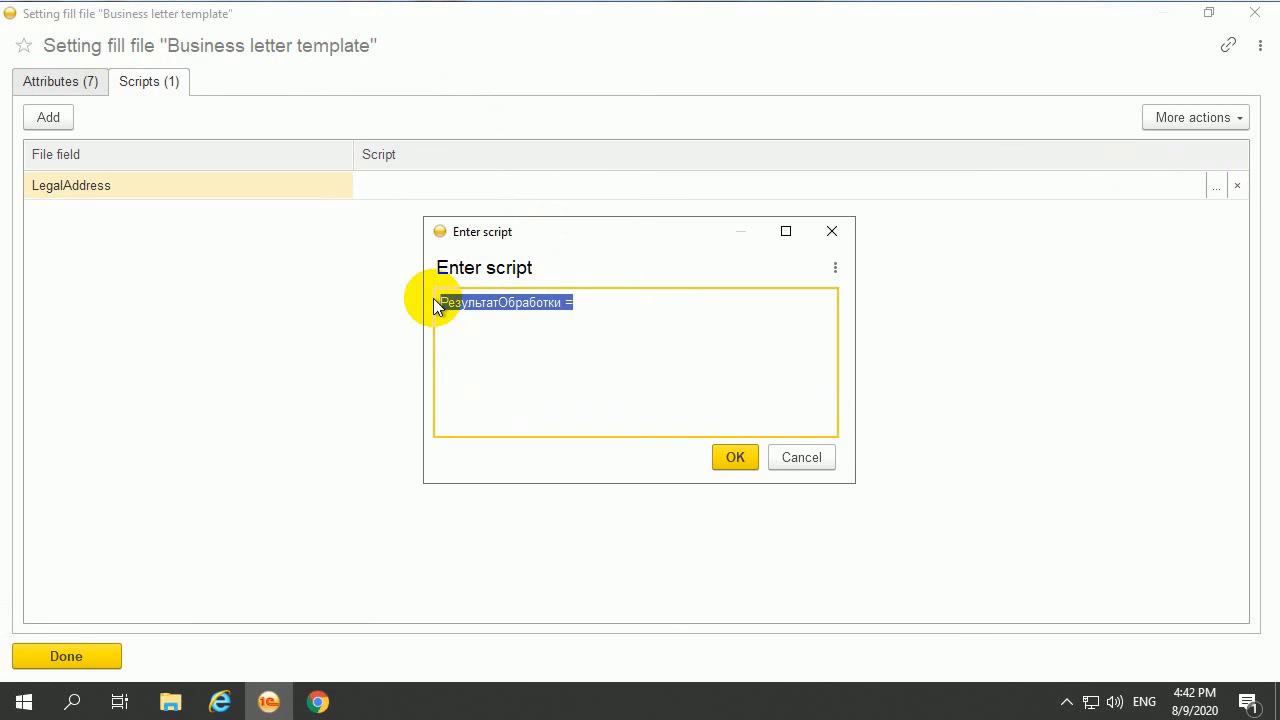
pyautogui.press('BackSpace')
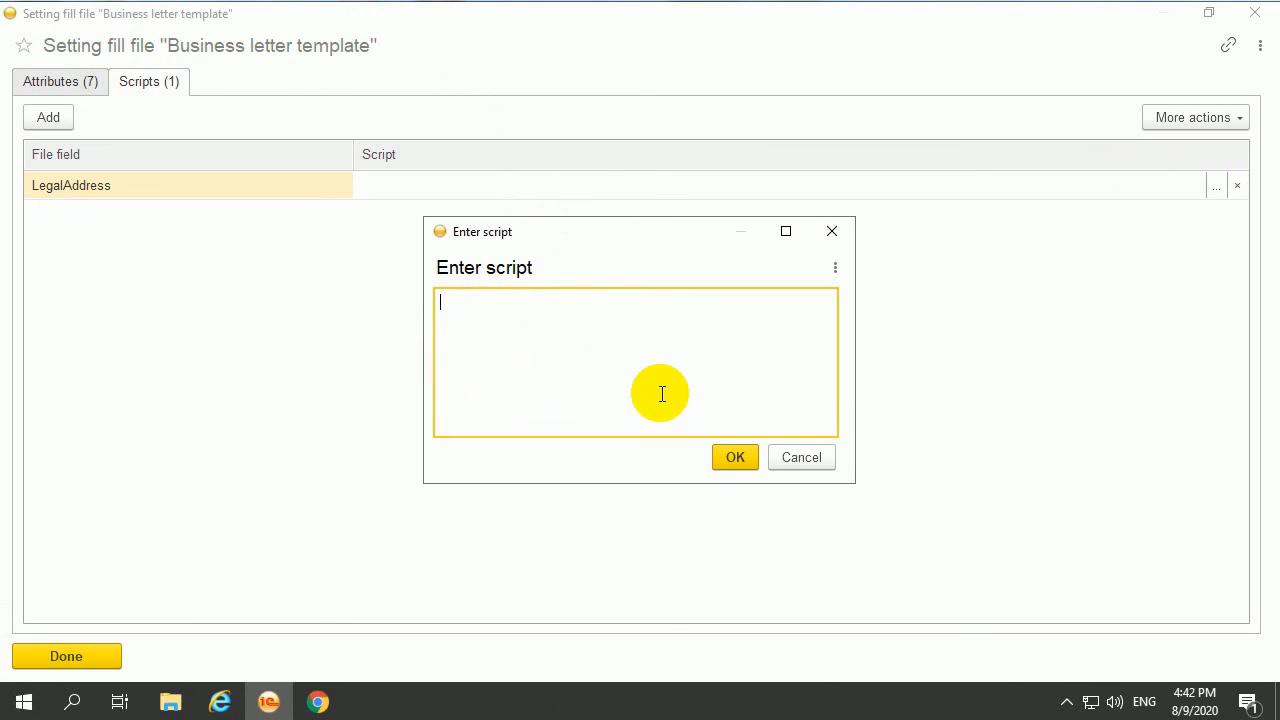
pyautogui.hotkey('ctrl', 'v')
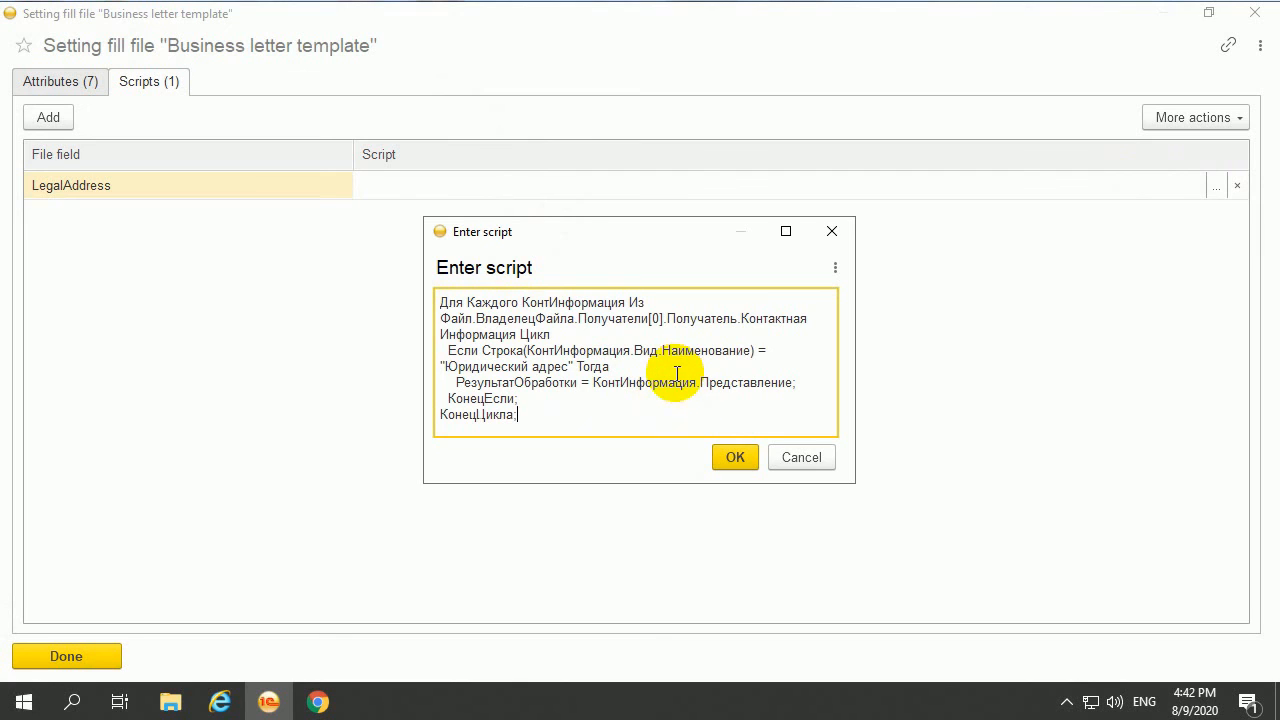
pyautogui.click(735, 452)
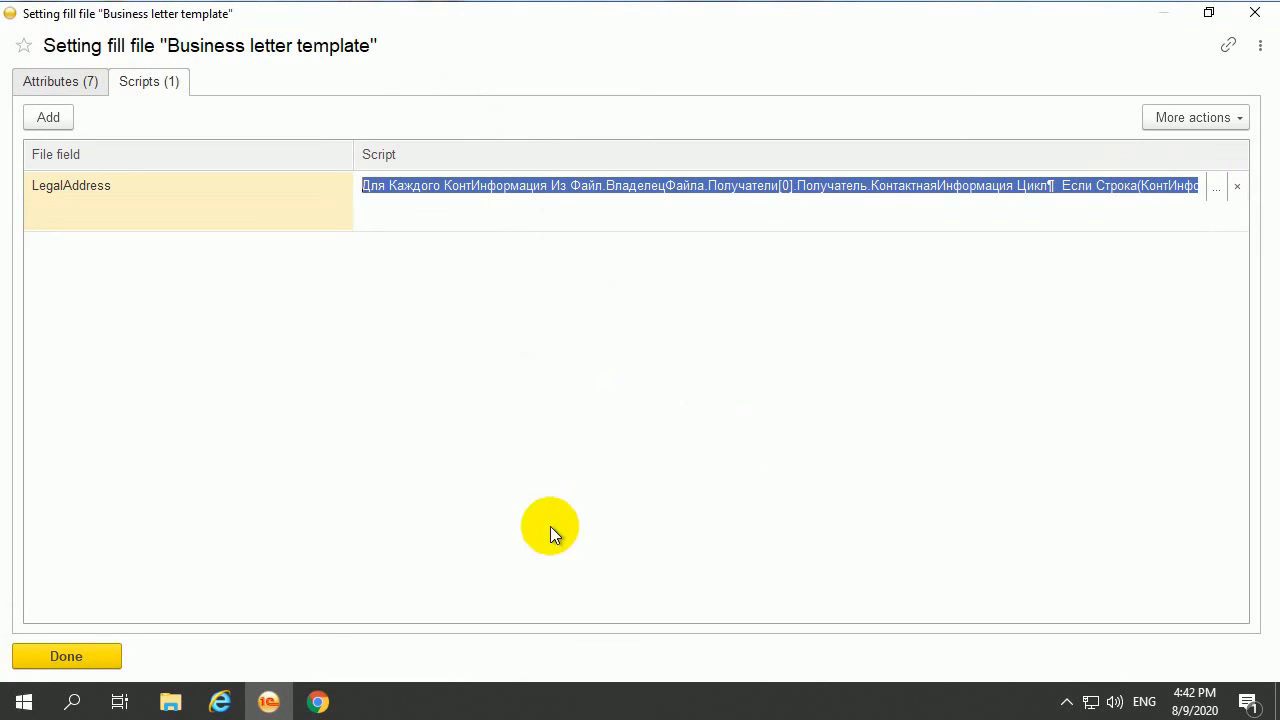
pyautogui.click(69, 659)
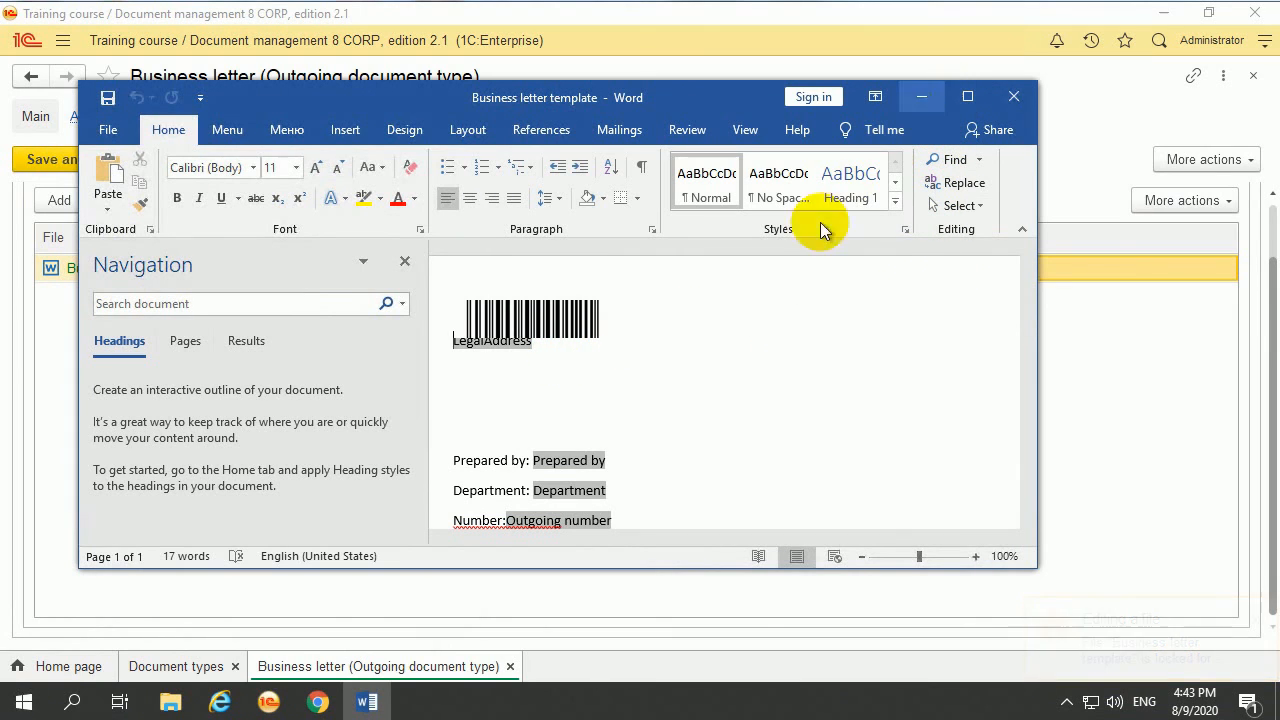
# - In the Word template, move the LegalAddress field from beneath the barcode to the line below "To: Recipient" and right-align it
pyautogui.click(540, 342)
pyautogui.moveTo(540, 342); pyautogui.dragTo(455, 342)
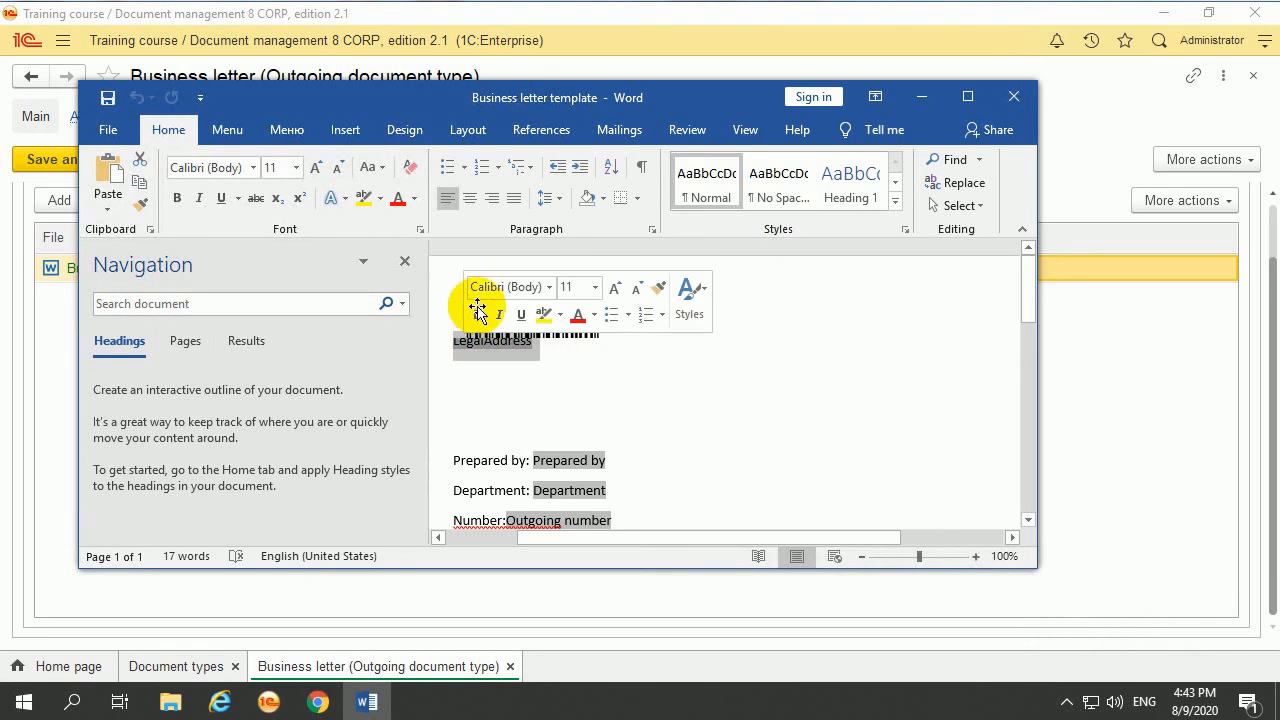
pyautogui.rightClick(518, 345)
pyautogui.click(585, 362)
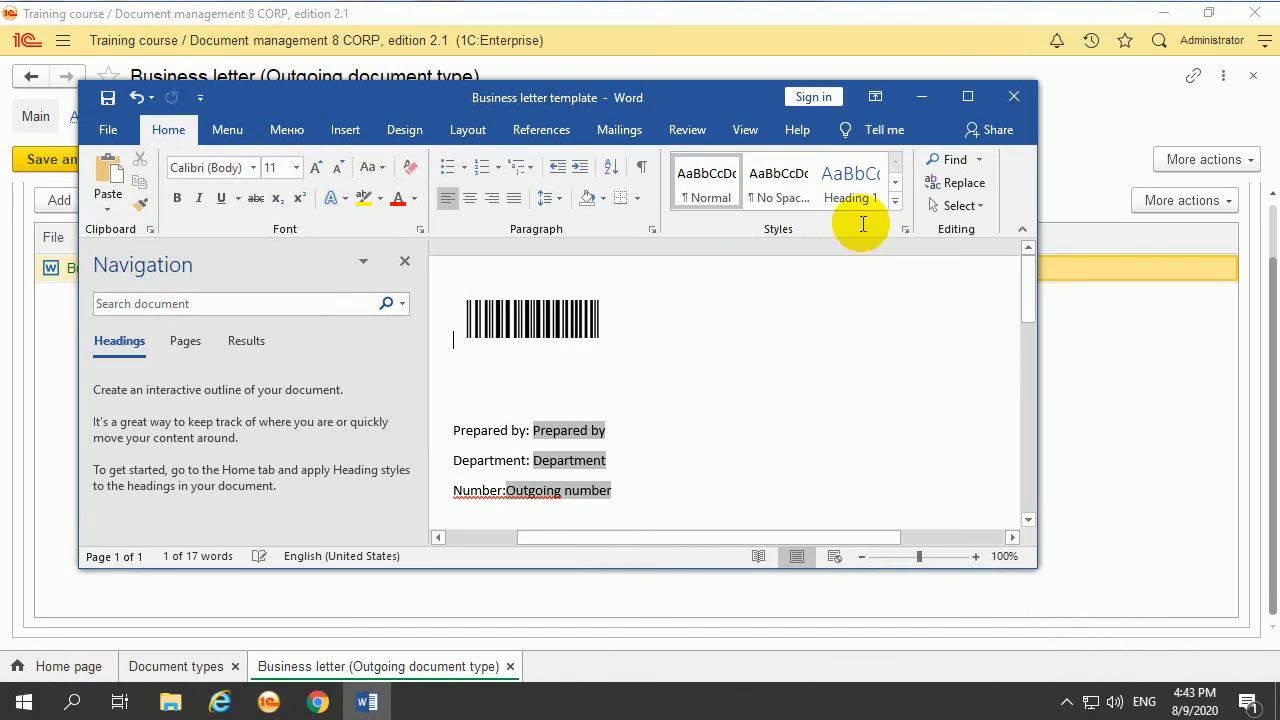
pyautogui.click(967, 97)
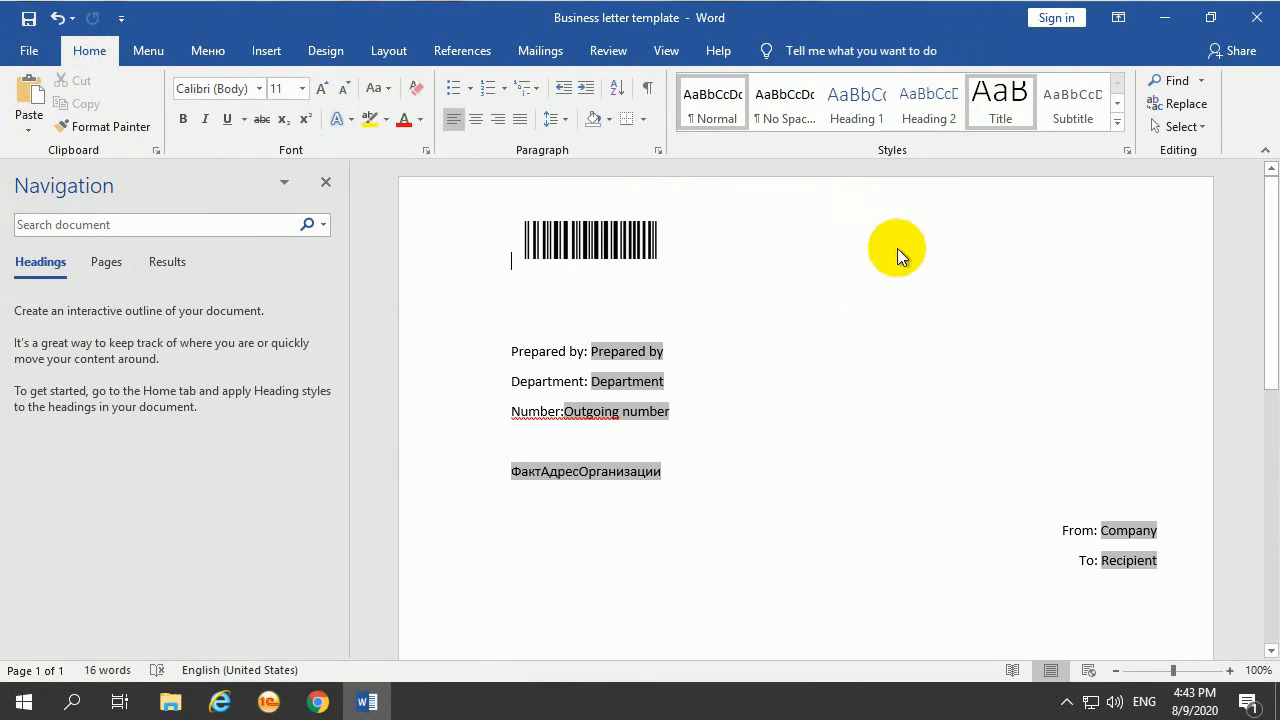
pyautogui.scroll(-4, 887, 399)
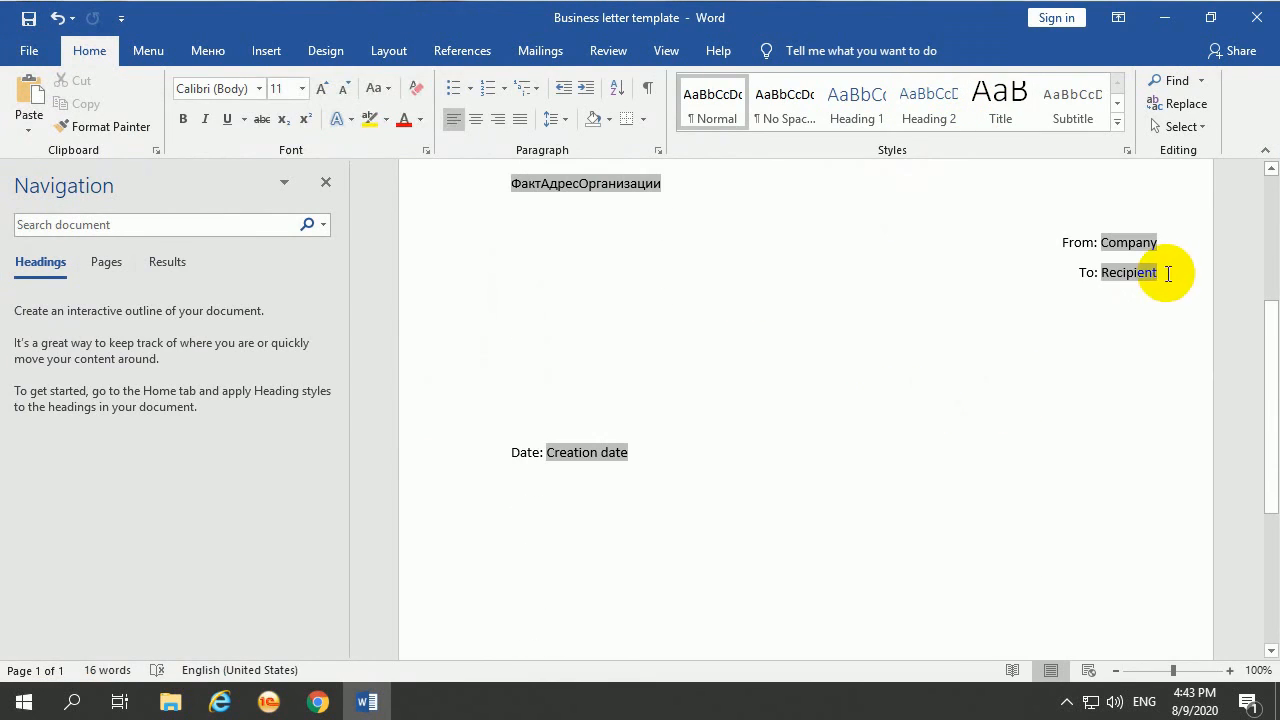
pyautogui.click(1130, 278)
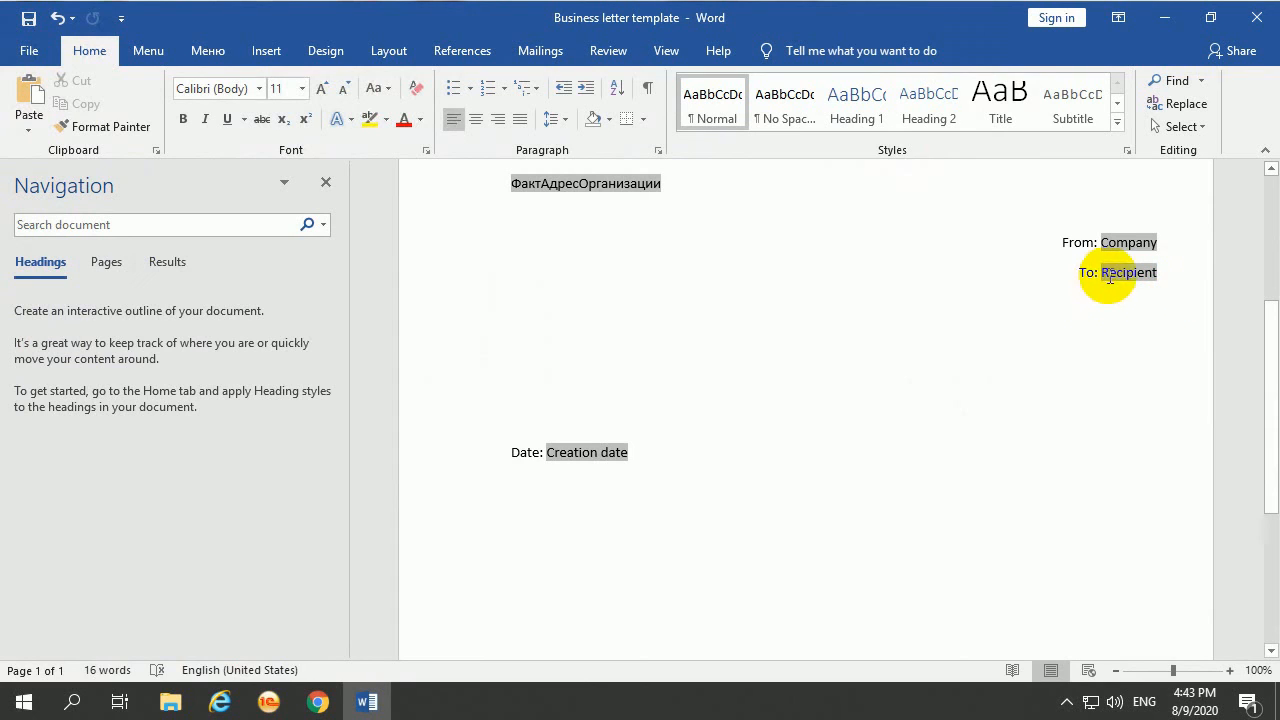
pyautogui.click(1166, 306)
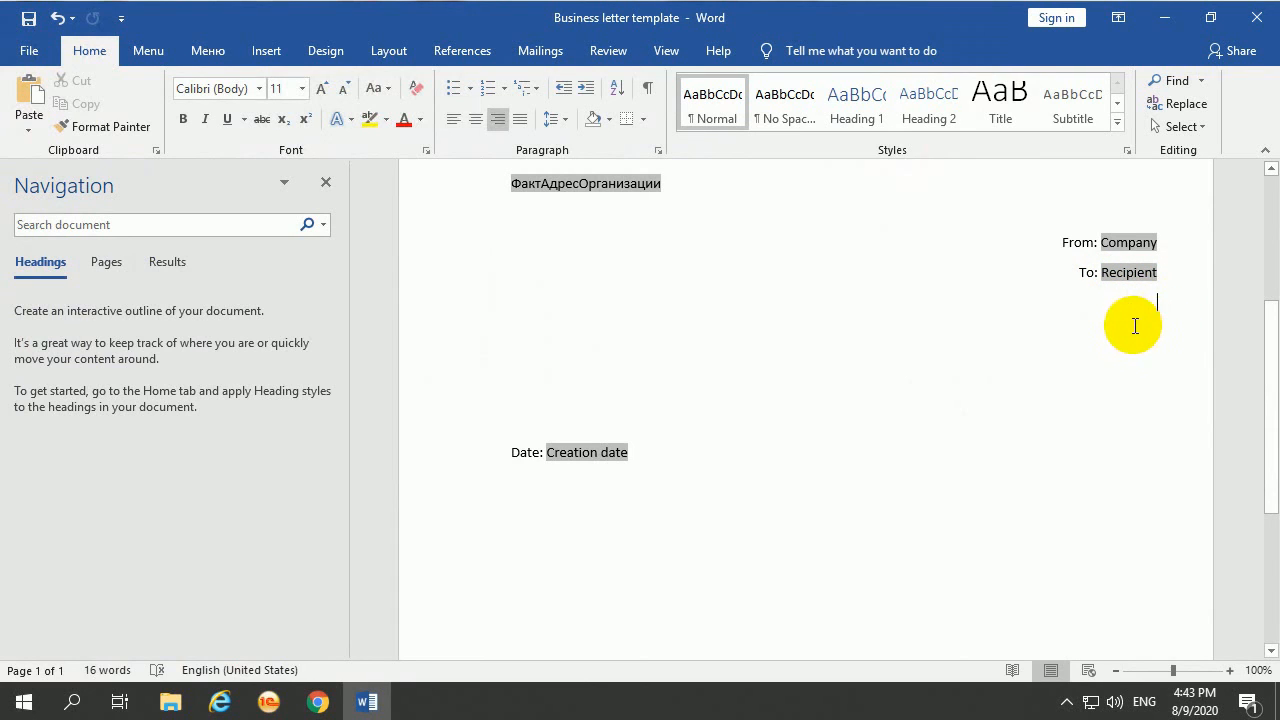
pyautogui.hotkey('ctrl', 'v')
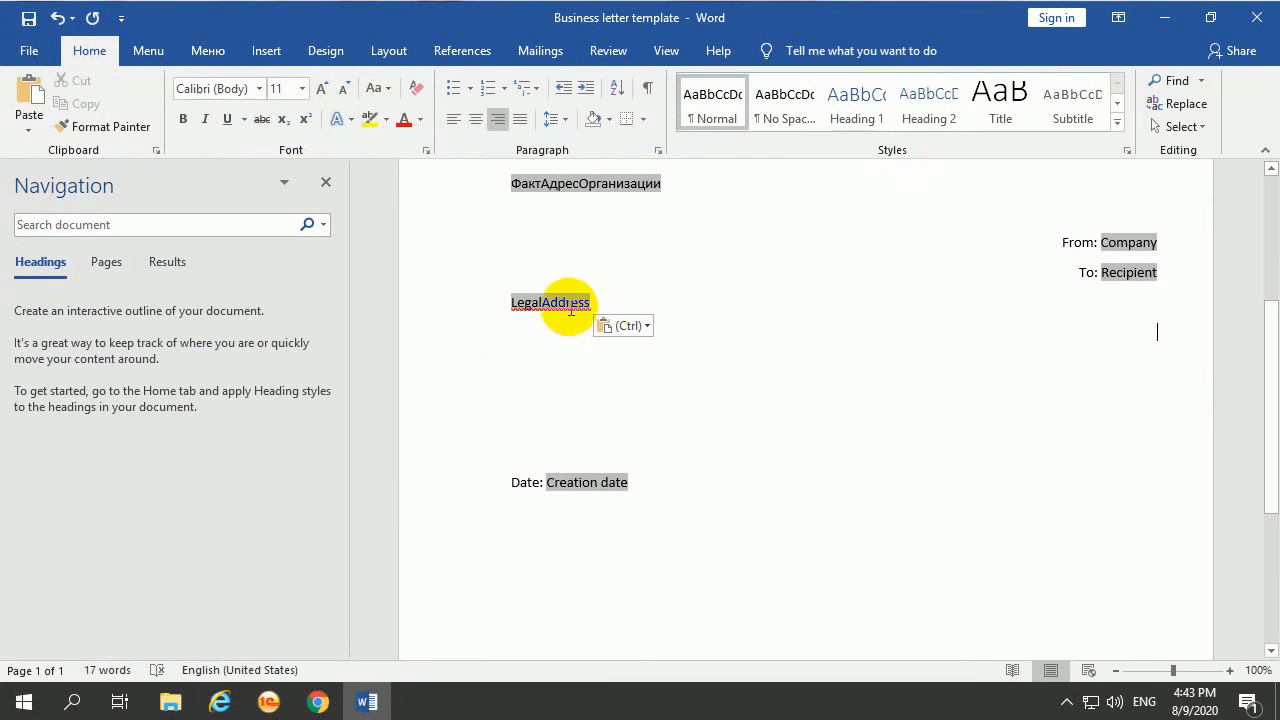
pyautogui.moveTo(508, 293); pyautogui.dragTo(634, 304)
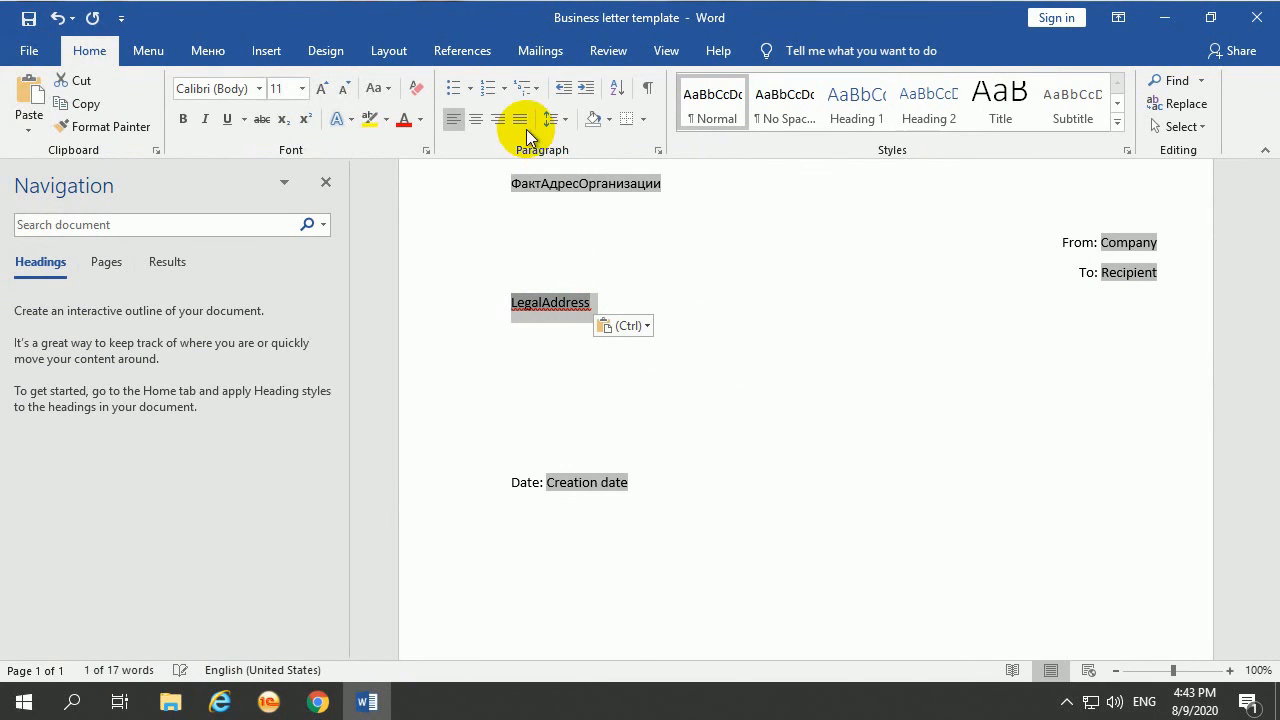
pyautogui.click(495, 122)
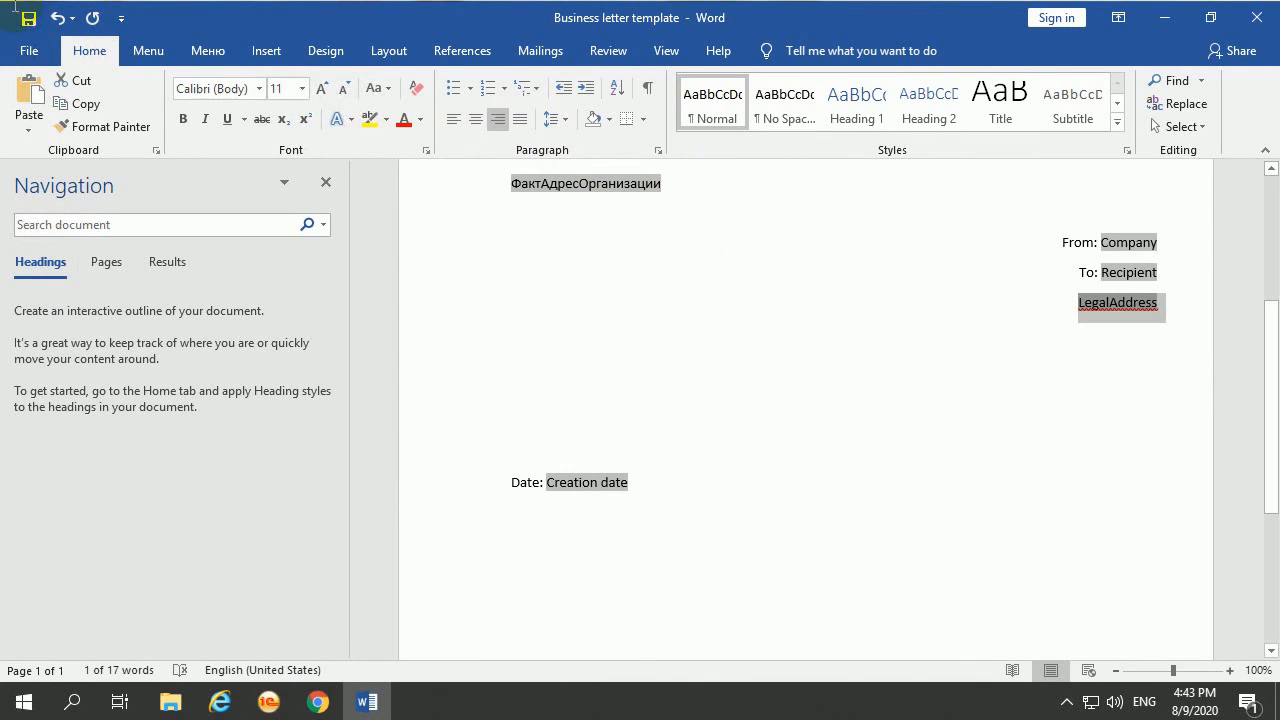
# - Save and close the Word template, and finish editing the Business letter template file in 1C:Enterprise
pyautogui.click(29, 19)
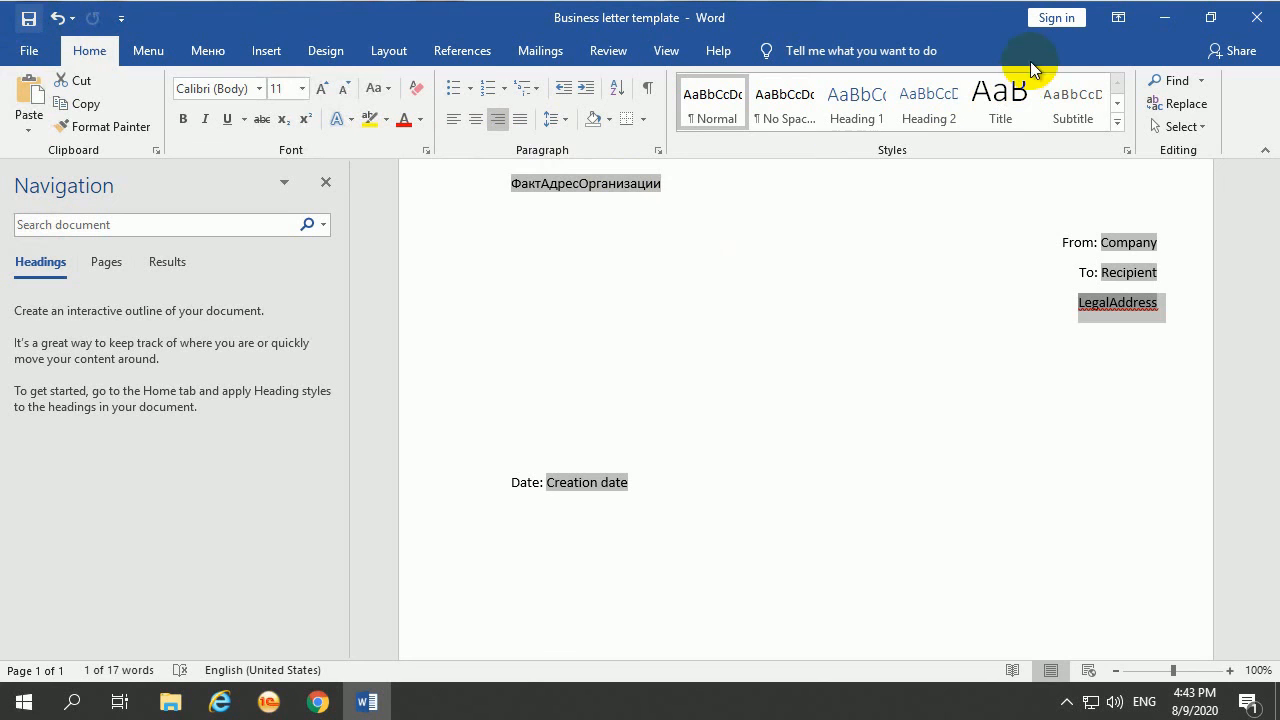
pyautogui.click(1257, 19)
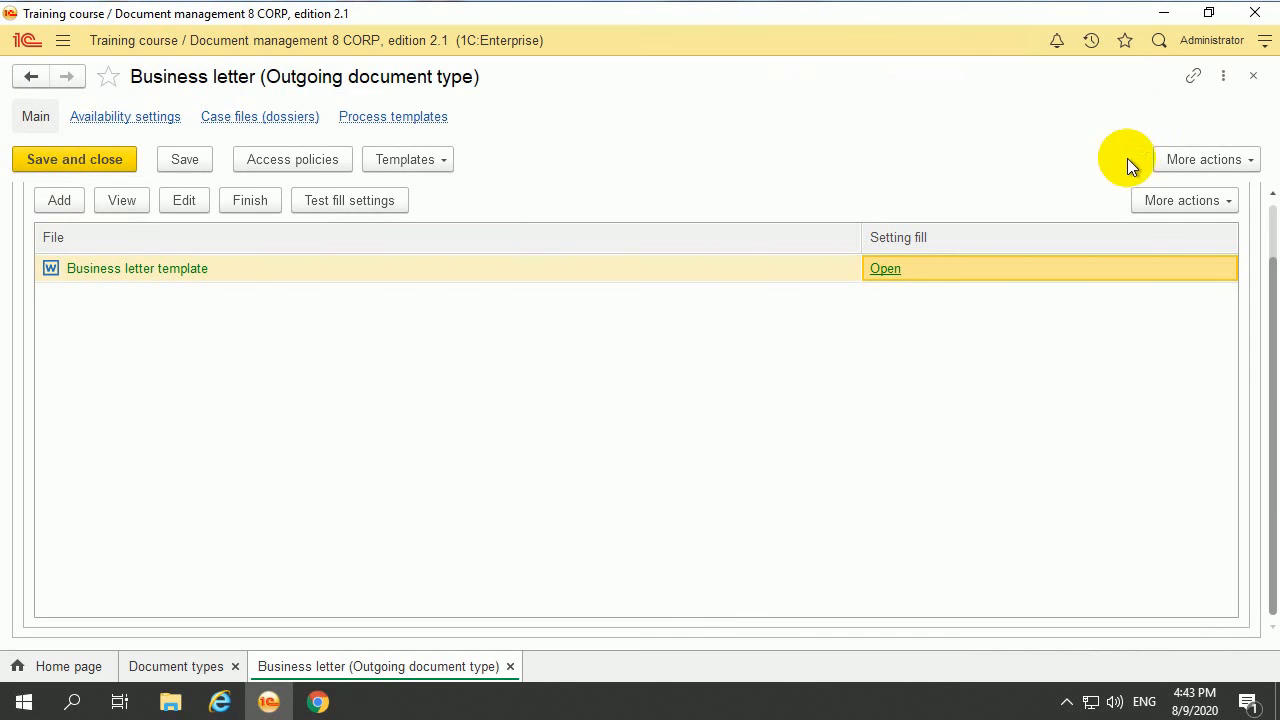
pyautogui.click(244, 202)
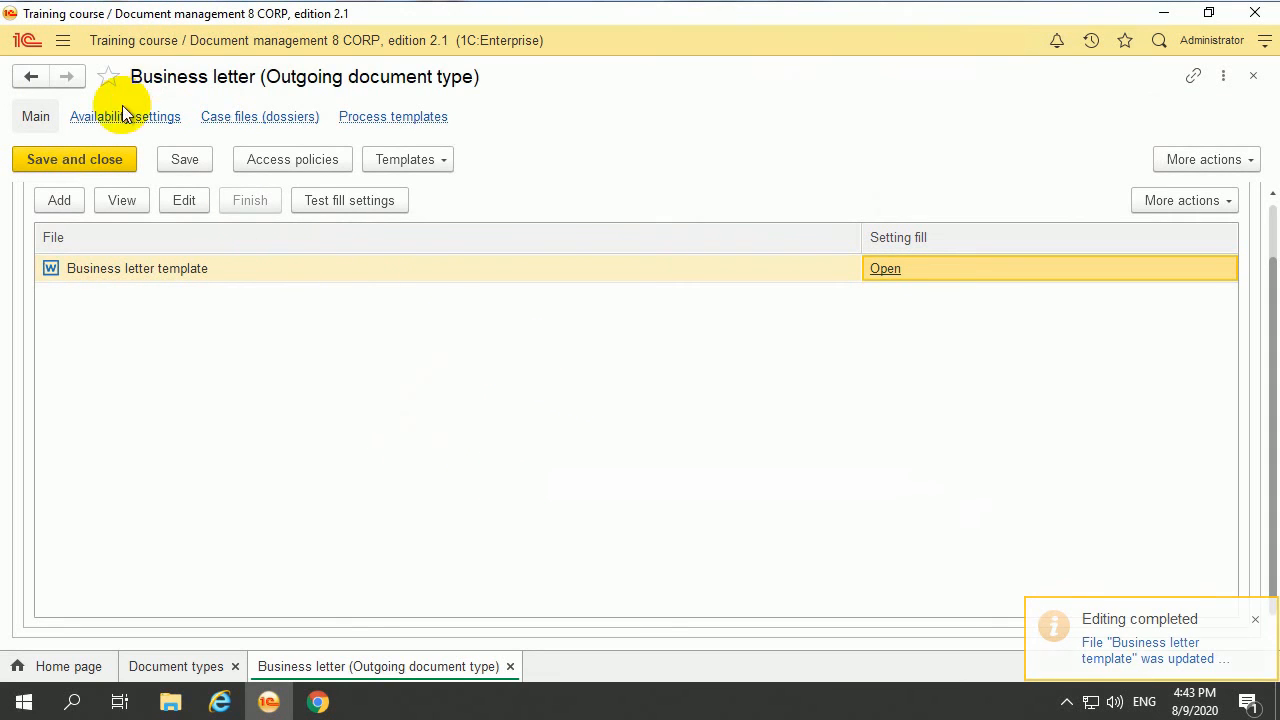
# - Test the template's fill settings on the outgoing document "About the technical problems with equipment", check the filled letter, and close it
pyautogui.click(367, 270)
pyautogui.click(355, 200)
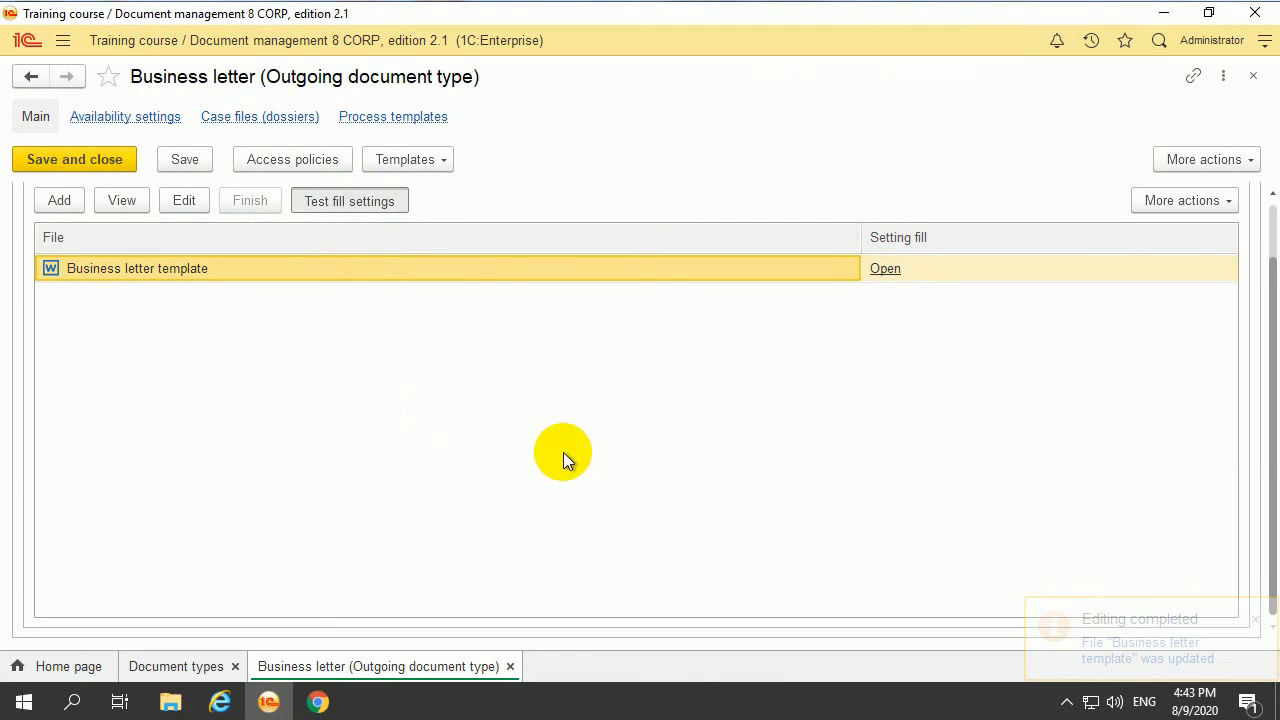
pyautogui.click(374, 193)
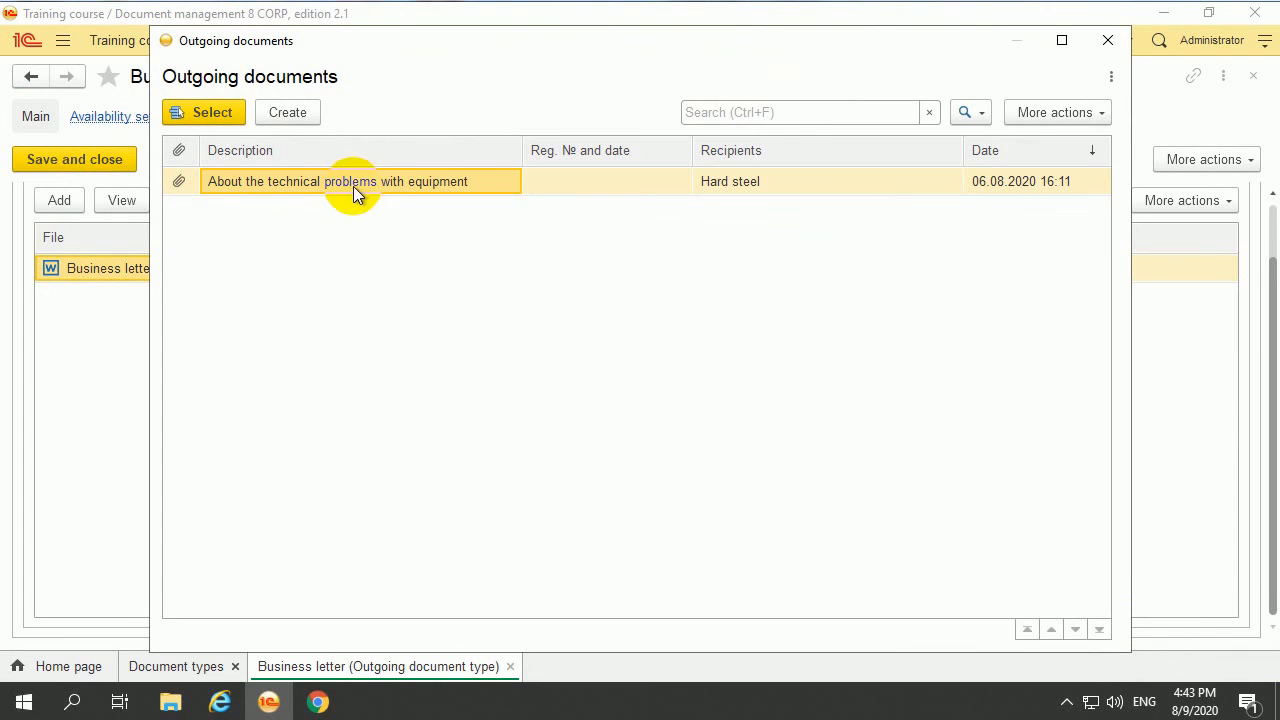
pyautogui.click(210, 116)
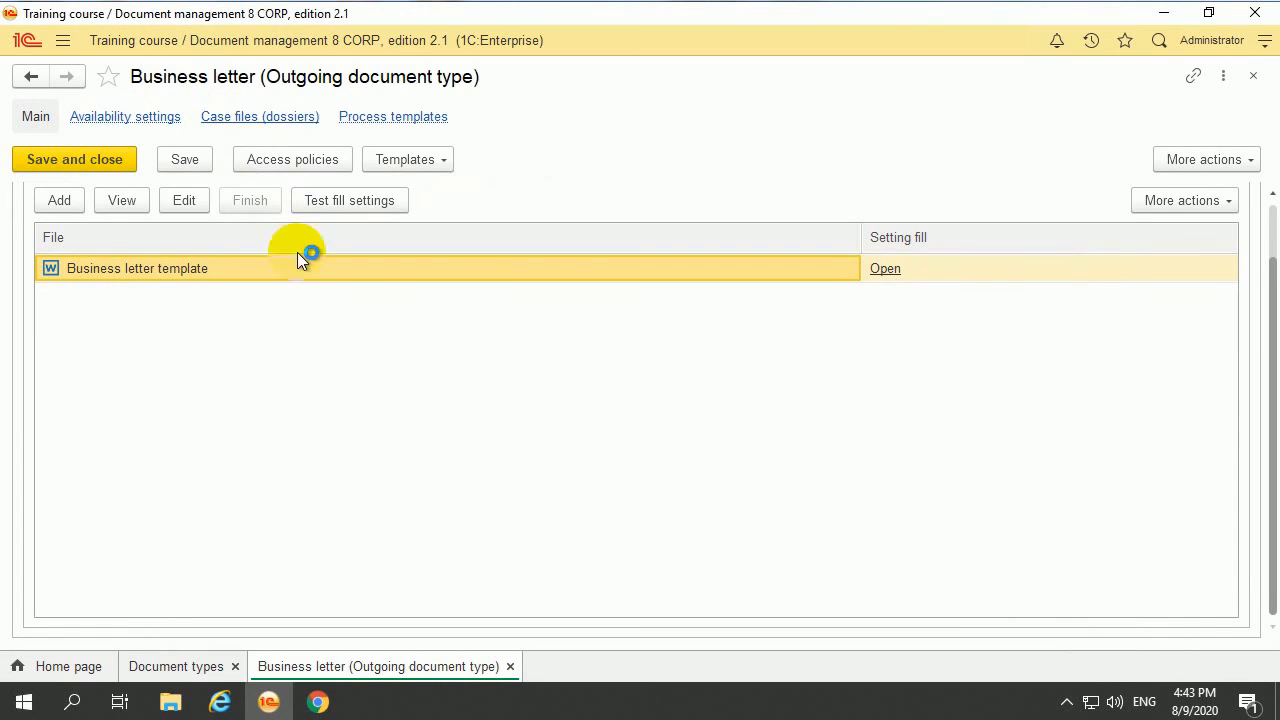
pyautogui.scroll(-3, 914, 451)
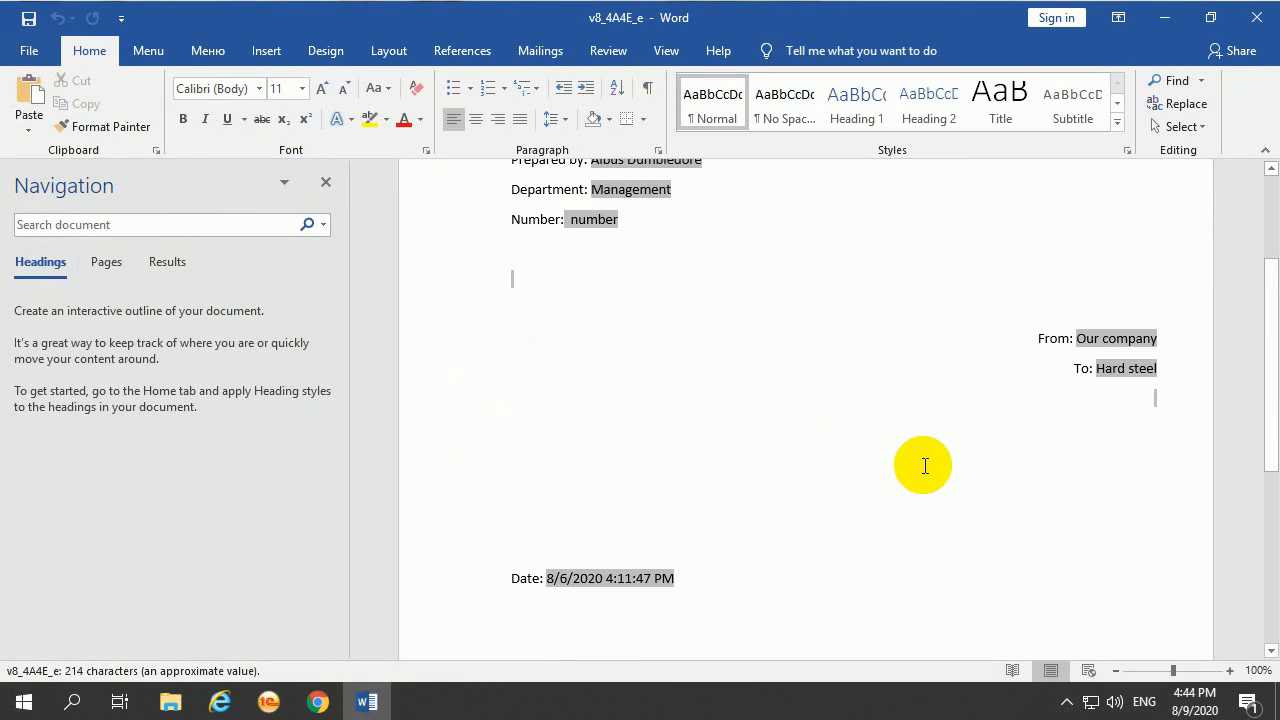
pyautogui.scroll(-3, 920, 460)
pyautogui.scroll(3, 930, 450)
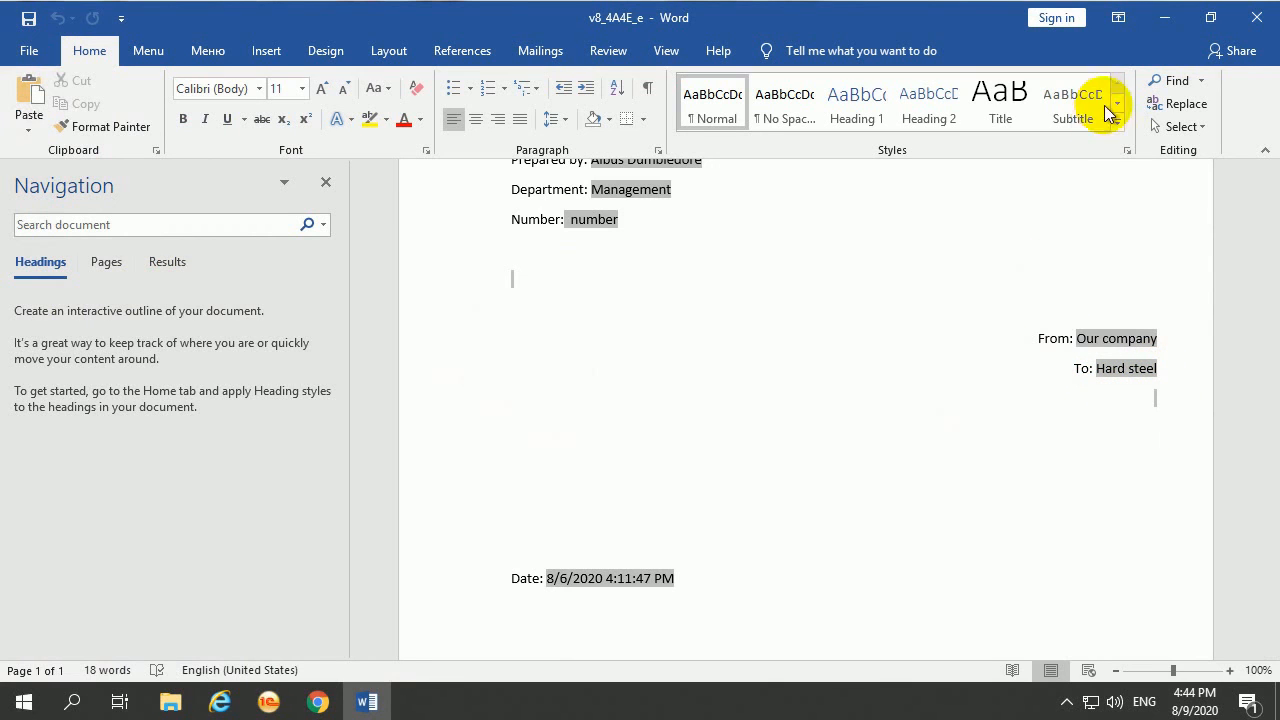
pyautogui.click(1254, 22)
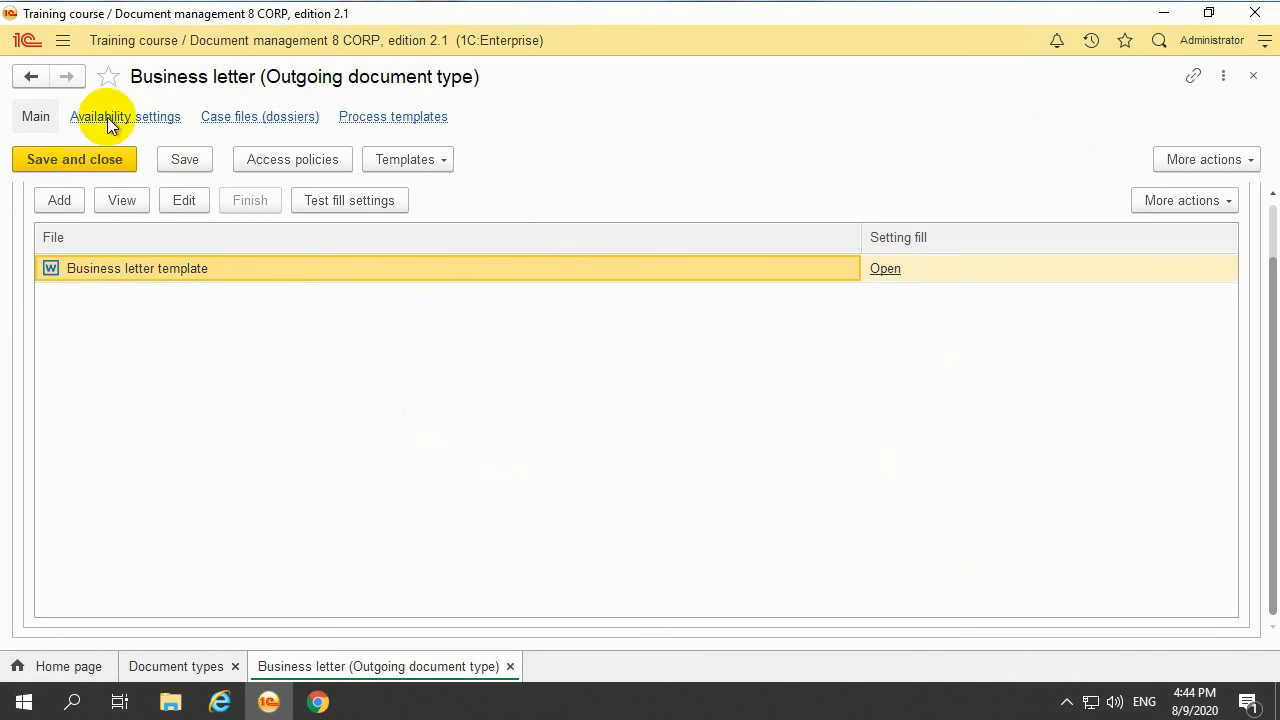
# - Search the program functions for "co" and open the Counterparties list under Documents and files
pyautogui.click(63, 41)
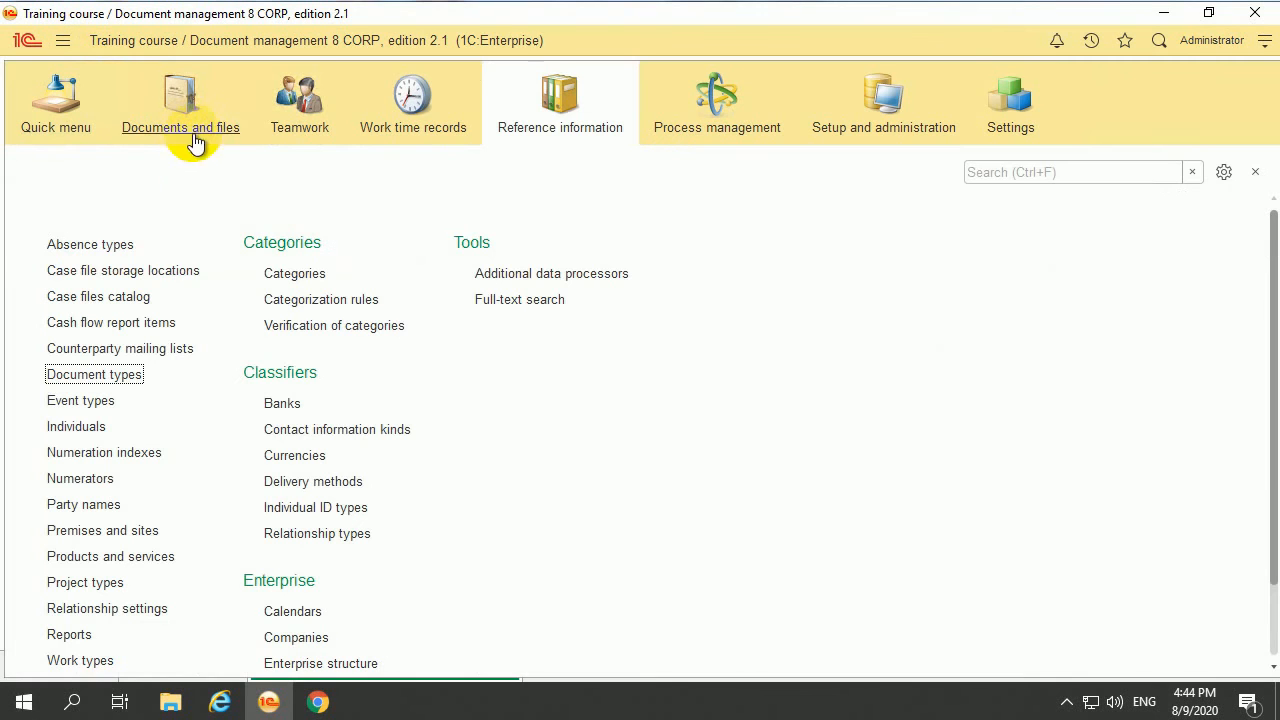
pyautogui.click(178, 146)
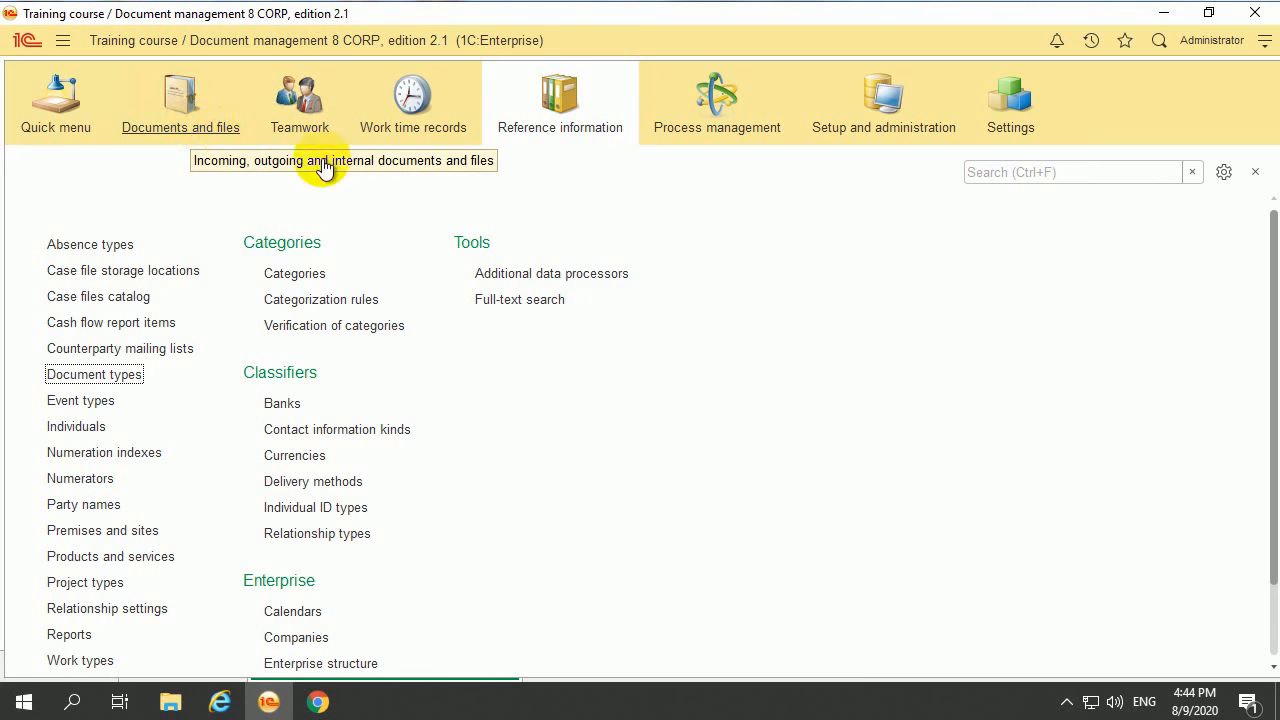
pyautogui.scroll(-2, 775, 435)
pyautogui.scroll(2, 780, 440)
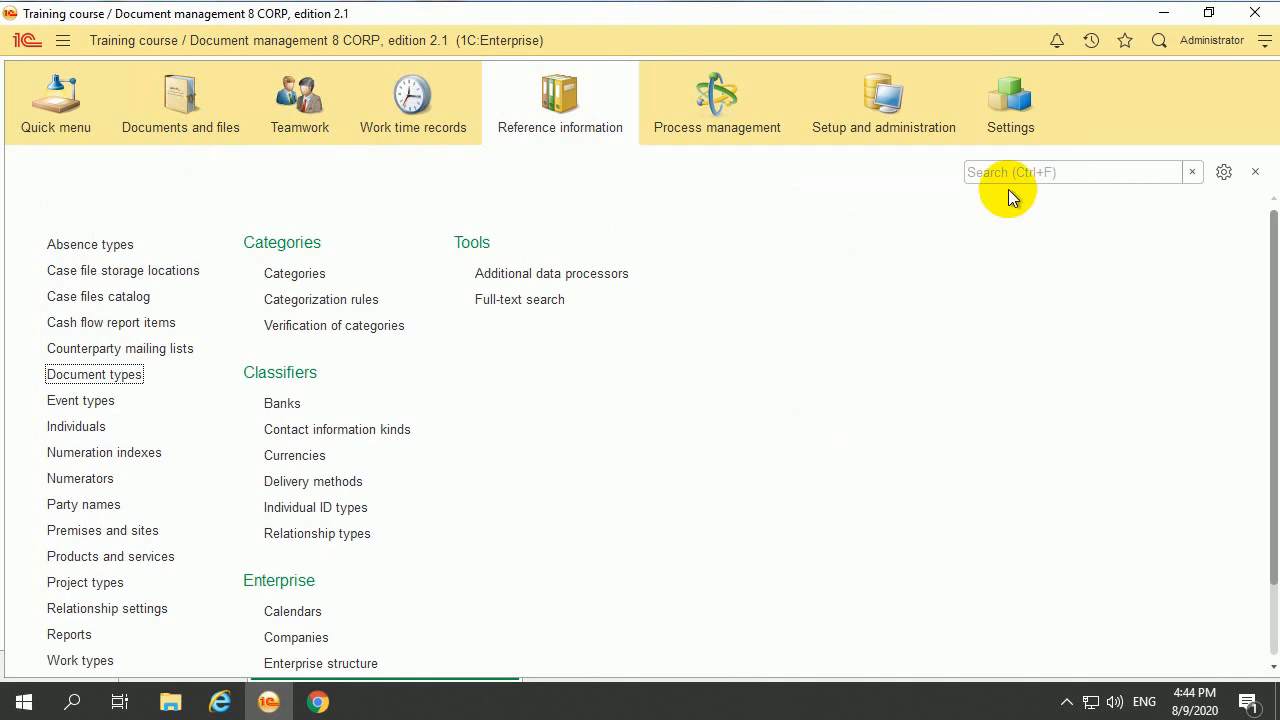
pyautogui.click(1023, 171)
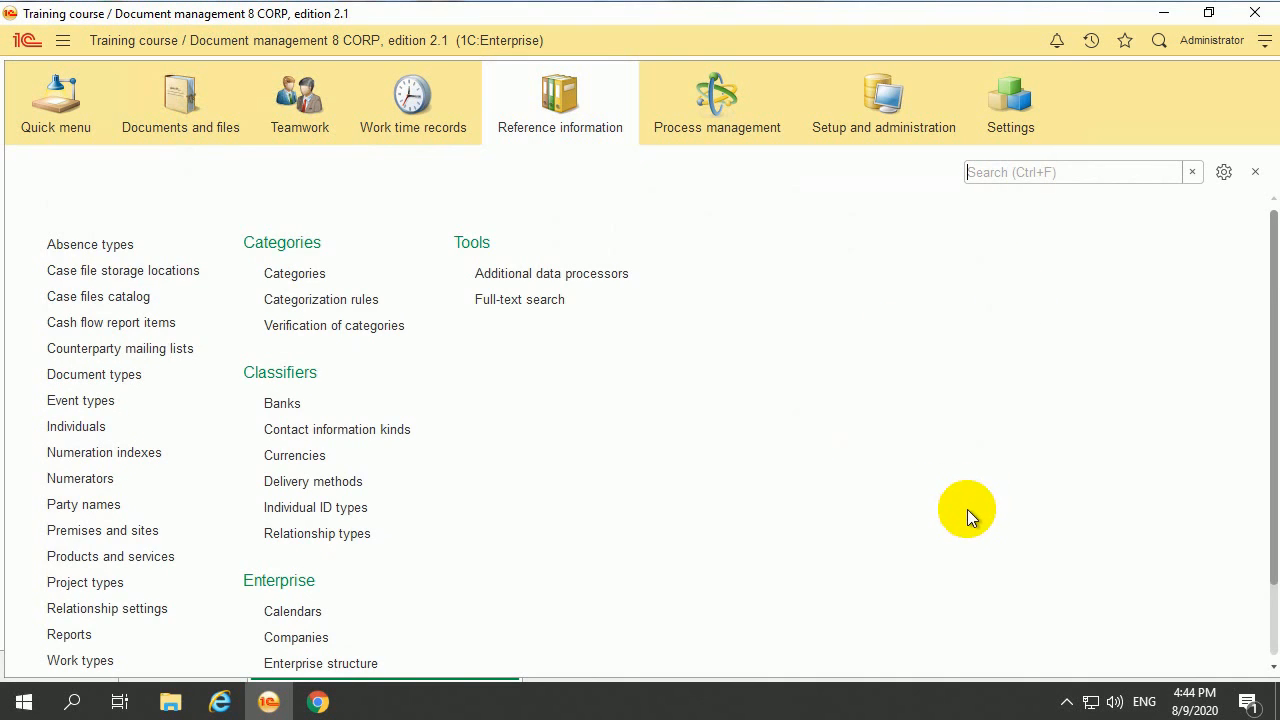
pyautogui.write('co')
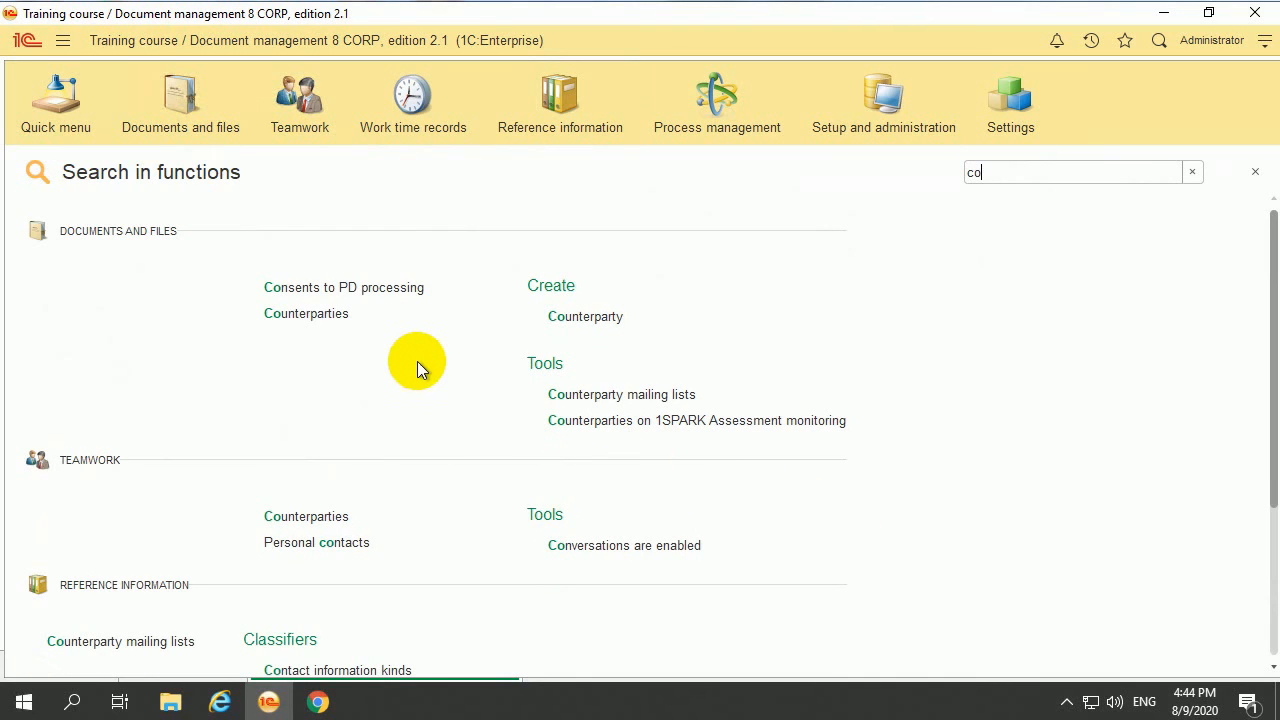
pyautogui.click(309, 317)
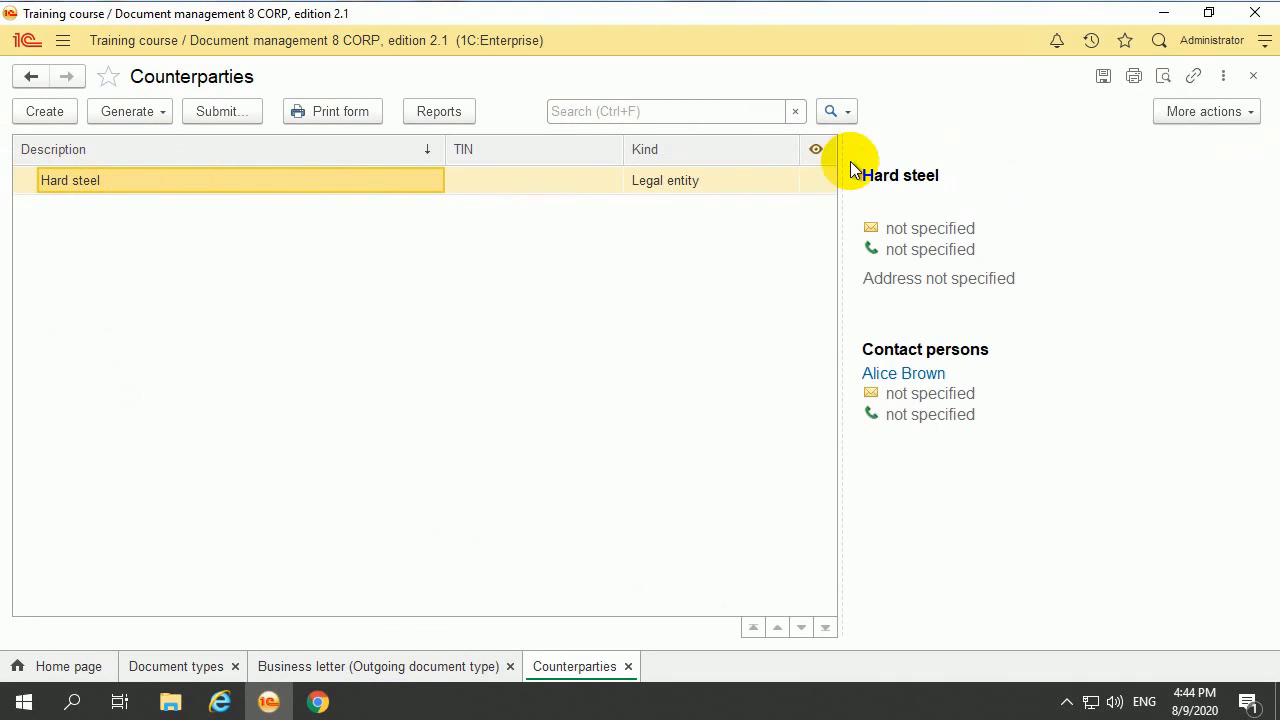
# - Enter the country and city as the legal address of the Hard steel counterparty, and save and close its card
pyautogui.rightClick(360, 181)
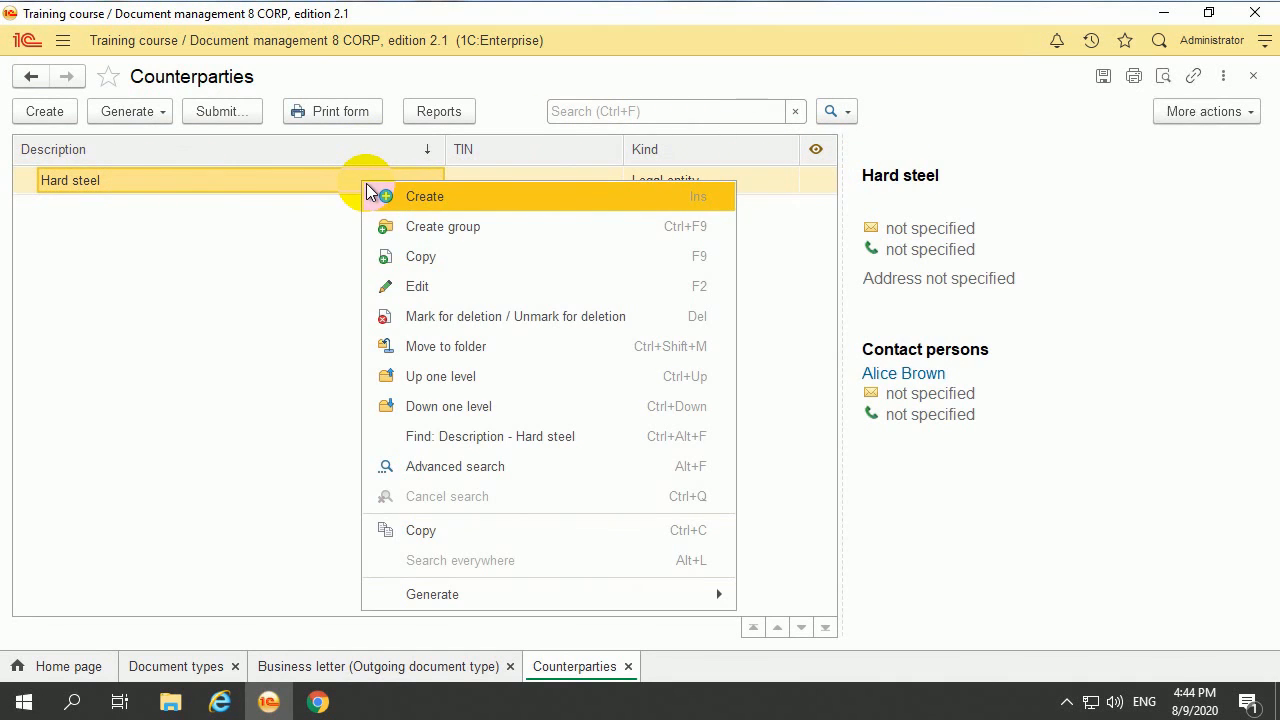
pyautogui.click(410, 290)
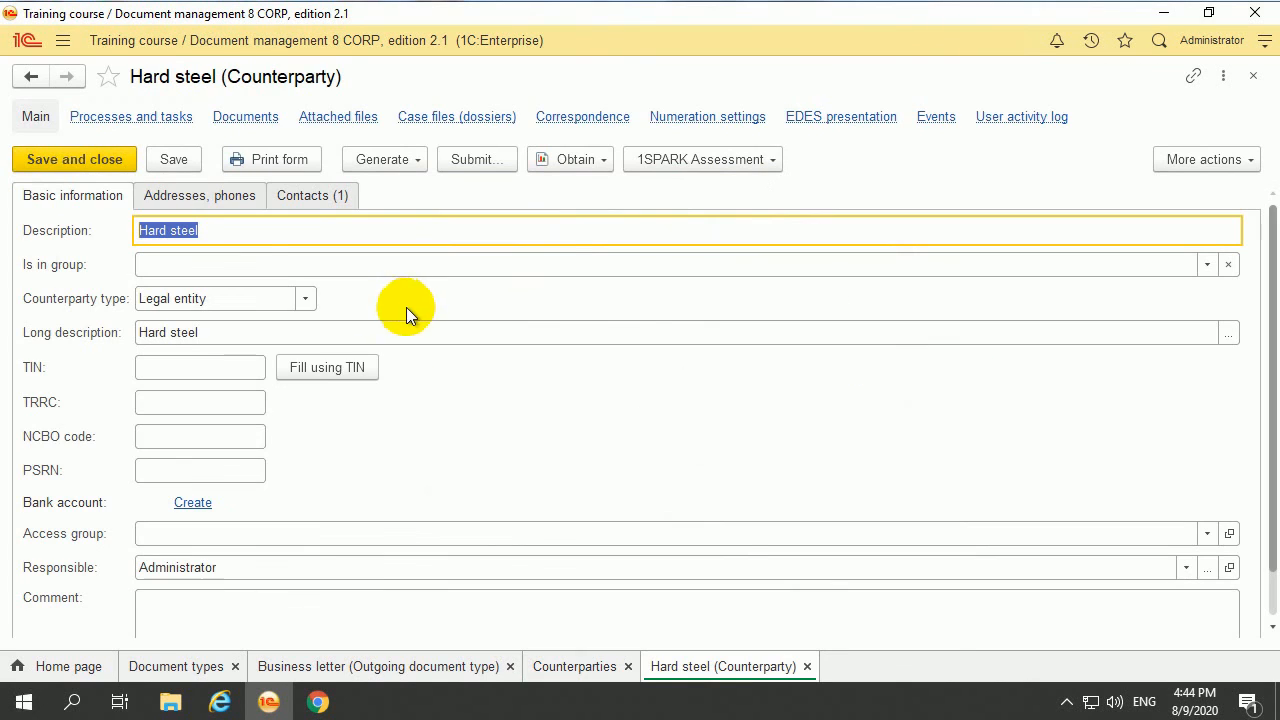
pyautogui.click(185, 200)
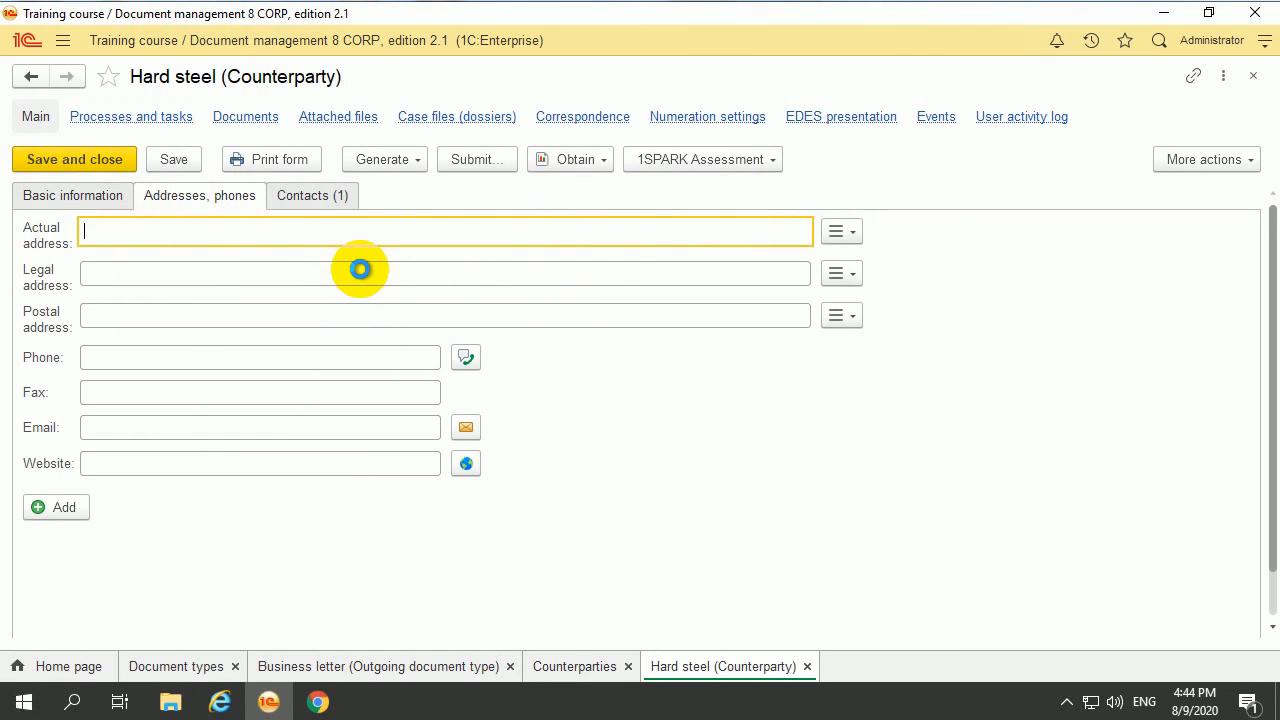
pyautogui.click(362, 271)
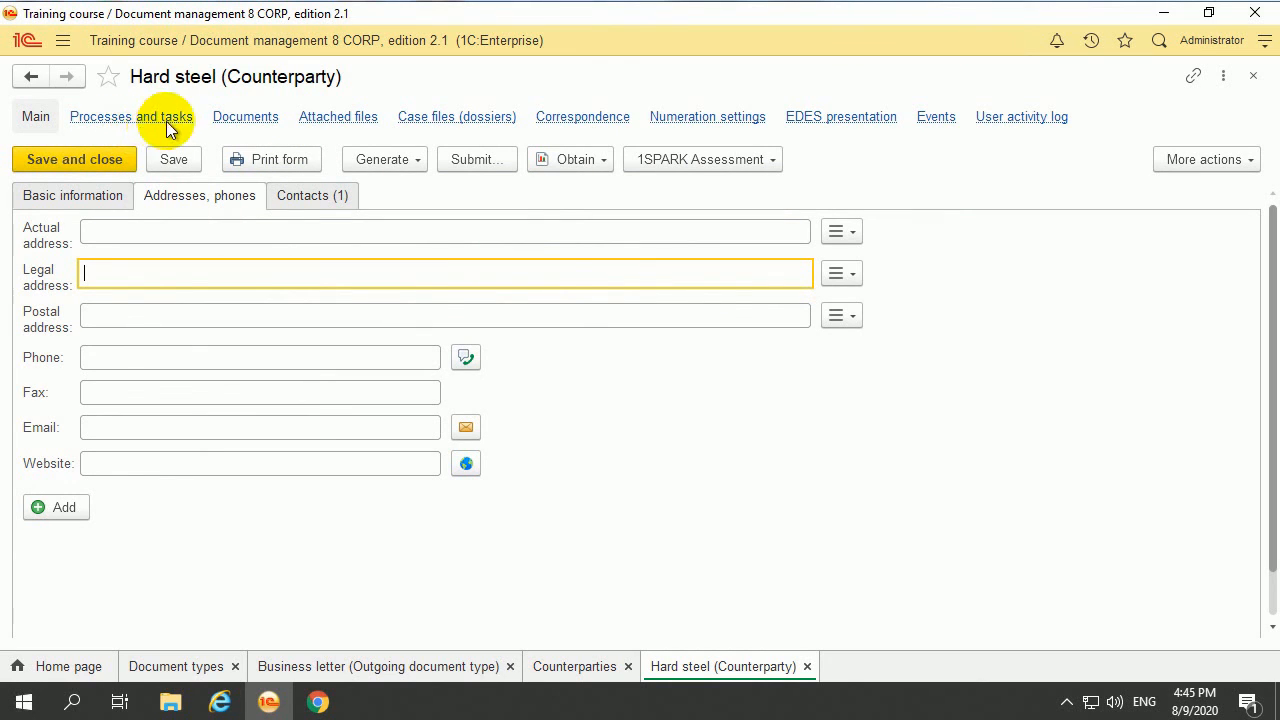
pyautogui.write('Germany')
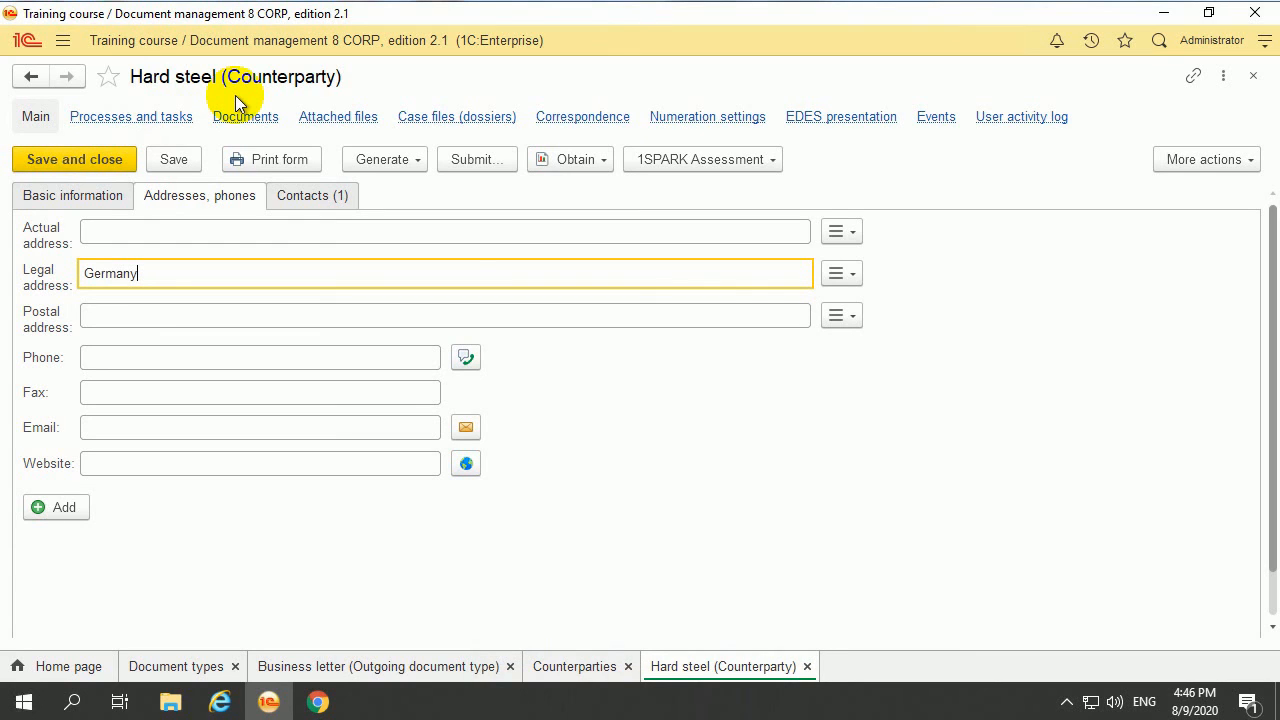
pyautogui.write(', Cologne')
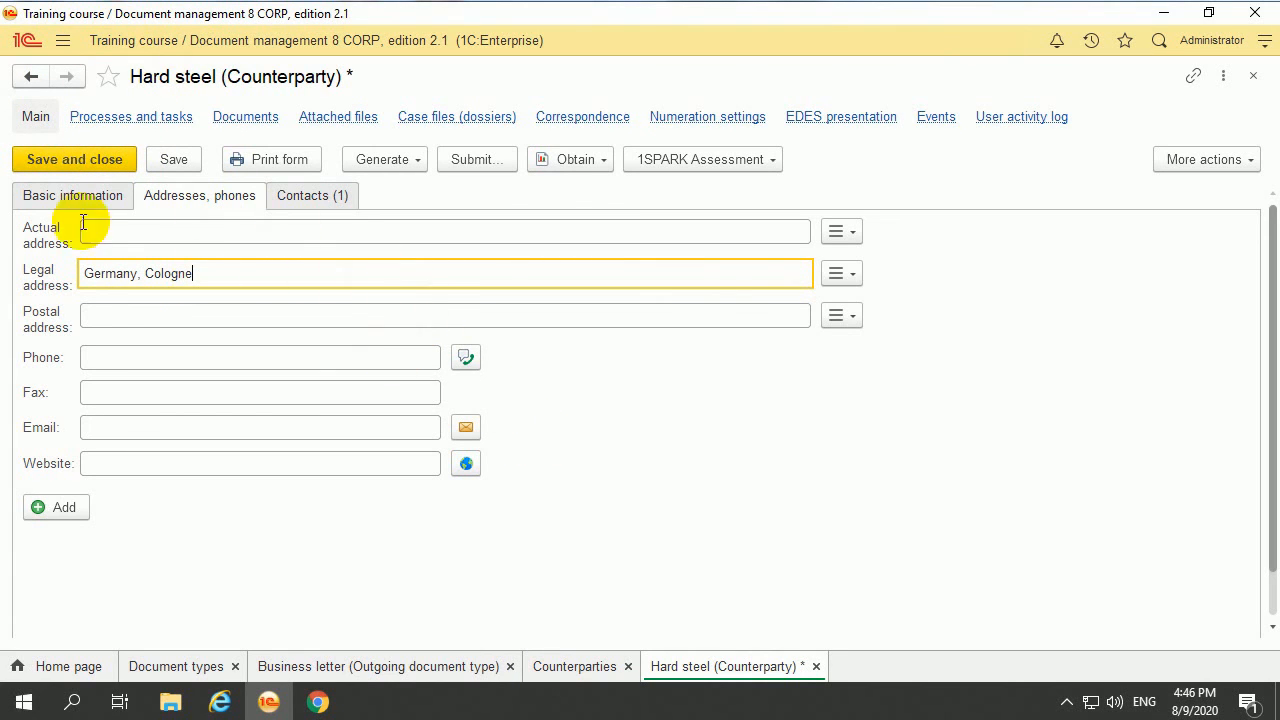
pyautogui.click(98, 162)
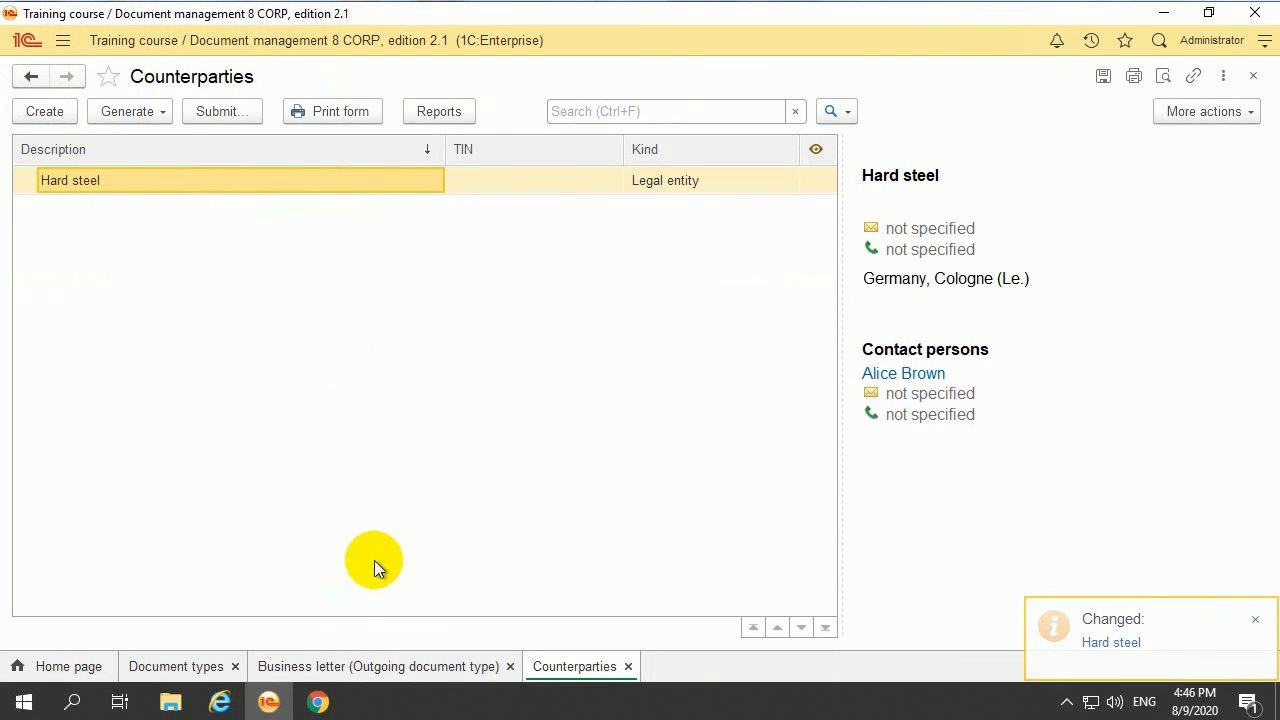
# - Test the Business letter template's fill settings on "About the technical problems with equipment", check the filled letter, and close it
pyautogui.click(341, 658)
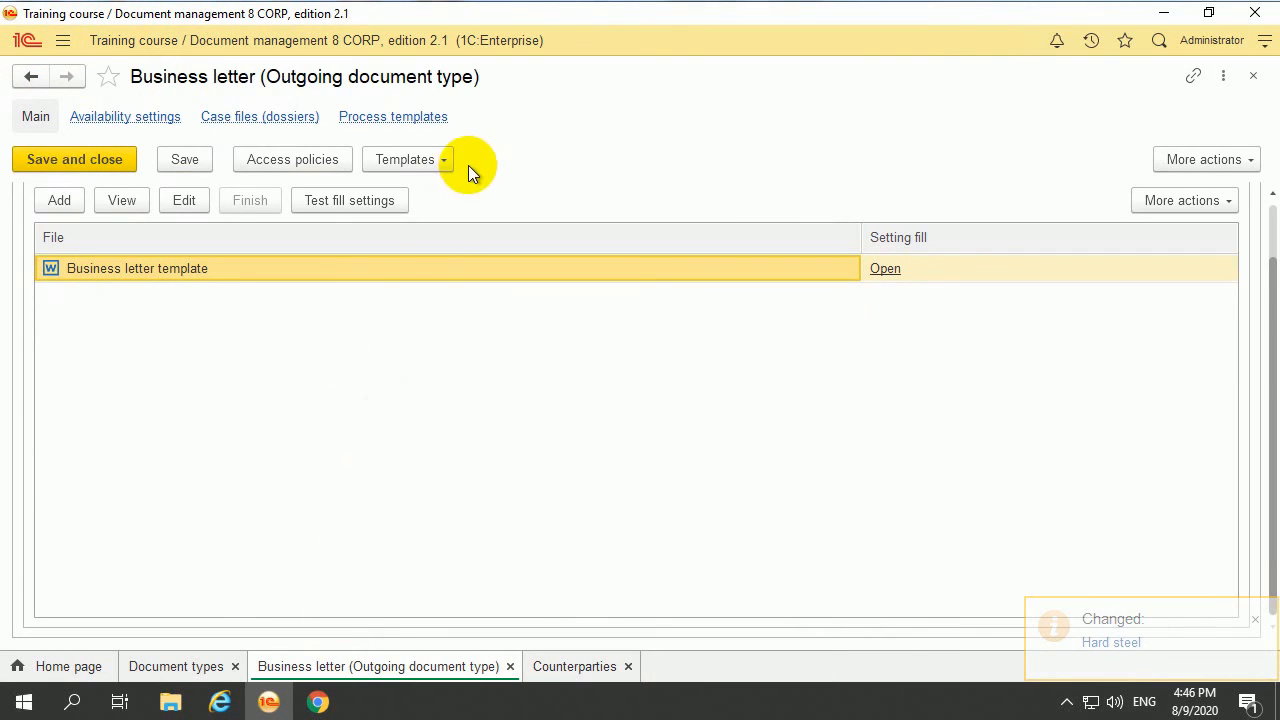
pyautogui.click(362, 204)
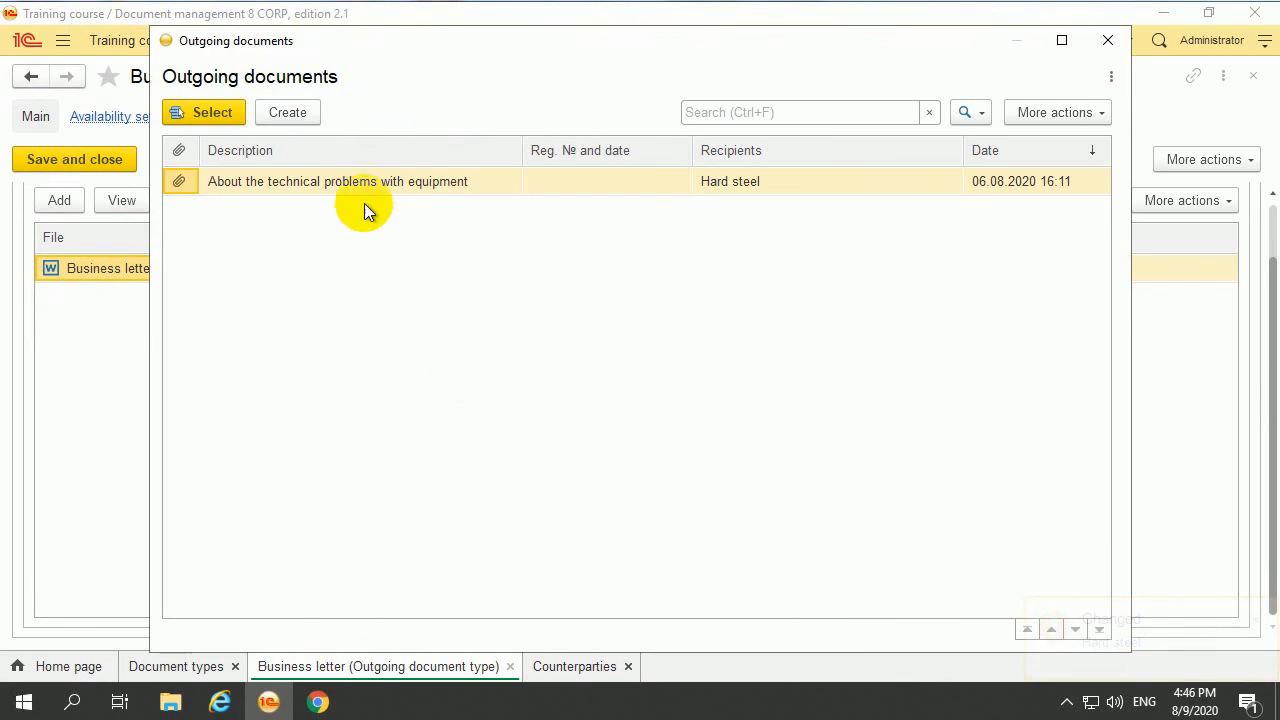
pyautogui.click(213, 113)
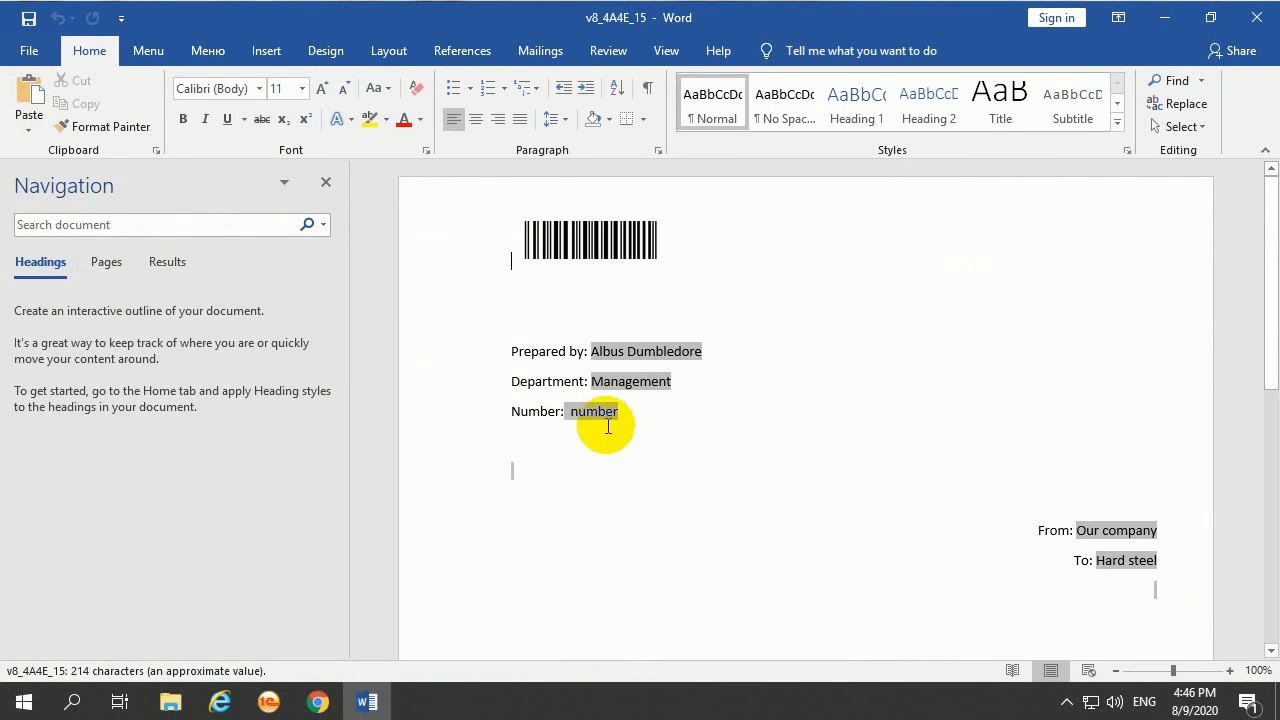
pyautogui.scroll(-4, 808, 477)
pyautogui.scroll(4, 990, 249)
pyautogui.click(1254, 22)
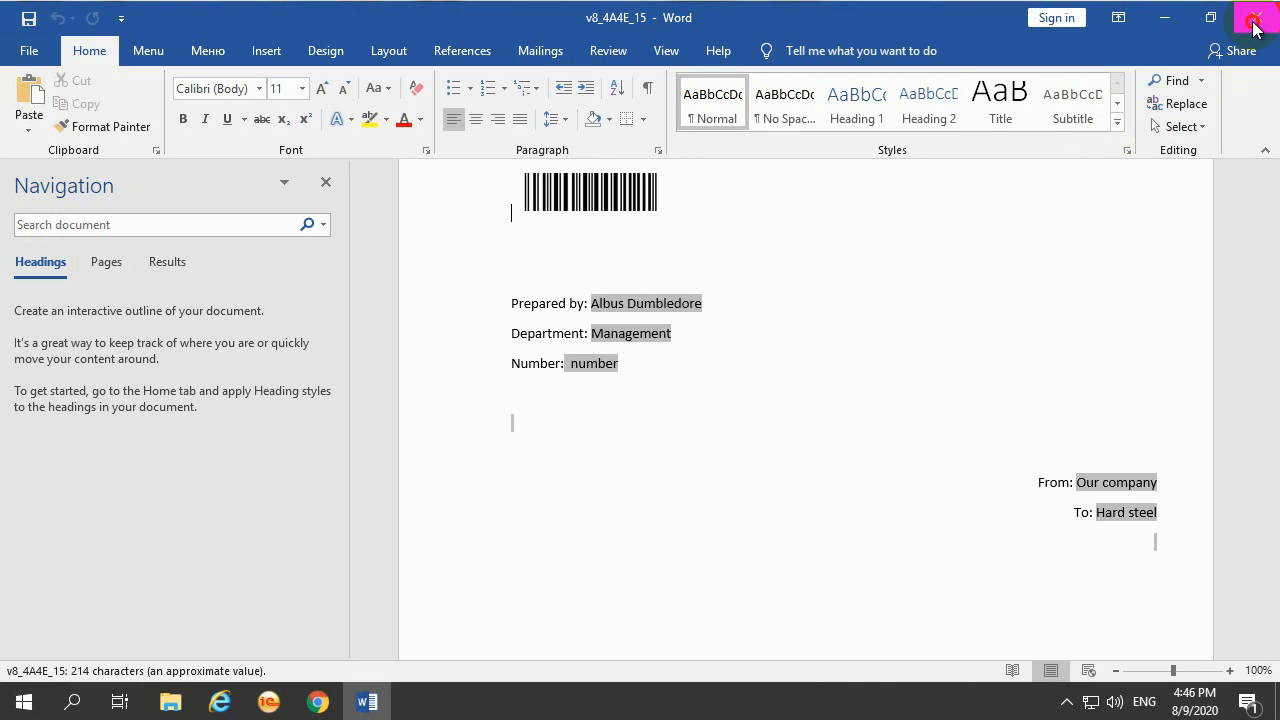
# - Reread the data of the Business letter outgoing document type
pyautogui.rightClick(548, 387)
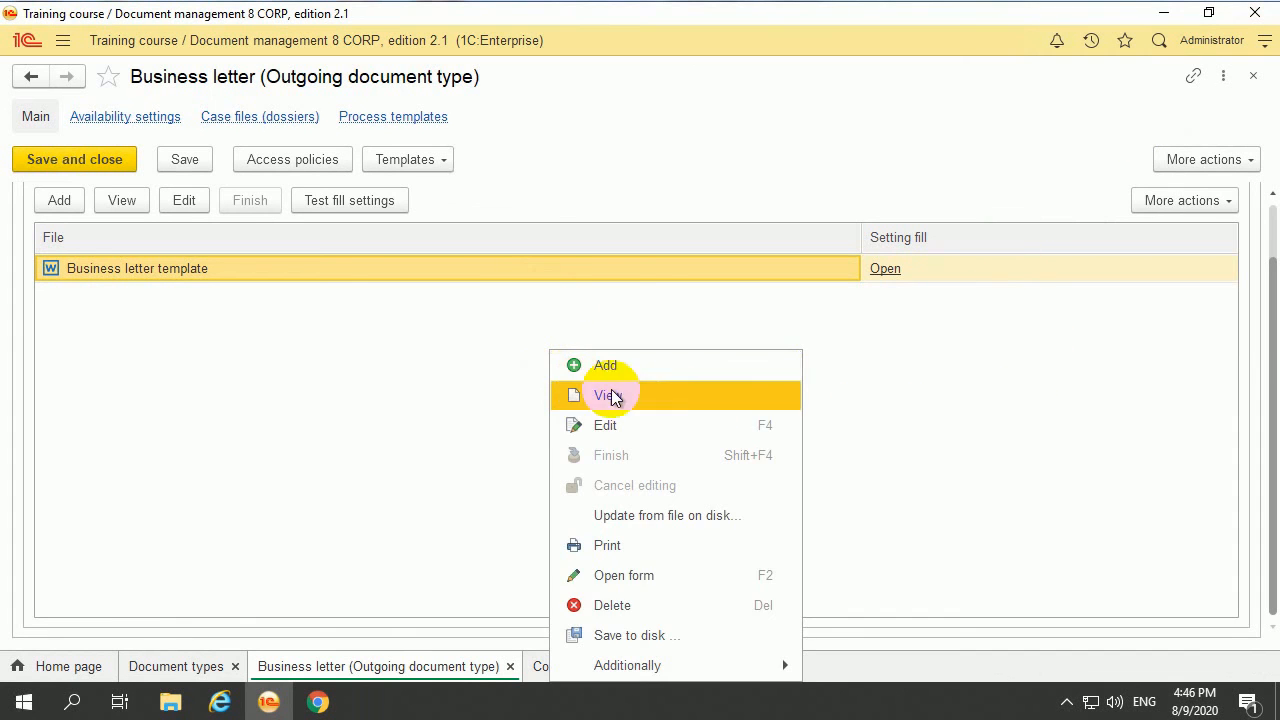
pyautogui.click(1211, 197)
pyautogui.click(909, 479)
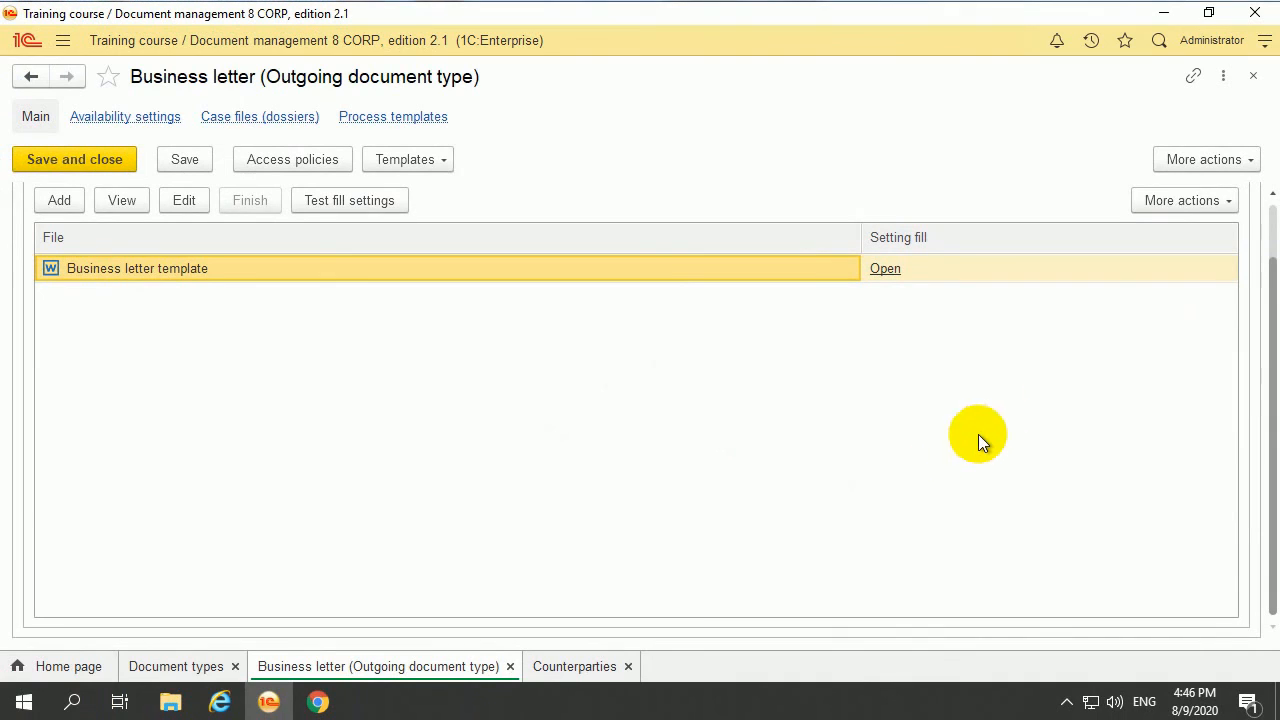
pyautogui.click(1235, 166)
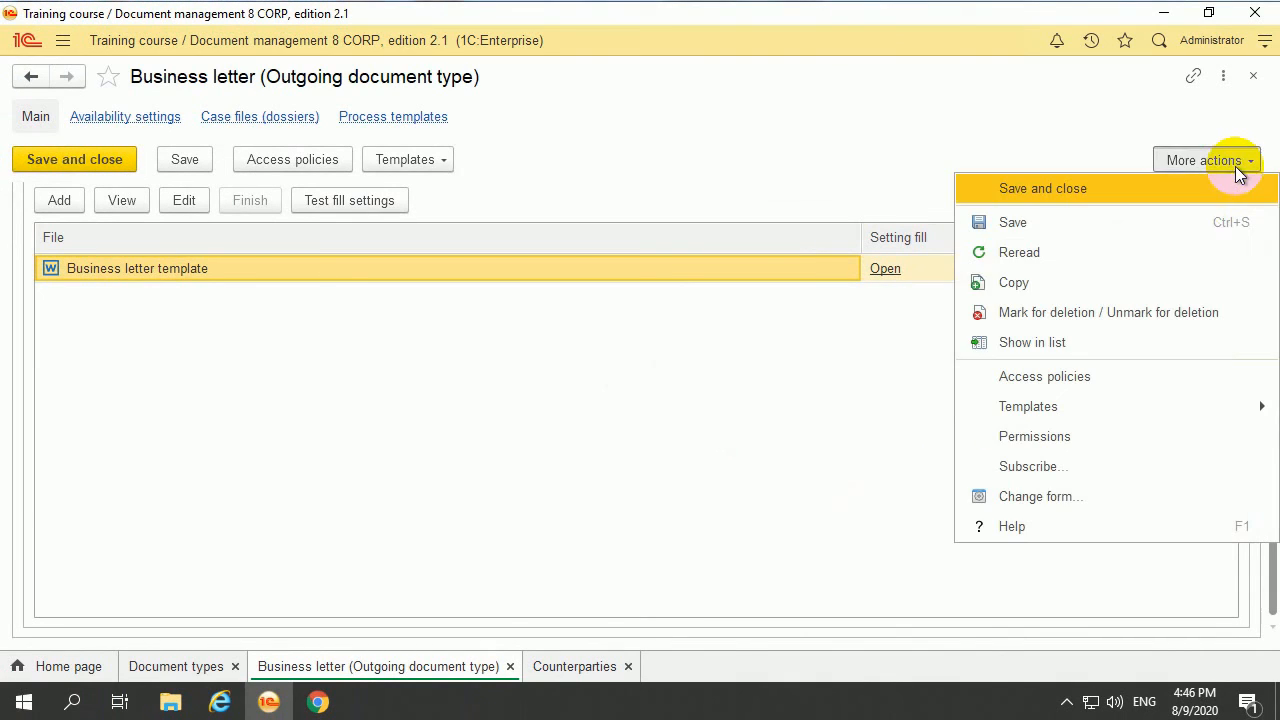
pyautogui.click(1084, 253)
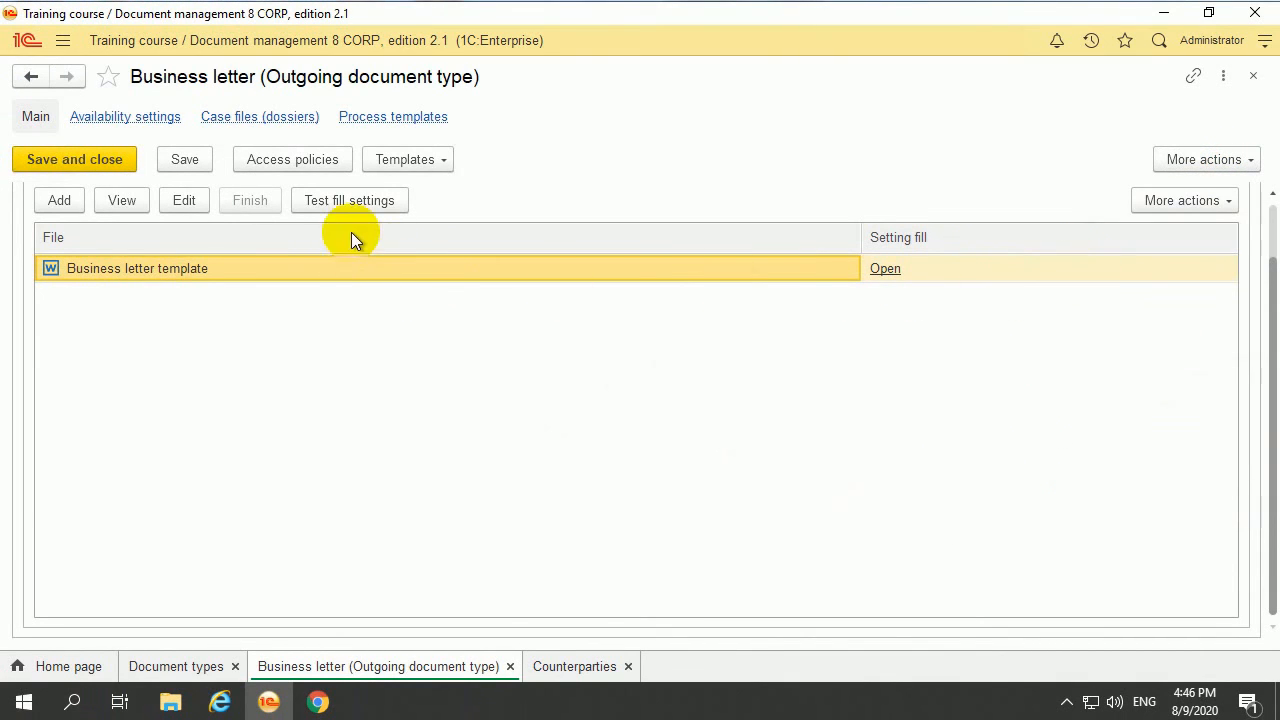
# - Repeat the fill settings test on the same outgoing document, examine the address line below "To: Hard steel", and close the letter
pyautogui.click(340, 203)
pyautogui.doubleClick(394, 186)
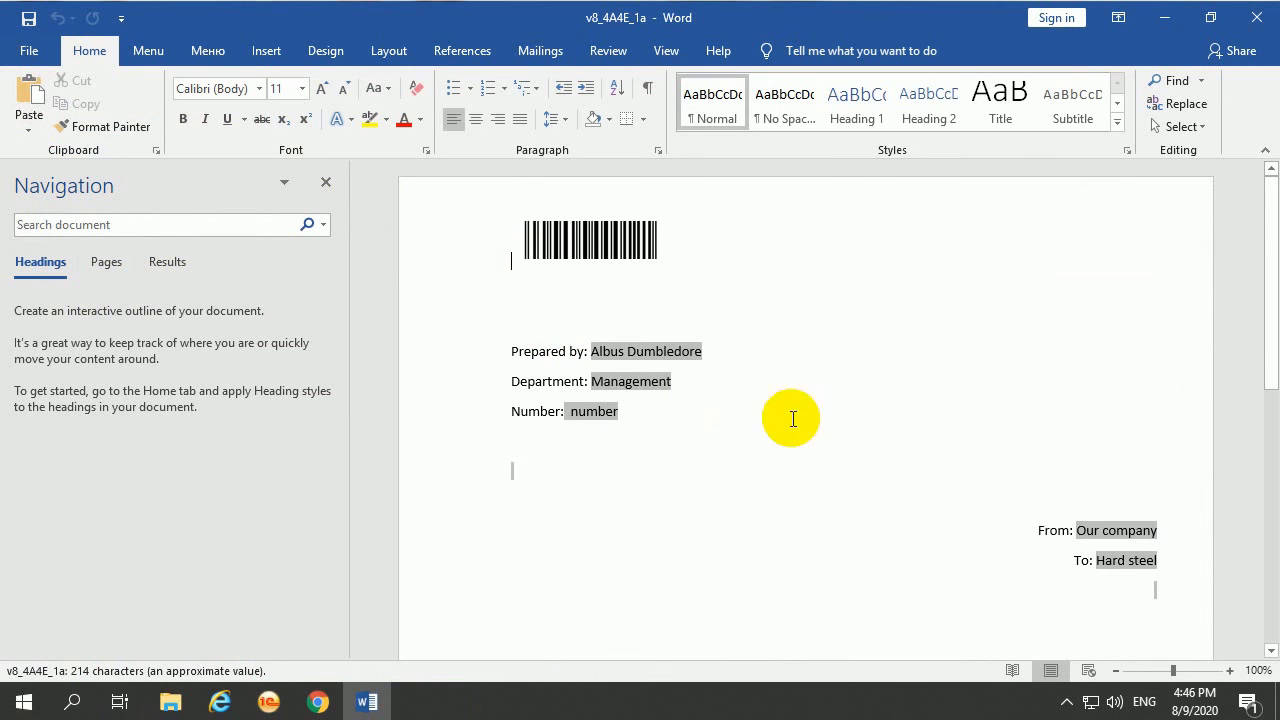
pyautogui.scroll(-2, 840, 440)
pyautogui.scroll(-6, 1100, 440)
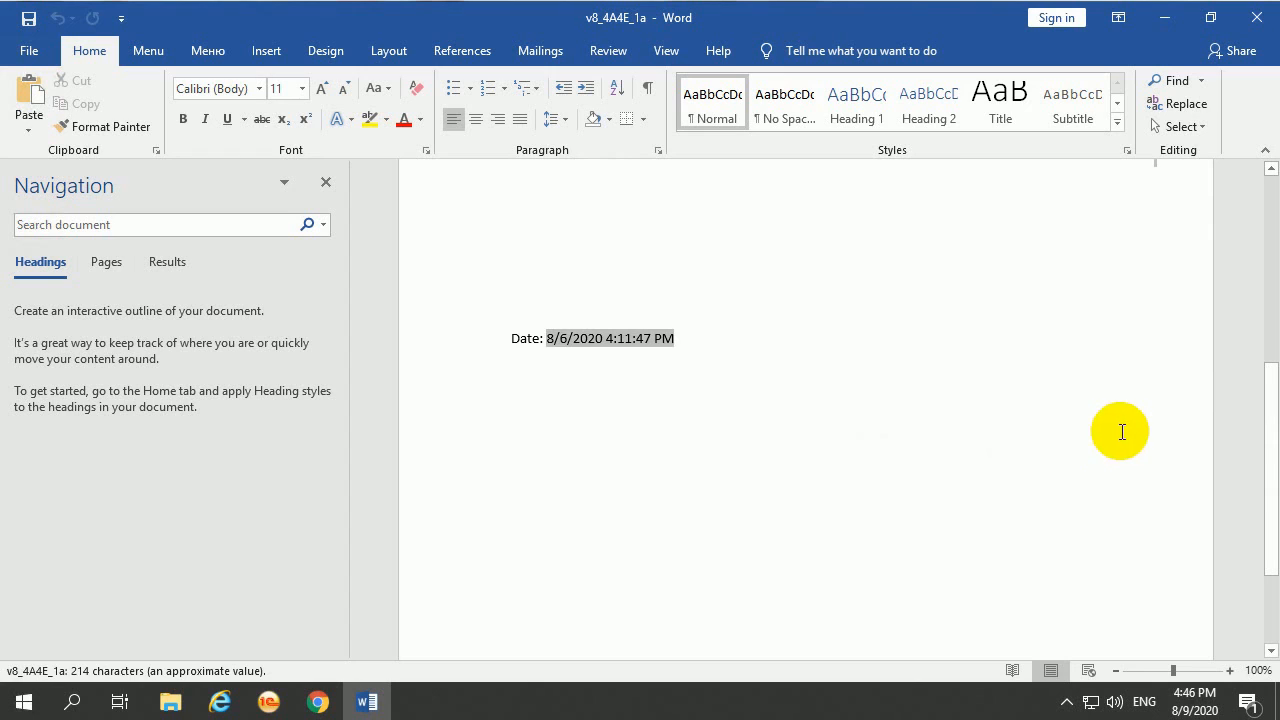
pyautogui.scroll(3, 1110, 428)
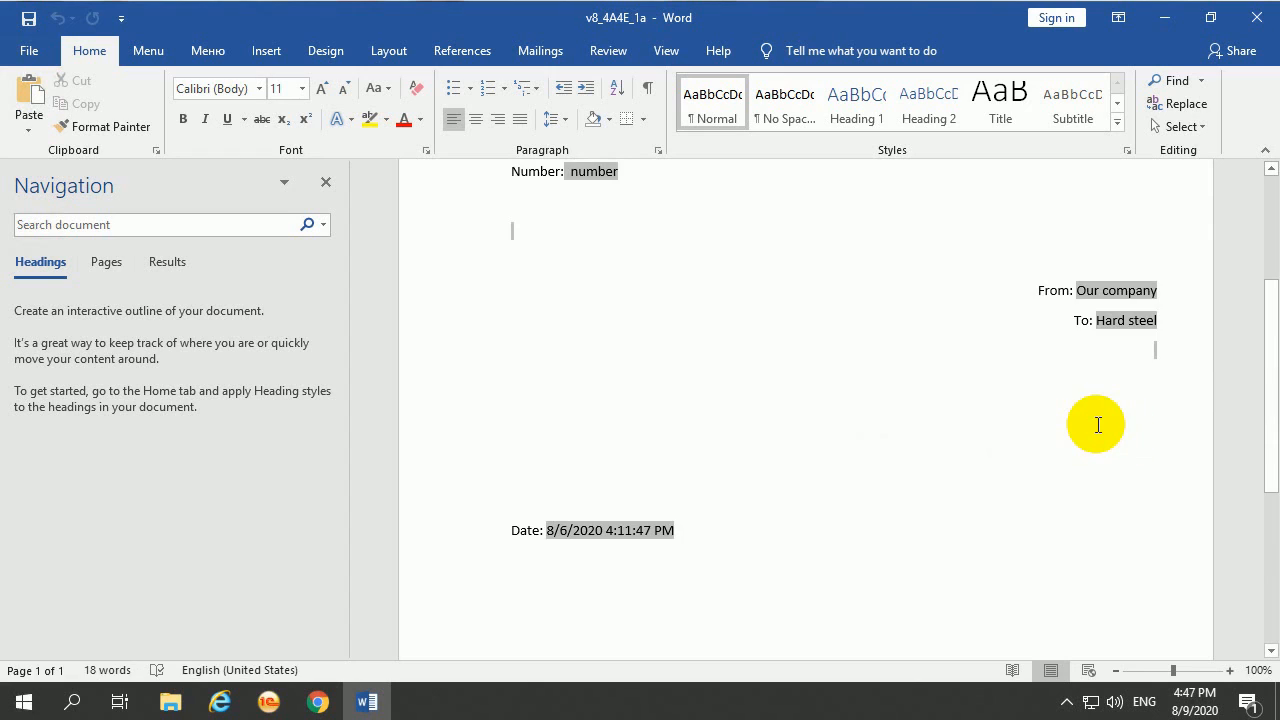
pyautogui.click(1130, 362)
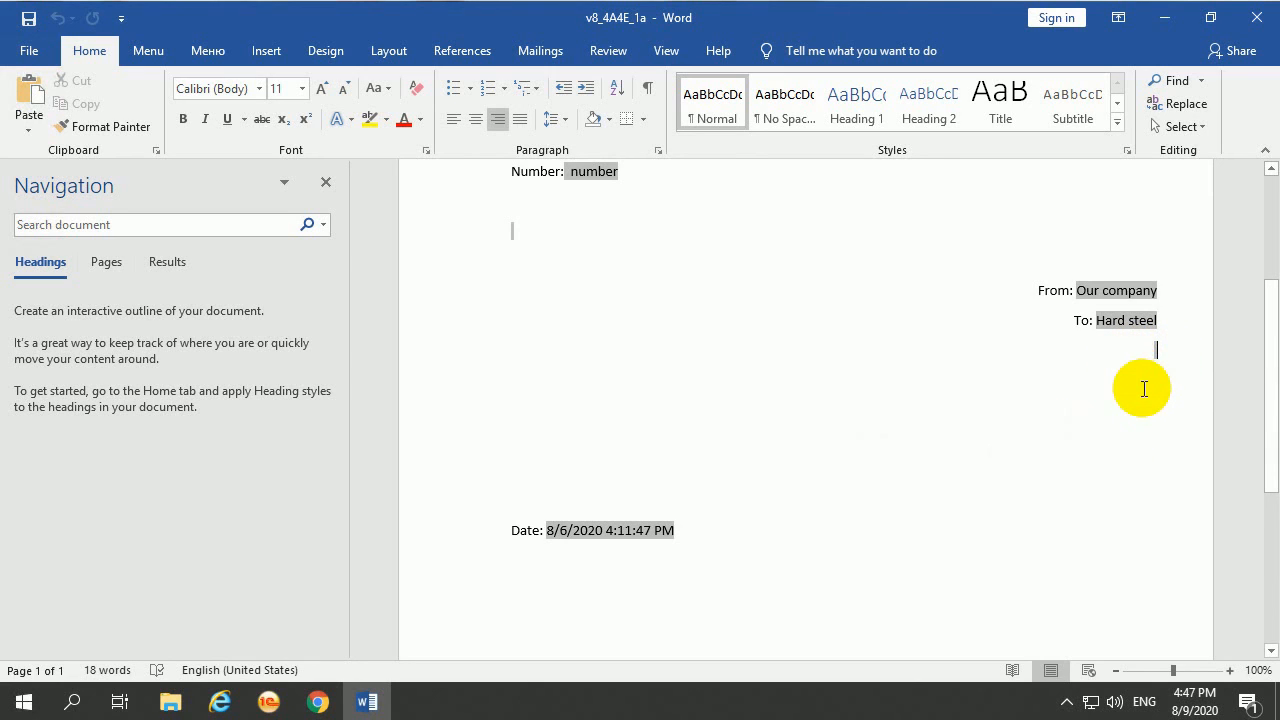
pyautogui.press('Return')
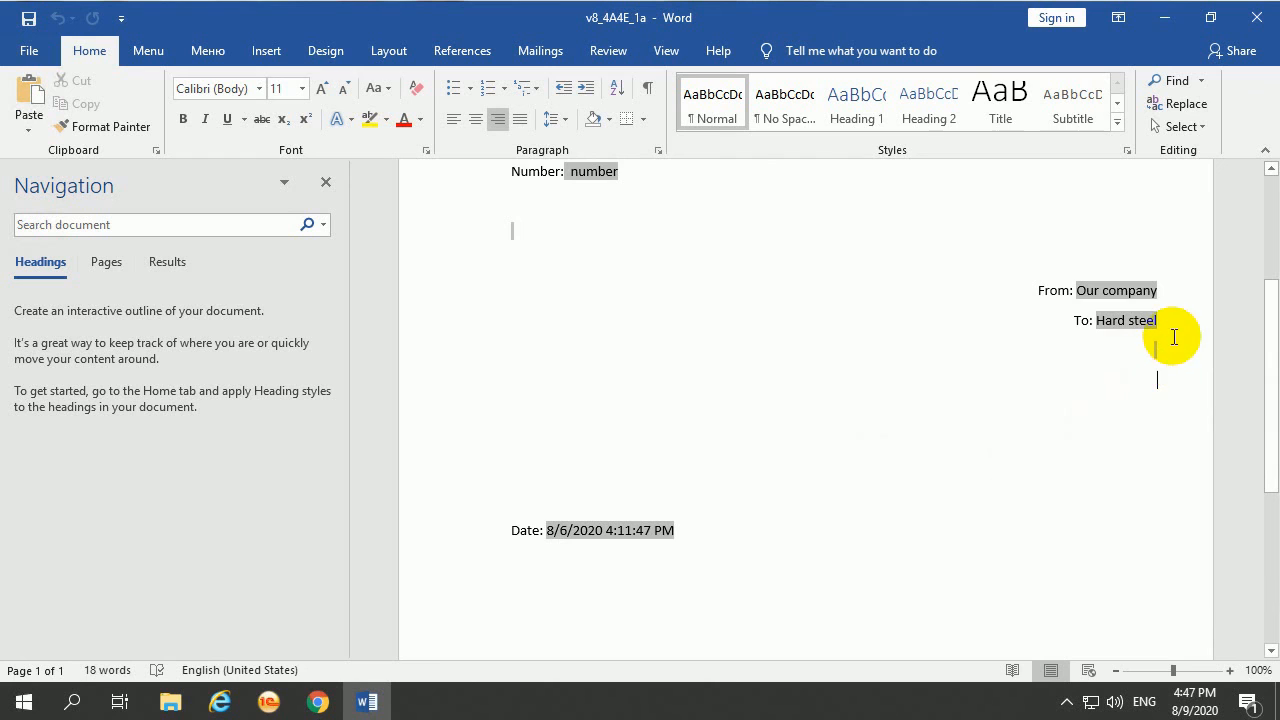
pyautogui.click(1173, 338)
pyautogui.click(1258, 20)
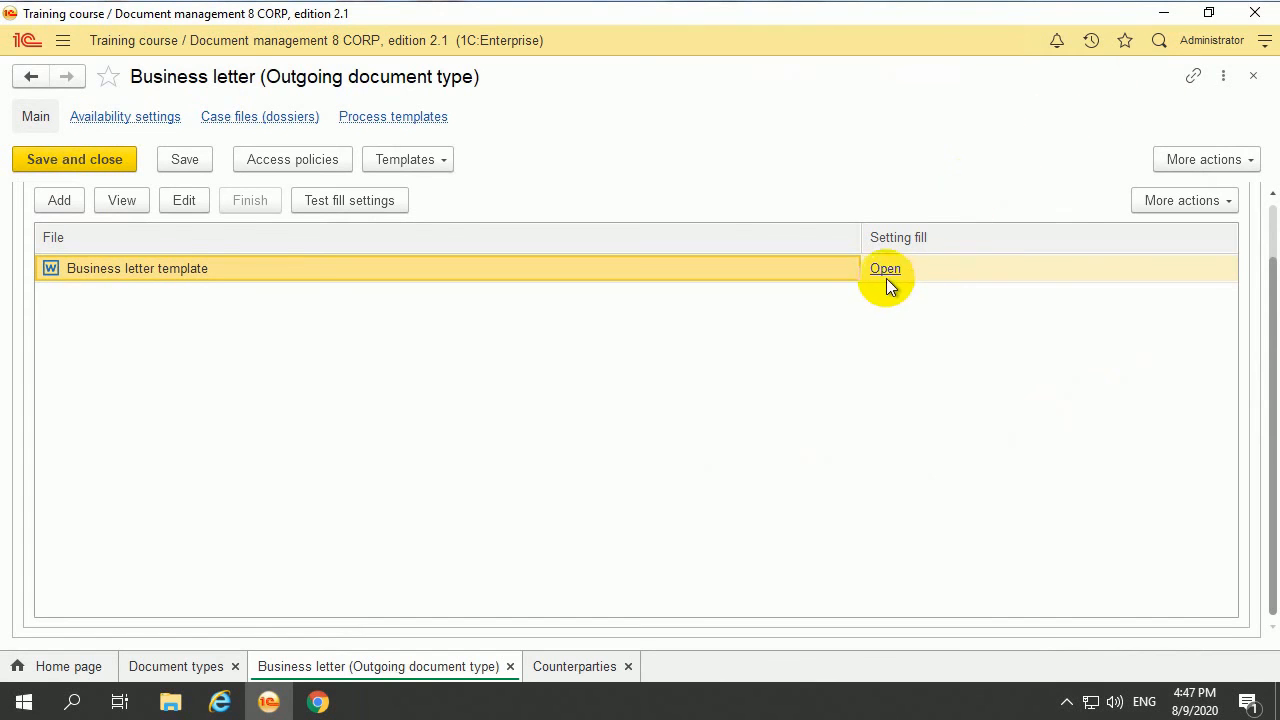
# - Open the LegalAddress script from the Business letter template's fill settings and examine its condition on the contact information kind
pyautogui.click(886, 276)
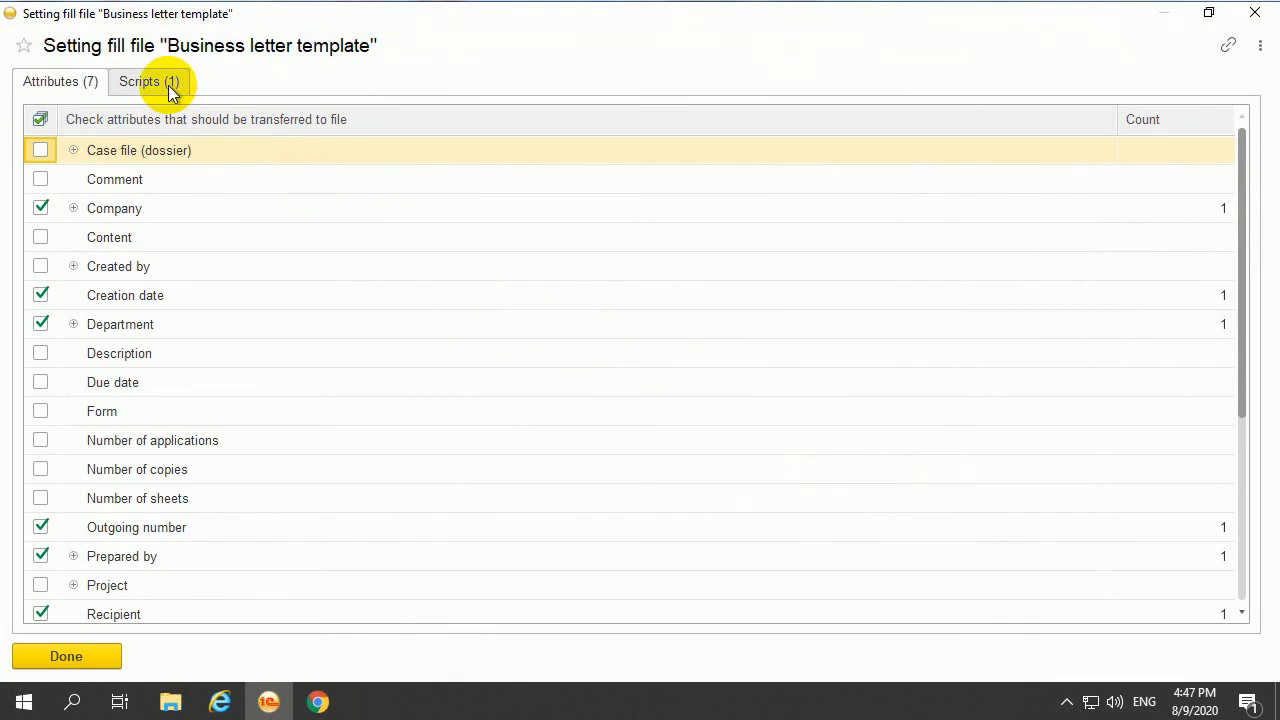
pyautogui.click(168, 85)
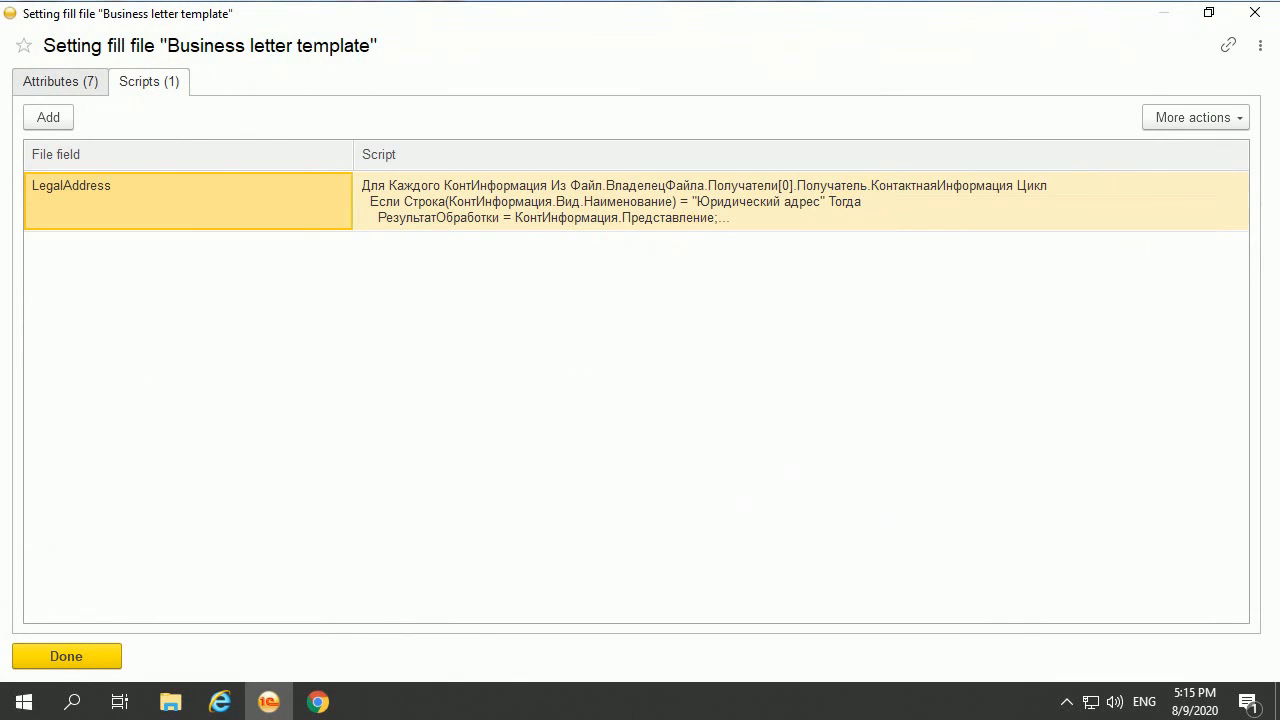
pyautogui.doubleClick(1205, 187)
pyautogui.click(1215, 188)
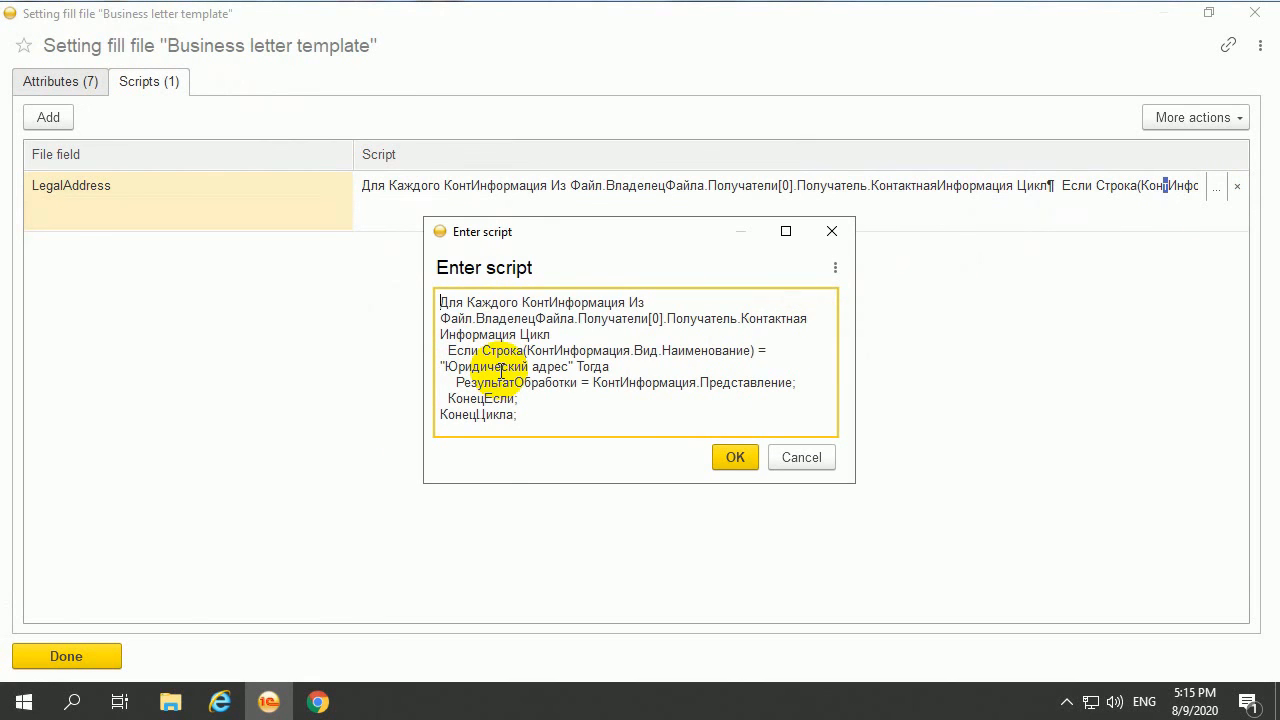
pyautogui.click(452, 351)
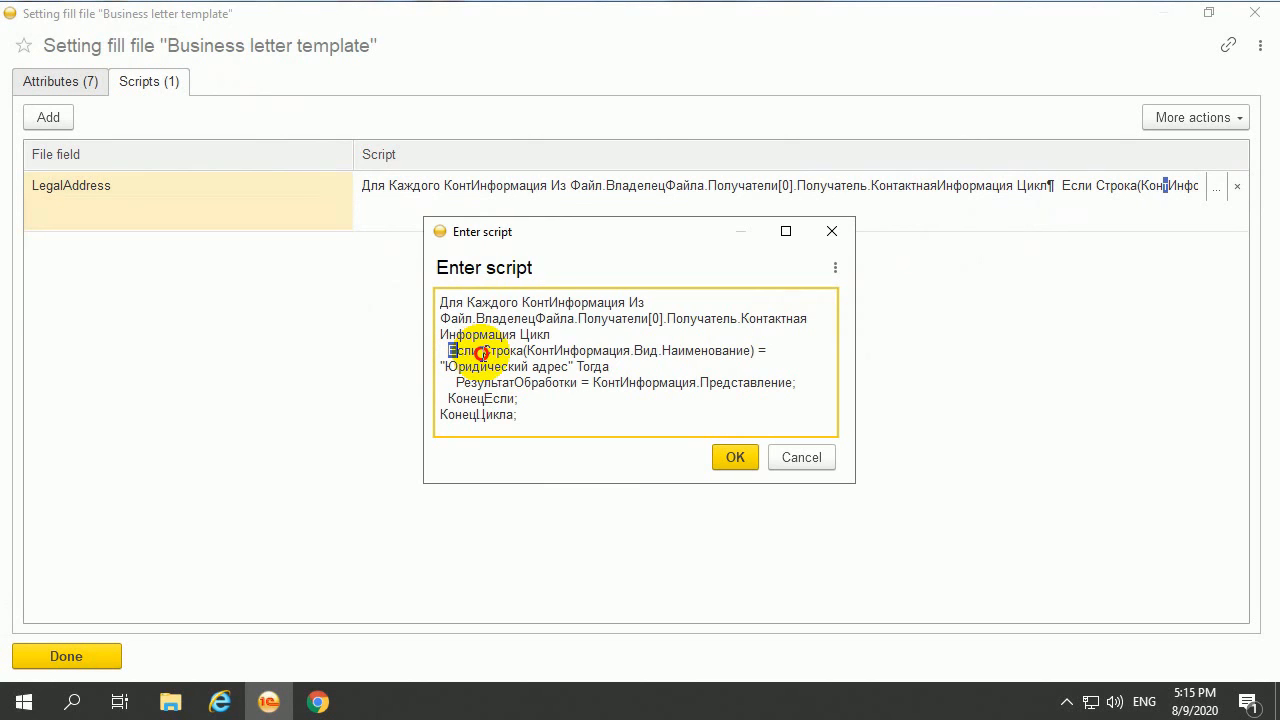
pyautogui.doubleClick(466, 351)
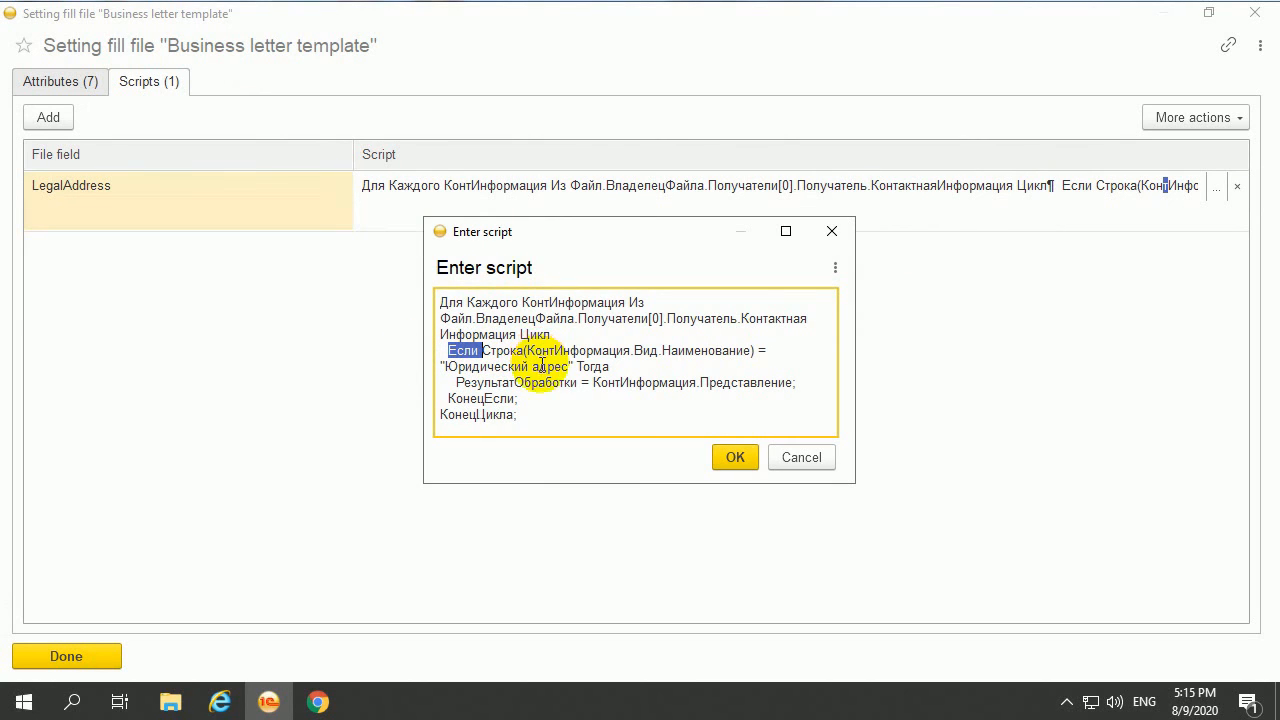
pyautogui.moveTo(527, 351); pyautogui.dragTo(612, 355)
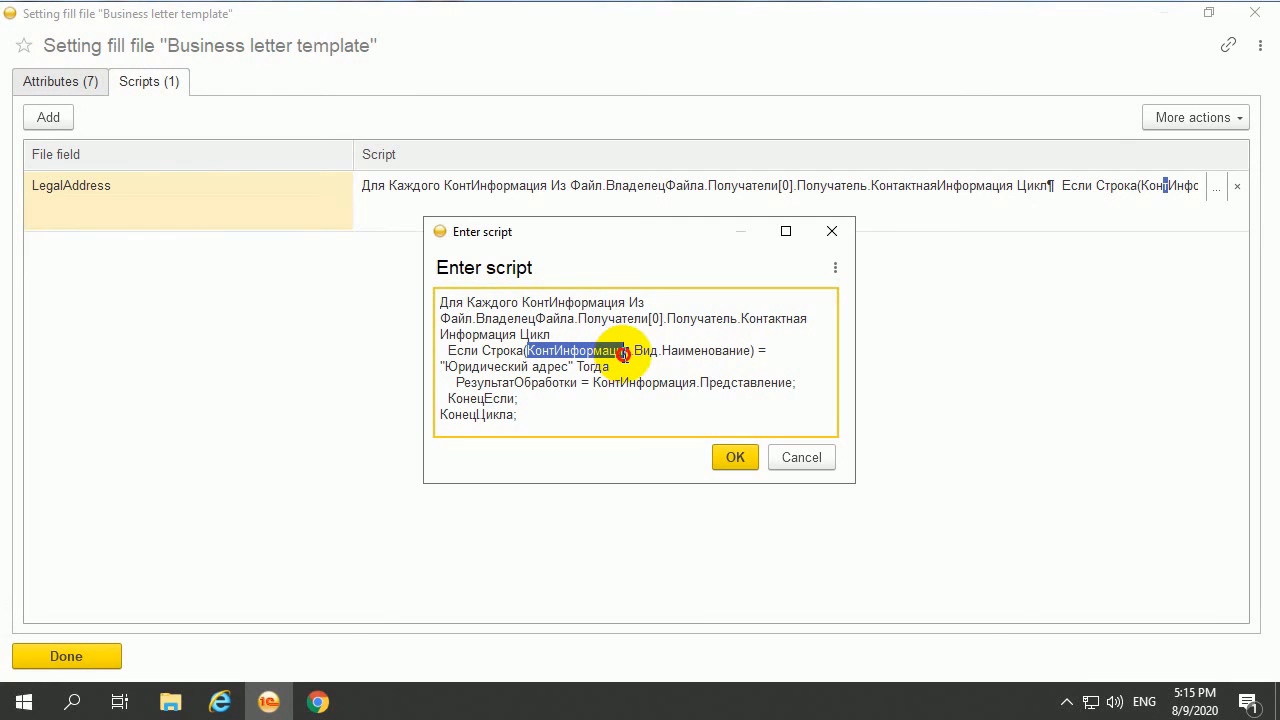
pyautogui.doubleClick(646, 351)
pyautogui.moveTo(662, 351); pyautogui.dragTo(749, 352)
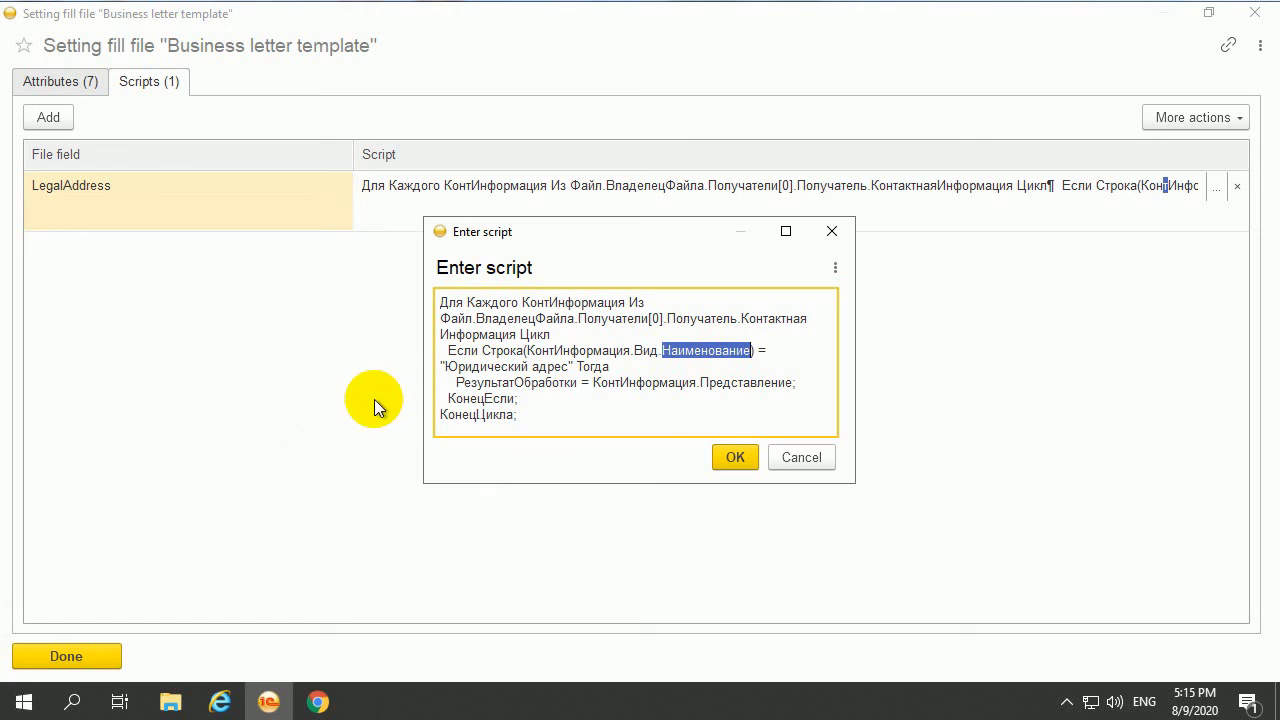
# - Replace "Юридический адрес" with "Legal address" in the LegalAddress script's condition, and save the script and the fill settings
pyautogui.moveTo(445, 367); pyautogui.dragTo(566, 371)
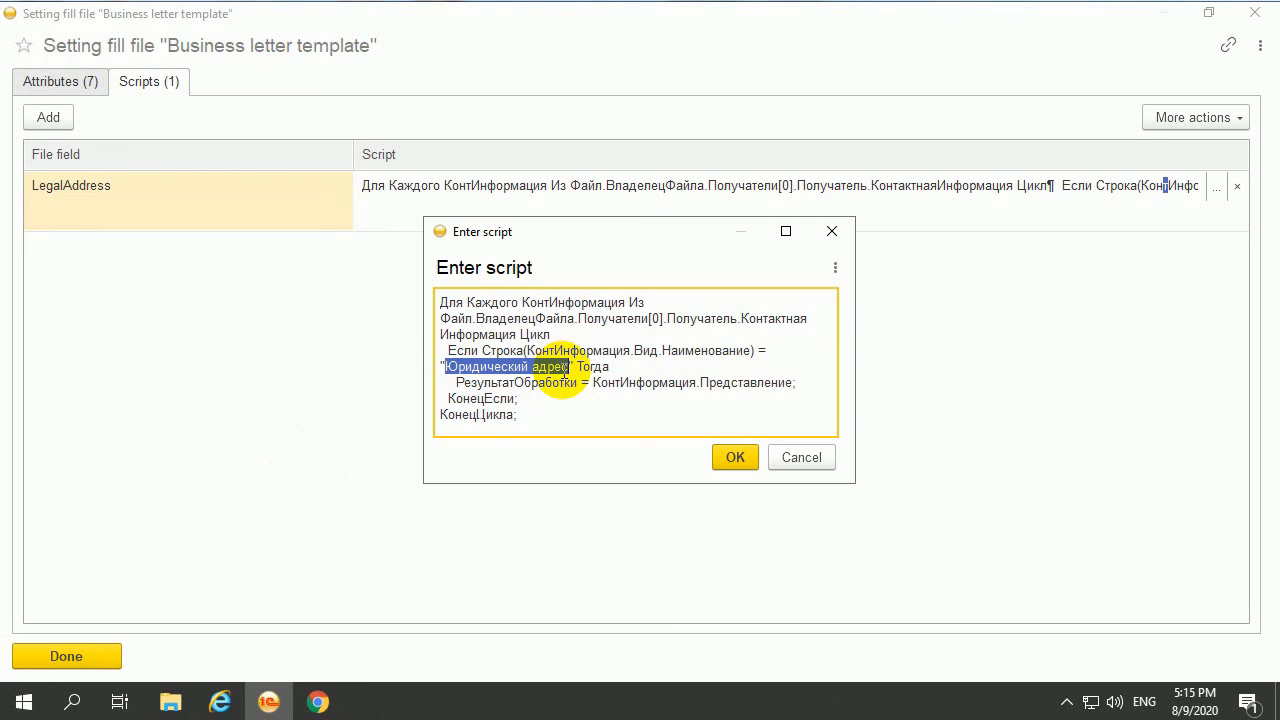
pyautogui.press('Delete')
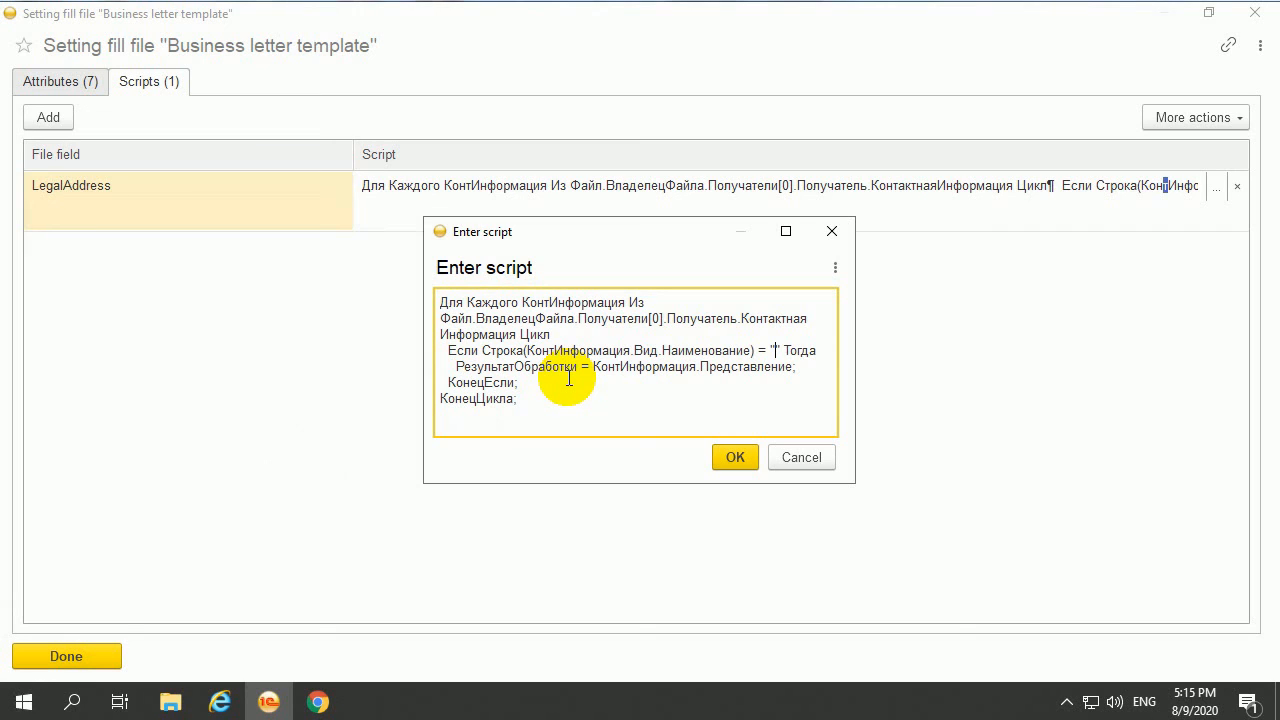
pyautogui.write('Ц')
pyautogui.write('e')
pyautogui.write('gal')
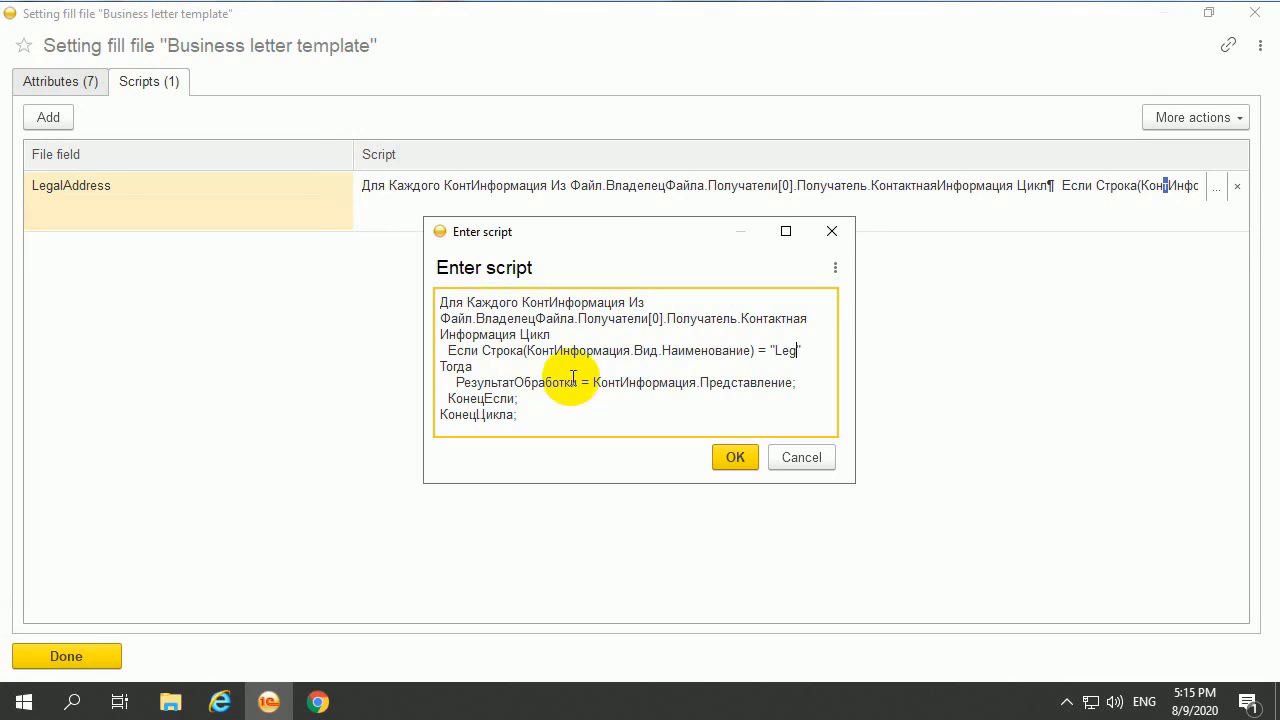
pyautogui.write(' a')
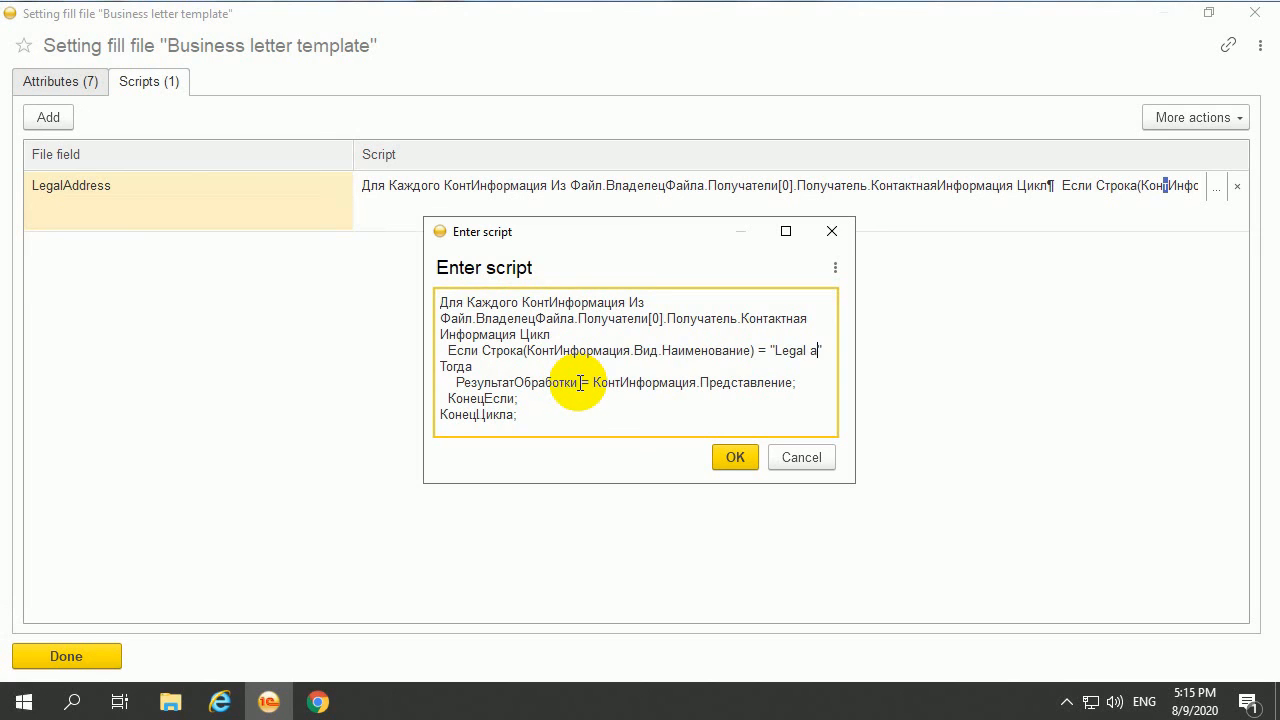
pyautogui.write('ddress')
pyautogui.click(721, 460)
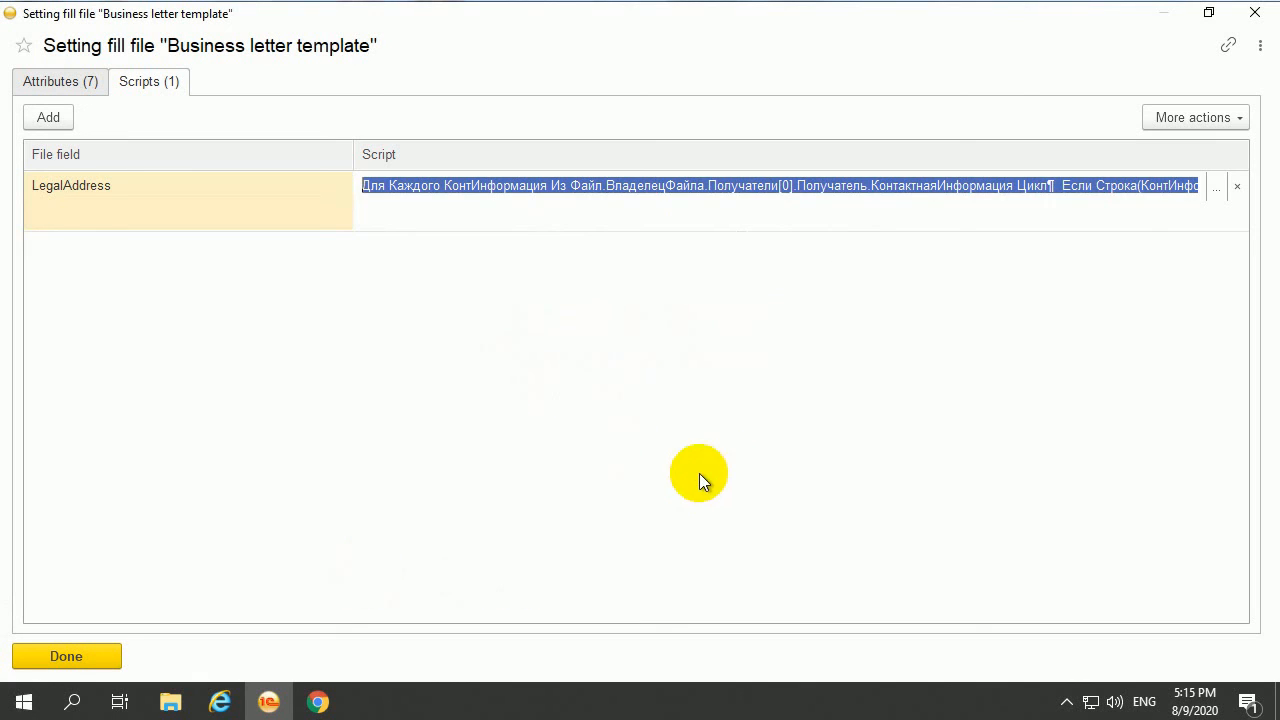
pyautogui.click(98, 657)
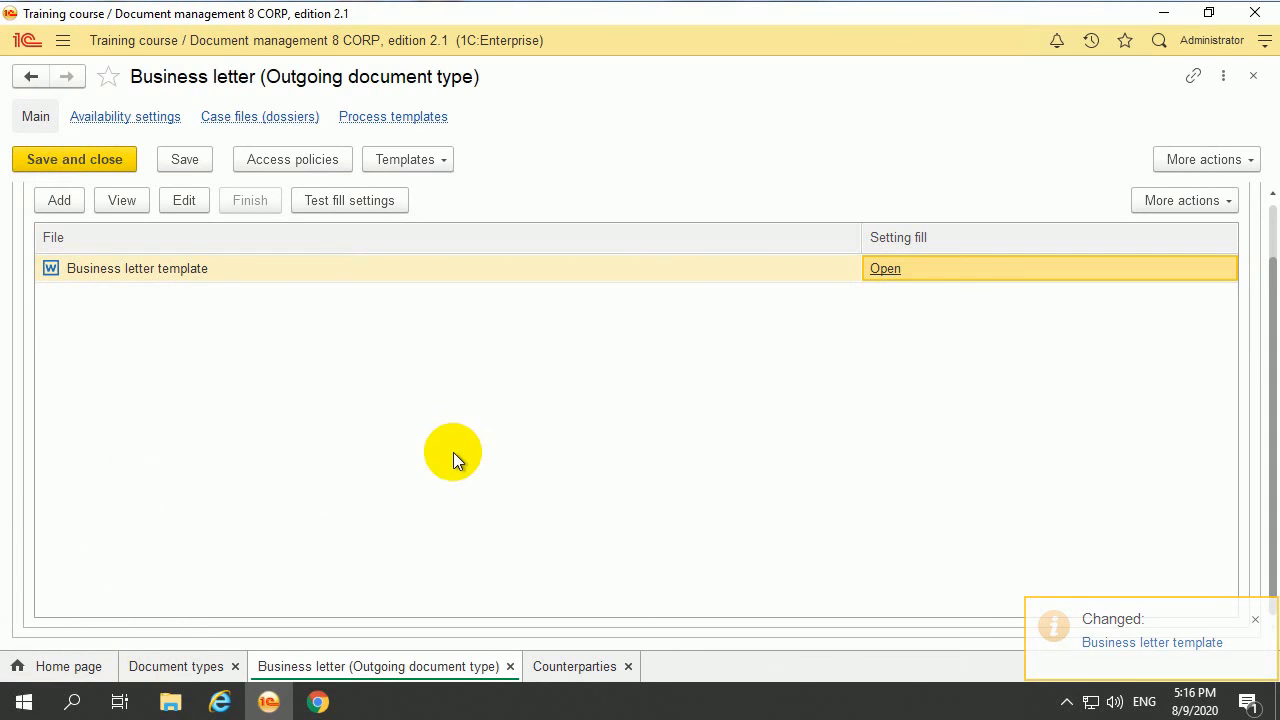
# - Test the fill settings on the outgoing document "About the technical problems with equipment", examine the recipient and address lines, and close the letter
pyautogui.click(342, 203)
pyautogui.click(276, 178)
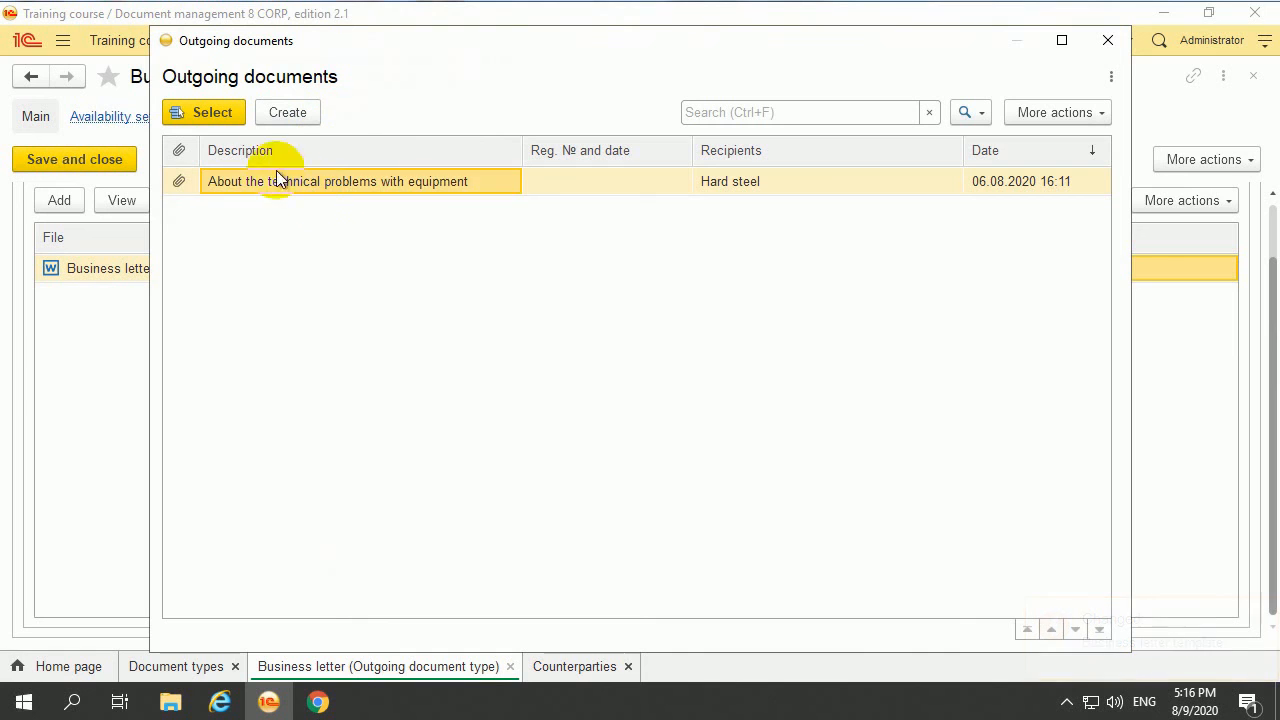
pyautogui.click(212, 112)
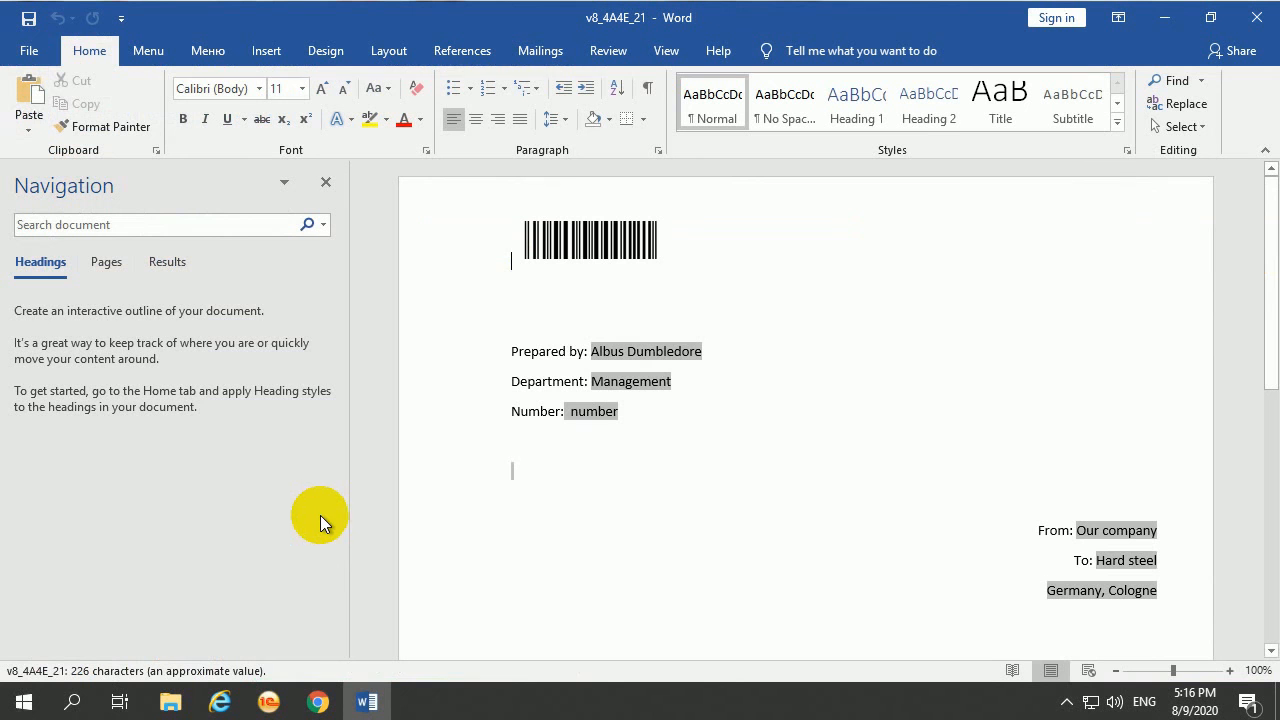
pyautogui.moveTo(1020, 480); pyautogui.dragTo(1114, 480)
pyautogui.moveTo(1013, 540); pyautogui.dragTo(1128, 551)
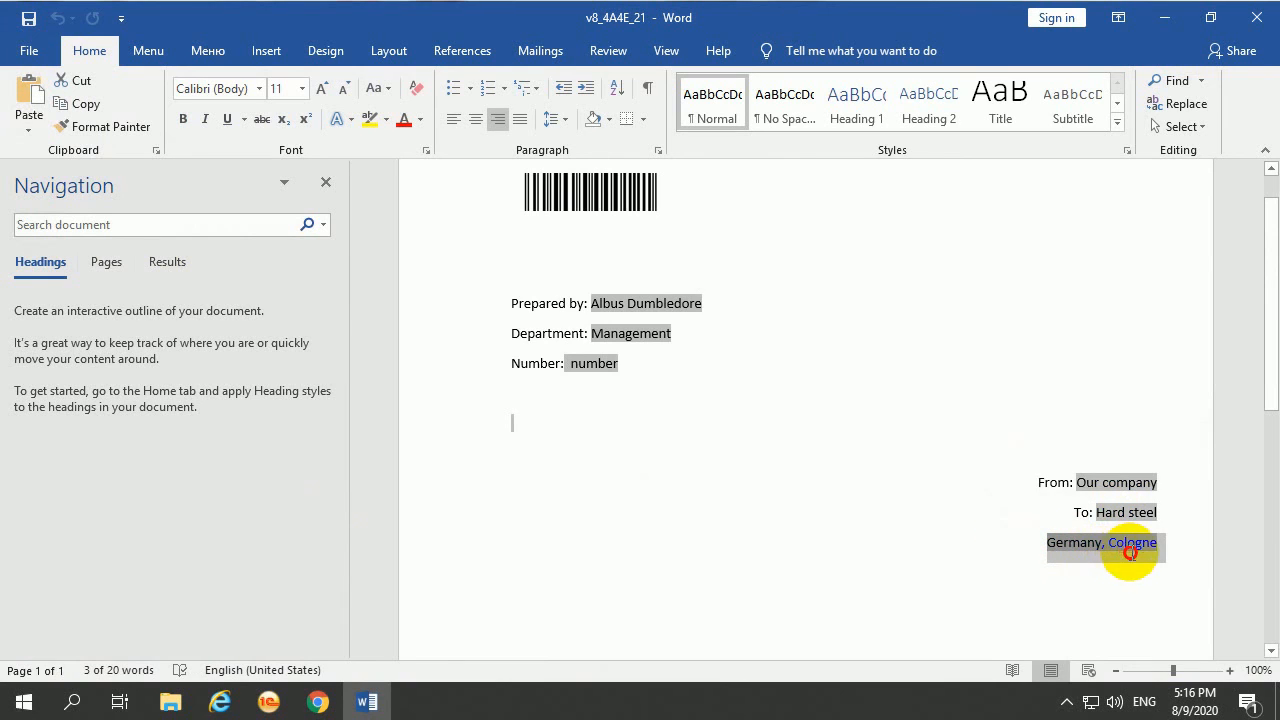
pyautogui.click(938, 582)
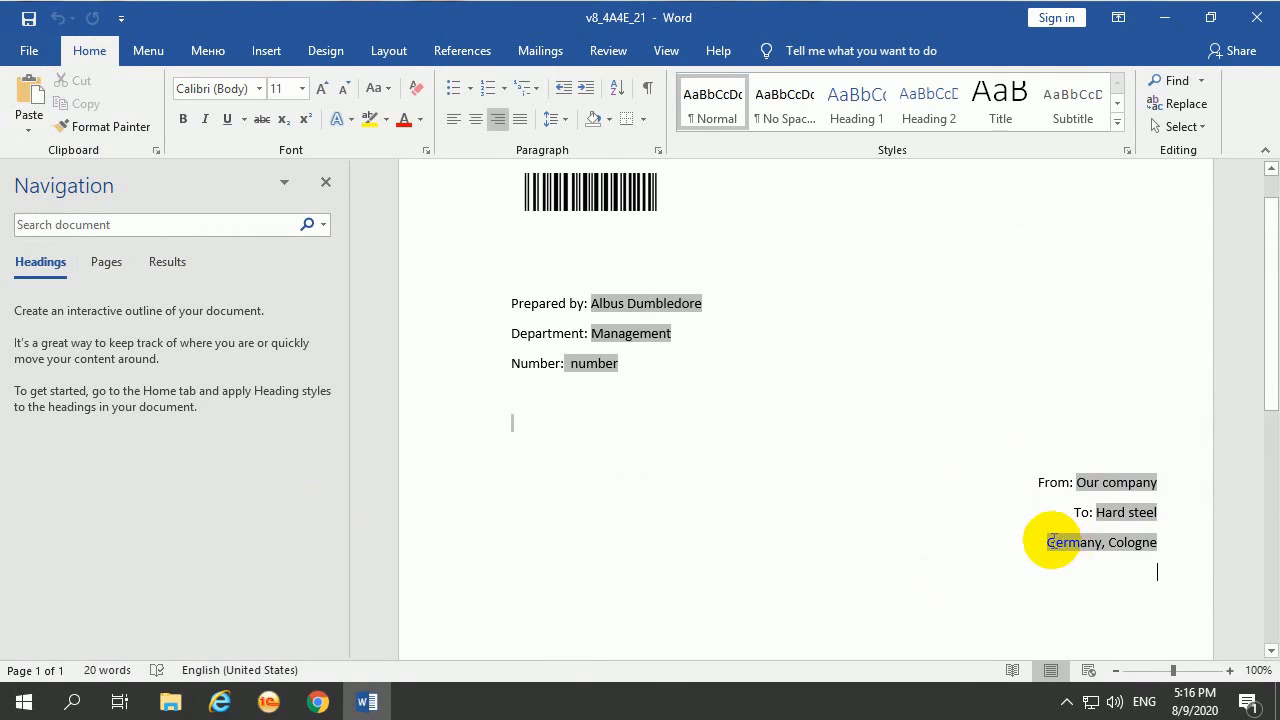
pyautogui.moveTo(1097, 516); pyautogui.dragTo(1165, 514)
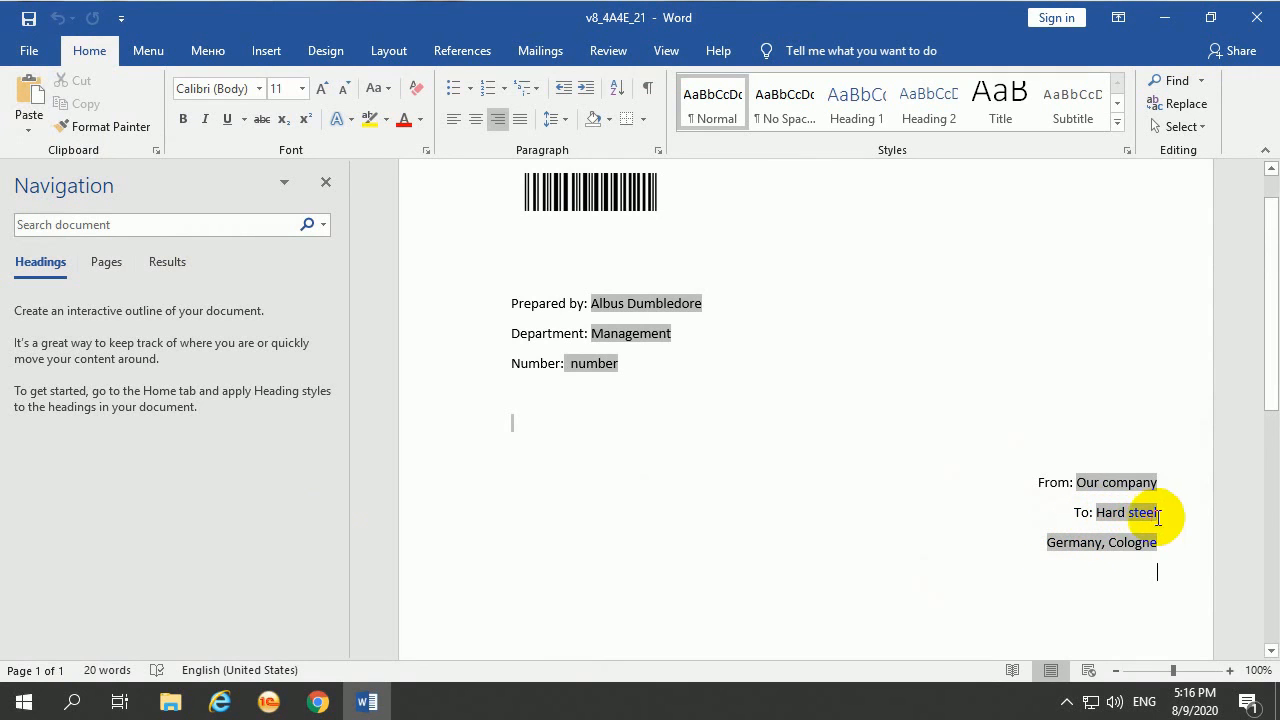
pyautogui.click(1040, 547)
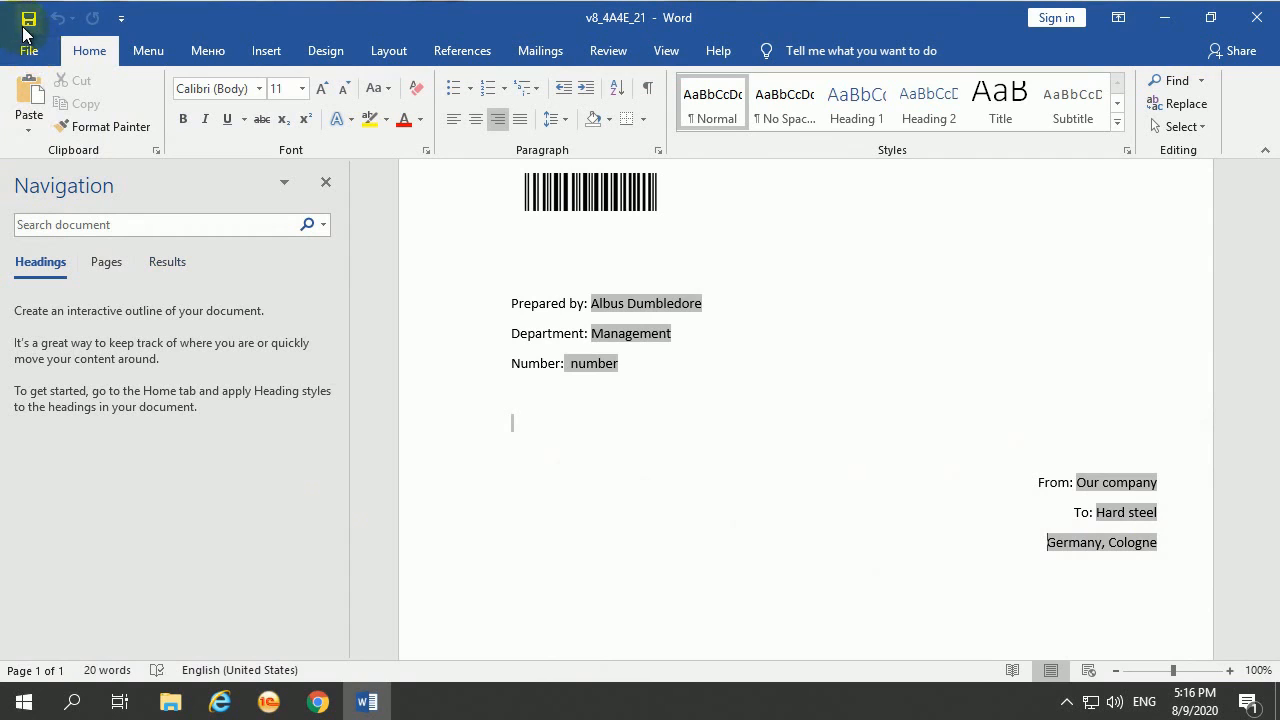
pyautogui.click(1257, 18)
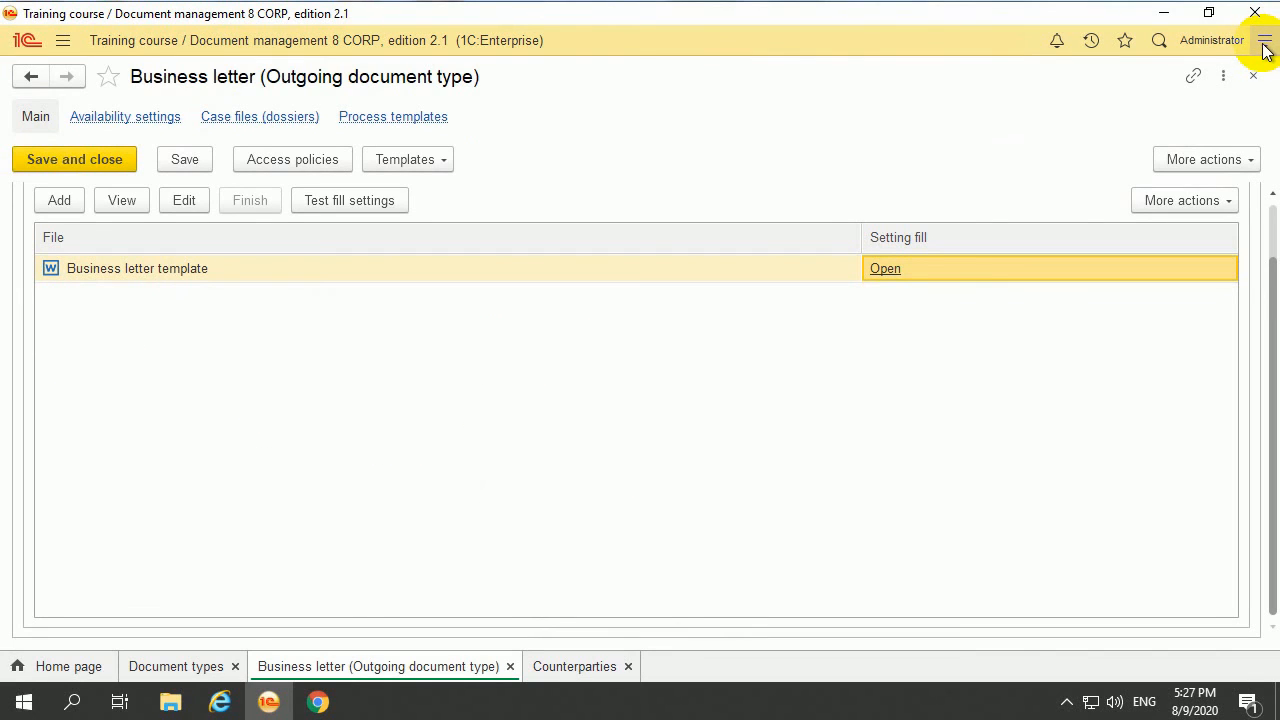
# - Open the File autofill settings catalog from the functions for technician
pyautogui.click(1265, 44)
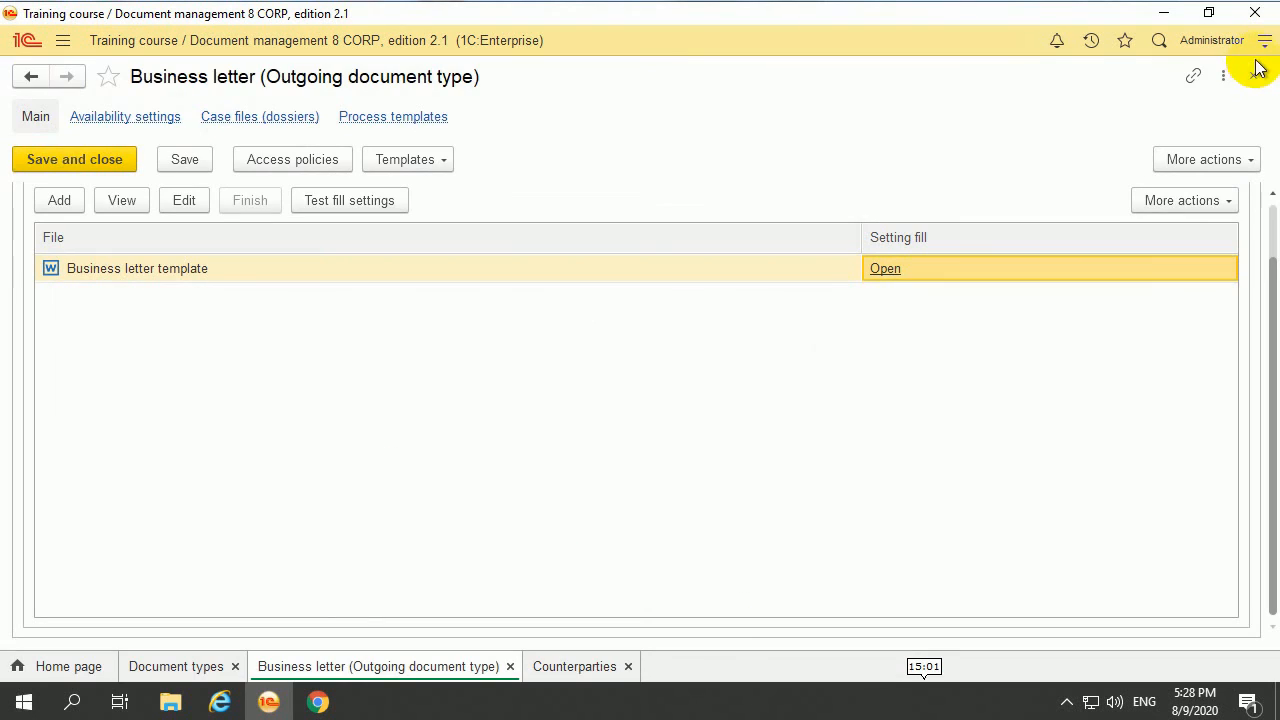
pyautogui.click(1263, 45)
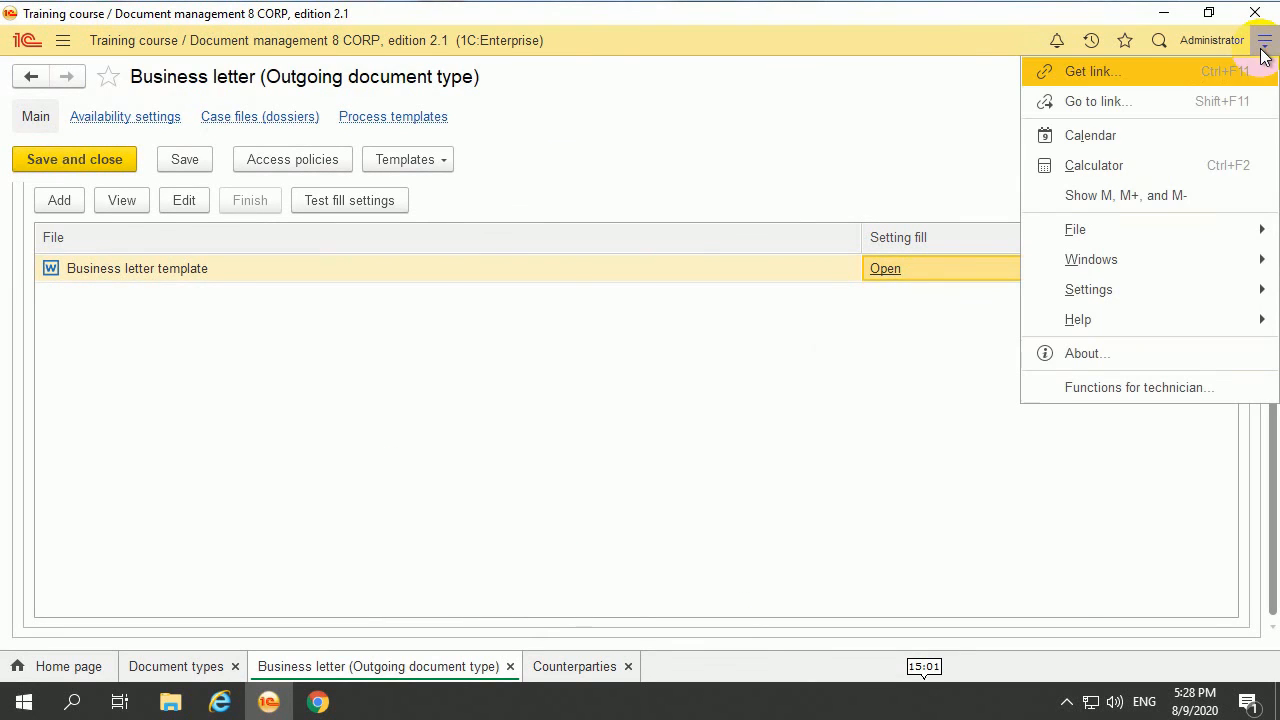
pyautogui.click(1178, 387)
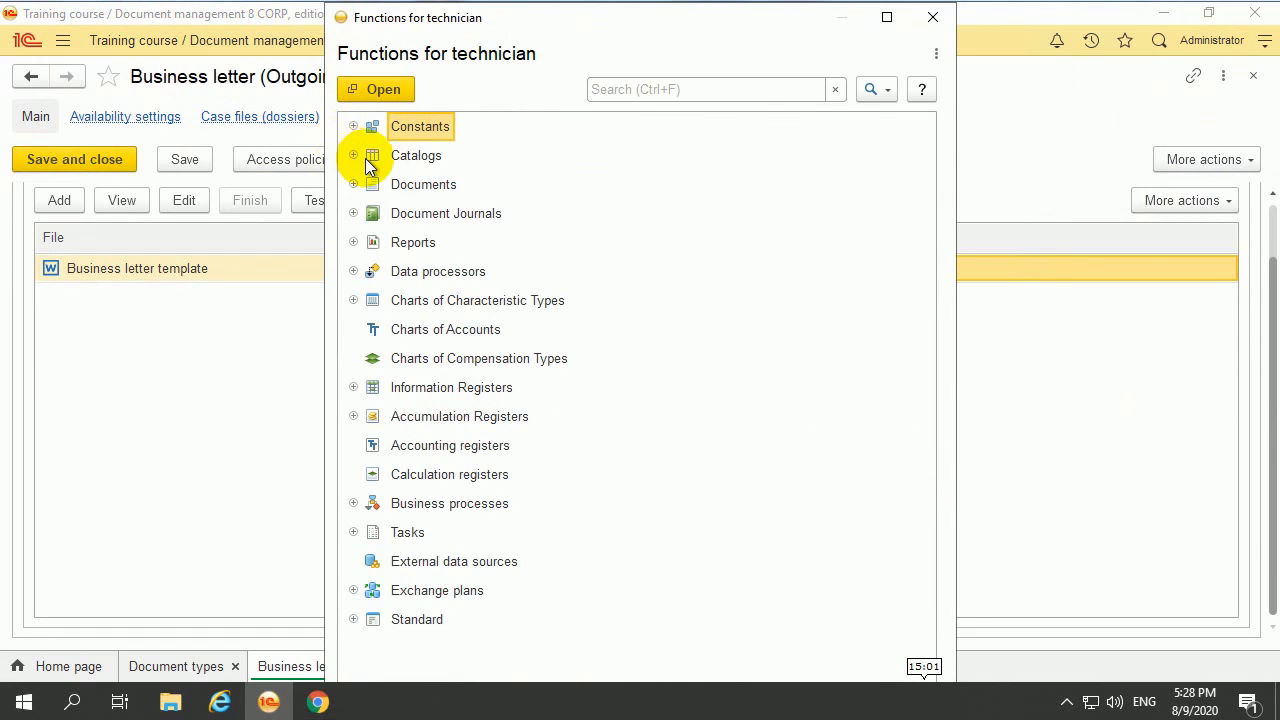
pyautogui.click(359, 159)
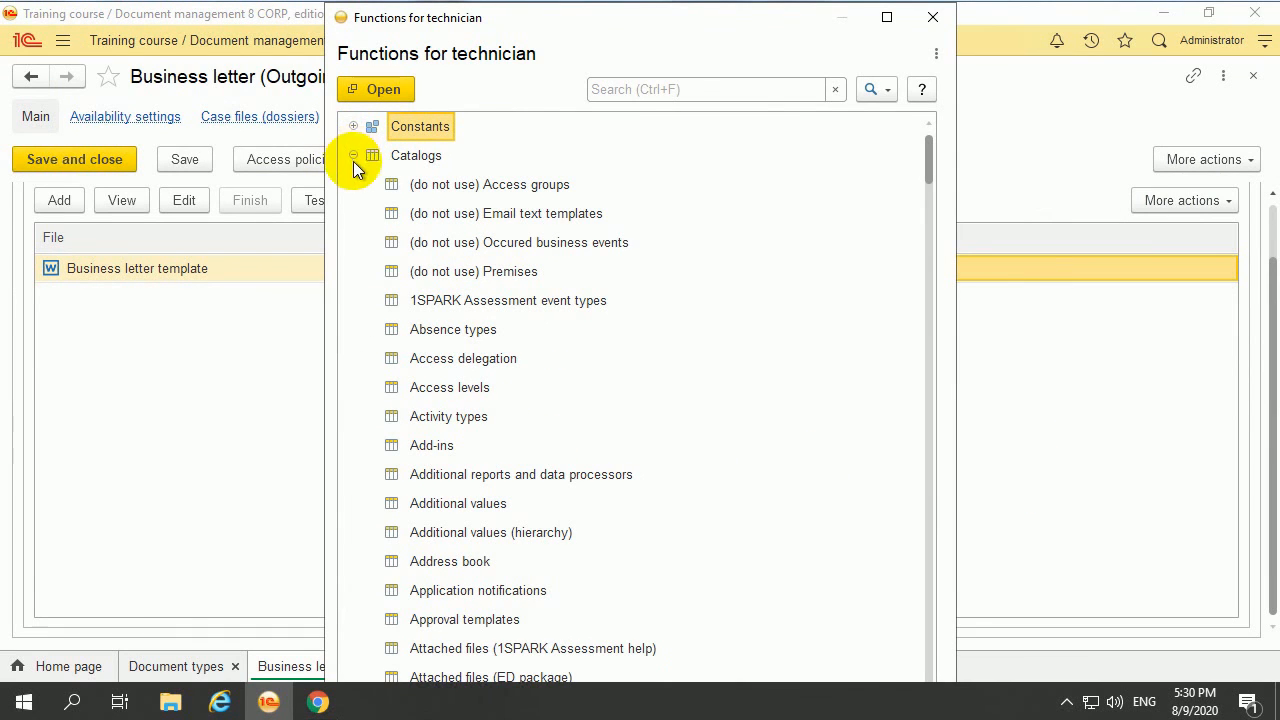
pyautogui.scroll(-15, 656, 366)
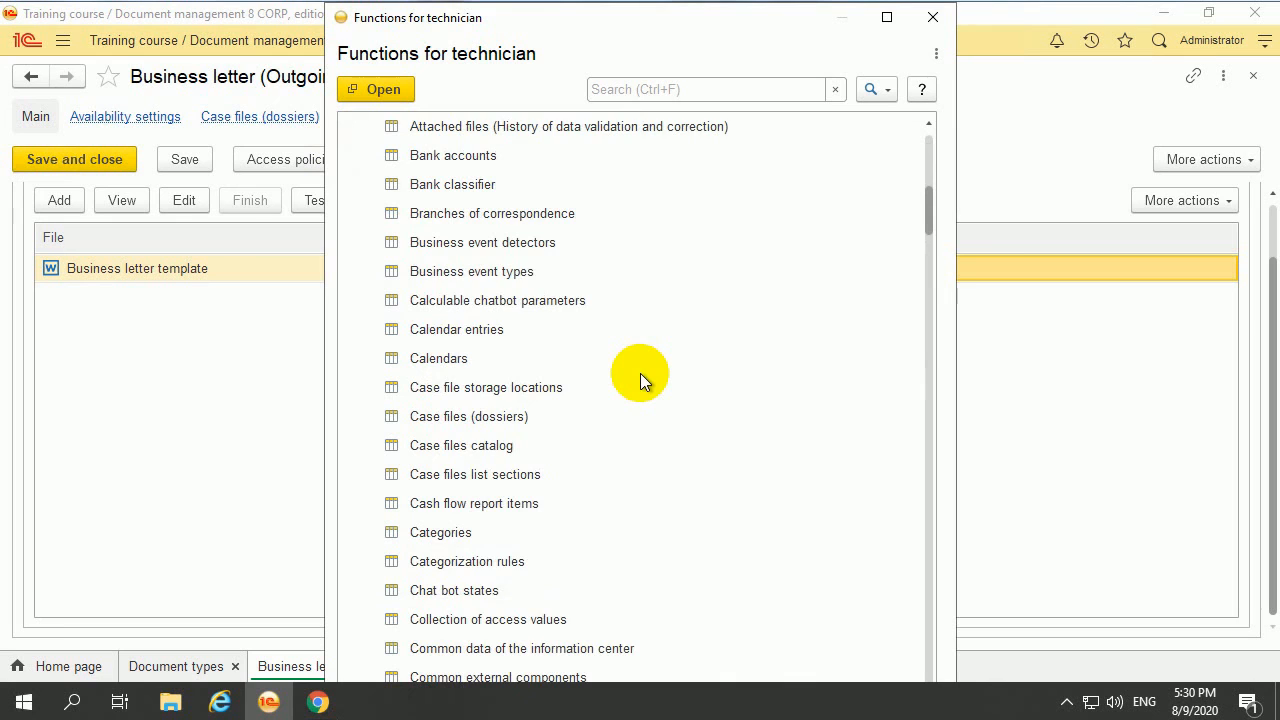
pyautogui.scroll(-7, 641, 381)
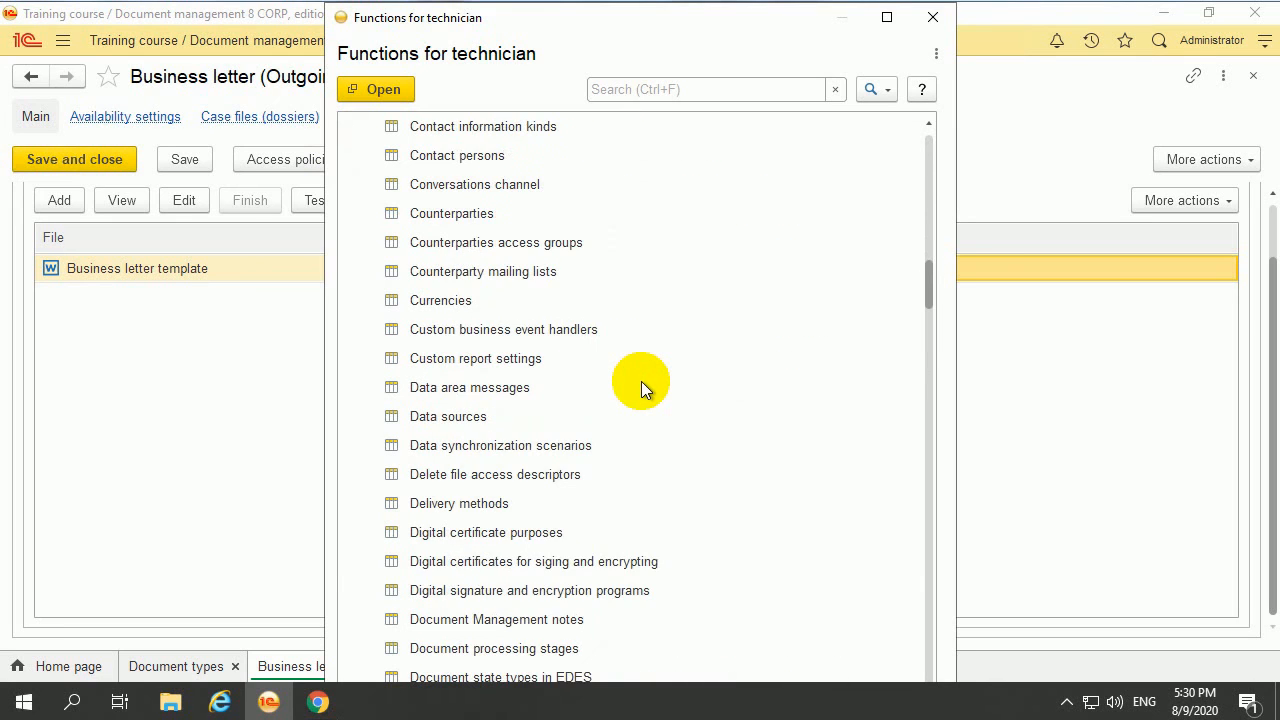
pyautogui.scroll(-10, 620, 420)
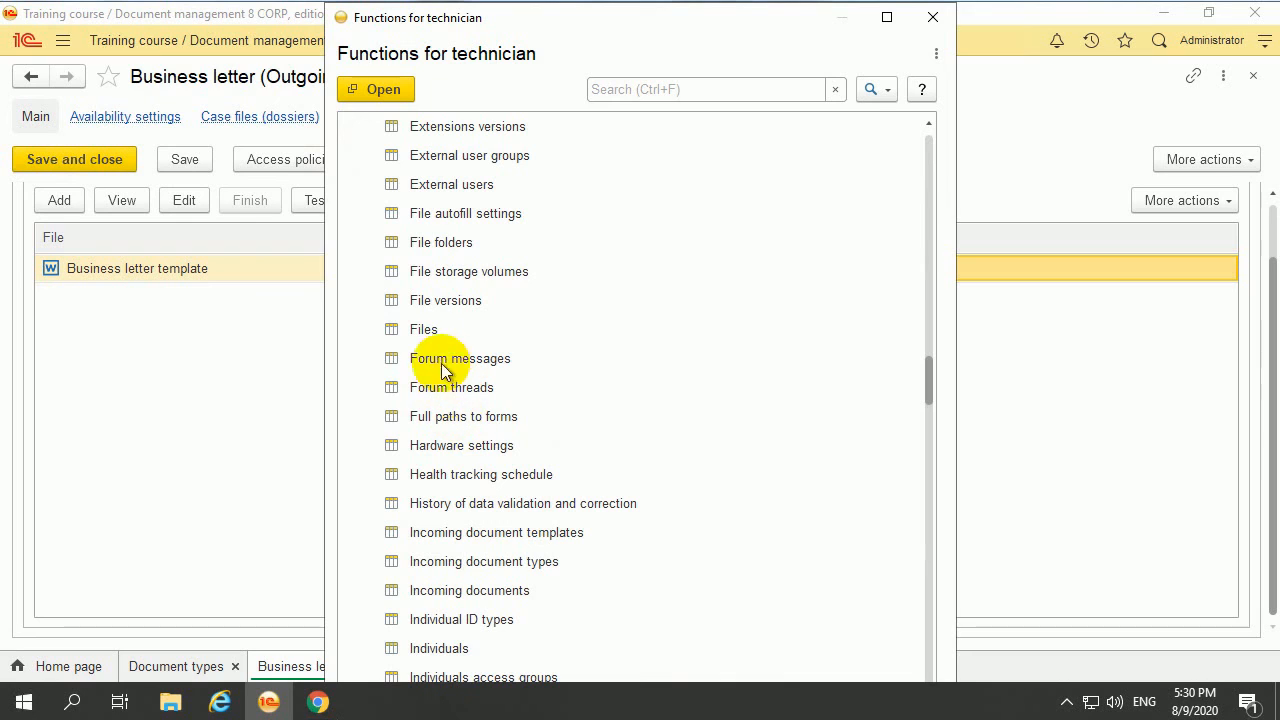
pyautogui.click(463, 213)
pyautogui.doubleClick(462, 213)
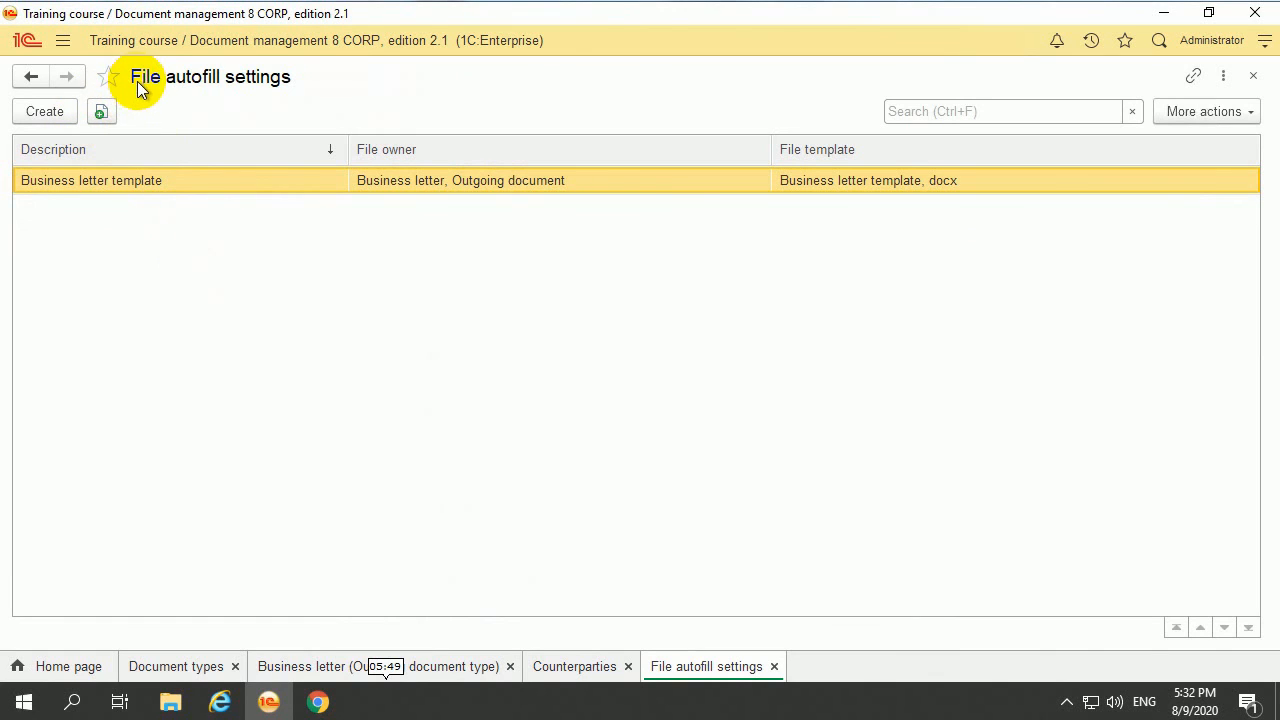
# - Create a new file fill setting and customize its form to show the Left panel group
pyautogui.click(45, 112)
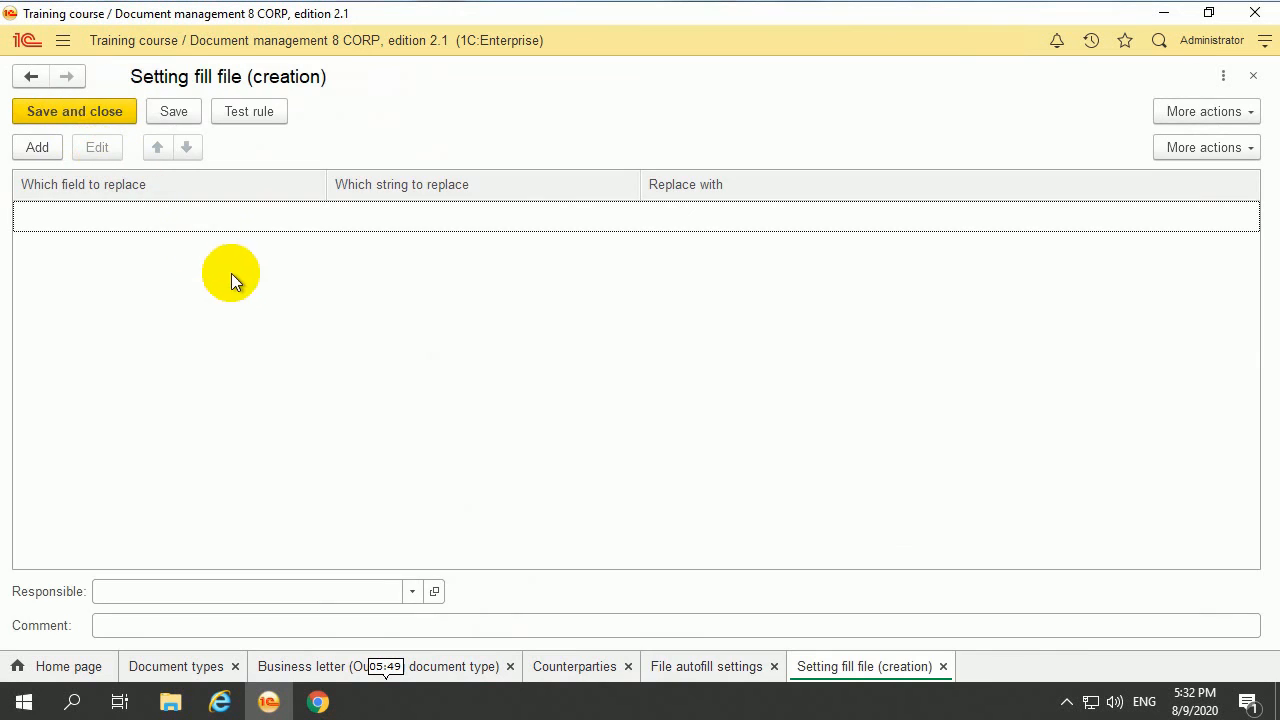
pyautogui.click(1196, 147)
pyautogui.click(1201, 112)
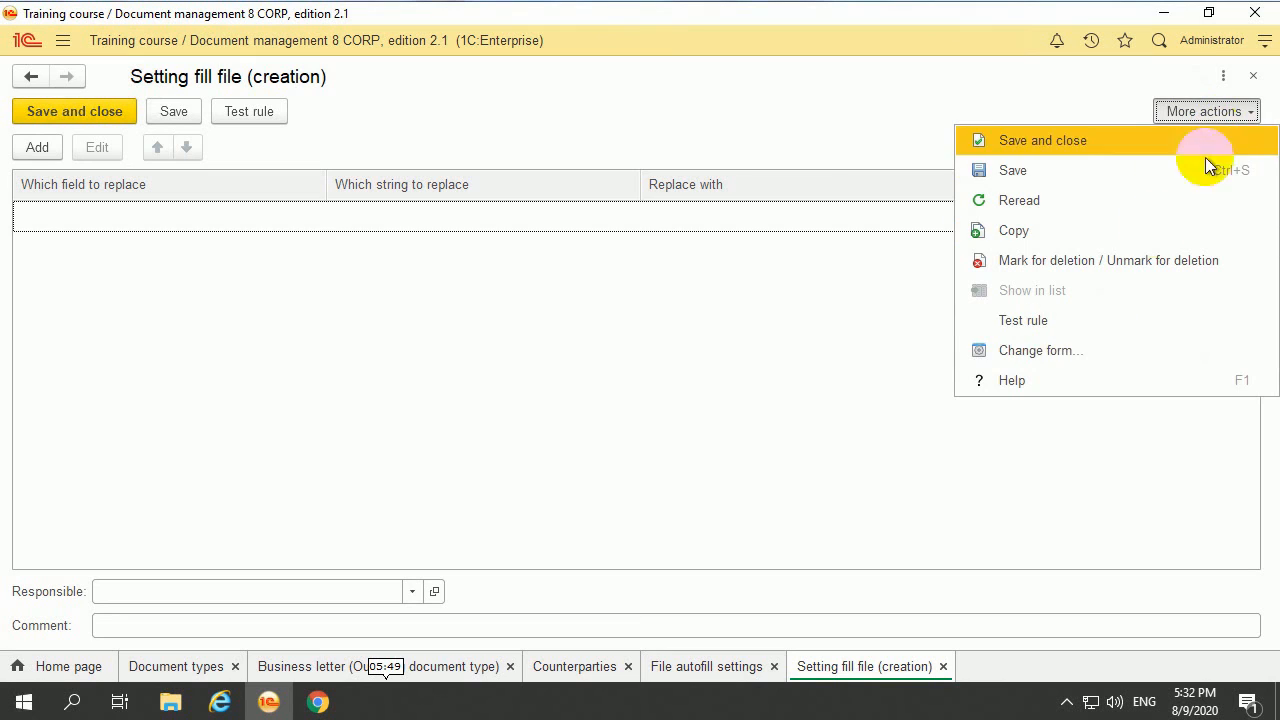
pyautogui.click(1040, 355)
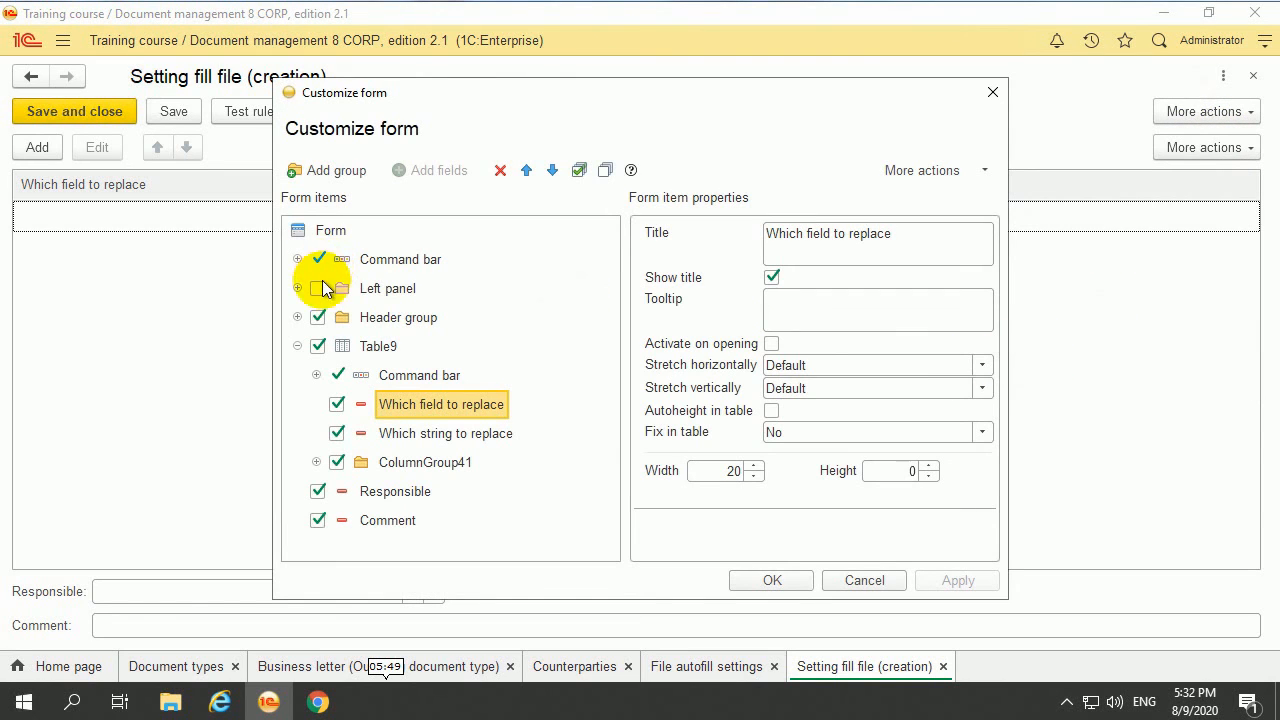
pyautogui.click(318, 288)
pyautogui.click(297, 288)
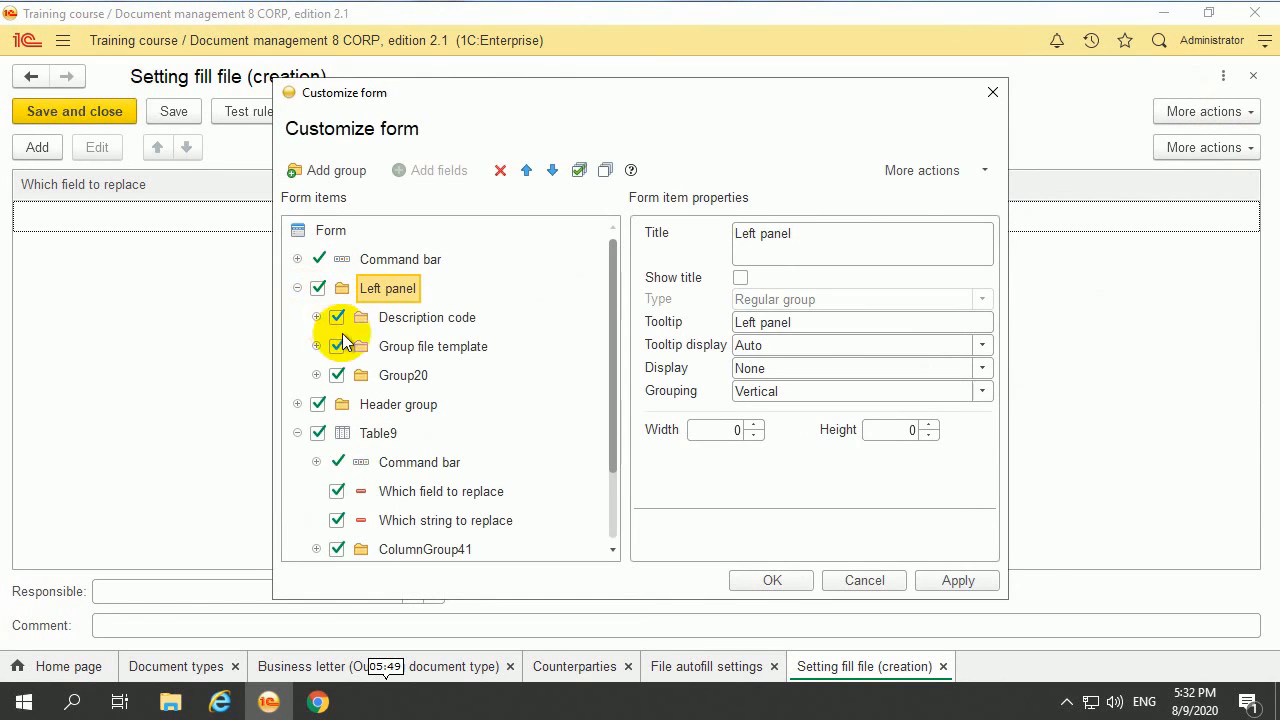
pyautogui.click(771, 580)
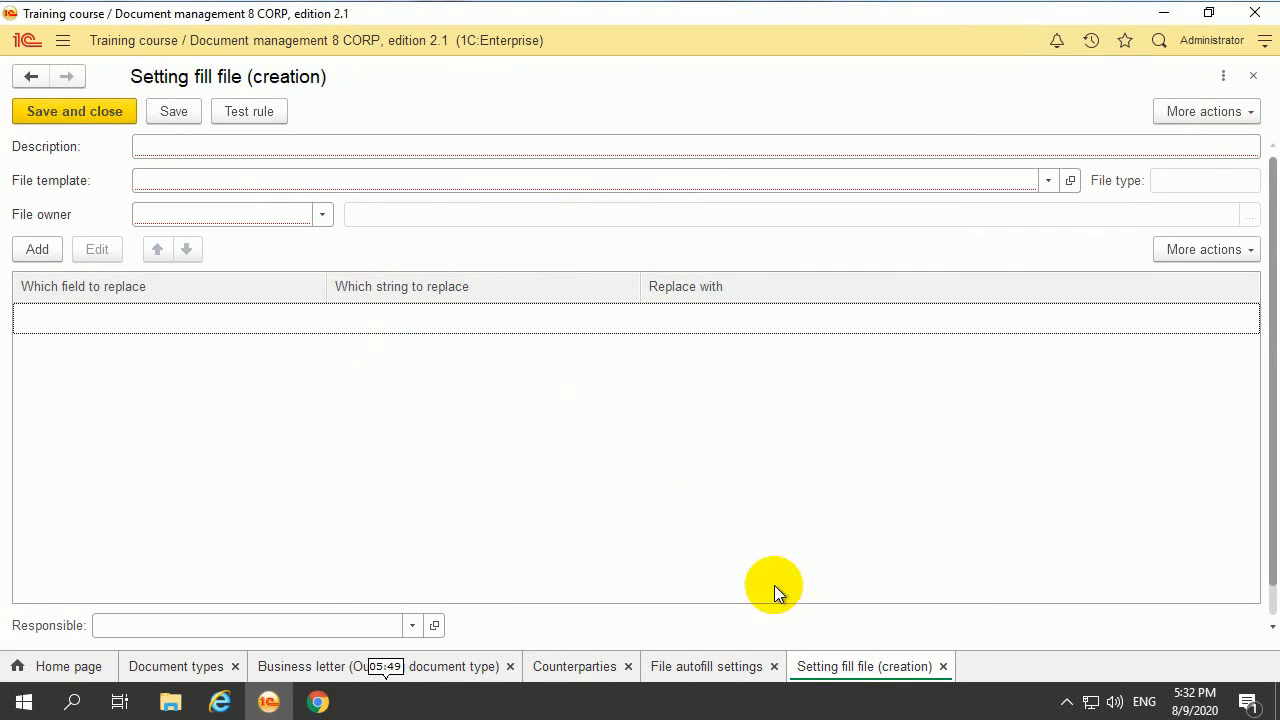
# - Enter "Client's order" as the description of the new fill setting
pyautogui.click(1190, 183)
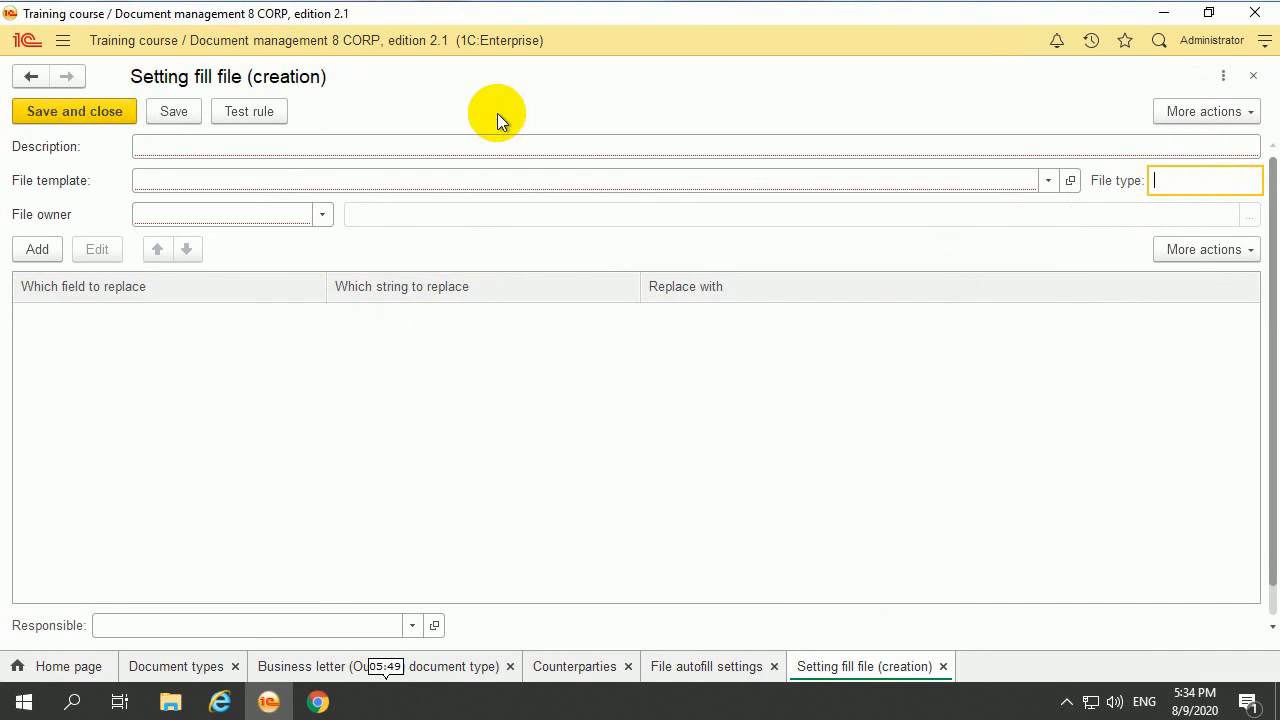
pyautogui.click(513, 139)
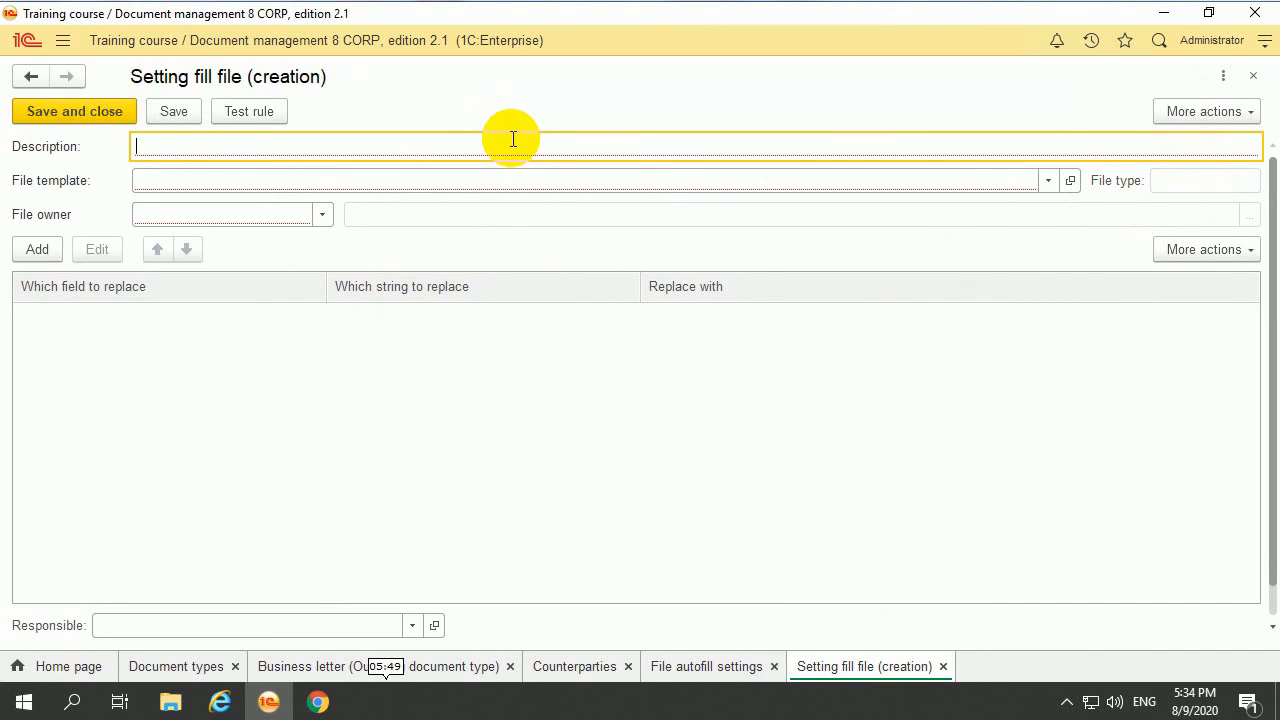
pyautogui.write('Clie')
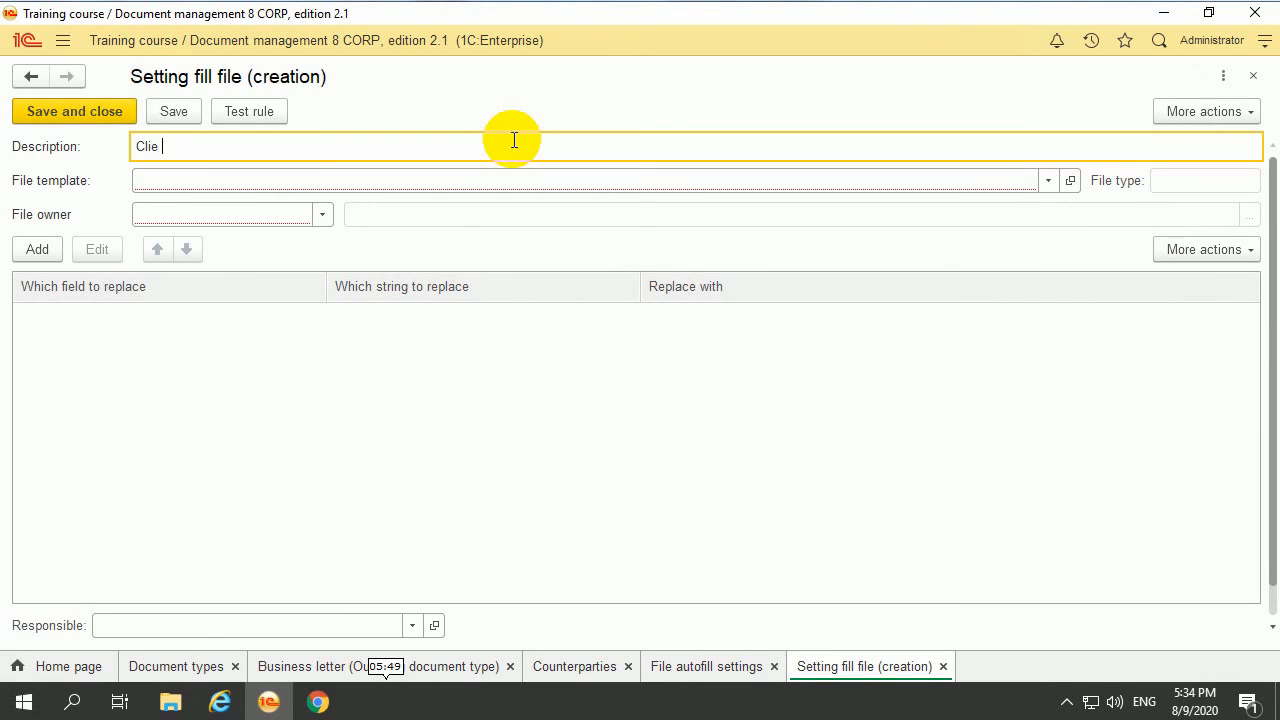
pyautogui.write("nt's order")
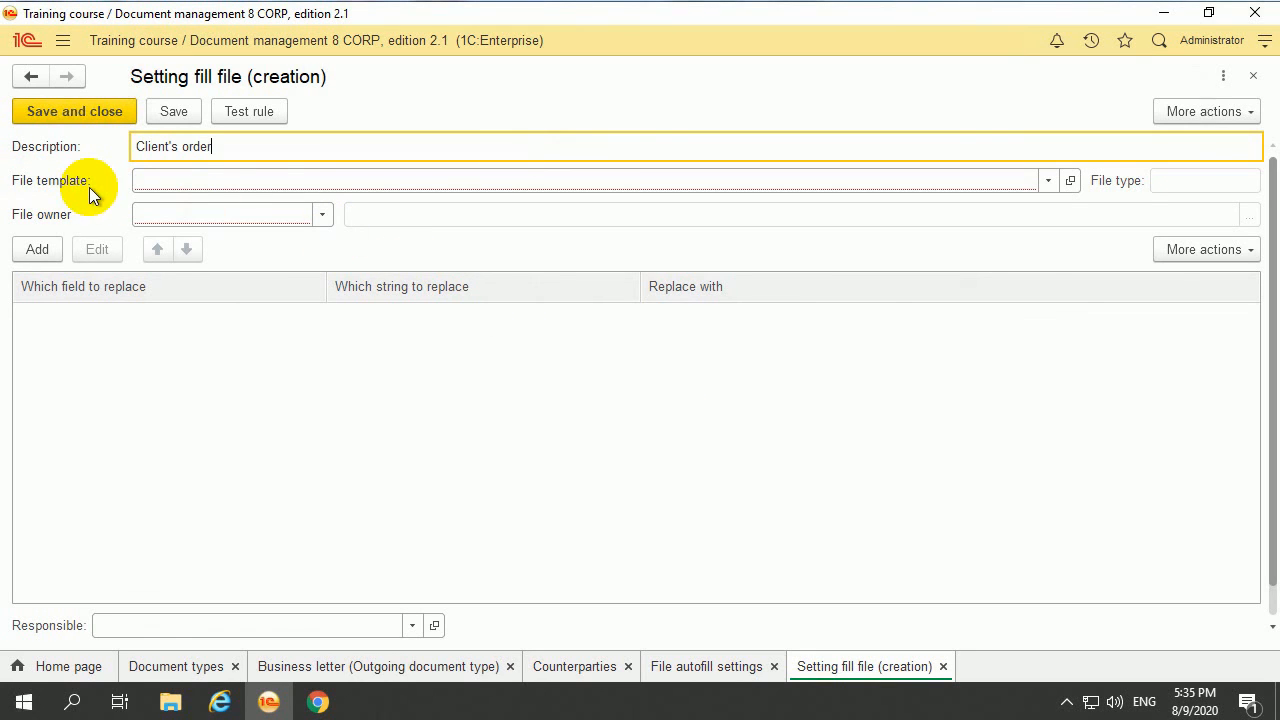
# - Copy Template 1 in the File templates folder of Files, name the copy "Client's order template", and save it
pyautogui.click(80, 668)
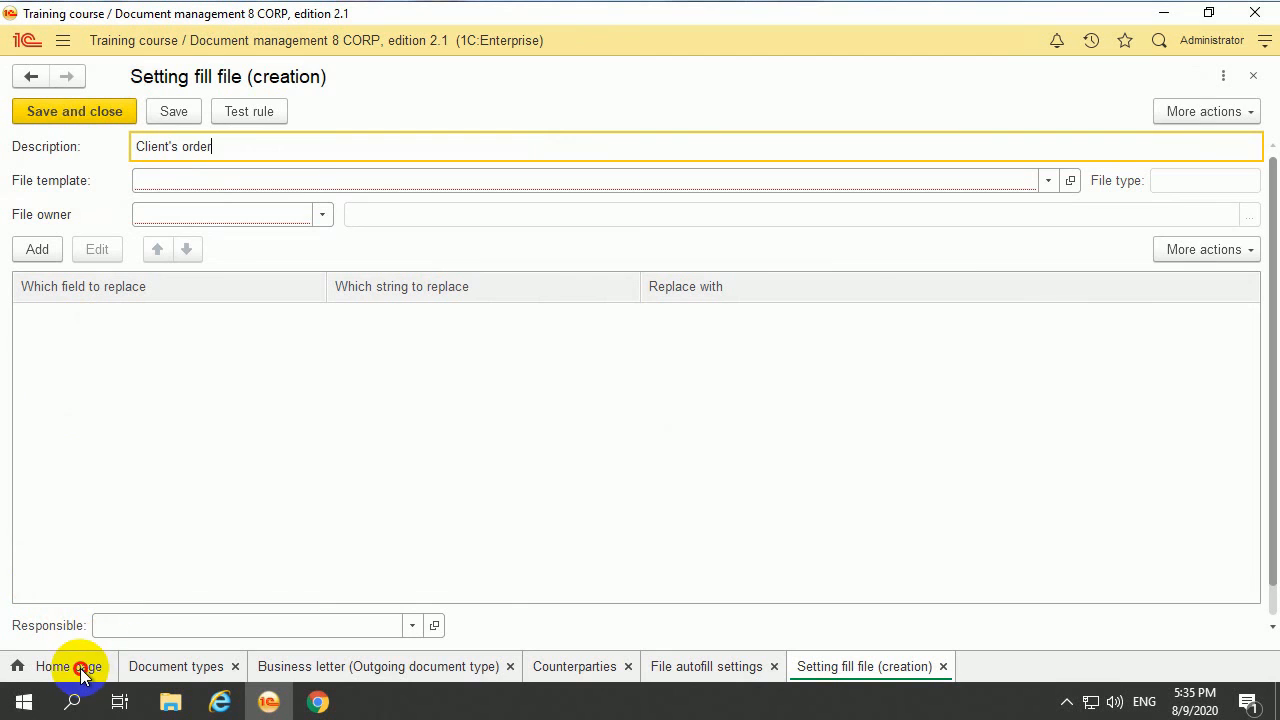
pyautogui.click(76, 42)
pyautogui.click(60, 325)
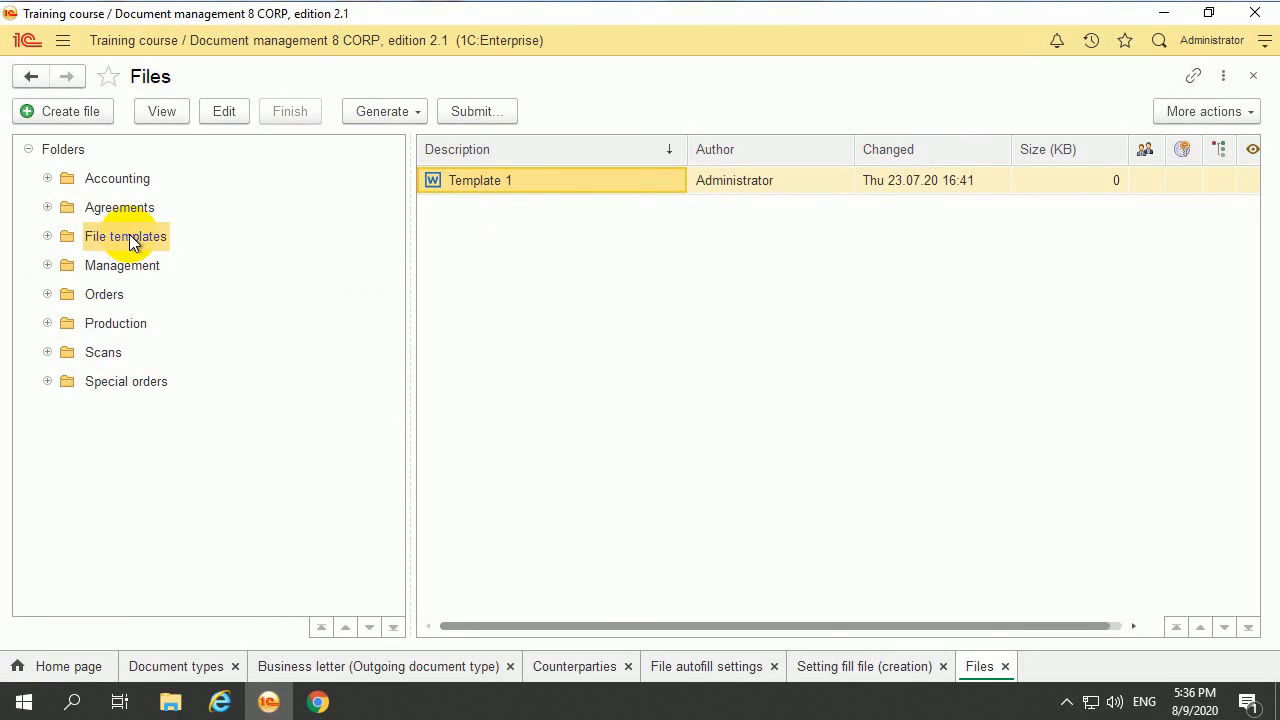
pyautogui.rightClick(600, 243)
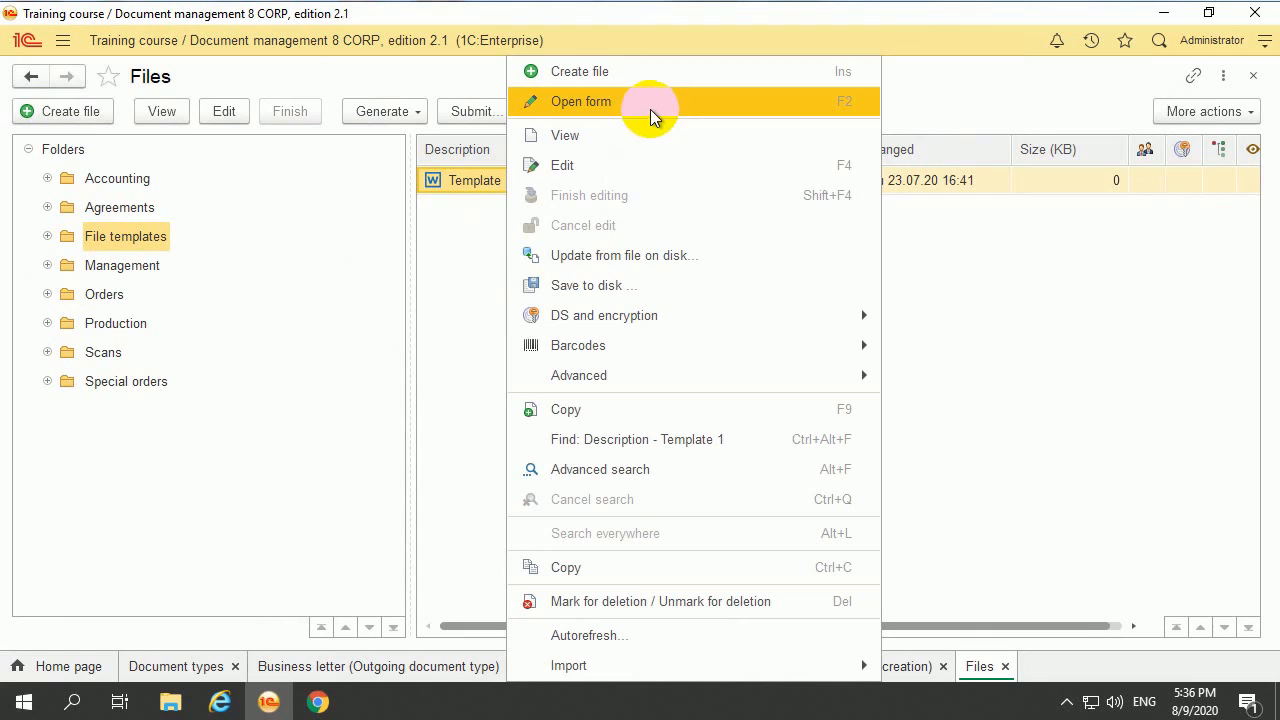
pyautogui.click(650, 407)
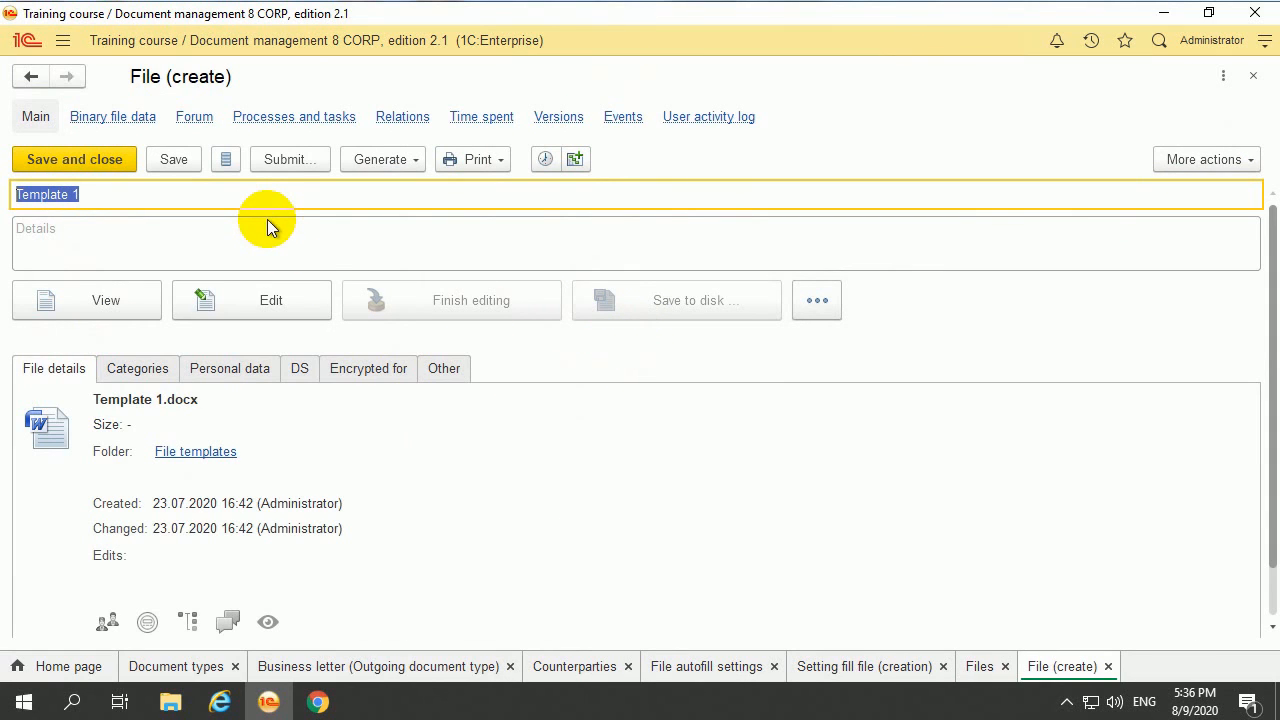
pyautogui.write('C')
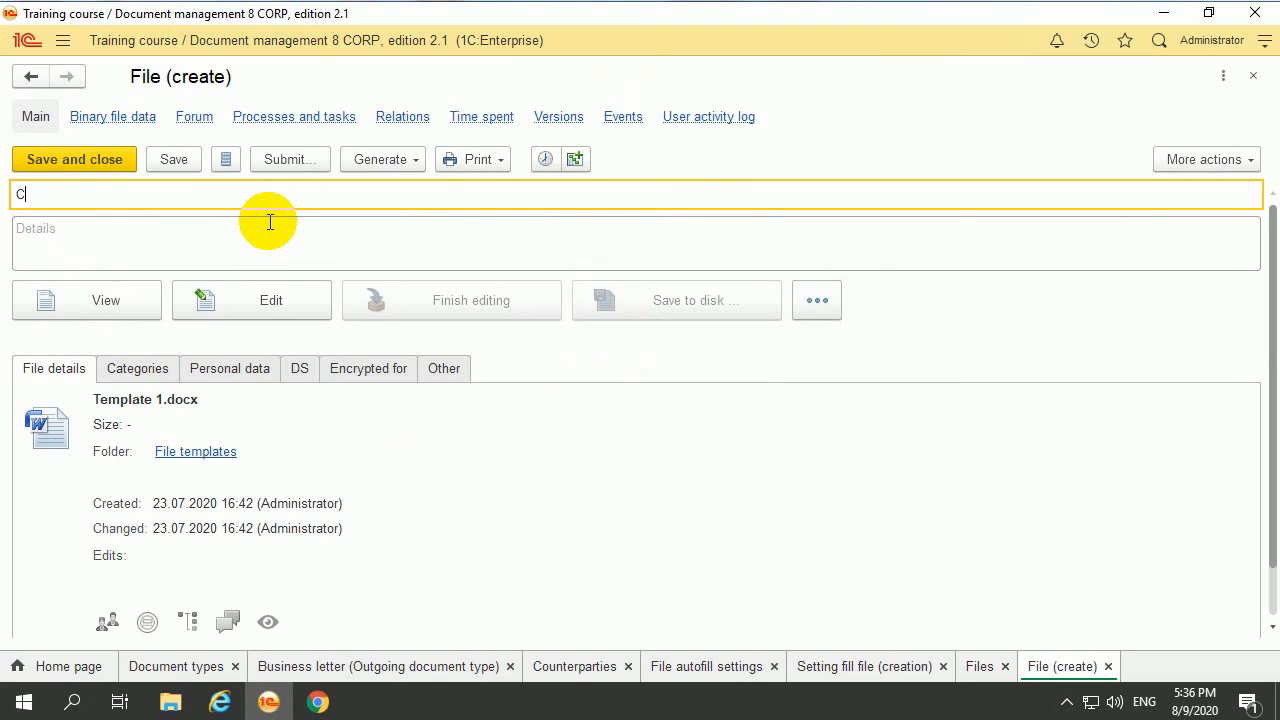
pyautogui.write("lient's")
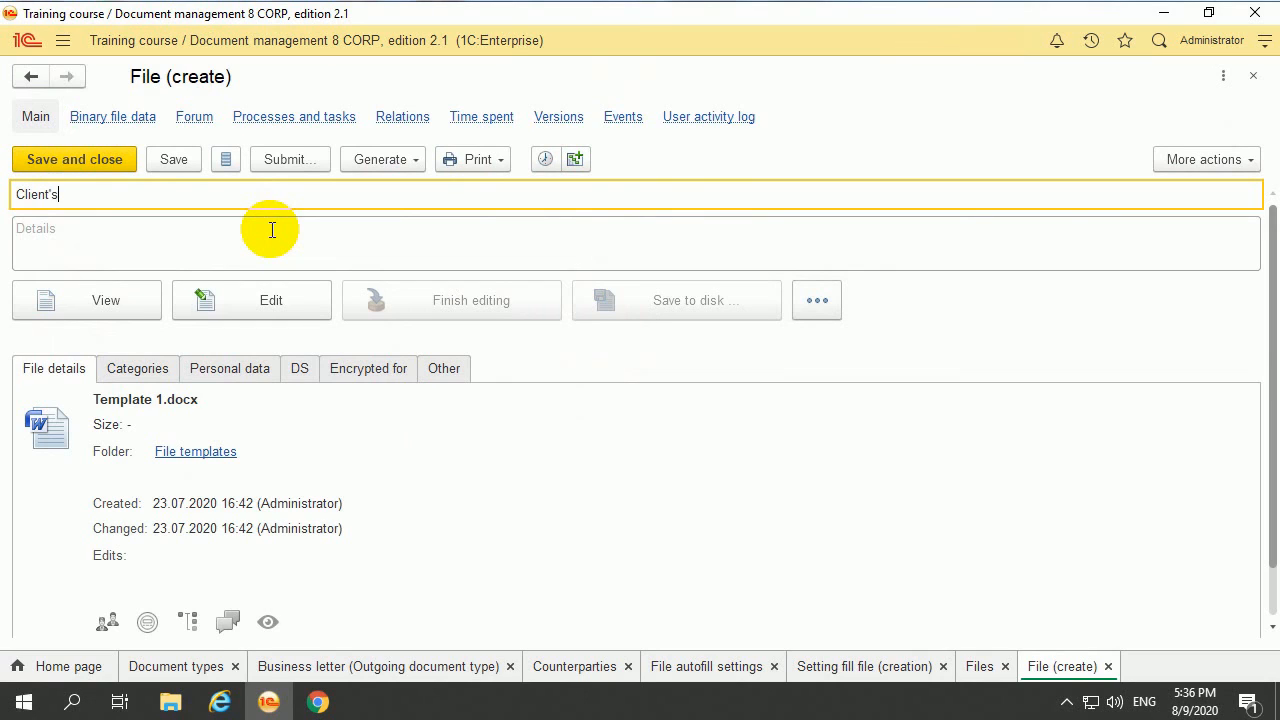
pyautogui.write('order template')
pyautogui.click(113, 160)
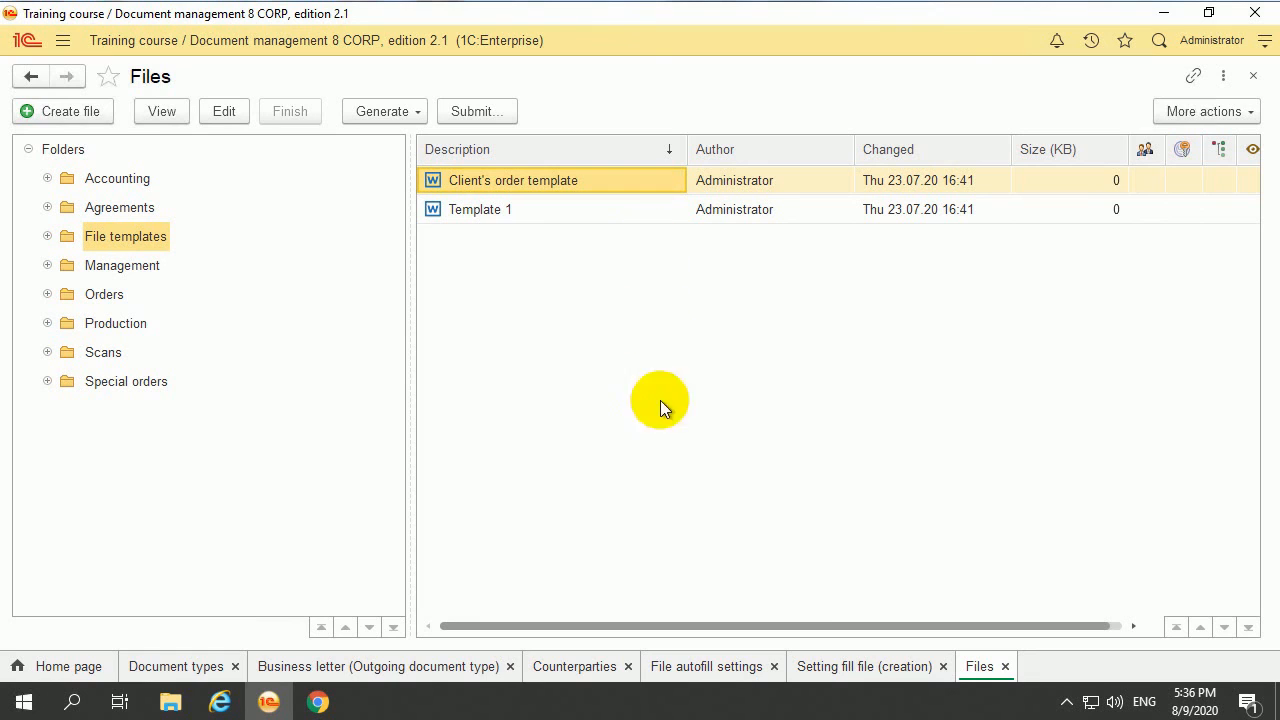
# - Choose "Client's order template" as the file template of the new Client's order fill setting
pyautogui.click(873, 667)
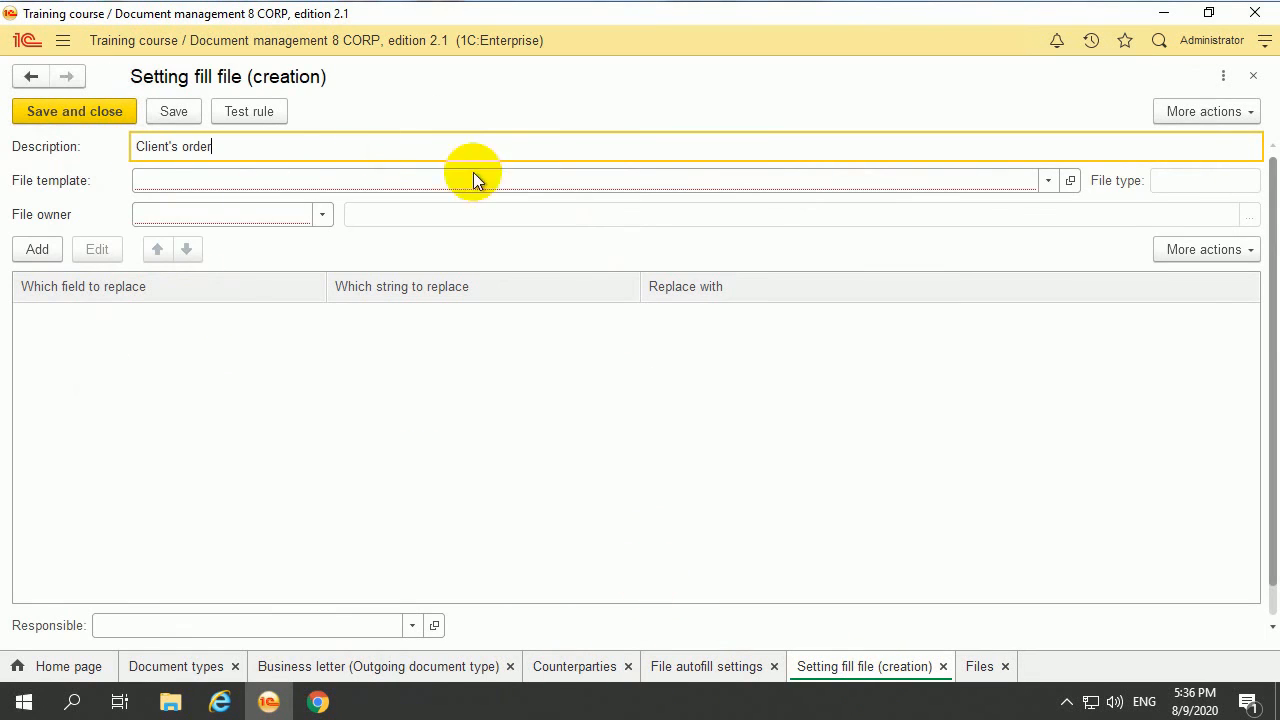
pyautogui.click(1049, 181)
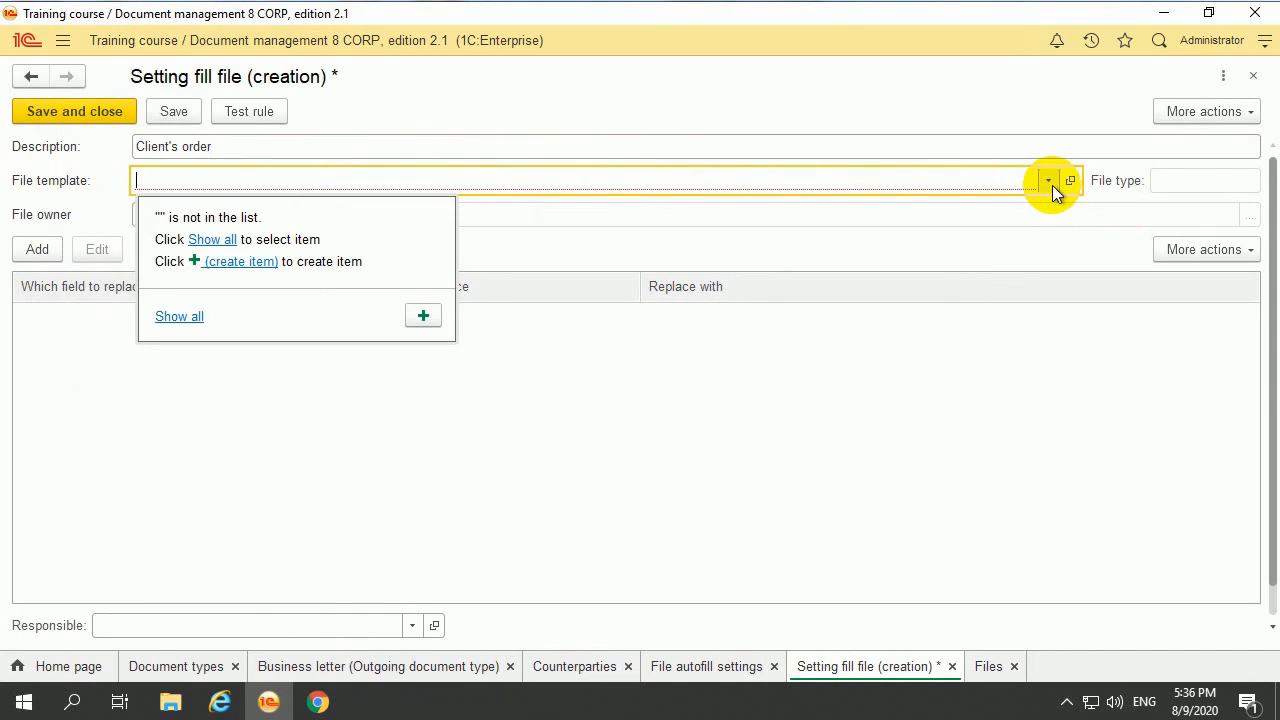
pyautogui.click(180, 317)
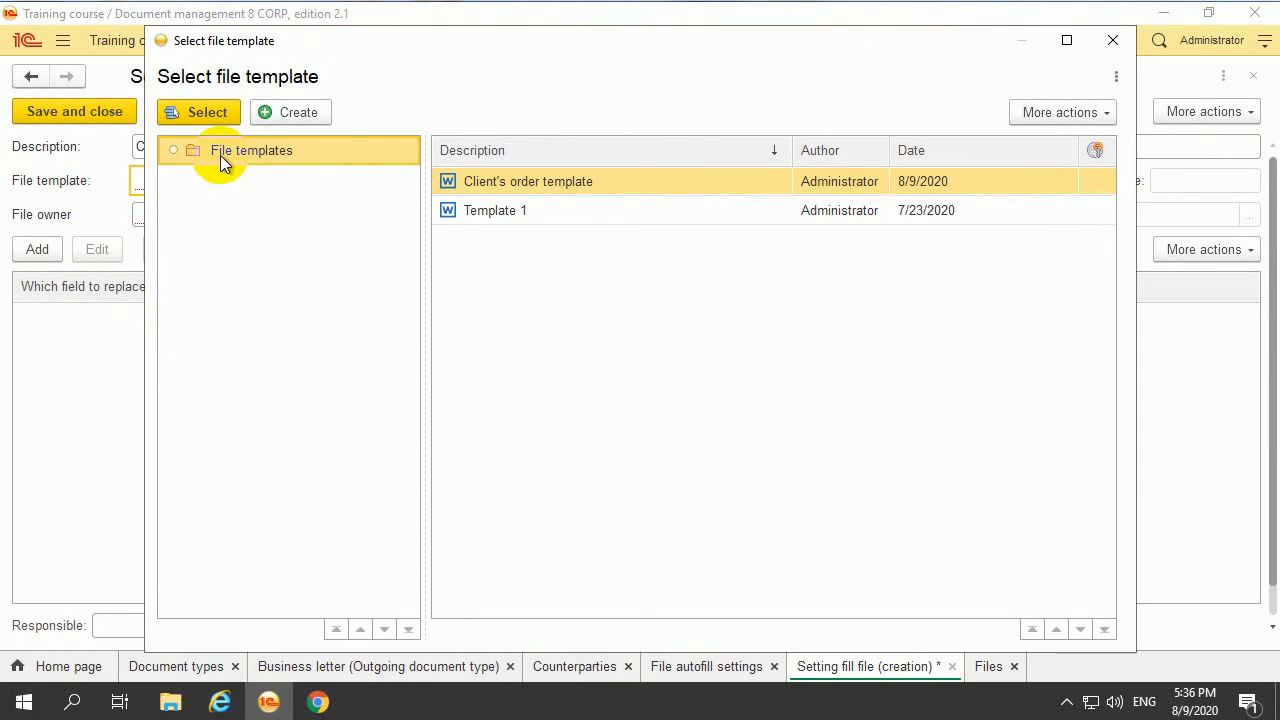
pyautogui.click(513, 184)
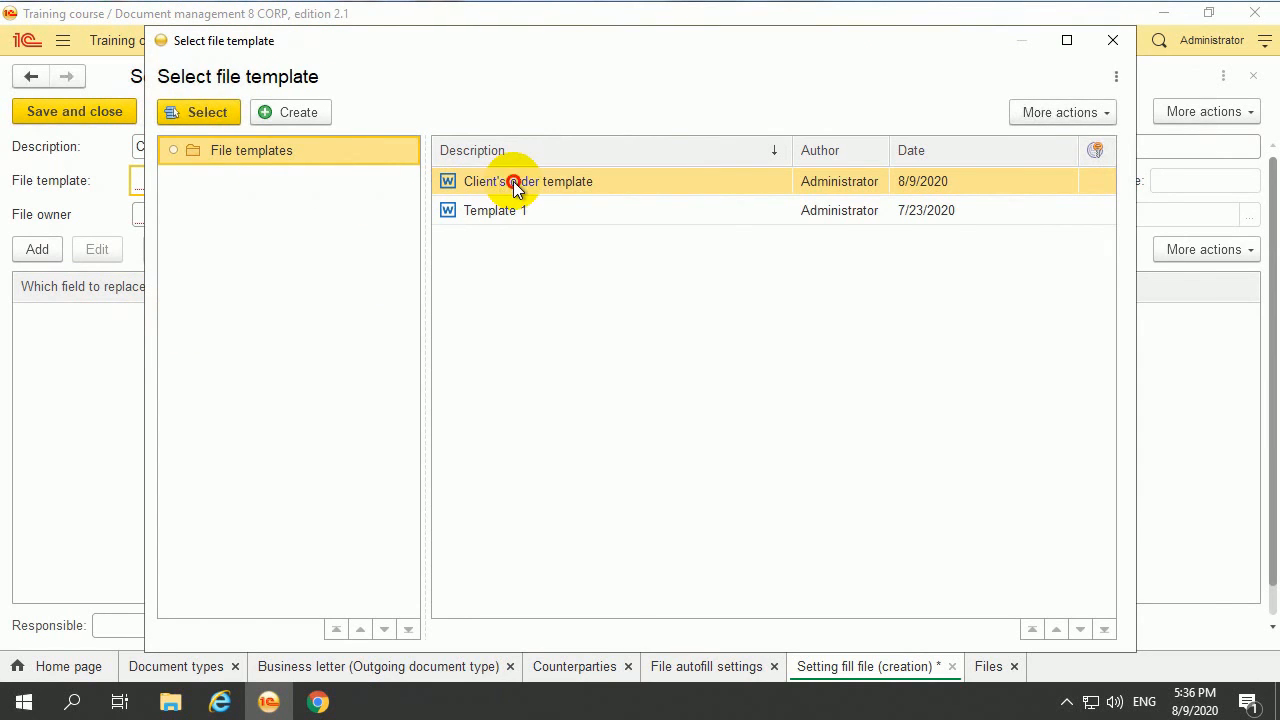
pyautogui.click(204, 110)
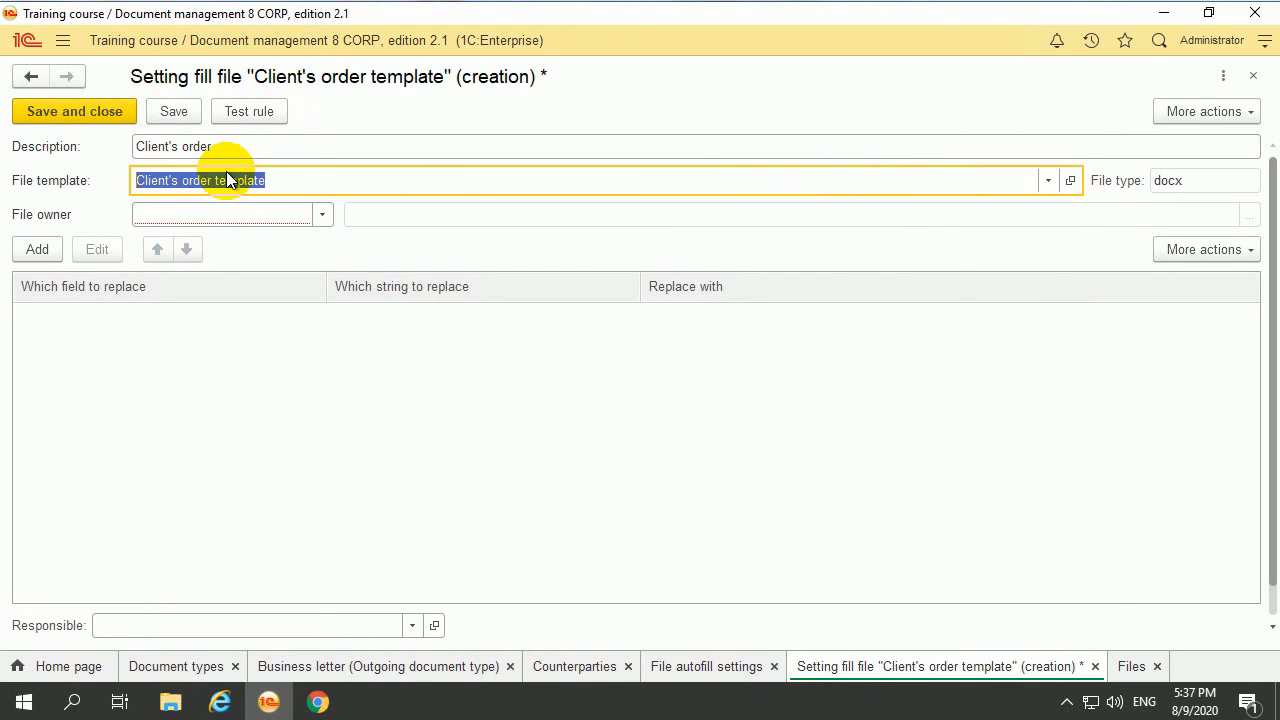
# - Set the fill setting's file owner to Internal document with the document type Client's order
pyautogui.click(320, 214)
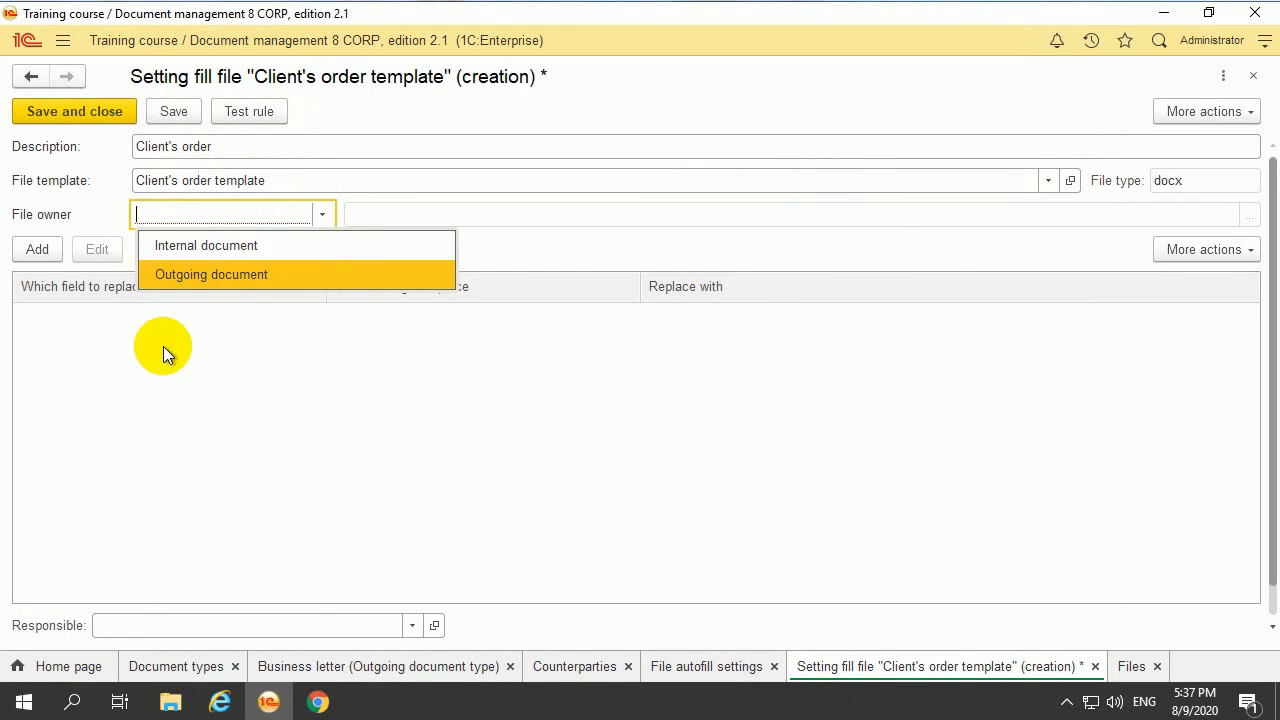
pyautogui.click(202, 247)
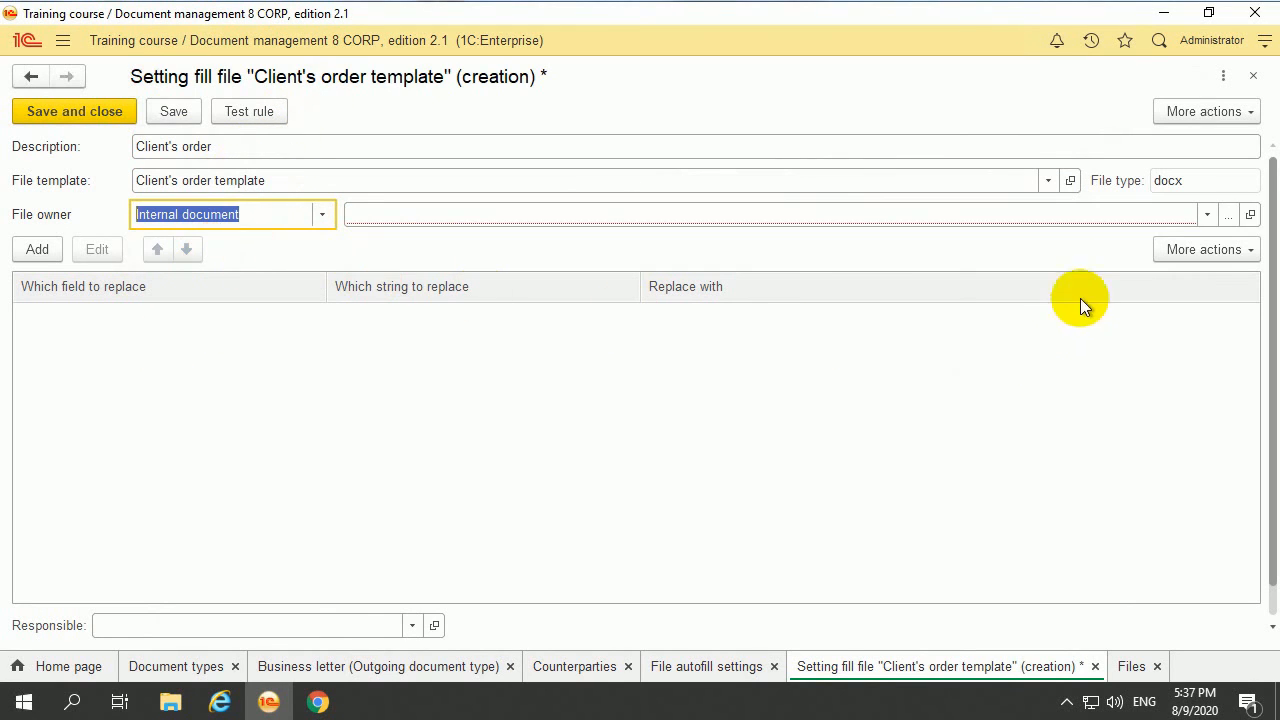
pyautogui.click(1229, 216)
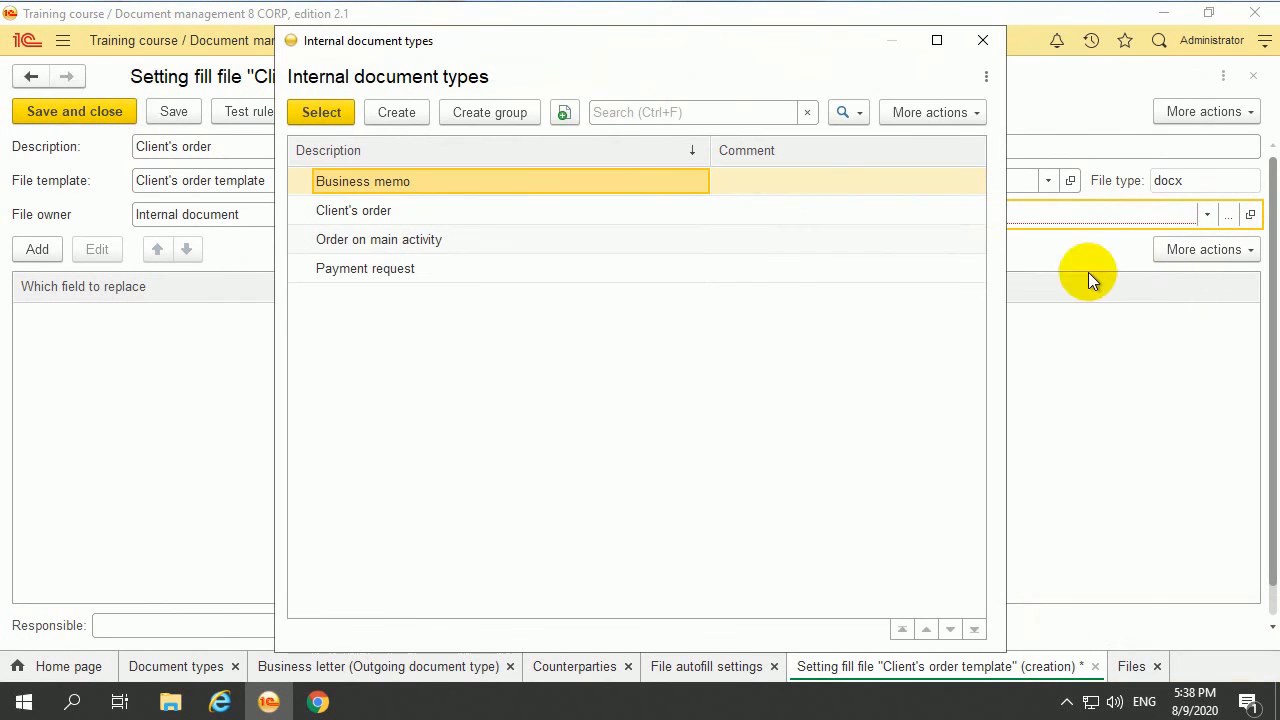
pyautogui.click(534, 210)
pyautogui.click(321, 113)
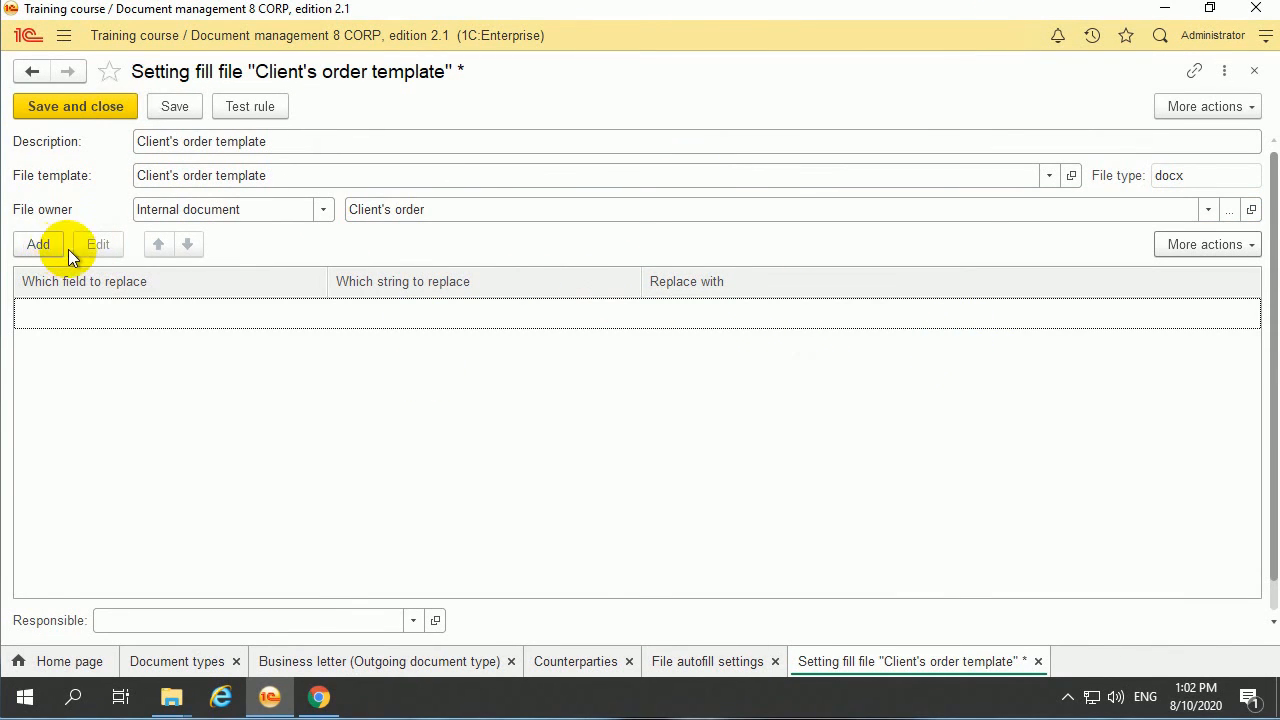
# - Open the Client's order template file from the fill setting, finish its editing session, and return to the setting
pyautogui.click(1071, 176)
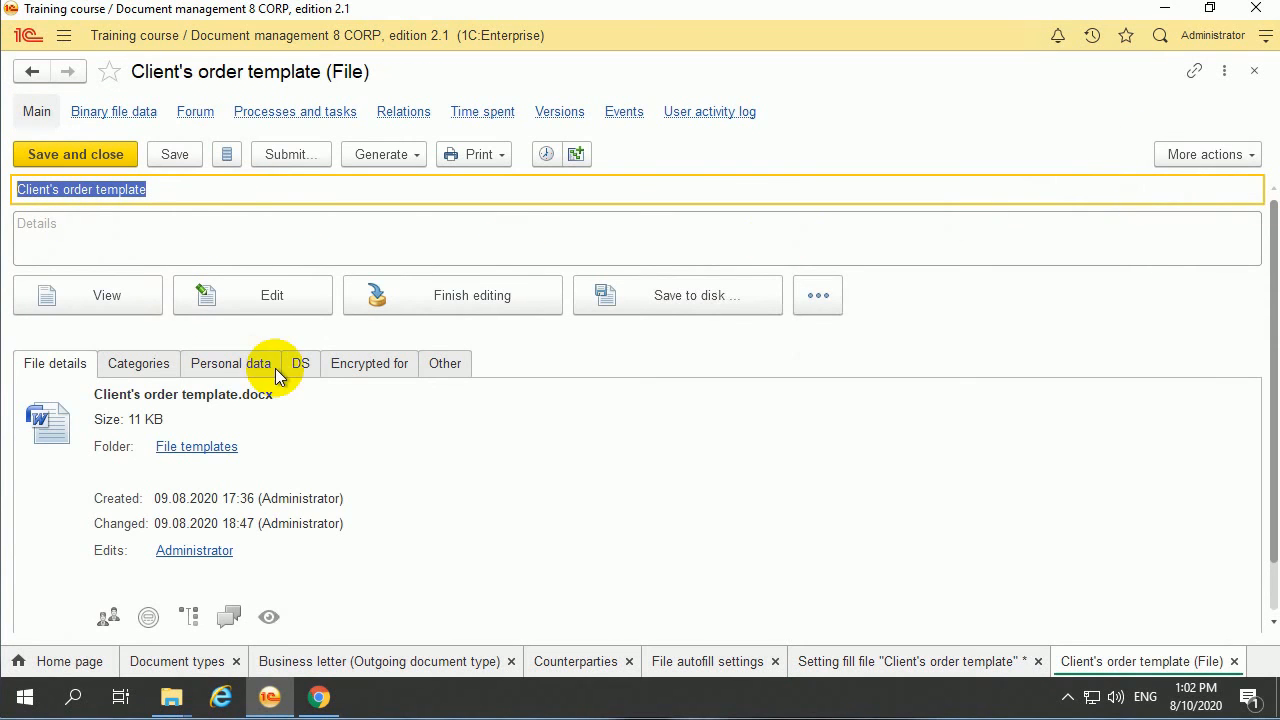
pyautogui.click(474, 308)
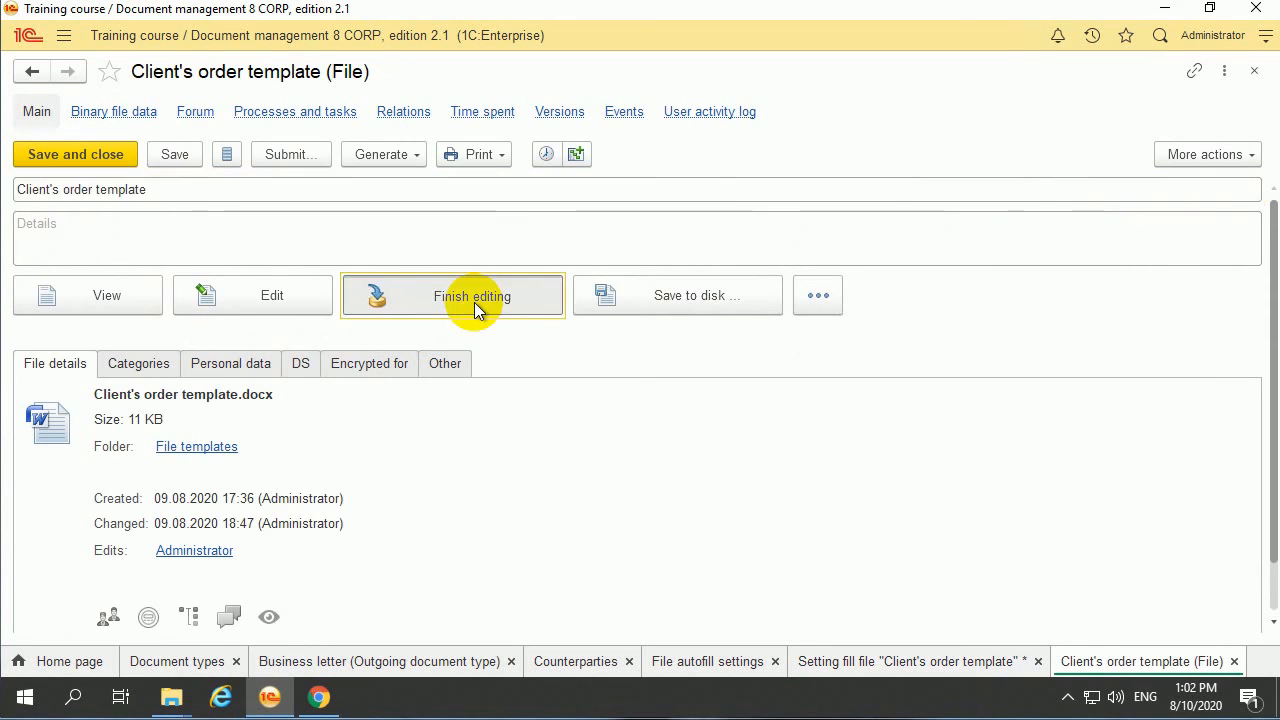
pyautogui.click(425, 418)
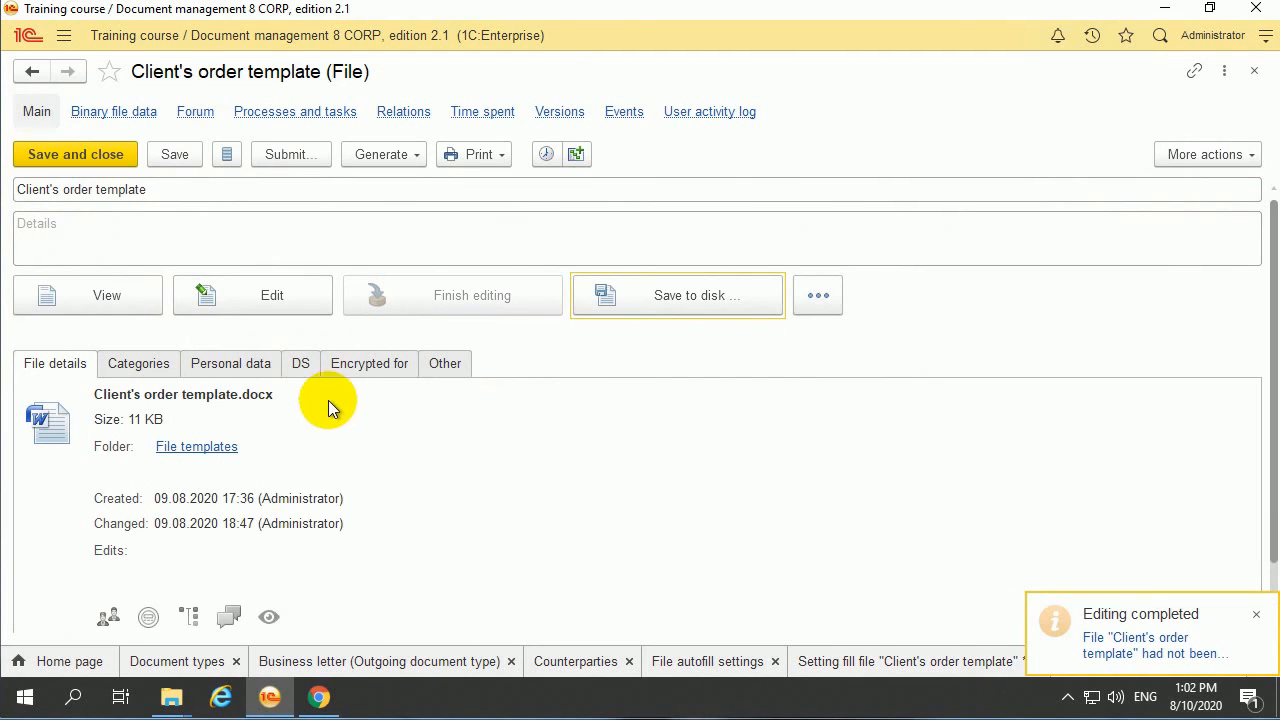
pyautogui.click(31, 71)
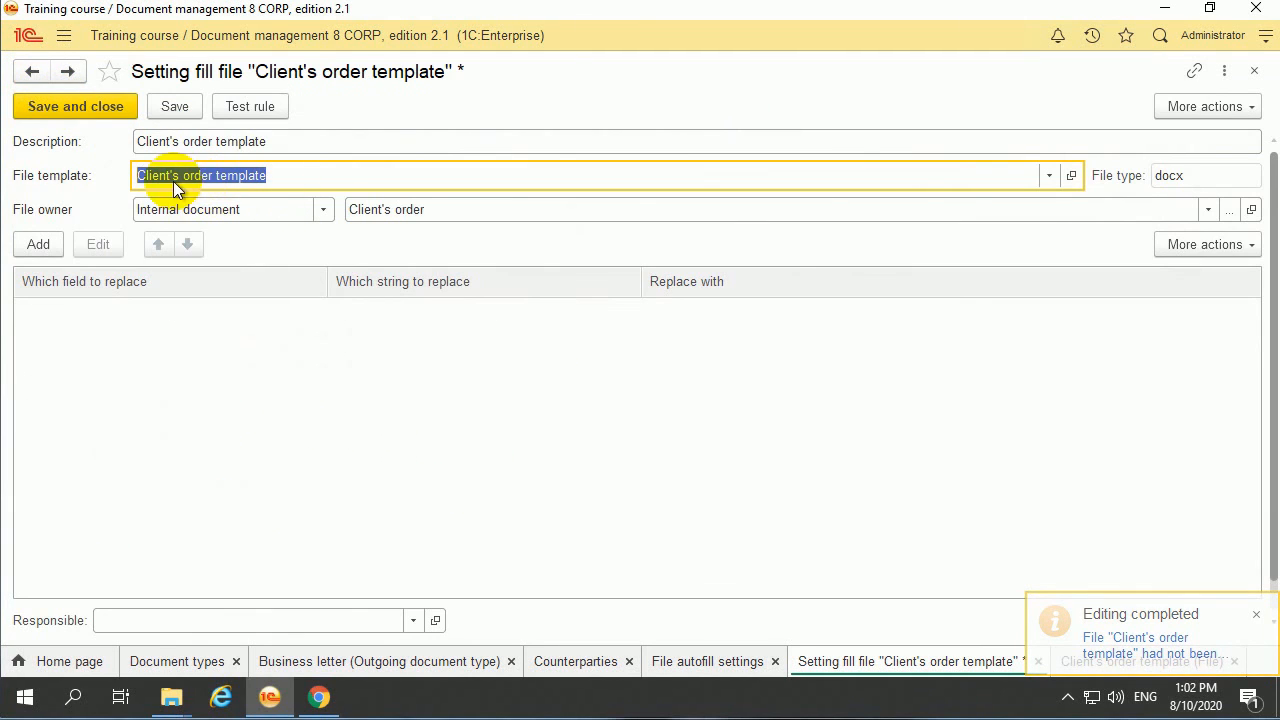
# - Open the Client's order template file for editing in Word and delete its existing text
pyautogui.click(1072, 176)
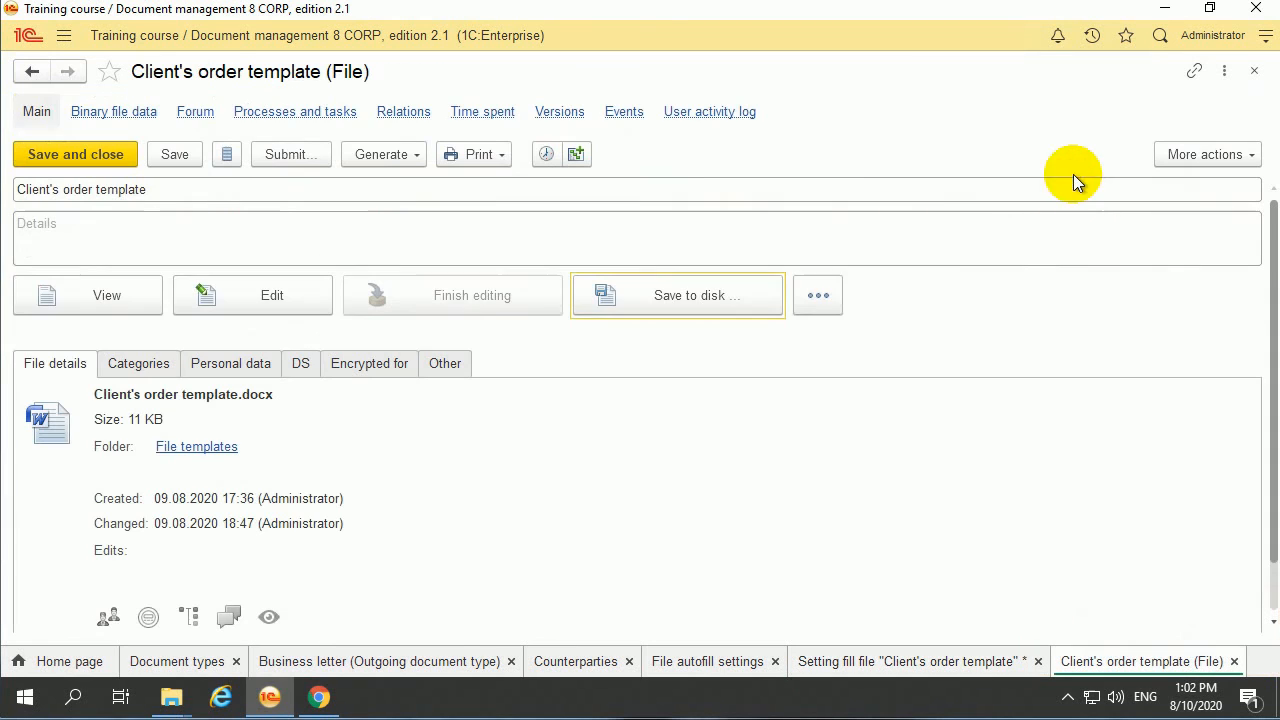
pyautogui.click(273, 306)
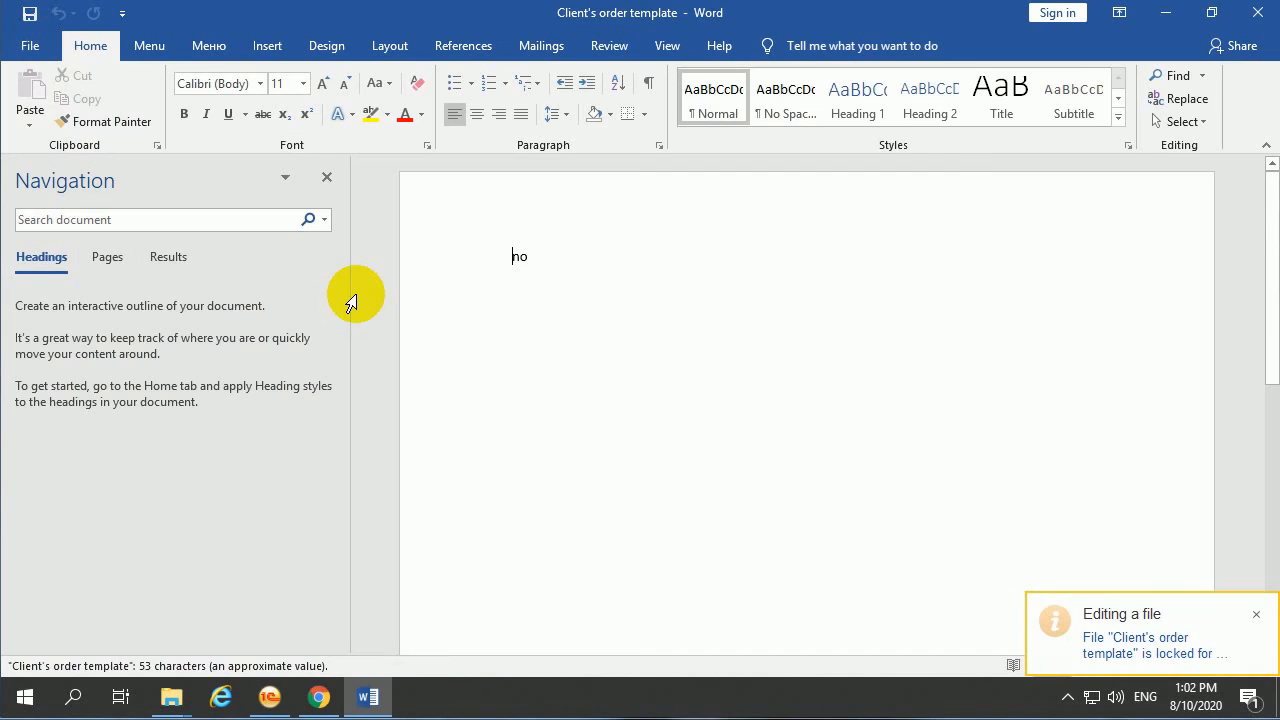
pyautogui.click(468, 268)
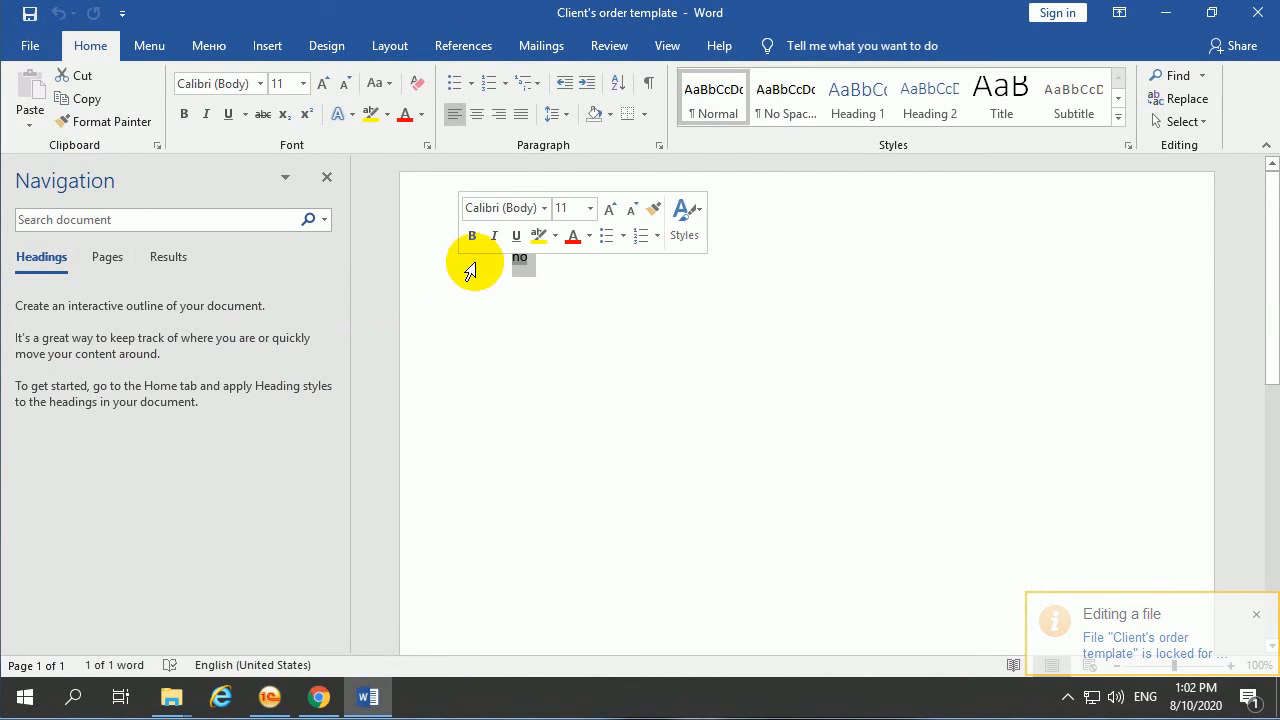
pyautogui.press('Delete')
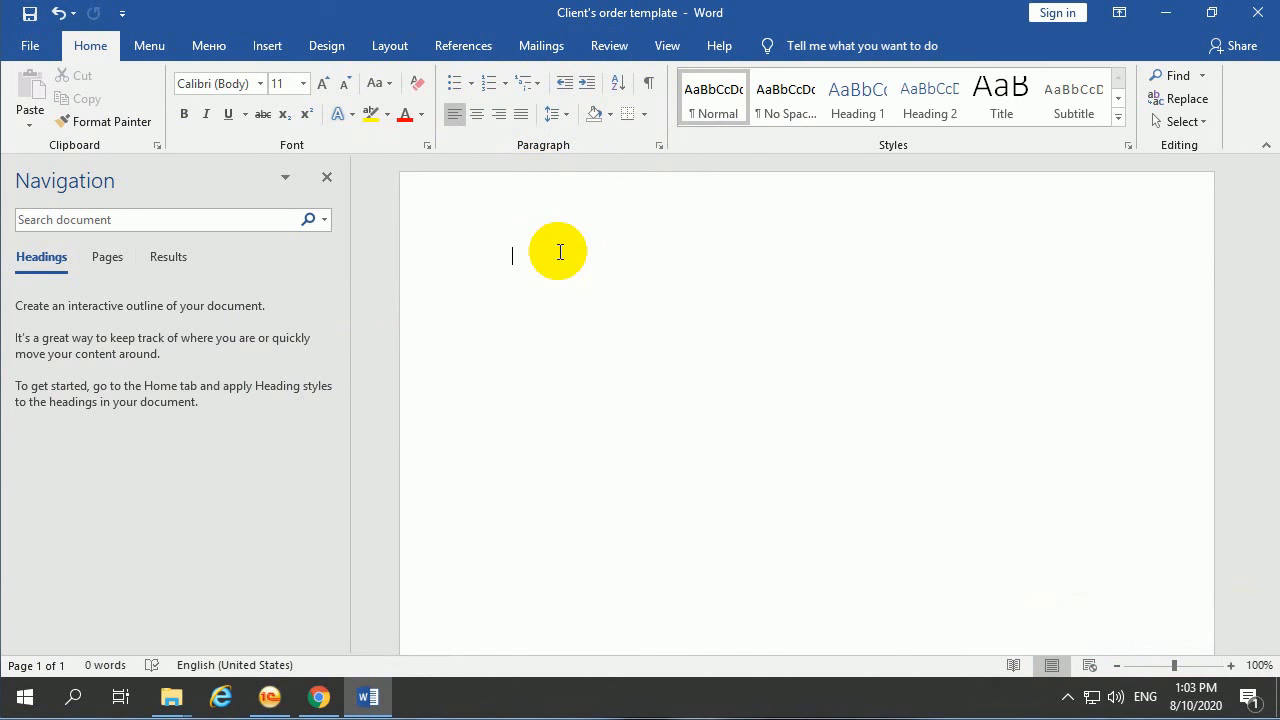
pyautogui.rightClick(857, 17)
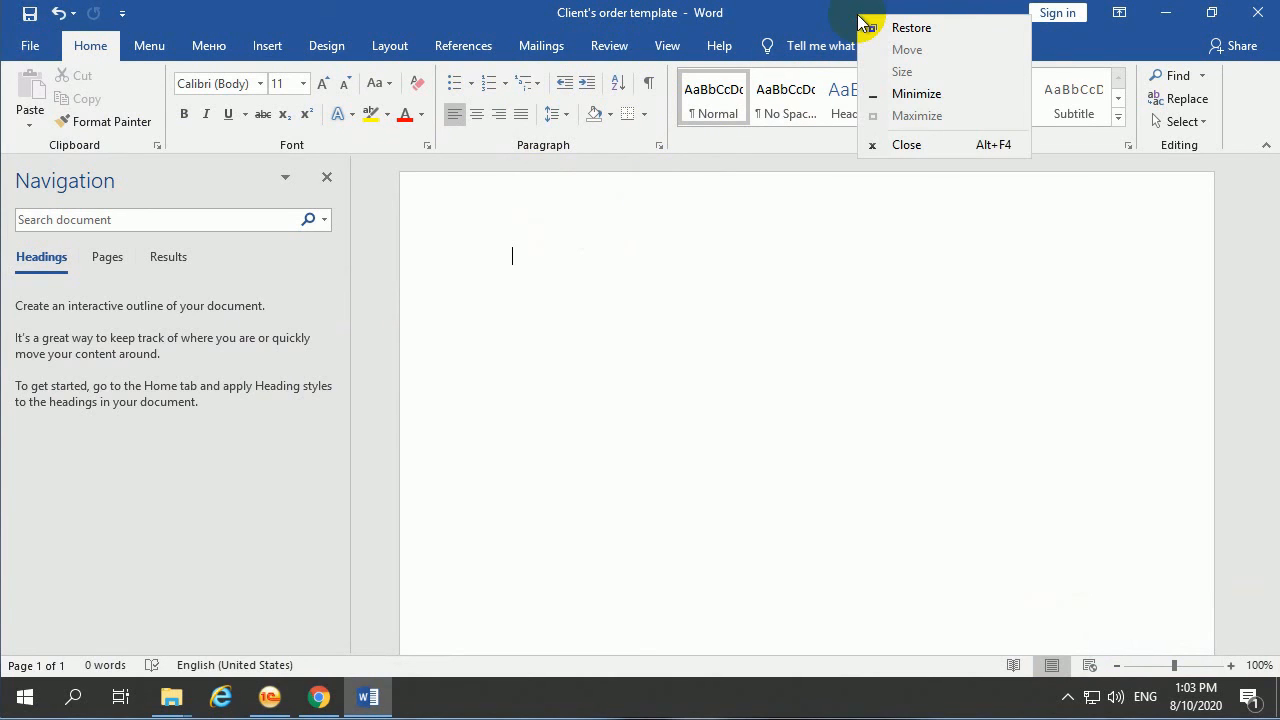
pyautogui.rightClick(814, 18)
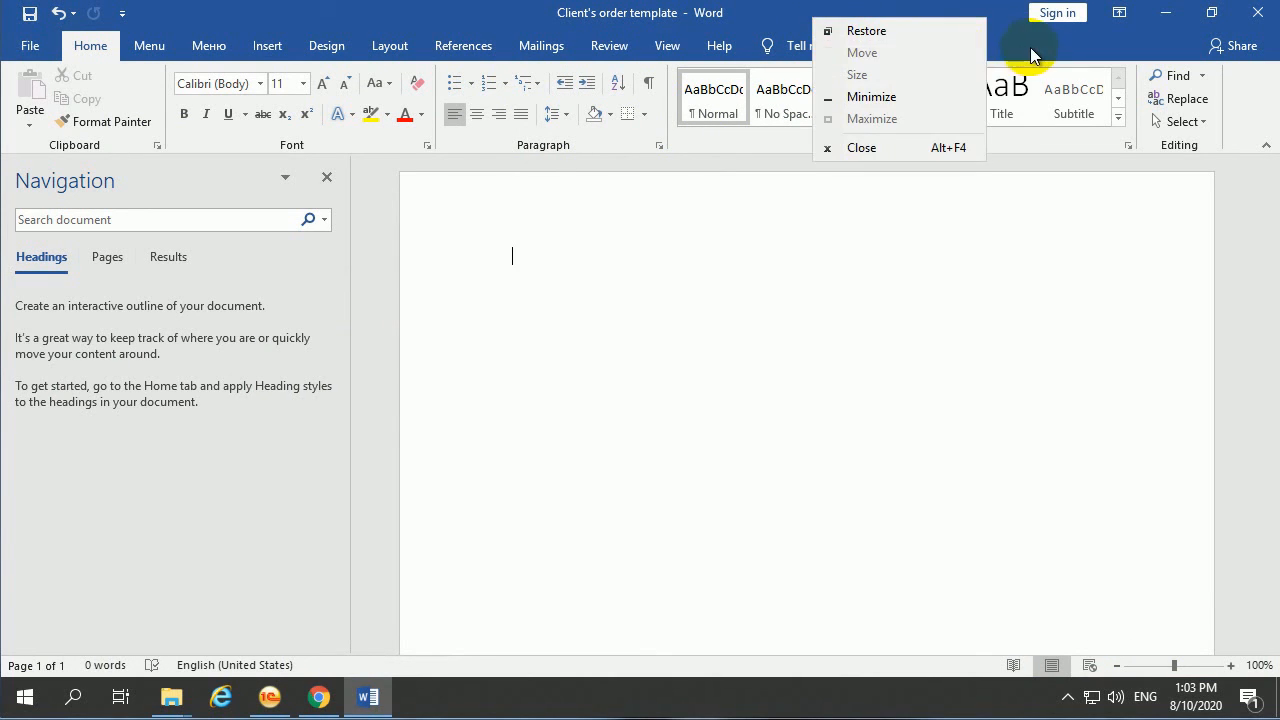
pyautogui.click(995, 46)
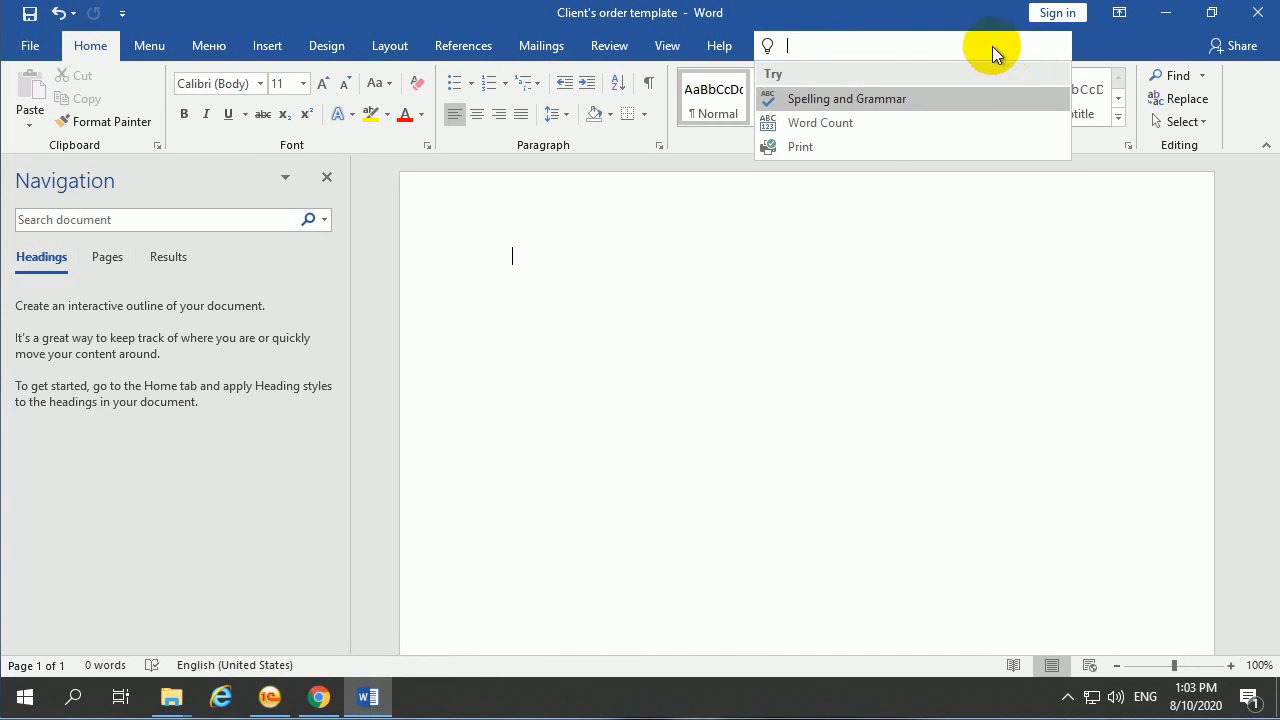
pyautogui.rightClick(1095, 44)
pyautogui.click(843, 45)
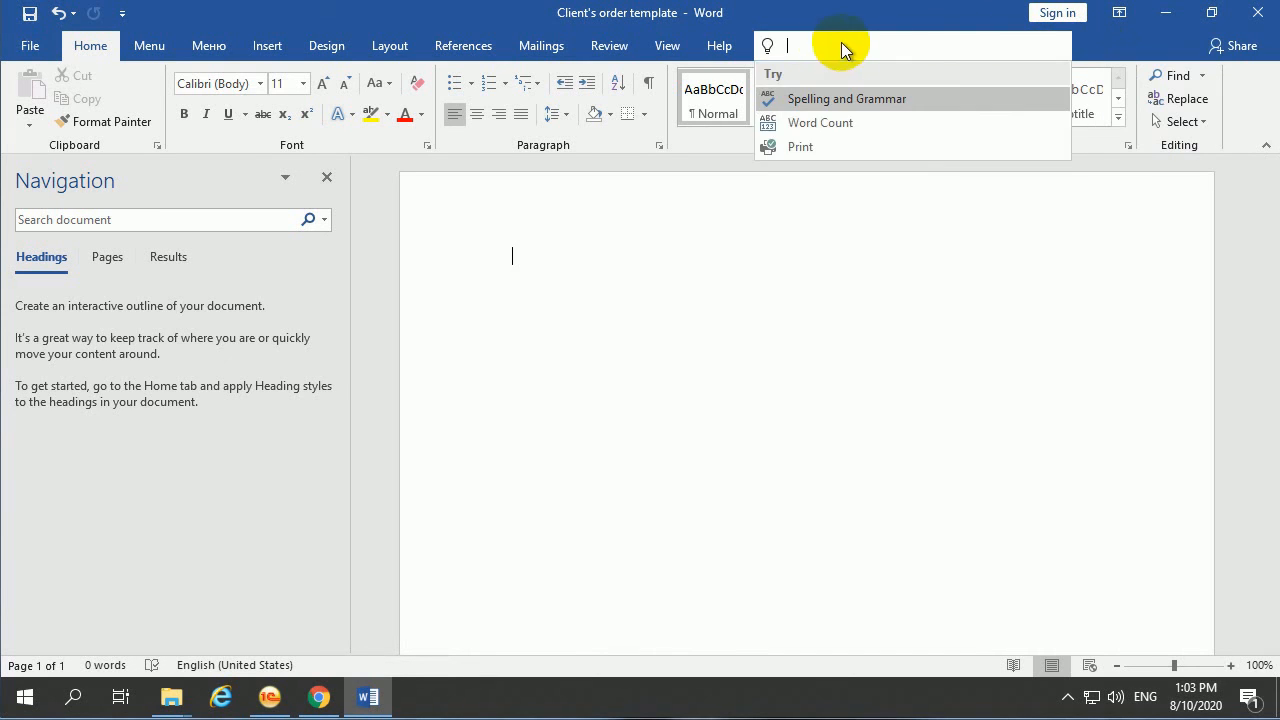
# - Customize Word's ribbon to show the Developer main tab
pyautogui.rightClick(460, 45)
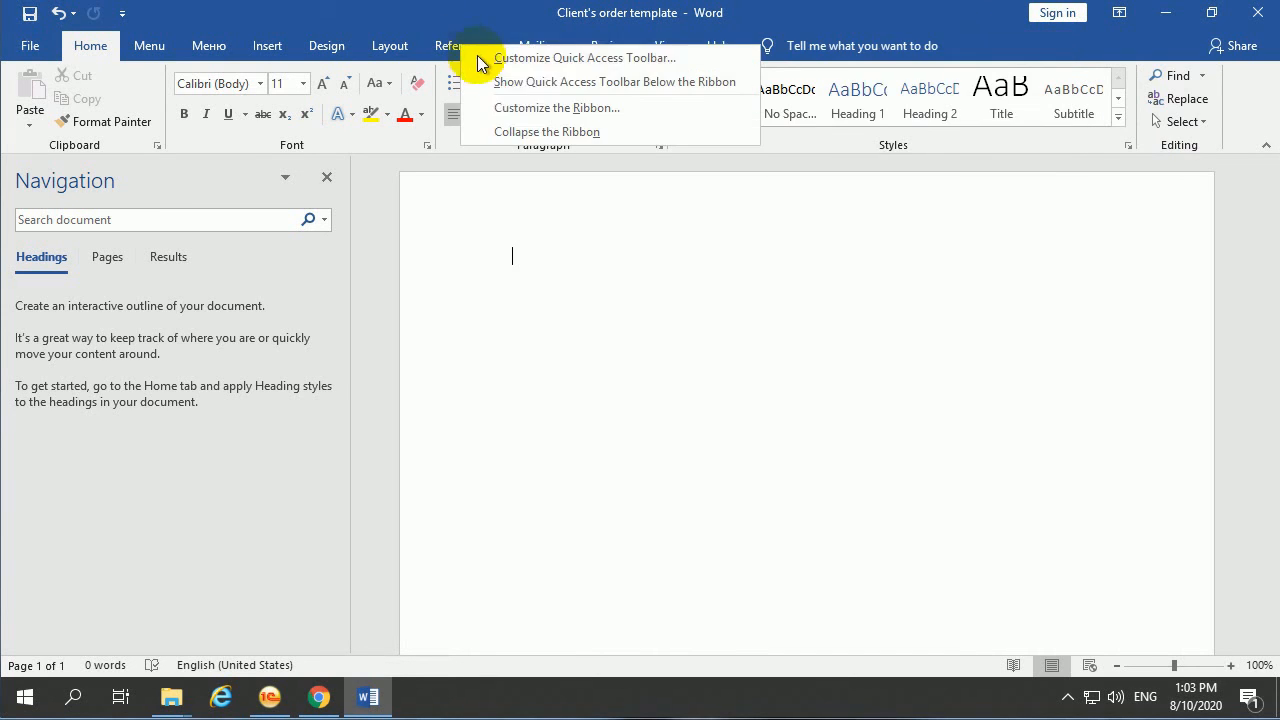
pyautogui.click(541, 110)
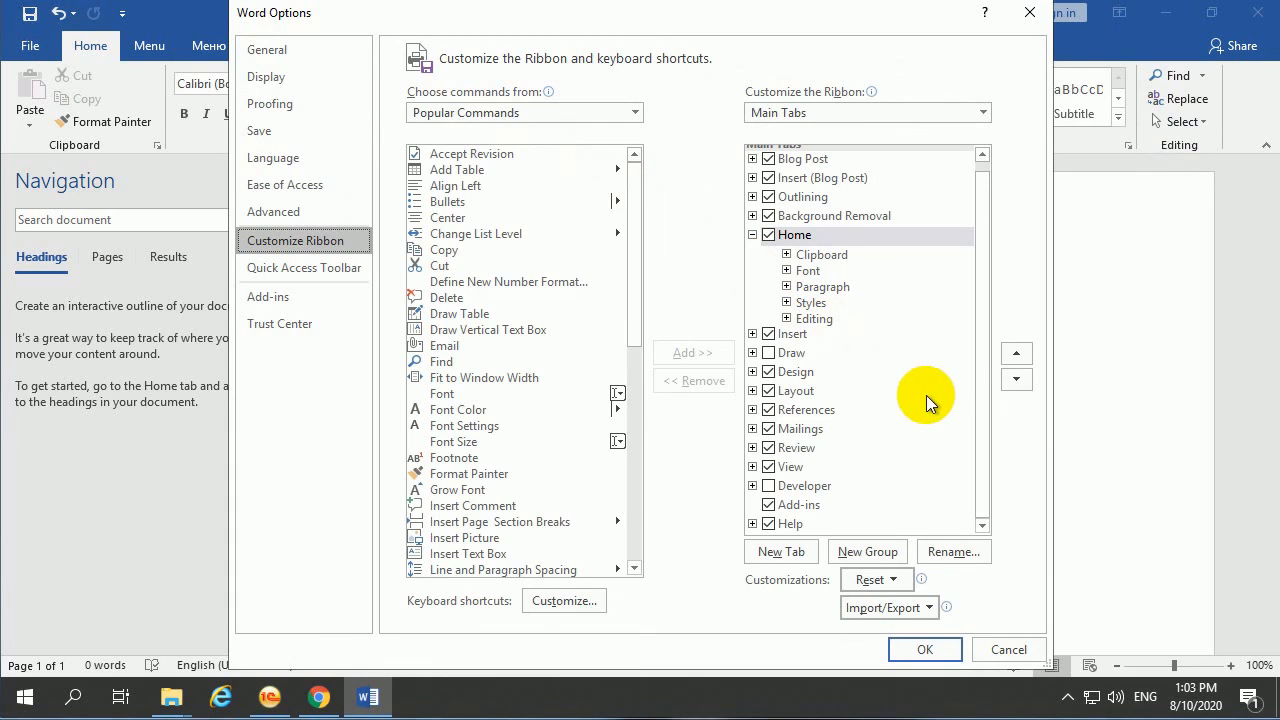
pyautogui.click(1030, 13)
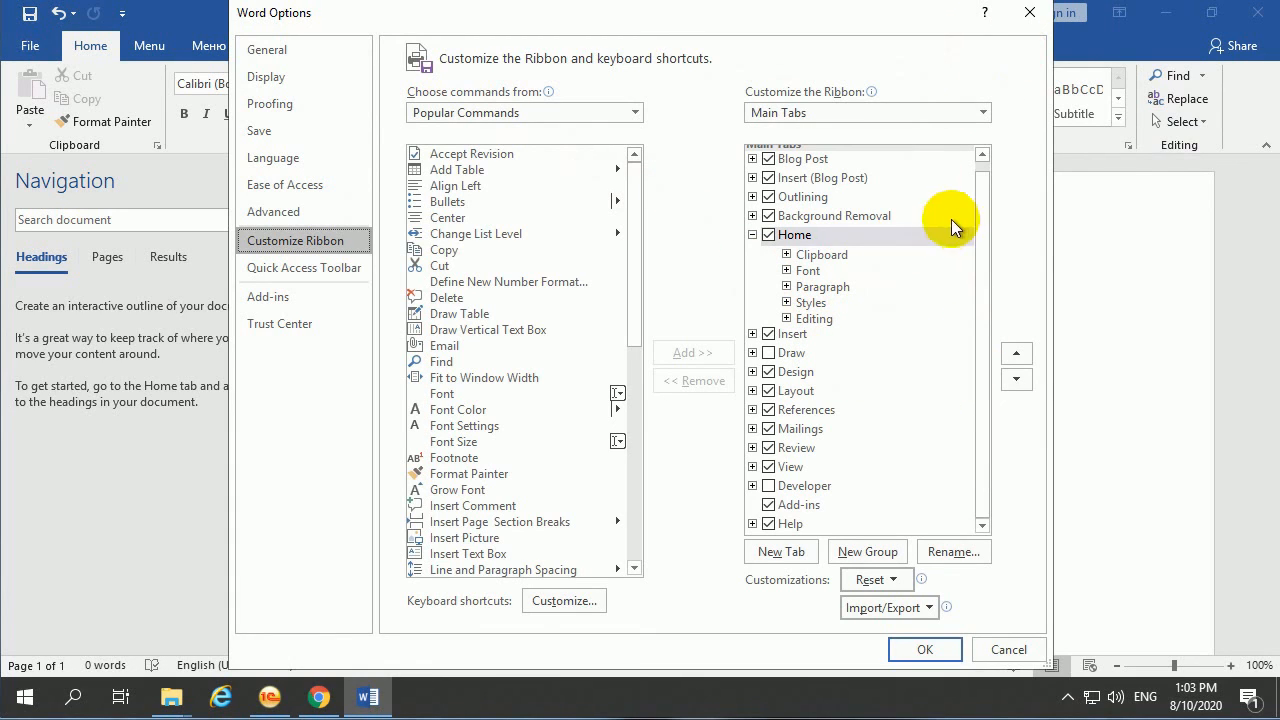
pyautogui.click(768, 486)
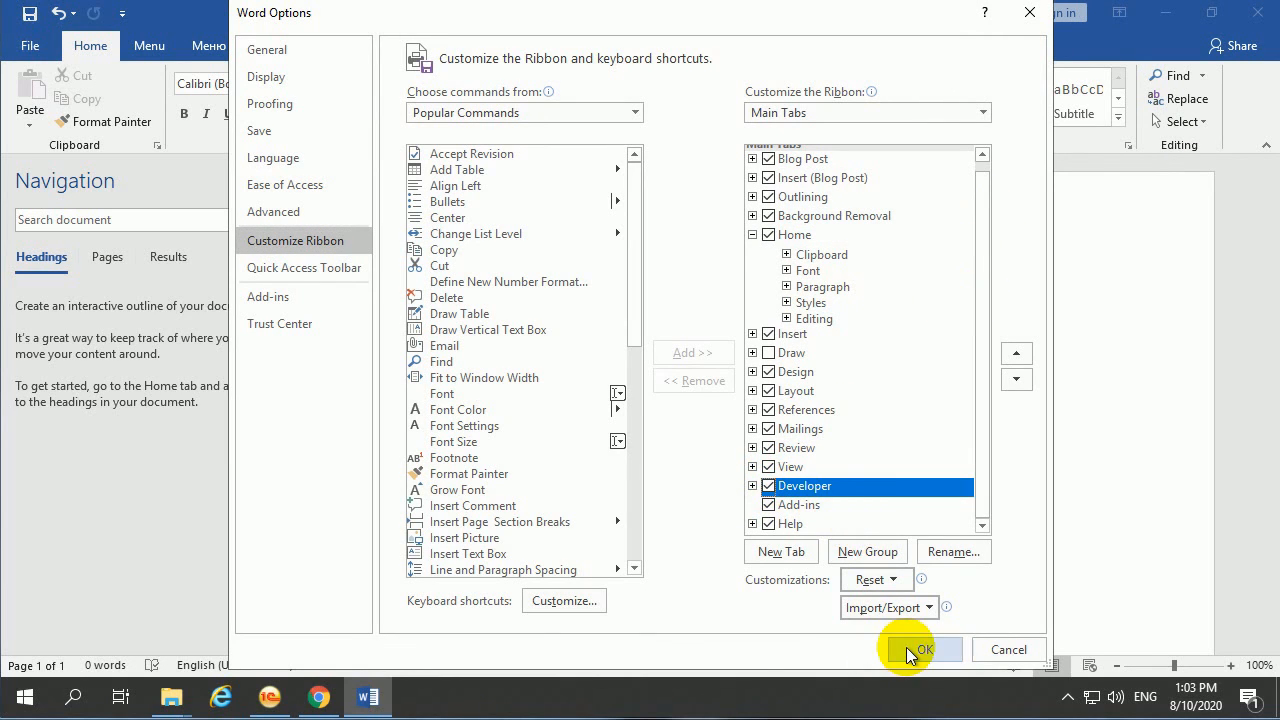
pyautogui.click(908, 650)
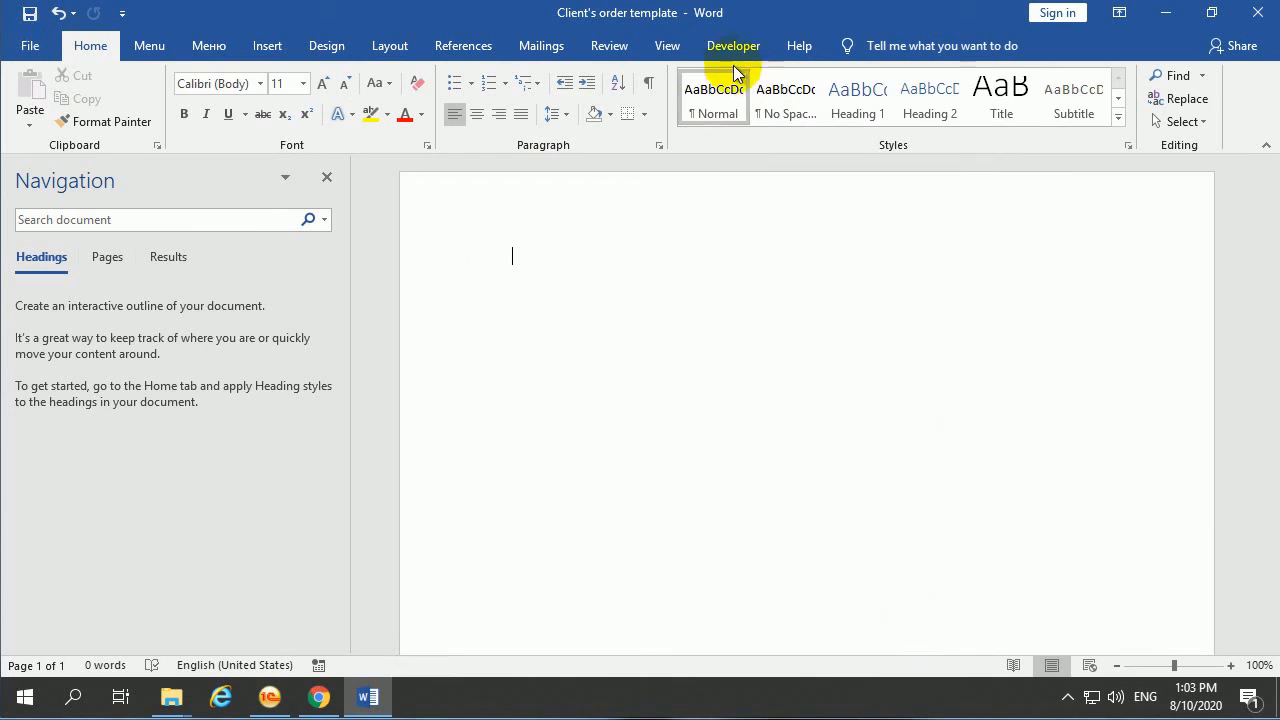
# - Insert a trial legacy Text Form Field in the blank document and delete it
pyautogui.click(724, 50)
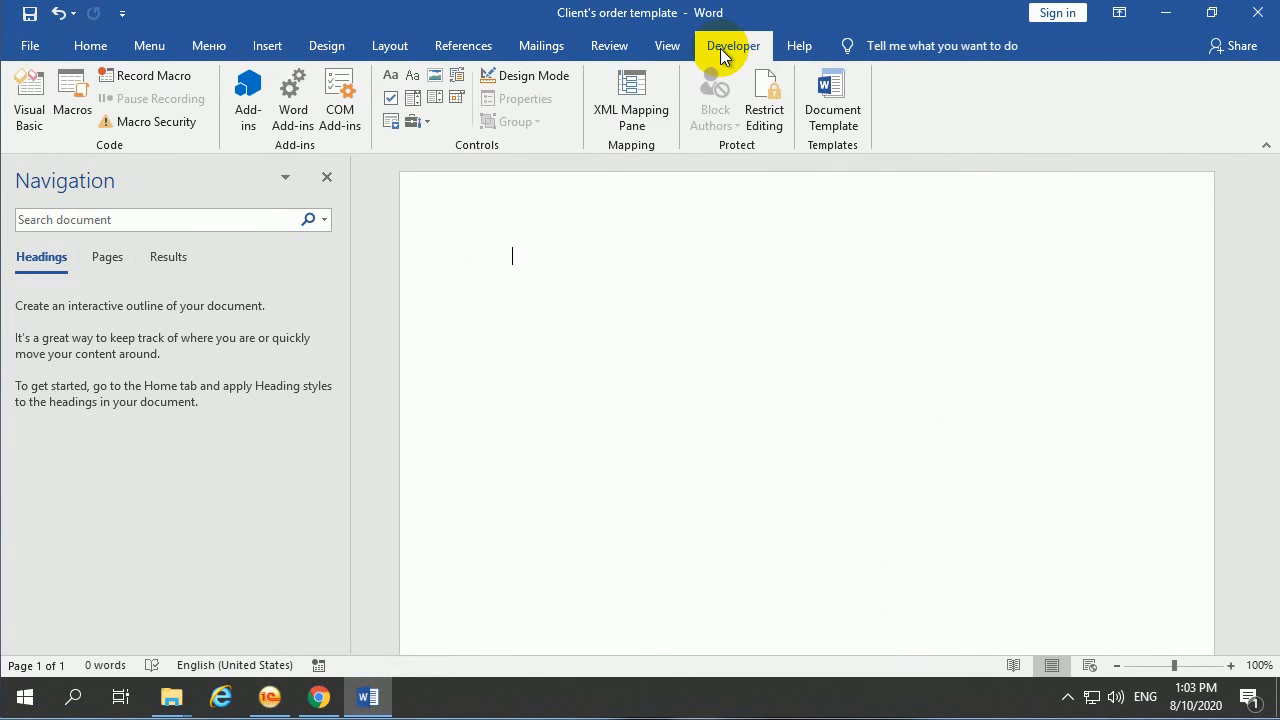
pyautogui.click(421, 122)
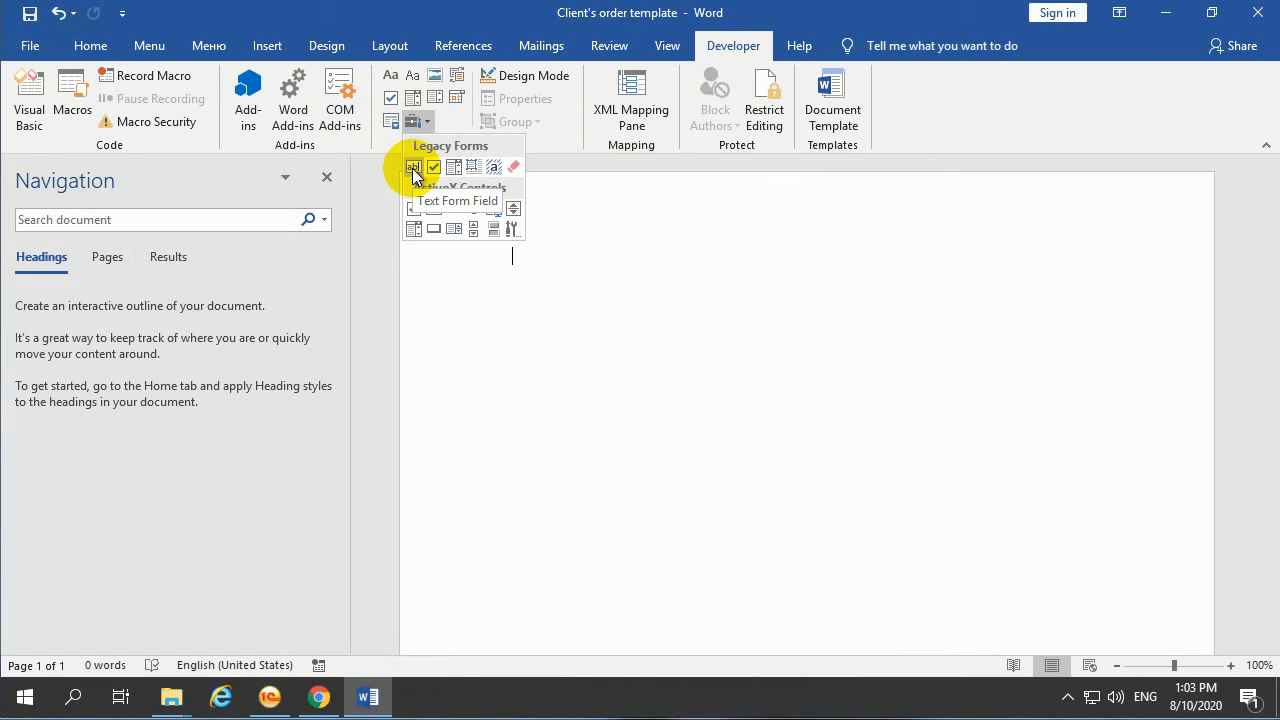
pyautogui.click(414, 168)
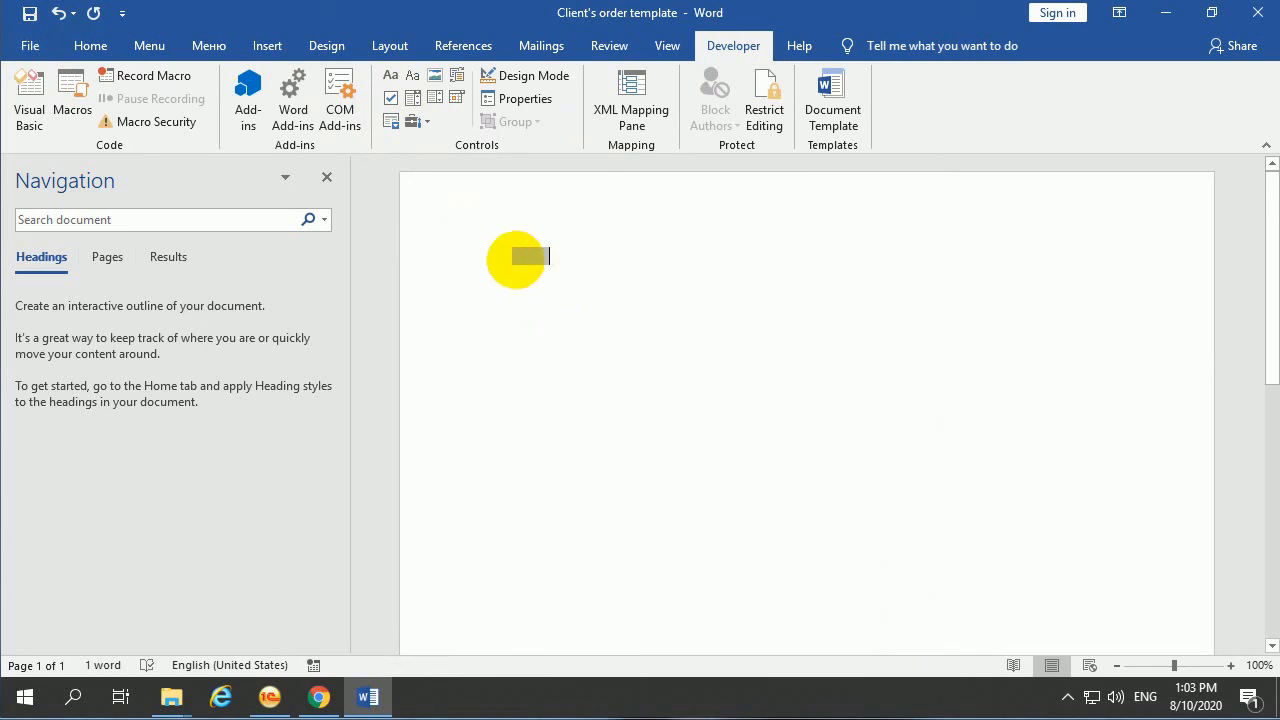
pyautogui.click(491, 257)
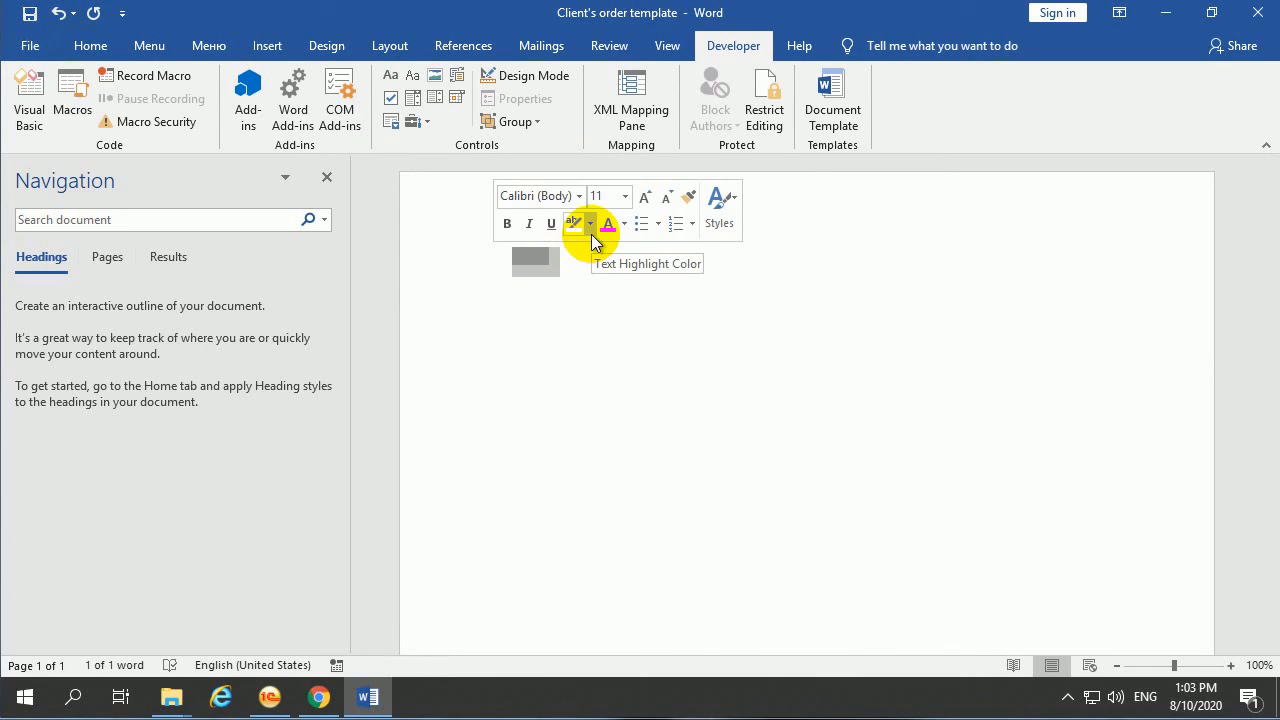
pyautogui.press('Delete')
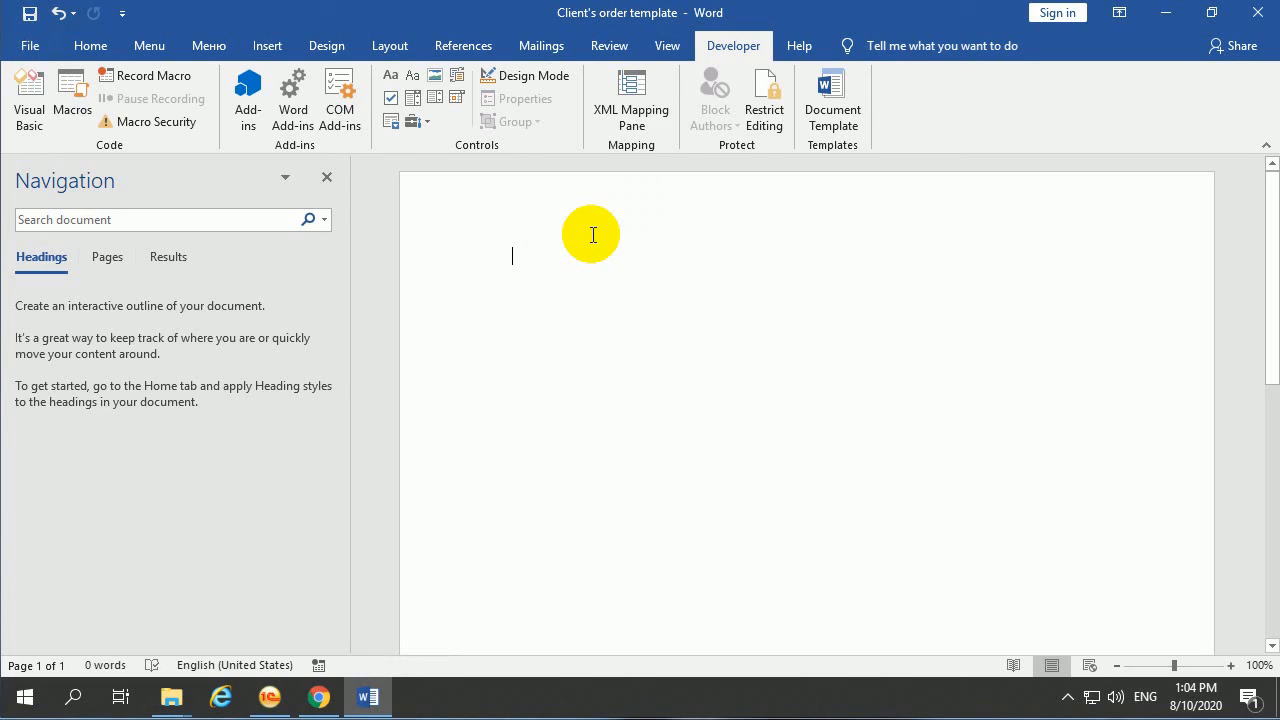
# - Enter the text "Order №" on the first line of the template, using the Russian keyboard layout for the number sign
pyautogui.write('Order')
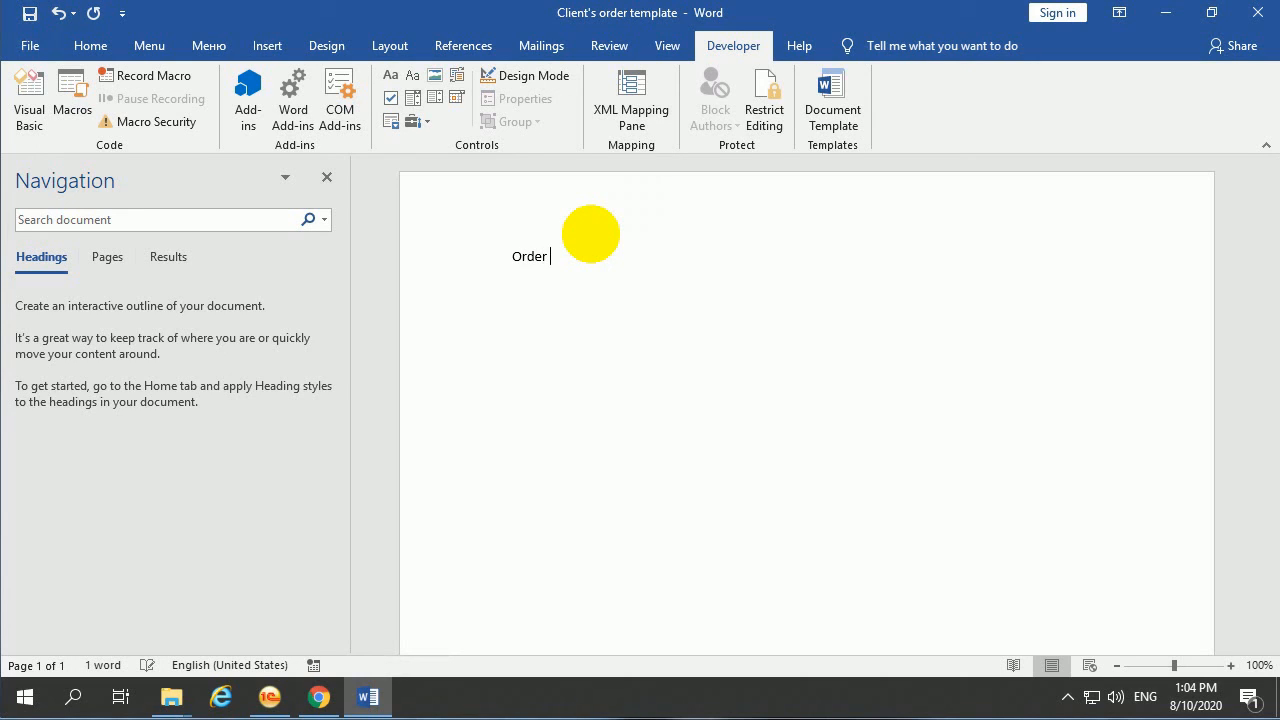
pyautogui.hotkey('alt', 'shift')
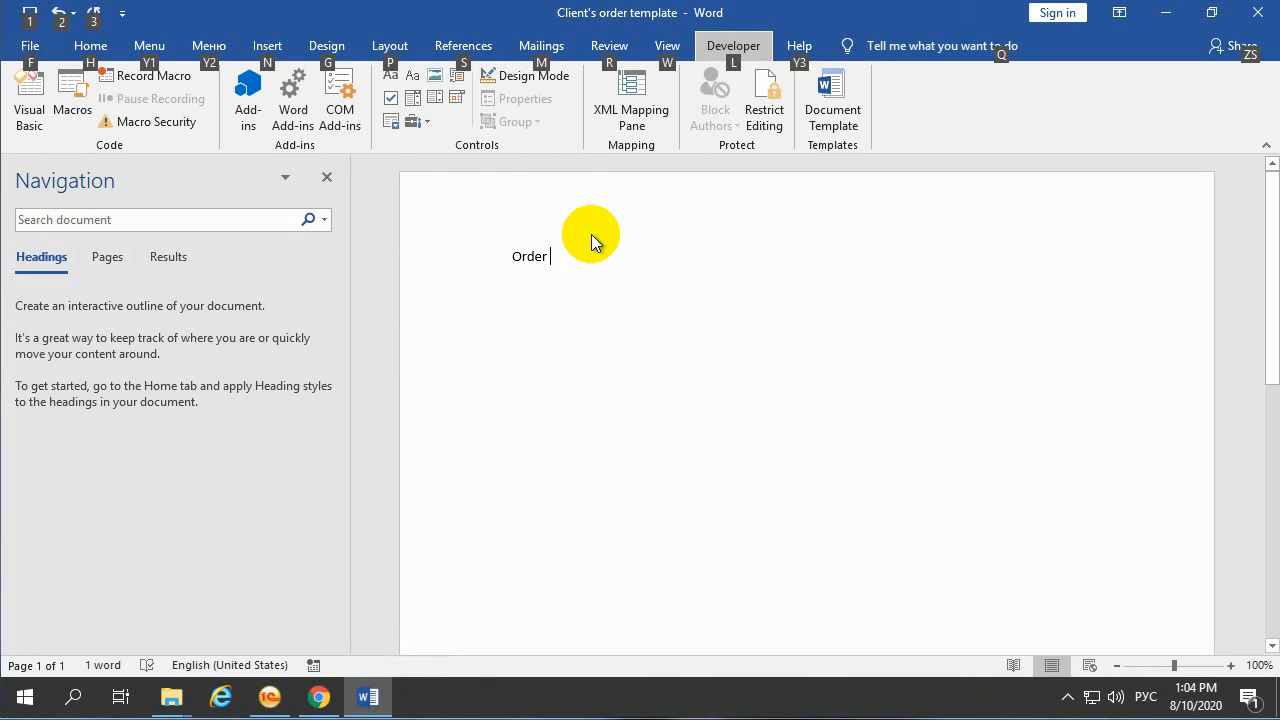
pyautogui.click(590, 274)
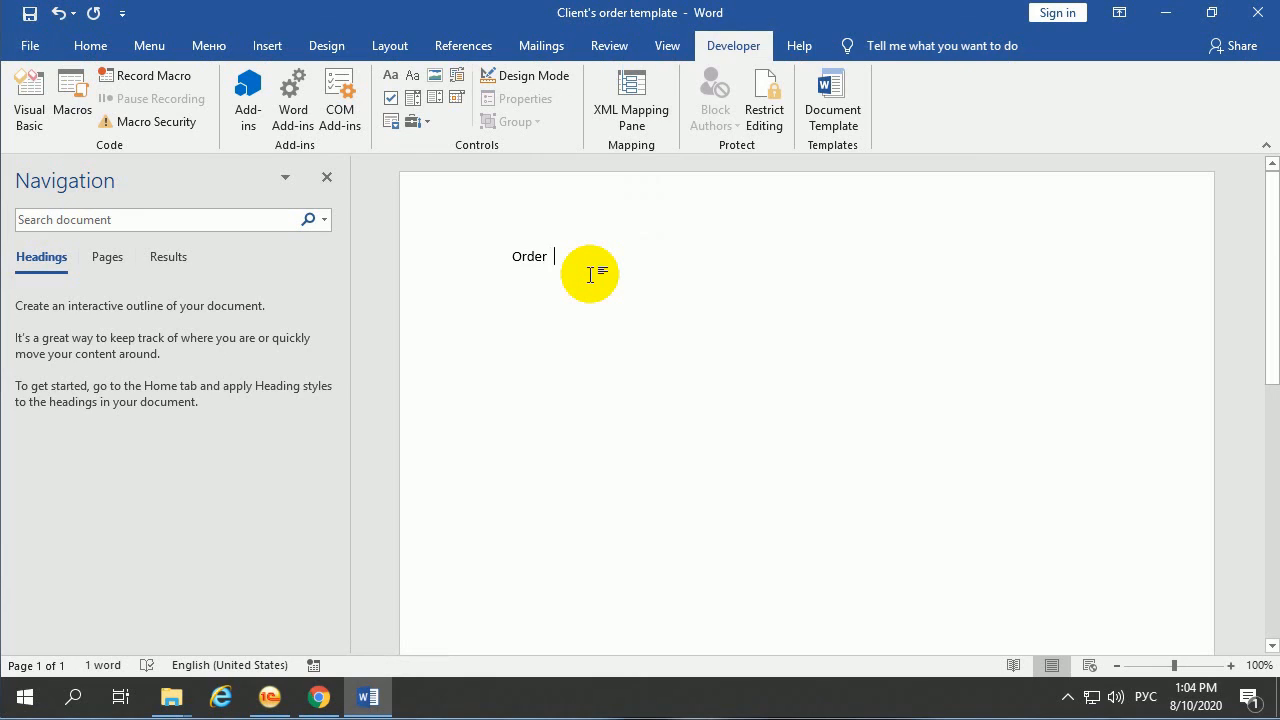
pyautogui.write('№')
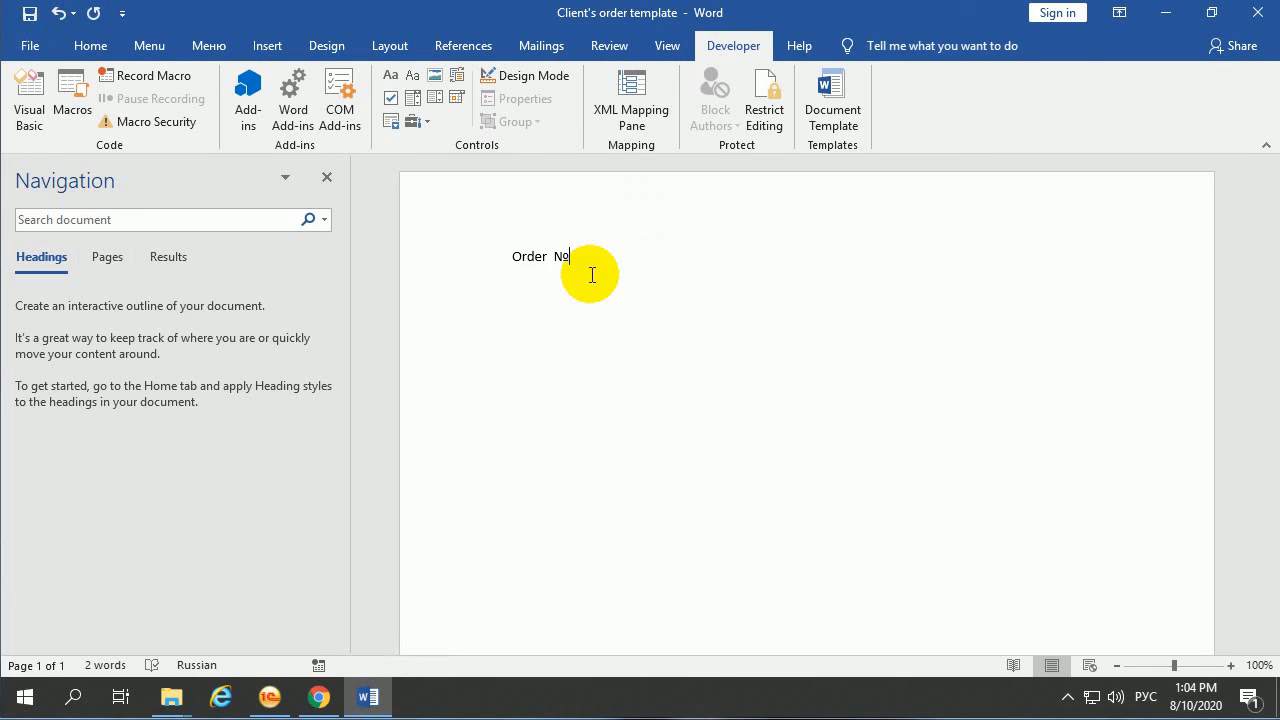
# - Insert a legacy Text Form Field after "Order №", separated by a space, with the keyboard layout switched to English
pyautogui.hotkey('alt', 'shift')
pyautogui.click(591, 275)
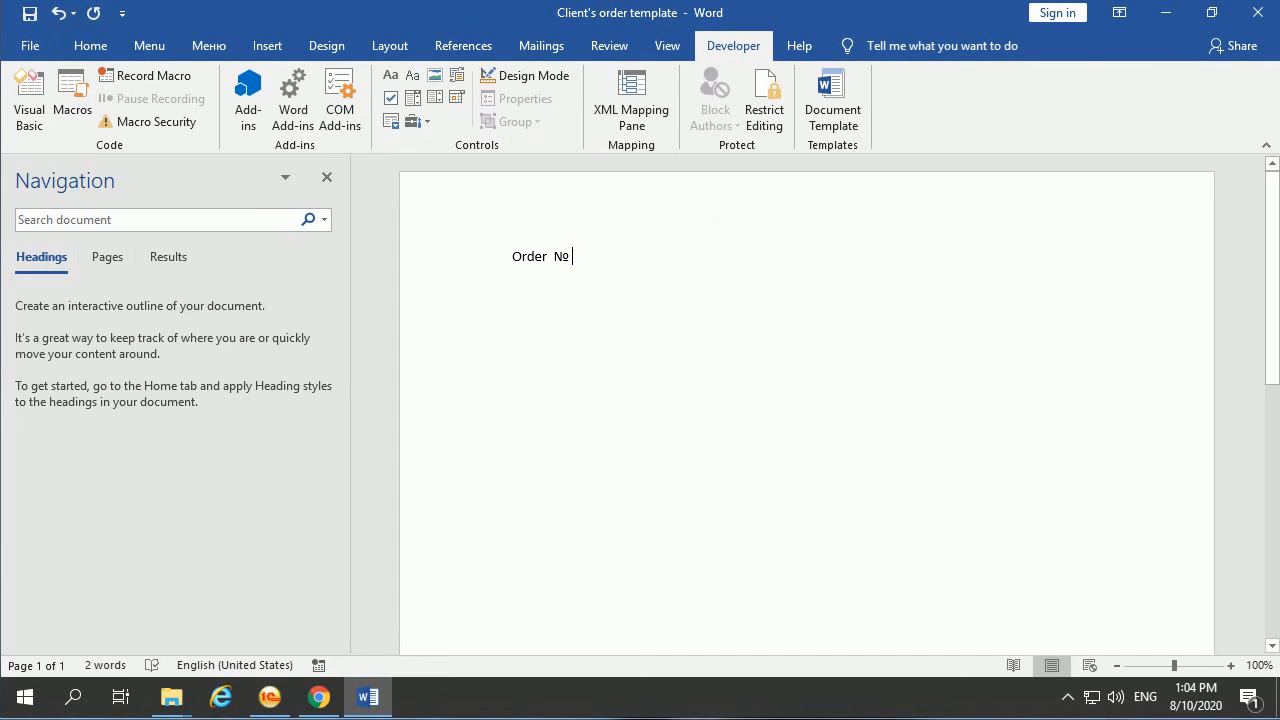
pyautogui.click(420, 124)
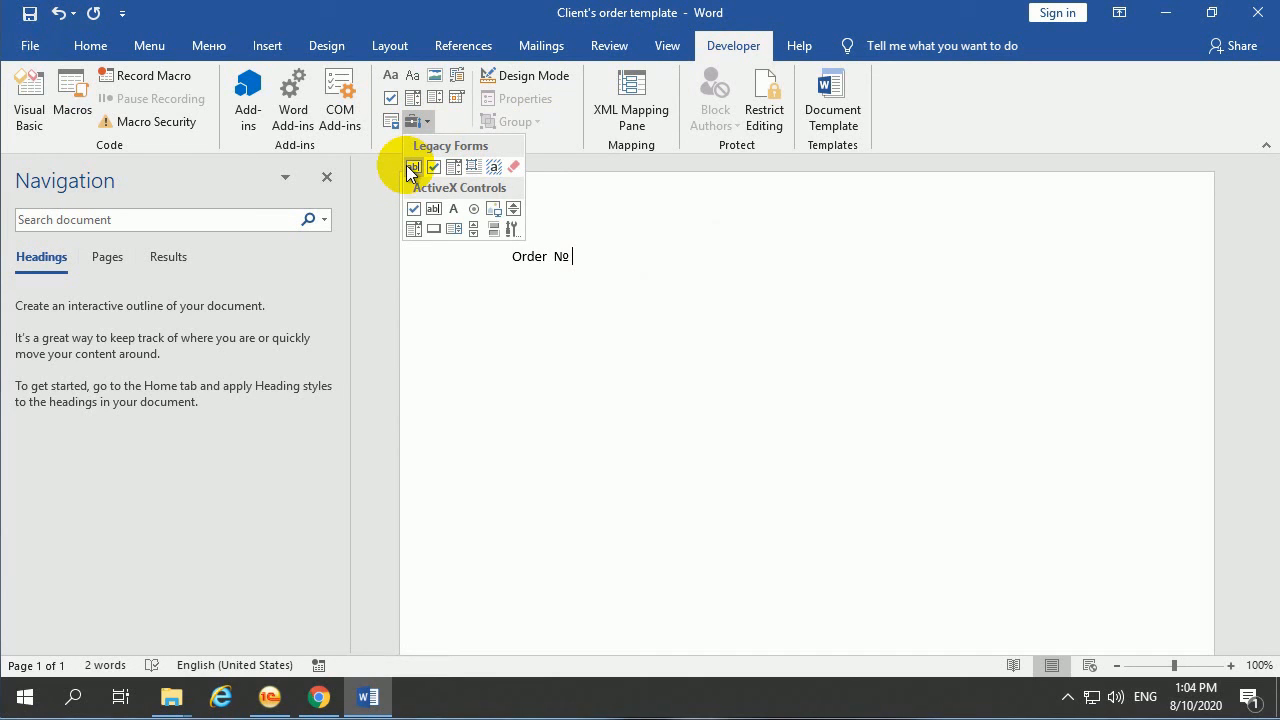
pyautogui.click(412, 167)
pyautogui.moveTo(618, 254); pyautogui.dragTo(591, 257)
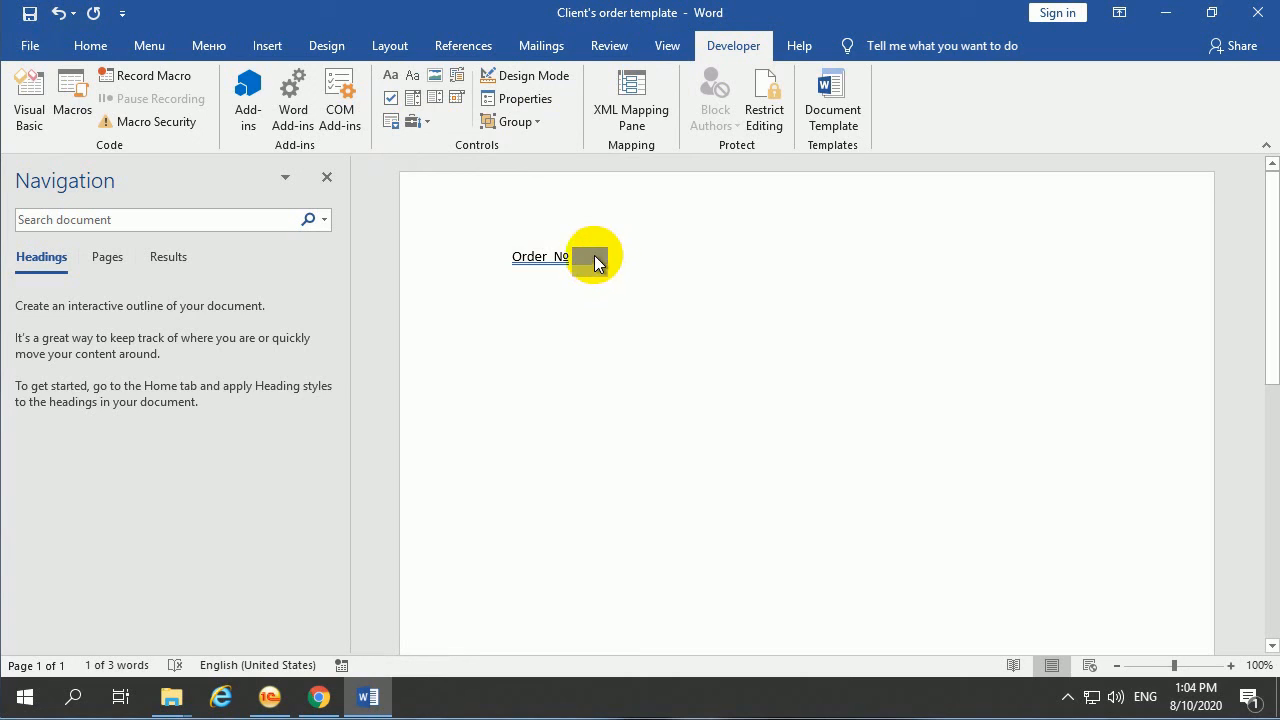
# - Open the options of the text form field after "Order №" and set its bookmark to RegNum
pyautogui.doubleClick(594, 260)
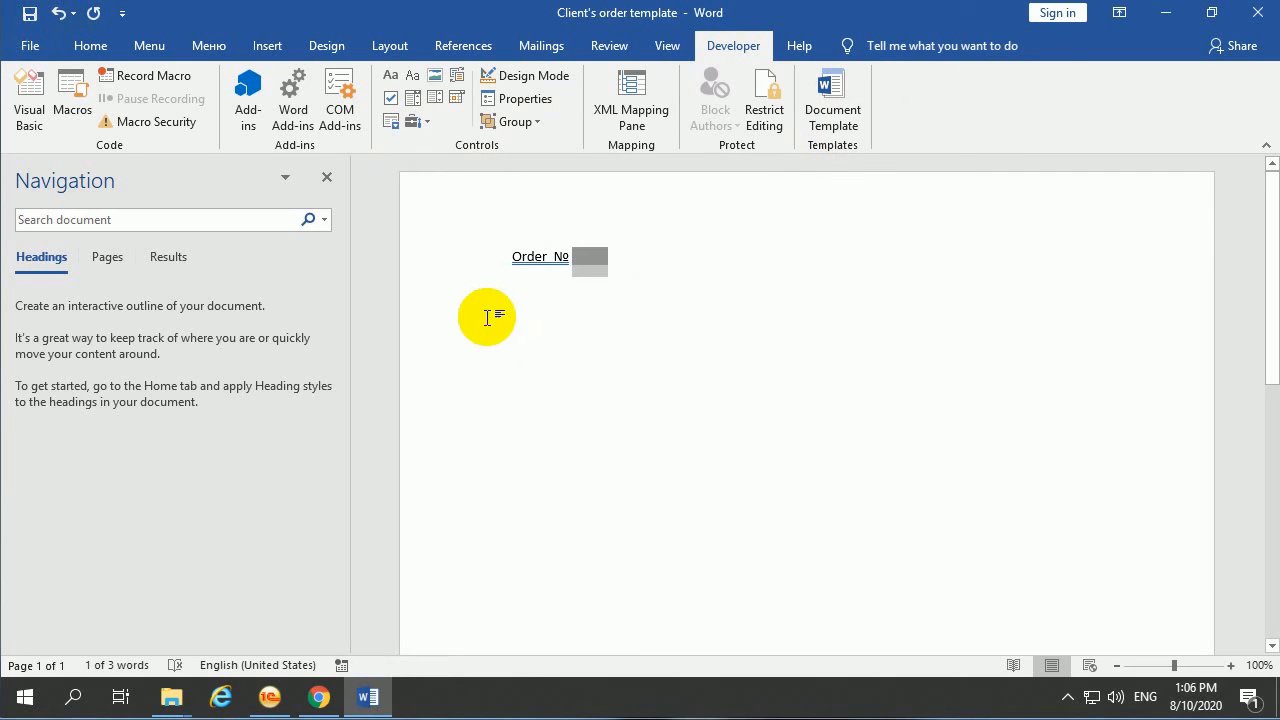
pyautogui.doubleClick(593, 262)
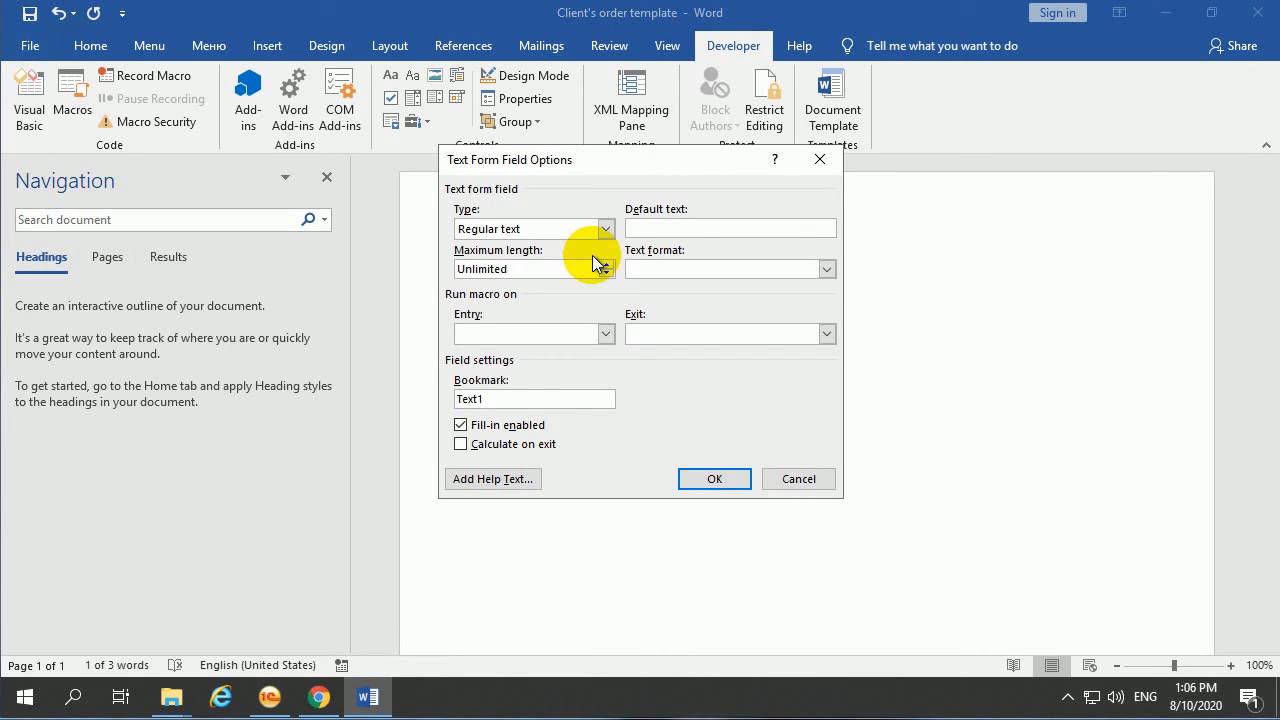
pyautogui.click(456, 157)
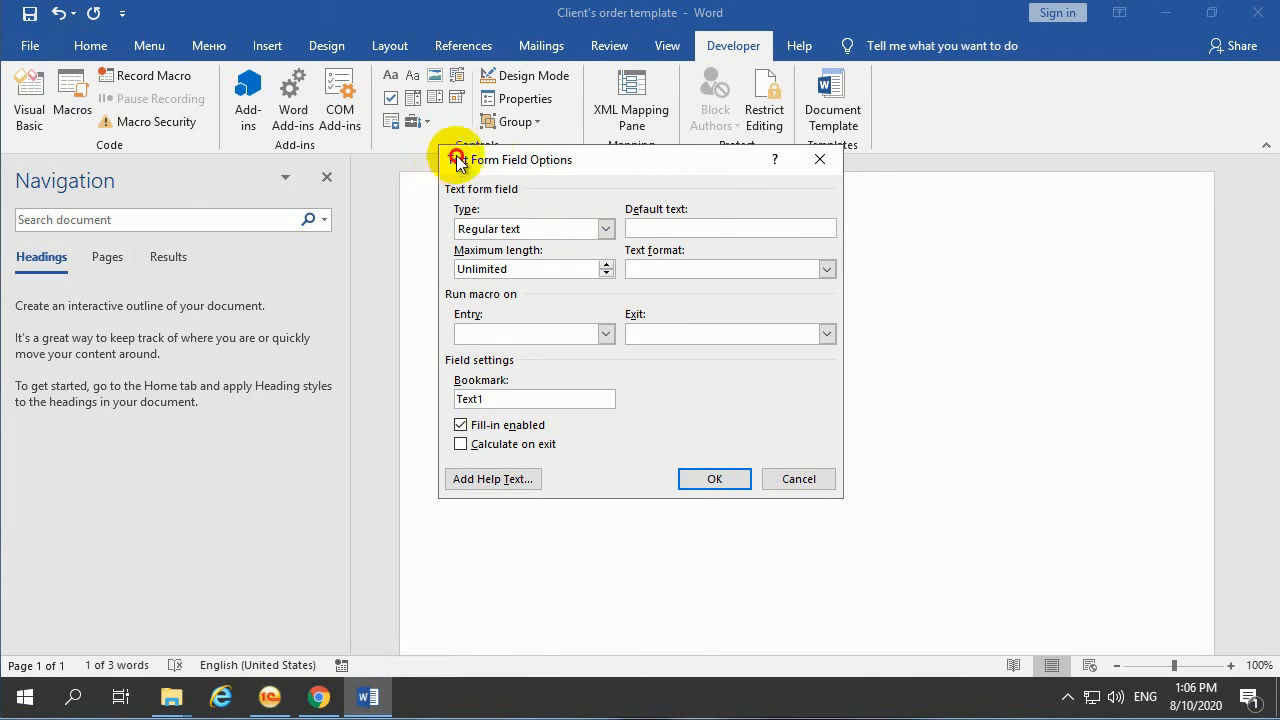
pyautogui.moveTo(456, 160); pyautogui.dragTo(498, 148)
pyautogui.moveTo(657, 151); pyautogui.dragTo(587, 221)
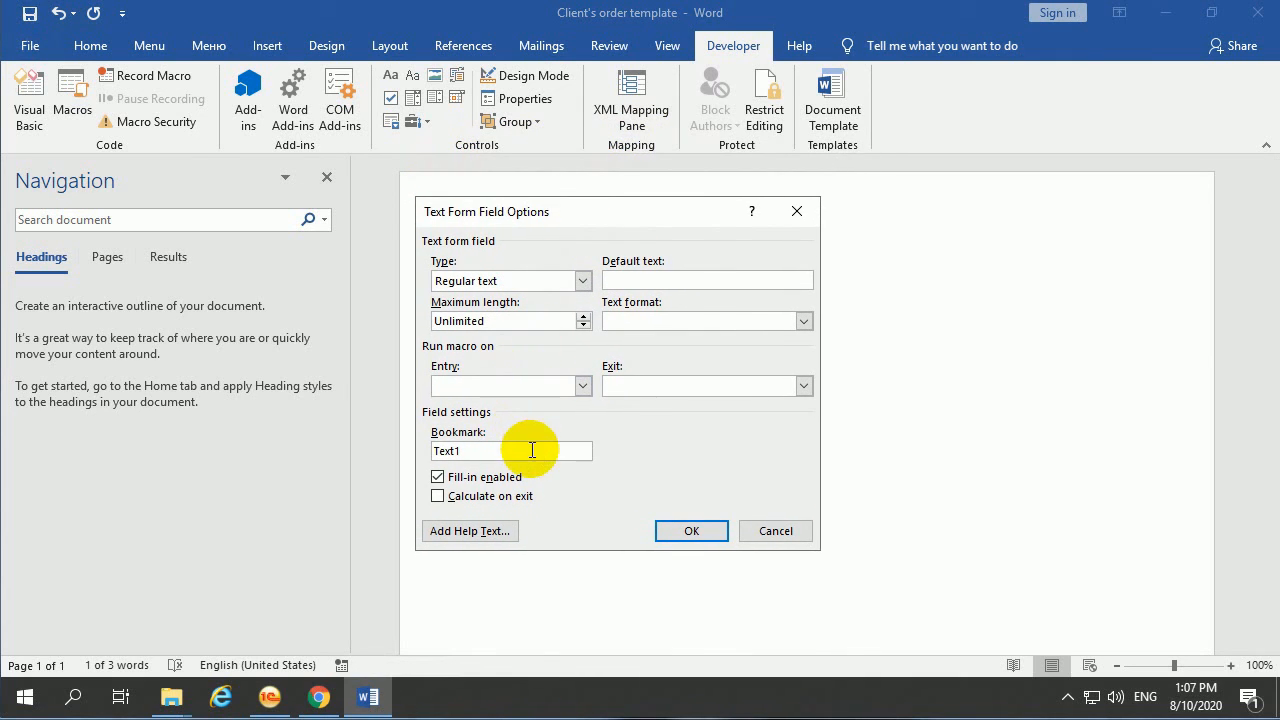
pyautogui.press('BackSpace')
pyautogui.press('BackSpace')
pyautogui.press('BackSpace')
pyautogui.press('BackSpace')
pyautogui.press('BackSpace')
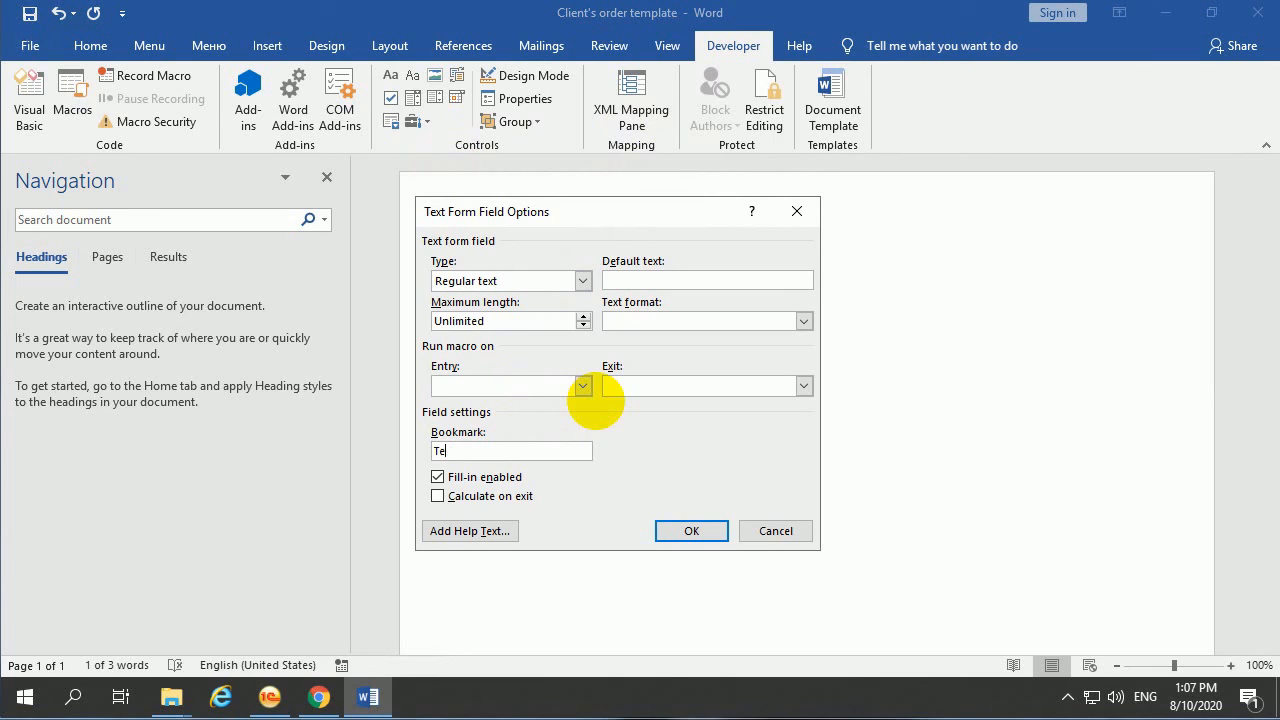
pyautogui.write('RegNum')
# - Enter a sample order number as the RegNum field's default text and confirm the field options
pyautogui.click(728, 282)
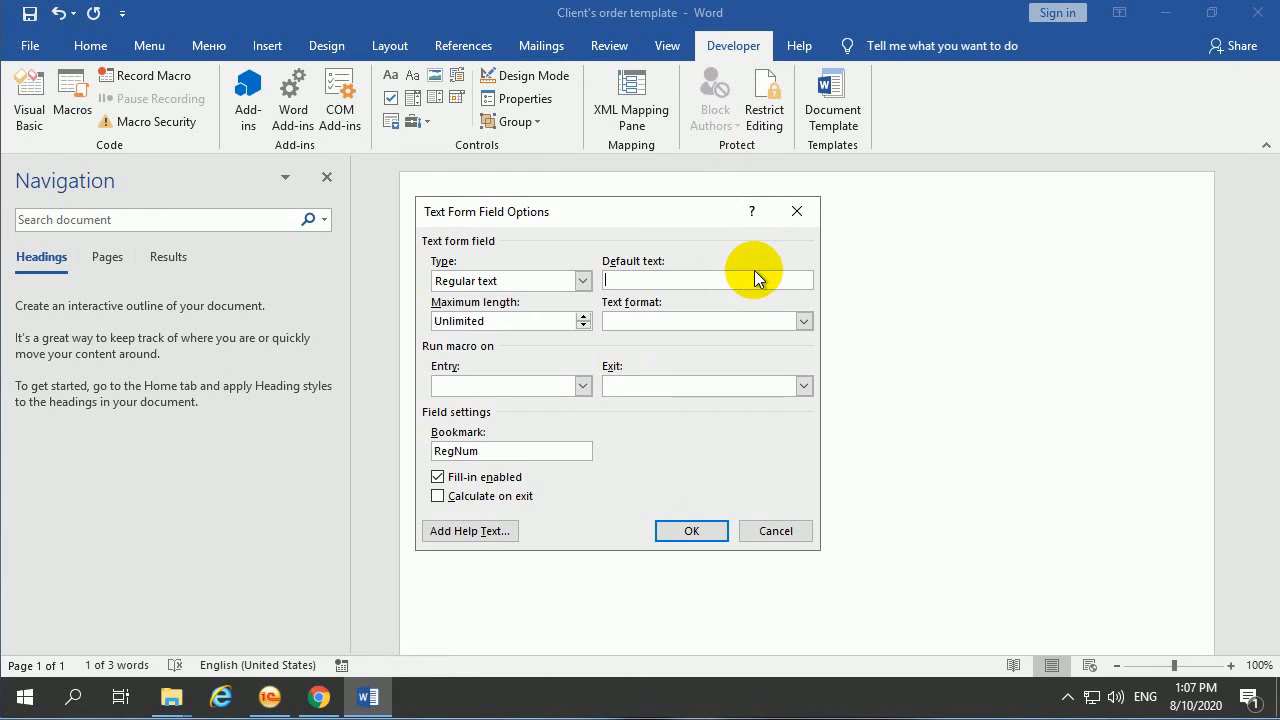
pyautogui.write('3246++656')
pyautogui.press('BackSpace')
pyautogui.press('BackSpace')
pyautogui.press('BackSpace')
pyautogui.press('BackSpace')
pyautogui.press('BackSpace')
pyautogui.press('BackSpace')
pyautogui.write('889')
pyautogui.click(717, 529)
# - Add the text "Date:" after the order number field on the same line
pyautogui.click(679, 247)
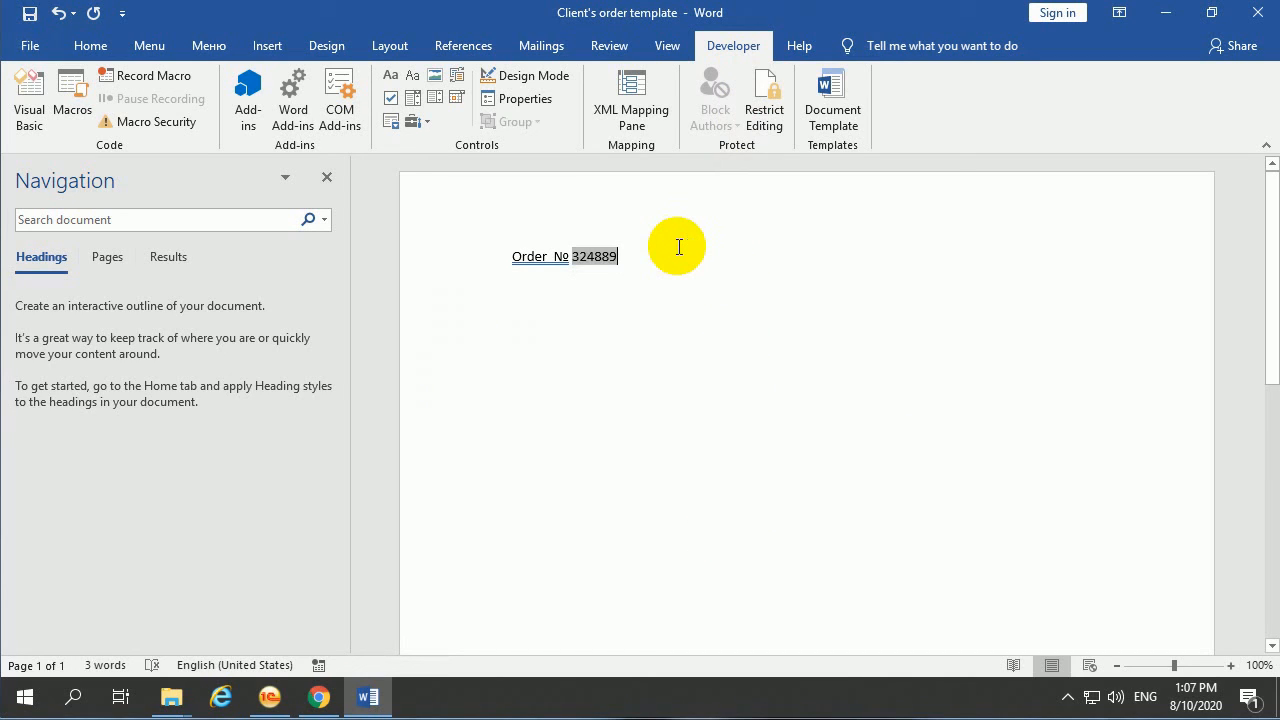
pyautogui.press('Right')
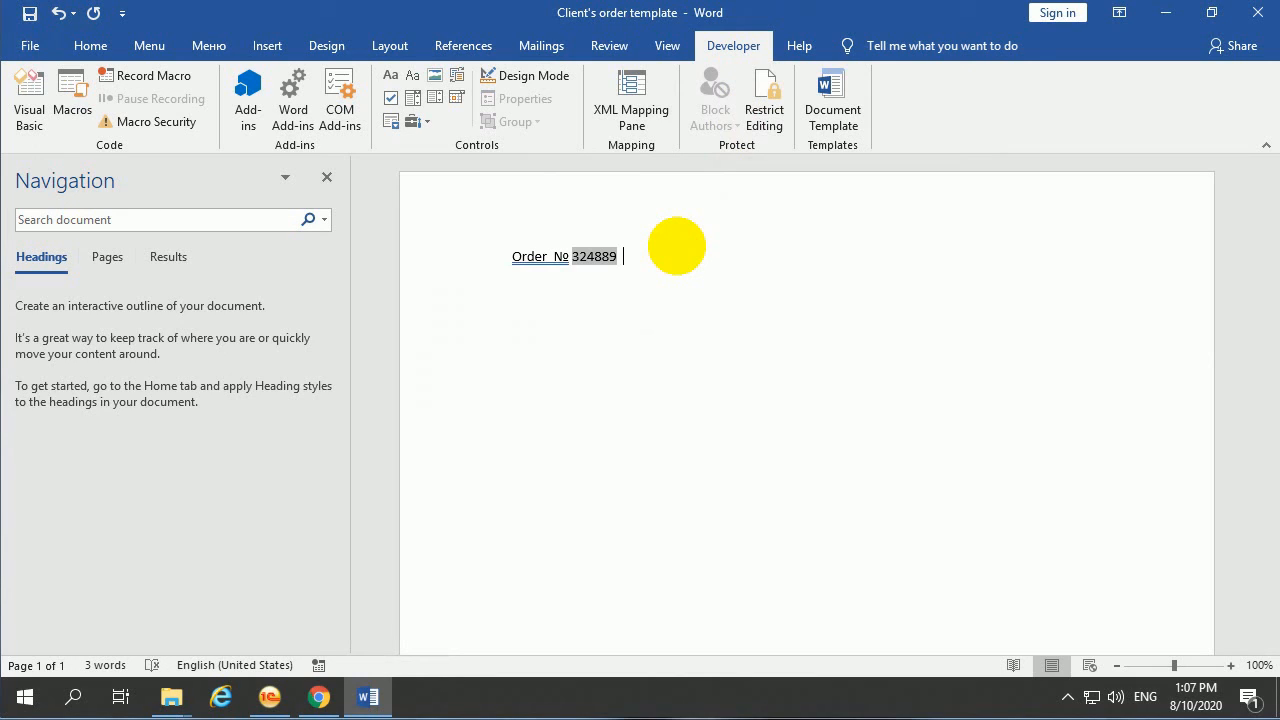
pyautogui.write('da')
pyautogui.press('BackSpace')
pyautogui.press('BackSpace')
pyautogui.write('Date:')
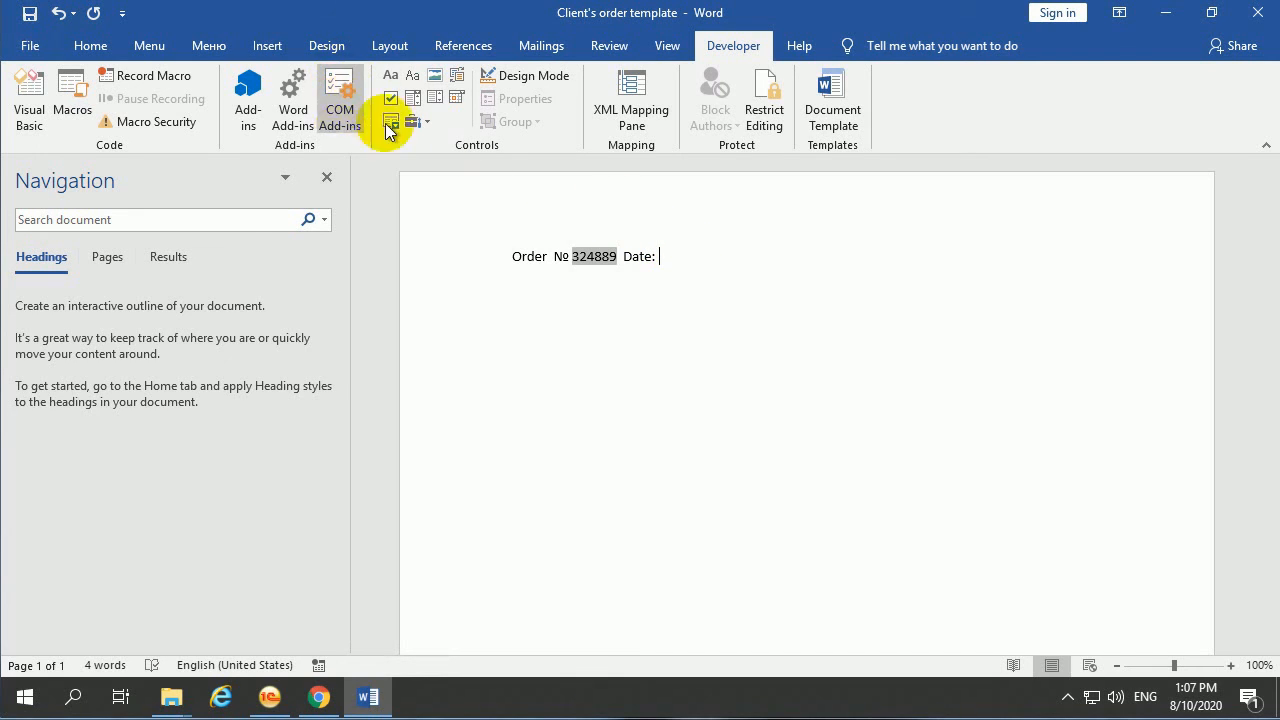
# - Insert a legacy Text Form Field after "Date:"
pyautogui.click(525, 76)
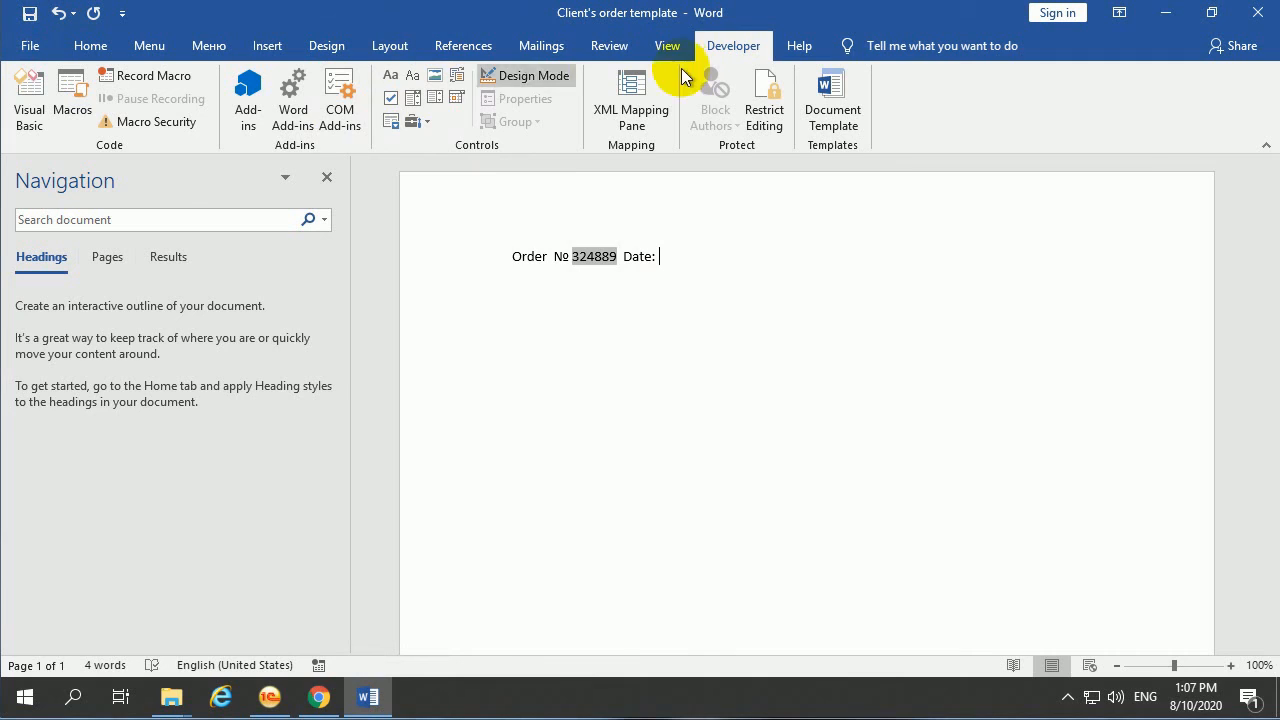
pyautogui.click(417, 126)
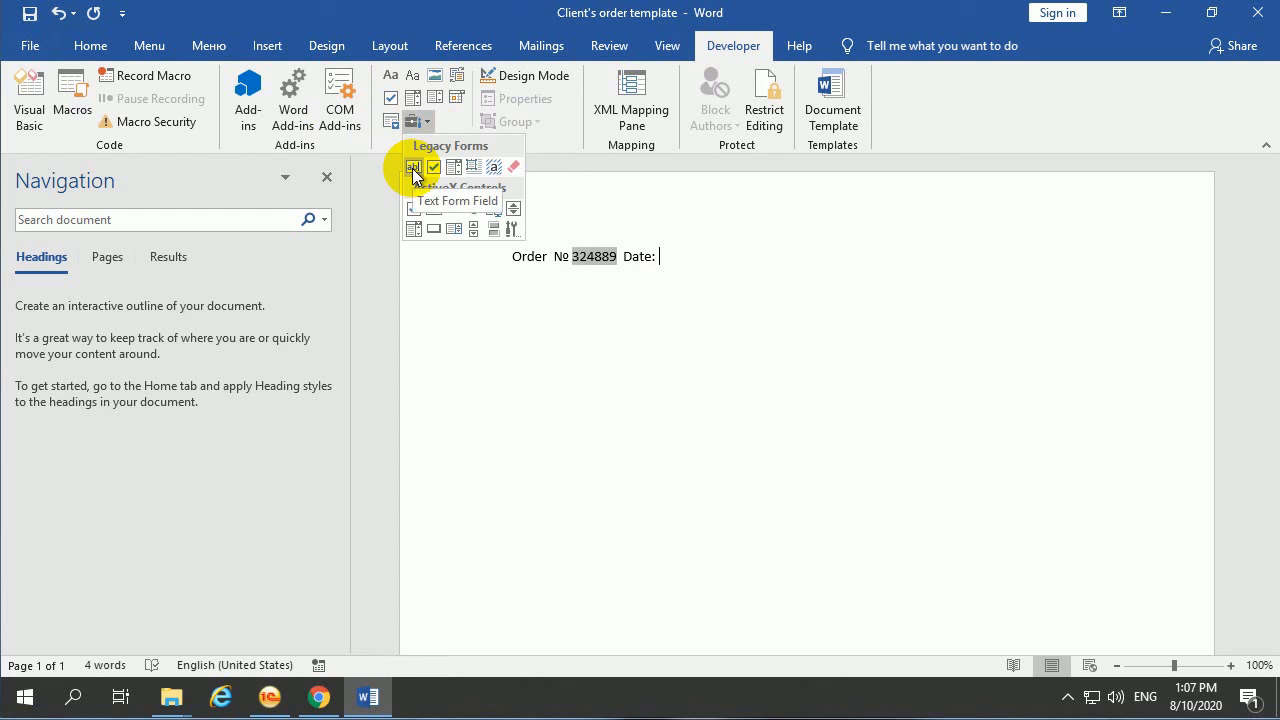
pyautogui.click(414, 169)
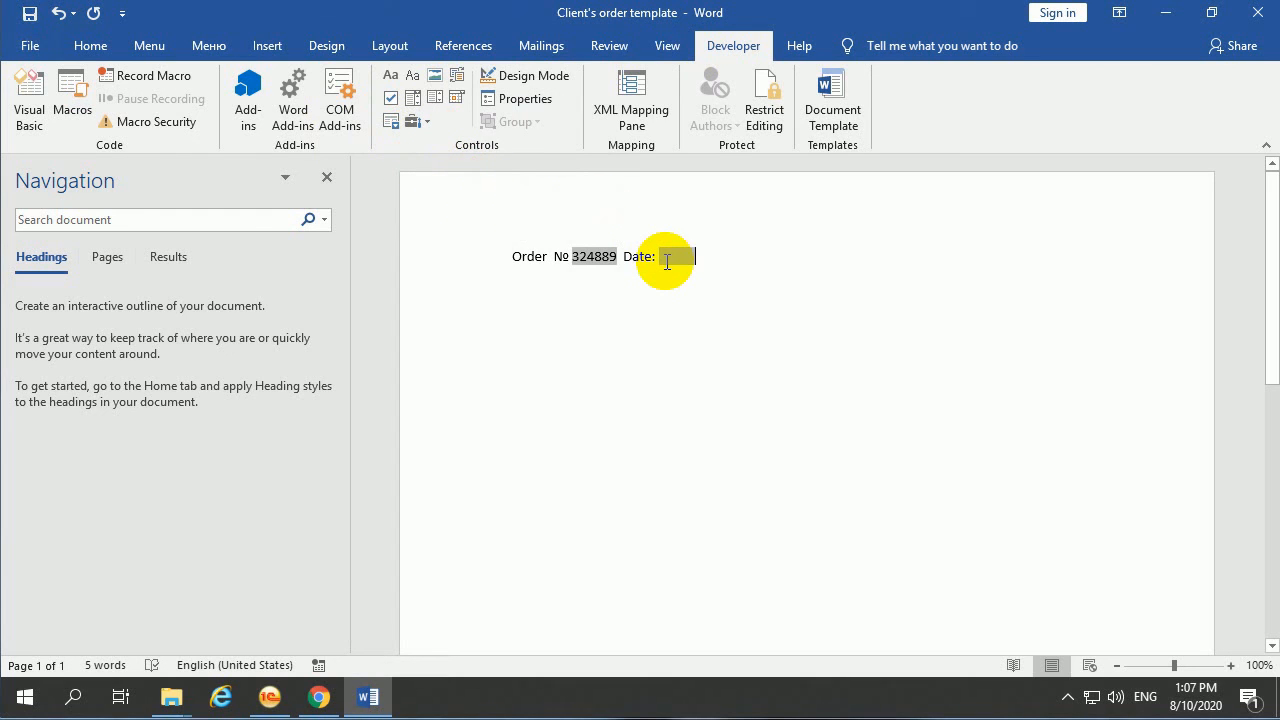
pyautogui.click(666, 258)
# - Set the date field's bookmark to RegDate and its default text to 01.02.2020
pyautogui.doubleClick(668, 262)
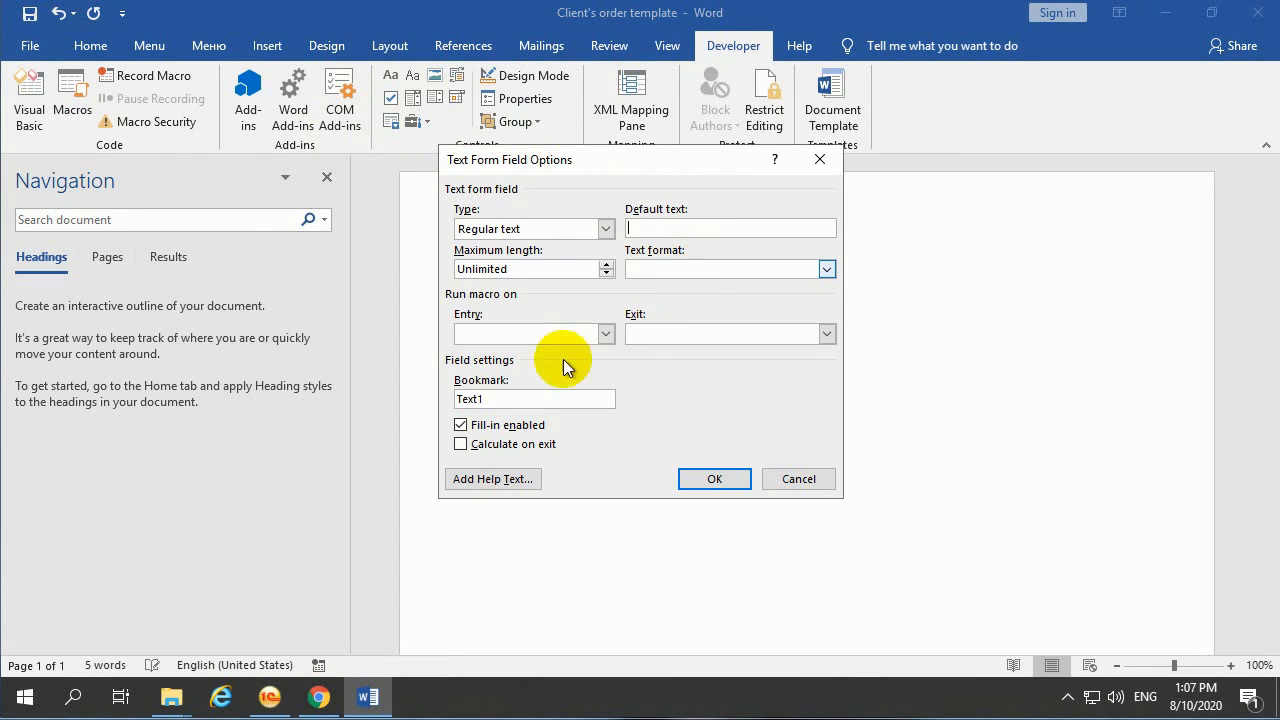
pyautogui.moveTo(590, 403); pyautogui.dragTo(451, 372)
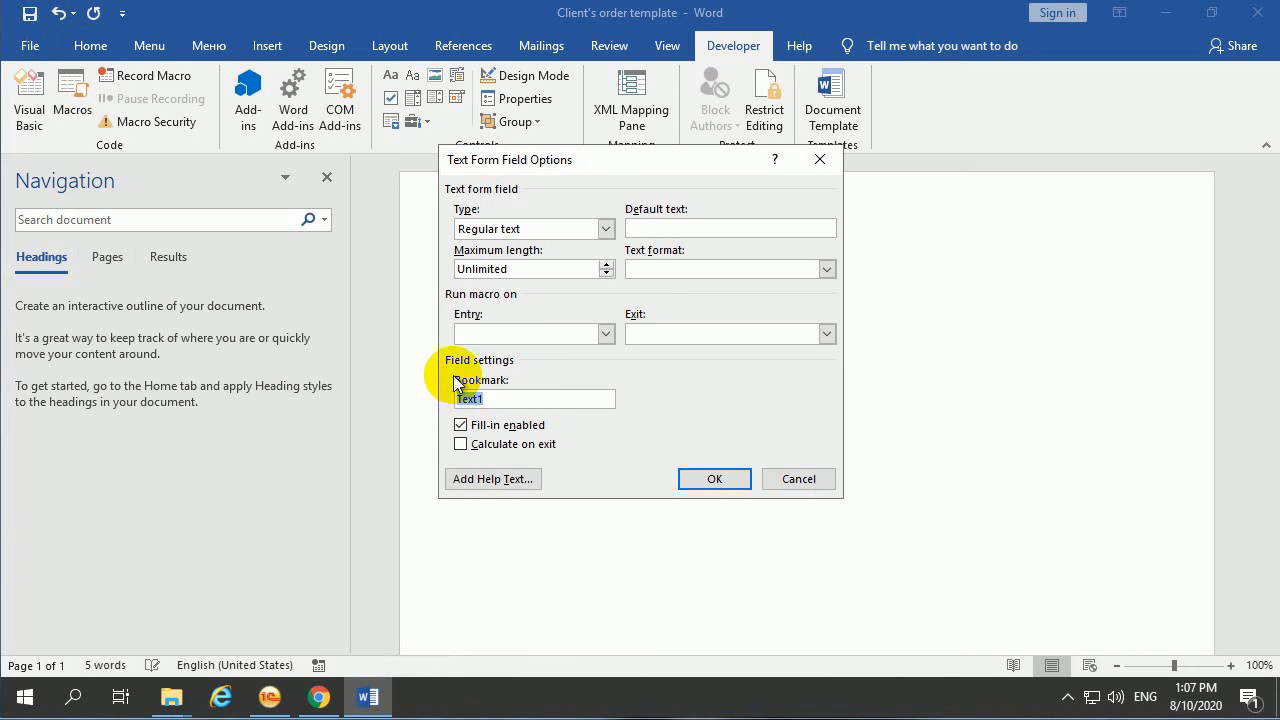
pyautogui.press('BackSpace')
pyautogui.write('Red')
pyautogui.press('BackSpace')
pyautogui.write('gDate')
pyautogui.click(657, 234)
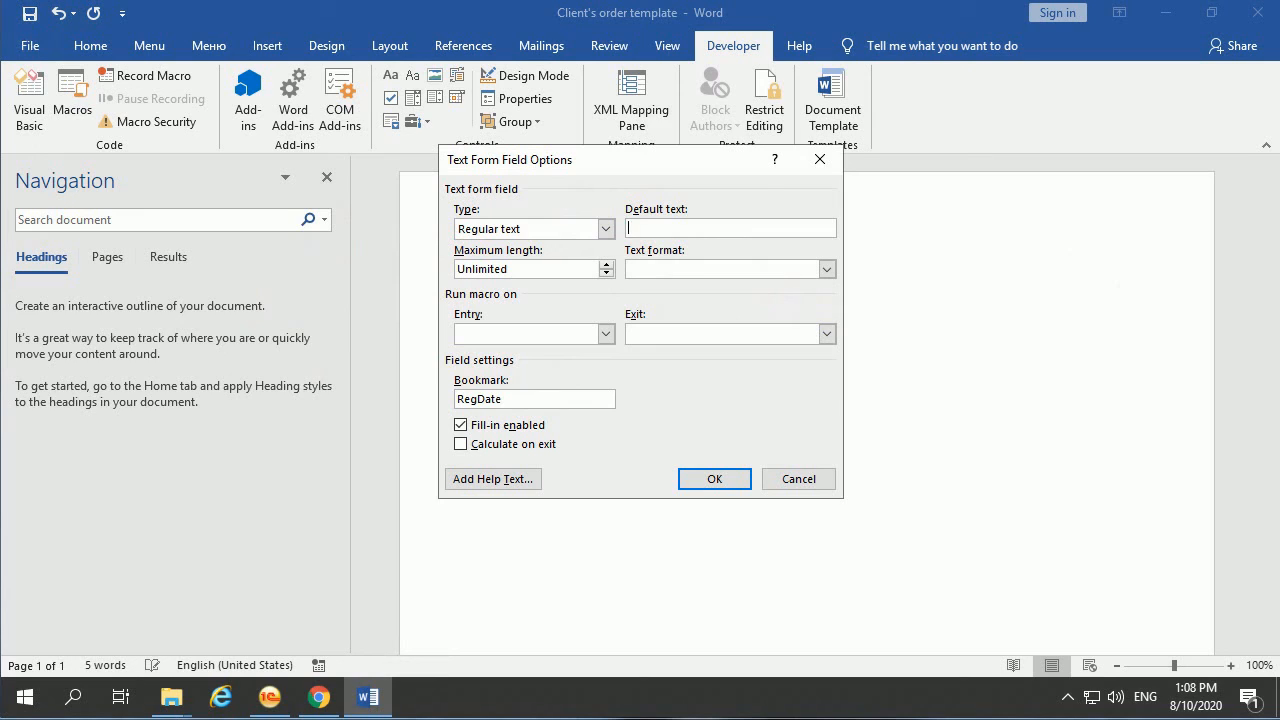
pyautogui.write('01.02.2020')
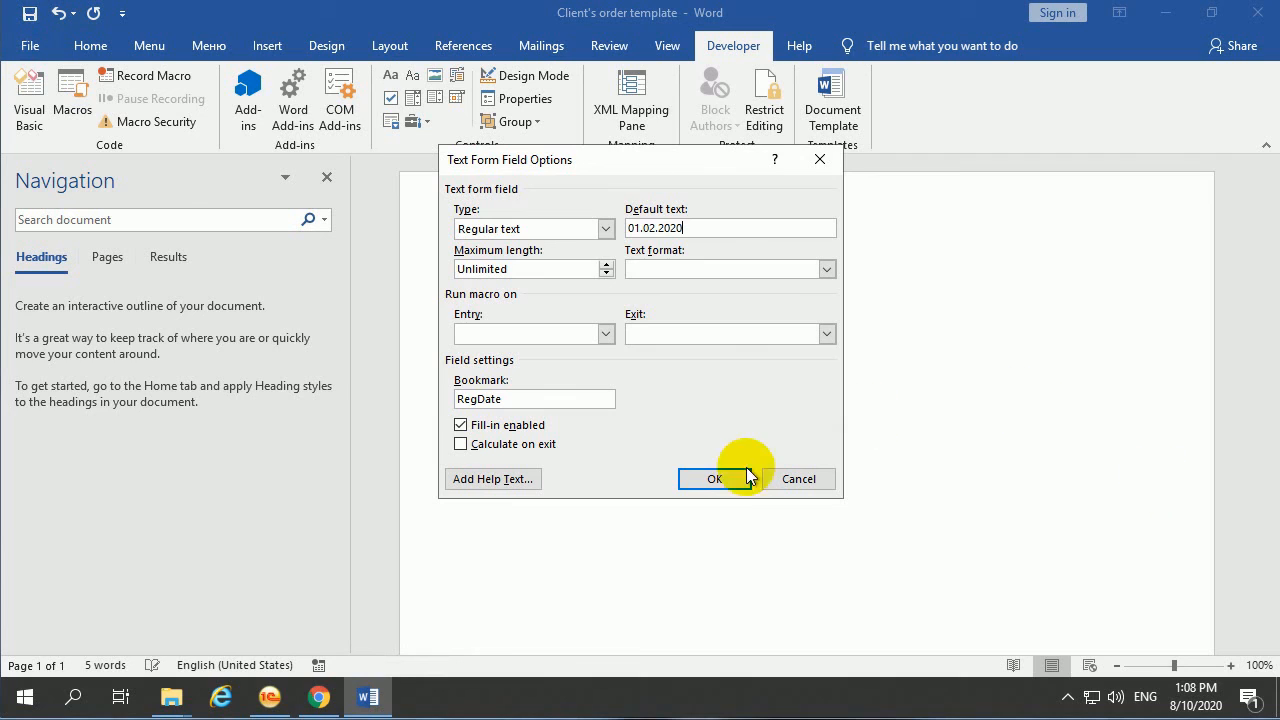
pyautogui.click(700, 479)
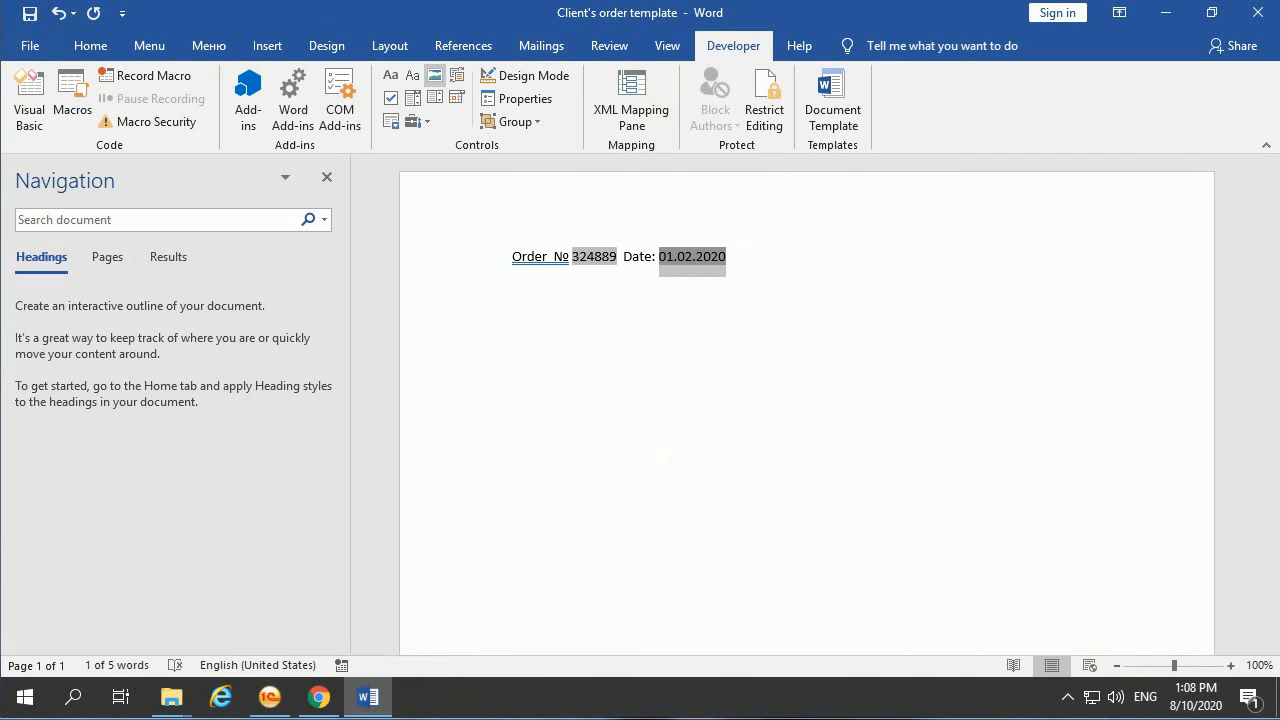
# - Save and close the Word template and finish editing its file card in 1C without a description of changes
pyautogui.click(29, 13)
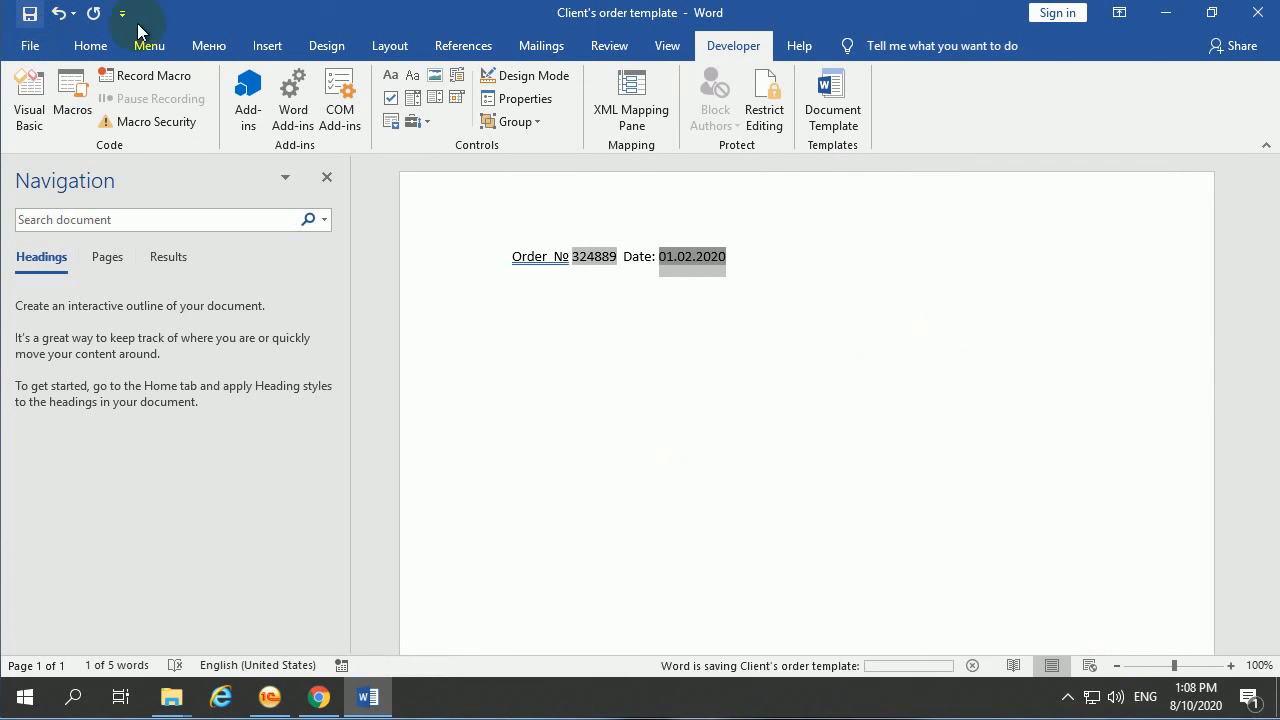
pyautogui.click(1260, 14)
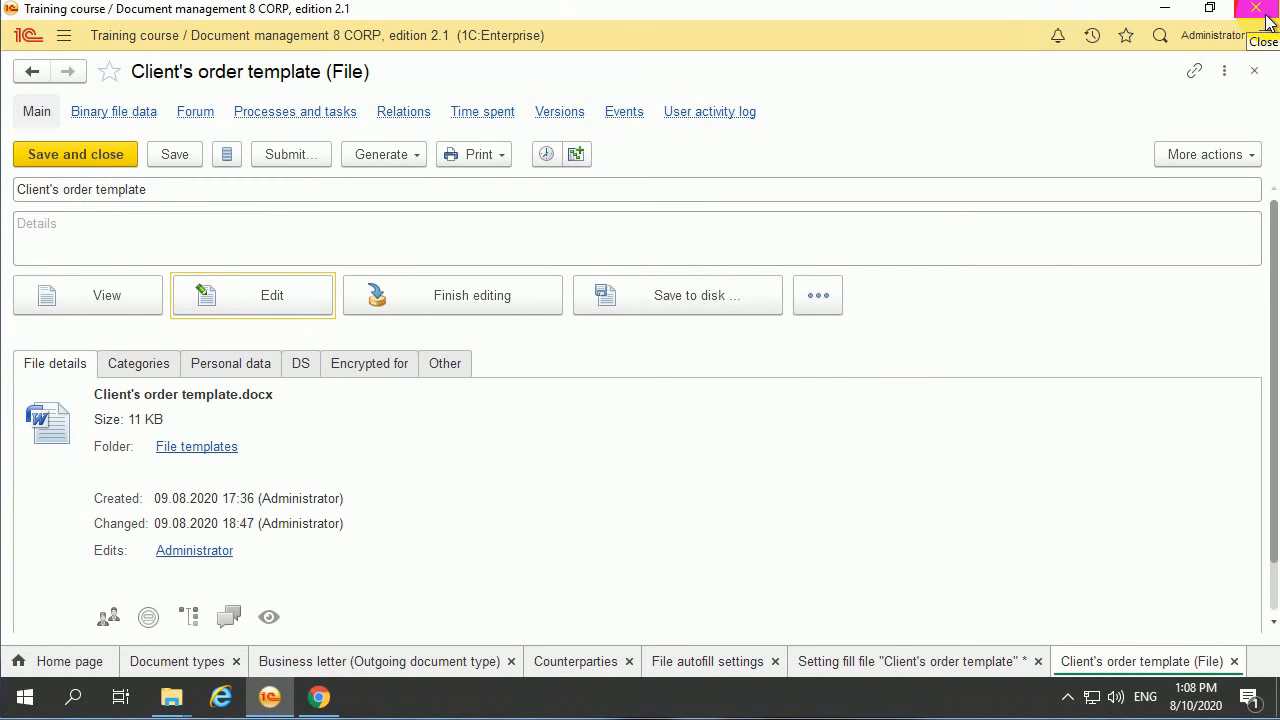
pyautogui.click(466, 298)
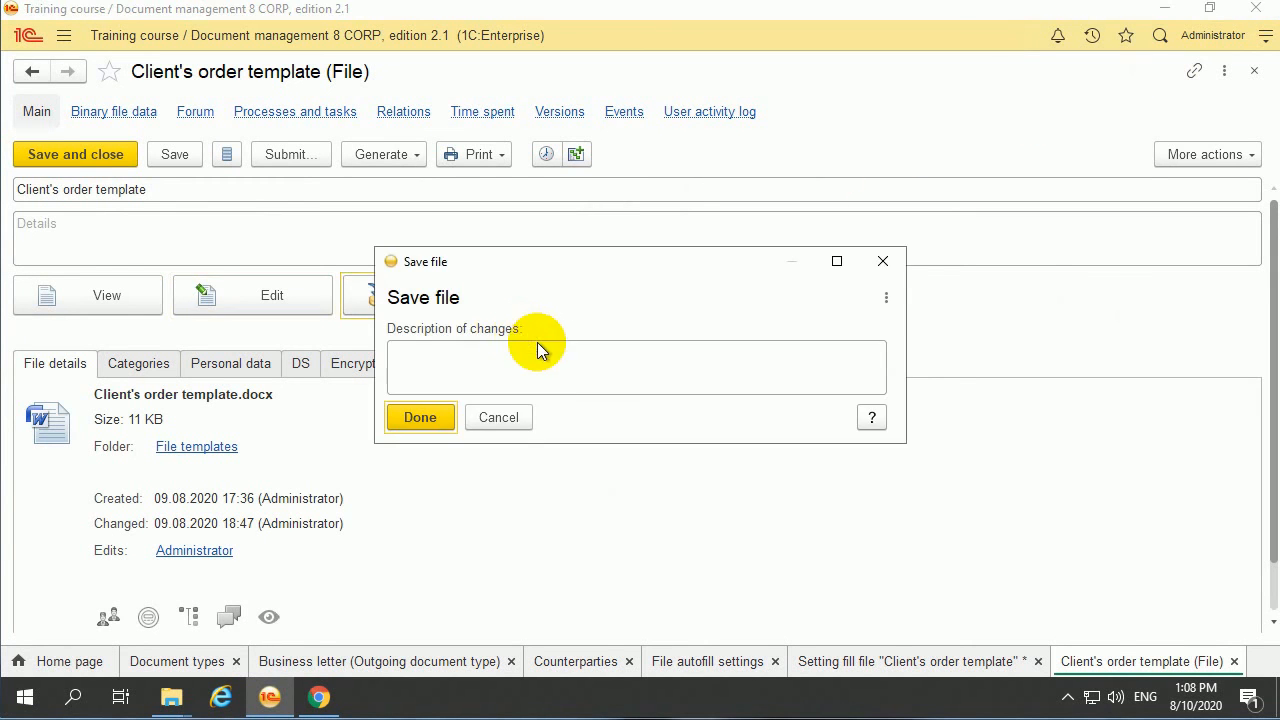
pyautogui.click(418, 417)
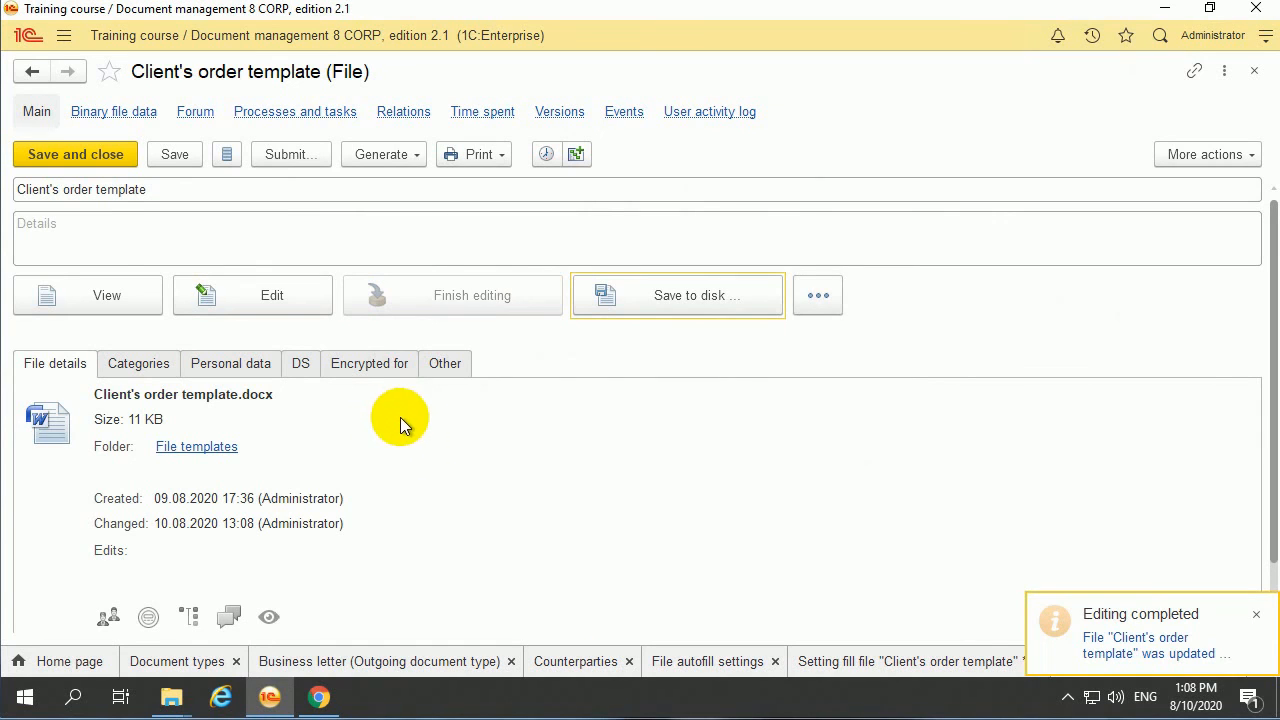
# - Return to the Client's order template fill setting and reread its data
pyautogui.click(33, 72)
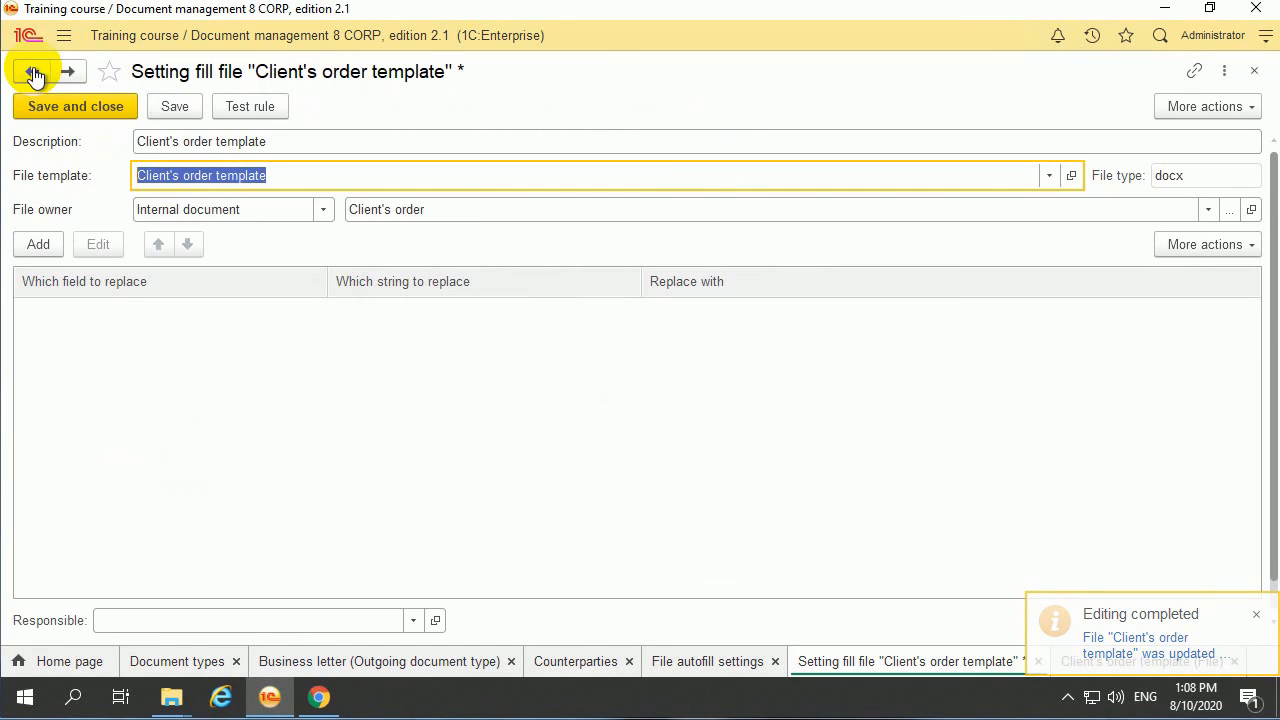
pyautogui.click(1221, 111)
pyautogui.click(1119, 196)
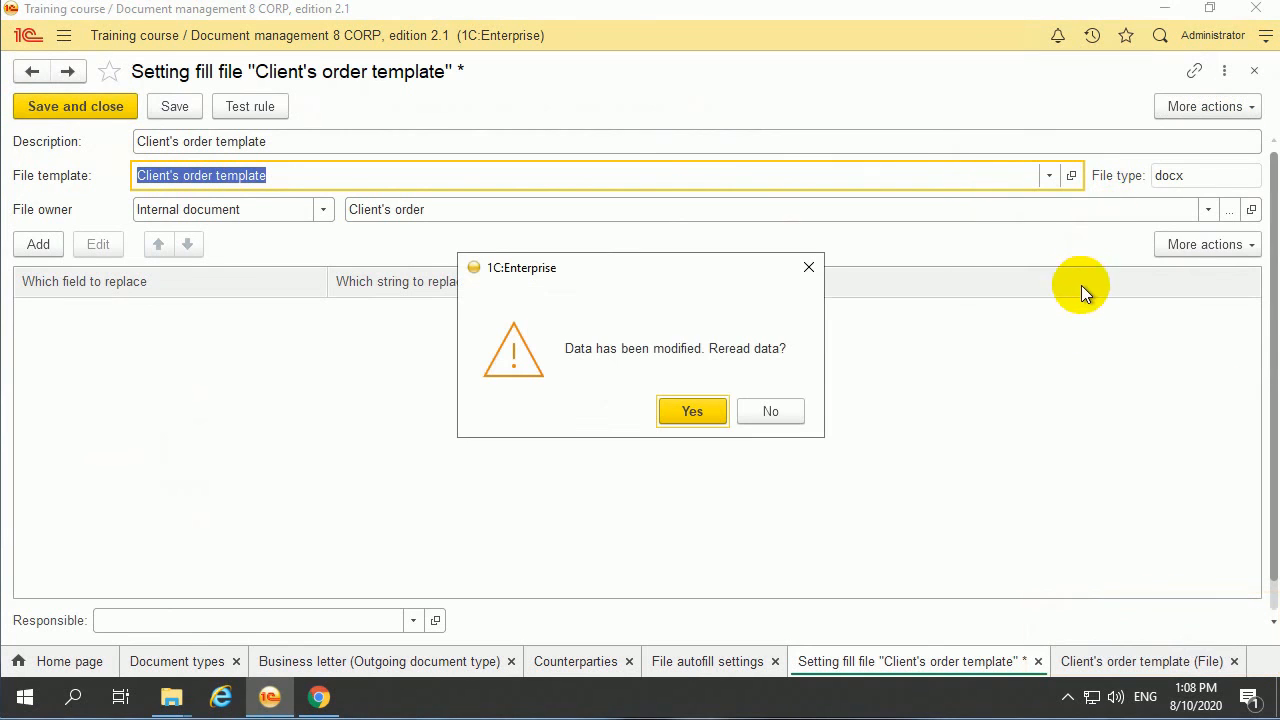
pyautogui.click(700, 408)
# - Add a replacement setting that replaces the field RegNum in the file
pyautogui.click(37, 247)
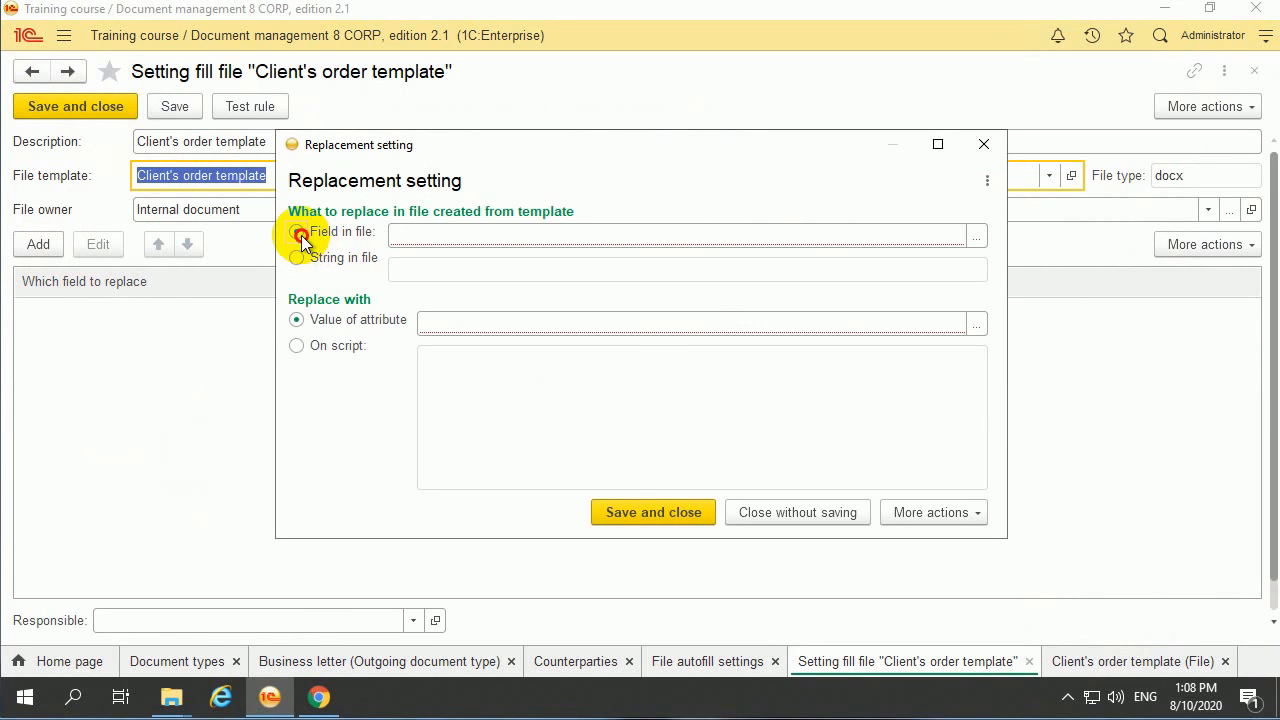
pyautogui.click(972, 236)
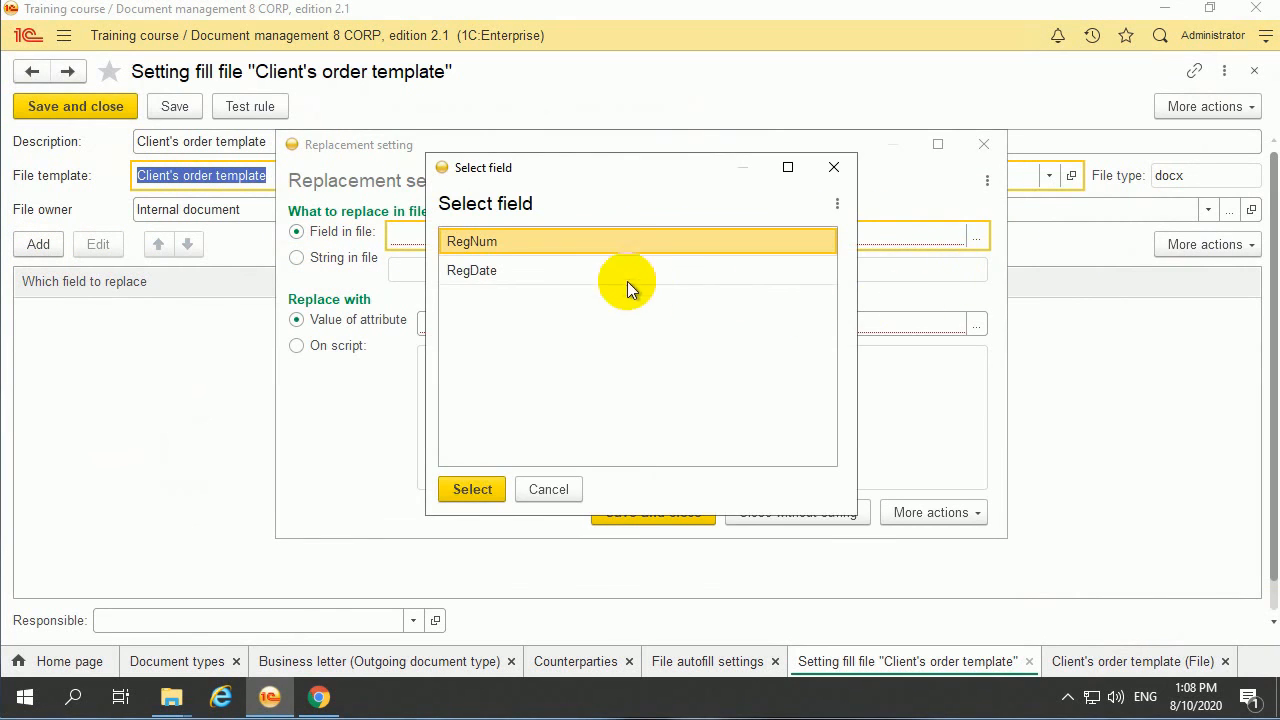
pyautogui.moveTo(605, 157); pyautogui.dragTo(774, 254)
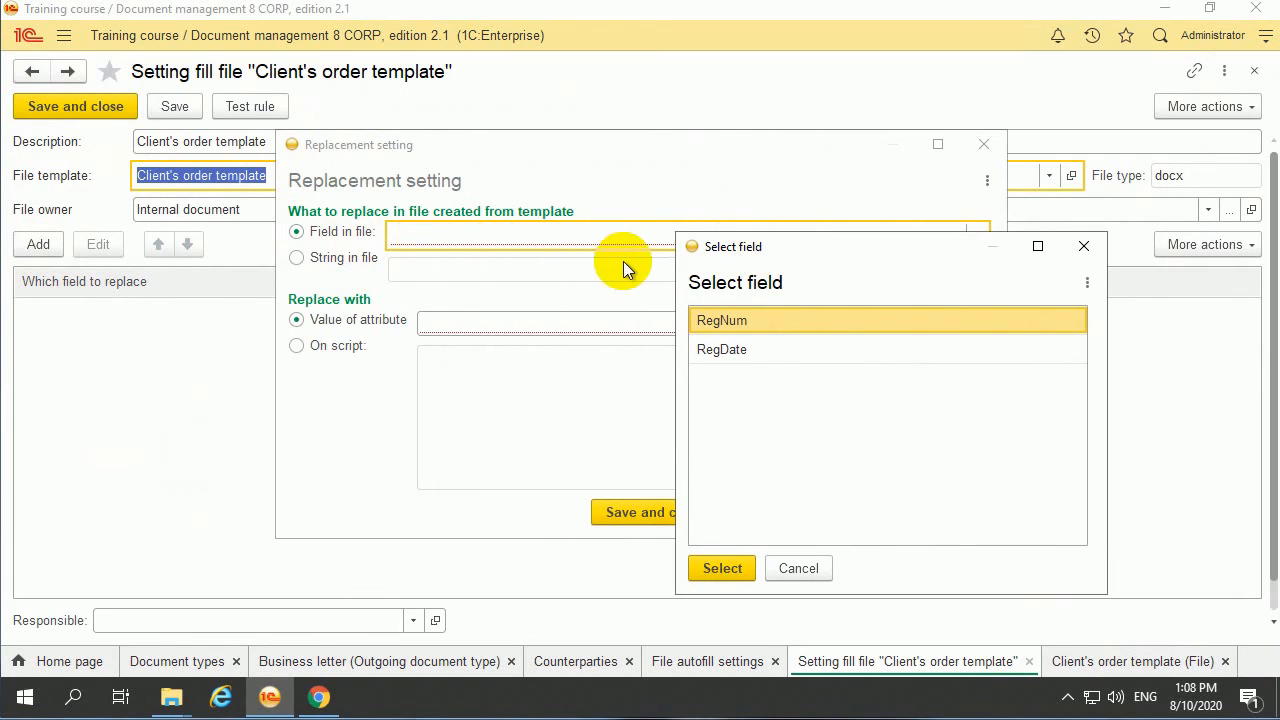
pyautogui.click(710, 576)
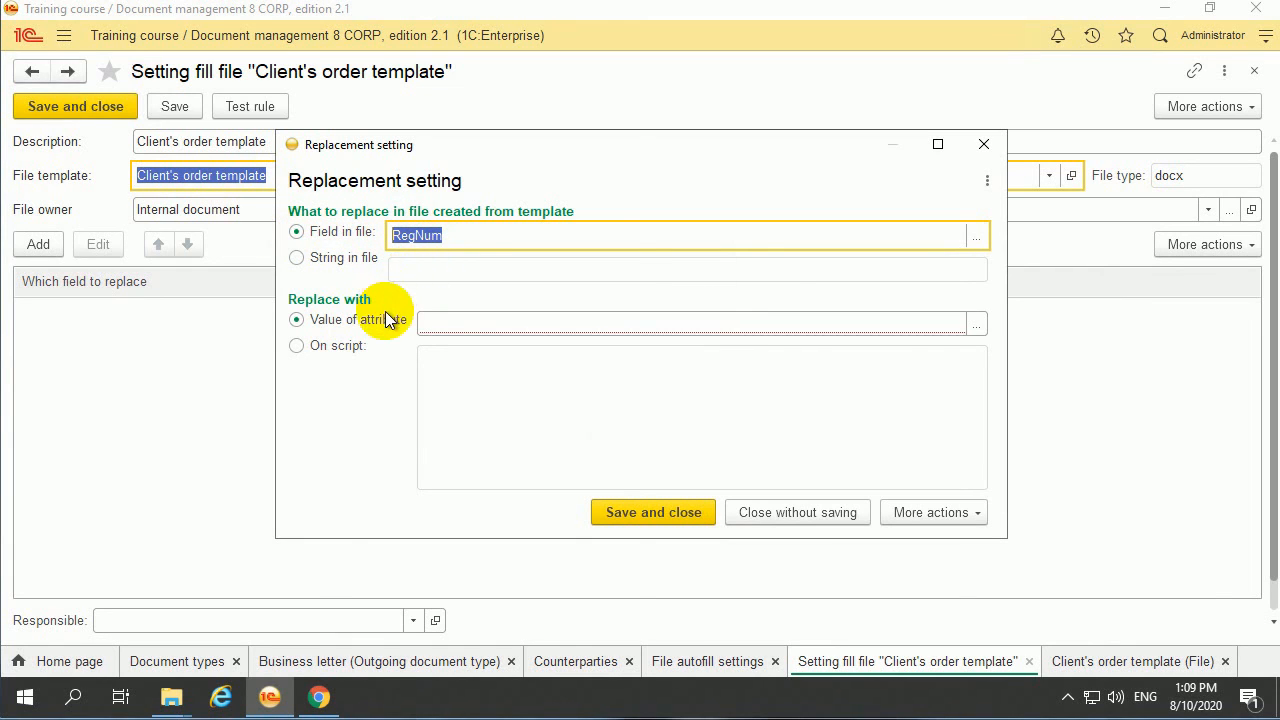
# - Replace the RegNum field with the file owner's registration date attribute ДатаРегистрации and save the replacement setting
pyautogui.click(972, 328)
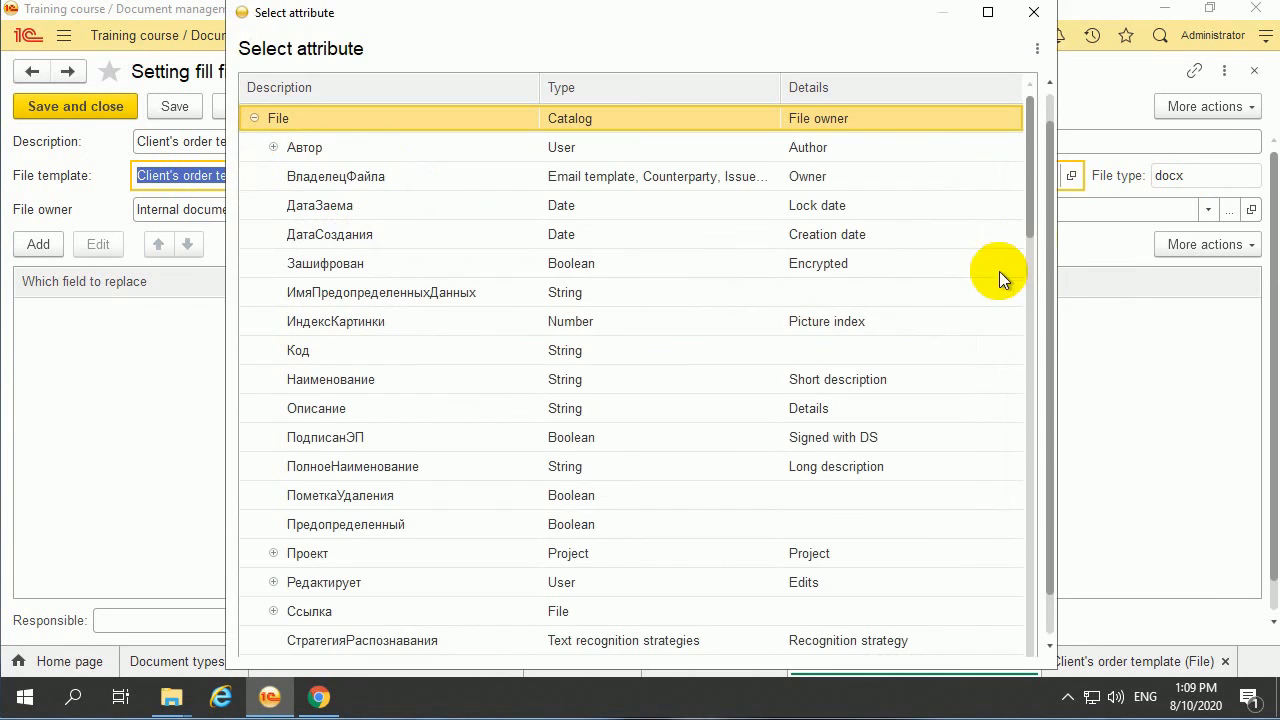
pyautogui.scroll(-20, 456, 245)
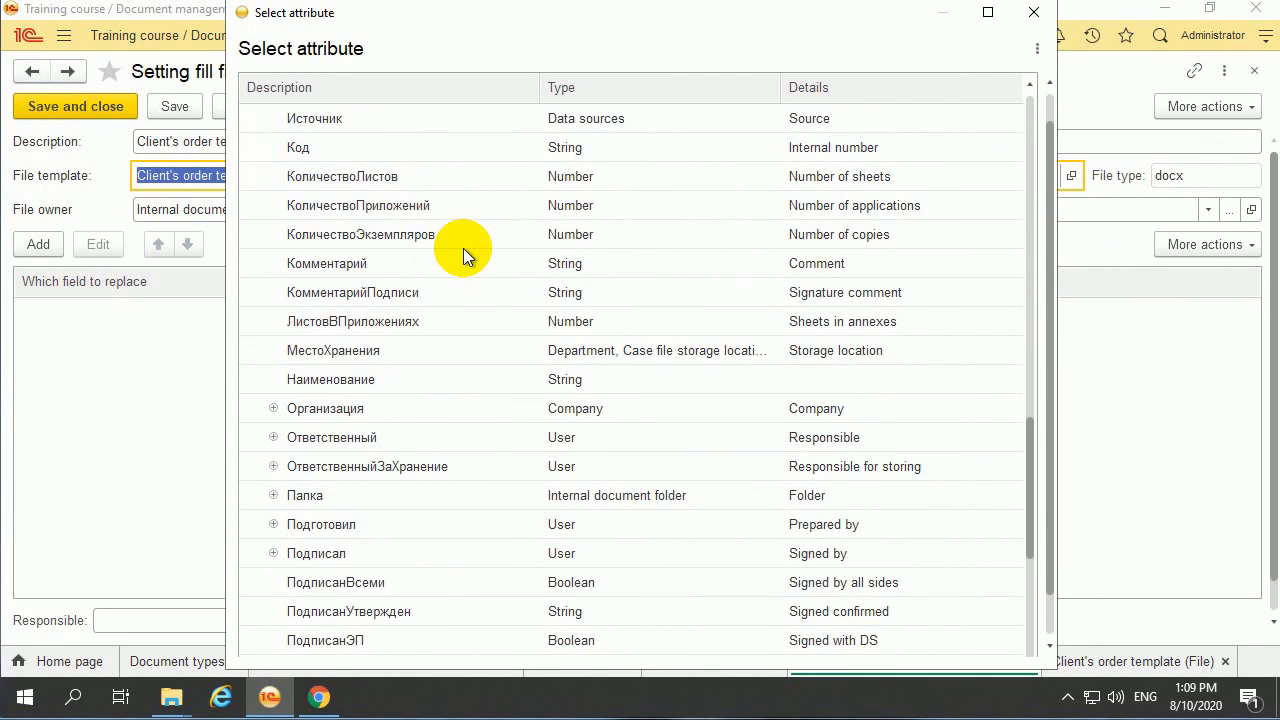
pyautogui.scroll(1, 463, 248)
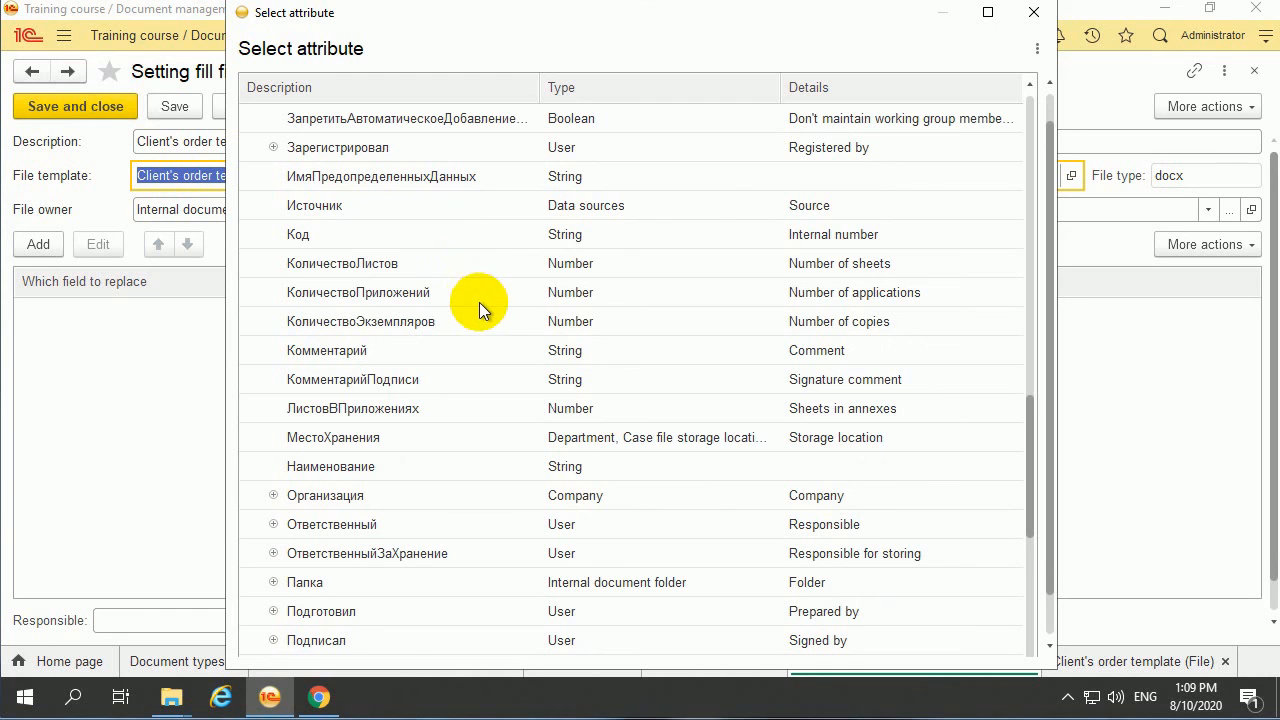
pyautogui.scroll(3, 480, 303)
pyautogui.scroll(-11, 481, 279)
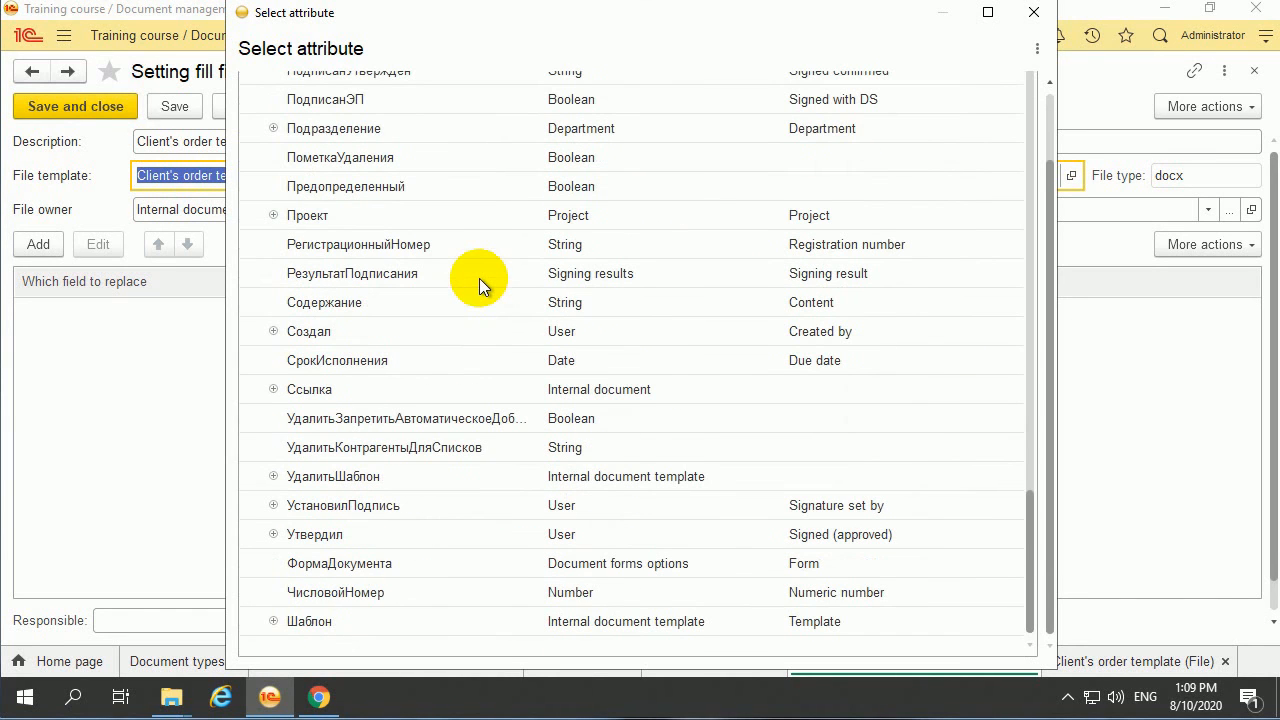
pyautogui.scroll(10, 404, 499)
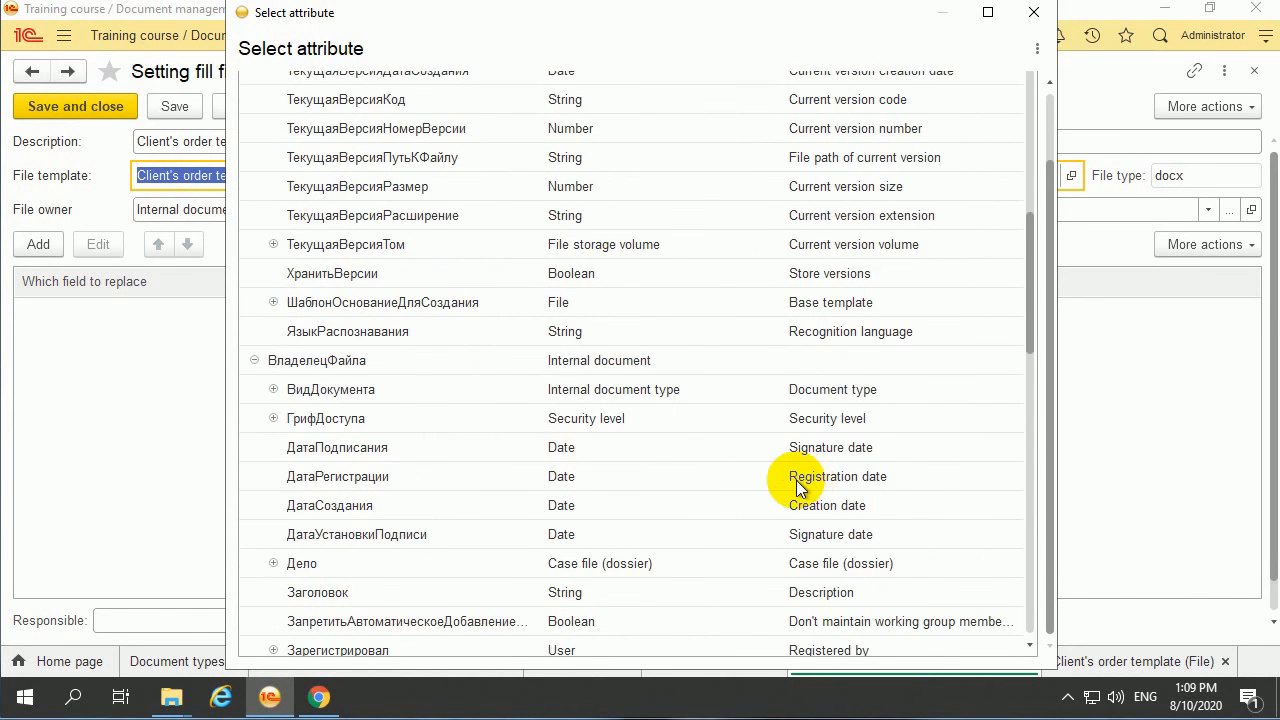
pyautogui.click(798, 486)
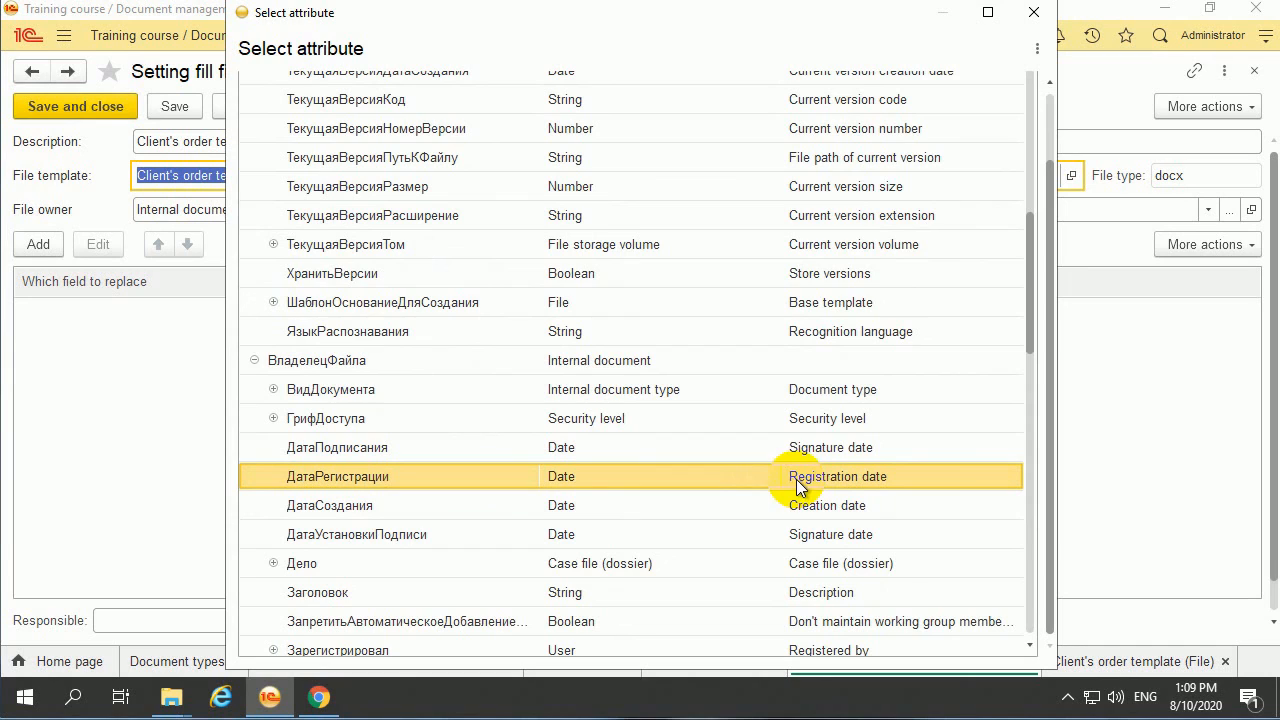
pyautogui.doubleClick(352, 476)
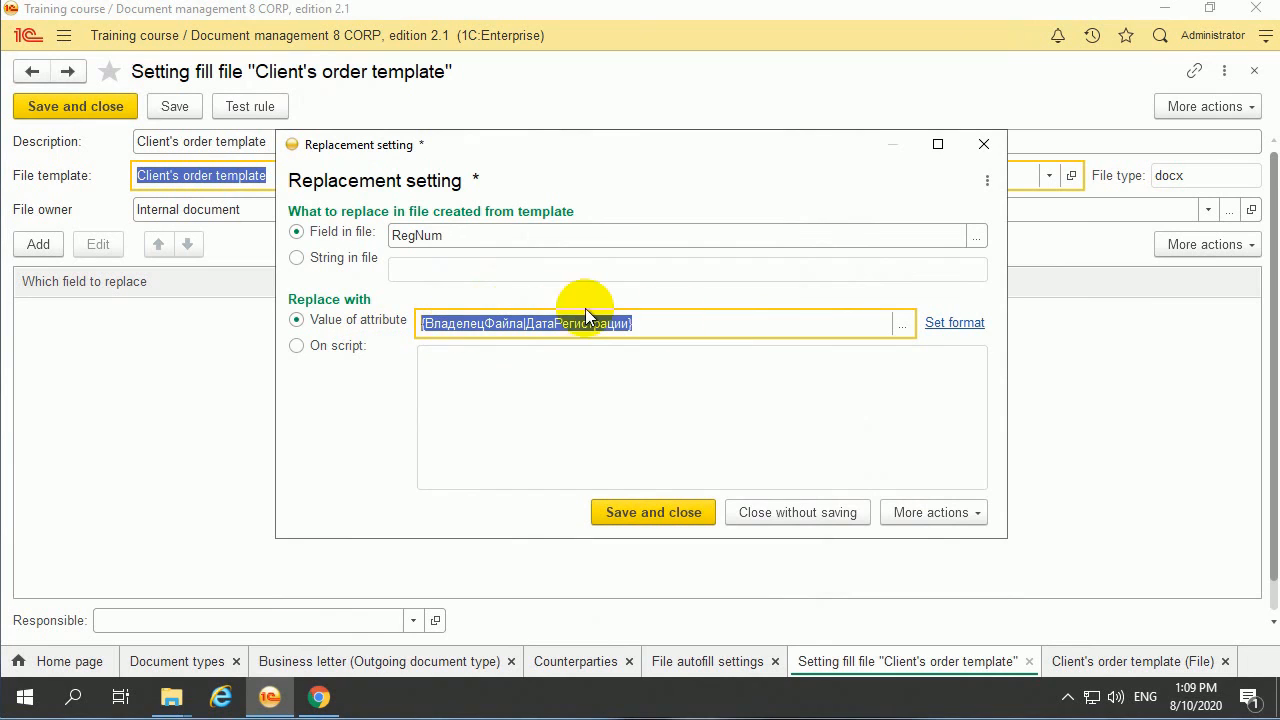
pyautogui.click(637, 513)
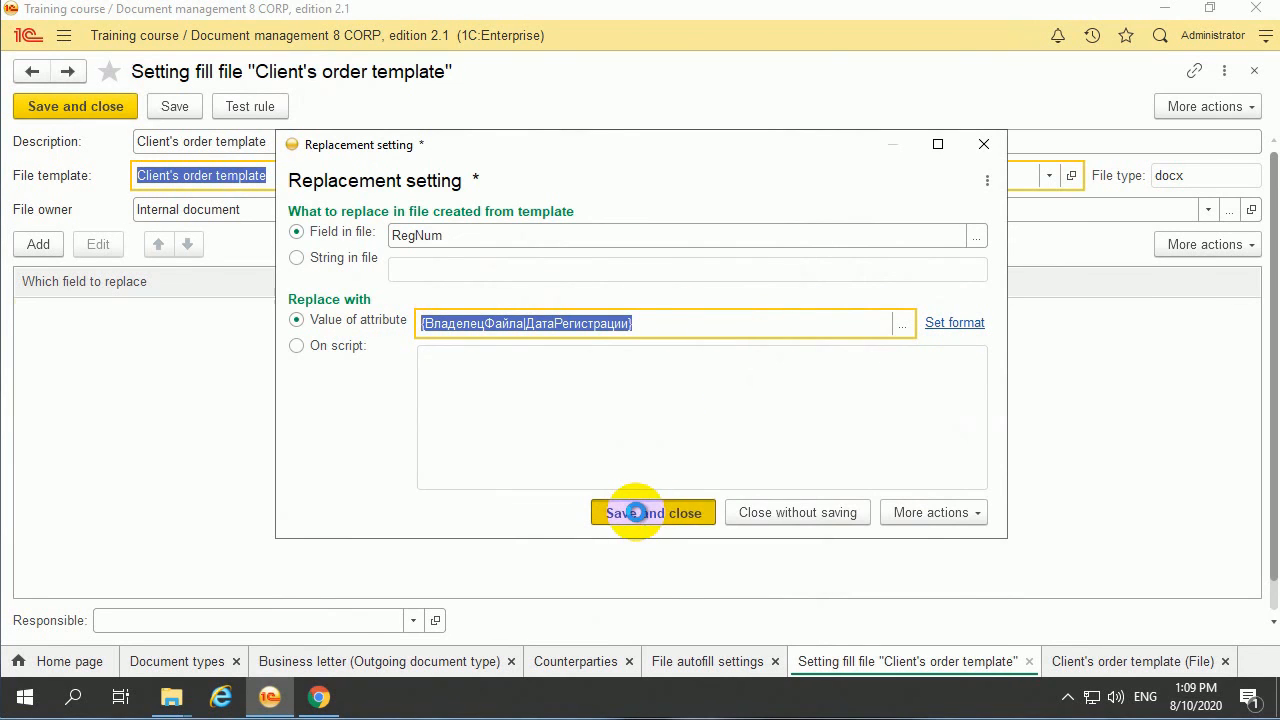
pyautogui.click(25, 244)
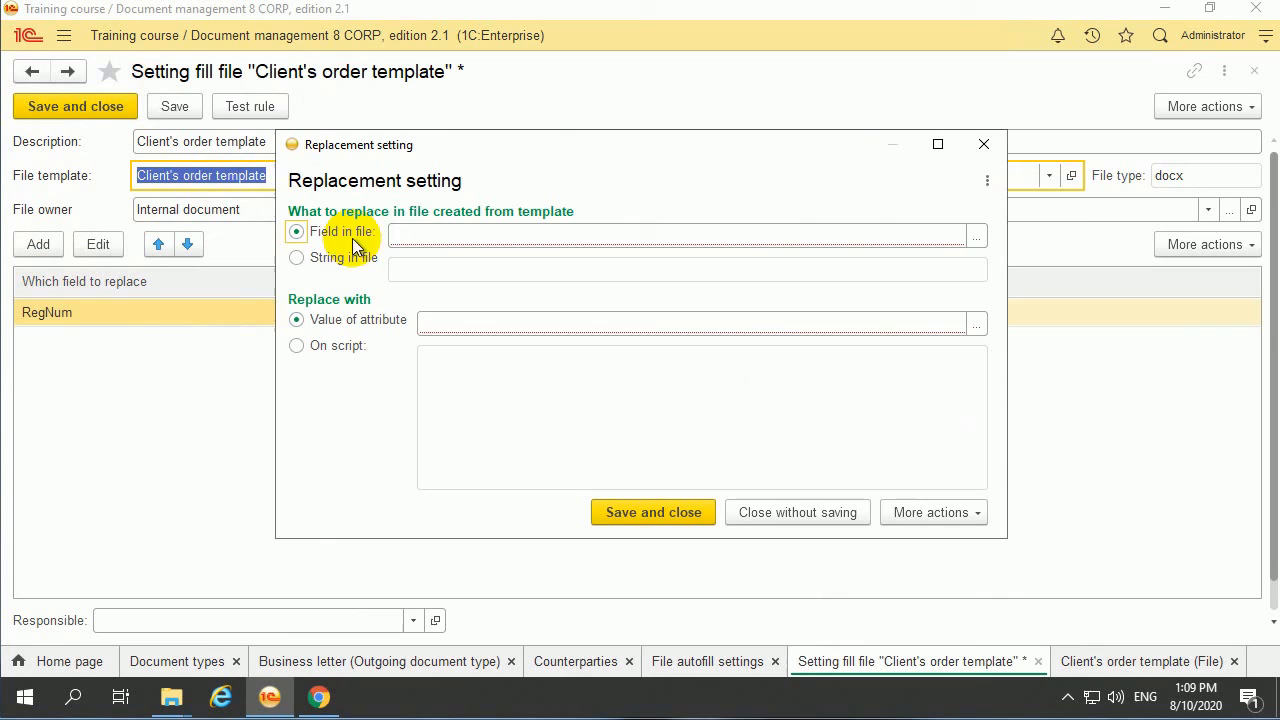
pyautogui.click(978, 235)
pyautogui.click(783, 350)
pyautogui.click(768, 324)
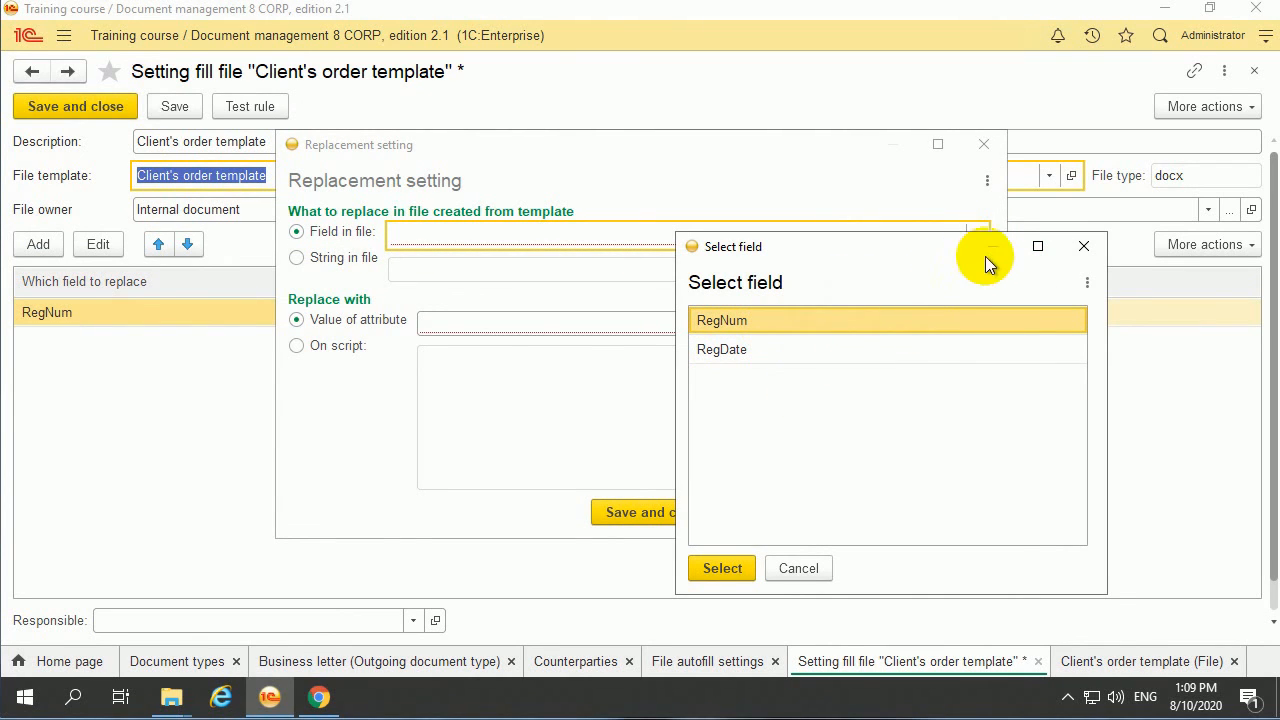
pyautogui.click(1083, 245)
pyautogui.click(983, 144)
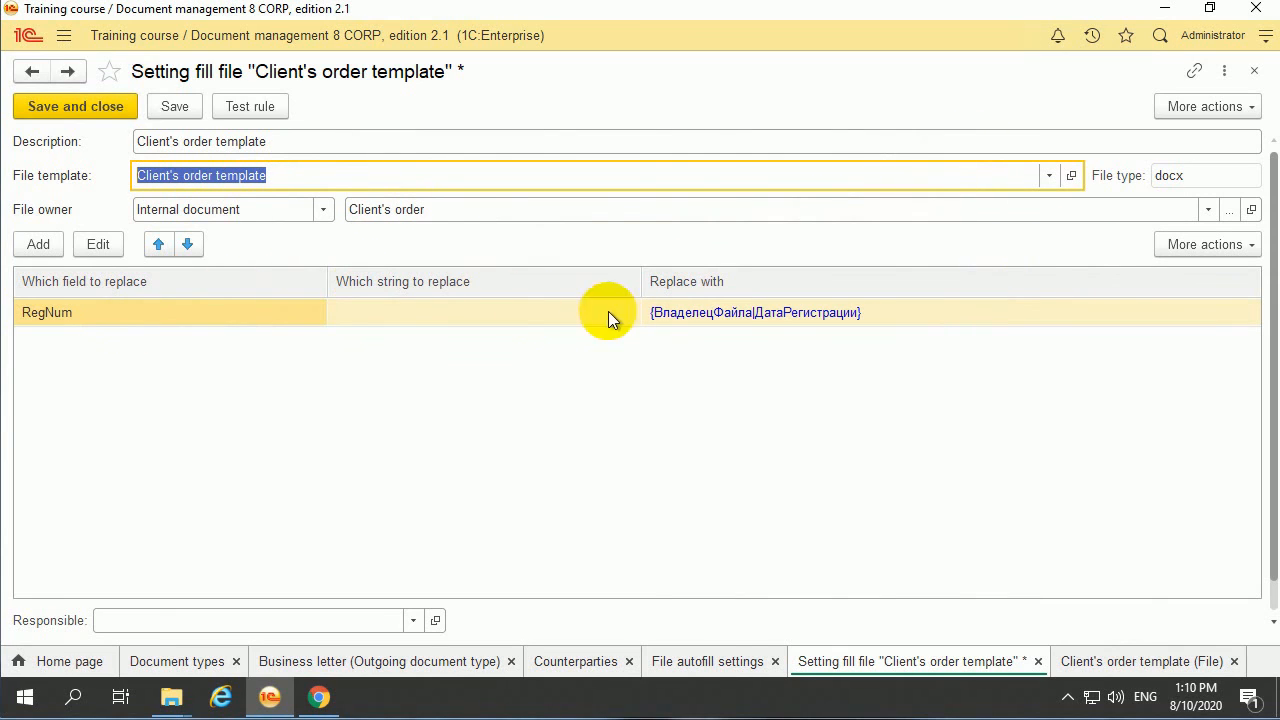
# - Change the RegNum replacement's attribute to the file owner's registration number РегистрационныйНомер and save it
pyautogui.click(96, 246)
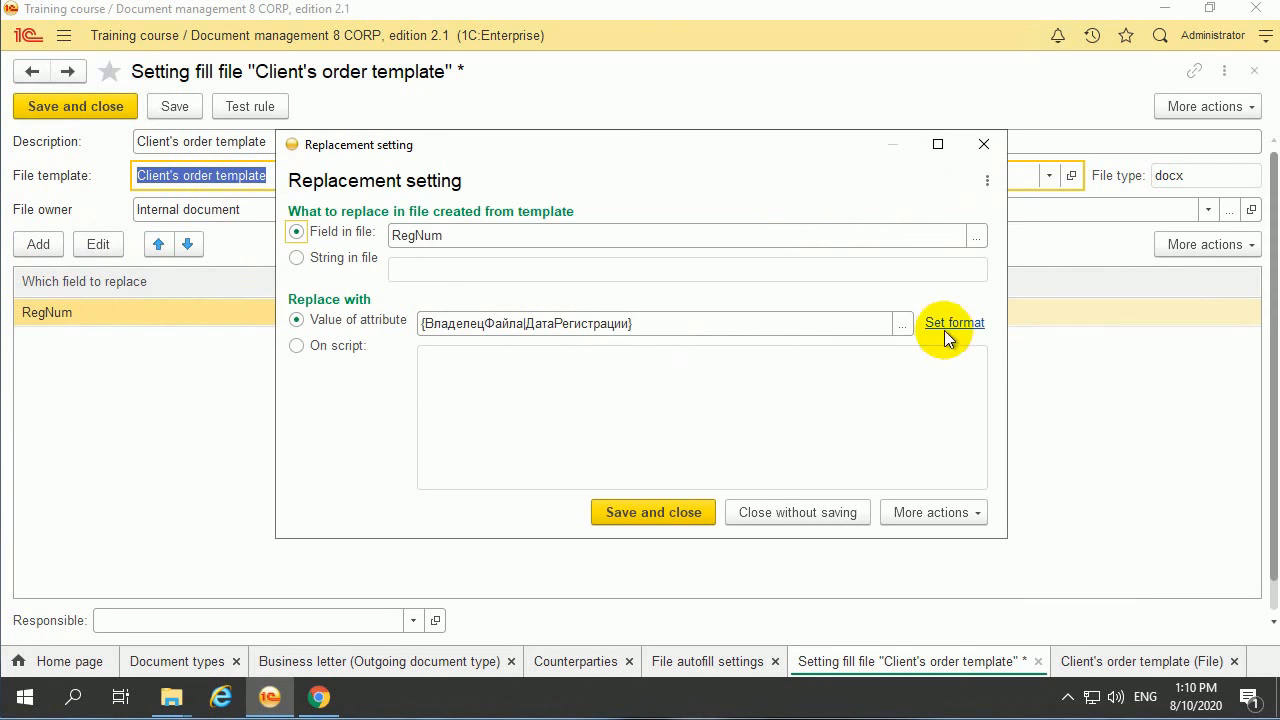
pyautogui.click(904, 325)
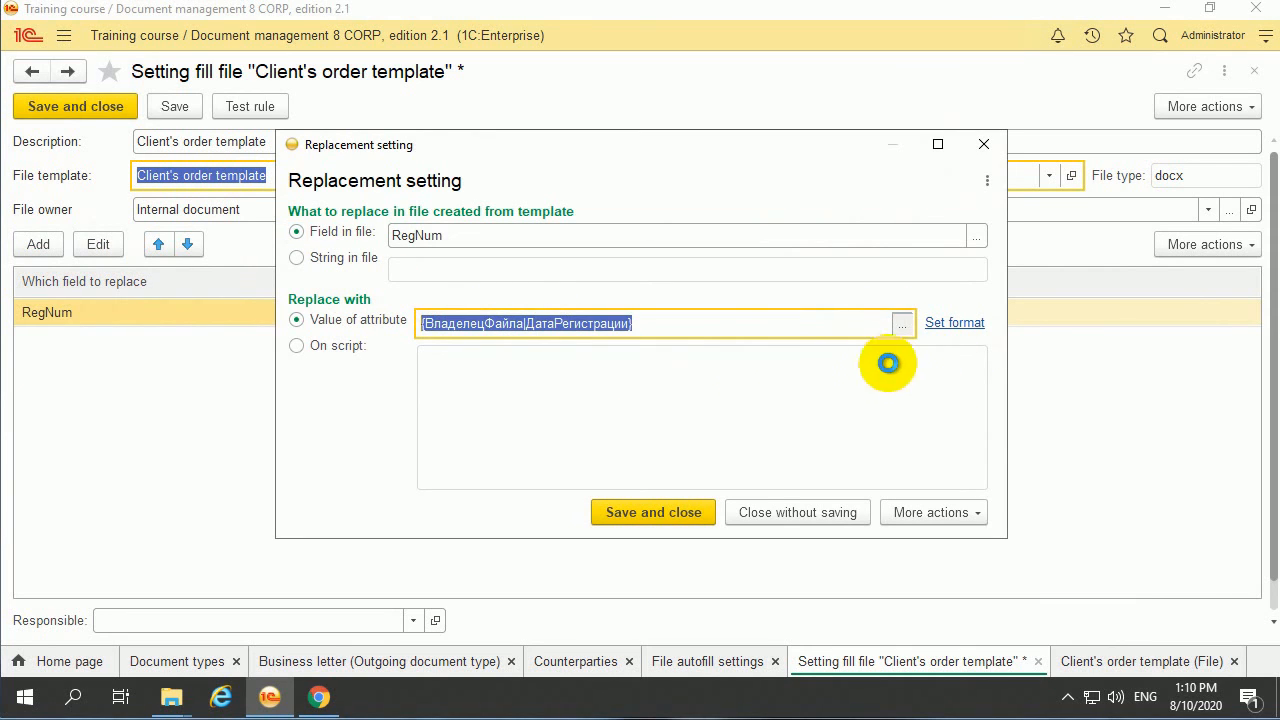
pyautogui.scroll(-5, 685, 290)
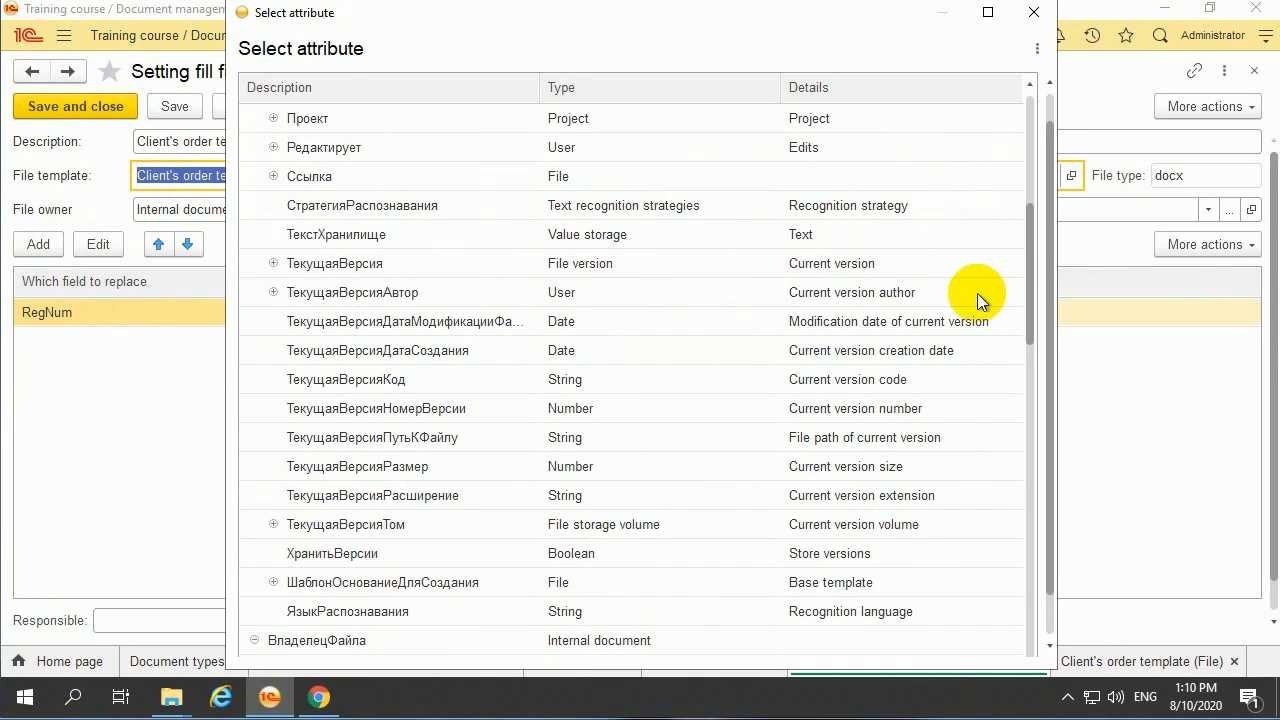
pyautogui.moveTo(1030, 258); pyautogui.dragTo(1015, 560)
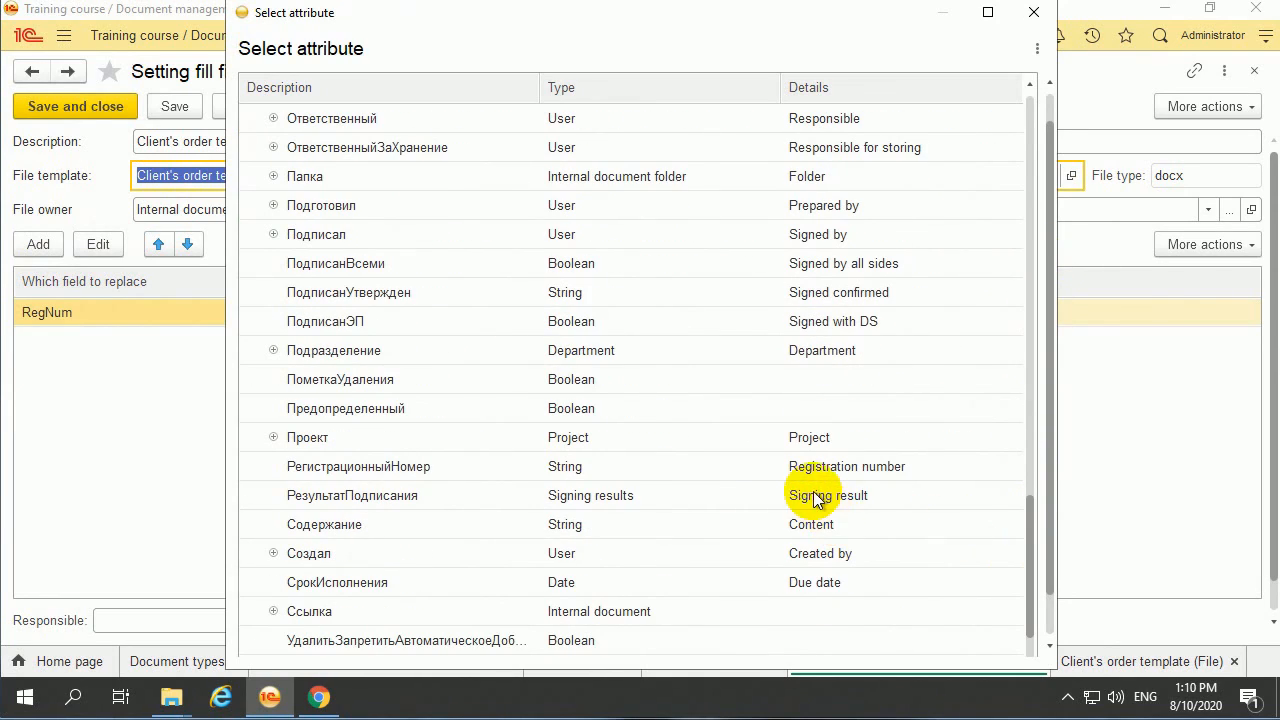
pyautogui.doubleClick(830, 466)
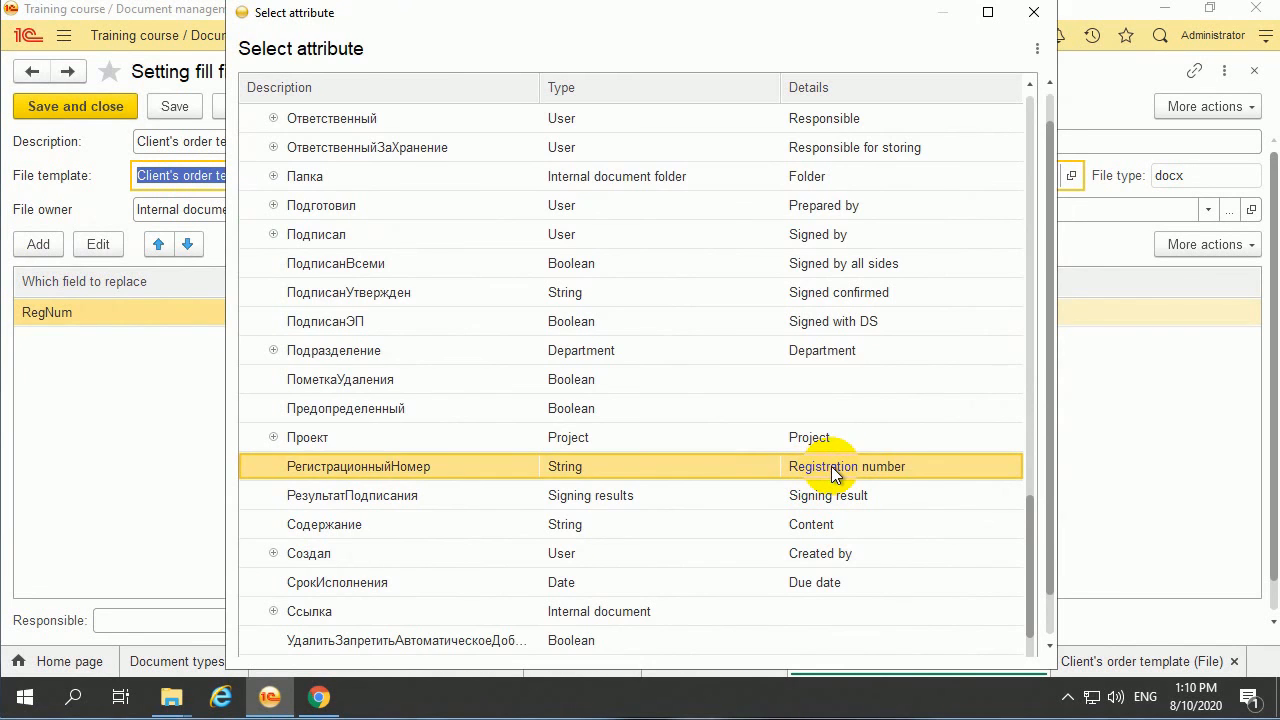
pyautogui.click(654, 513)
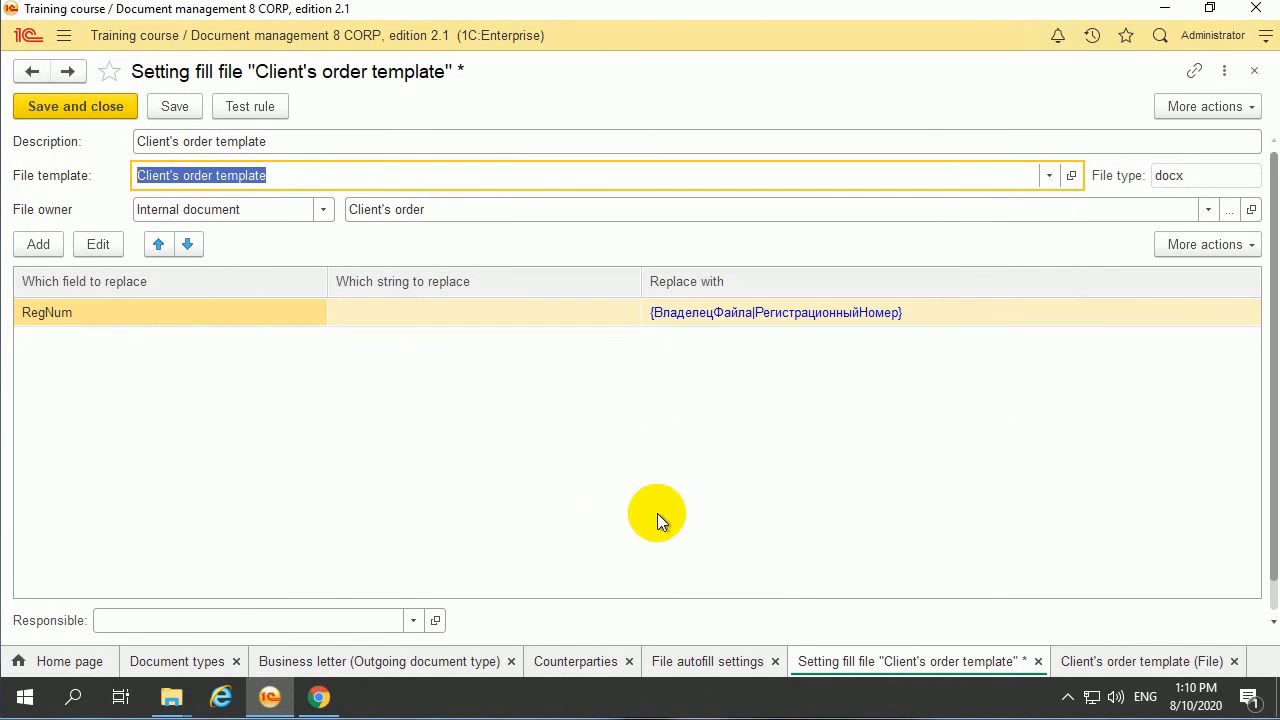
# - Add another replacement setting that replaces the field RegDate in the file
pyautogui.click(18, 248)
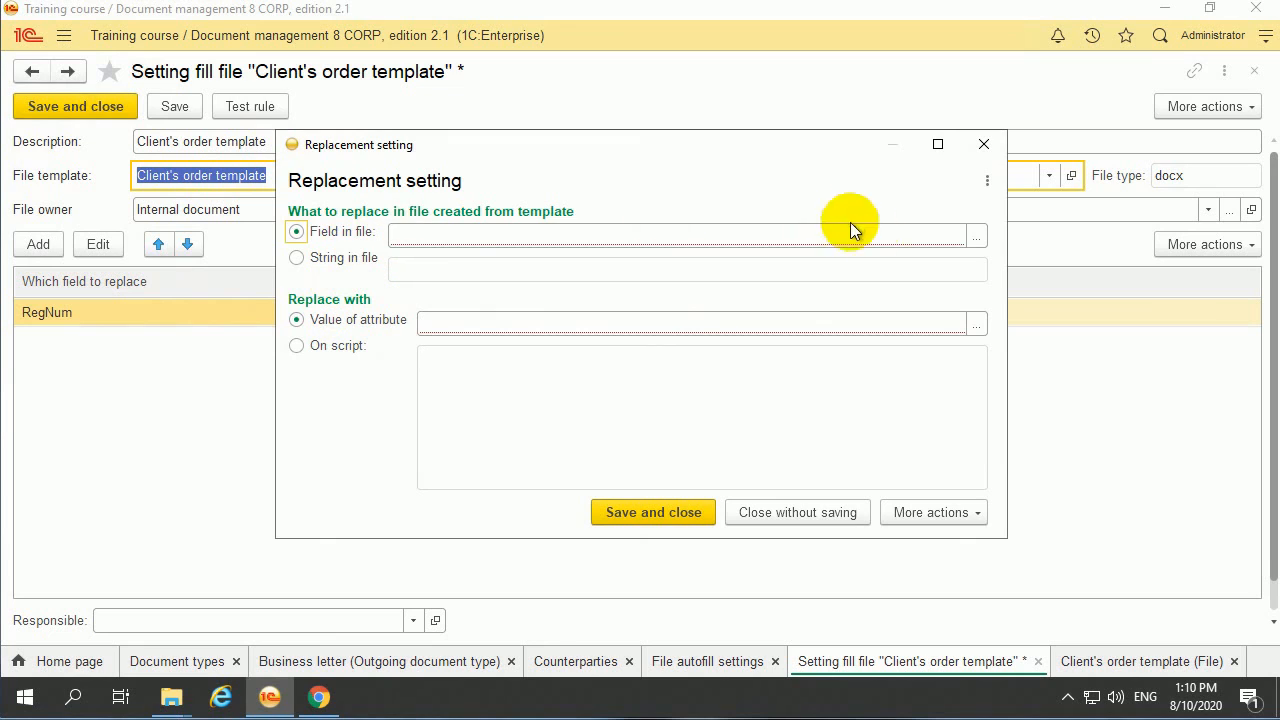
pyautogui.click(981, 237)
pyautogui.click(782, 348)
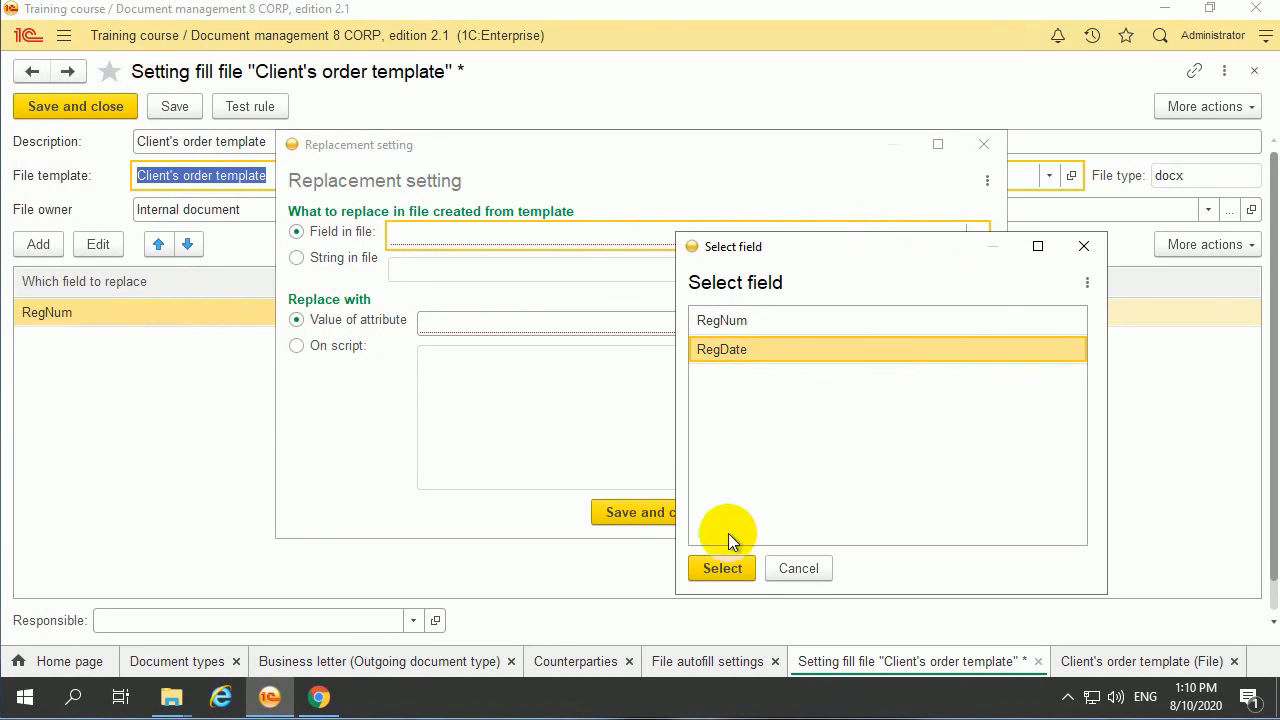
pyautogui.click(740, 569)
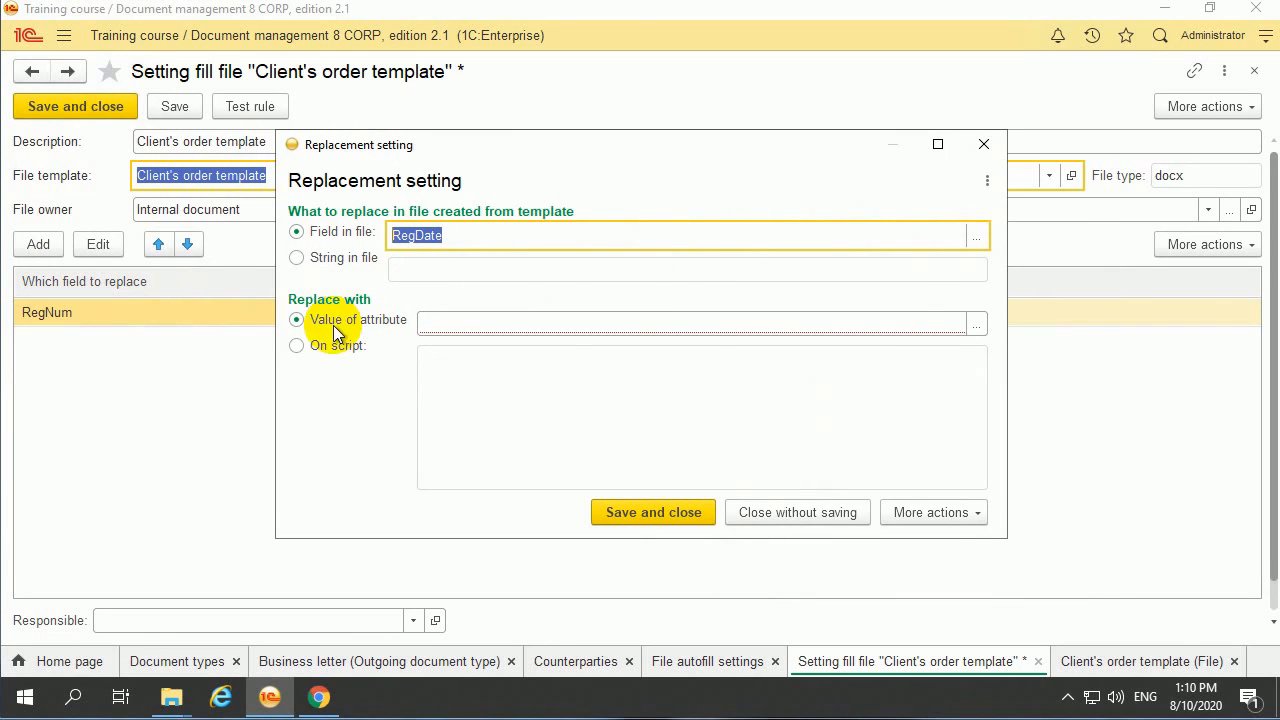
# - Set the RegDate replacement value to the file owner's registration date attribute ДатаРегистрации and save the setting
pyautogui.click(958, 323)
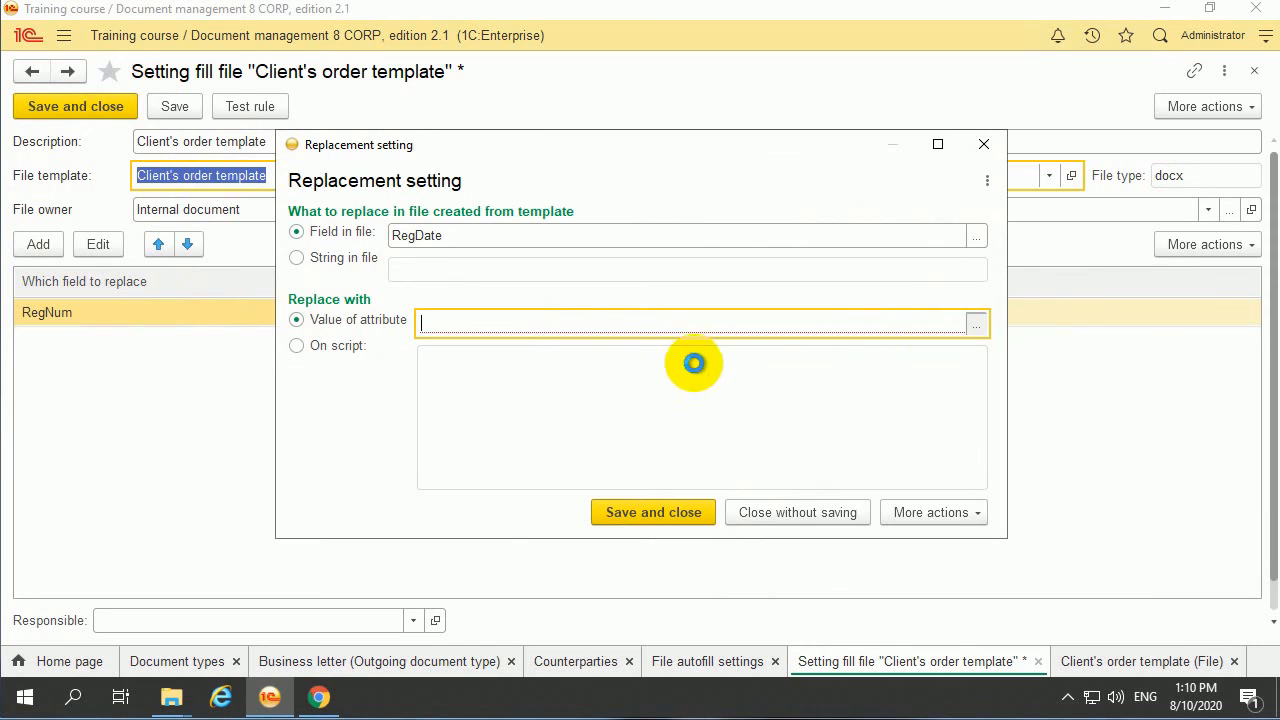
pyautogui.scroll(-6, 794, 363)
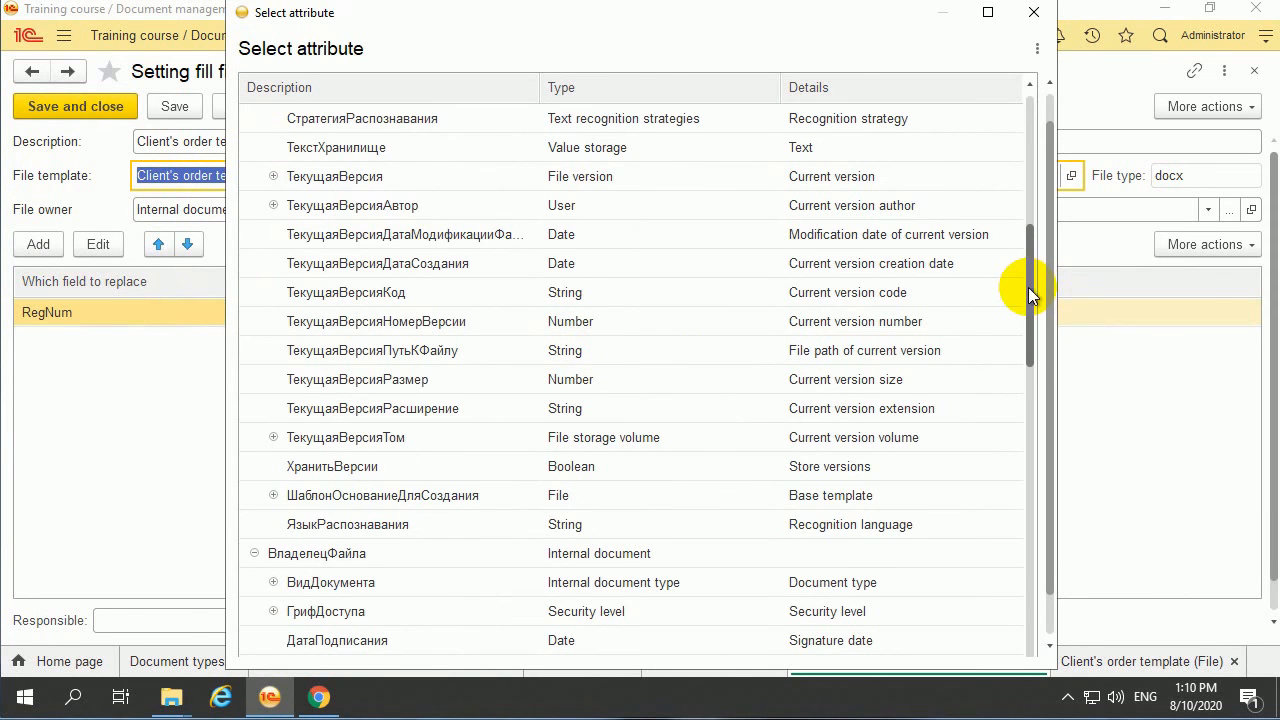
pyautogui.moveTo(1030, 288)
pyautogui.mouseDown()
pyautogui.moveTo(1043, 531)
pyautogui.moveTo(1027, 538)
pyautogui.moveTo(1033, 590)
pyautogui.moveTo(1020, 443)
pyautogui.moveTo(1034, 302)
pyautogui.mouseUp()
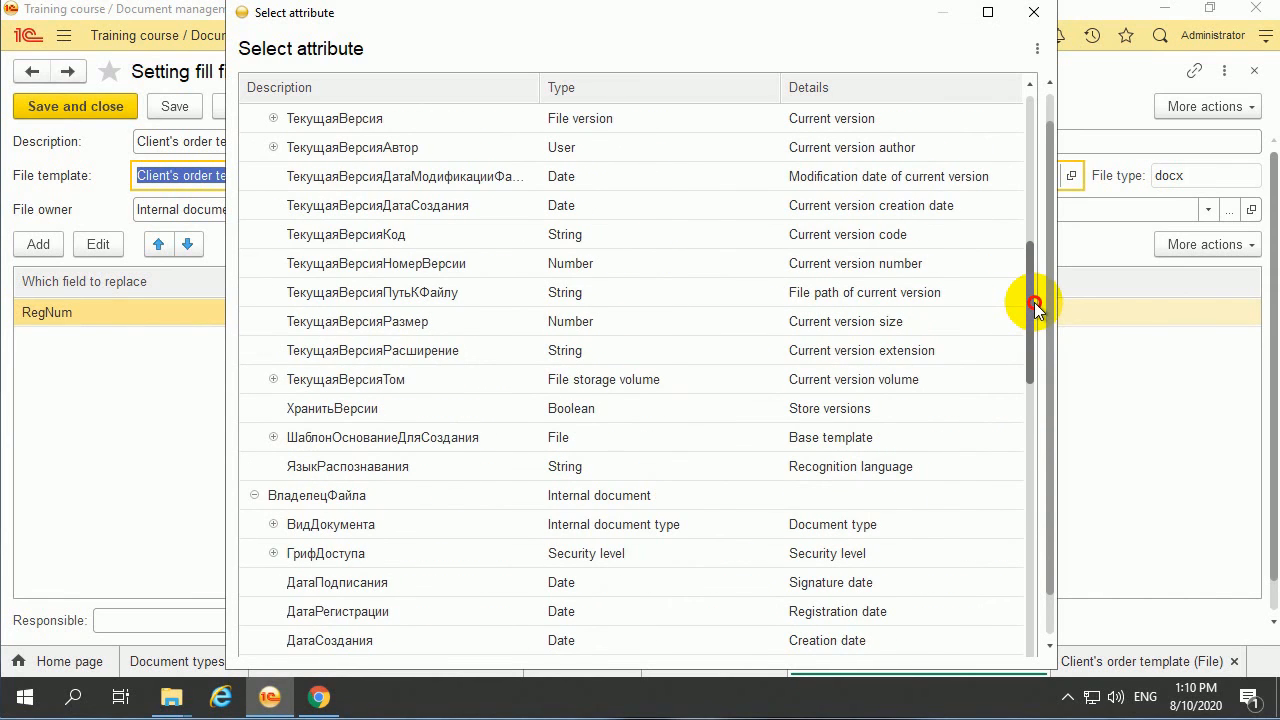
pyautogui.scroll(-3, 913, 404)
pyautogui.doubleClick(839, 350)
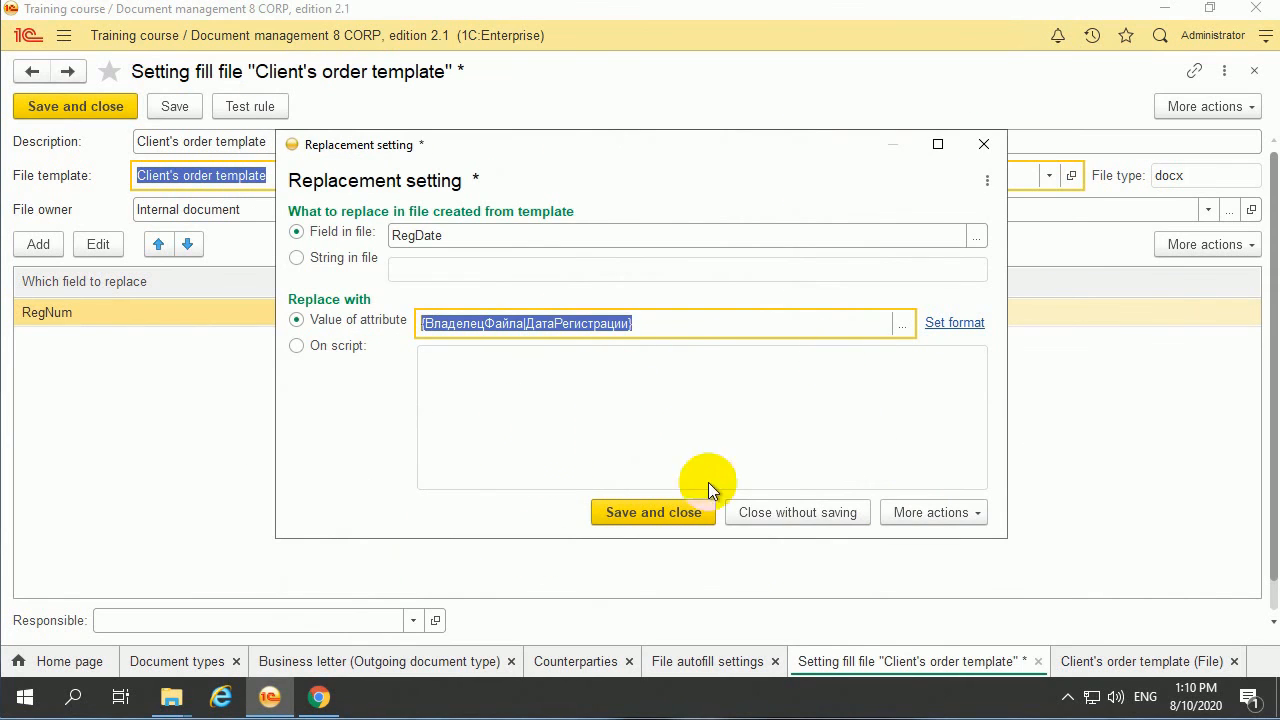
pyautogui.click(638, 512)
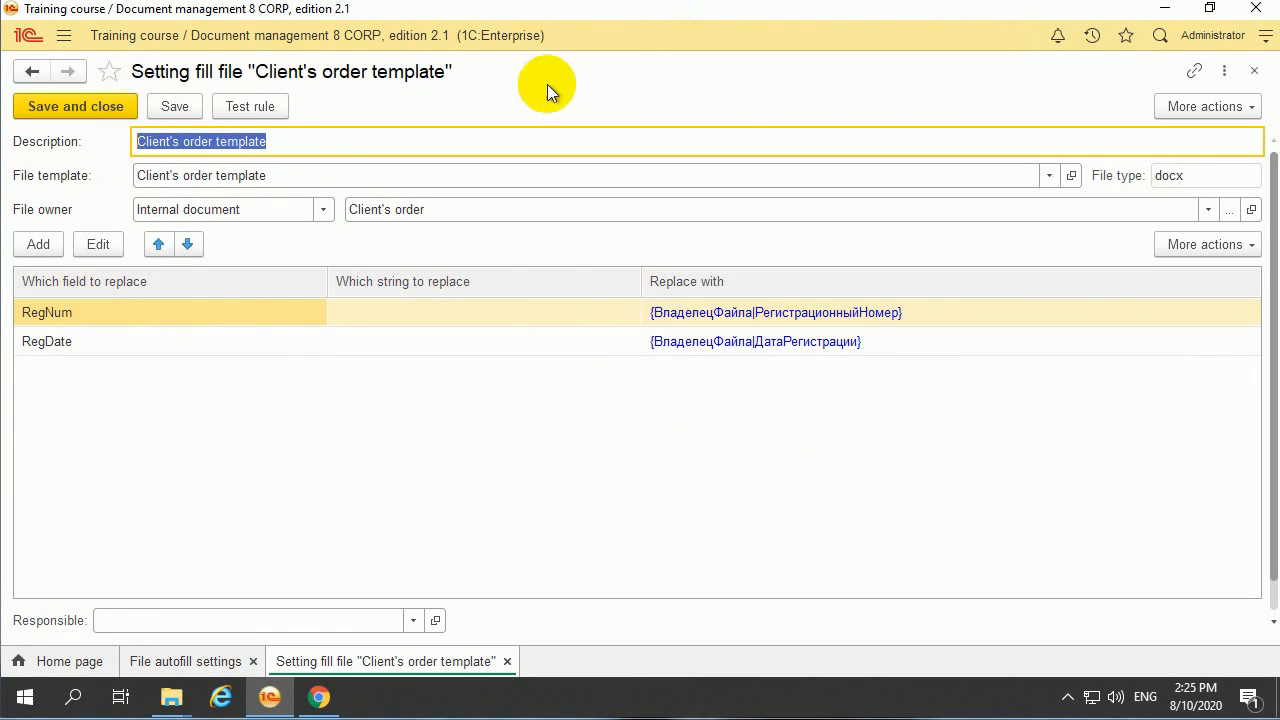
# - Open the internal documents list and create a folder named Client's orders without a parent folder
pyautogui.click(66, 42)
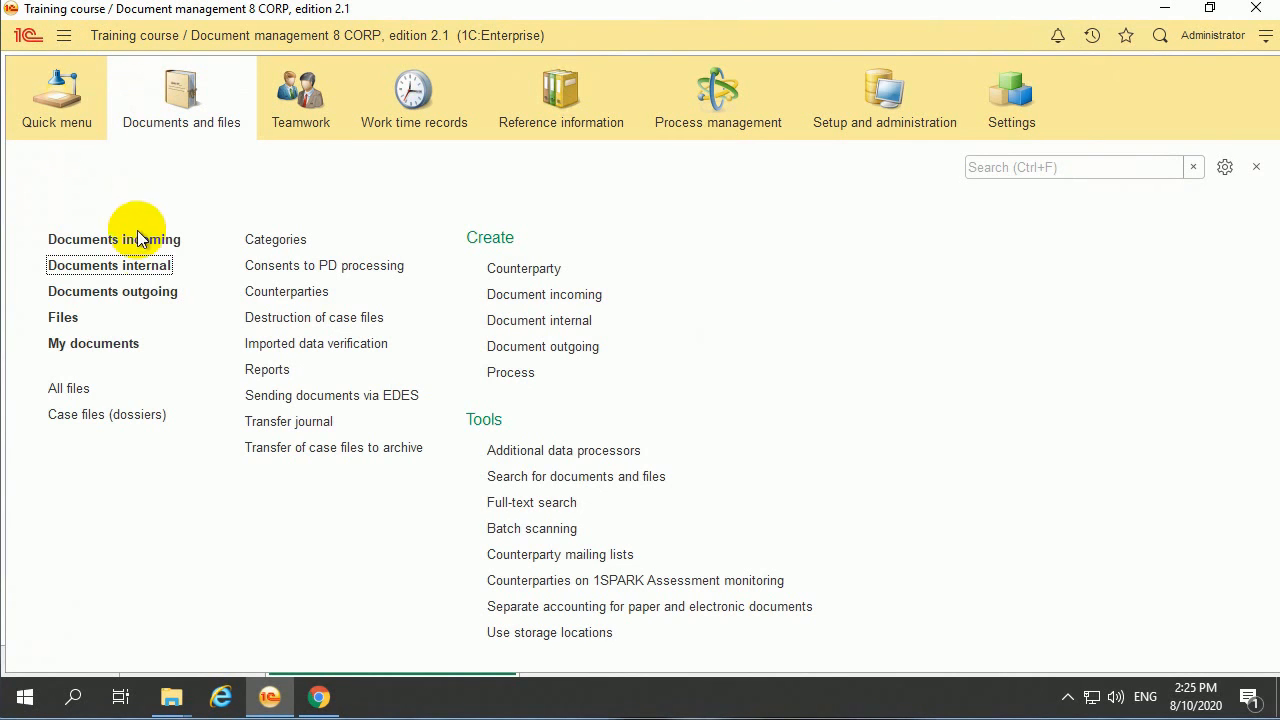
pyautogui.click(150, 268)
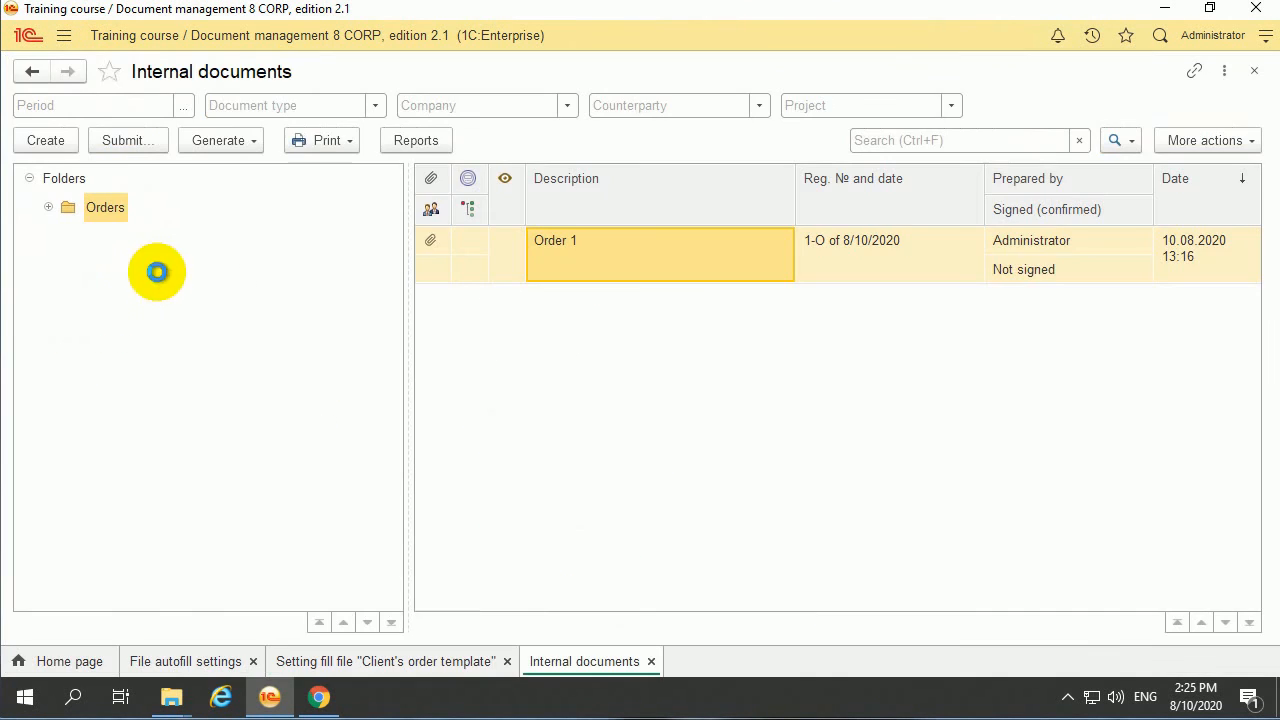
pyautogui.rightClick(144, 295)
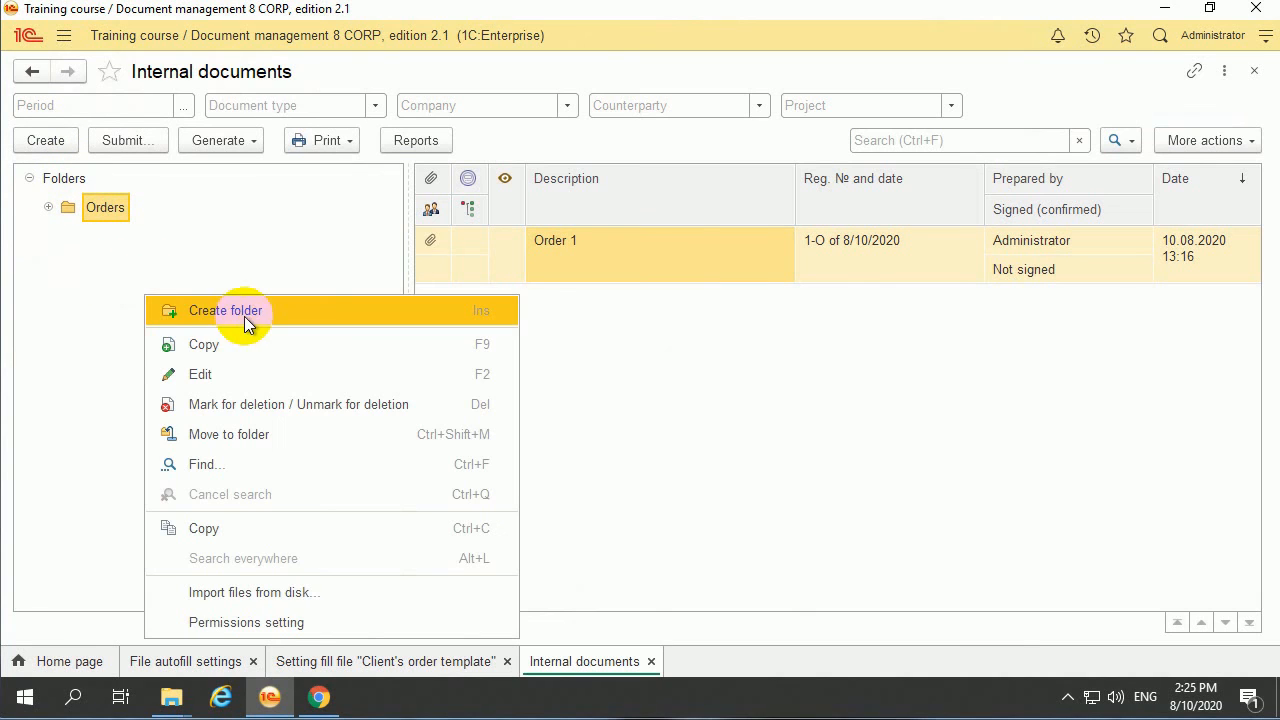
pyautogui.click(258, 313)
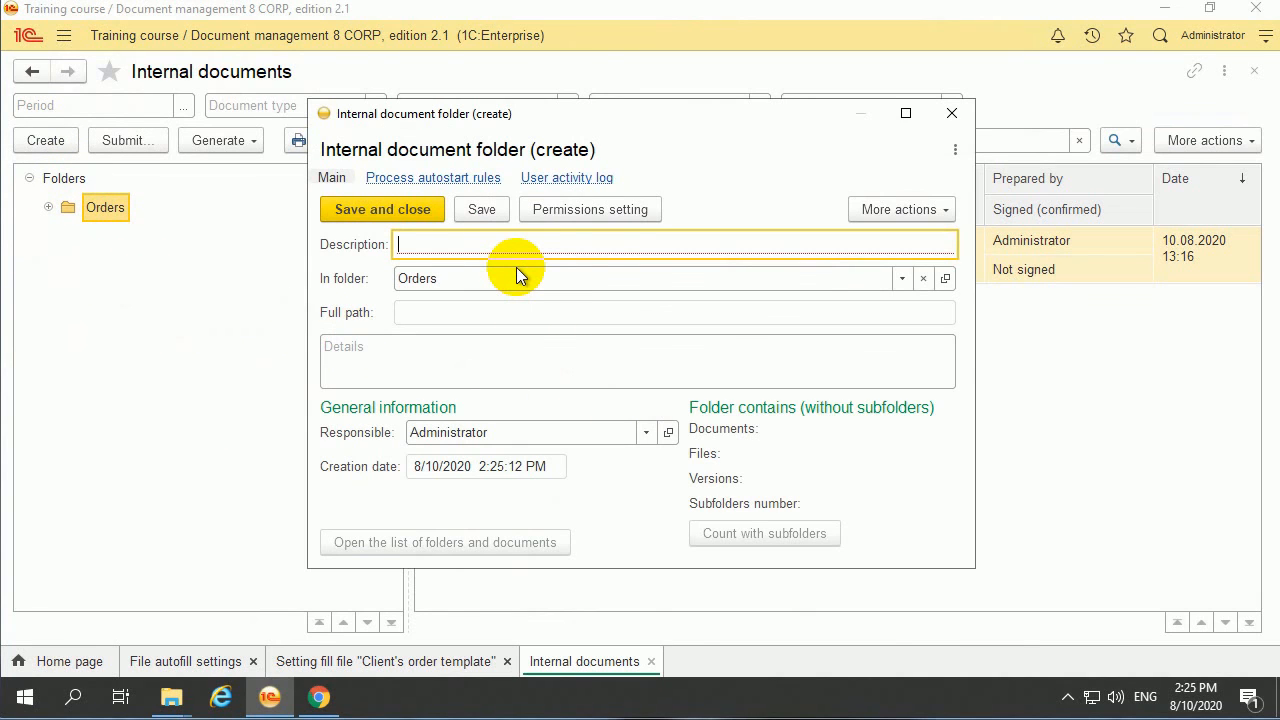
pyautogui.write('C')
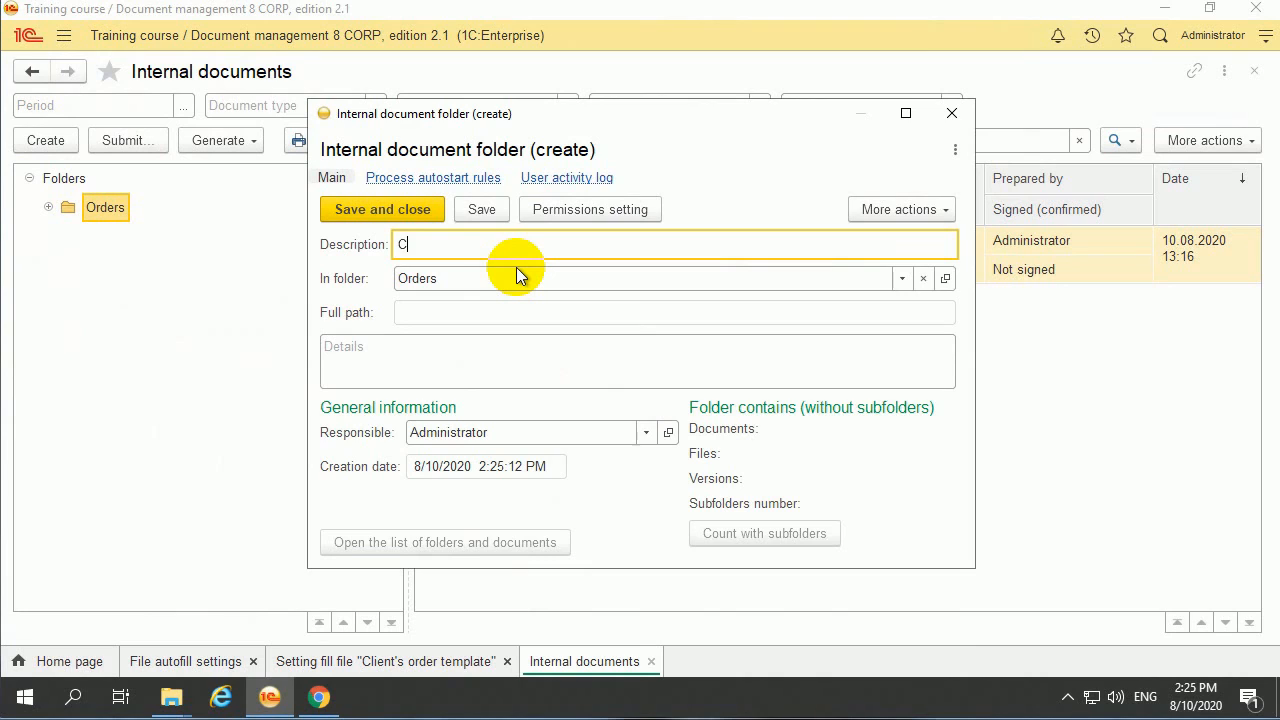
pyautogui.write("lient's orders")
pyautogui.click(921, 280)
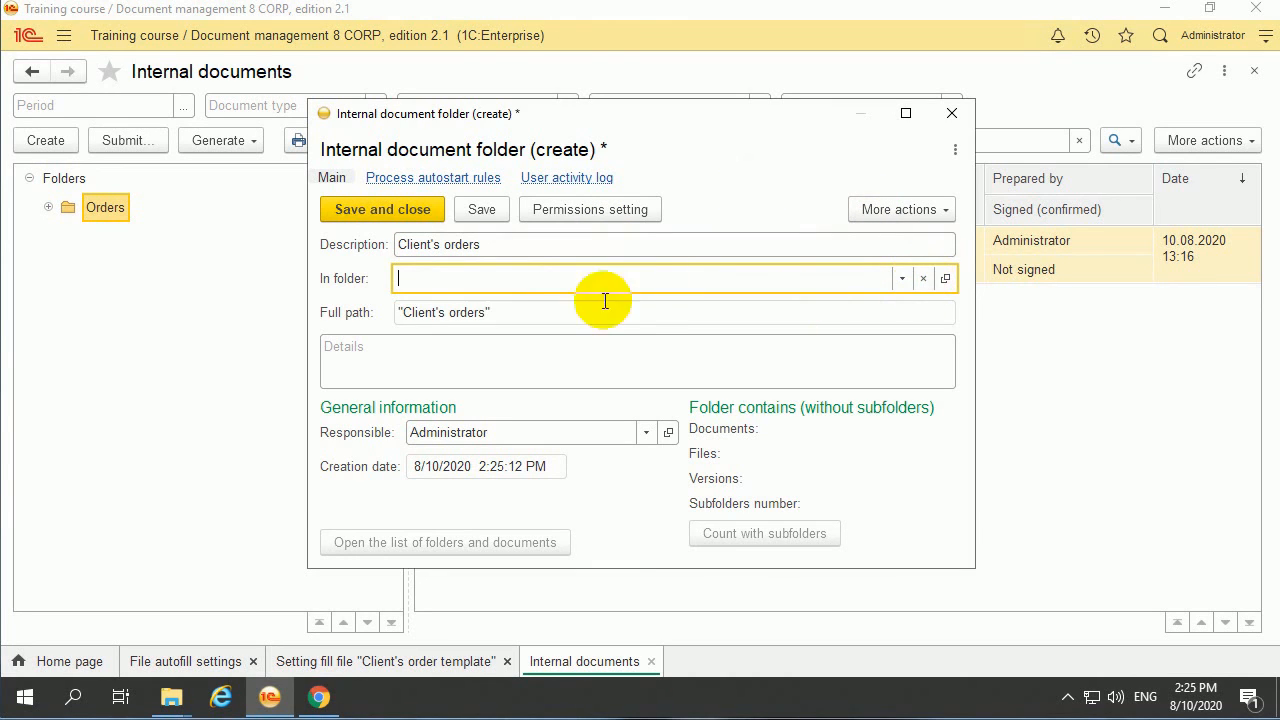
pyautogui.click(423, 209)
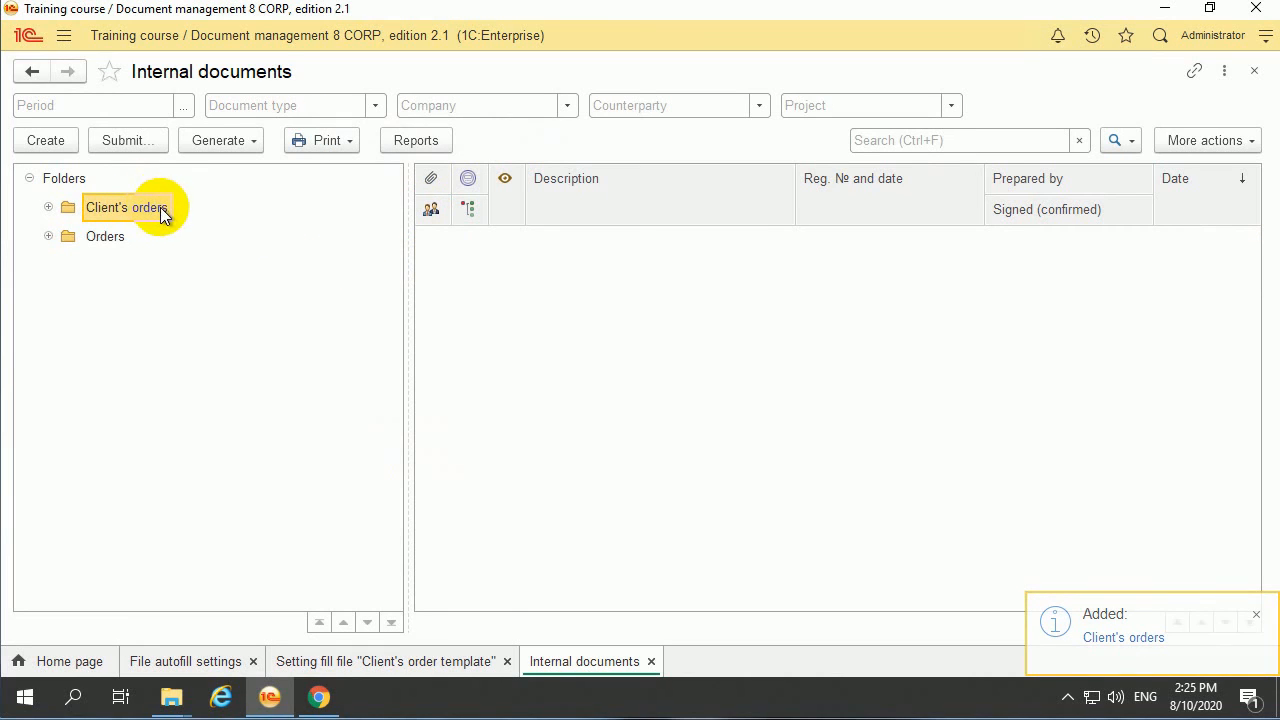
# - Create an internal document in the Client's orders folder from the Client's order template
pyautogui.click(45, 141)
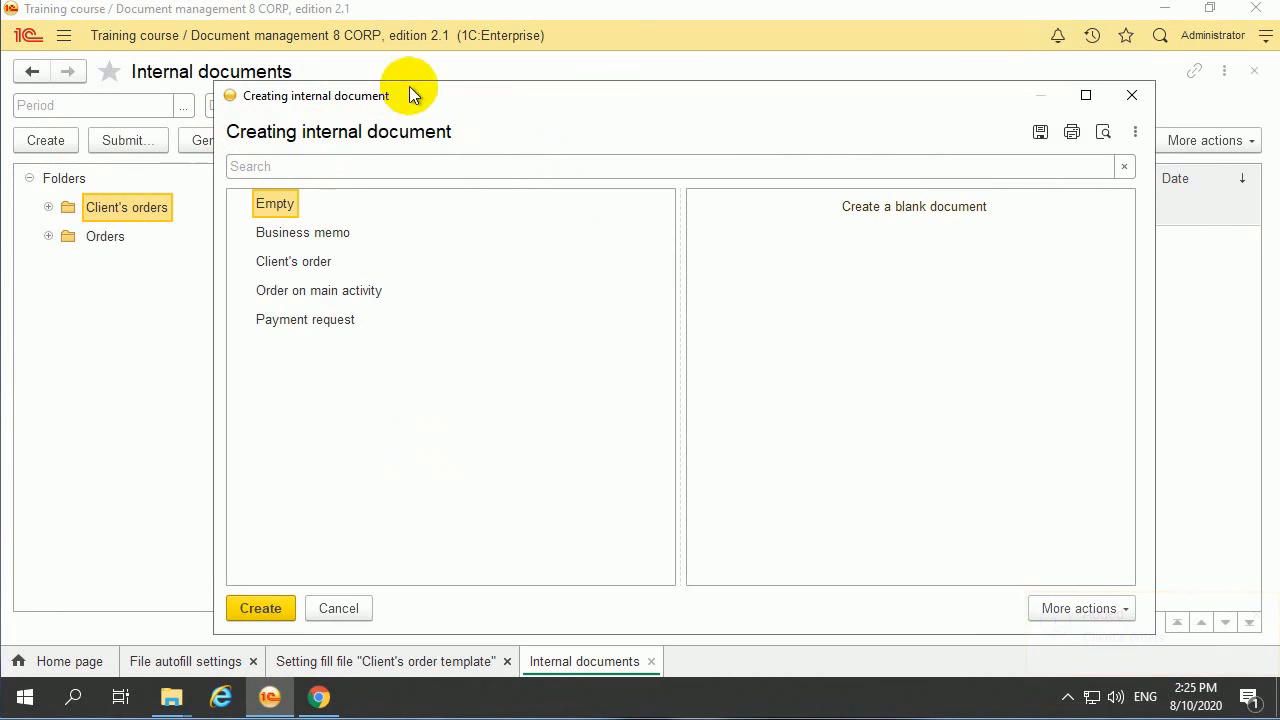
pyautogui.click(318, 266)
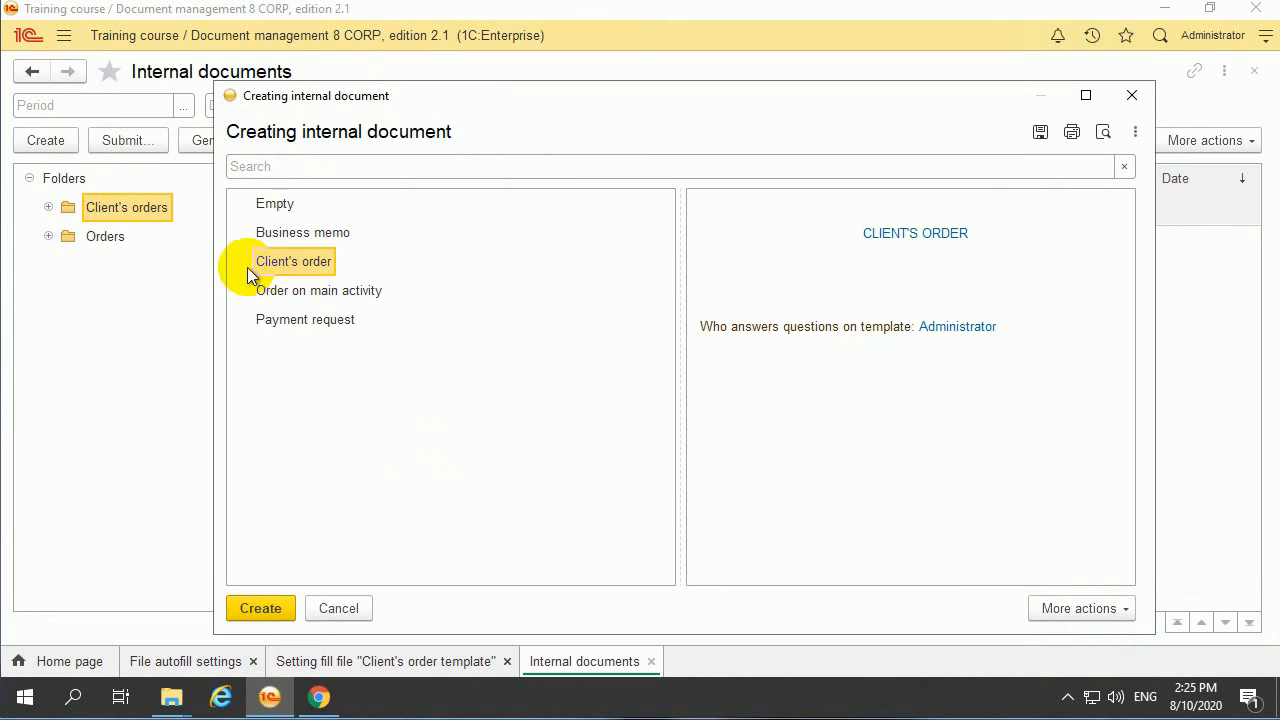
pyautogui.click(260, 608)
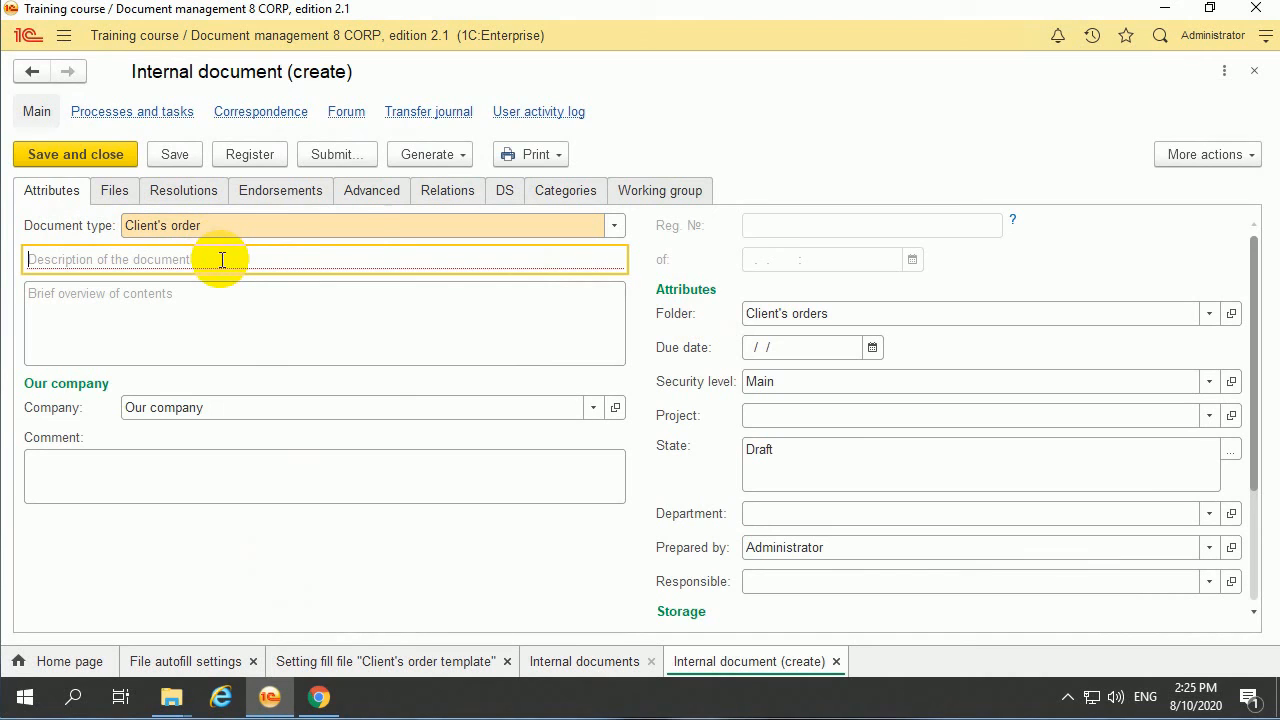
# - Describe the new internal document as Client's order 1, then save and close it
pyautogui.write('Clie')
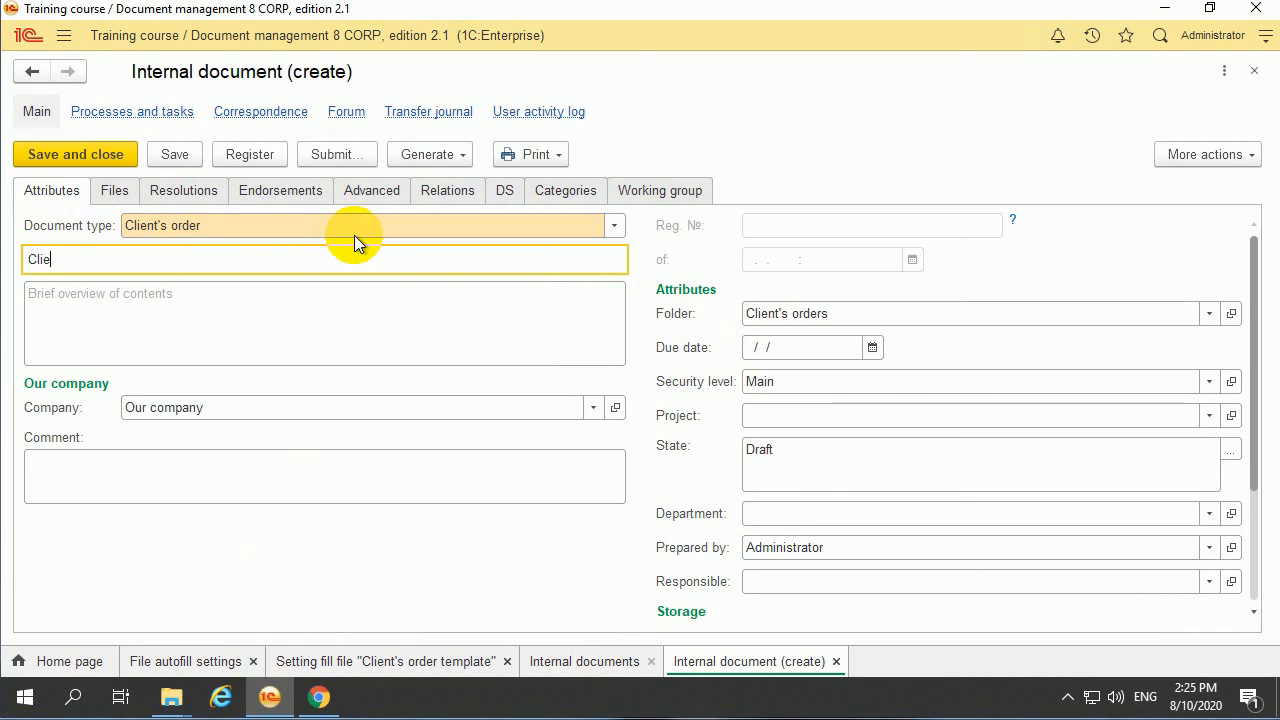
pyautogui.write("nt's order 1")
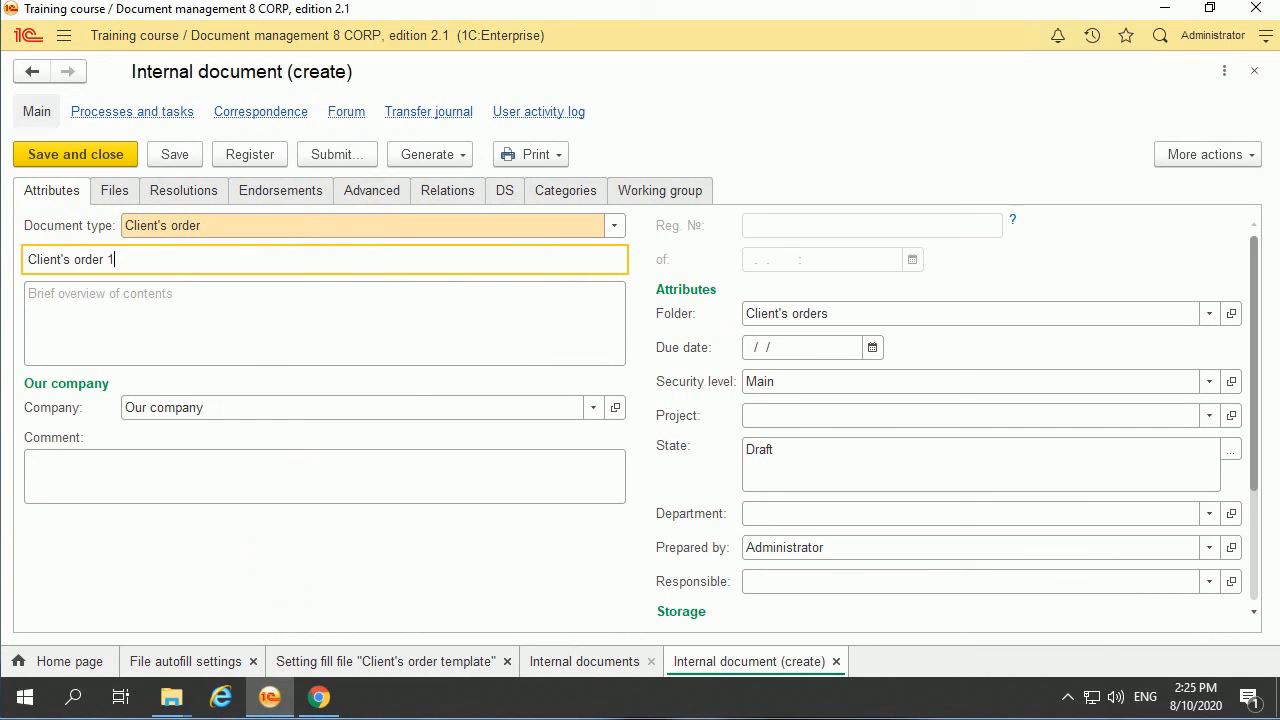
pyautogui.click(108, 160)
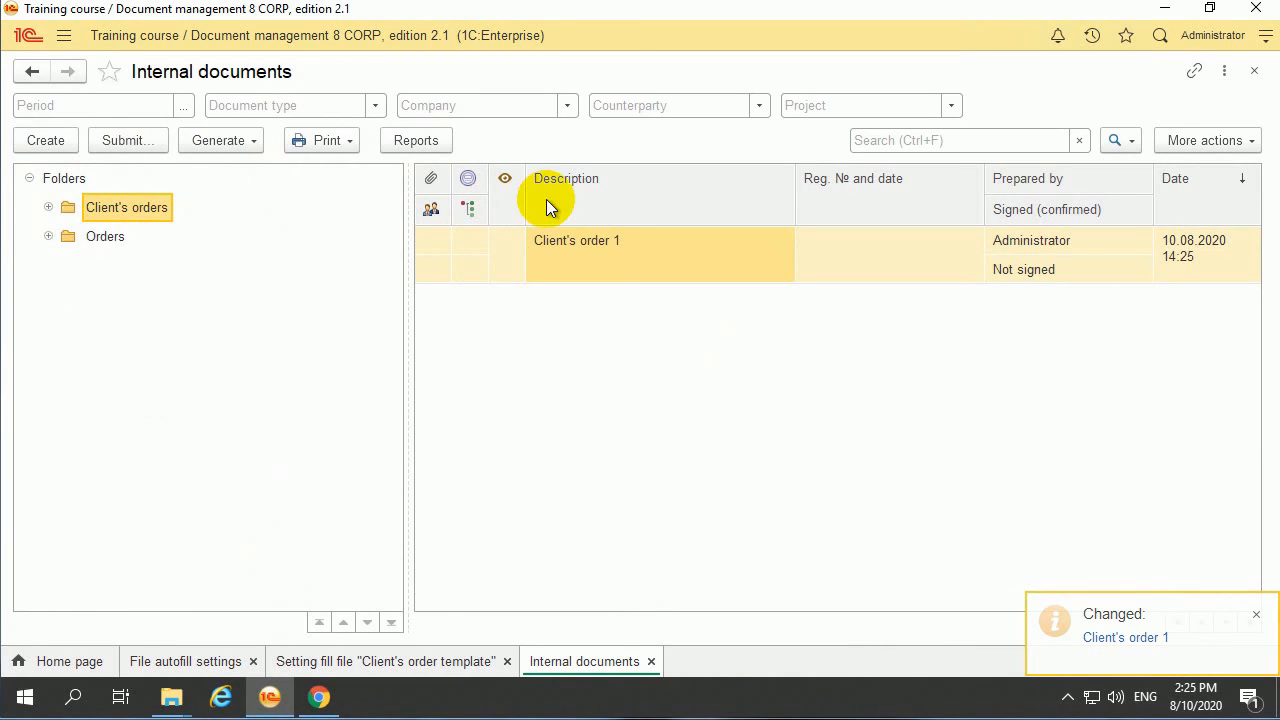
# - Reopen Client's order 1 and attach a file created from Client's order template in the File templates folder, without opening it for editing
pyautogui.rightClick(607, 252)
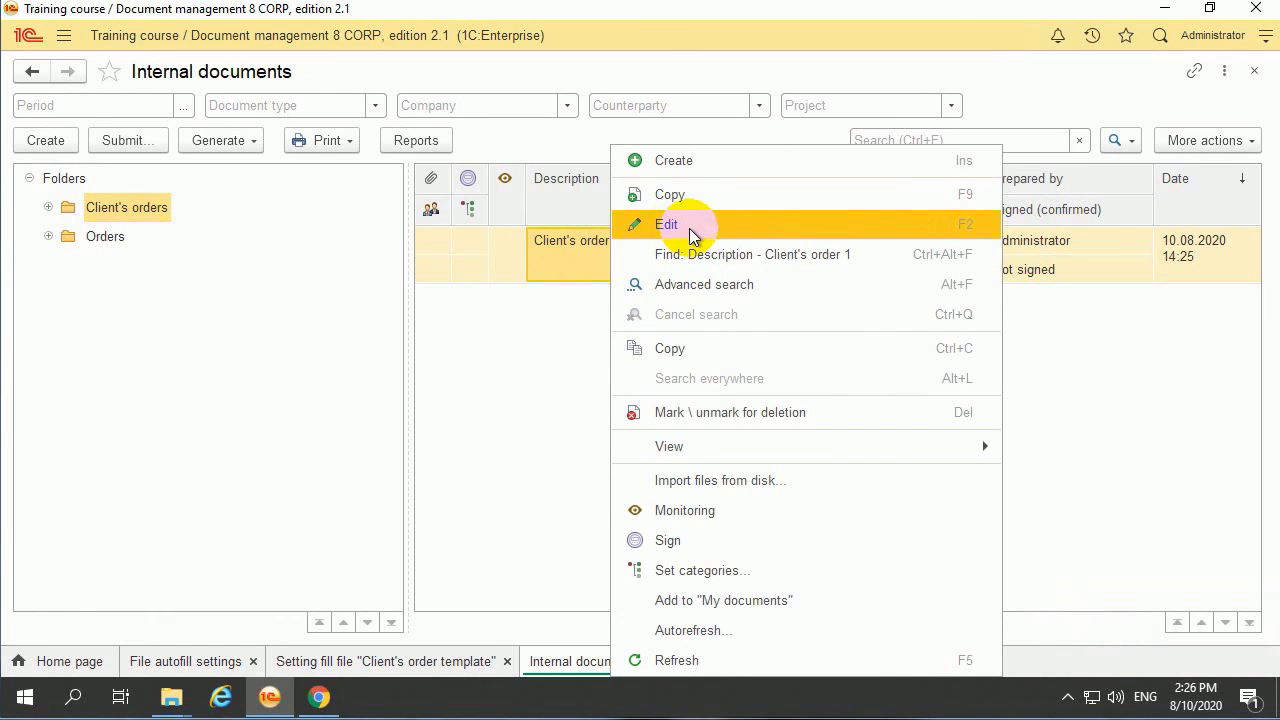
pyautogui.click(689, 227)
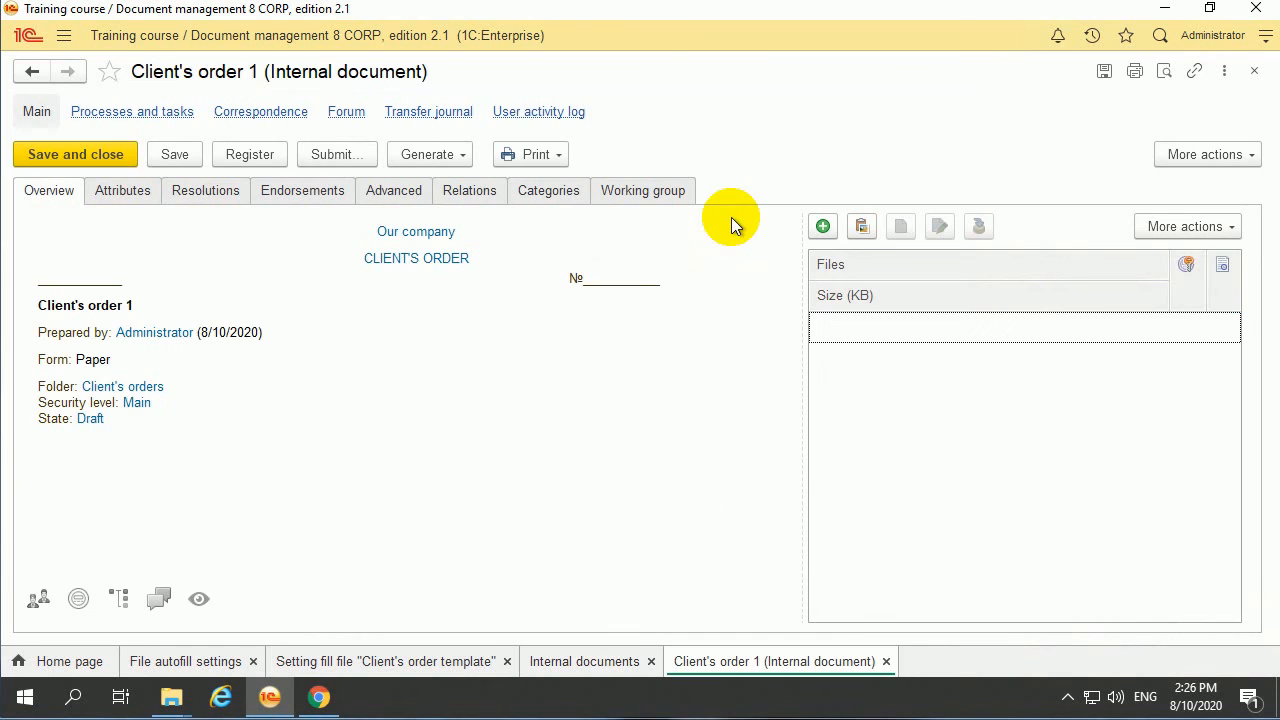
pyautogui.click(820, 228)
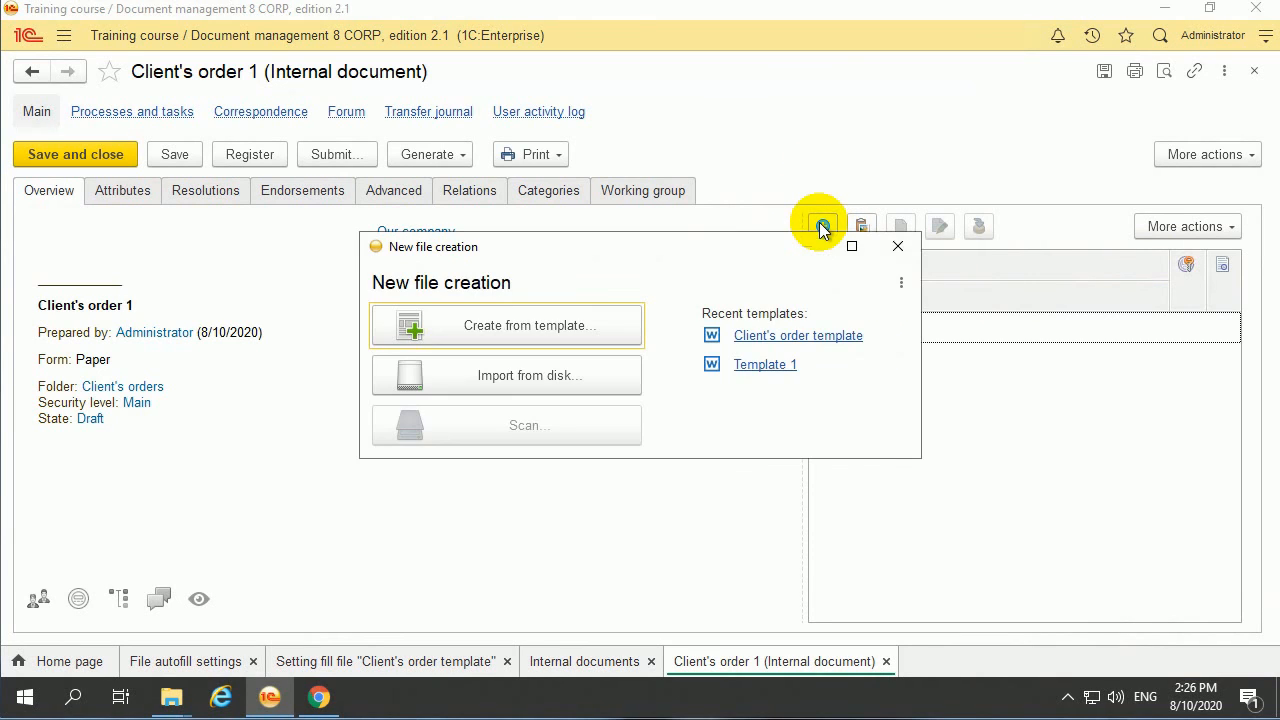
pyautogui.click(530, 330)
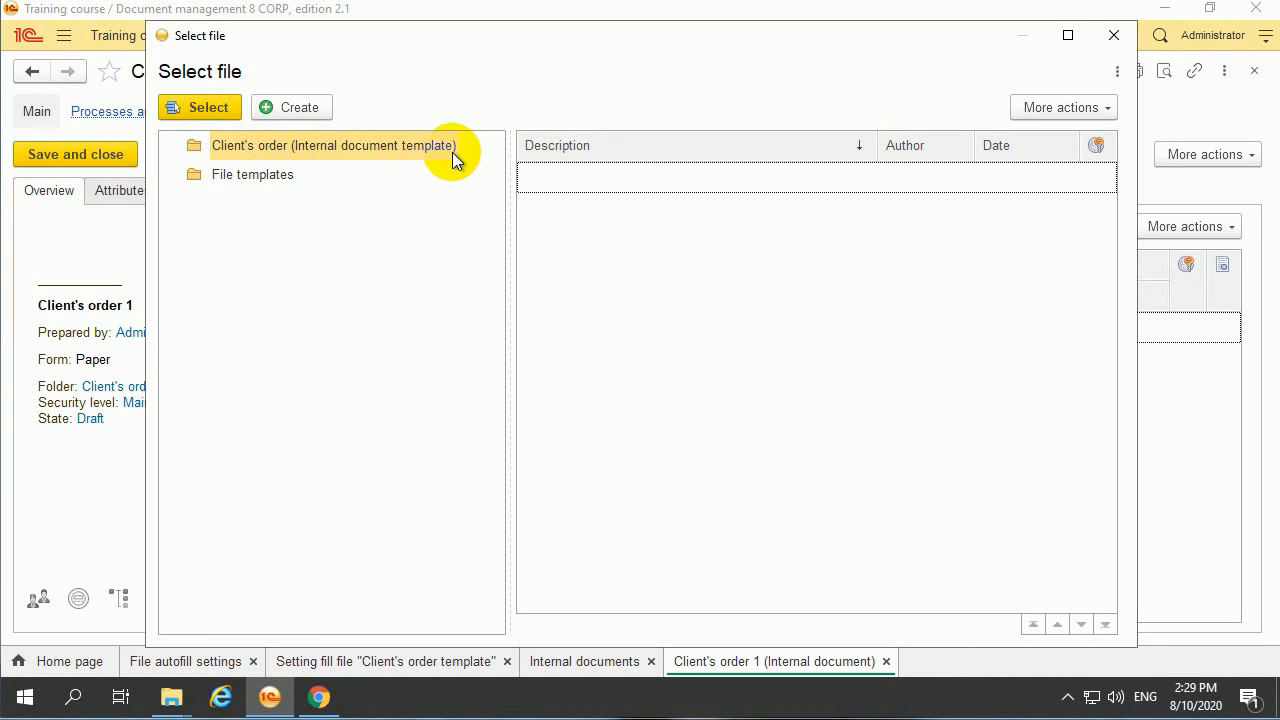
pyautogui.click(288, 176)
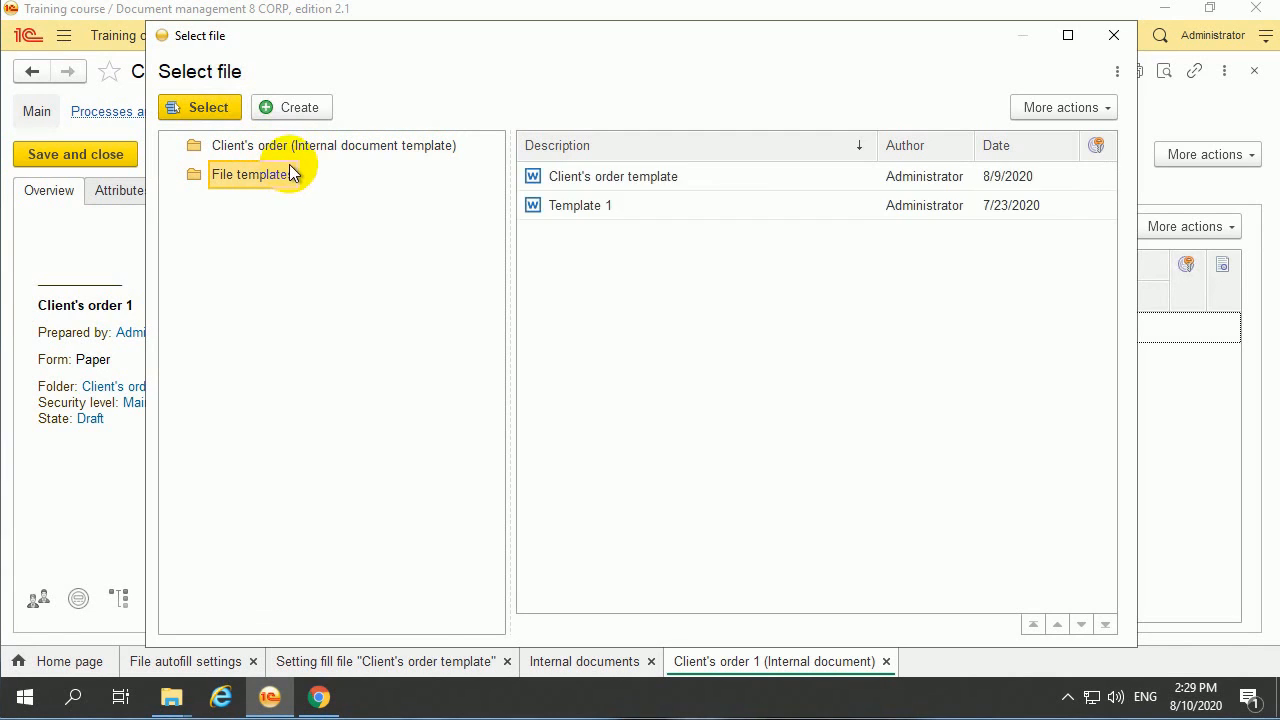
pyautogui.click(290, 152)
pyautogui.click(281, 176)
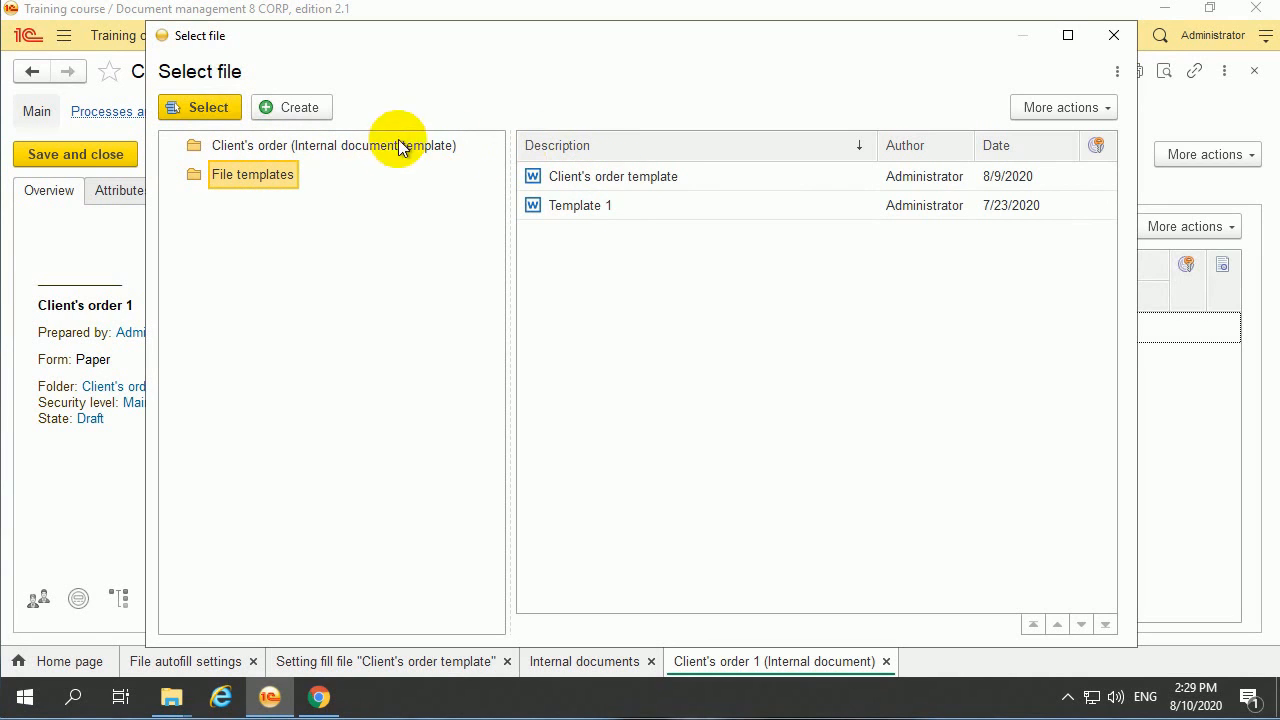
pyautogui.click(627, 183)
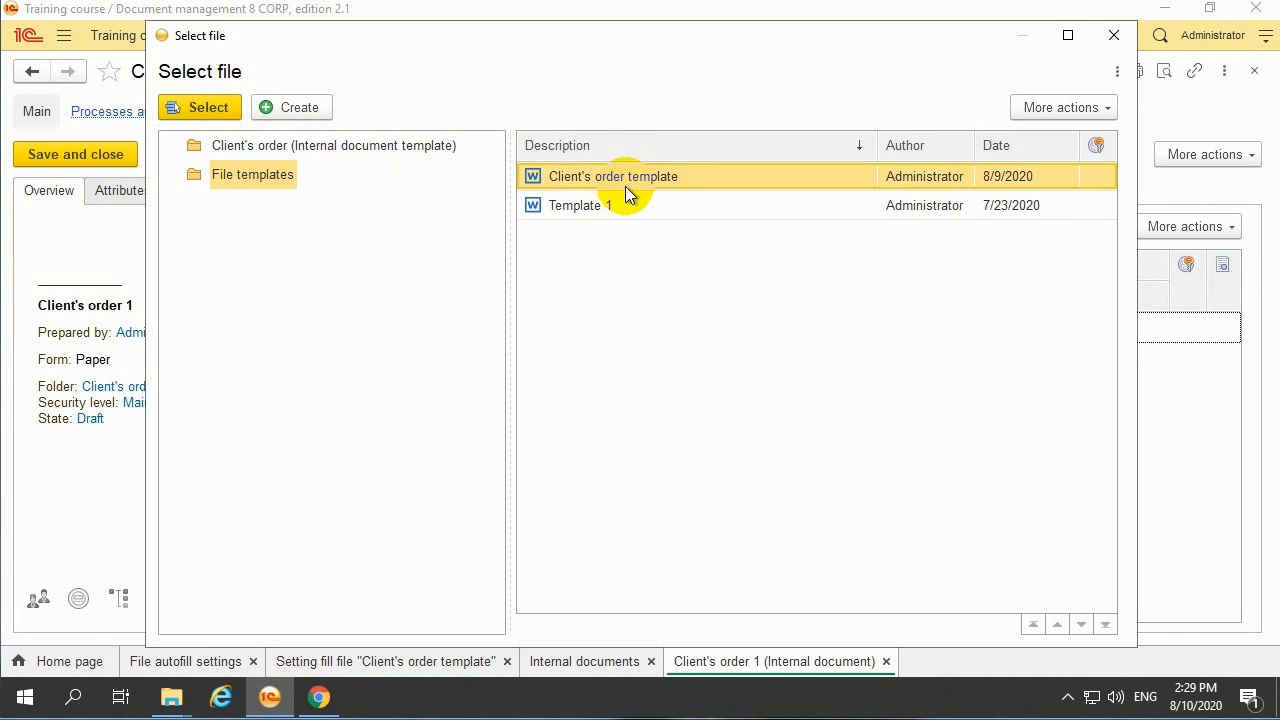
pyautogui.click(200, 107)
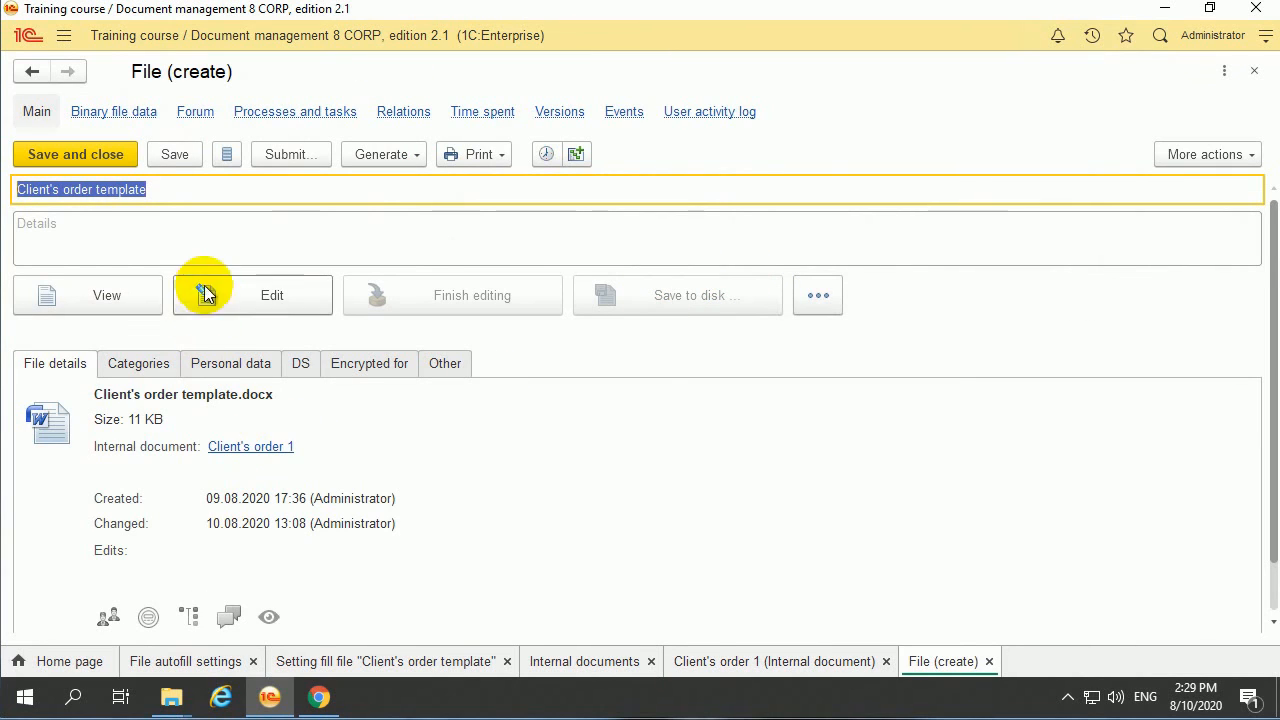
pyautogui.click(113, 158)
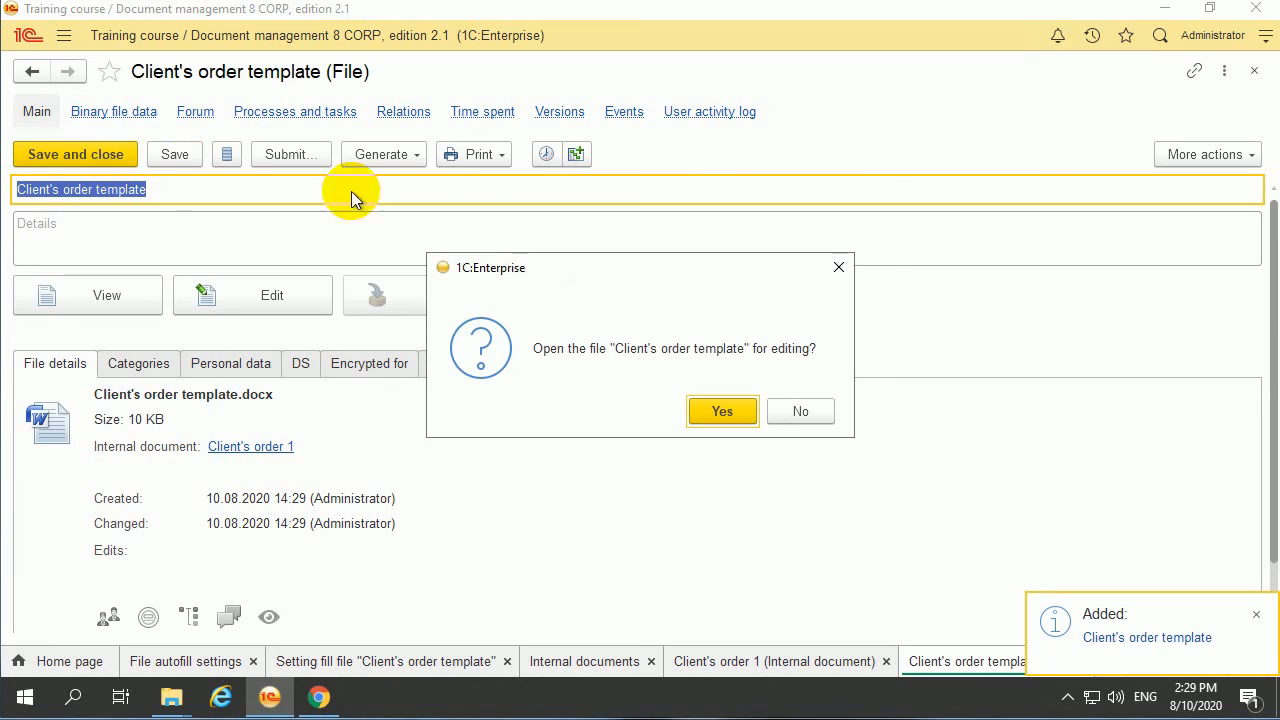
pyautogui.click(787, 410)
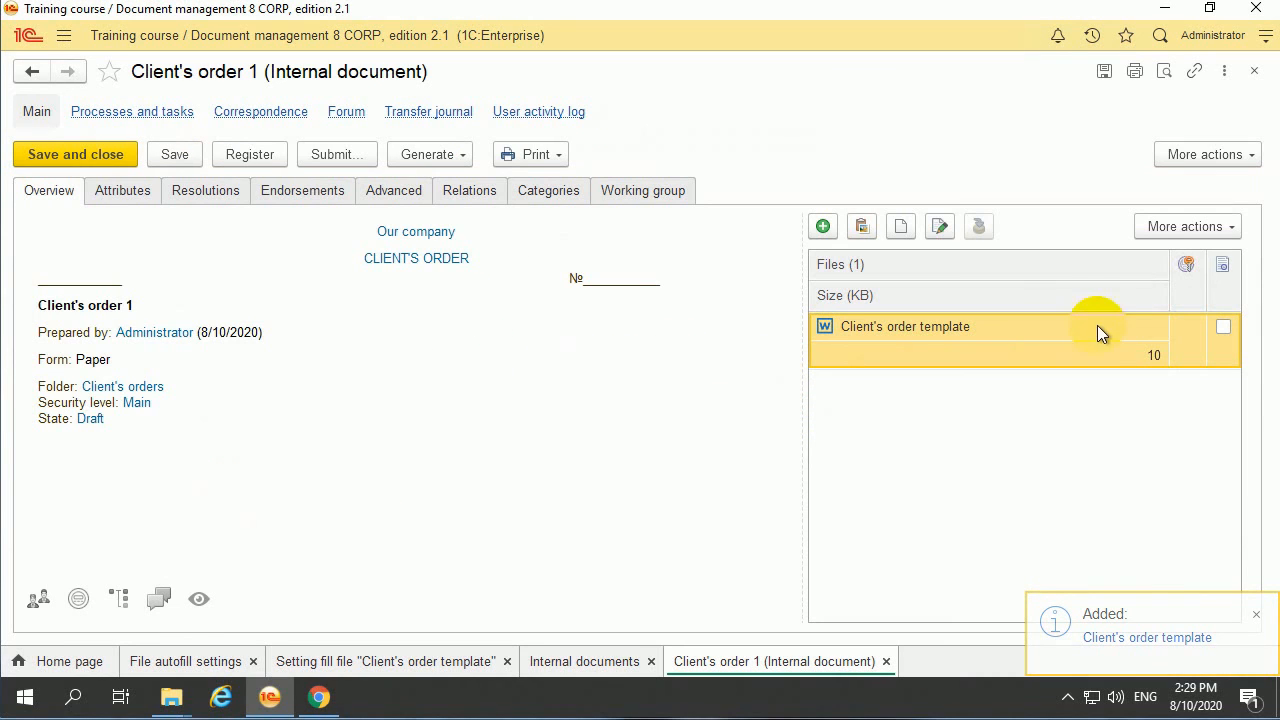
# - View the attached file in Word, examine the fields after Order № and Date, and close it
pyautogui.click(900, 230)
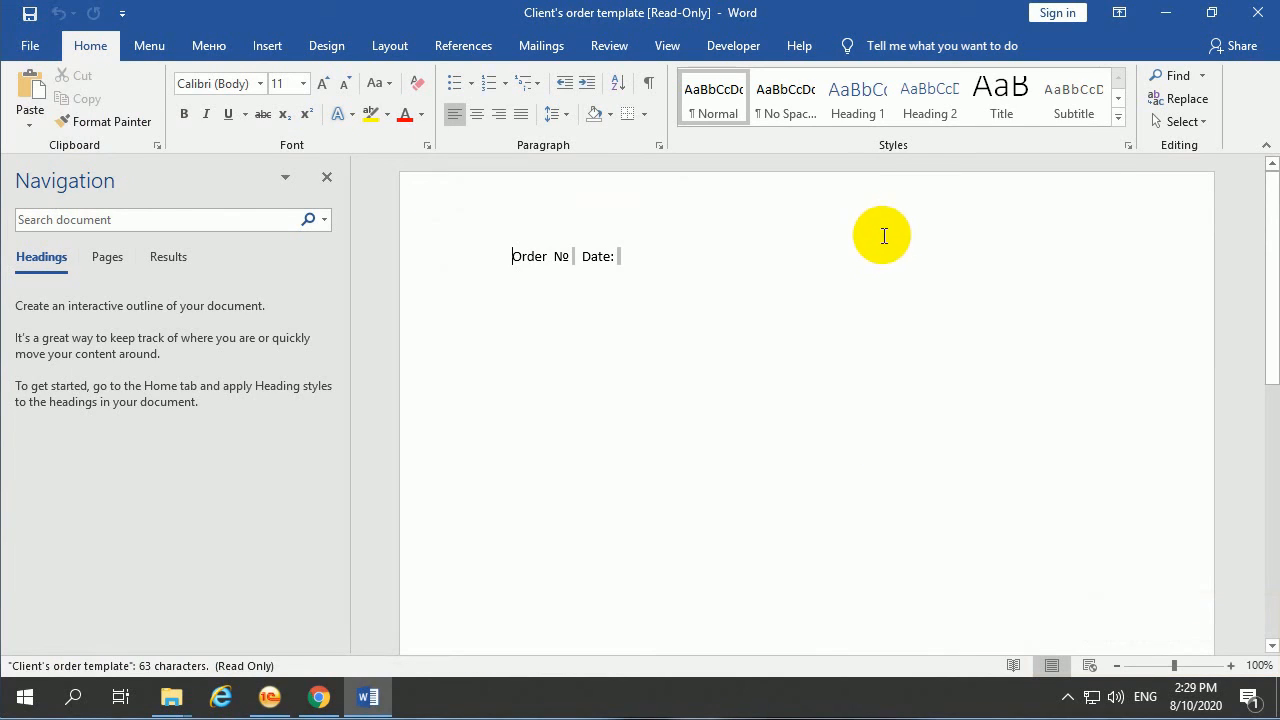
pyautogui.click(574, 257)
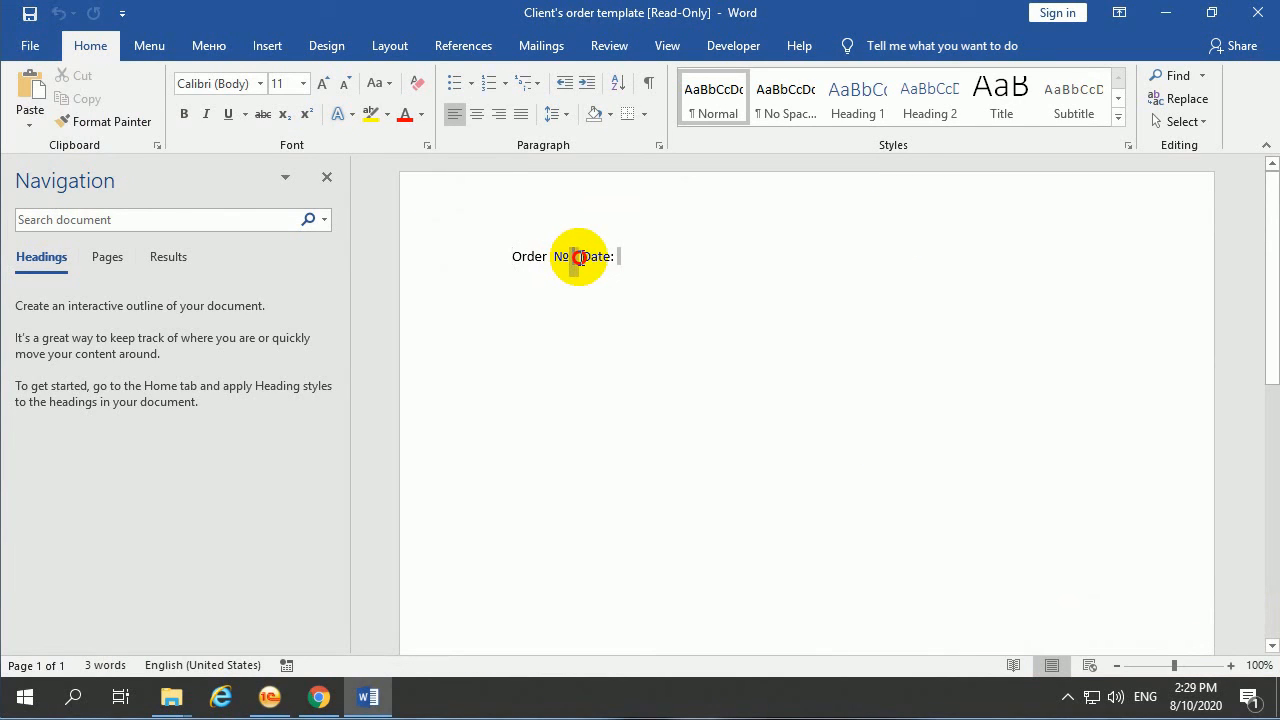
pyautogui.click(634, 262)
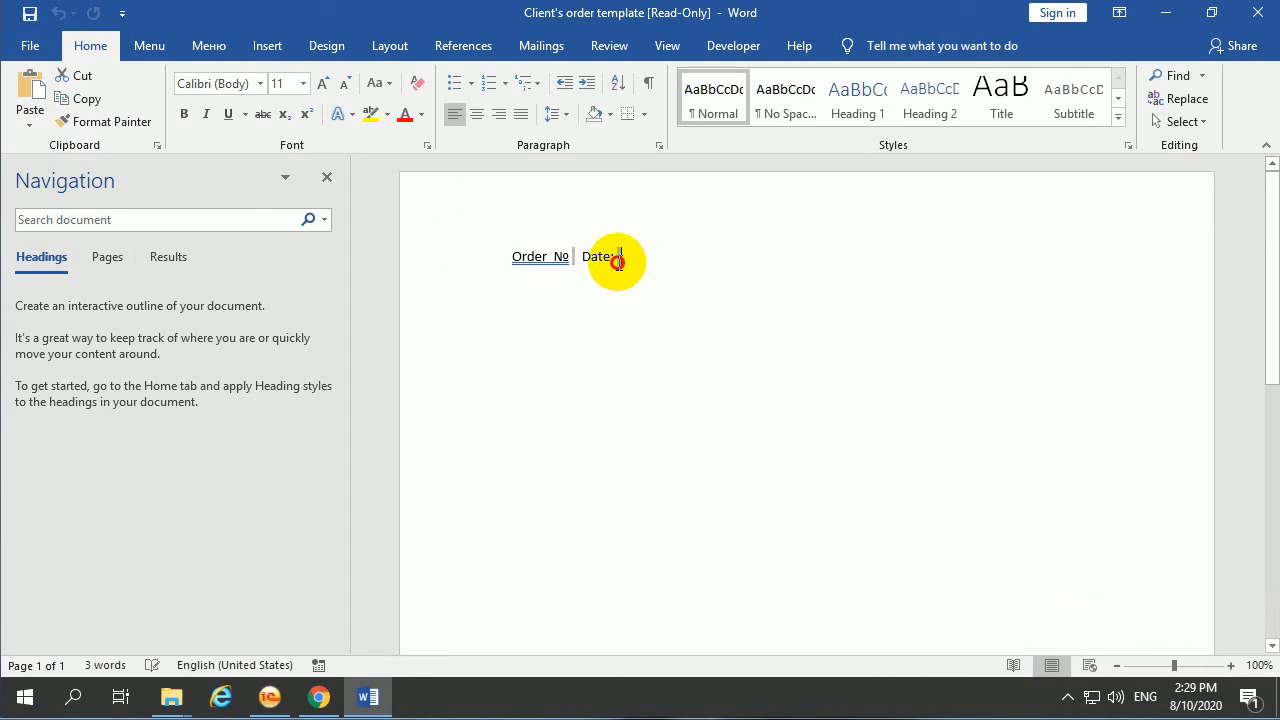
pyautogui.click(614, 260)
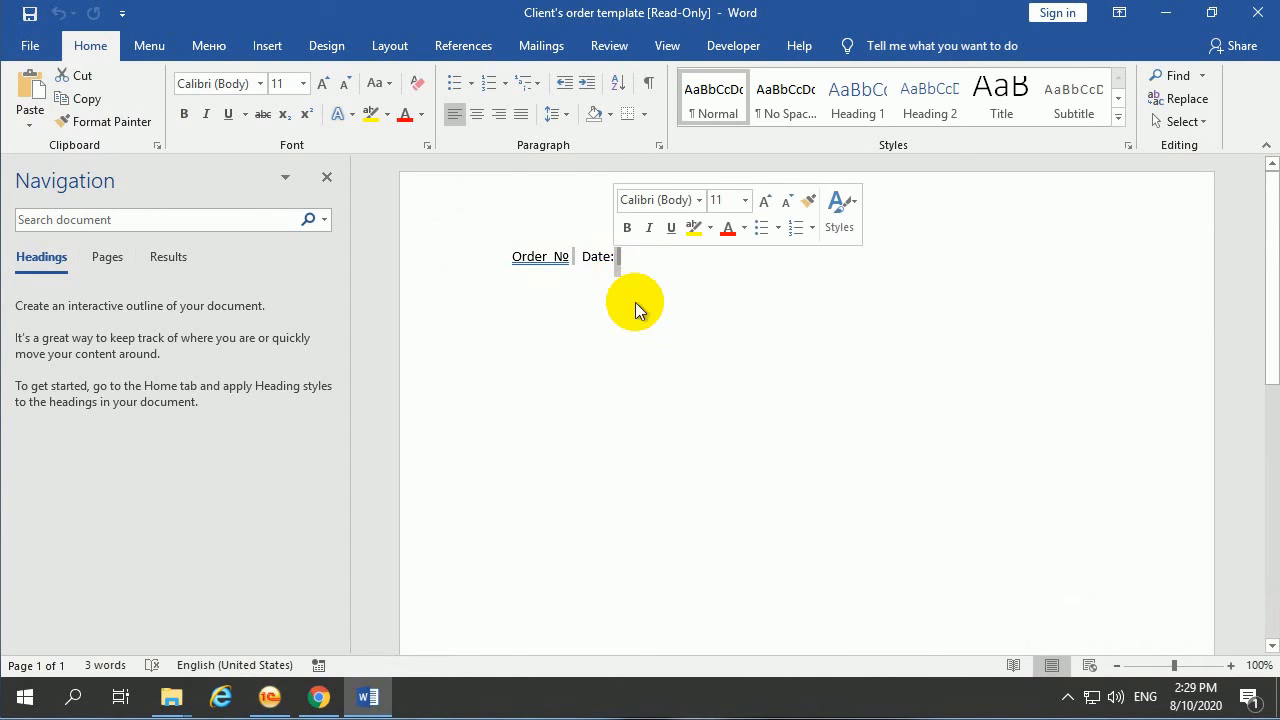
pyautogui.click(628, 264)
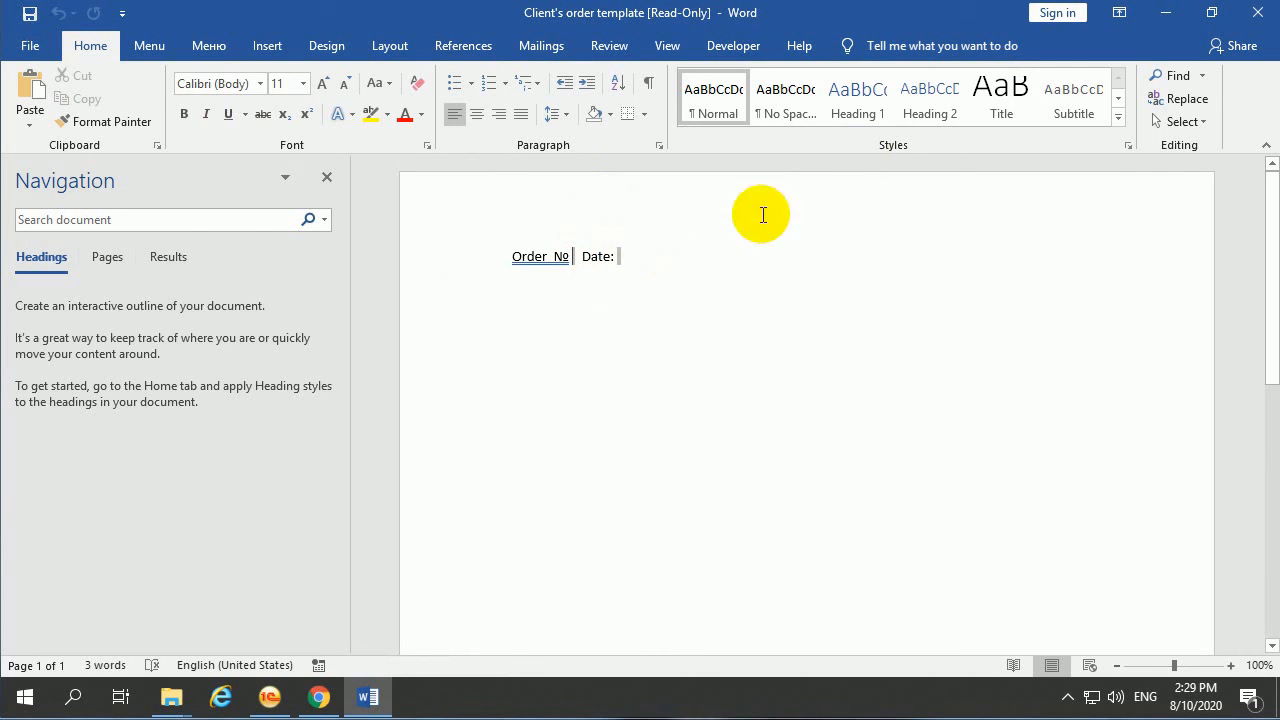
pyautogui.click(1262, 18)
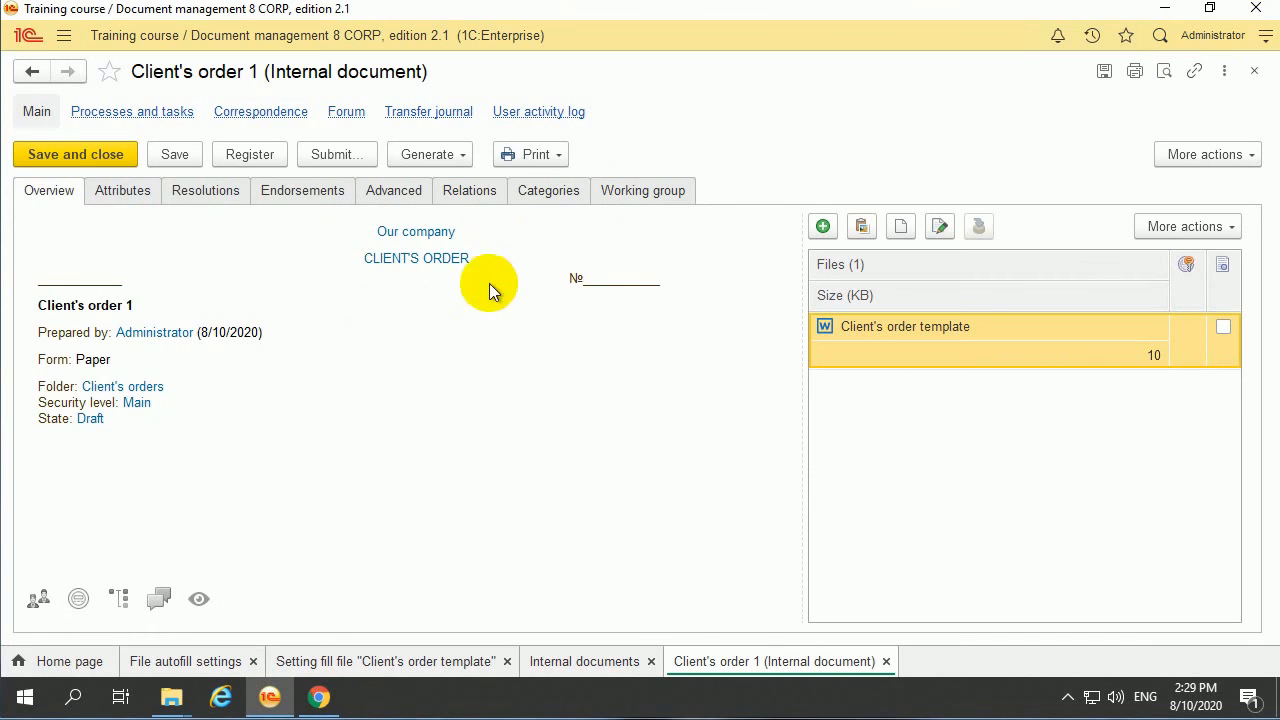
# - Register the Client's order 1 document, then save and close it
pyautogui.click(268, 157)
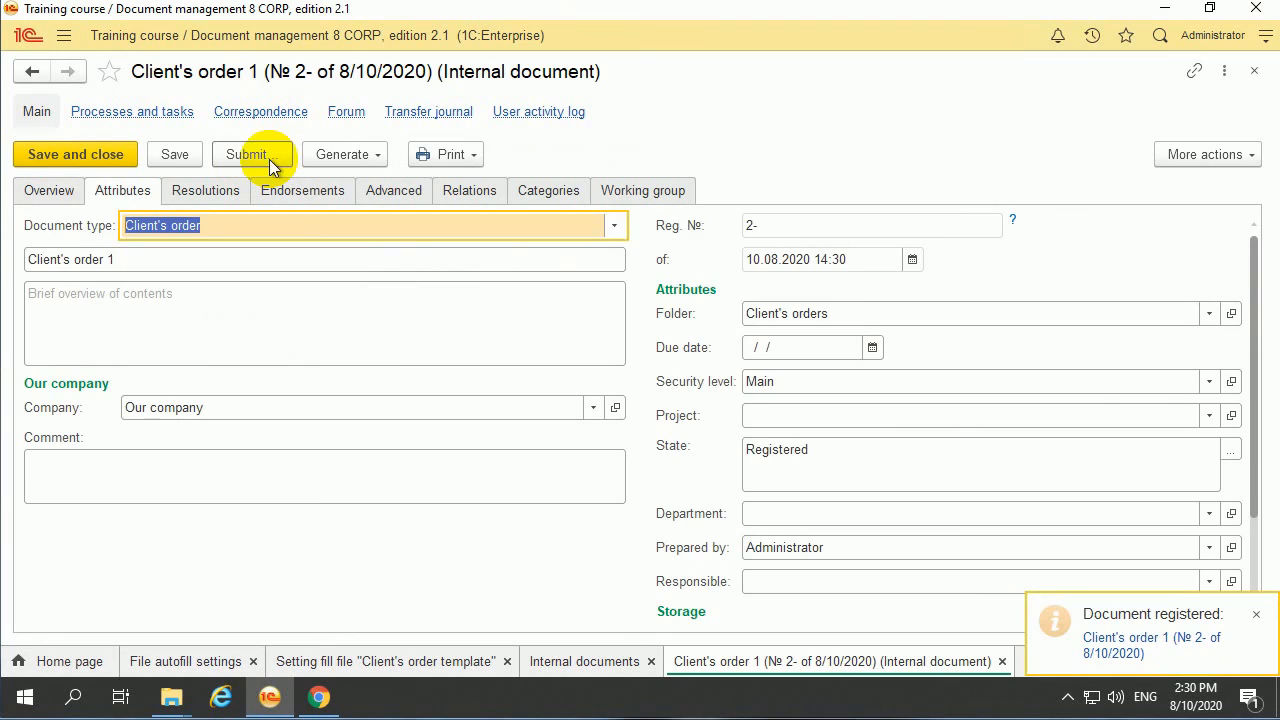
pyautogui.click(170, 157)
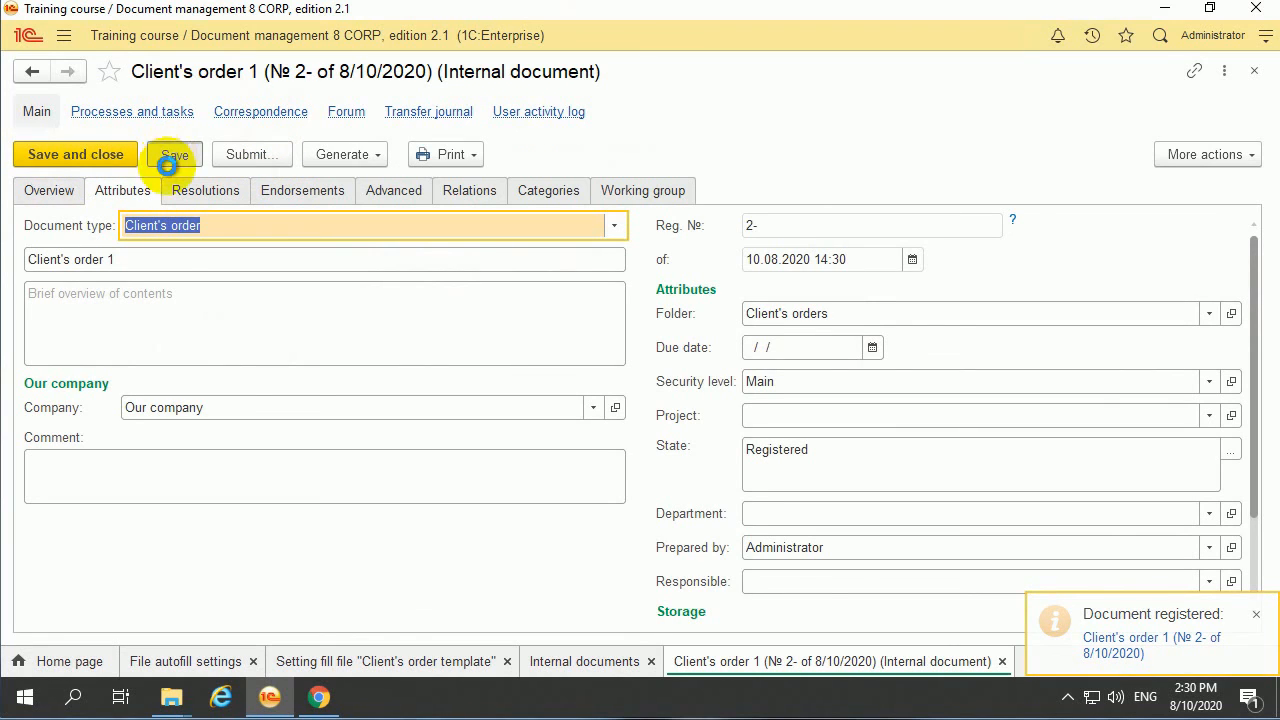
pyautogui.click(96, 156)
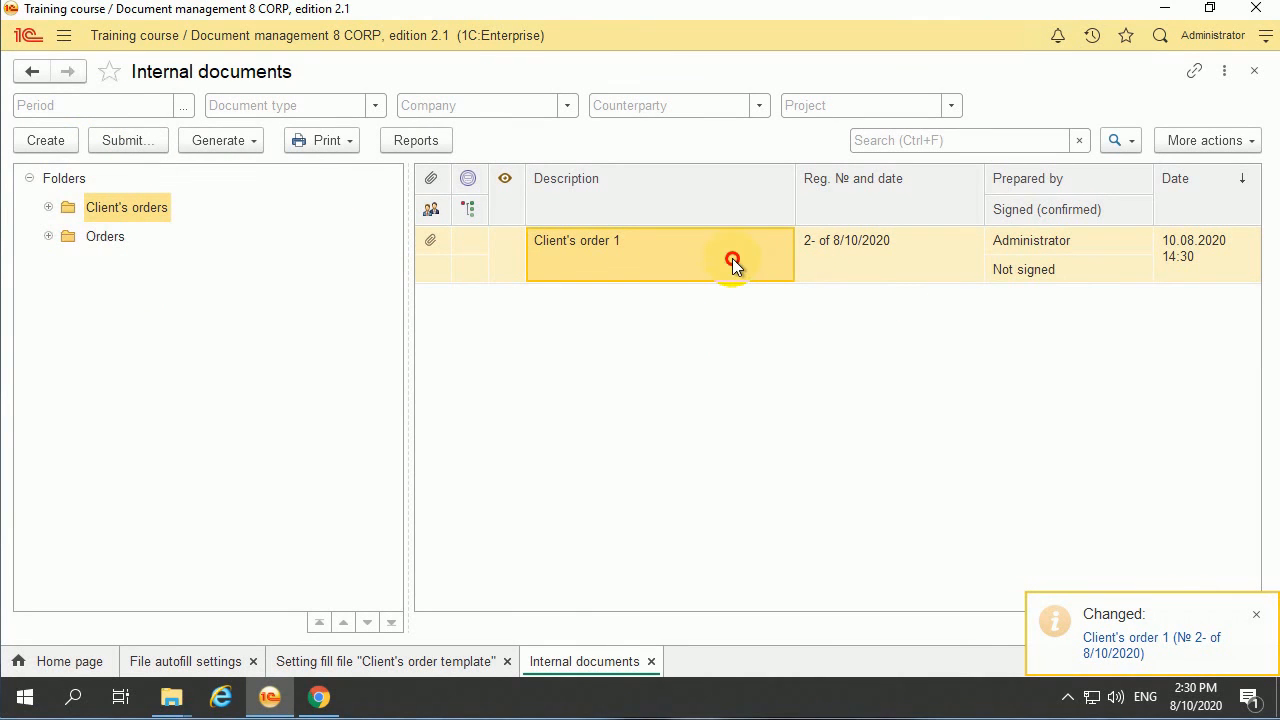
# - Reopen the registered Client's order 1 document and fill its attached Client's order template file with document data
pyautogui.doubleClick(732, 258)
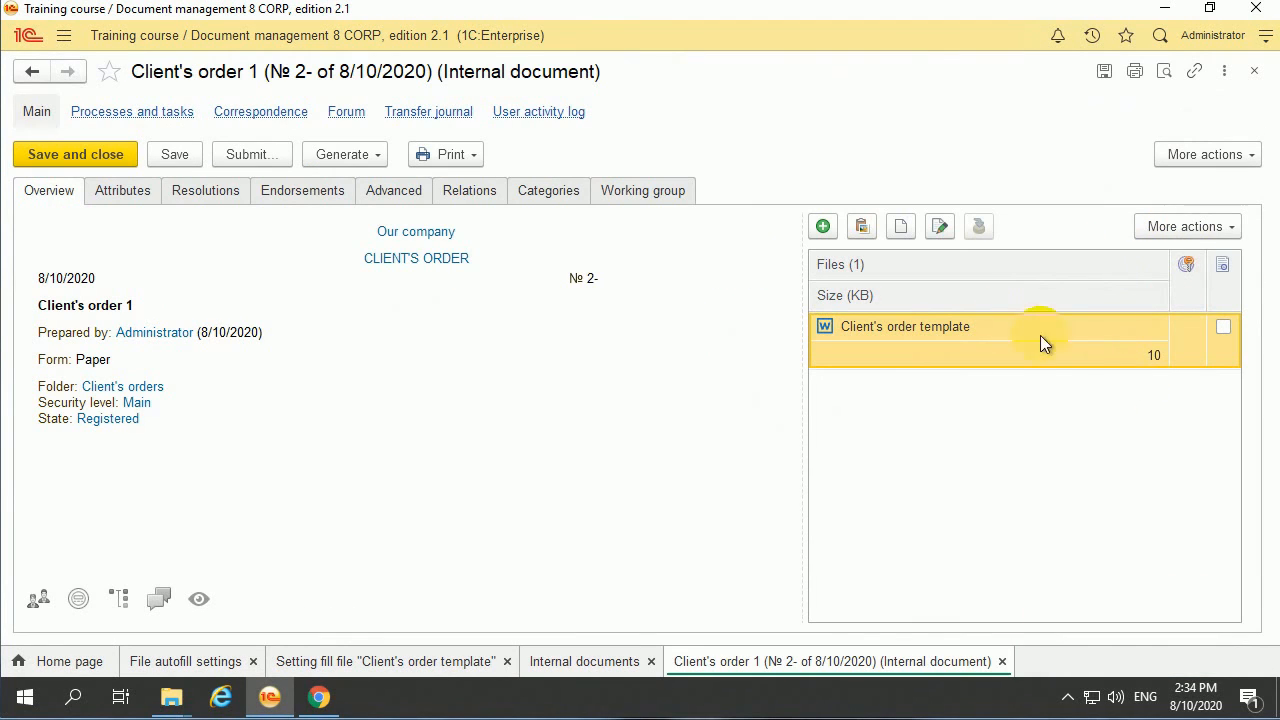
pyautogui.rightClick(969, 342)
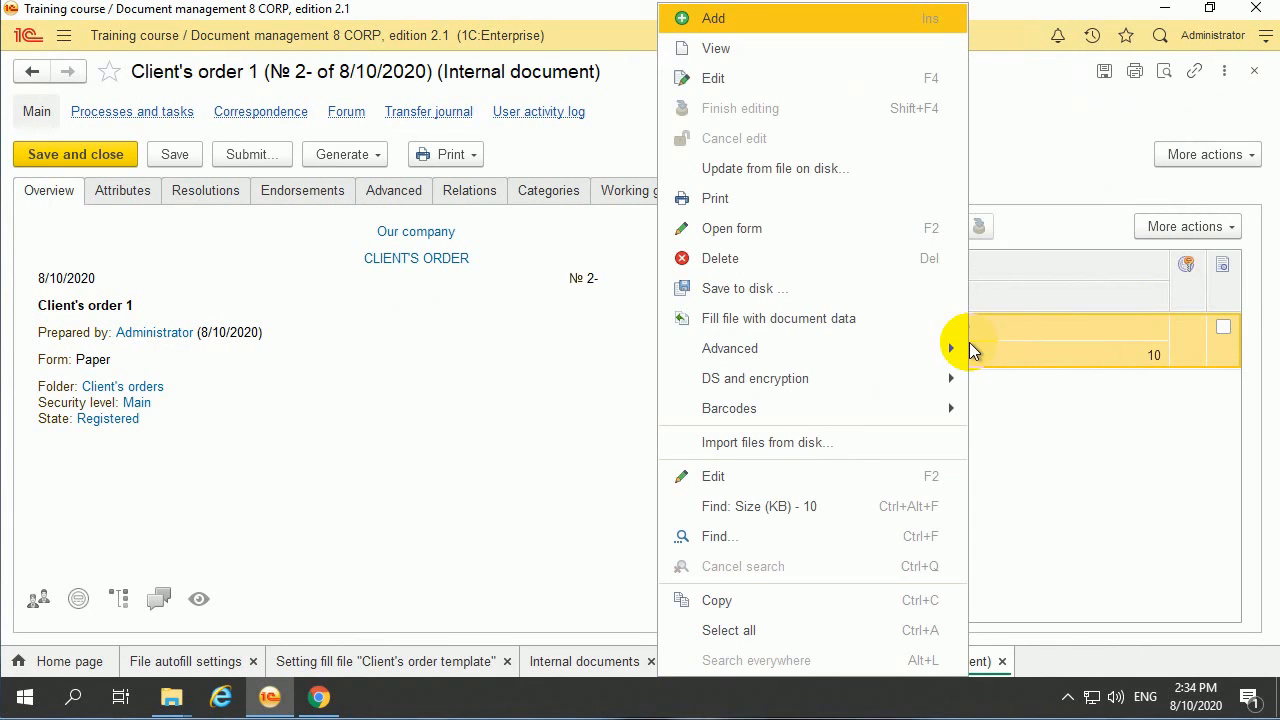
pyautogui.click(1049, 436)
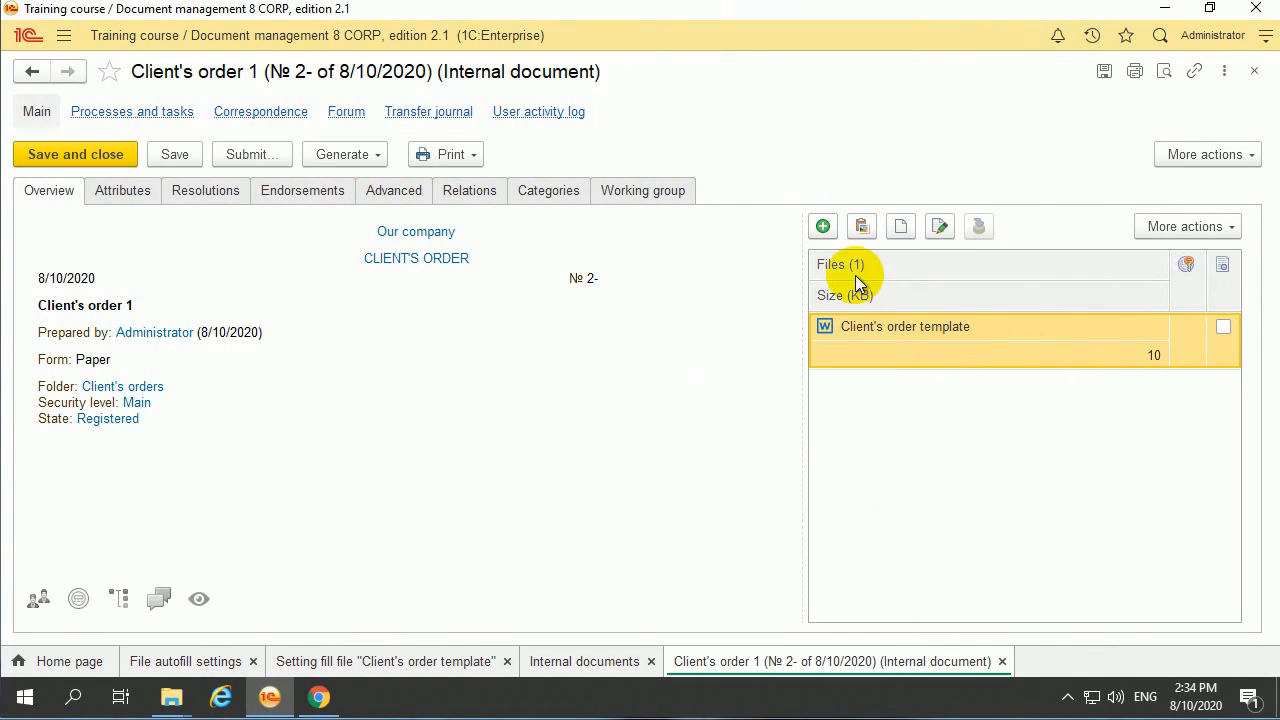
pyautogui.rightClick(930, 351)
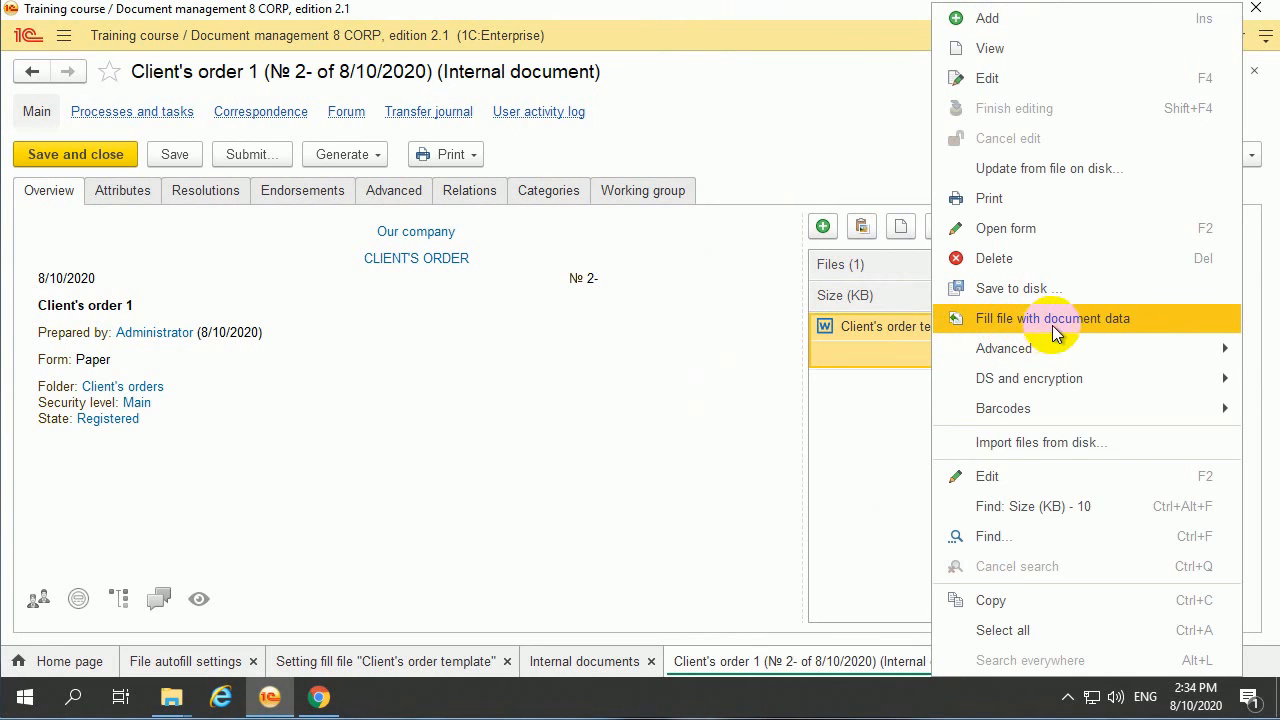
pyautogui.click(1117, 330)
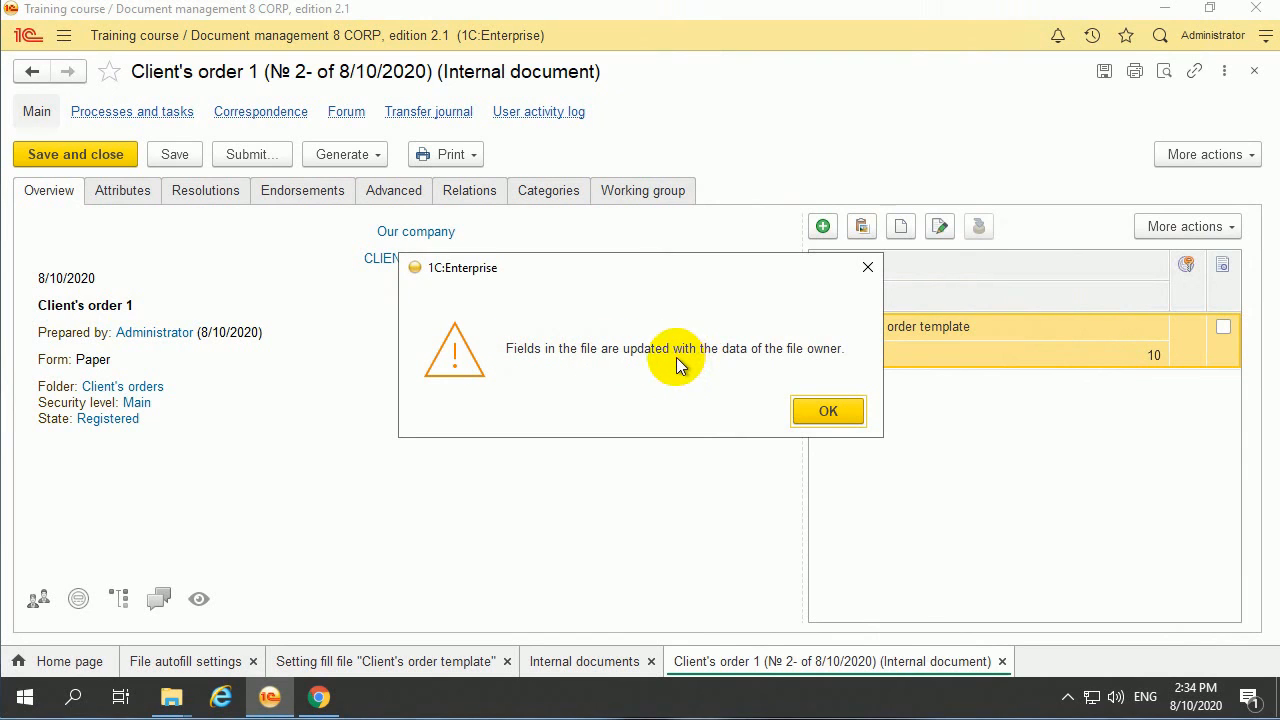
pyautogui.click(827, 410)
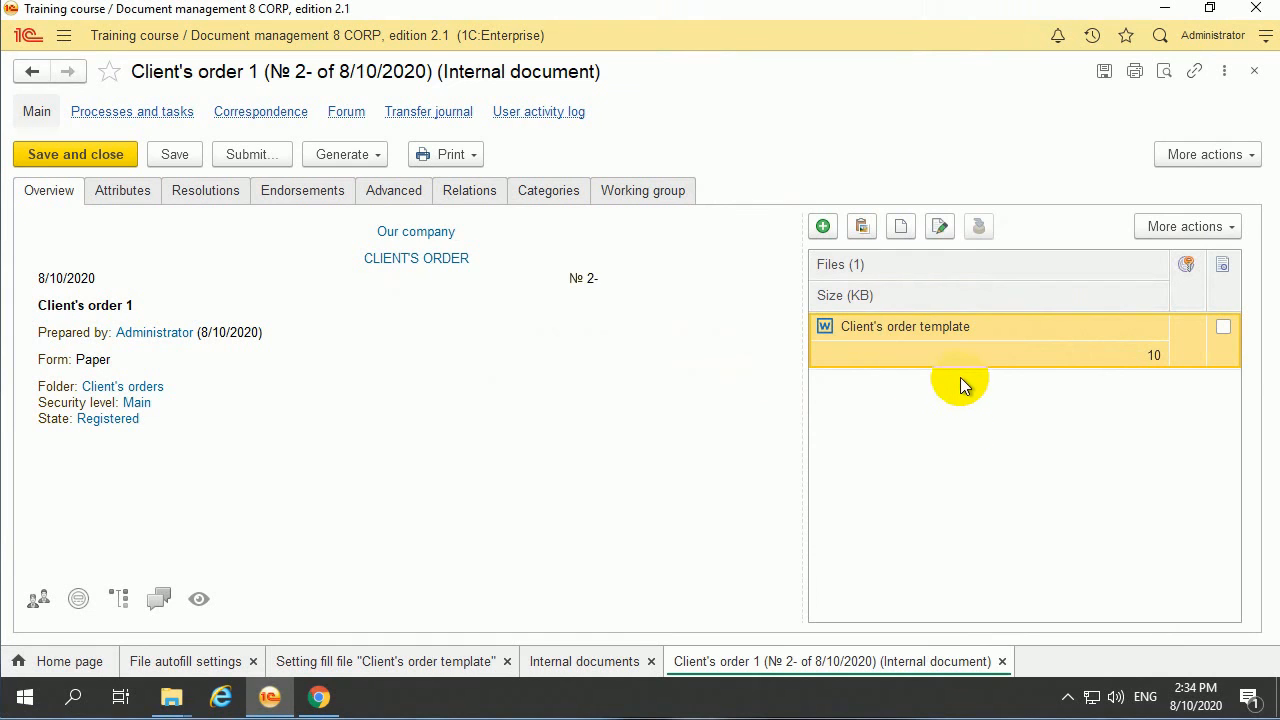
# - View the attached file in Word again and examine the order number and date fields
pyautogui.click(901, 227)
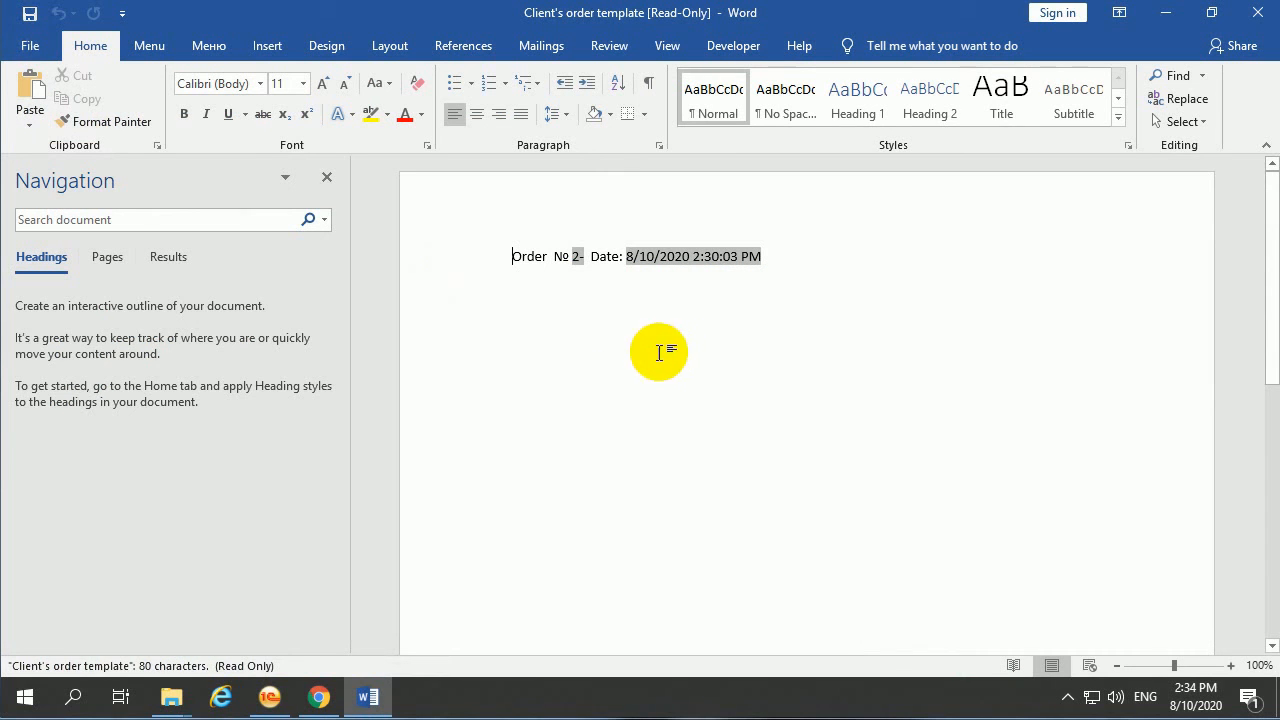
pyautogui.click(506, 256)
pyautogui.moveTo(508, 256); pyautogui.dragTo(581, 261)
pyautogui.moveTo(651, 360); pyautogui.dragTo(620, 268)
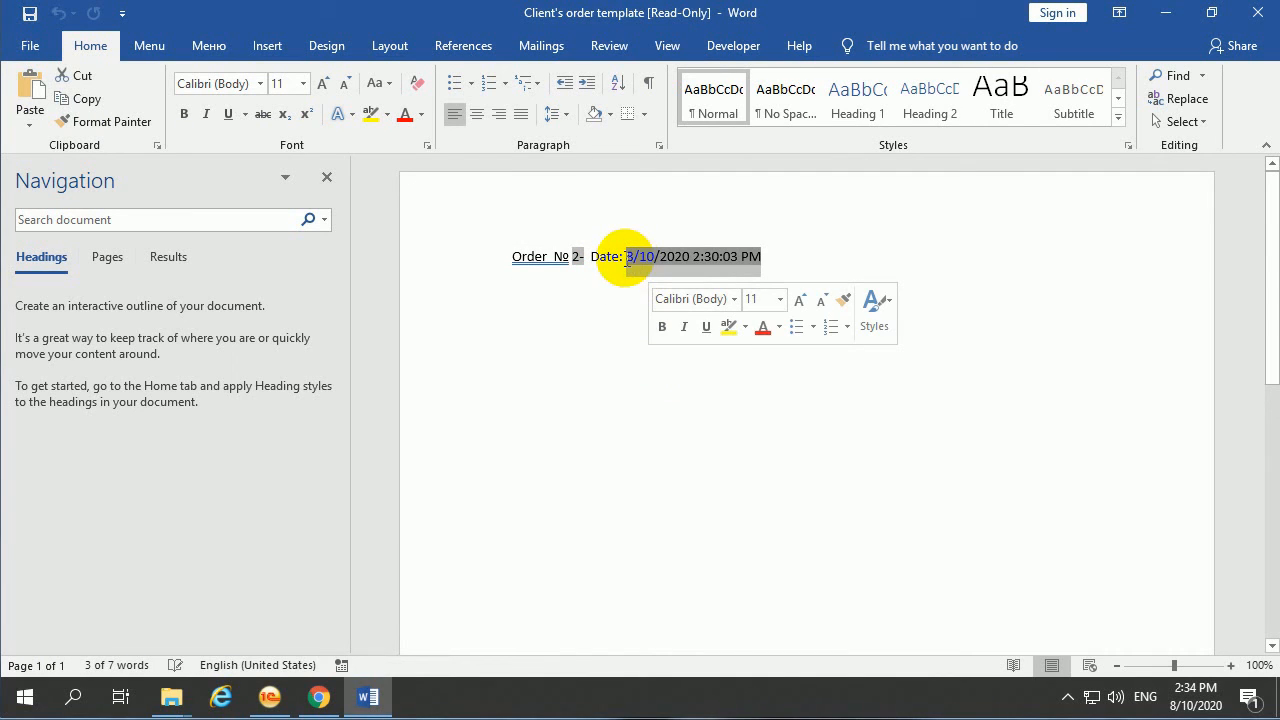